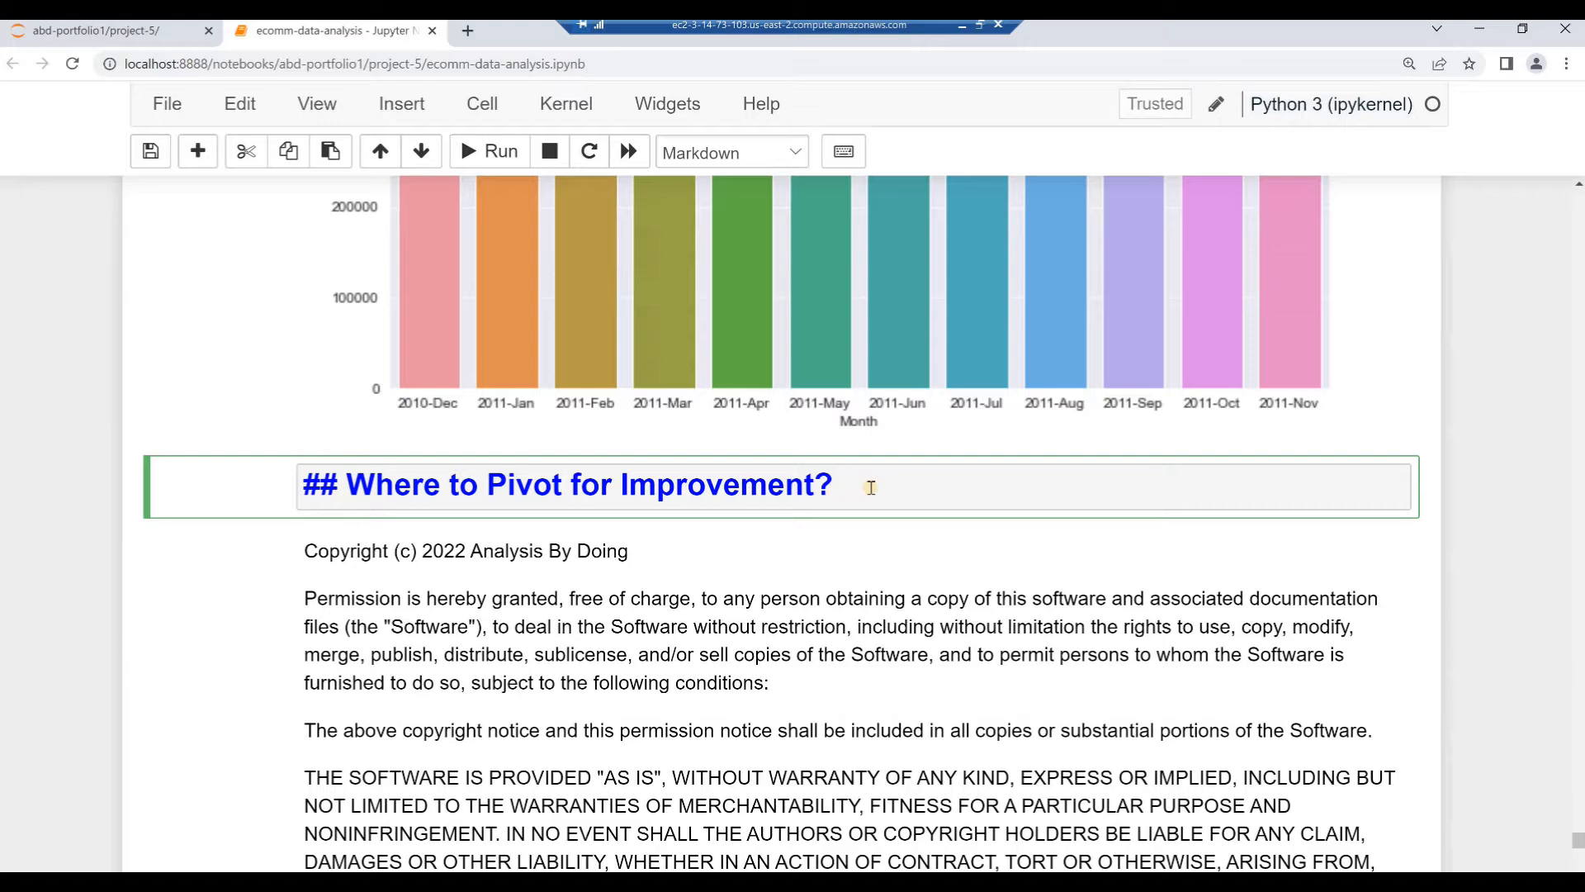
# Step: Render the "Where to Pivot for Improvement?" heading and display feb_df in a new code cell below it, with scrollable output
pyautogui.hotkey('alt', 'Return')
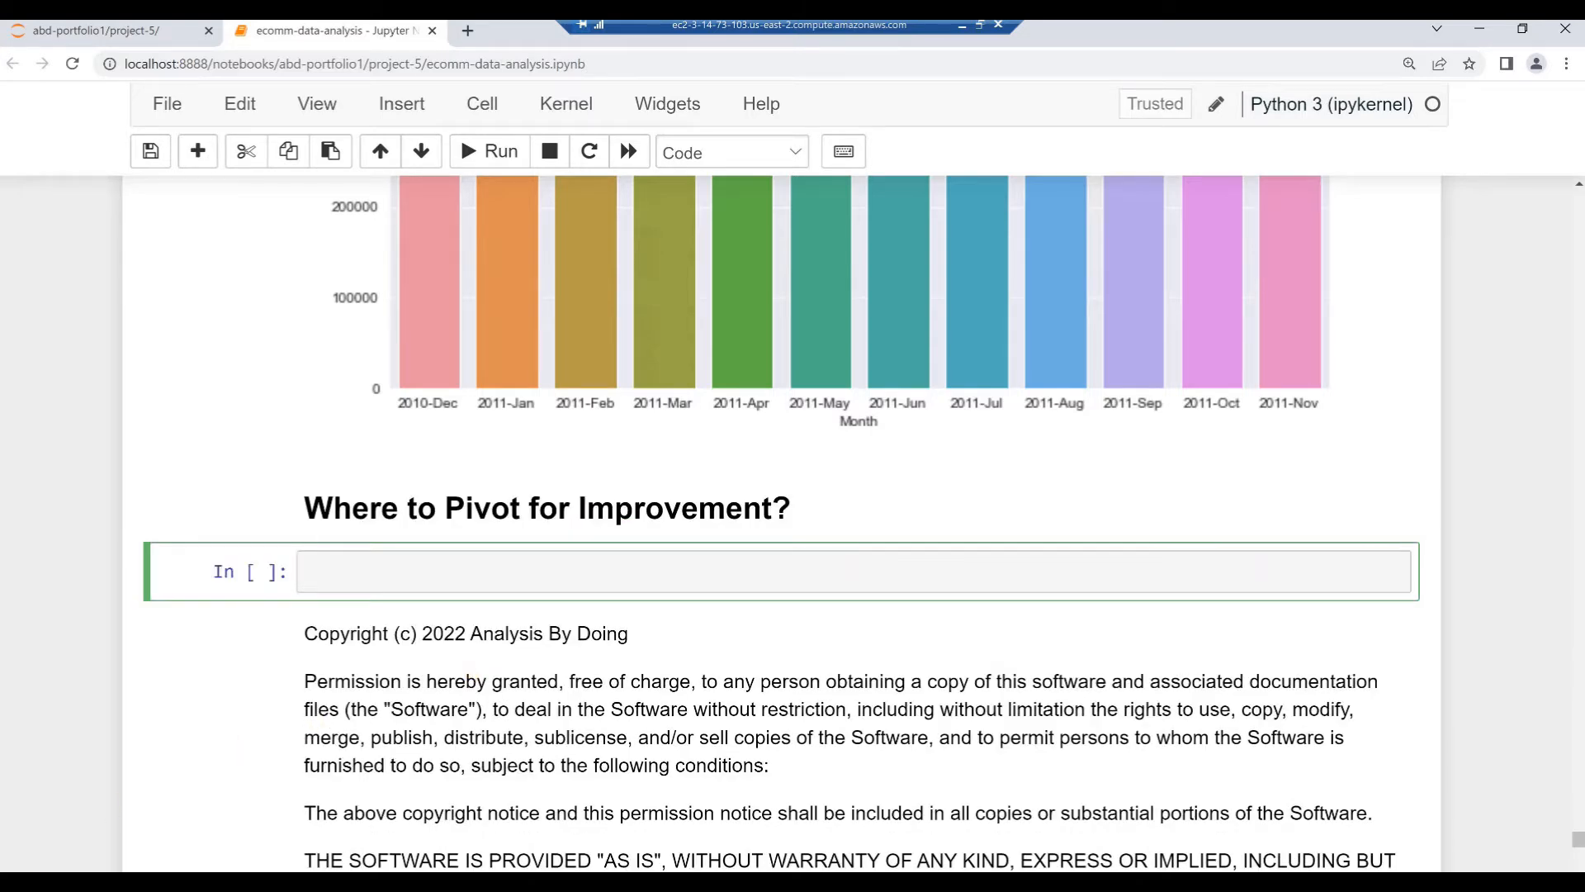
pyautogui.write('feb_df')
pyautogui.scroll(1, 449, 671)
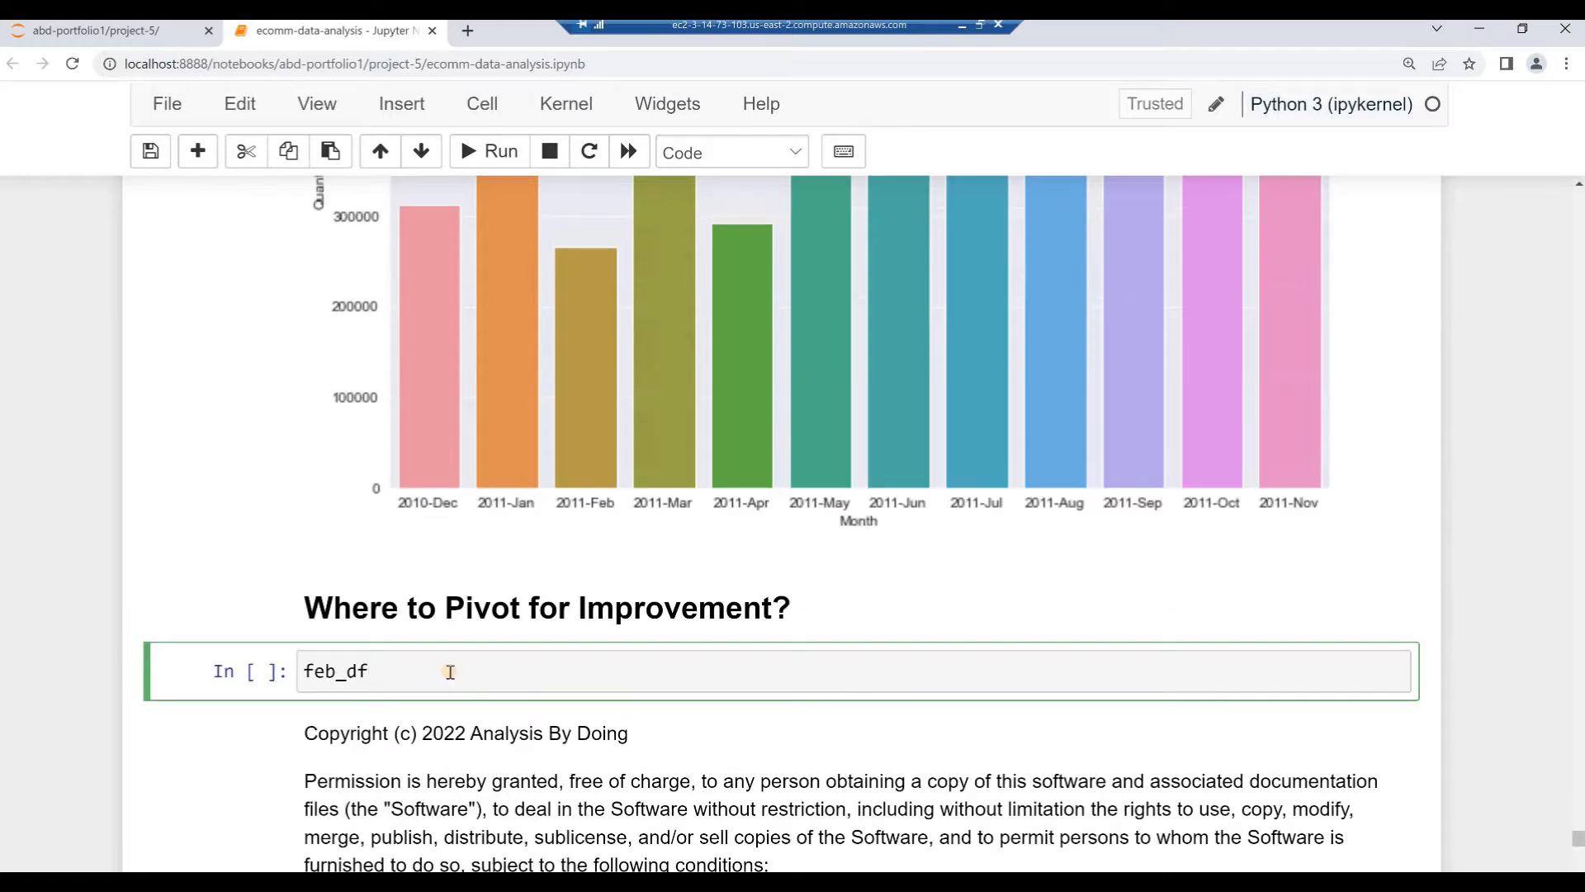
pyautogui.hotkey('shift', 'Return')
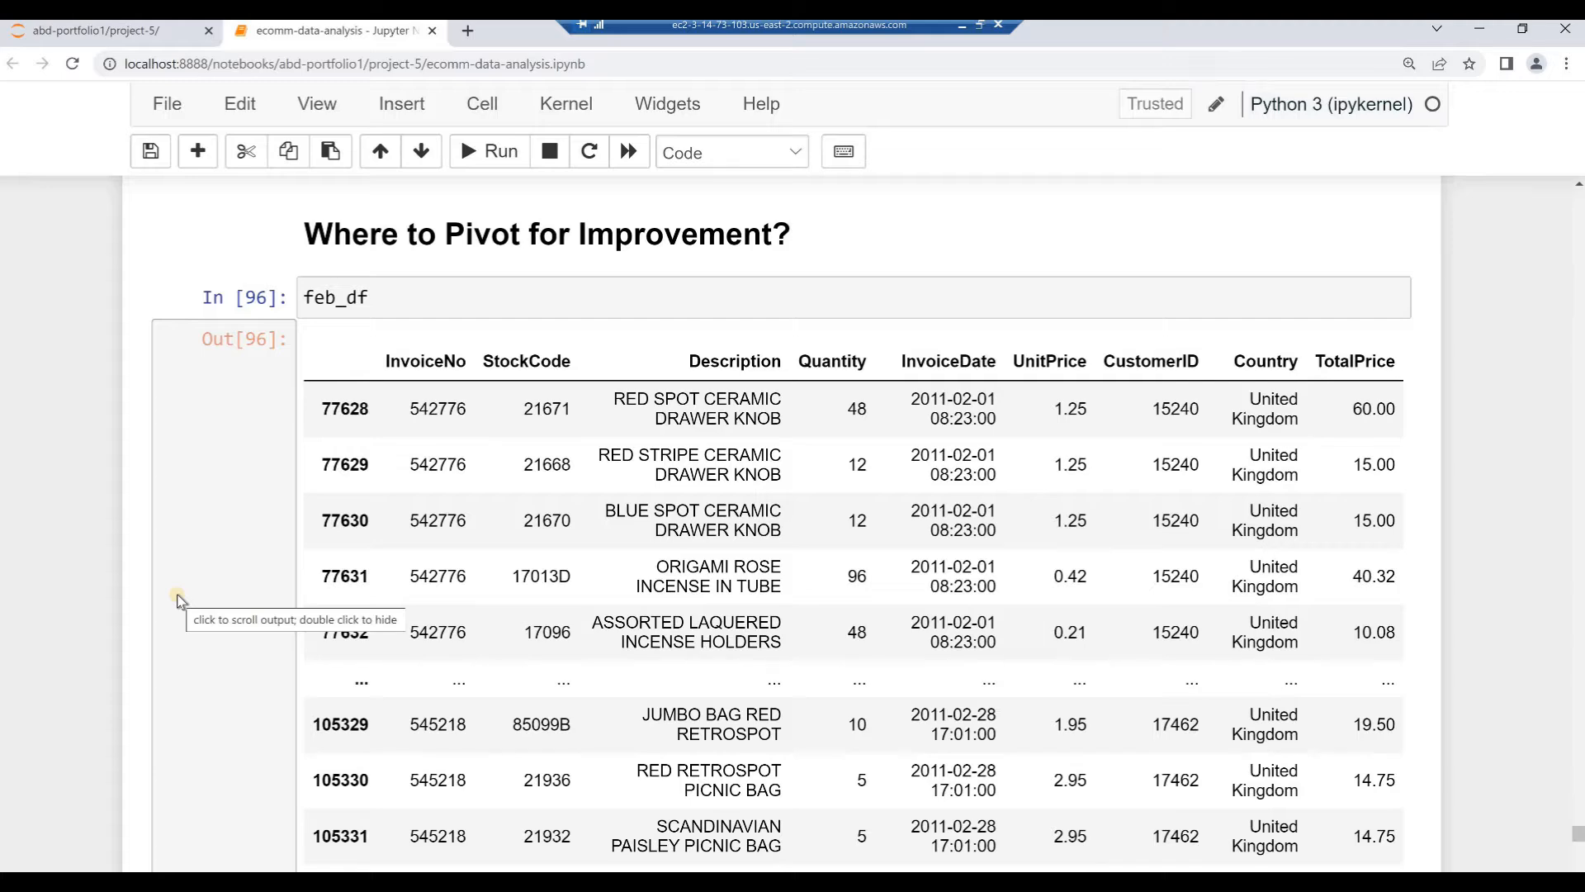
pyautogui.click(177, 601)
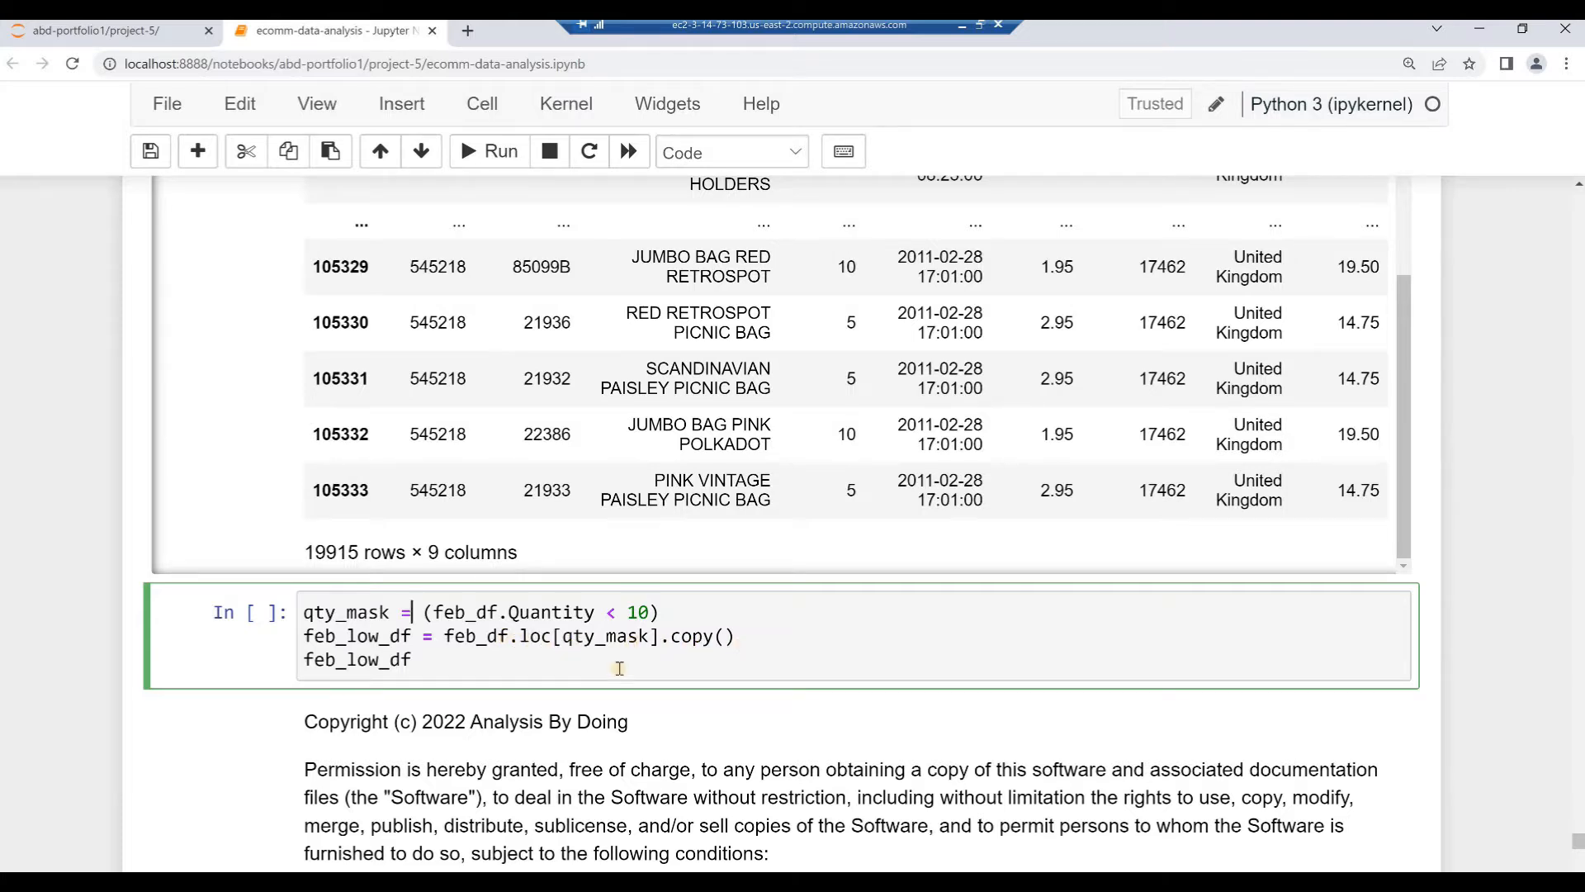
# Step: Filter feb_df to rows with Quantity below 10 as a copy named feb_low_df, and list its column details with info()
pyautogui.click(445, 667)
pyautogui.hotkey('shift', 'Return')
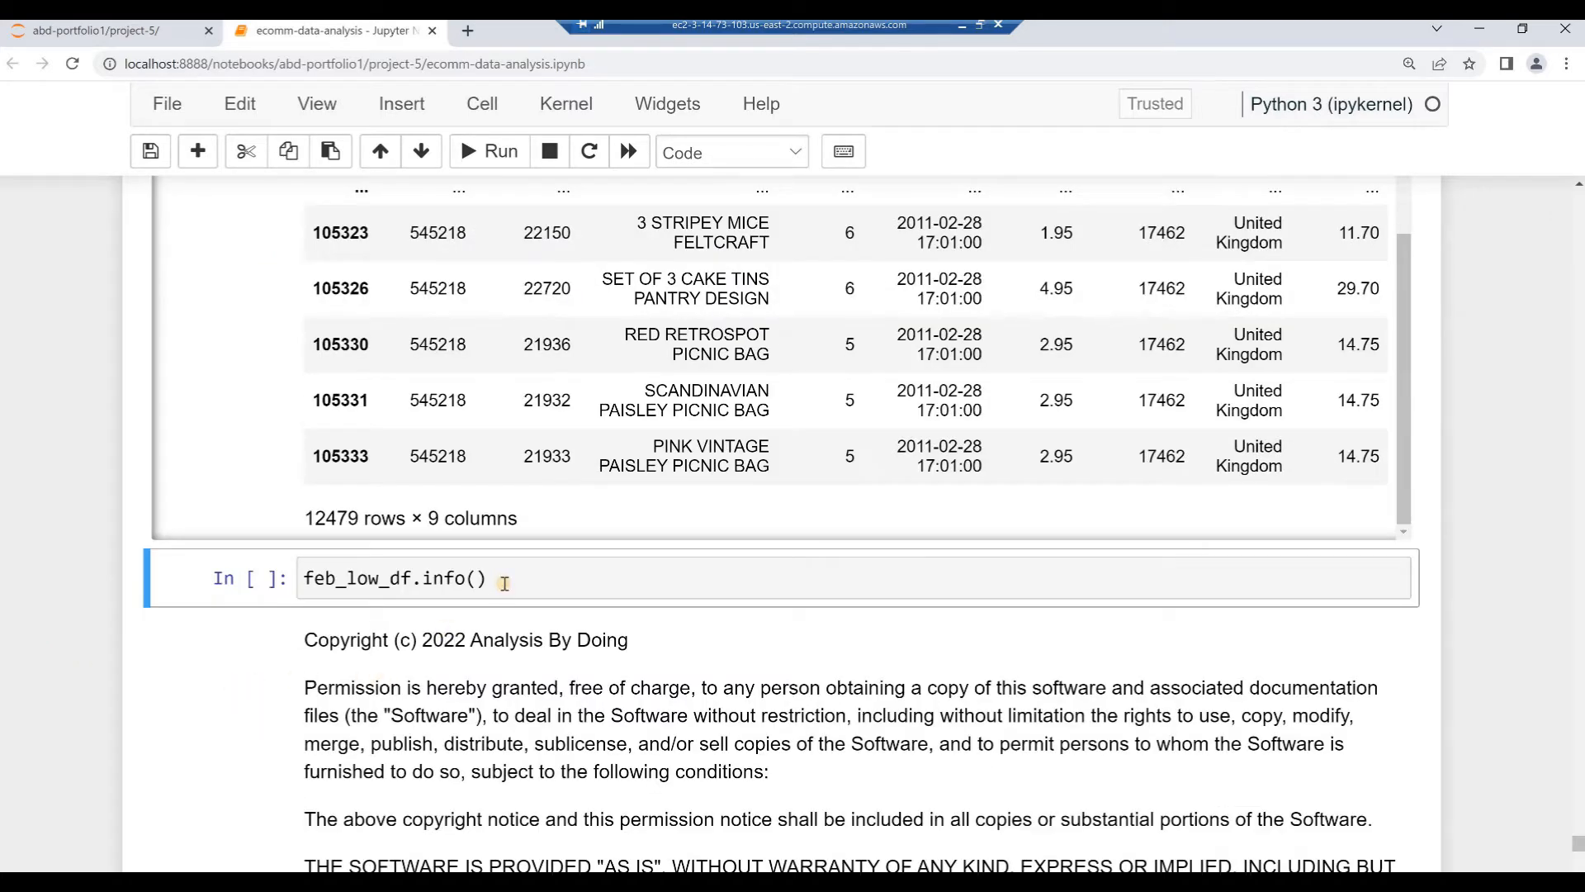
pyautogui.click(505, 583)
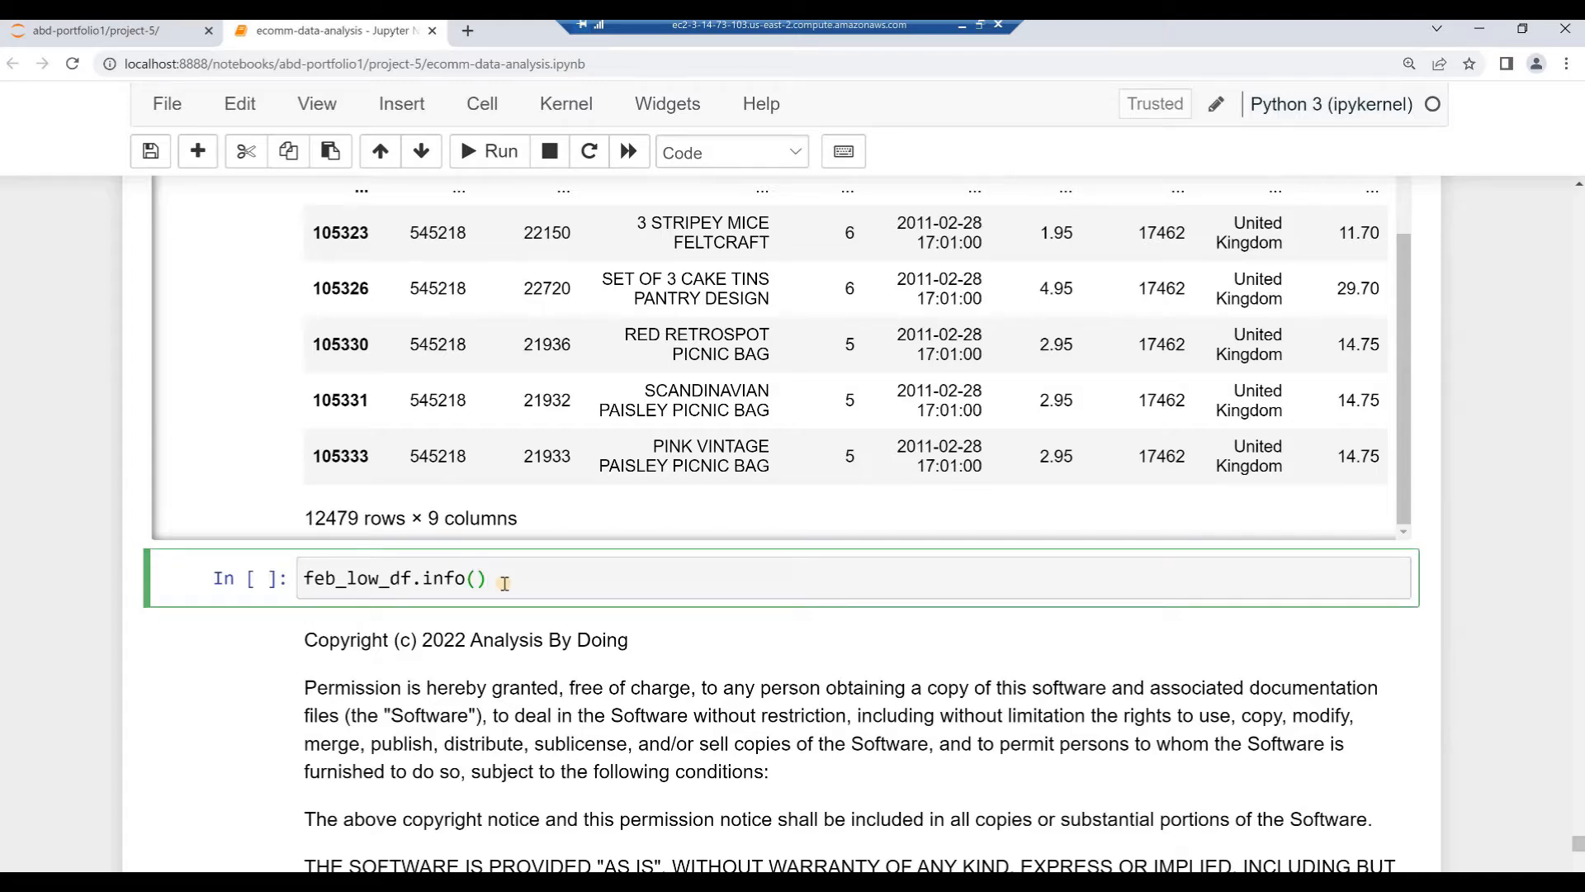
pyautogui.hotkey('shift', 'Return')
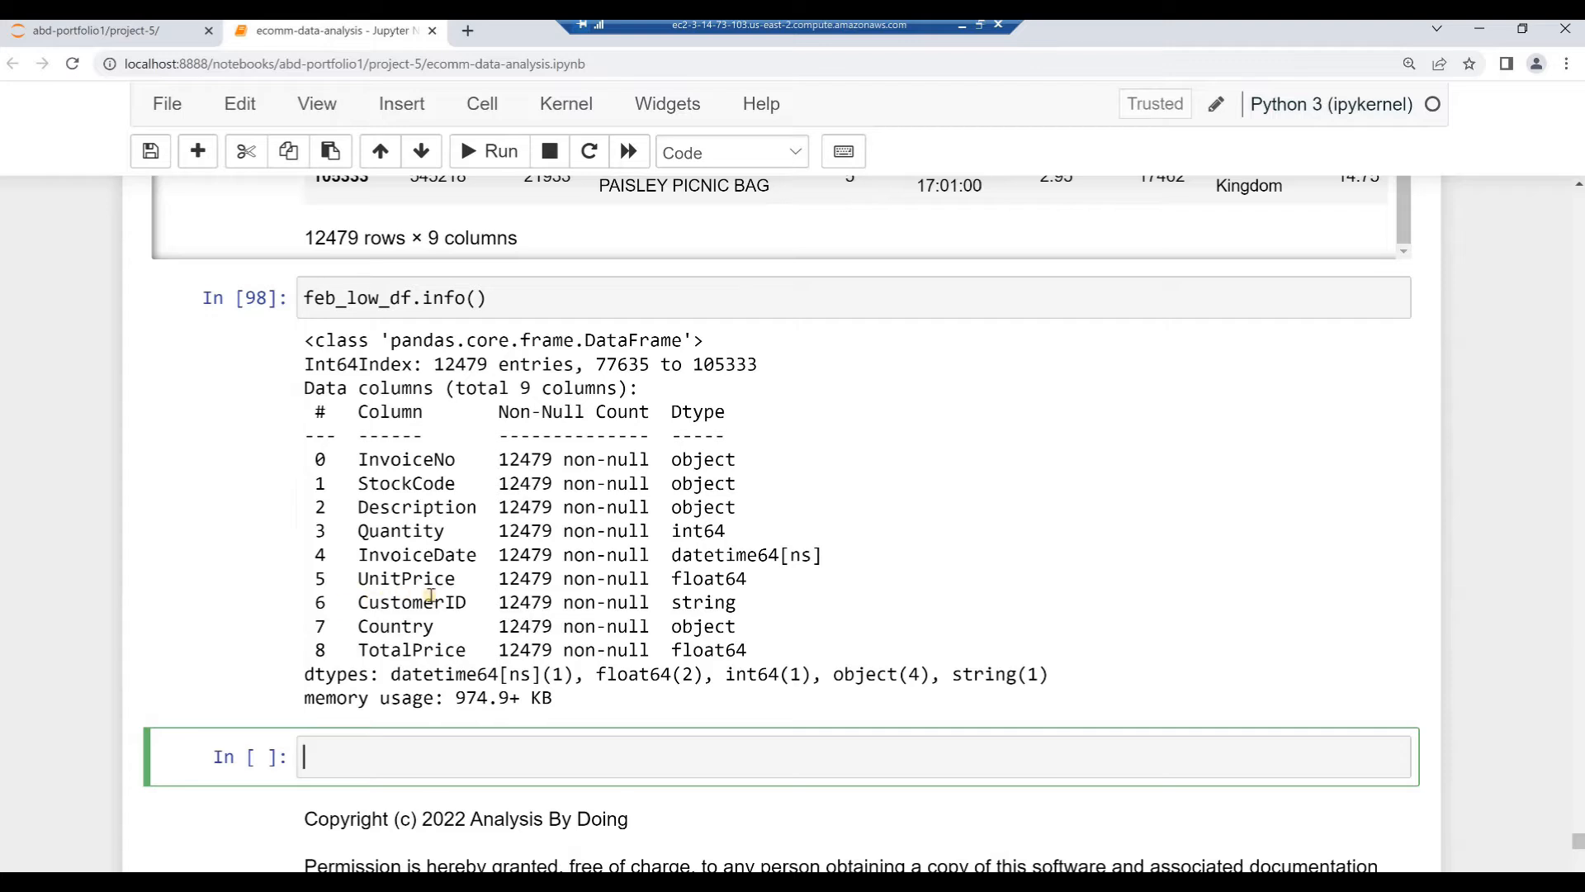
pyautogui.scroll(1, 283, 708)
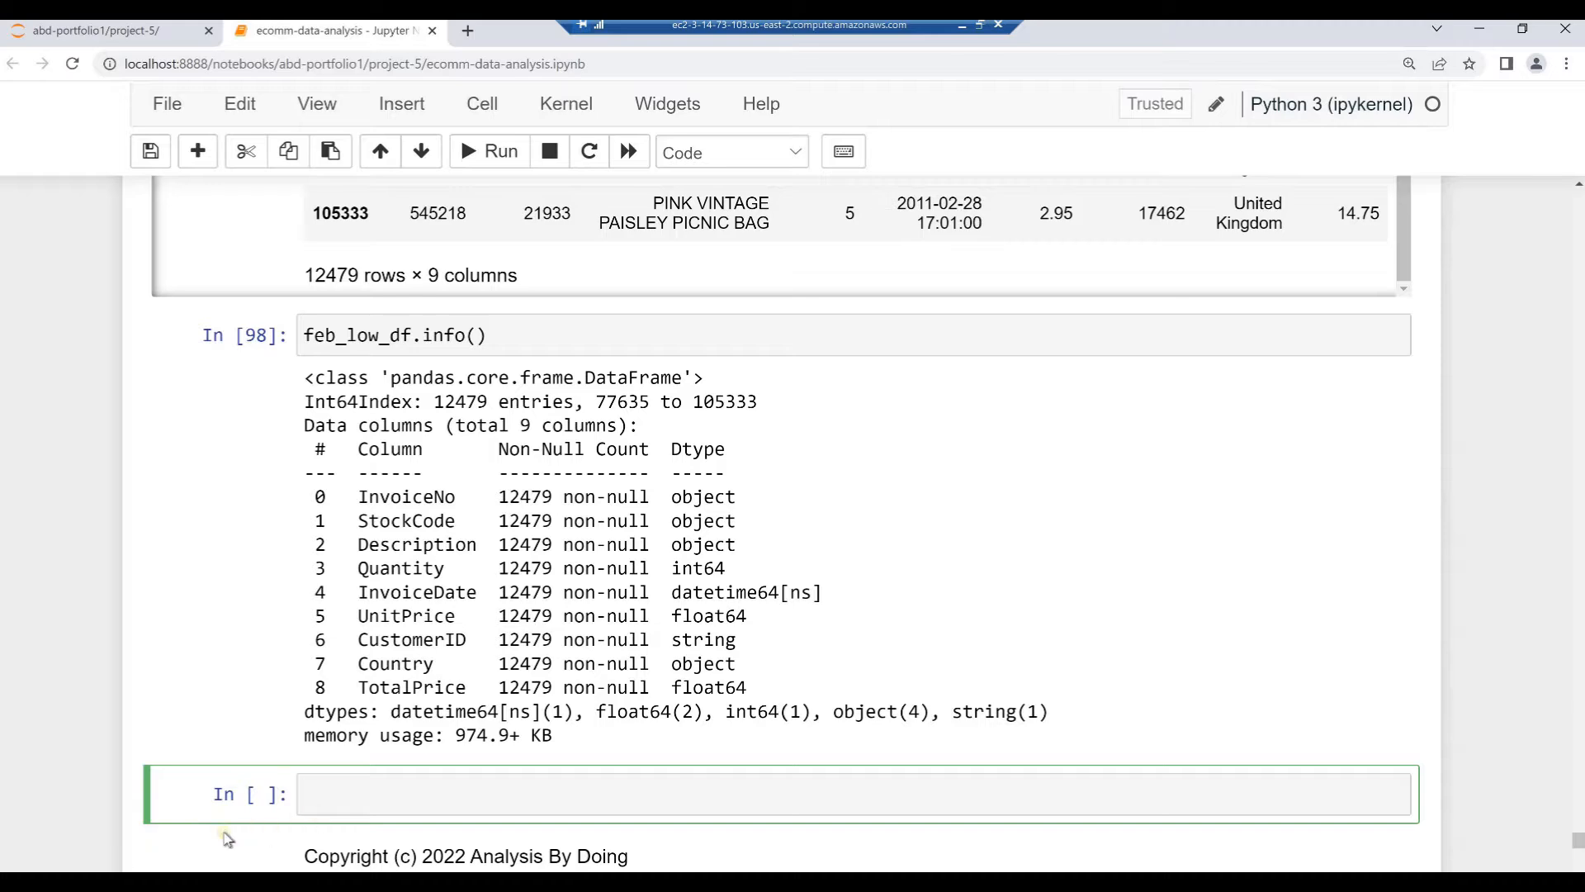
# Step: Convert the InvoiceDate column of feb_low_df to plain dates with .dt.date and display the dataframe
pyautogui.write("feb_low_df['InvoiceDate'] = feb_low_df.InvoiceDate.dt.date feb_low_df")
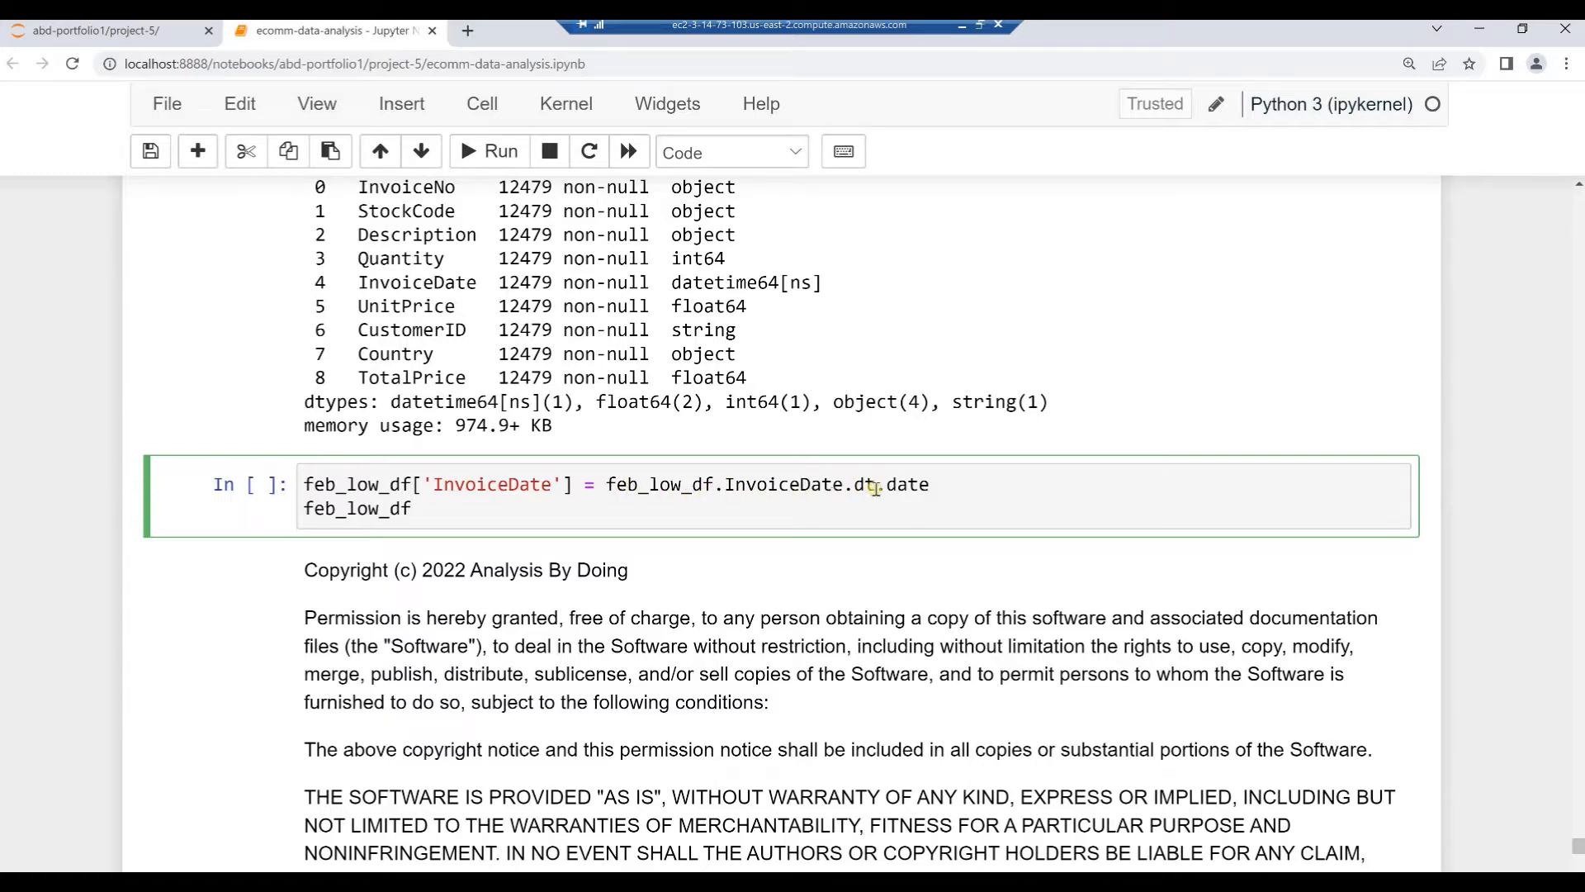
pyautogui.click(419, 517)
pyautogui.hotkey('shift', 'Return')
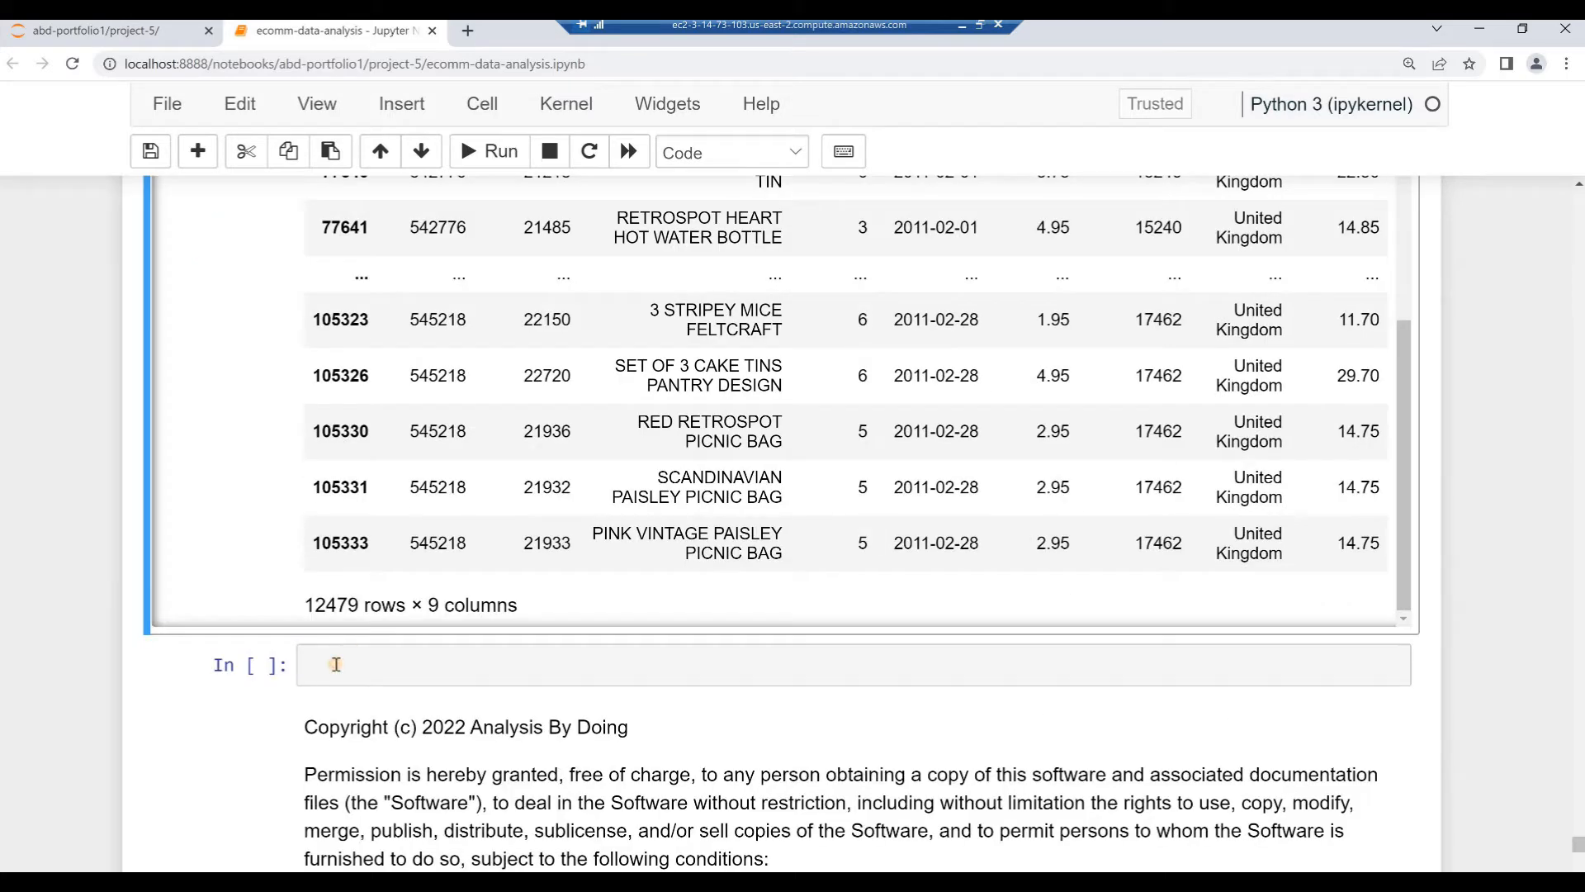
# Step: Create and display feb_cust_pt, pivoting feb_low_df by CustomerID and InvoiceDate with summed Quantity, margins=True and missing values filled with ' '
pyautogui.click(336, 665)
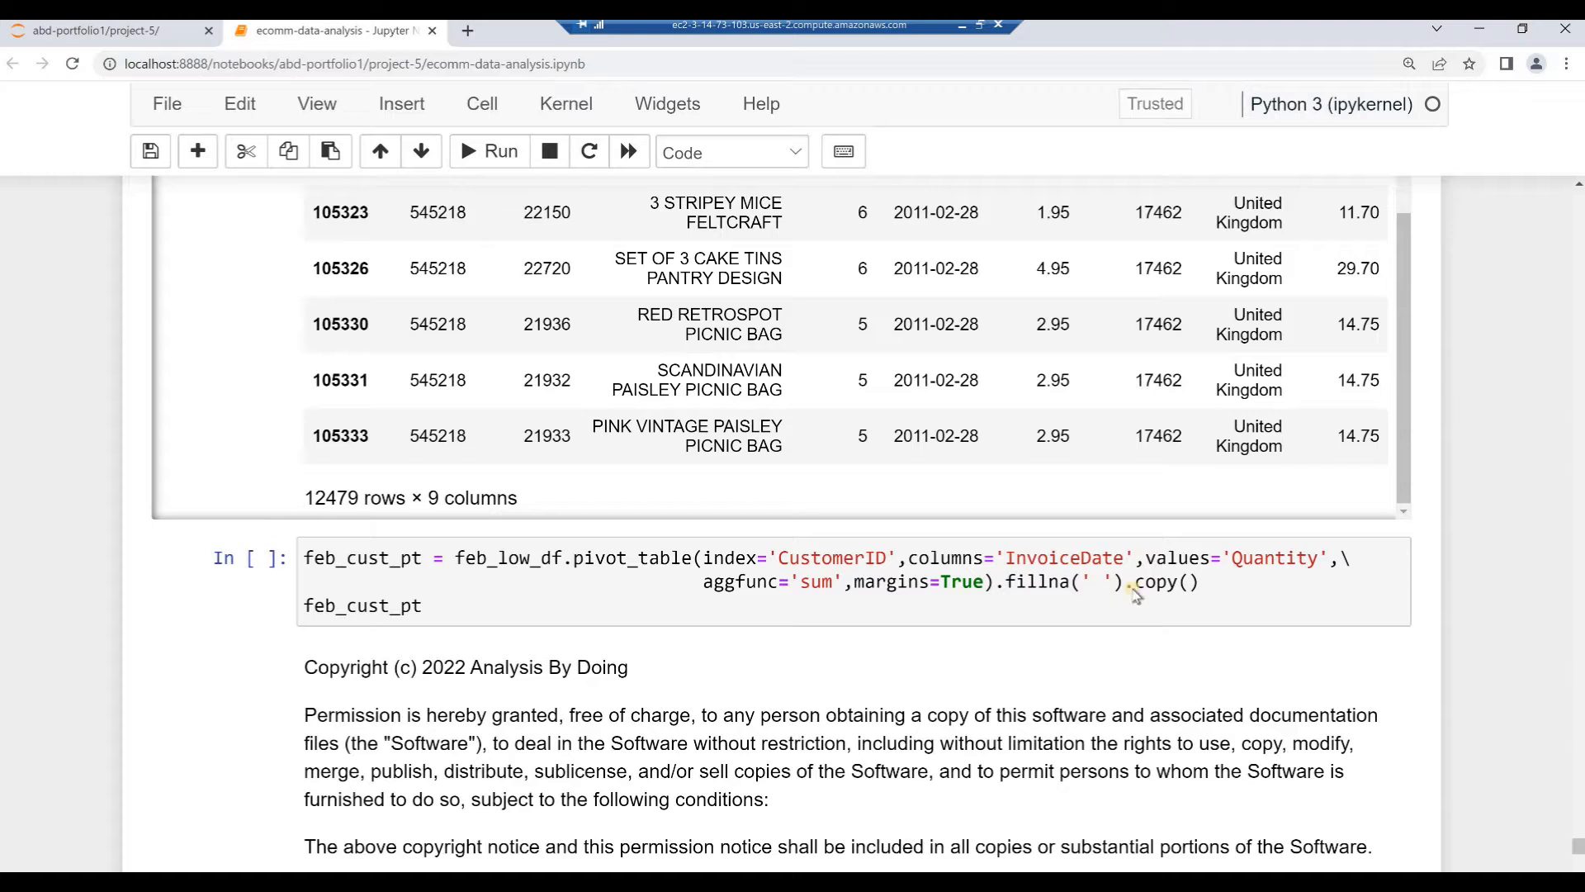
pyautogui.click(958, 602)
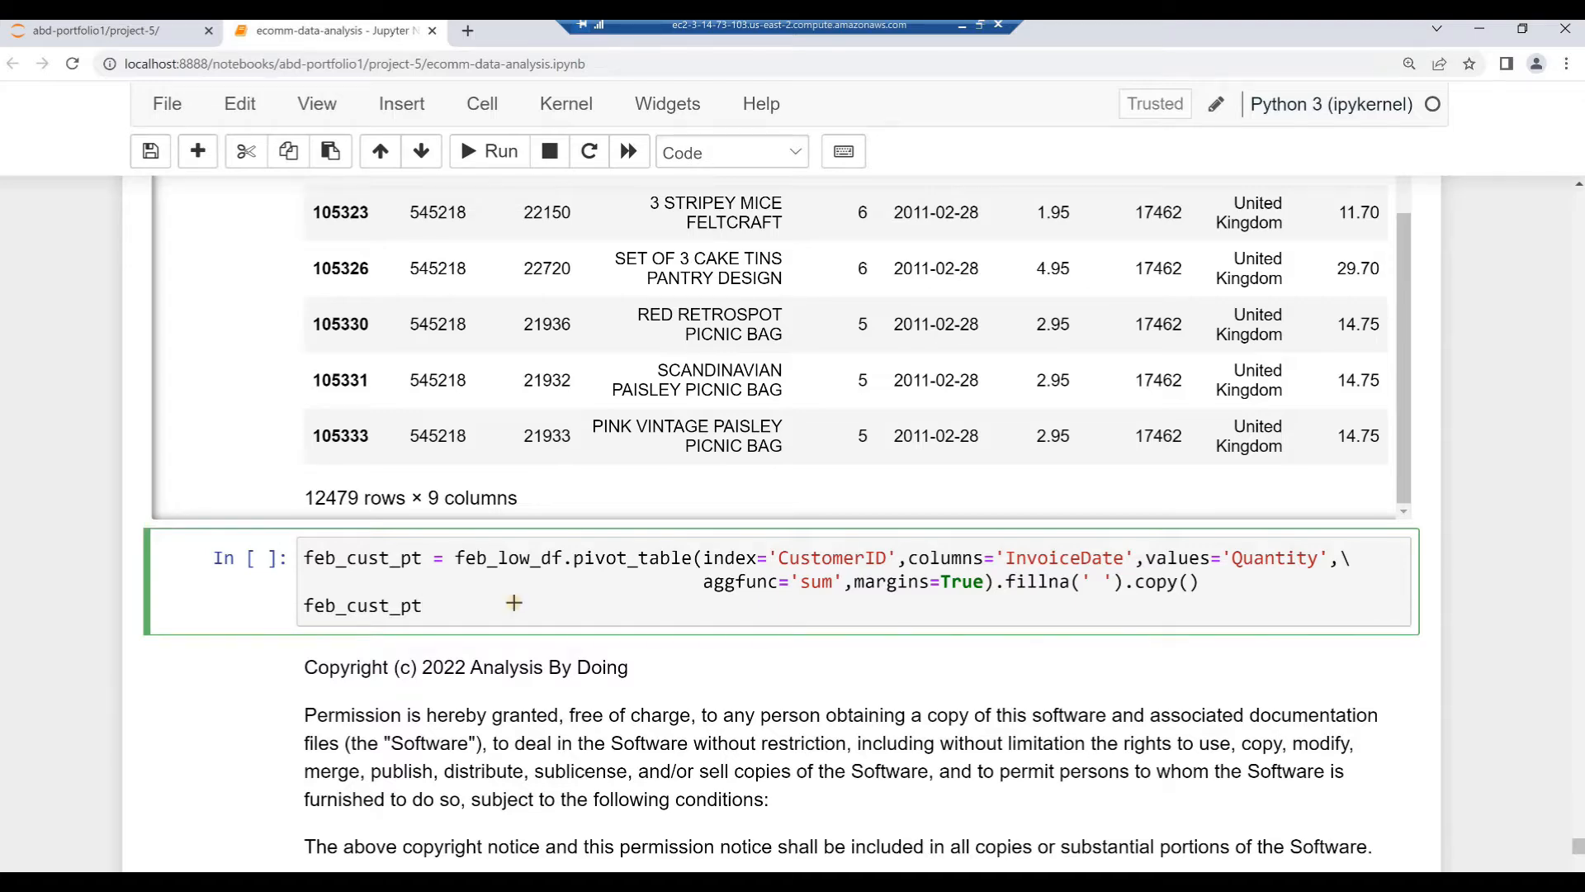
pyautogui.hotkey('shift', 'Return')
pyautogui.hotkey('ctrl', '-')
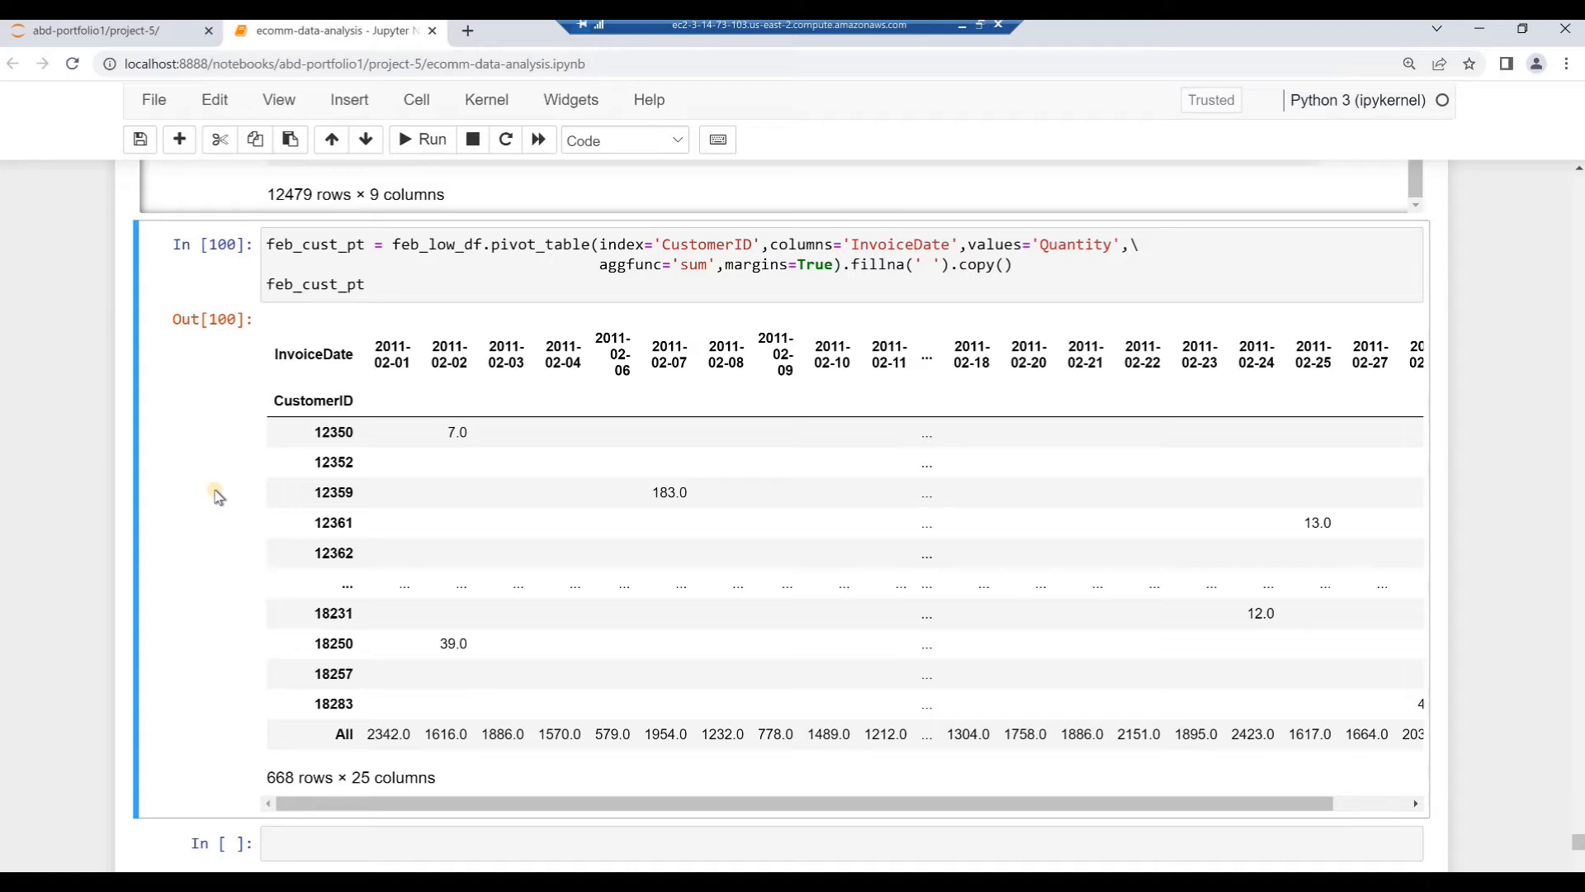
pyautogui.hscroll(3, 842, 537)
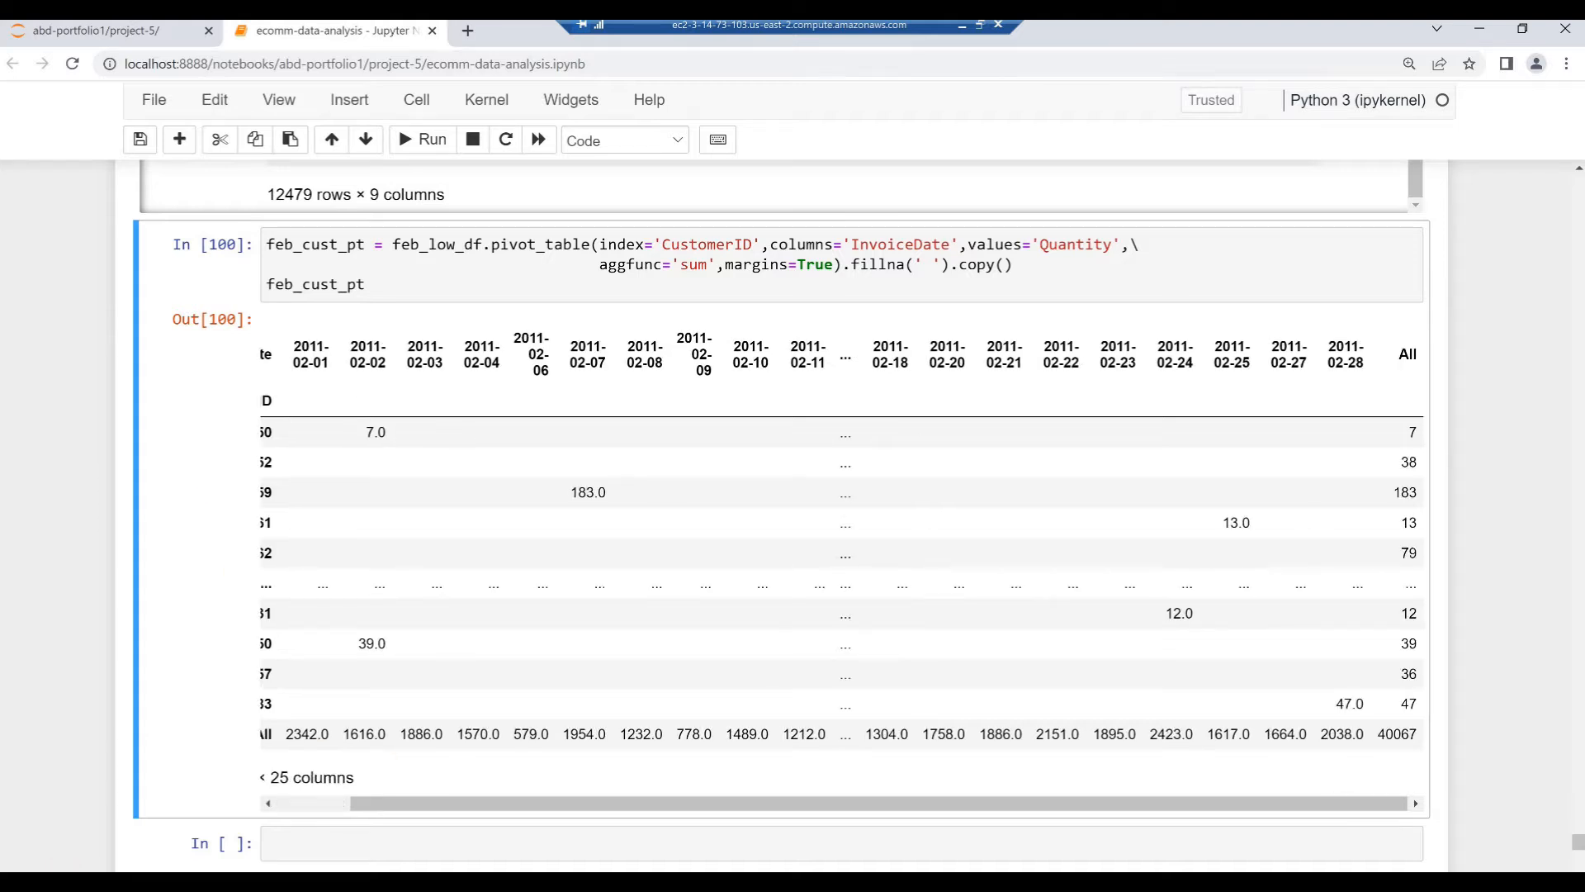
pyautogui.scroll(-1, 299, 794)
# Step: Show the first 20 rows of feb_cust_pt sorted by 'All' in a scrollable output, and save the notebook
pyautogui.click(299, 794)
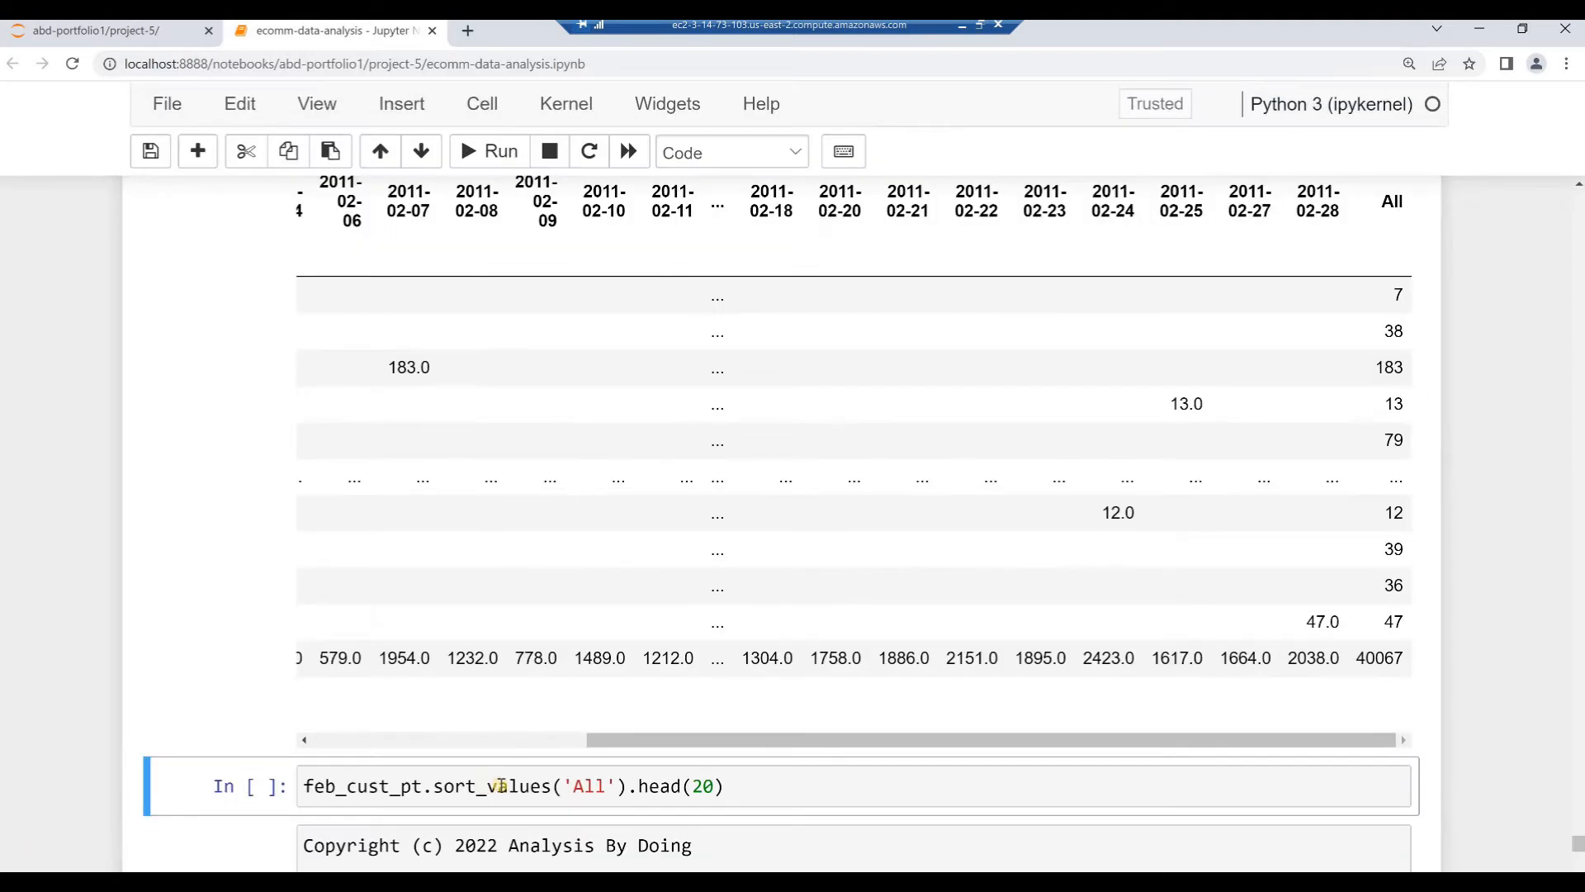
pyautogui.click(496, 786)
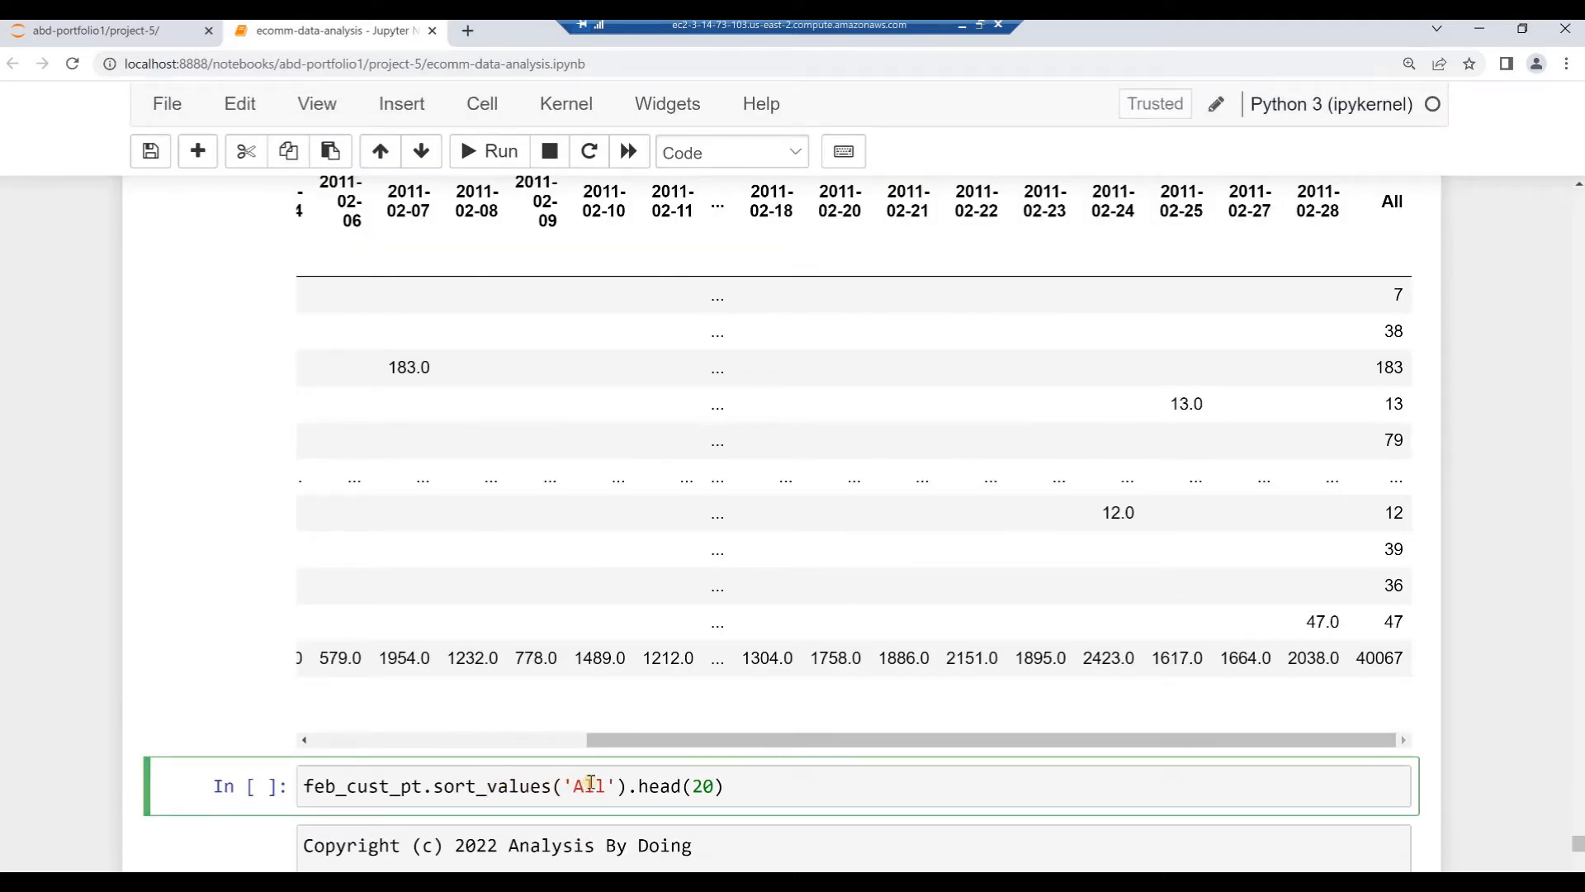
pyautogui.click(732, 790)
pyautogui.hotkey('shift', 'Return')
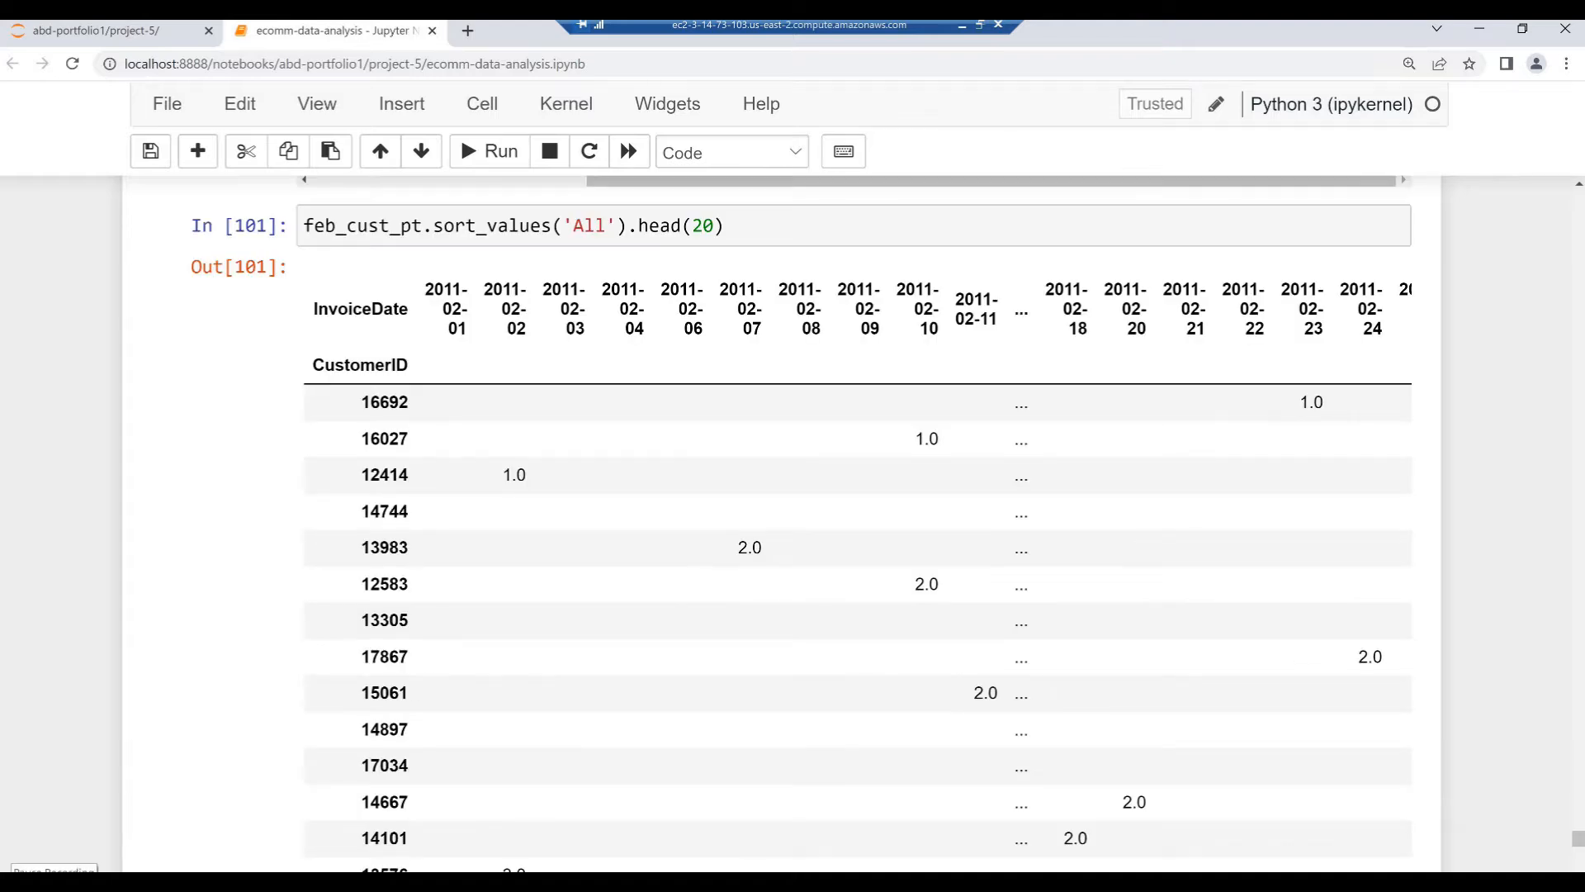
pyautogui.hotkey('ctrl', '-')
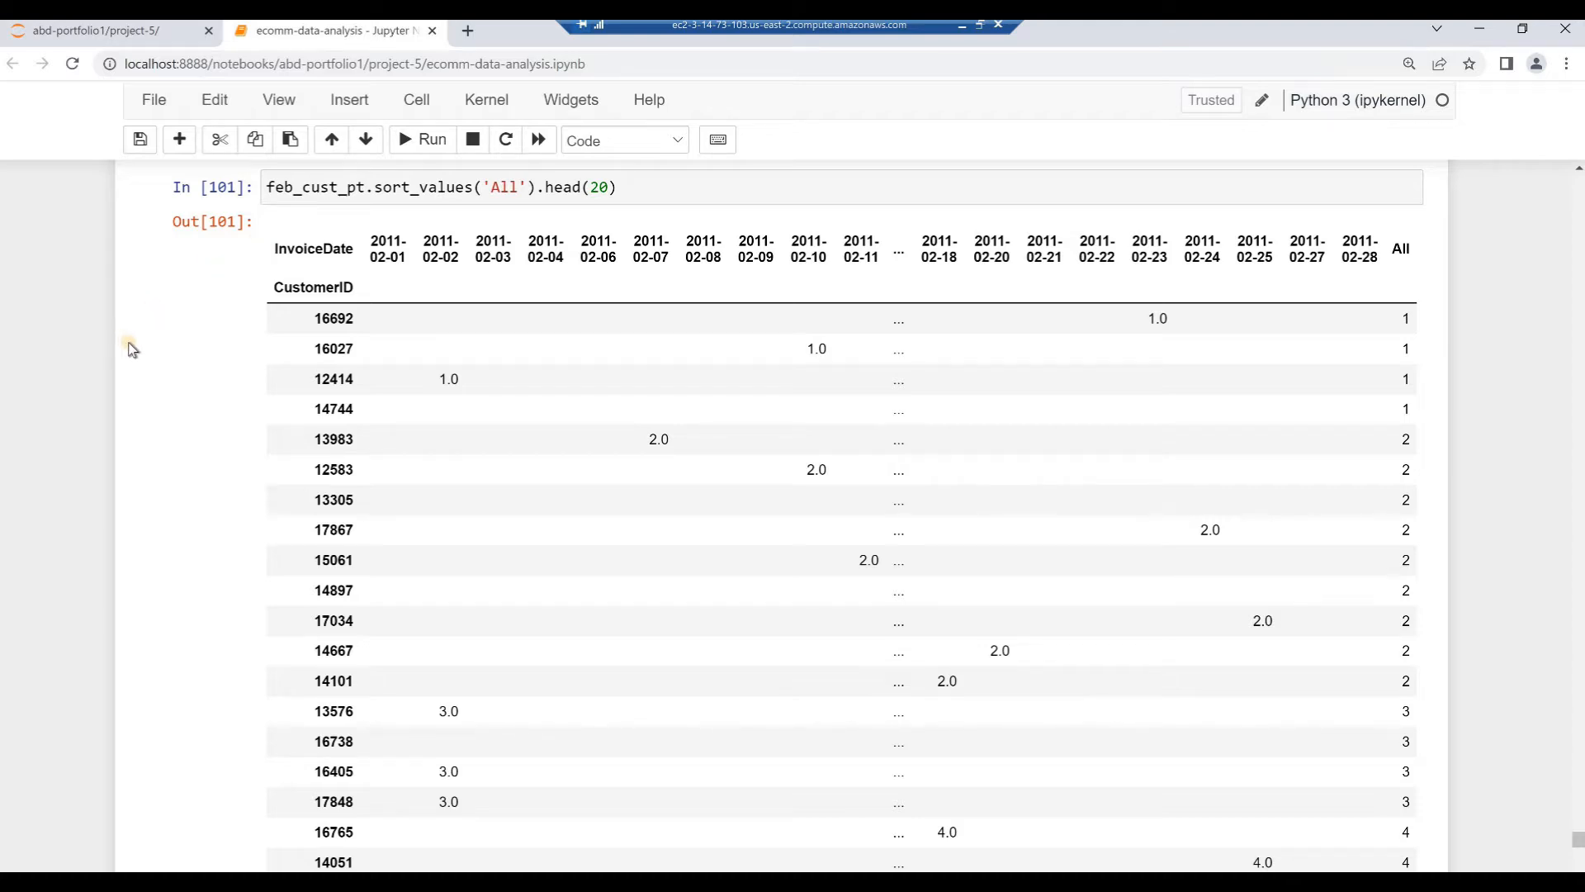
pyautogui.click(161, 662)
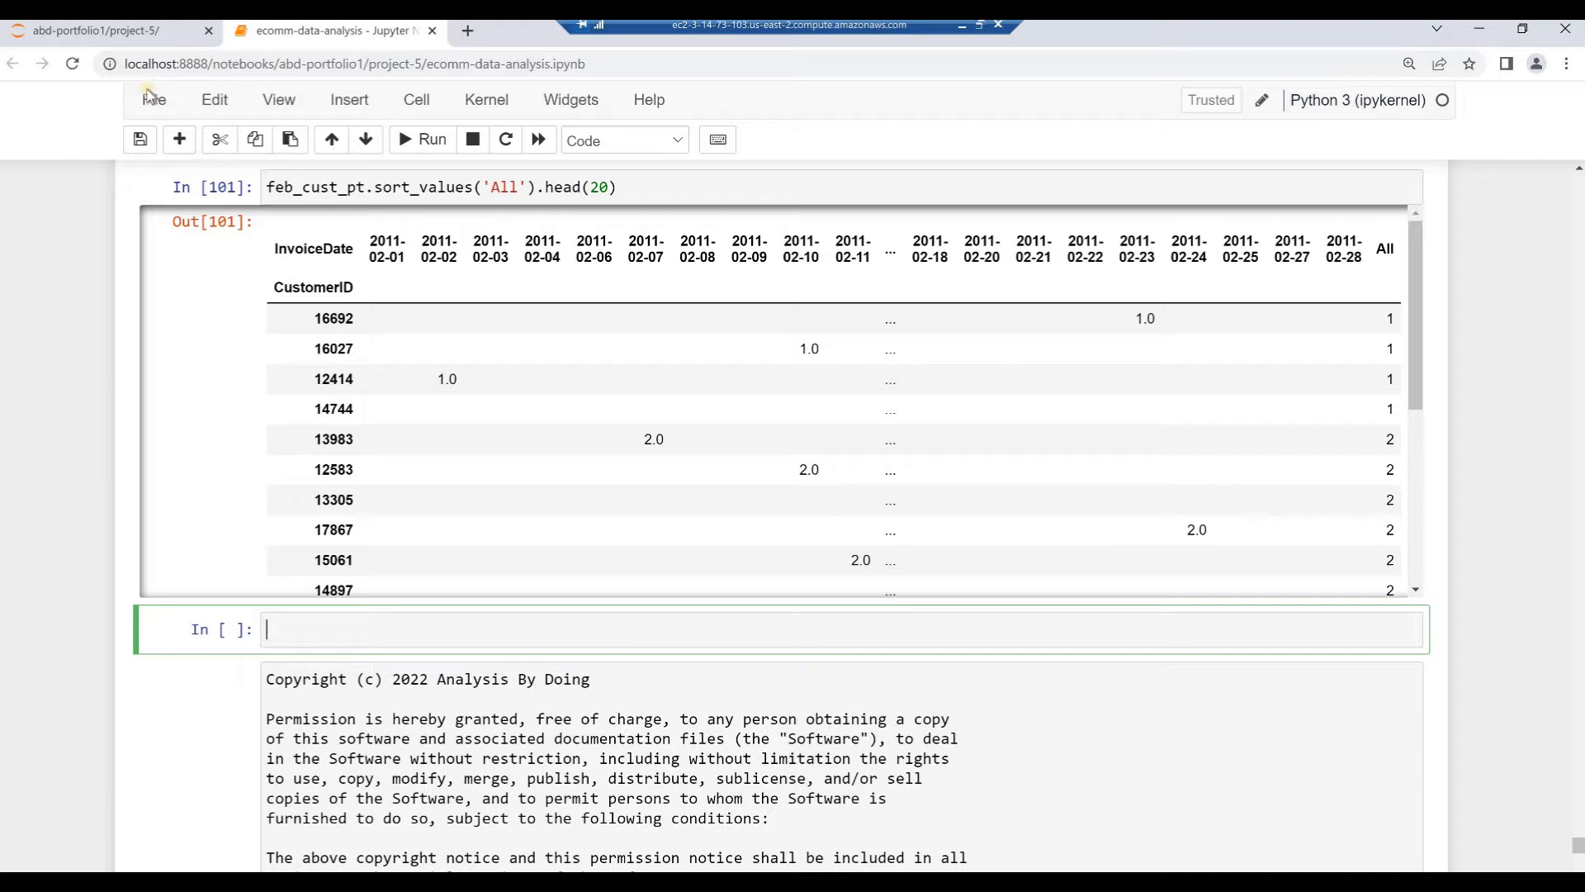
pyautogui.click(140, 142)
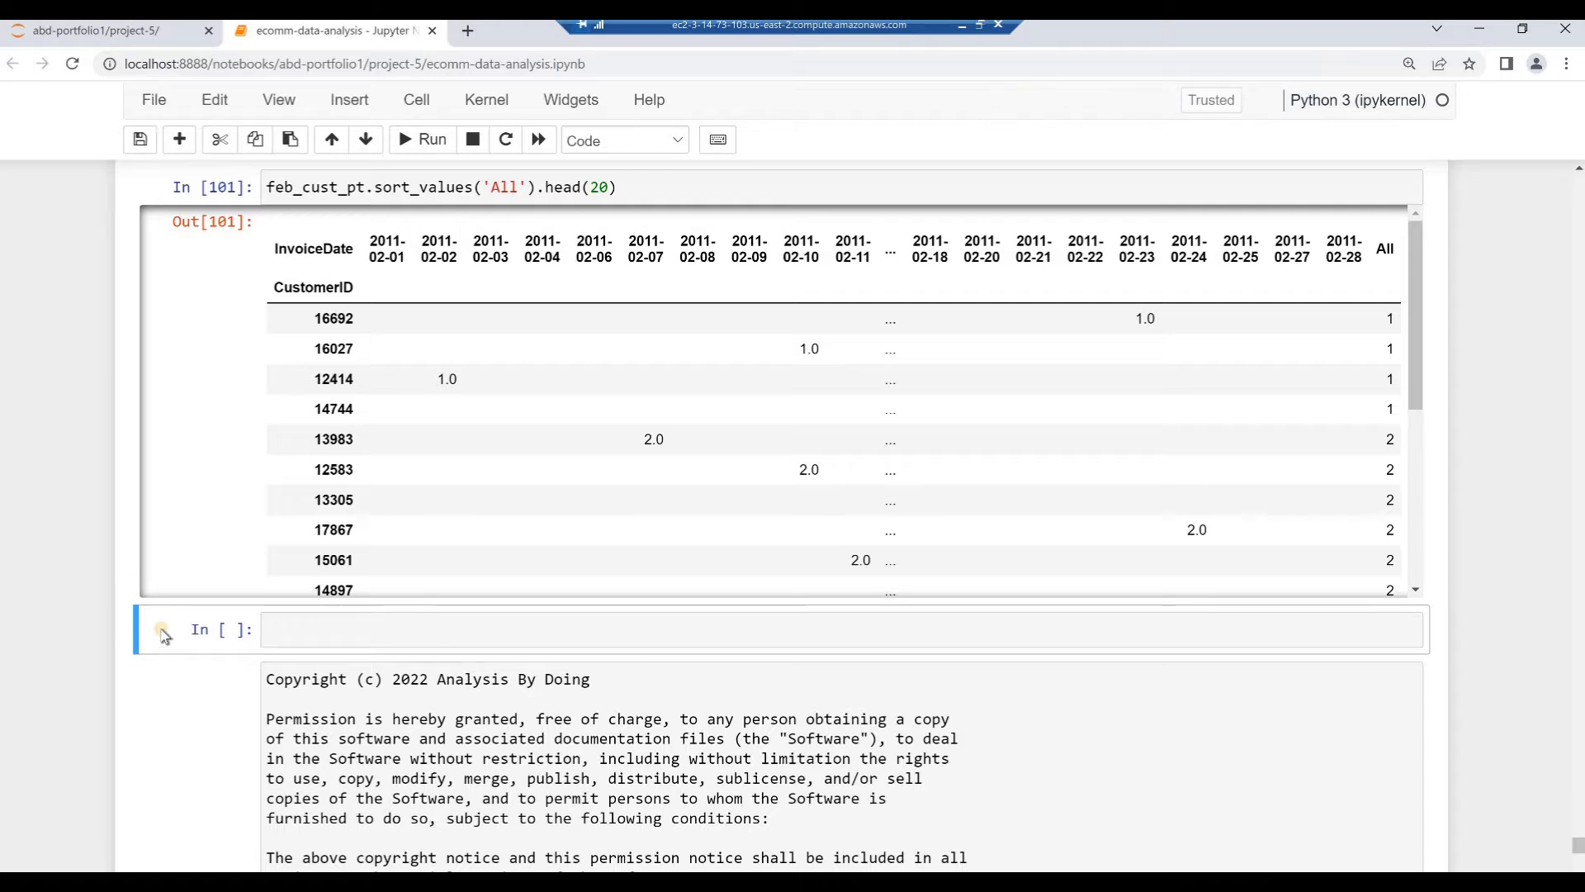
# Step: Add the level-two Markdown heading "Alizon.com's Worst Selling Items" with a new cell below it
pyautogui.press('m')
pyautogui.press('Return')
pyautogui.write("## Alizon.com's Worst Selling Items")
pyautogui.scroll(-5, 351, 585)
pyautogui.click(347, 578)
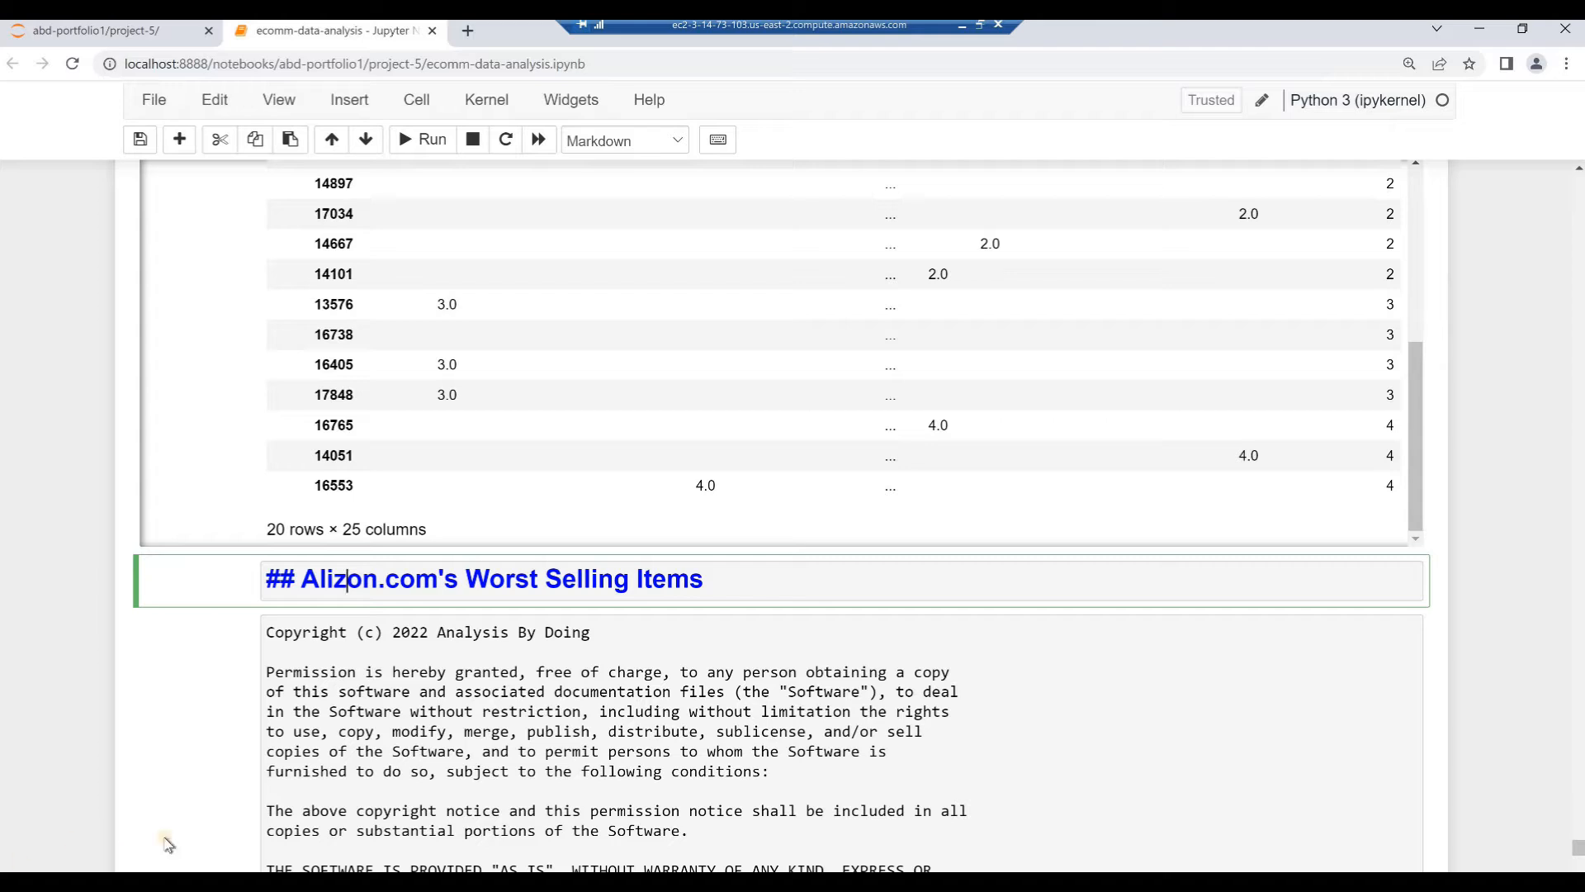
pyautogui.hotkey('alt', 'Return')
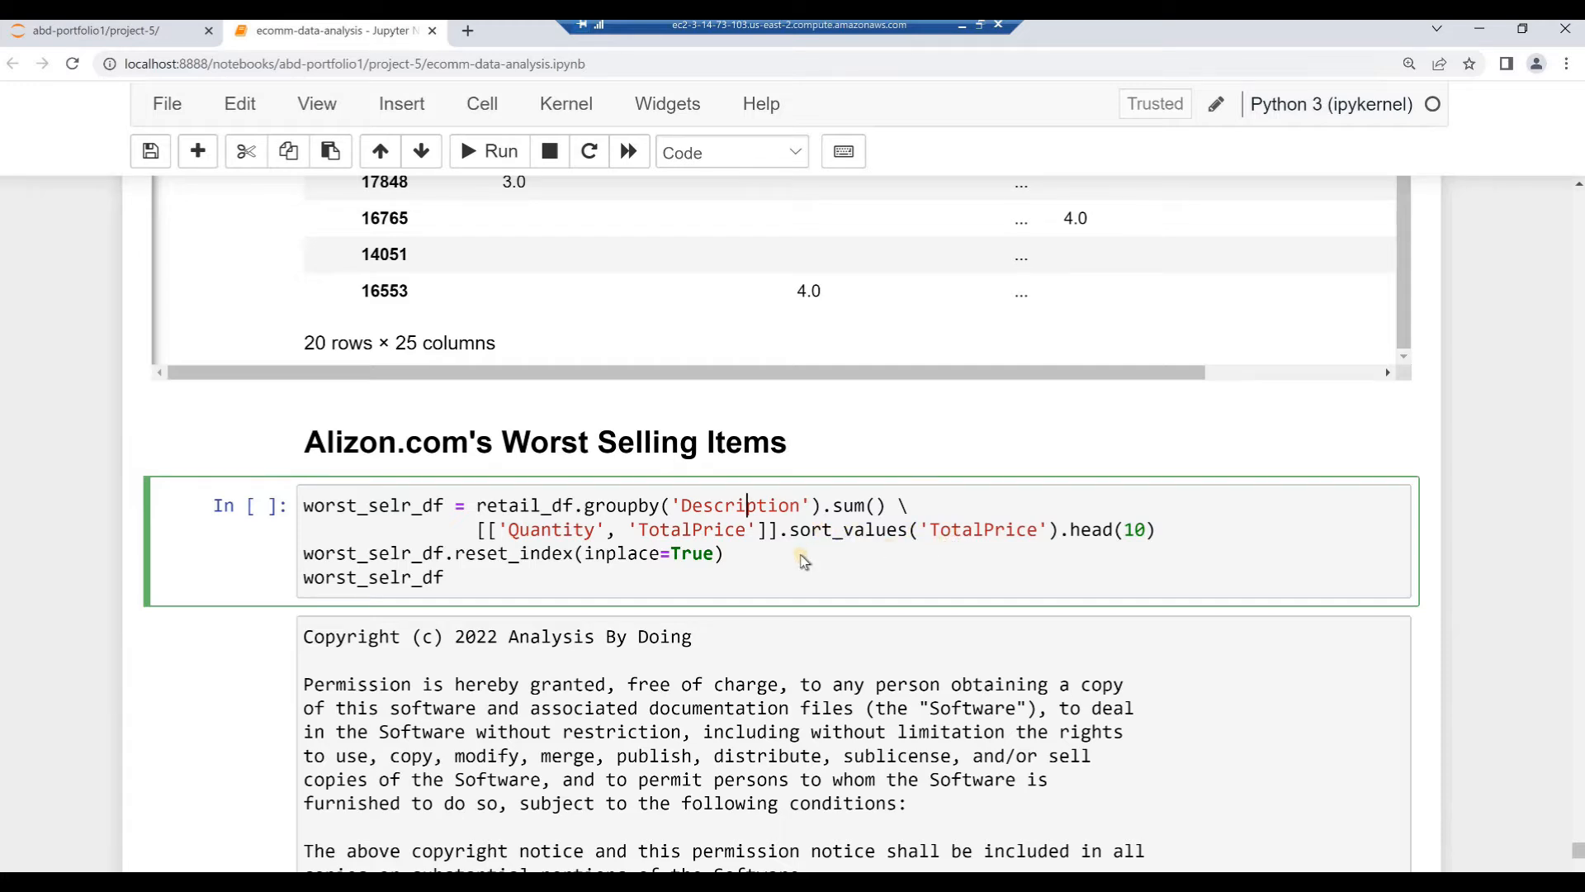
# Step: Build worst_selr_df with the 10 Descriptions of lowest summed TotalPrice from retail_df, reset its index, display it, and save the notebook
pyautogui.click(759, 560)
pyautogui.click(487, 585)
pyautogui.hotkey('shift', 'Return')
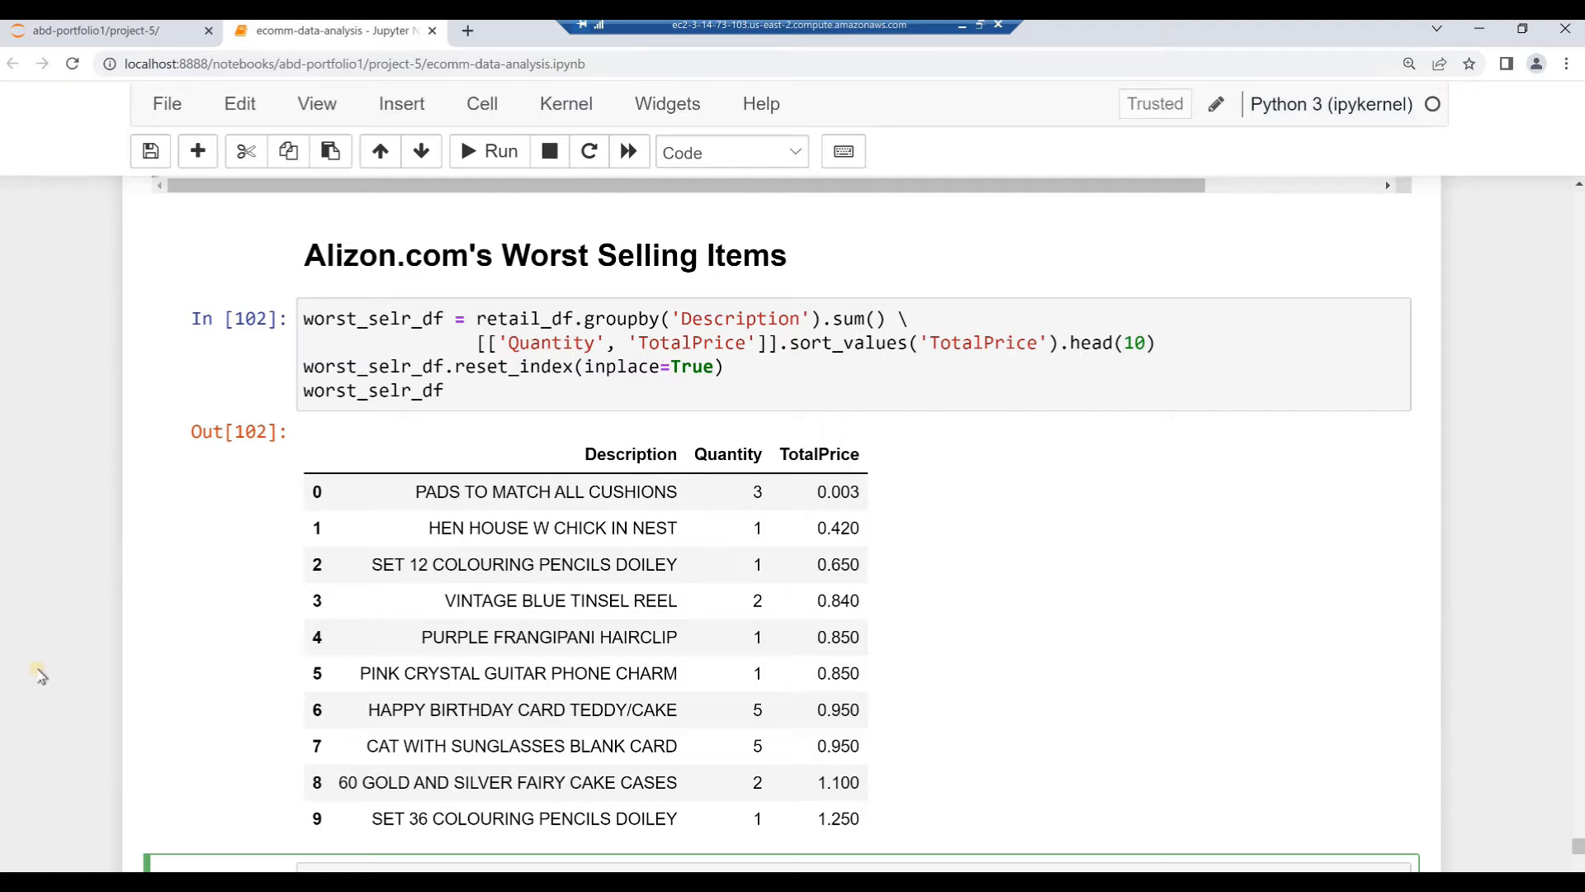
pyautogui.hotkey('ctrl', 's')
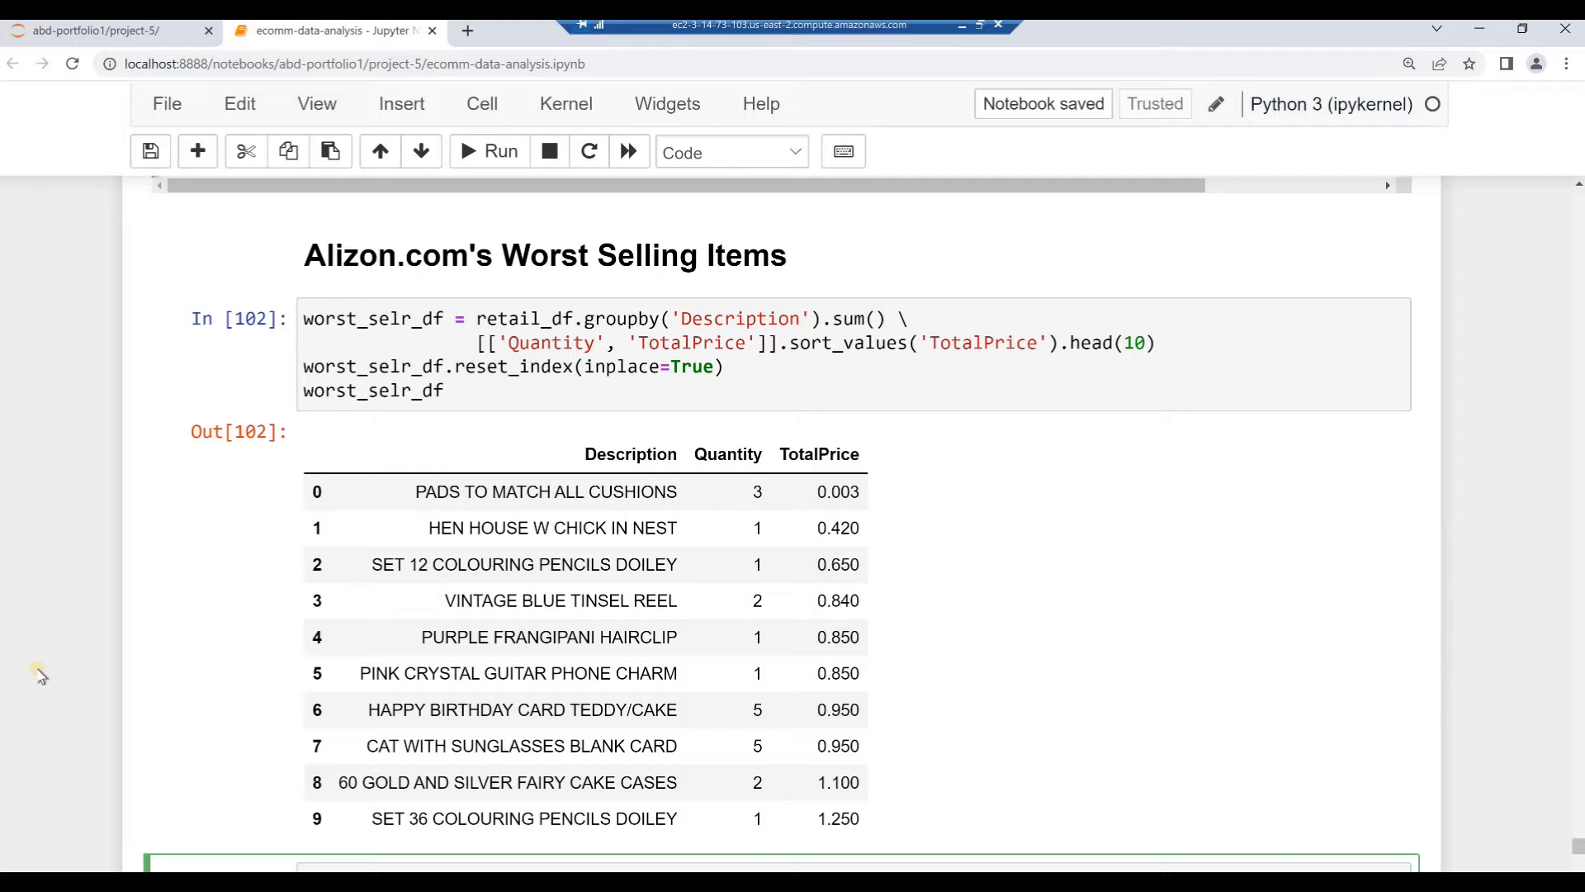
# Step: Plot worst_selr_df as a 12 by 4 bar chart of TotalPrice by Description titled "Alizon.com's Bottom Sellers"
pyautogui.scroll(-3, 40, 813)
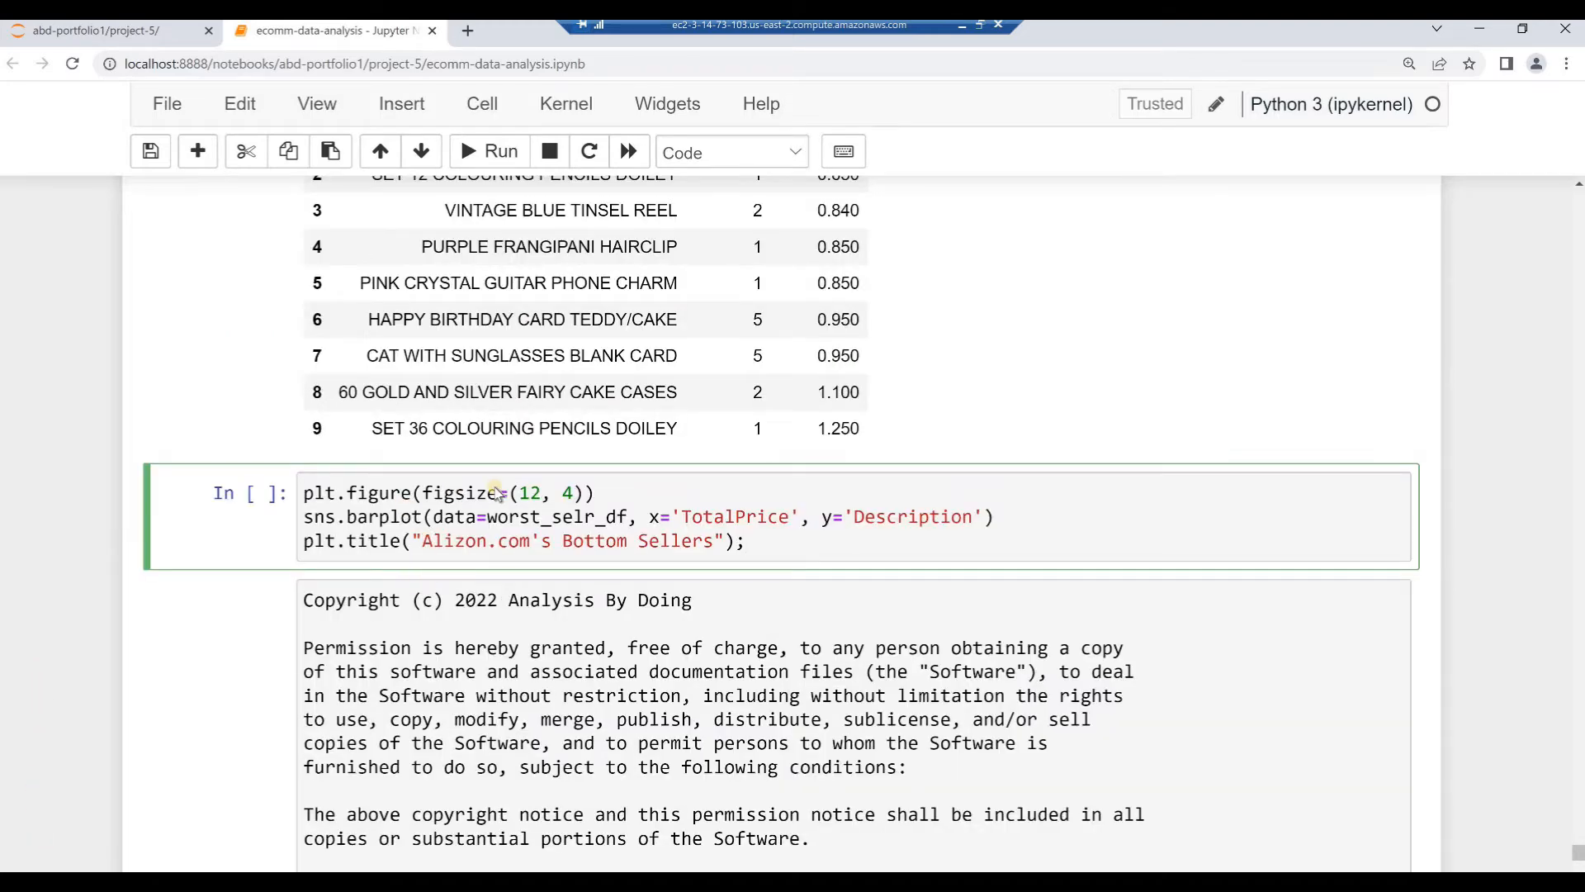
pyautogui.click(621, 498)
pyautogui.click(770, 540)
pyautogui.hotkey('alt', 'Return')
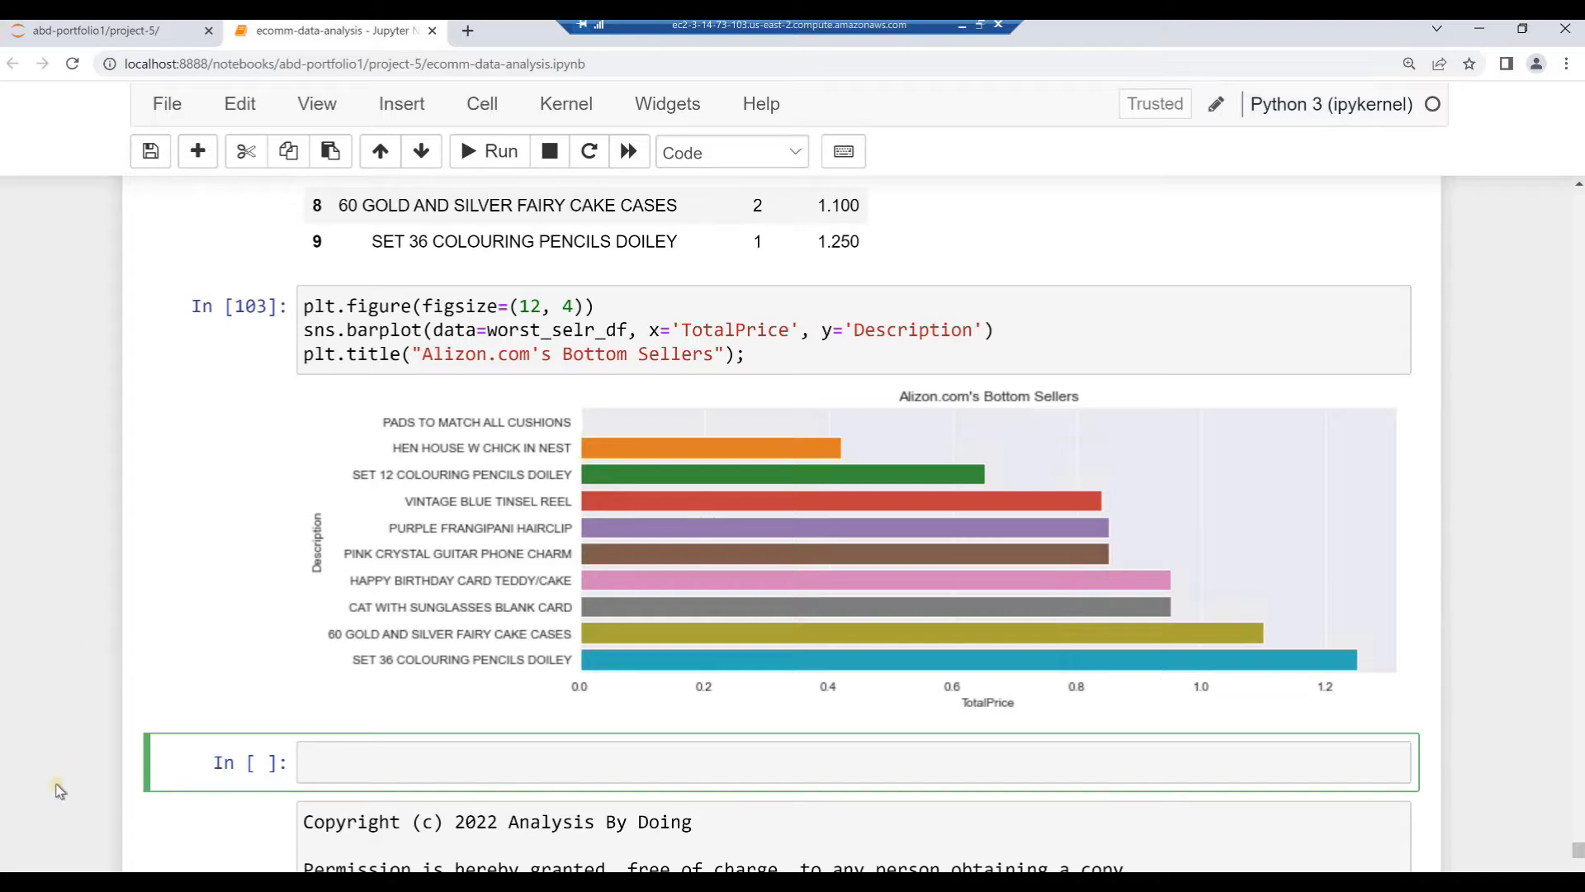
# Step: Display the feb_df and feb_low_df dataframes in two new code cells below the bar chart
pyautogui.write('feb_df')
pyautogui.scroll(-1, 404, 694)
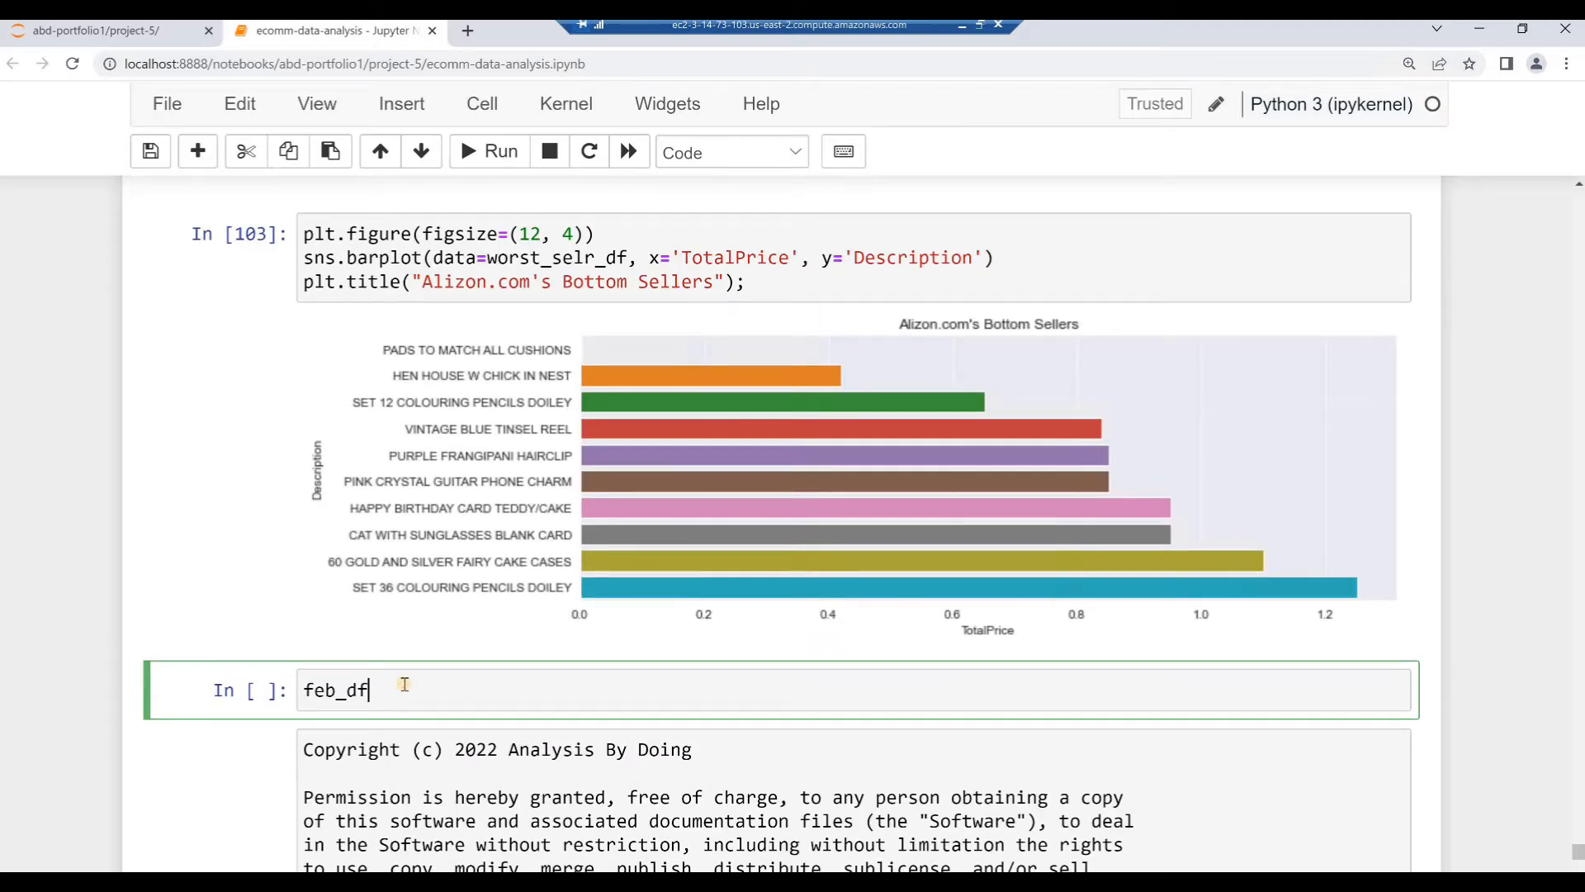
pyautogui.hotkey('shift', 'Return')
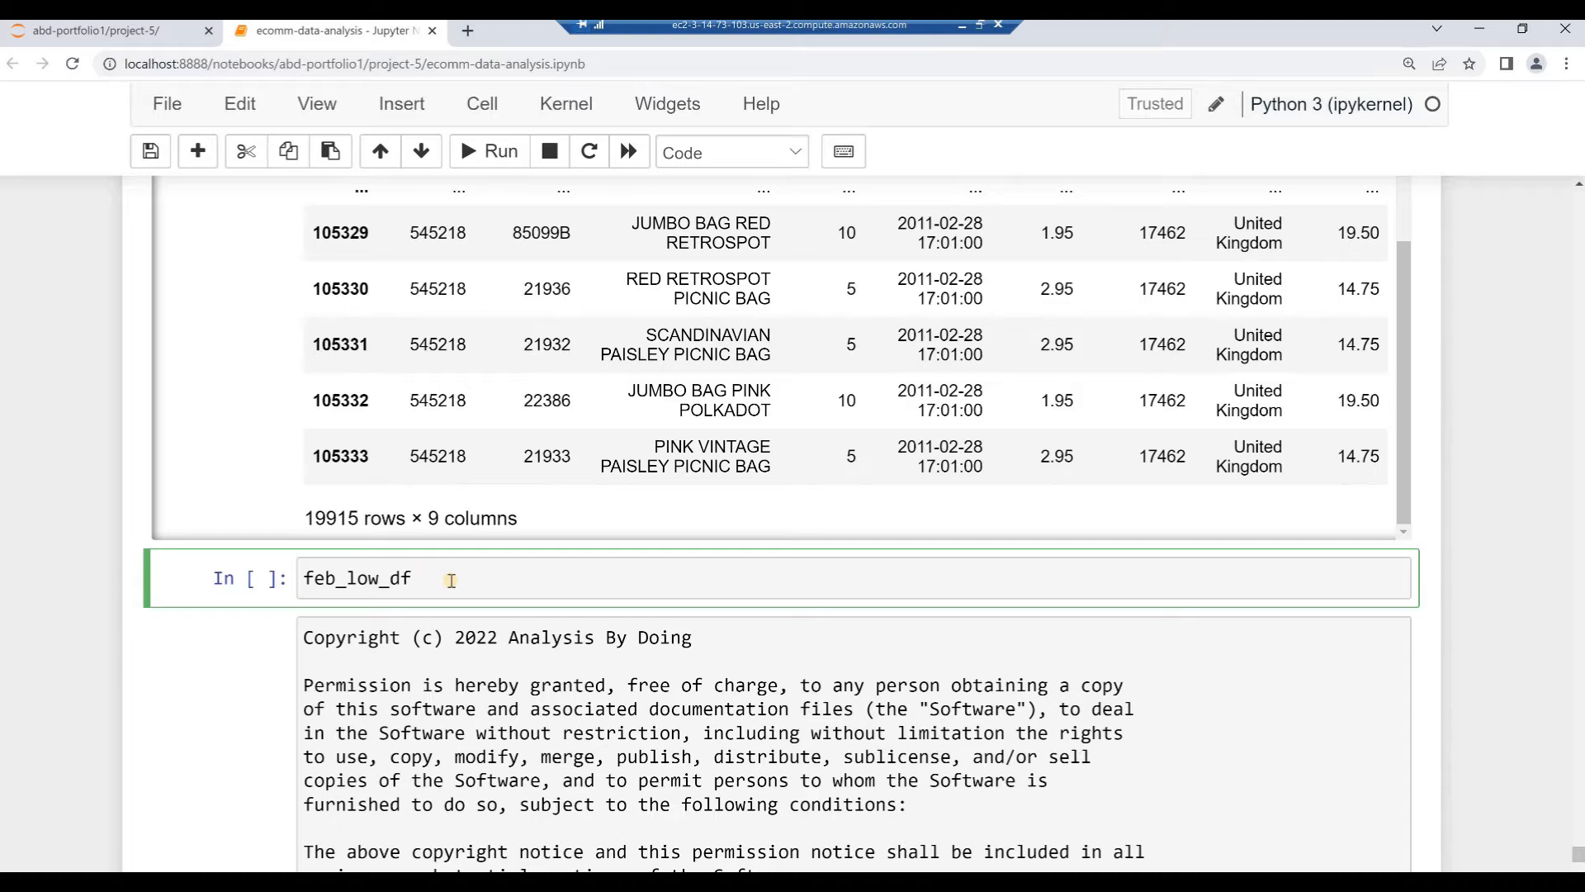
pyautogui.hotkey('shift', 'Return')
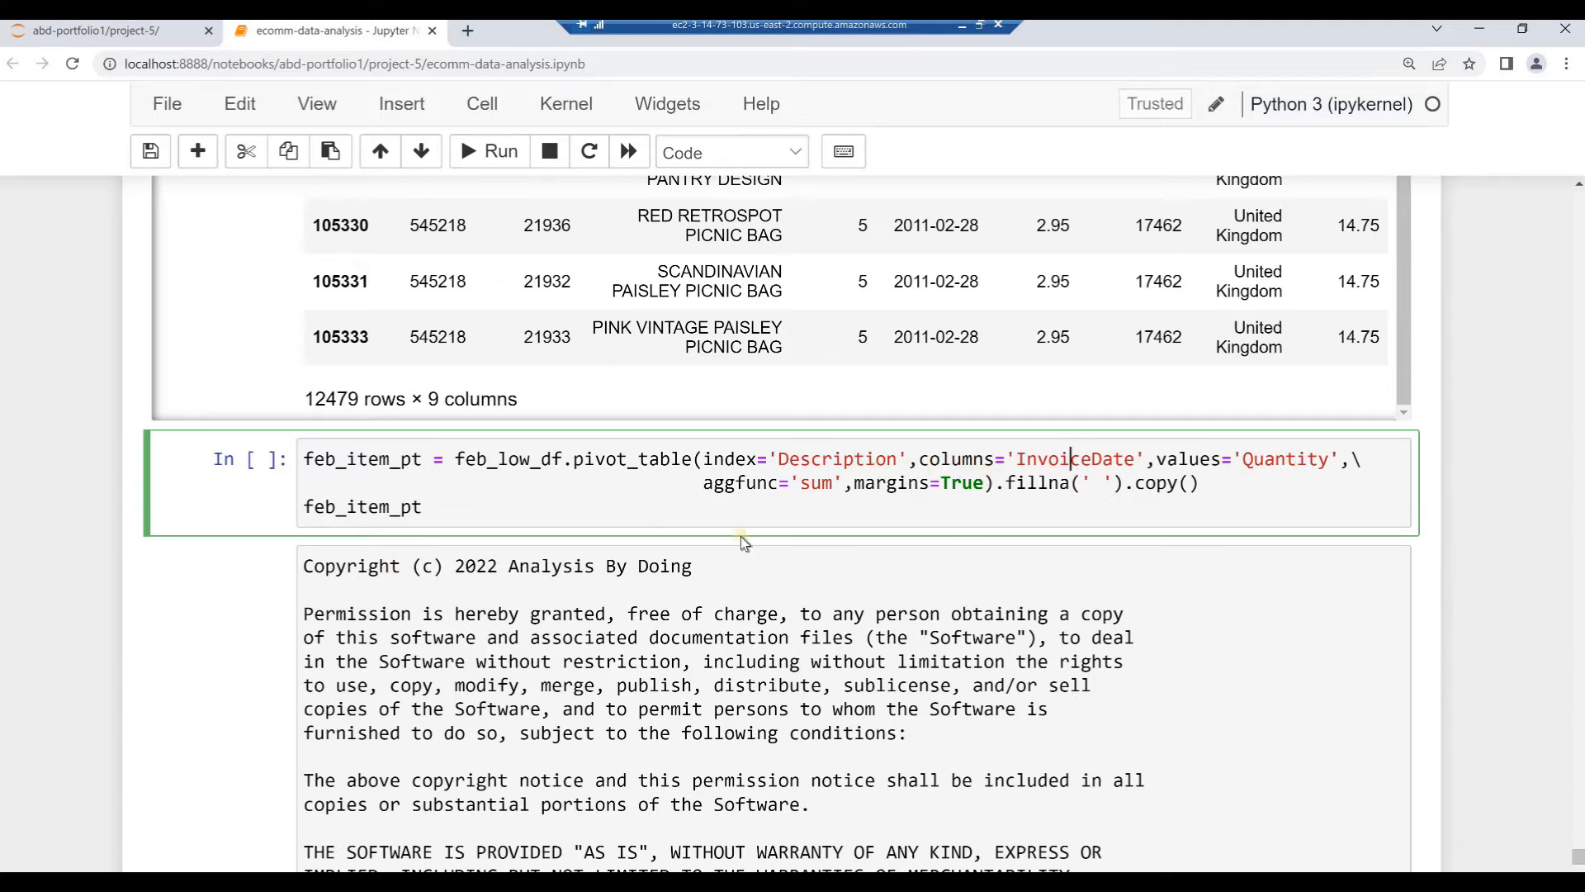
# Step: Create and display feb_item_pt, pivoting feb_low_df by Description and InvoiceDate with summed Quantity, margins=True and missing values filled with ' '
pyautogui.click(758, 483)
pyautogui.click(428, 514)
pyautogui.hotkey('shift', 'Return')
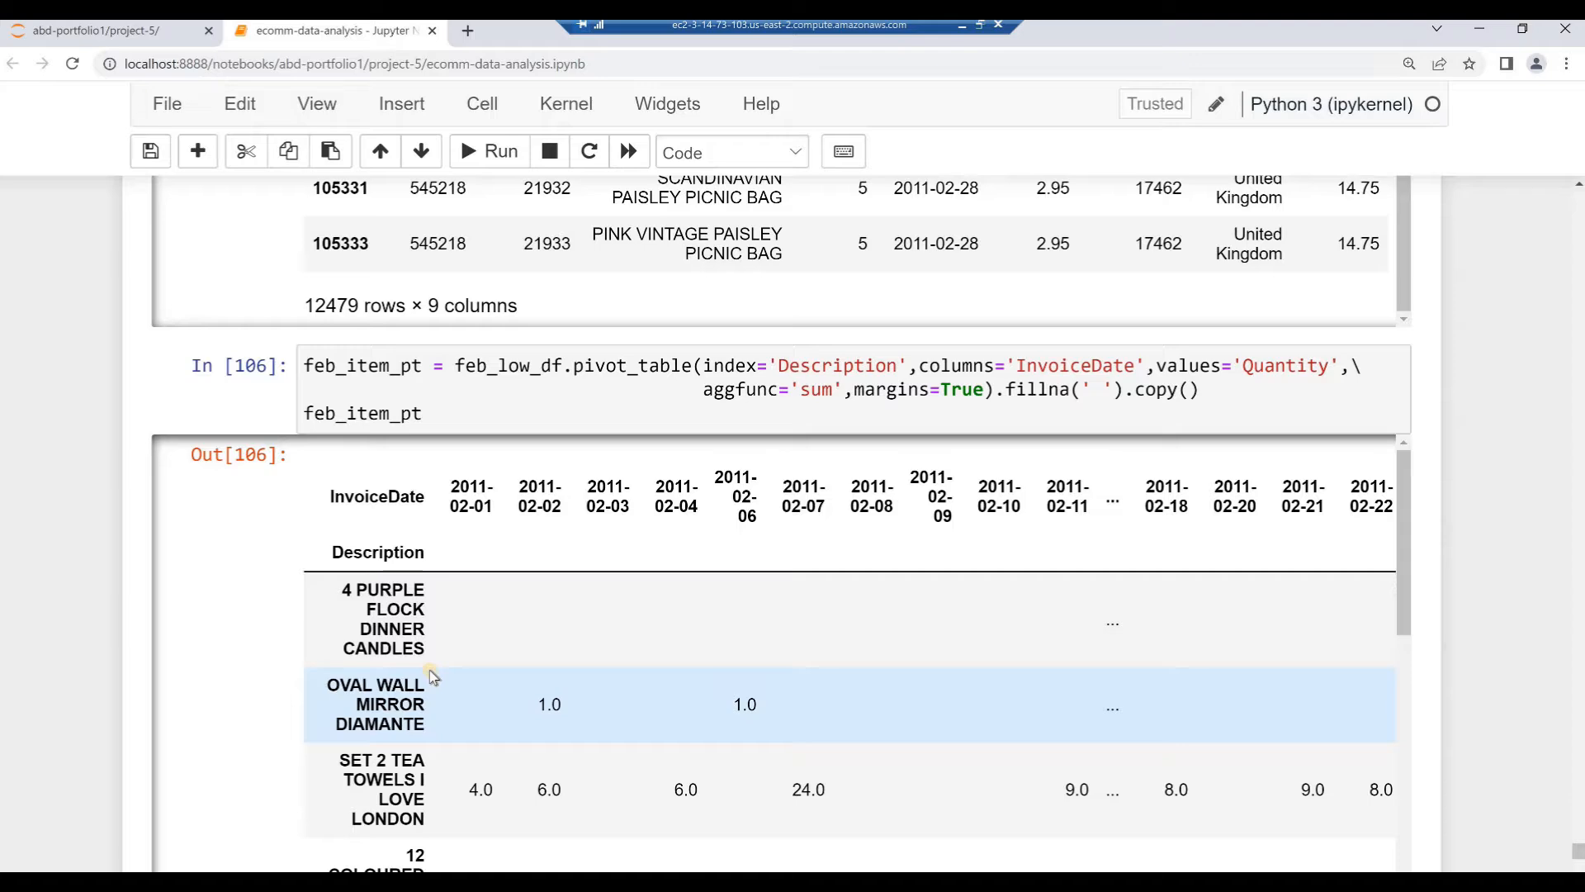
pyautogui.scroll(-1, 433, 677)
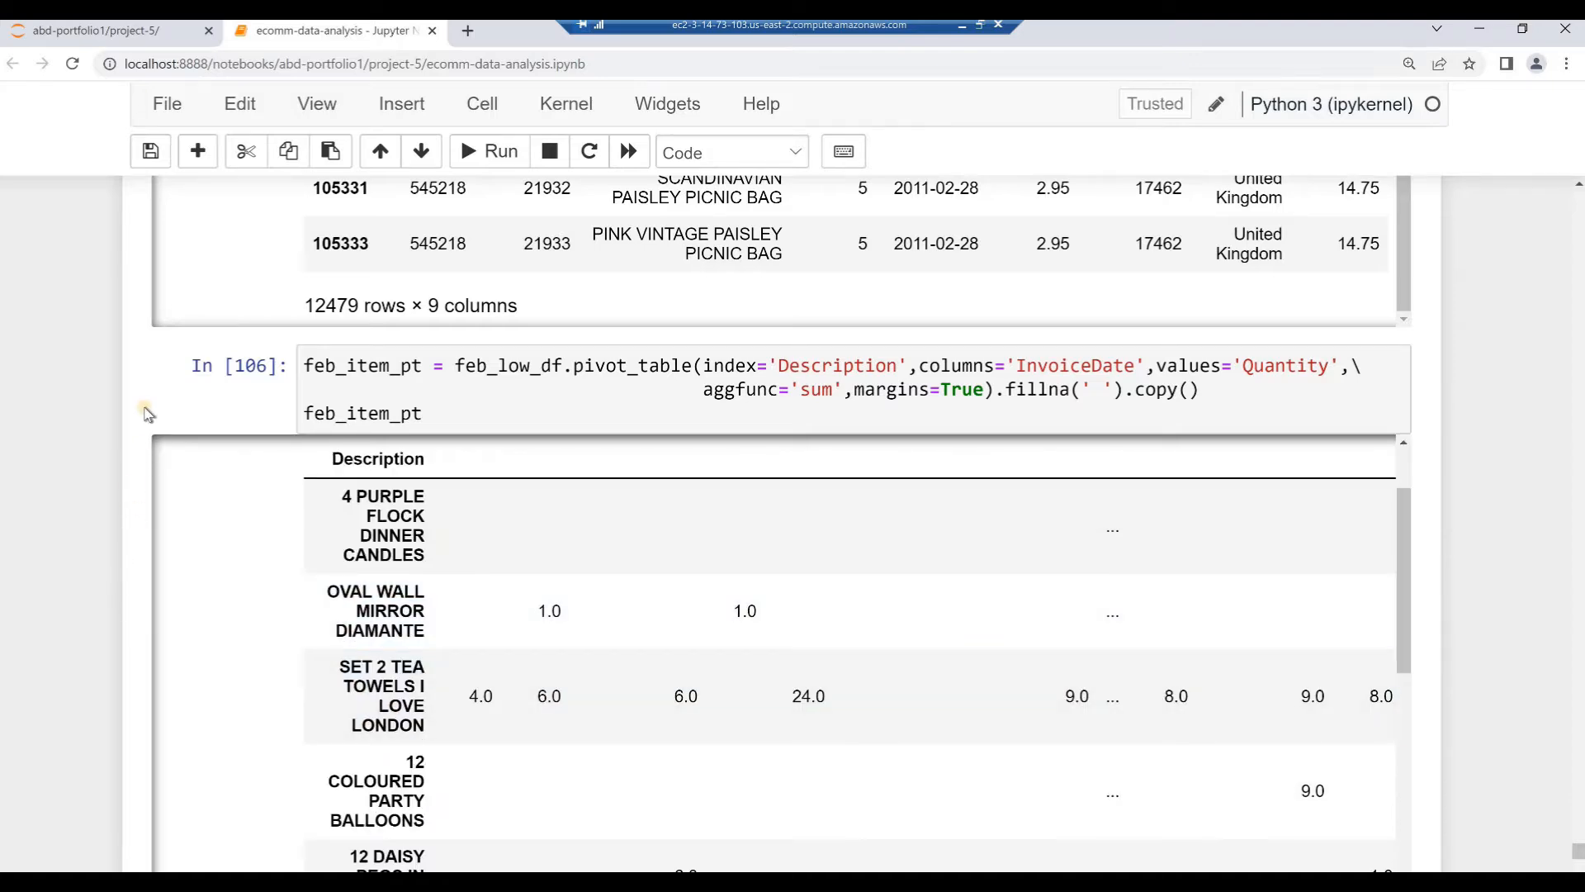
pyautogui.scroll(-1, 151, 417)
pyautogui.hotkey('ctrl', '0')
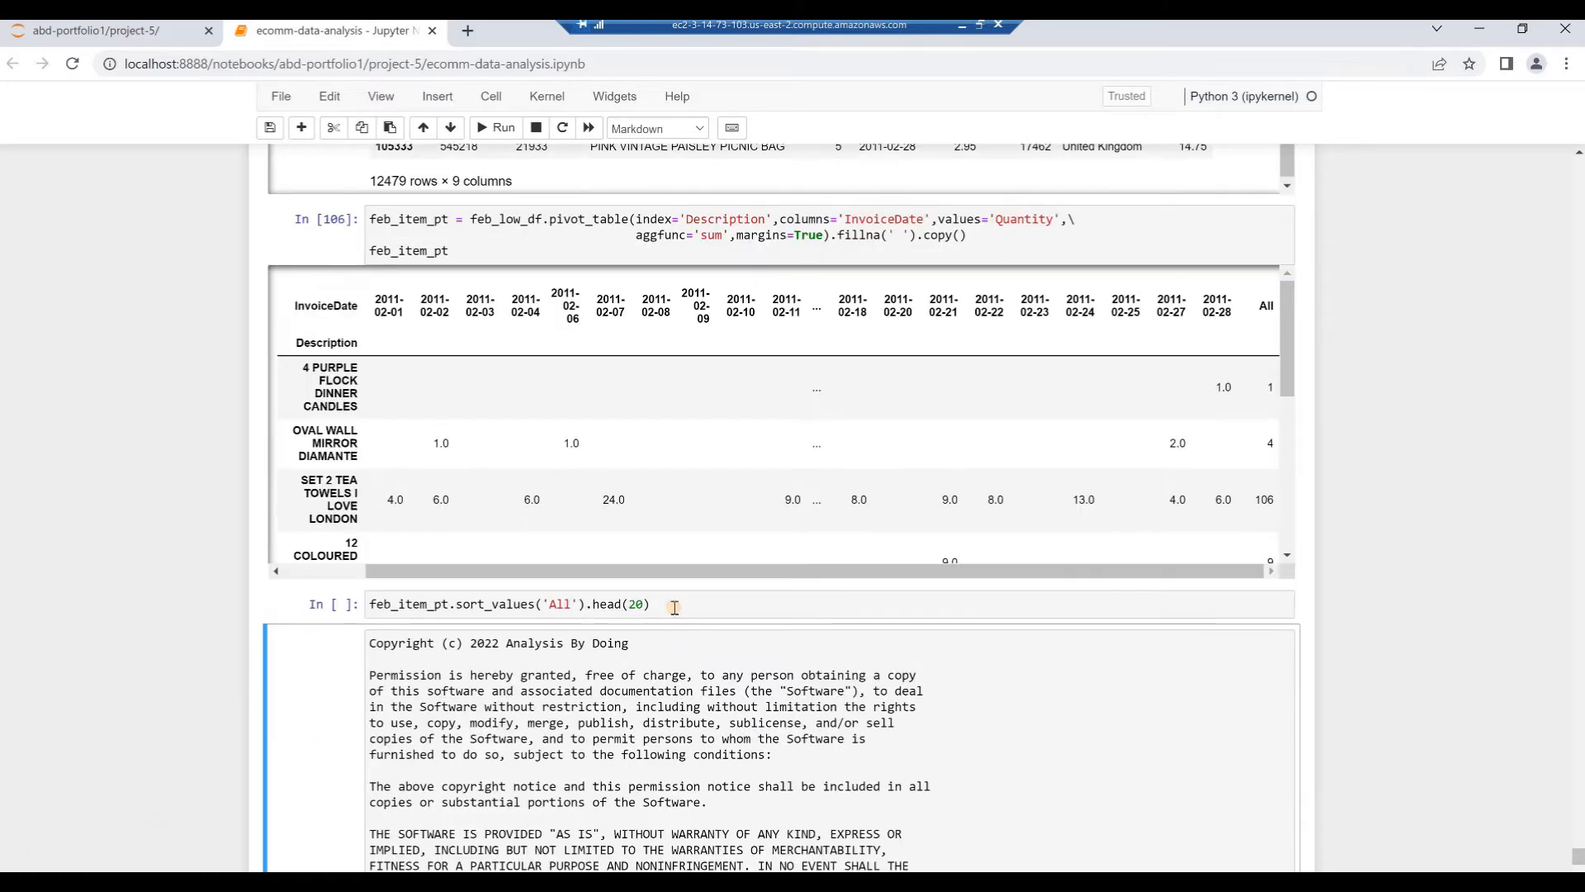
# Step: Show the first 20 rows of feb_item_pt sorted by 'All'
pyautogui.click(674, 608)
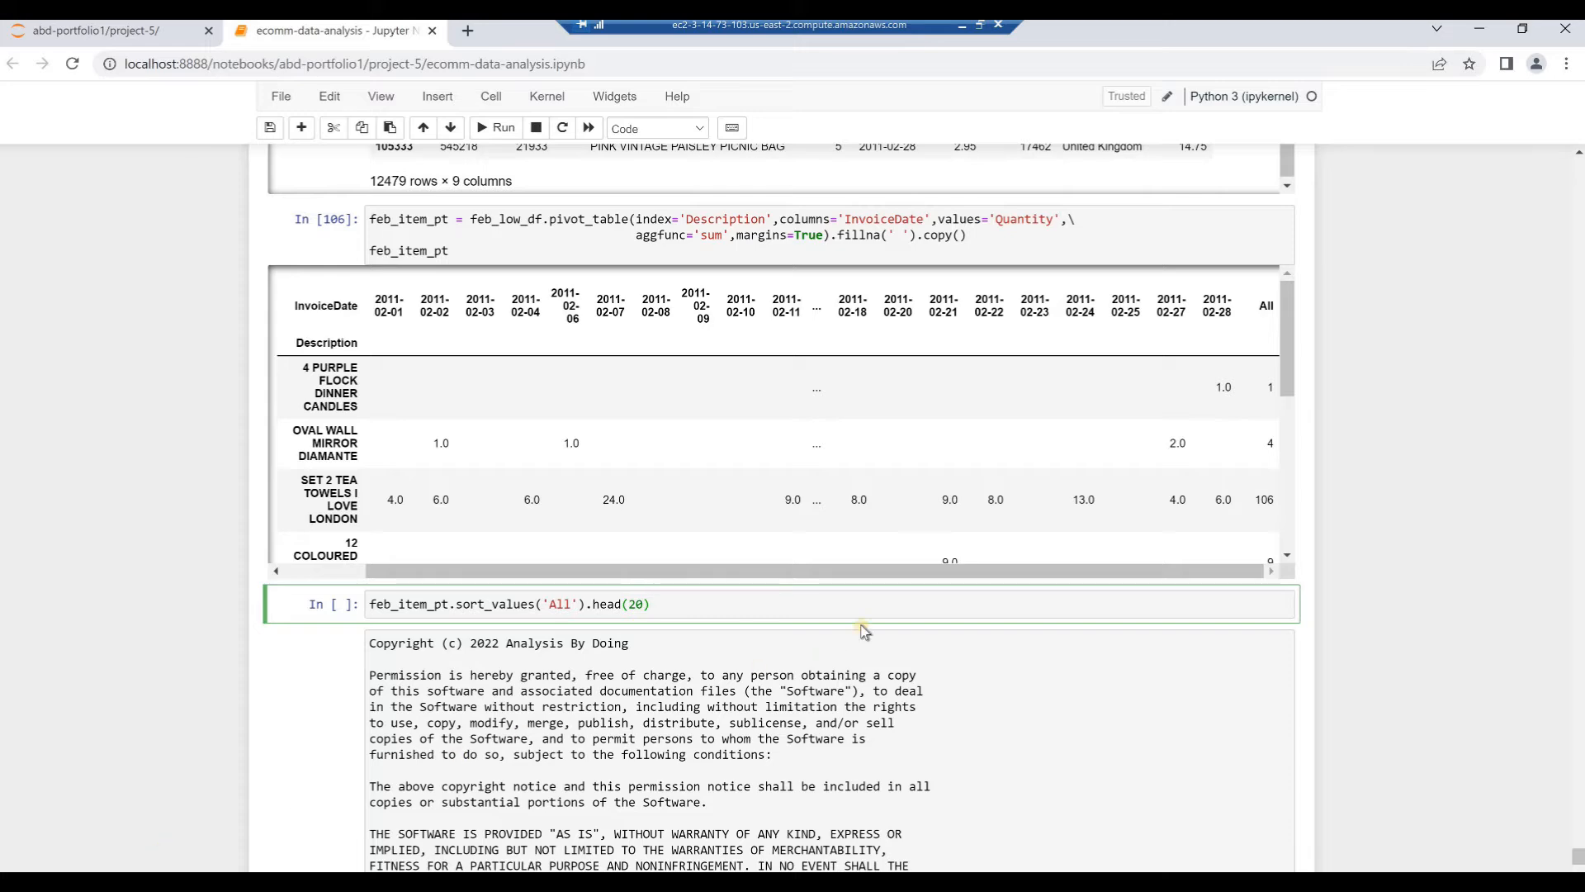
pyautogui.hotkey('shift', 'Return')
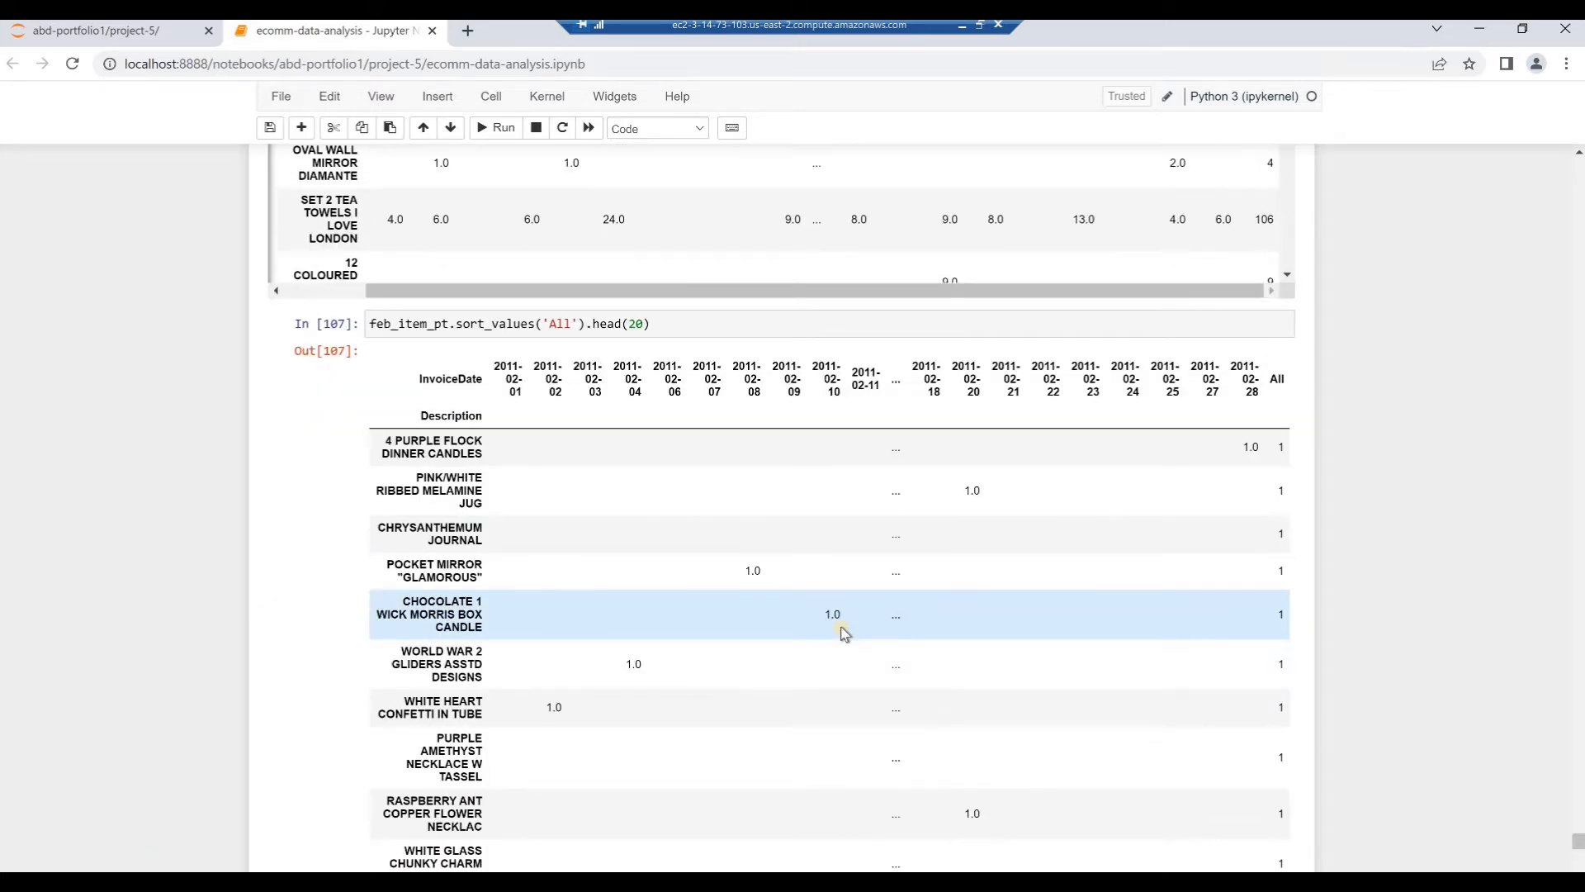
pyautogui.scroll(-1, 843, 634)
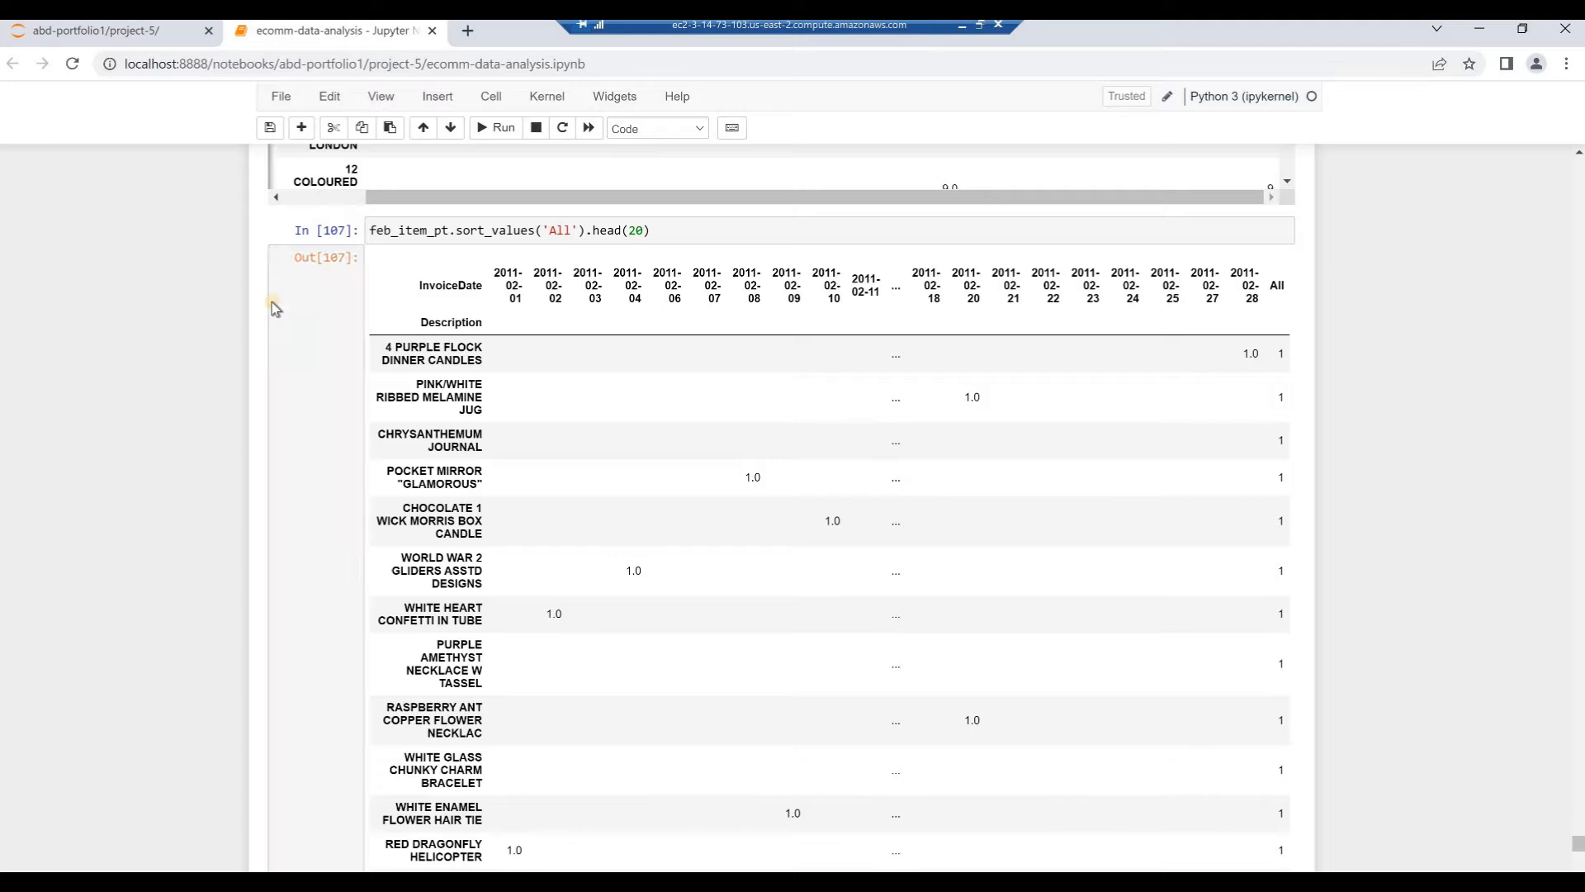
# Step: Save the notebook, switch to the PowerPoint milestones slide and ink a check mark beside "Pivot Tables to Strategize Improvement"
pyautogui.click(270, 128)
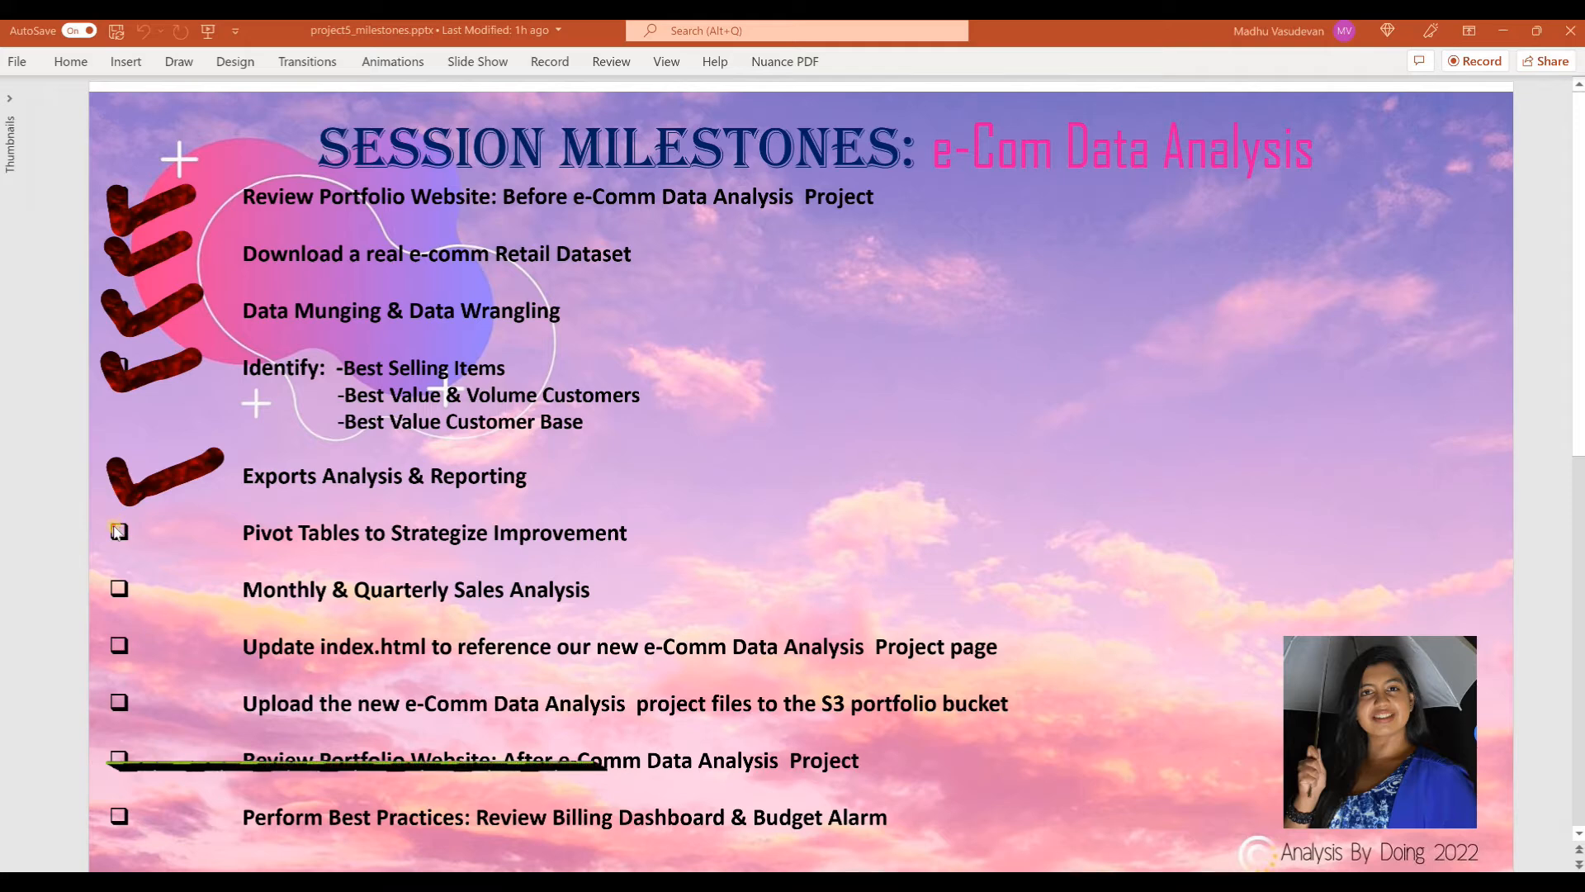
pyautogui.moveTo(134, 560); pyautogui.dragTo(199, 523)
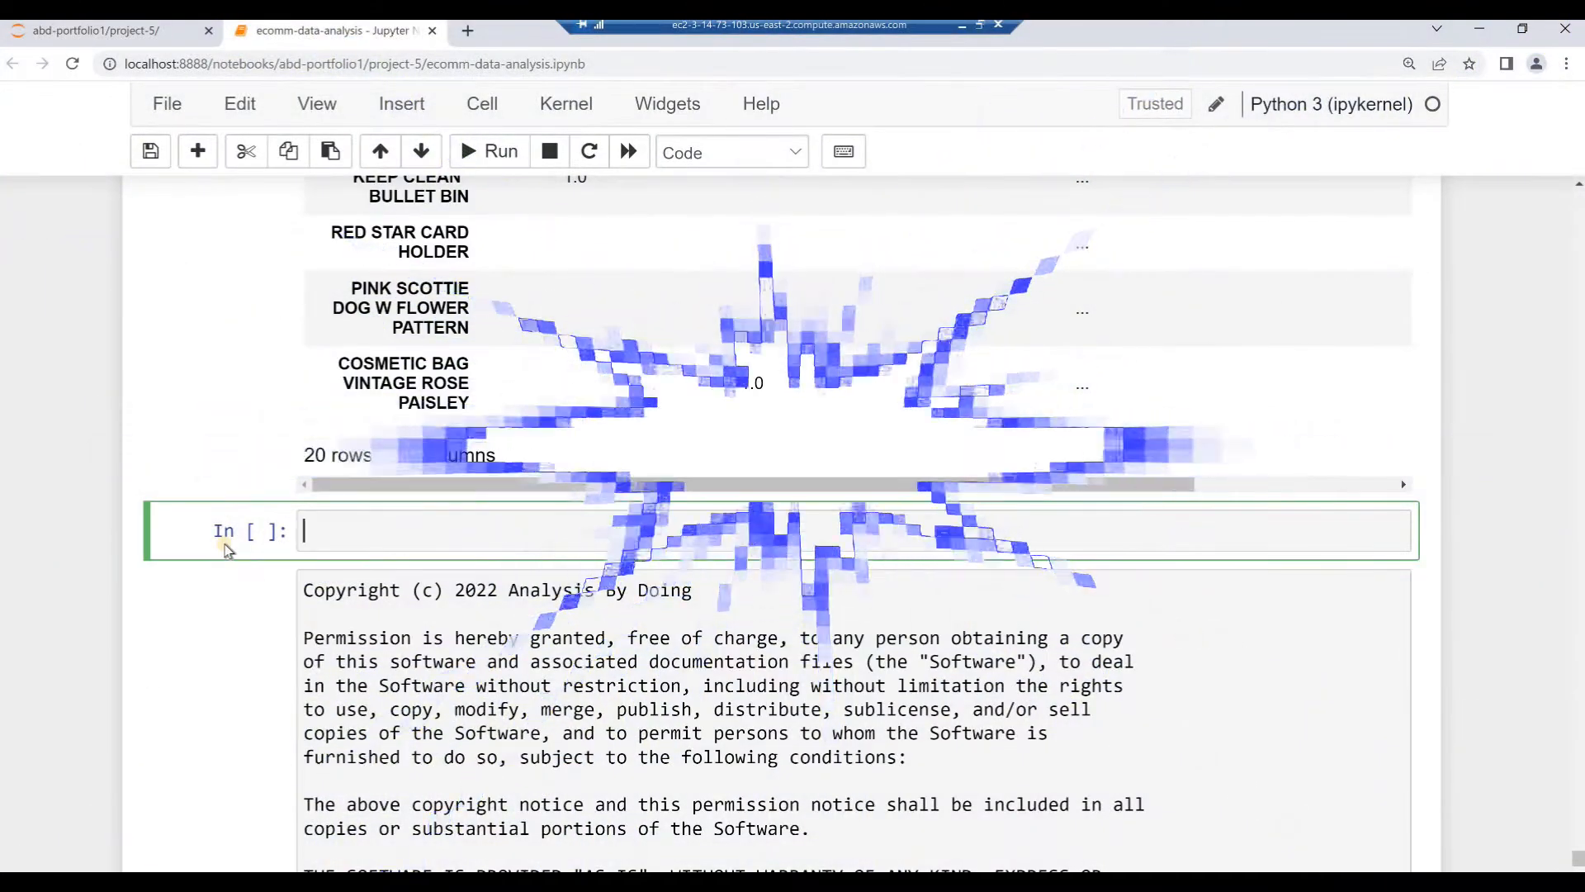
# Step: Back in the notebook, add a level-two Markdown heading "Assemble Quarterly Sales Dataframes from Monthly Sales Dataframes" with the line "Create quarterly sales data from the monthly dataframes"
pyautogui.click(195, 538)
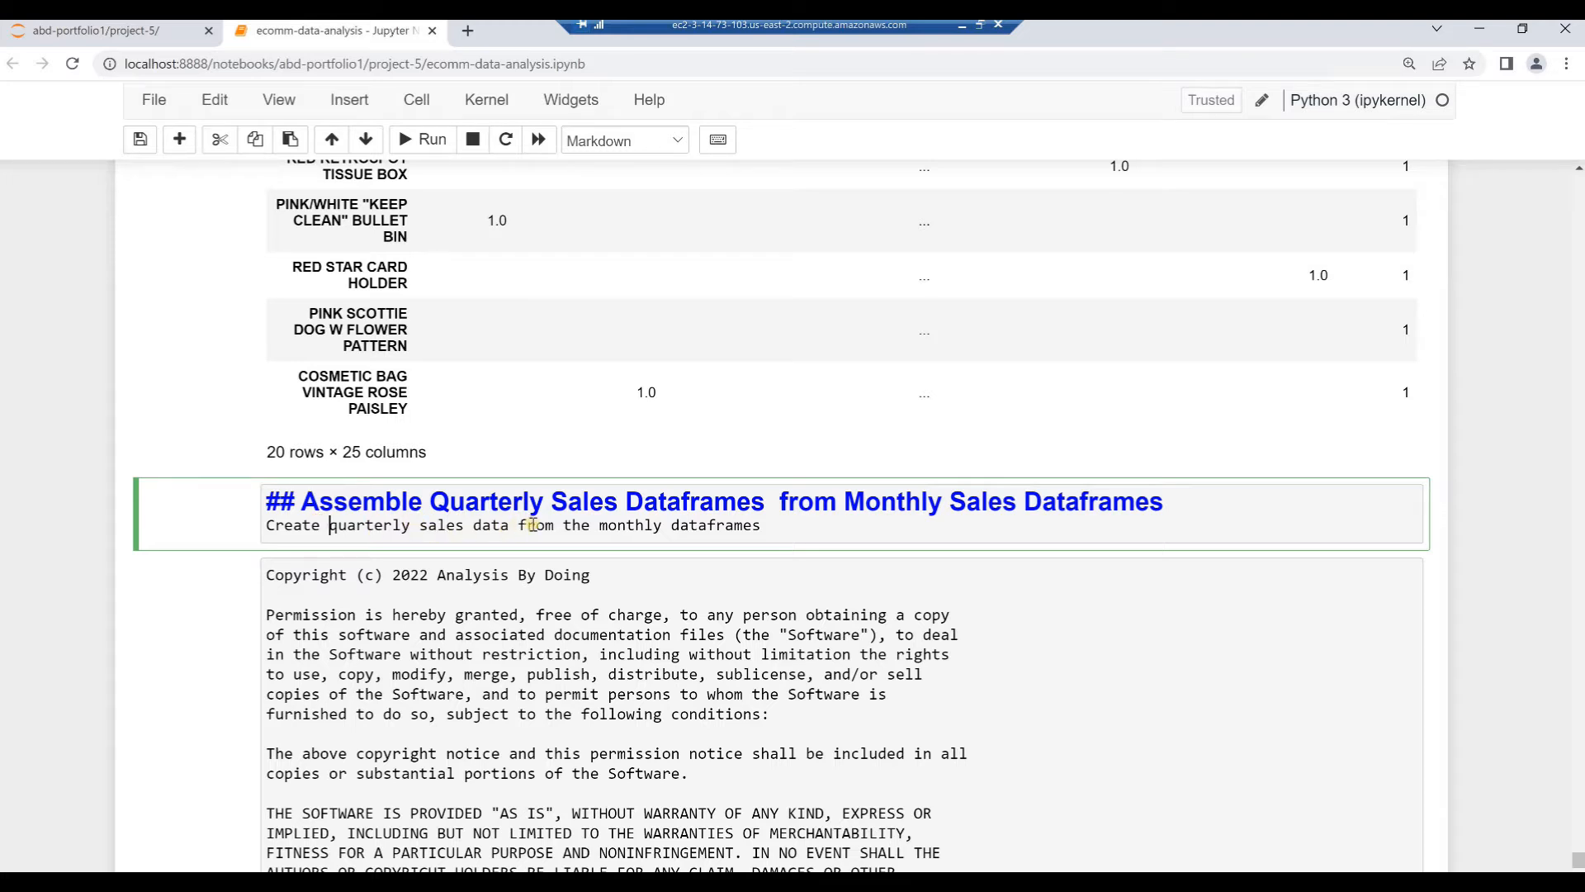
pyautogui.click(780, 530)
pyautogui.hotkey('alt', 'Return')
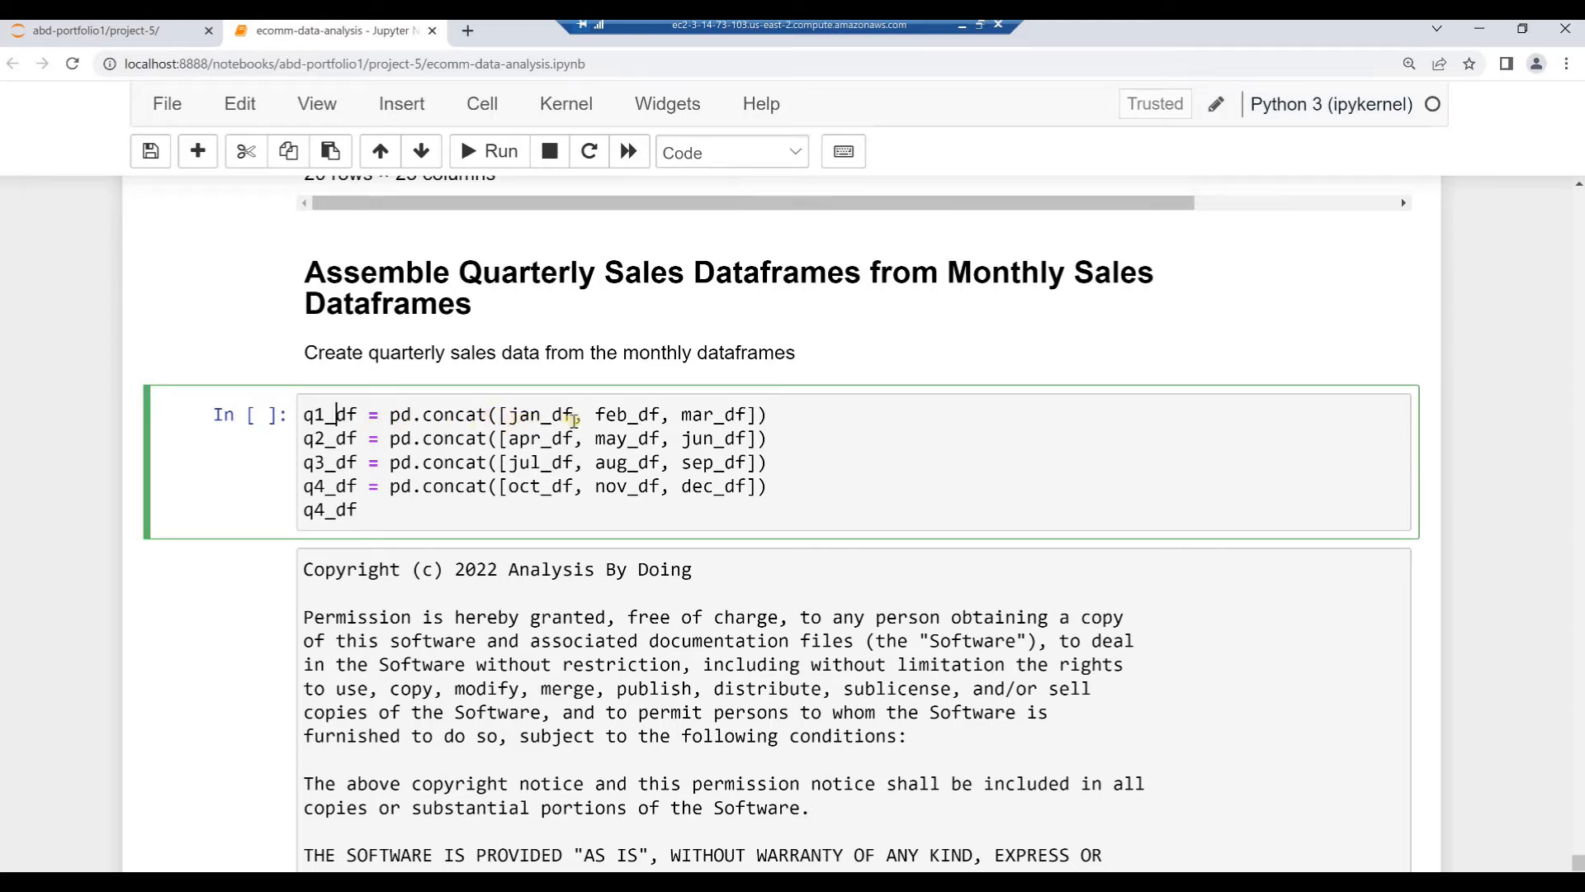
# Step: Concatenate the monthly dataframes, three per quarter, into q1_df, q2_df, q3_df and q4_df with pd.concat, and display q4_df
pyautogui.click(779, 422)
pyautogui.press('Down')
pyautogui.press('Down')
pyautogui.press('Down')
pyautogui.press('Down')
pyautogui.hotkey('shift', 'Return')
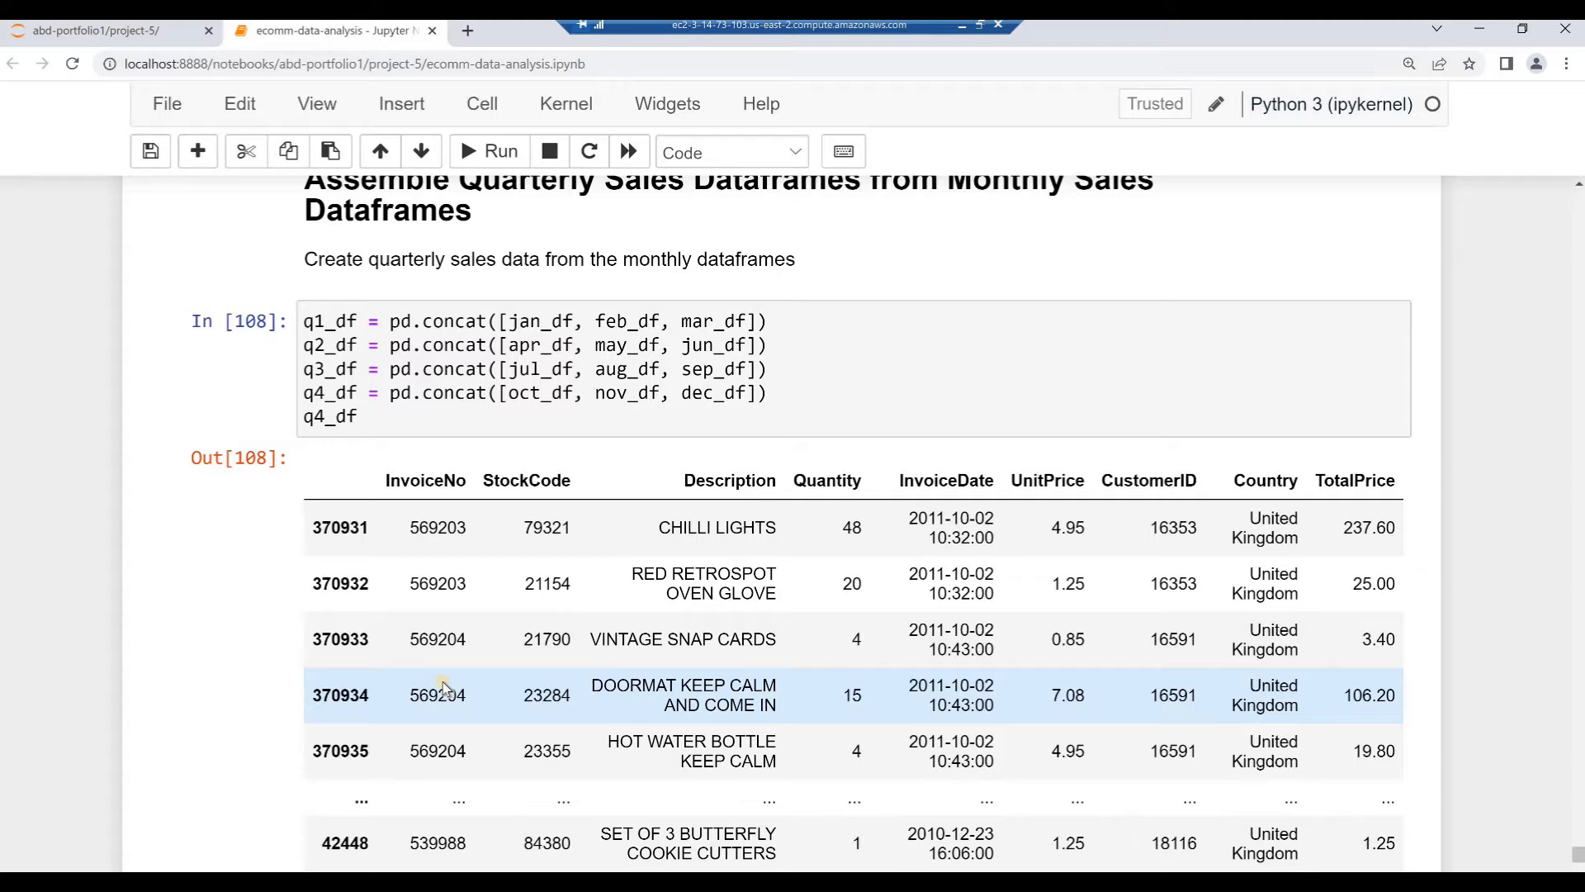
# Step: Add the level-two Markdown heading "Alizon.com's Quarterly Sales Analysis" and compute the rounded sum of q1_df's TotalPrice below it
pyautogui.scroll(-1, 443, 688)
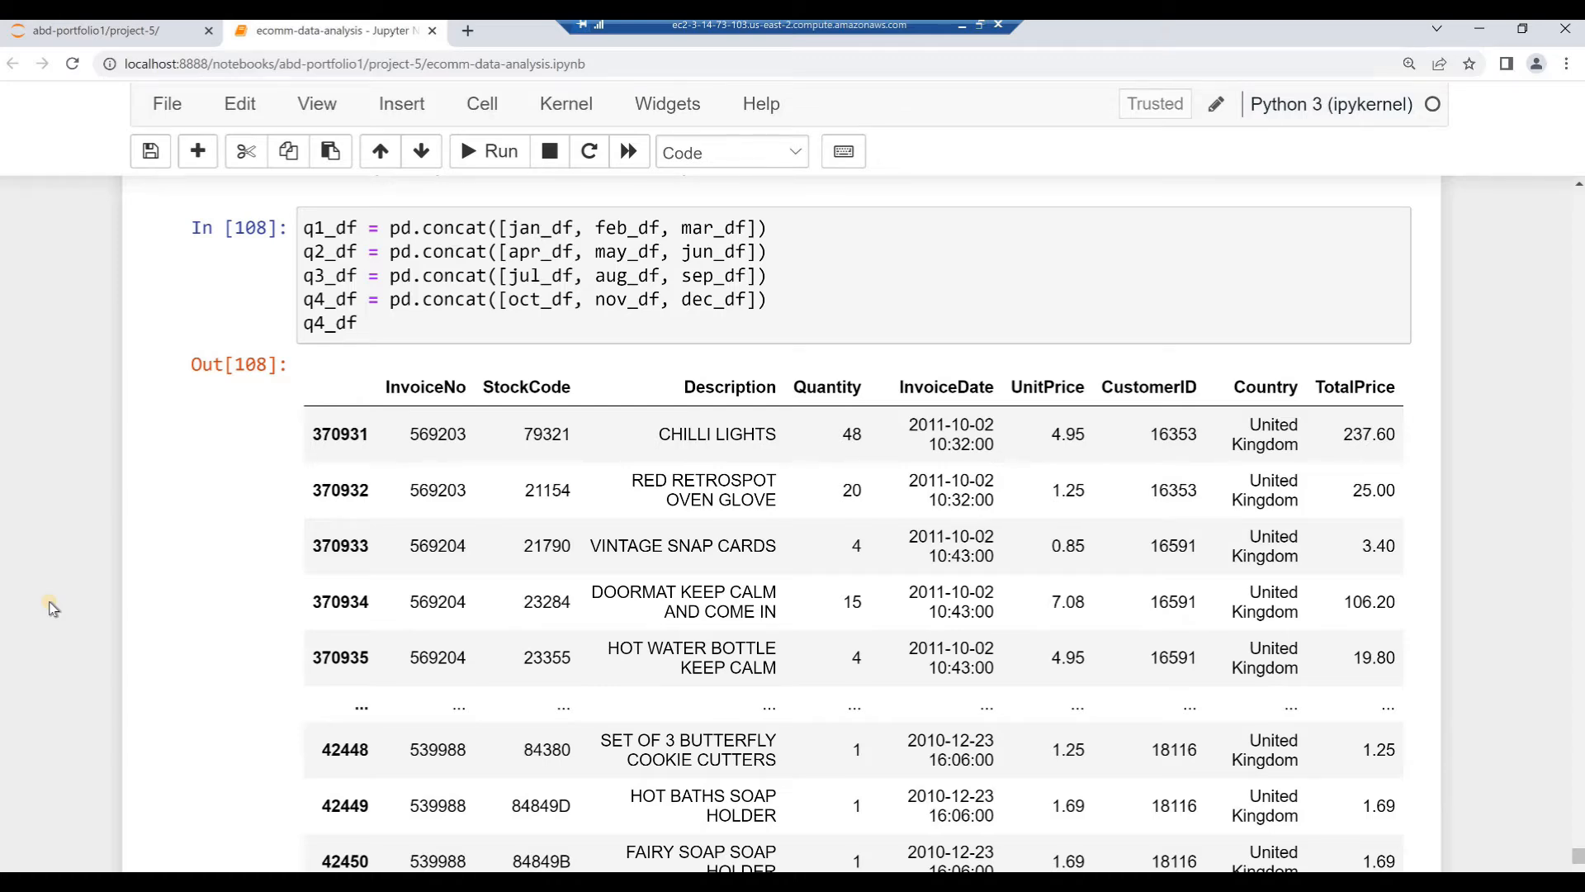
pyautogui.scroll(-2, 51, 608)
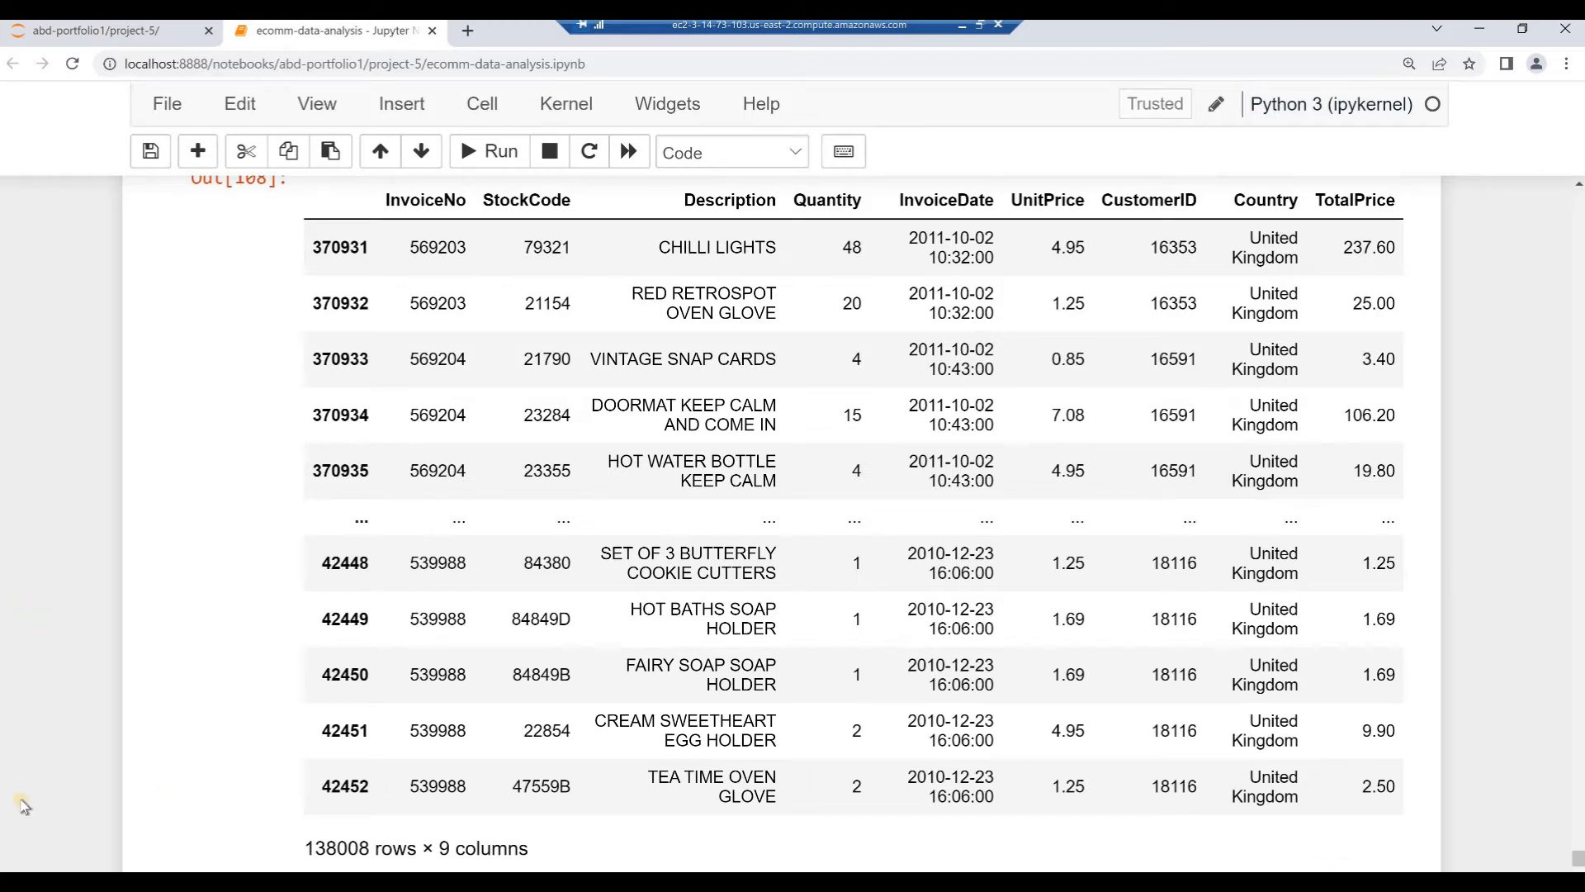
pyautogui.press('Escape')
pyautogui.press('b')
pyautogui.press('m')
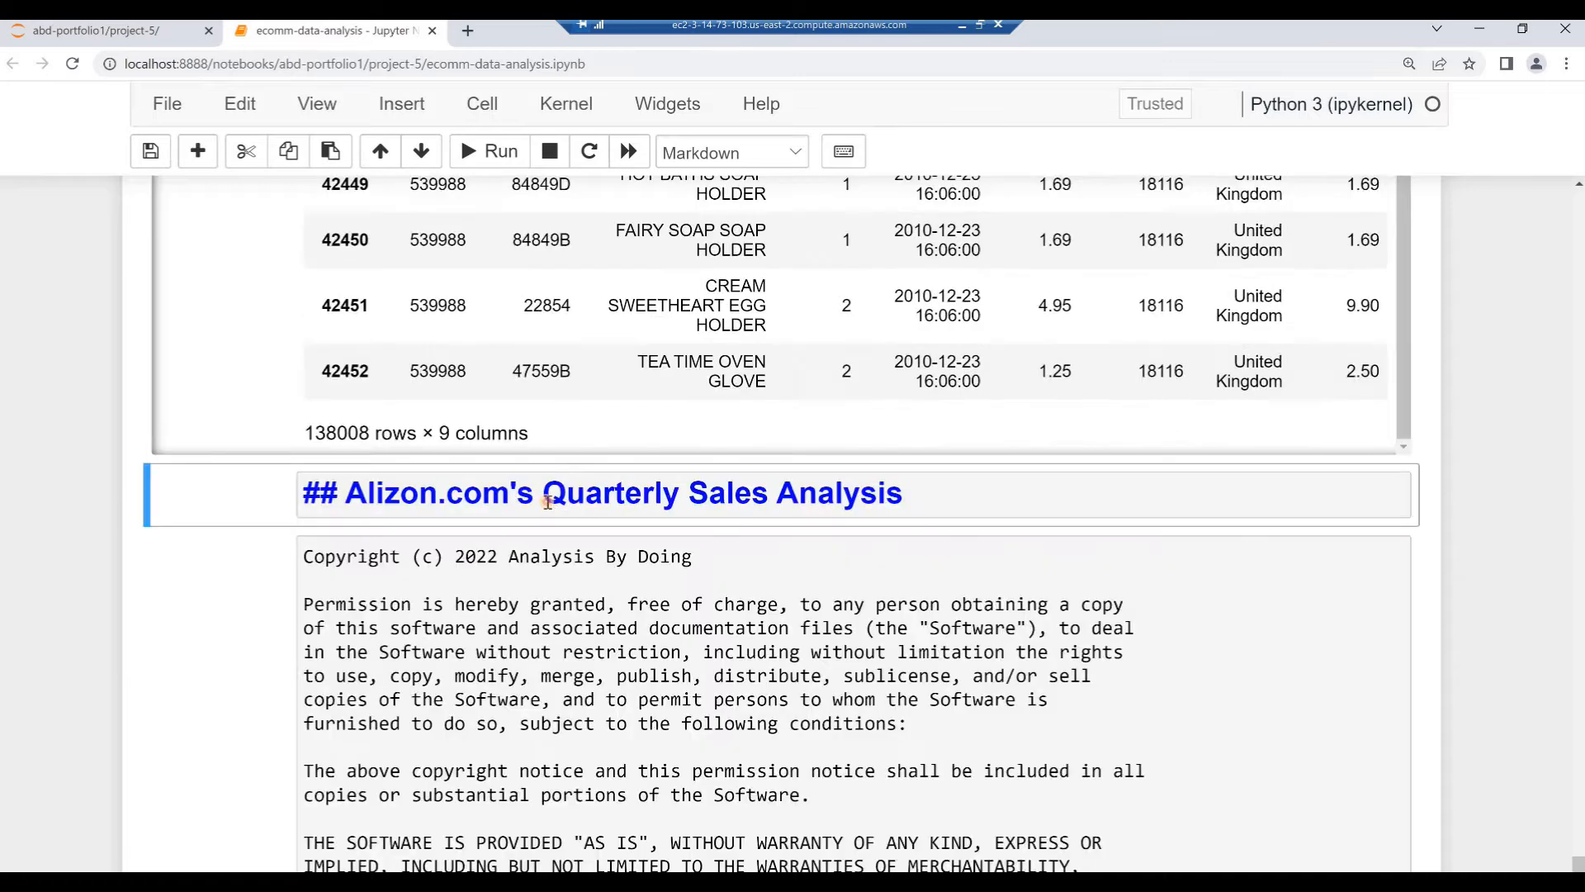
pyautogui.click(546, 501)
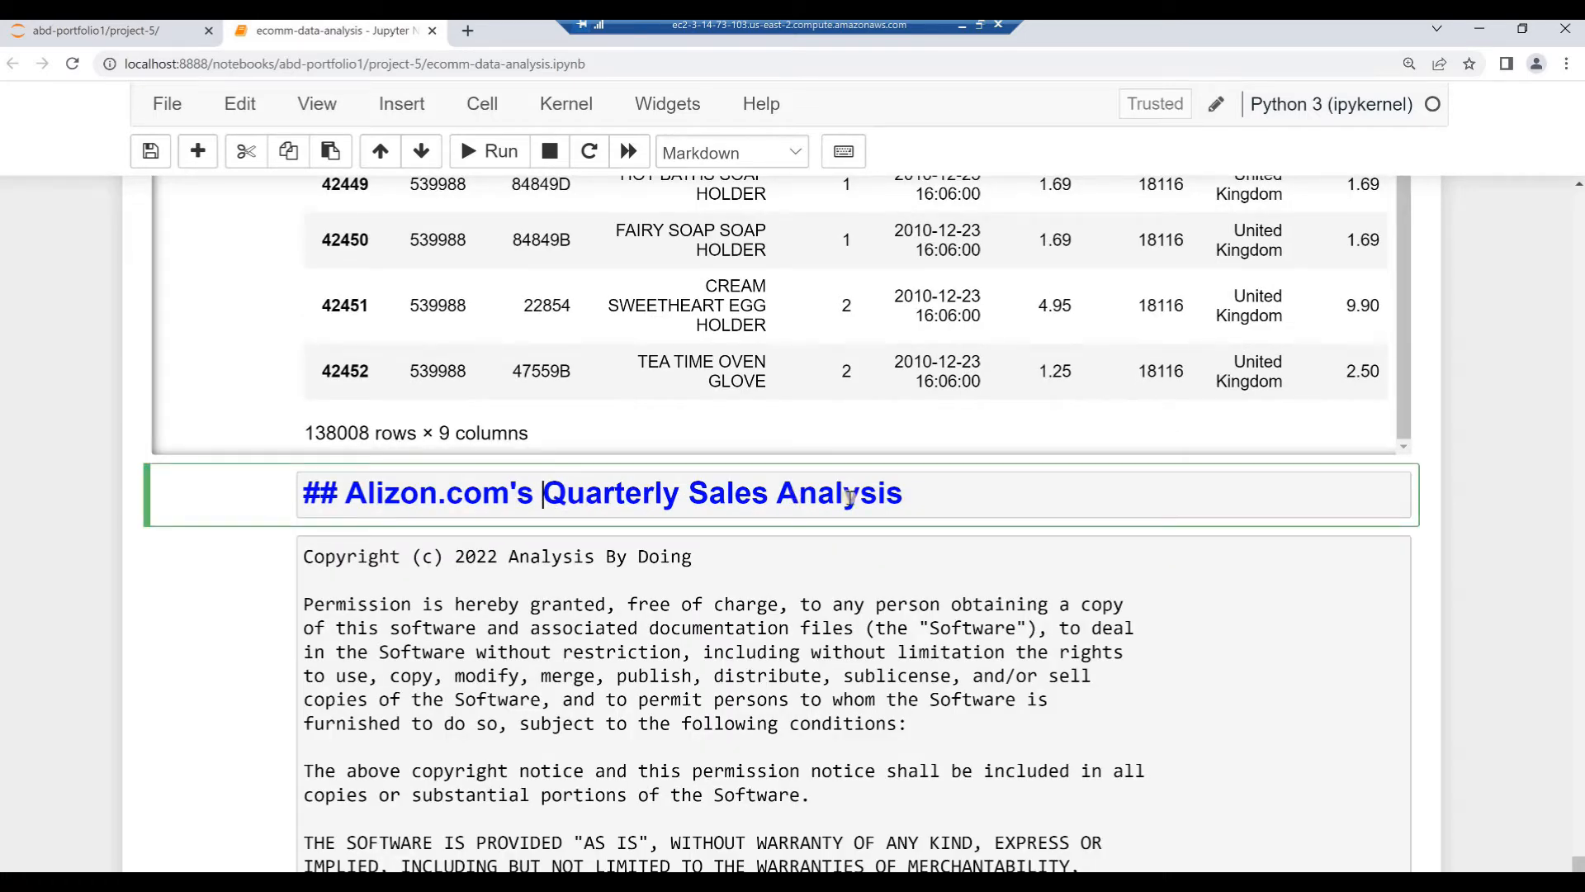
pyautogui.click(956, 502)
pyautogui.hotkey('alt', 'Return')
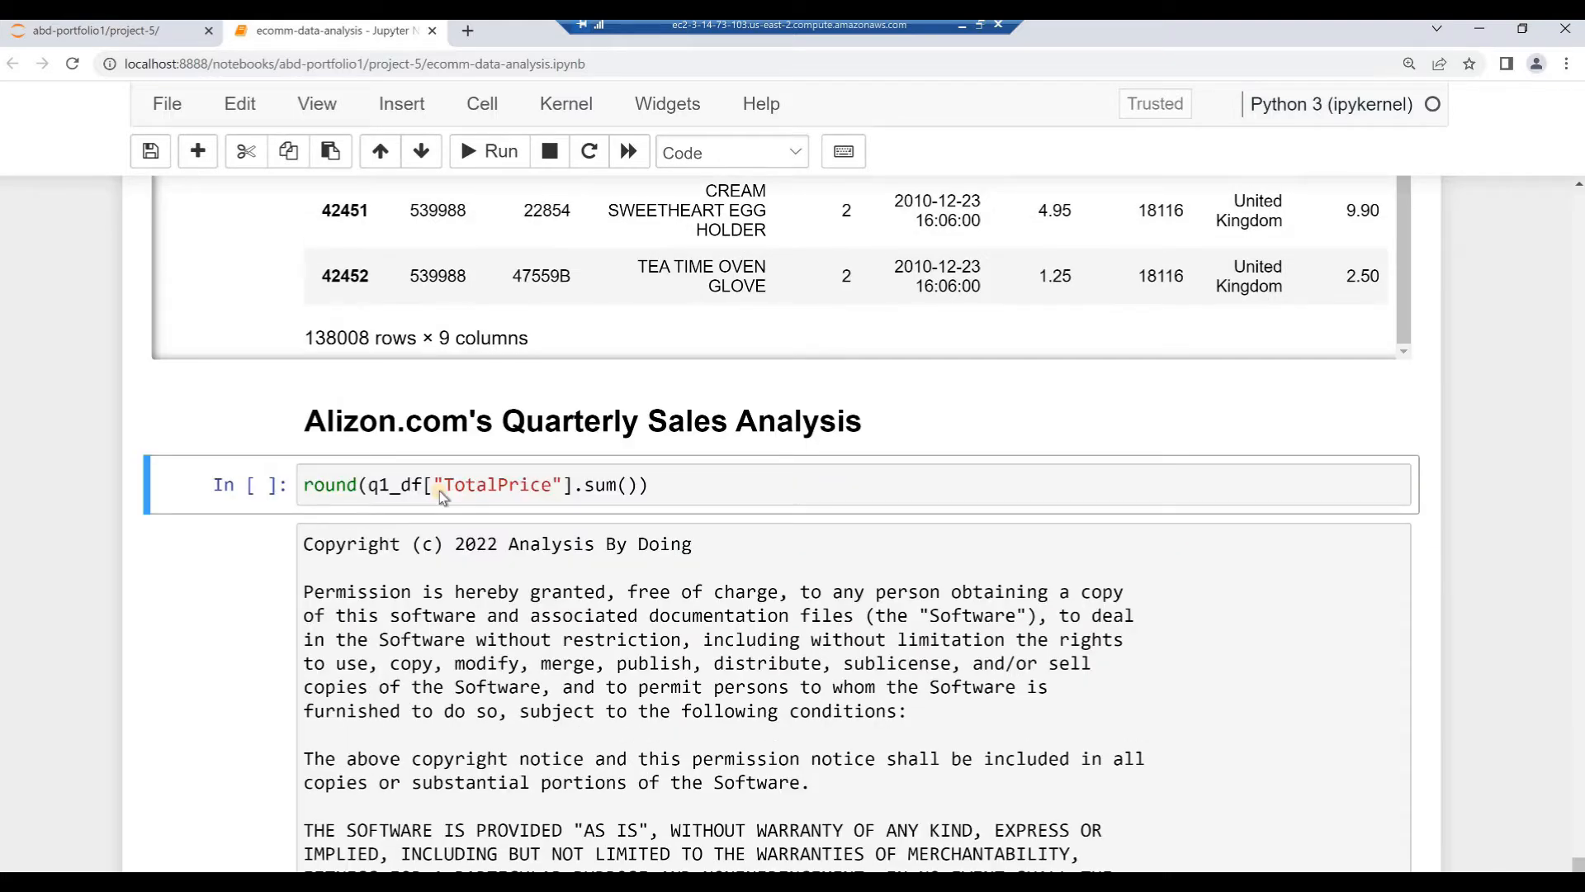
pyautogui.click(677, 487)
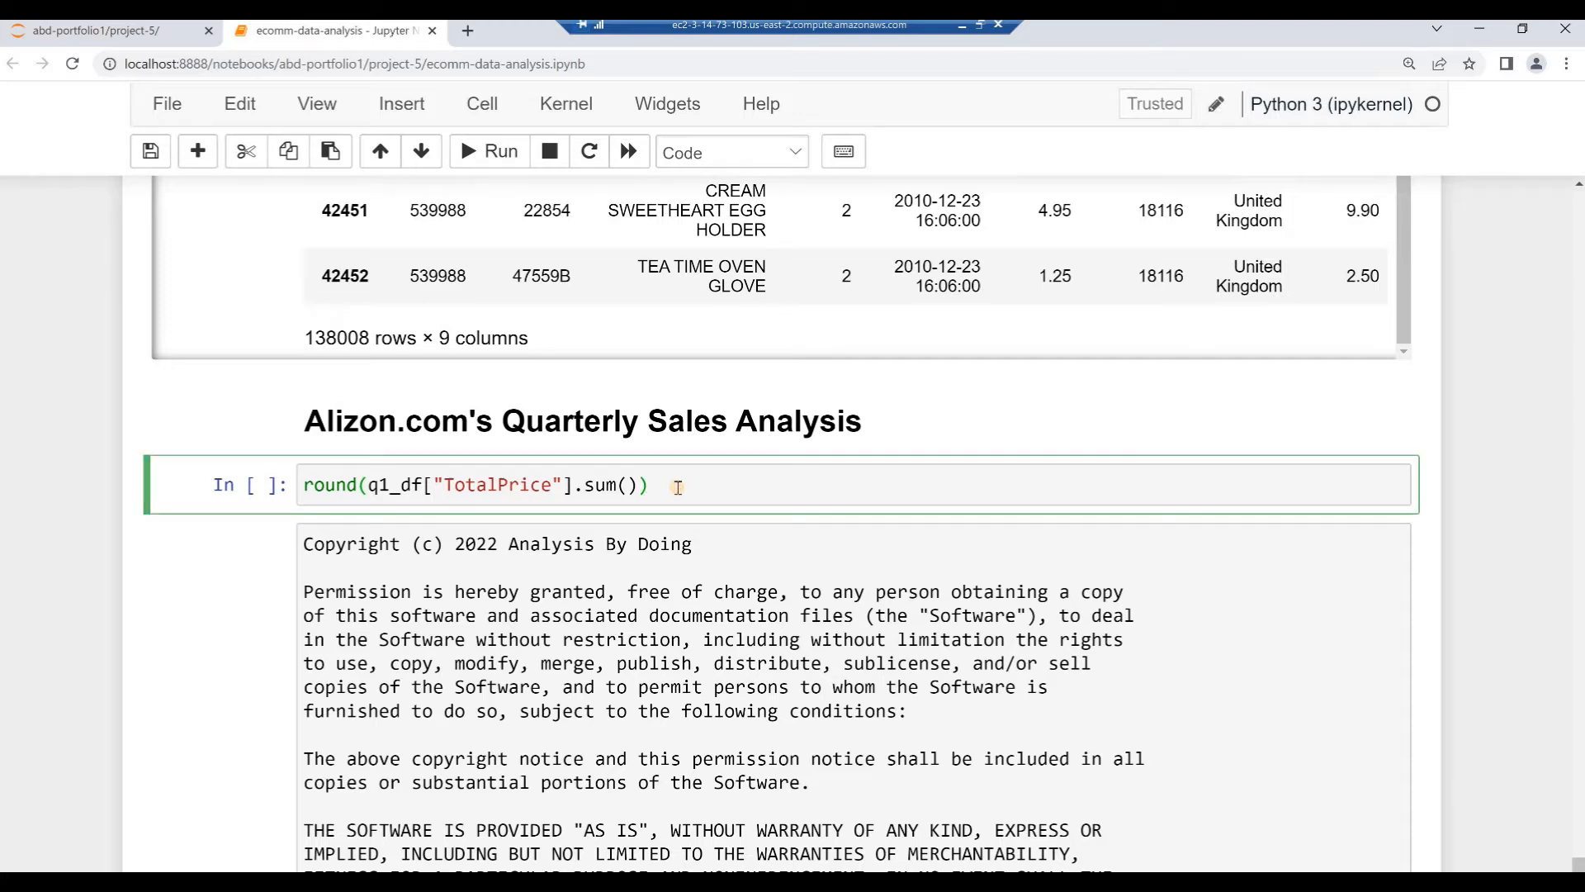
pyautogui.hotkey('alt', 'Return')
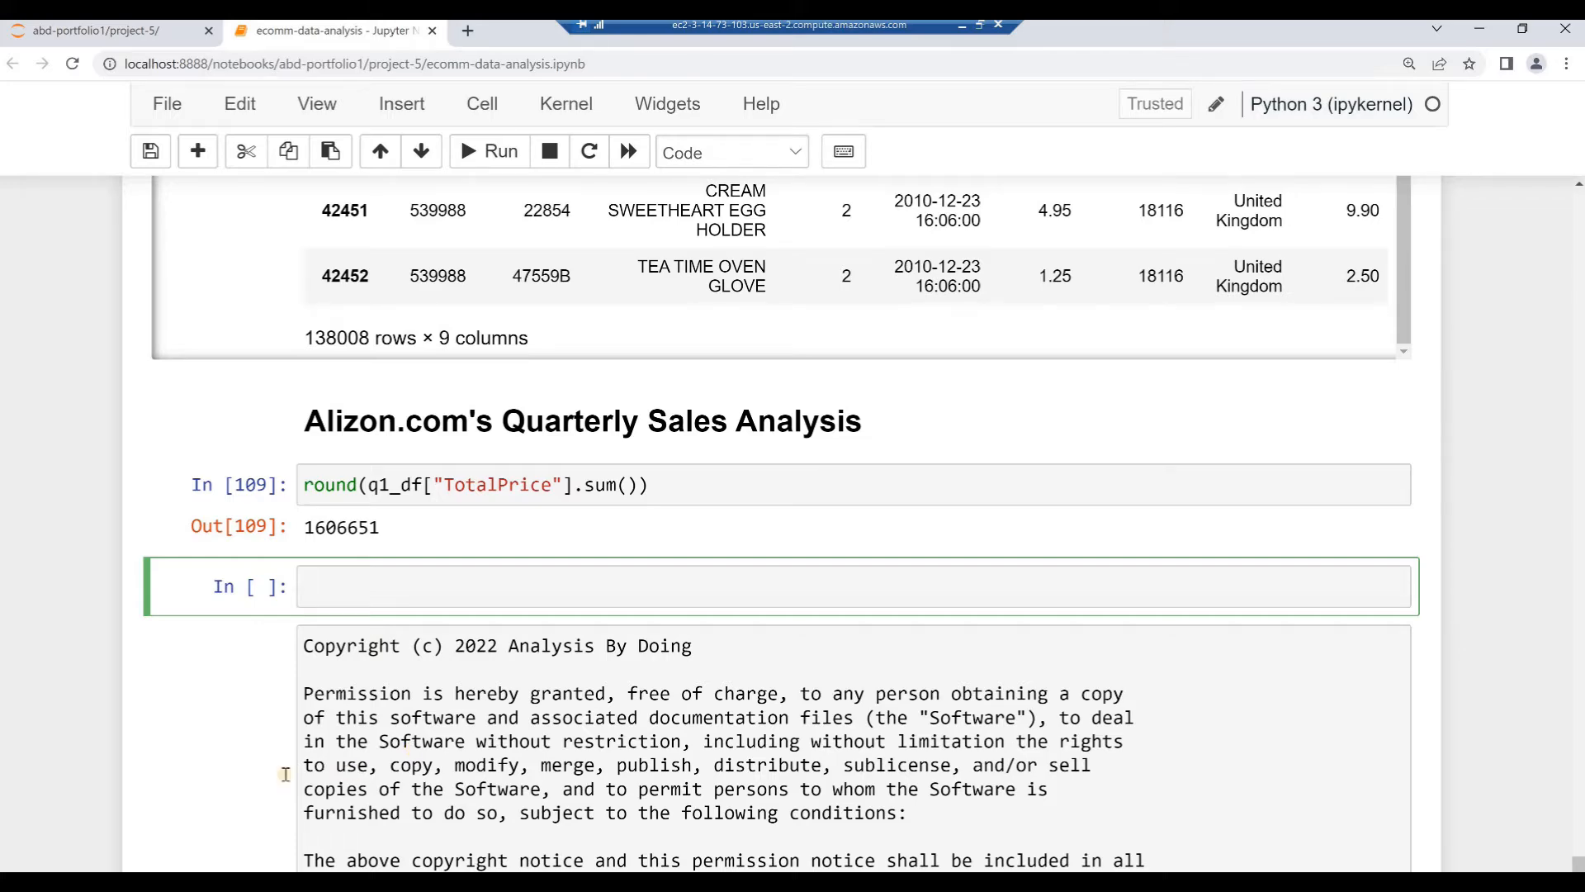
# Step: Plot a 12 by 4 seaborn line chart of q1_df's cumulative TotalPrice by InvoiceDate
pyautogui.write('plt.figure(figsize=(12,4)) sns.lineplot(x=q1_df["InvoiceDate"], y=q1_df["TotalPrice"].cumsum());')
pyautogui.scroll(-1, 42, 855)
pyautogui.click(315, 508)
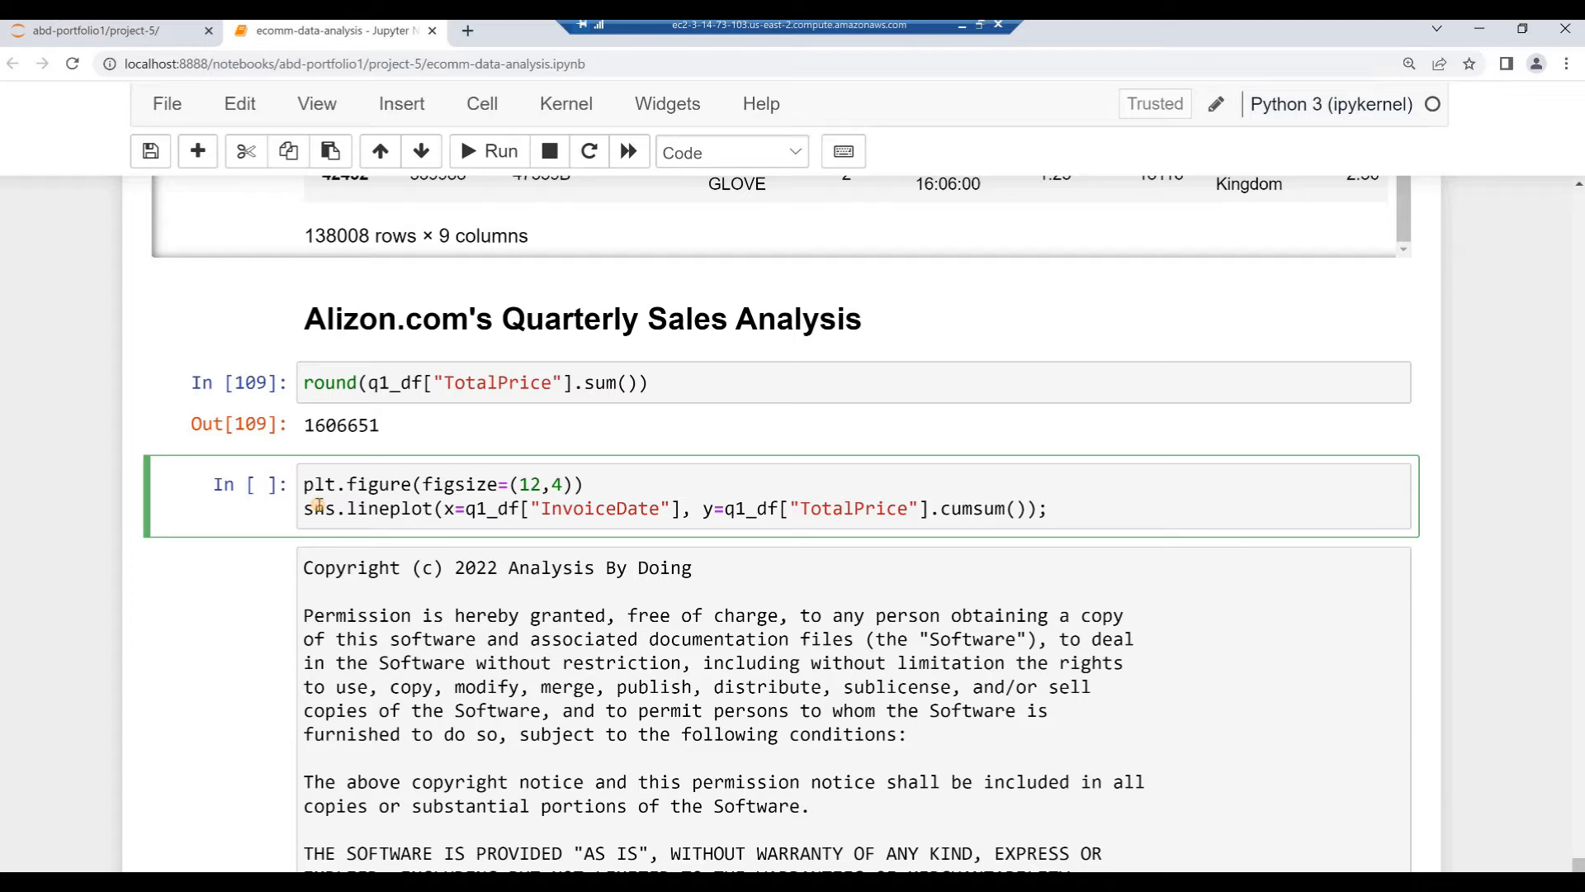
pyautogui.click(596, 485)
pyautogui.click(1053, 512)
pyautogui.hotkey('alt', 'Return')
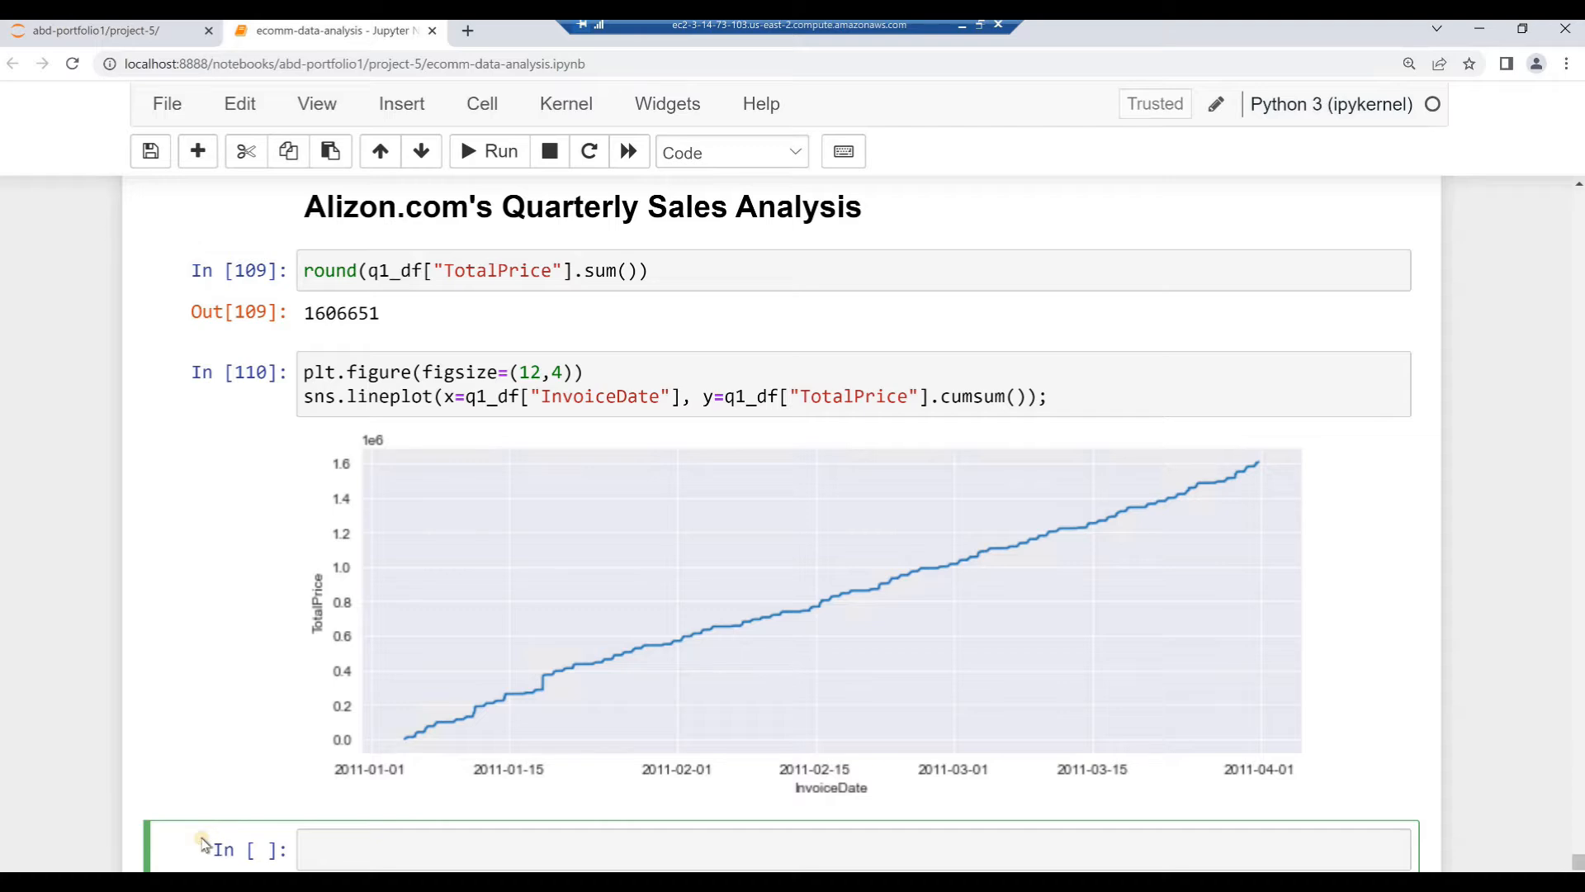
# Step: Create and display the quarter_sales list holding the rounded TotalPrice sums of q1_df through q4_df
pyautogui.write('quarter_sales = [round(q1_df.TotalPrice.sum()),                  round(q2_df.TotalPrice.sum()),                  round(q3_df.TotalPrice.sum()),                  round(q4_df.TotalPrice.sum()),                 ] quarter_sales')
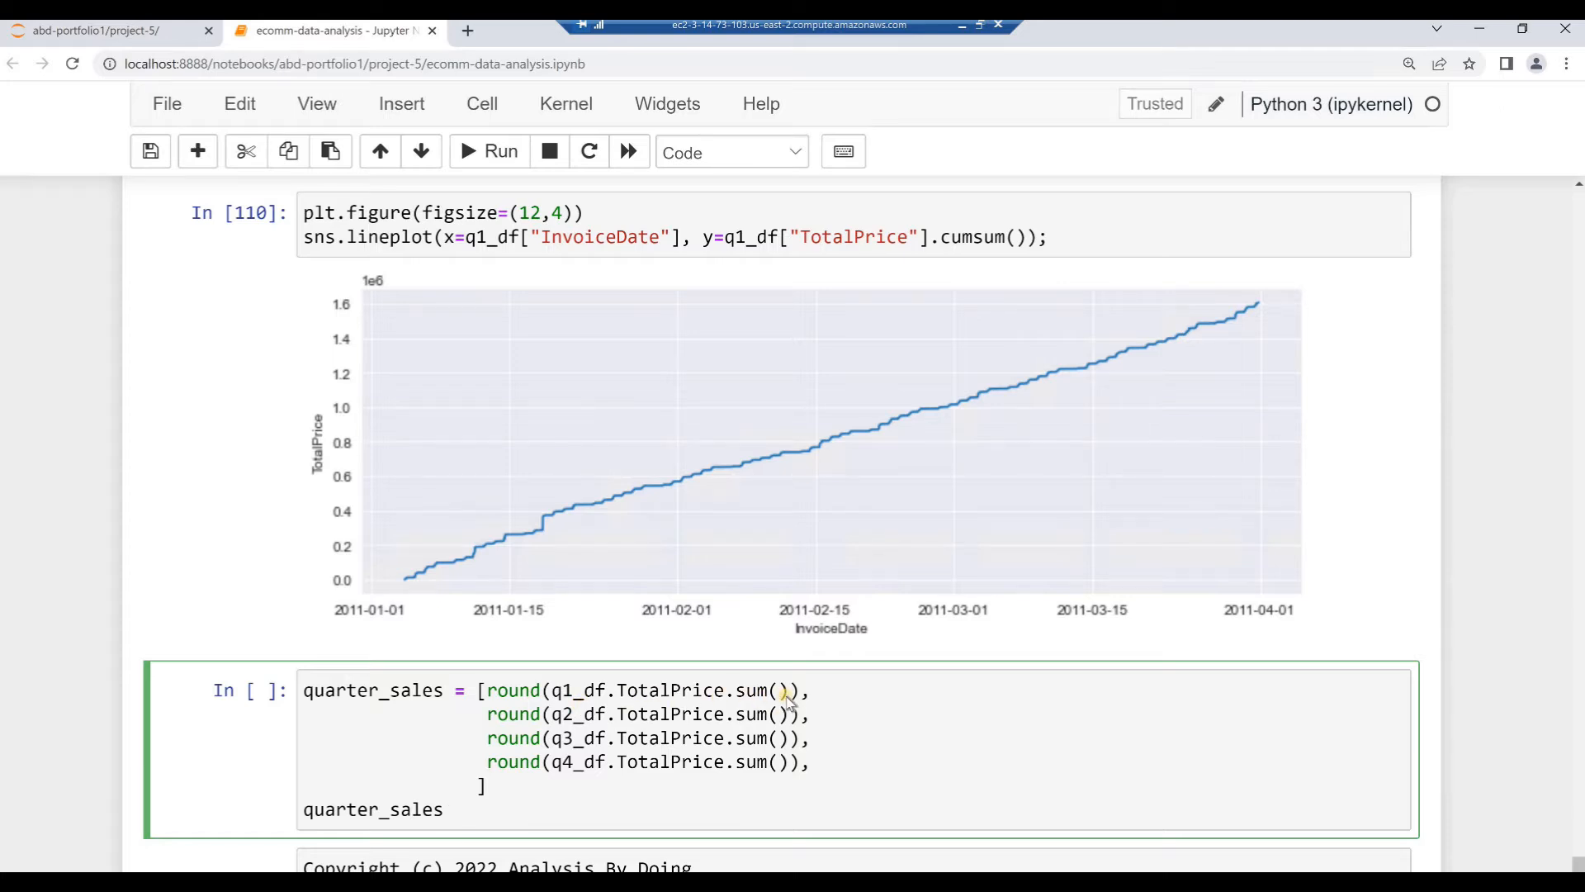
pyautogui.click(817, 696)
pyautogui.click(457, 814)
pyautogui.hotkey('alt', 'Return')
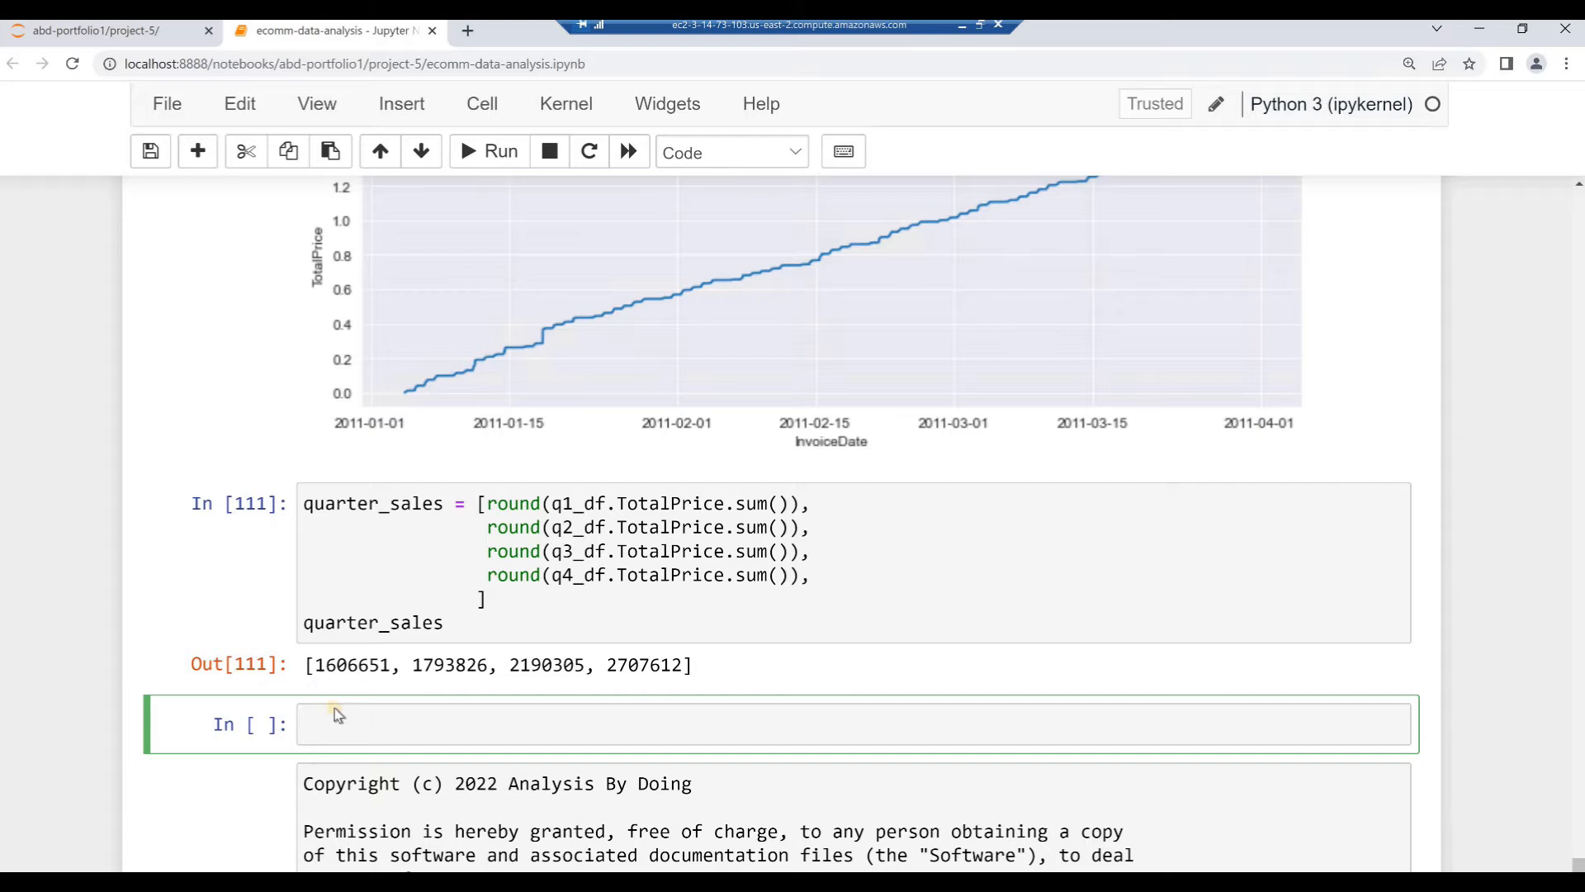
pyautogui.moveTo(607, 665); pyautogui.dragTo(671, 666)
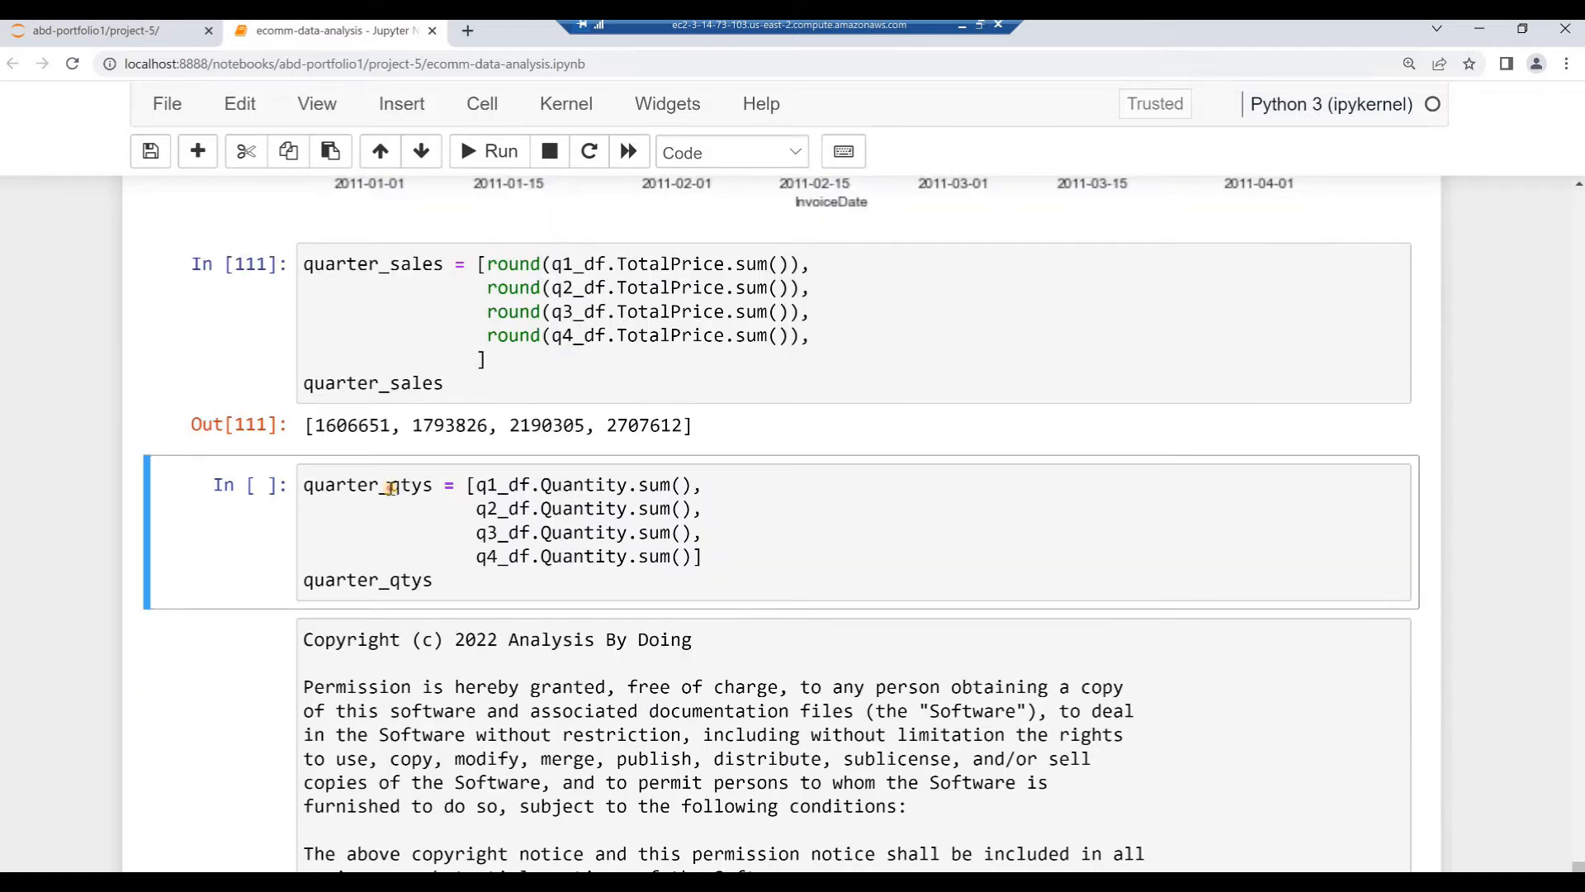
# Step: Create and display the quarter_qtys list holding the Quantity sums of q1_df through q4_df
pyautogui.click(391, 490)
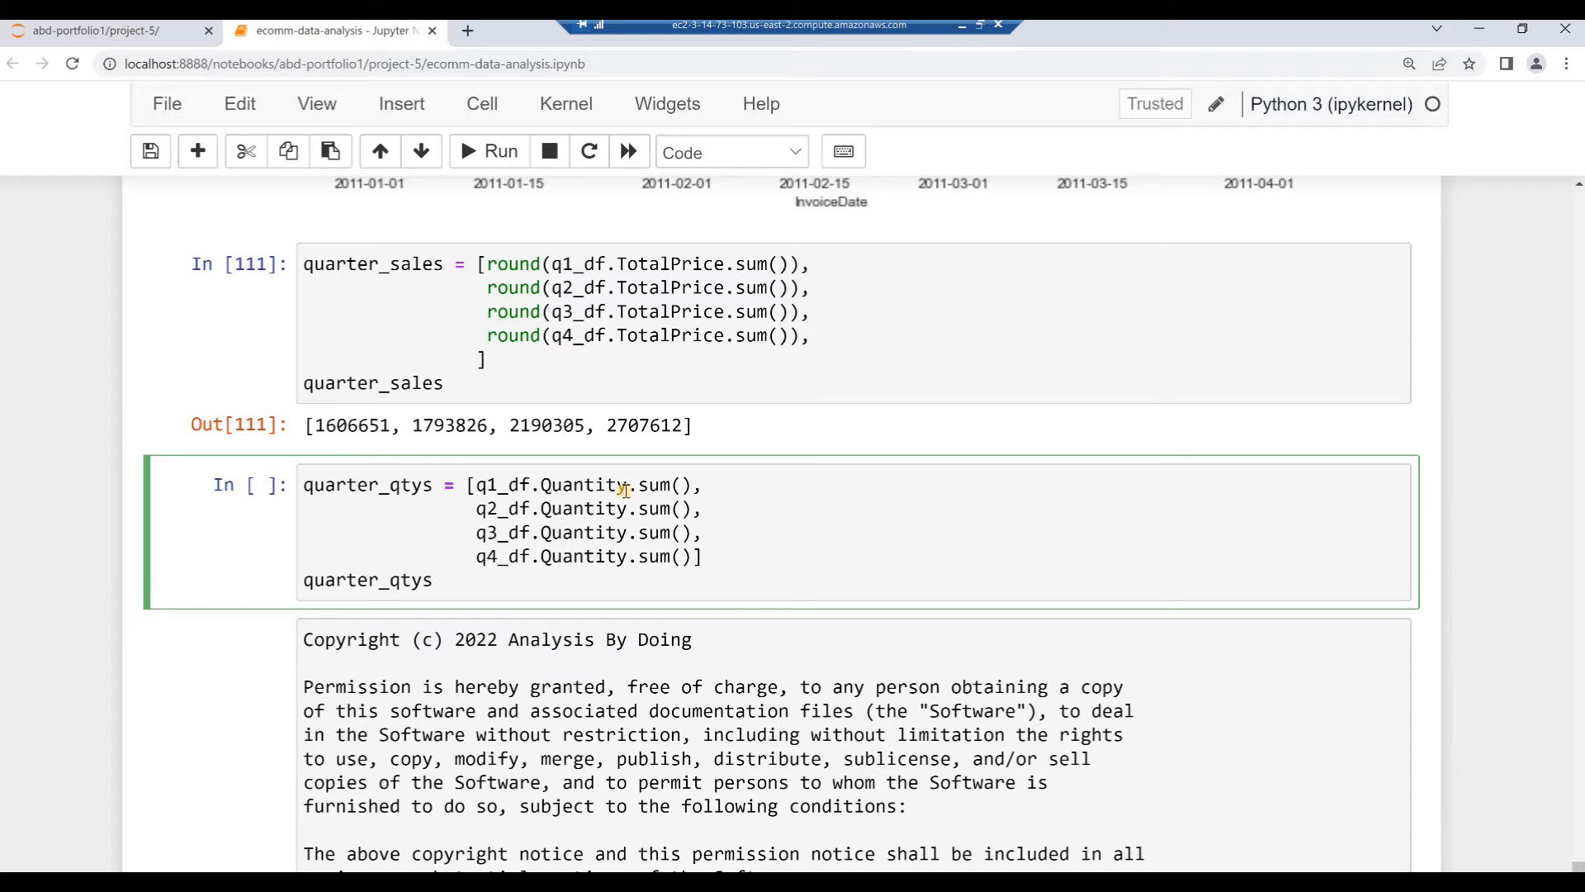
pyautogui.click(717, 490)
pyautogui.click(530, 581)
pyautogui.hotkey('alt', 'Return')
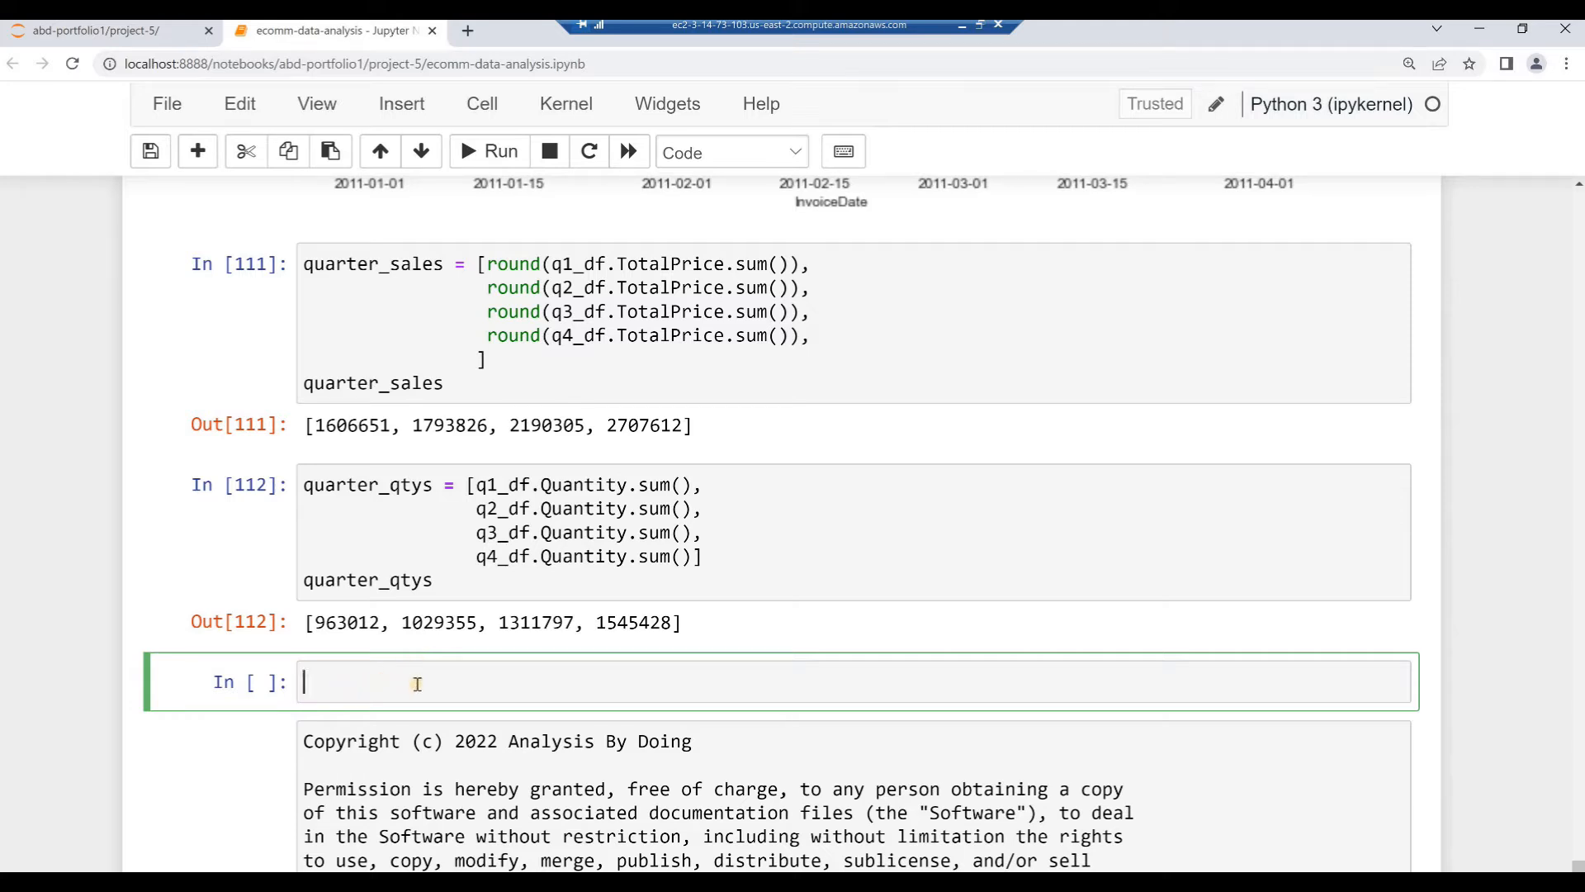
pyautogui.doubleClick(616, 622)
# Step: Create and display the quarter_names list with 'First Quarter (Q1)', 'Second Quarter (Q2)', 'Third Quarter (Q3)' and 'Fourth Quarter (Q4)'
pyautogui.click(306, 682)
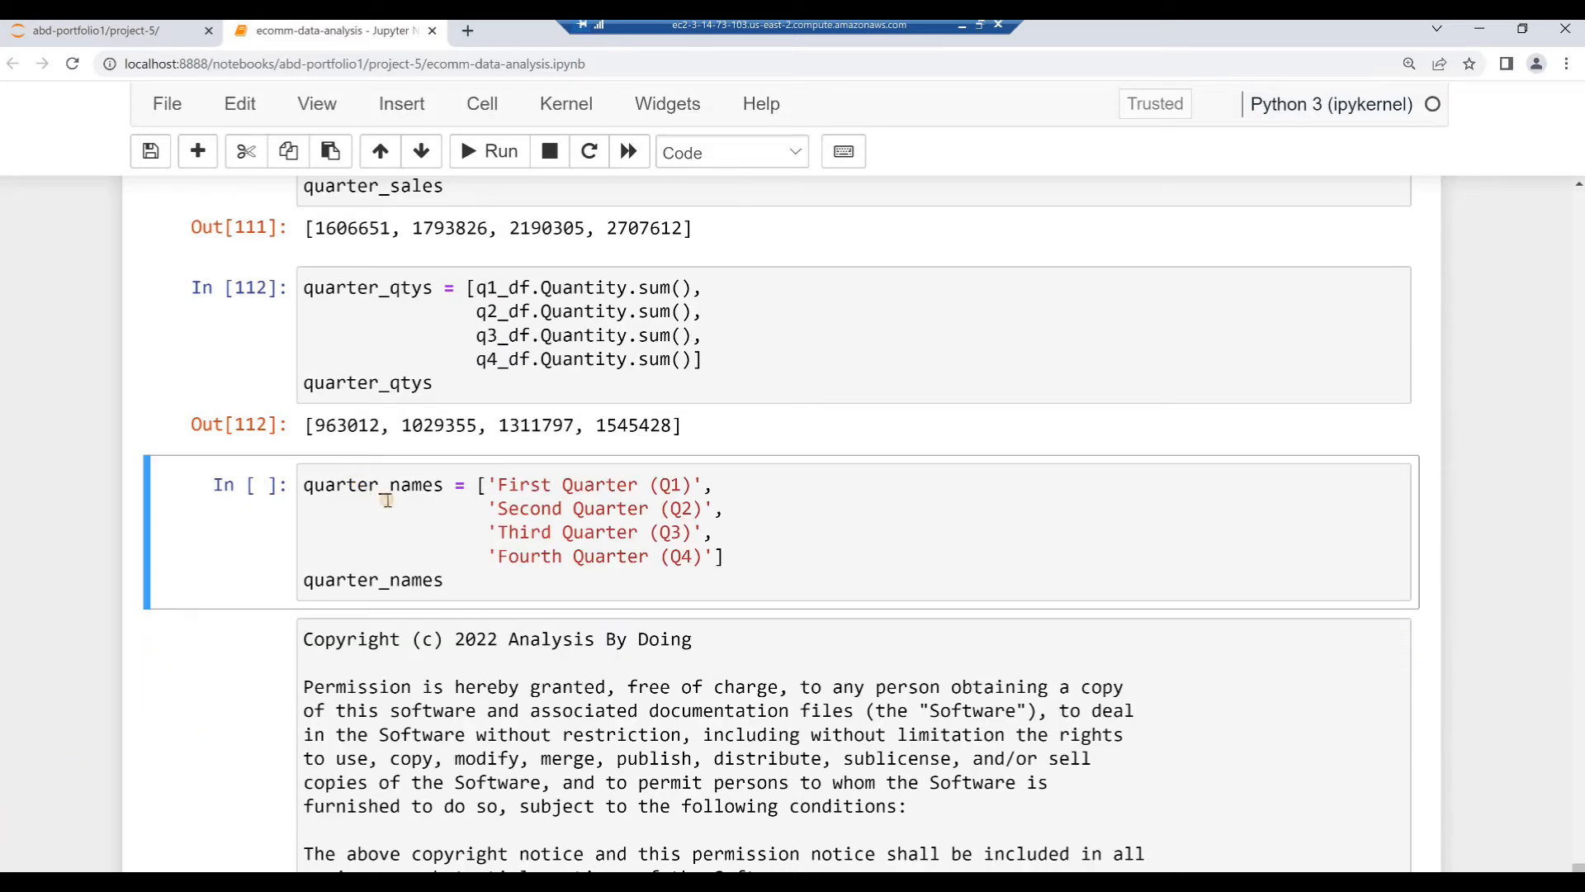
pyautogui.click(387, 502)
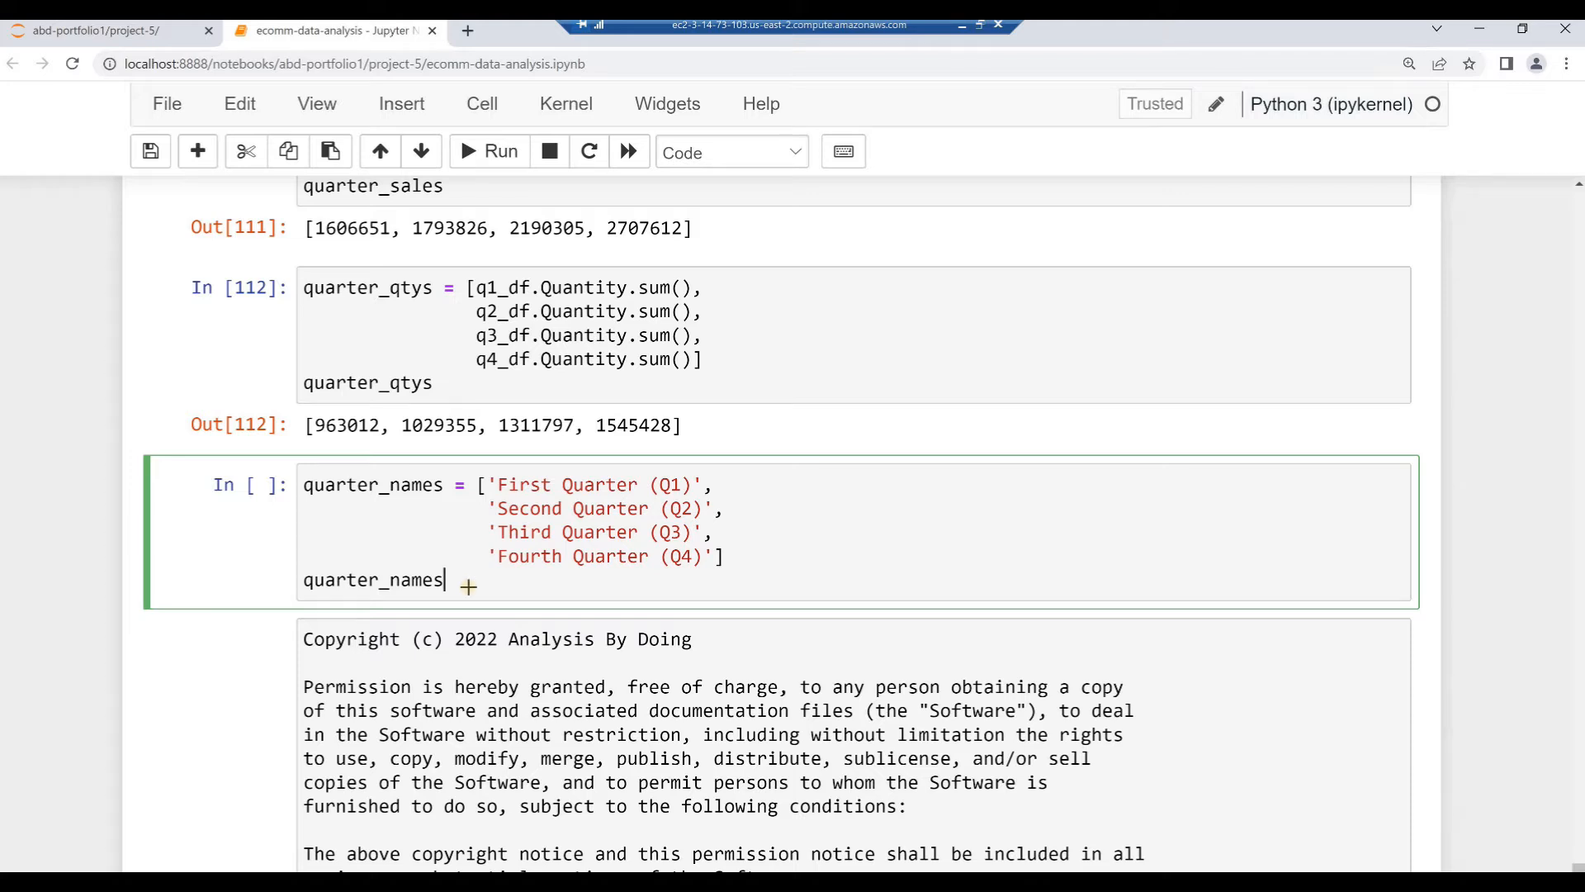
pyautogui.hotkey('alt', 'Return')
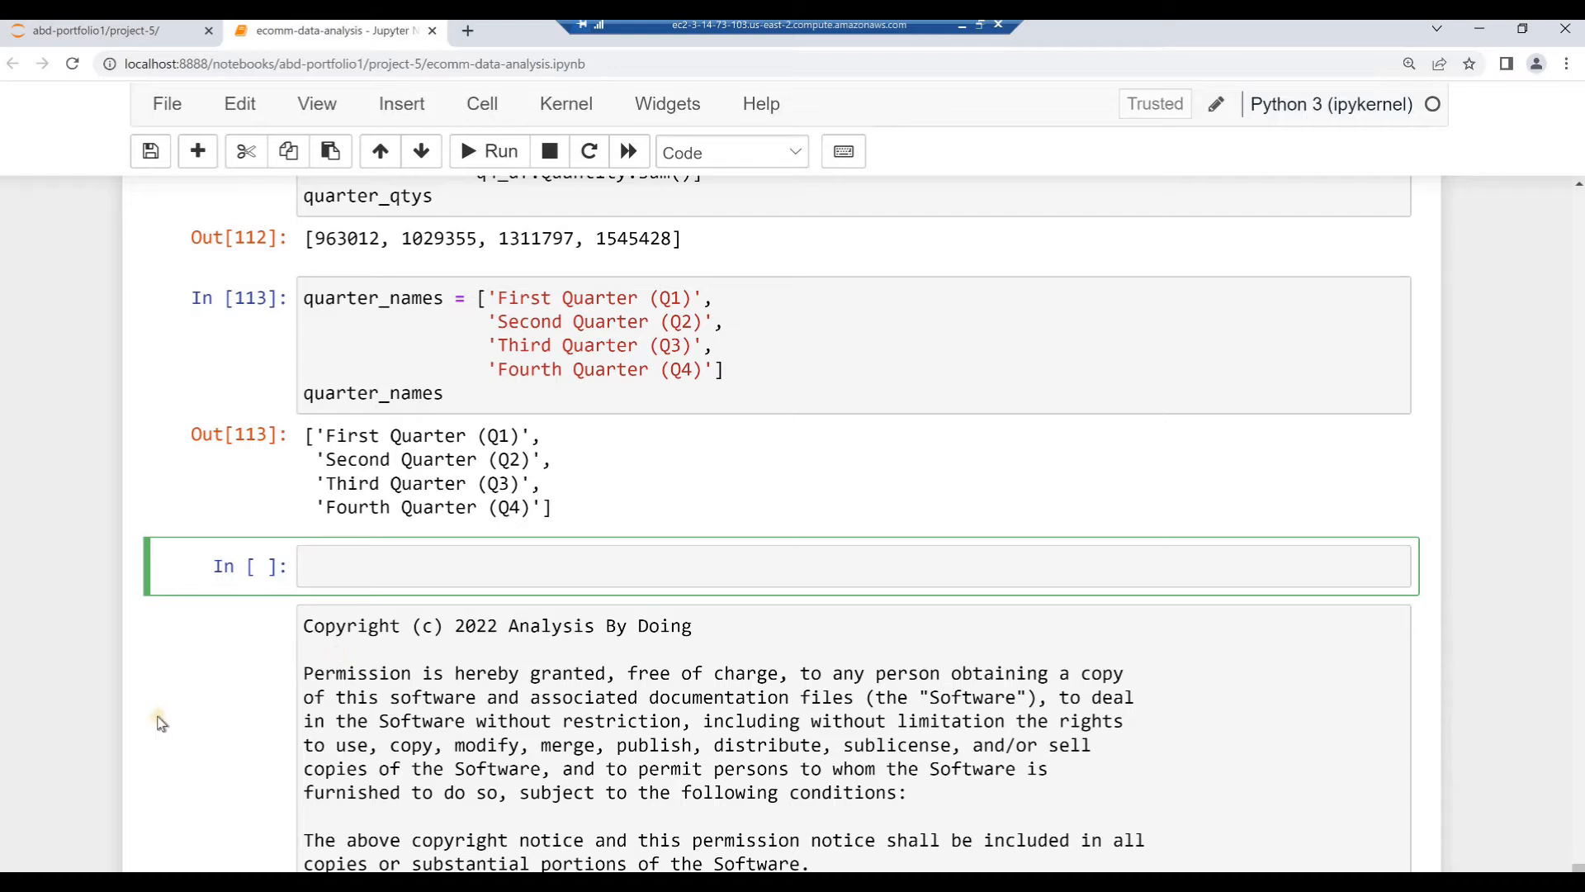
# Step: Build and display the quarters_df dataframe with Quarter from quarter_names, Amount from quarter_sales and Quantity from quarter_qtys
pyautogui.write("quarters_df = pd.DataFrame({     'Quarter':  quarter_names,     'Amount':   quarter_sales,     'Quantity': quarter_qtys     }) quarters_df")
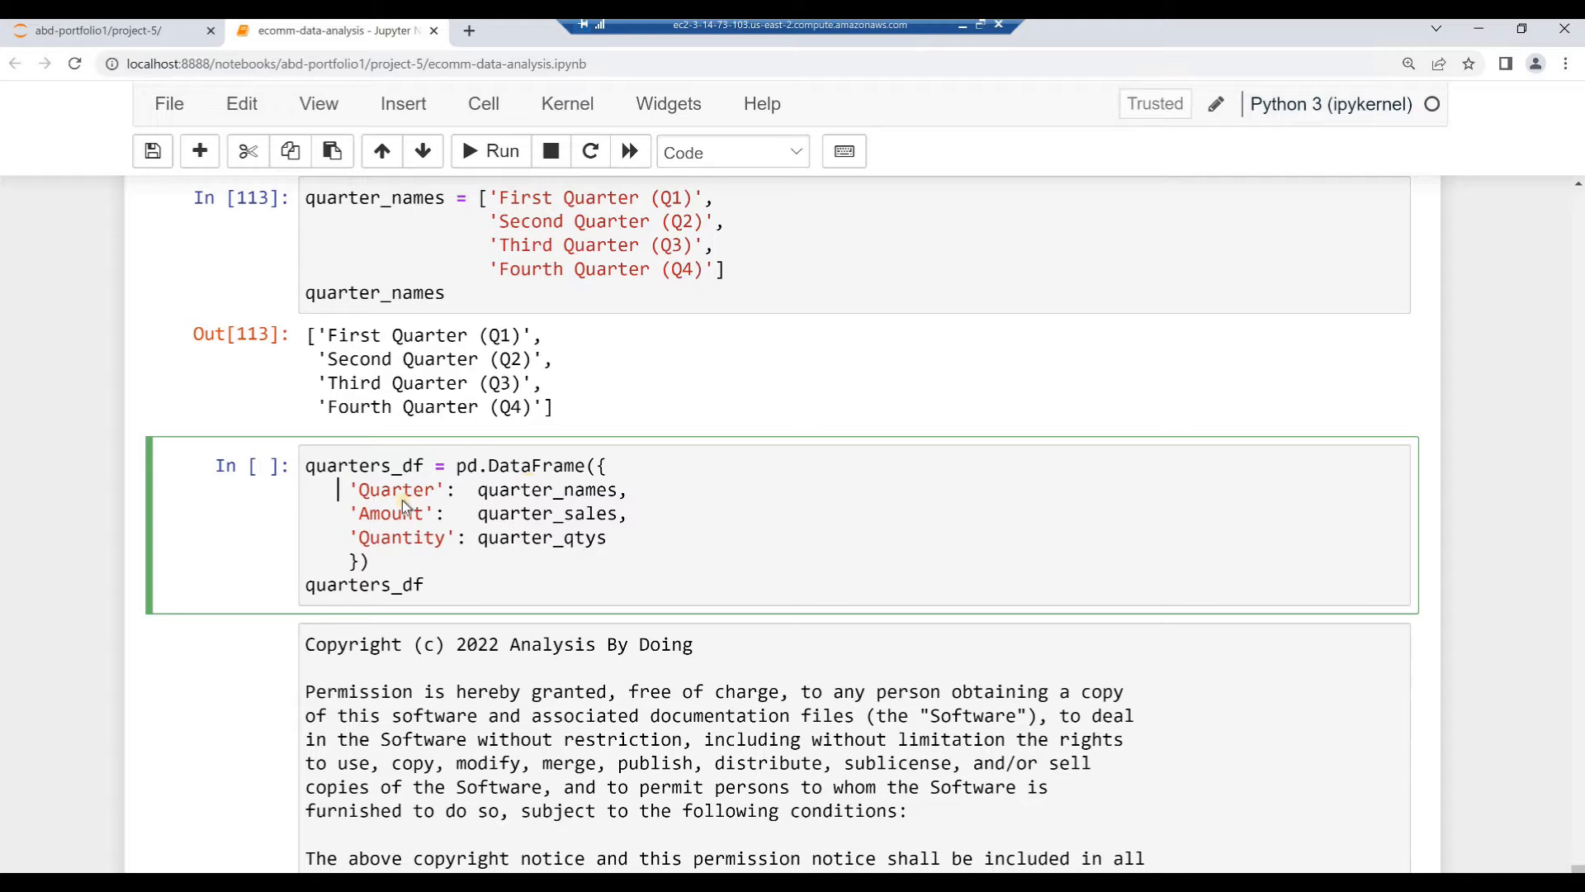
pyautogui.click(576, 491)
pyautogui.click(454, 591)
pyautogui.hotkey('alt', 'Return')
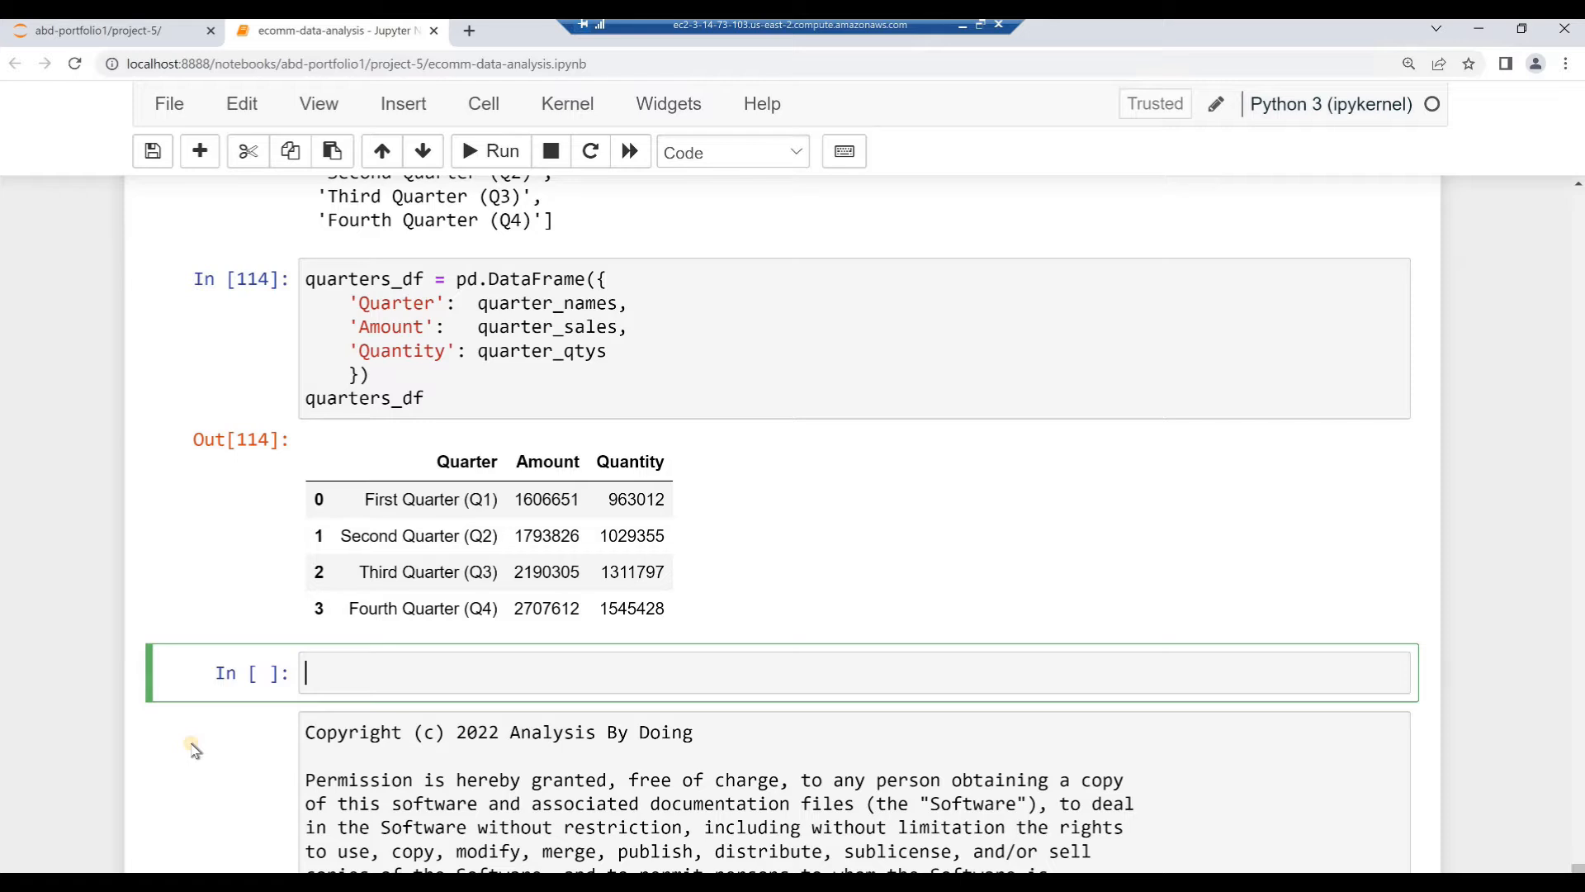
# Step: Show quarters_df sorted by 'Amount' in descending order
pyautogui.write("quarters_df.sort_values('Amount', ascending=False)")
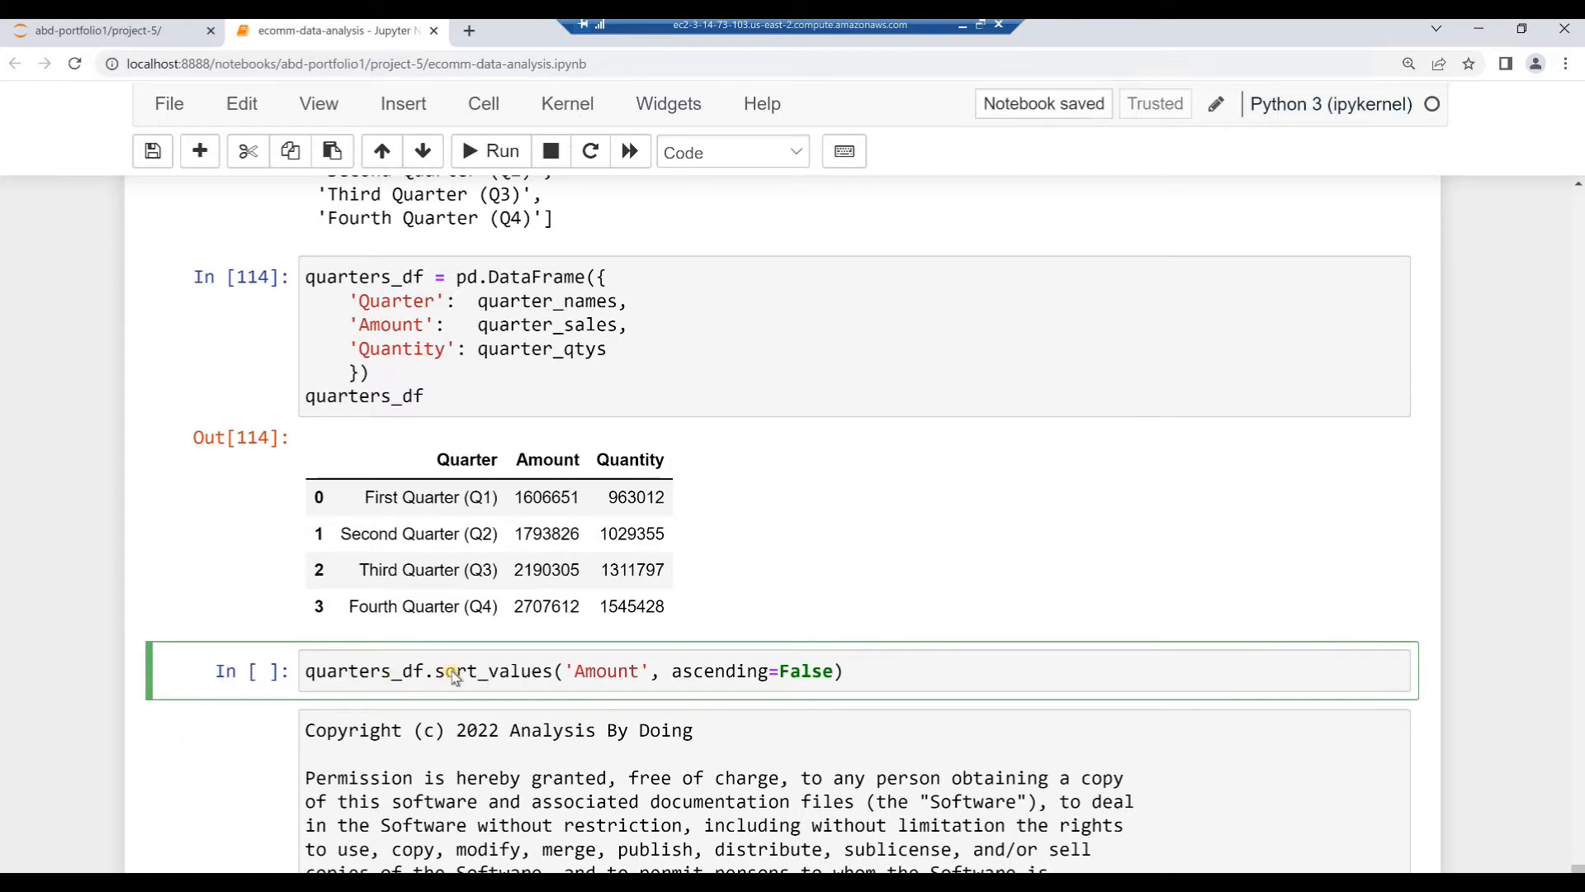
pyautogui.click(850, 675)
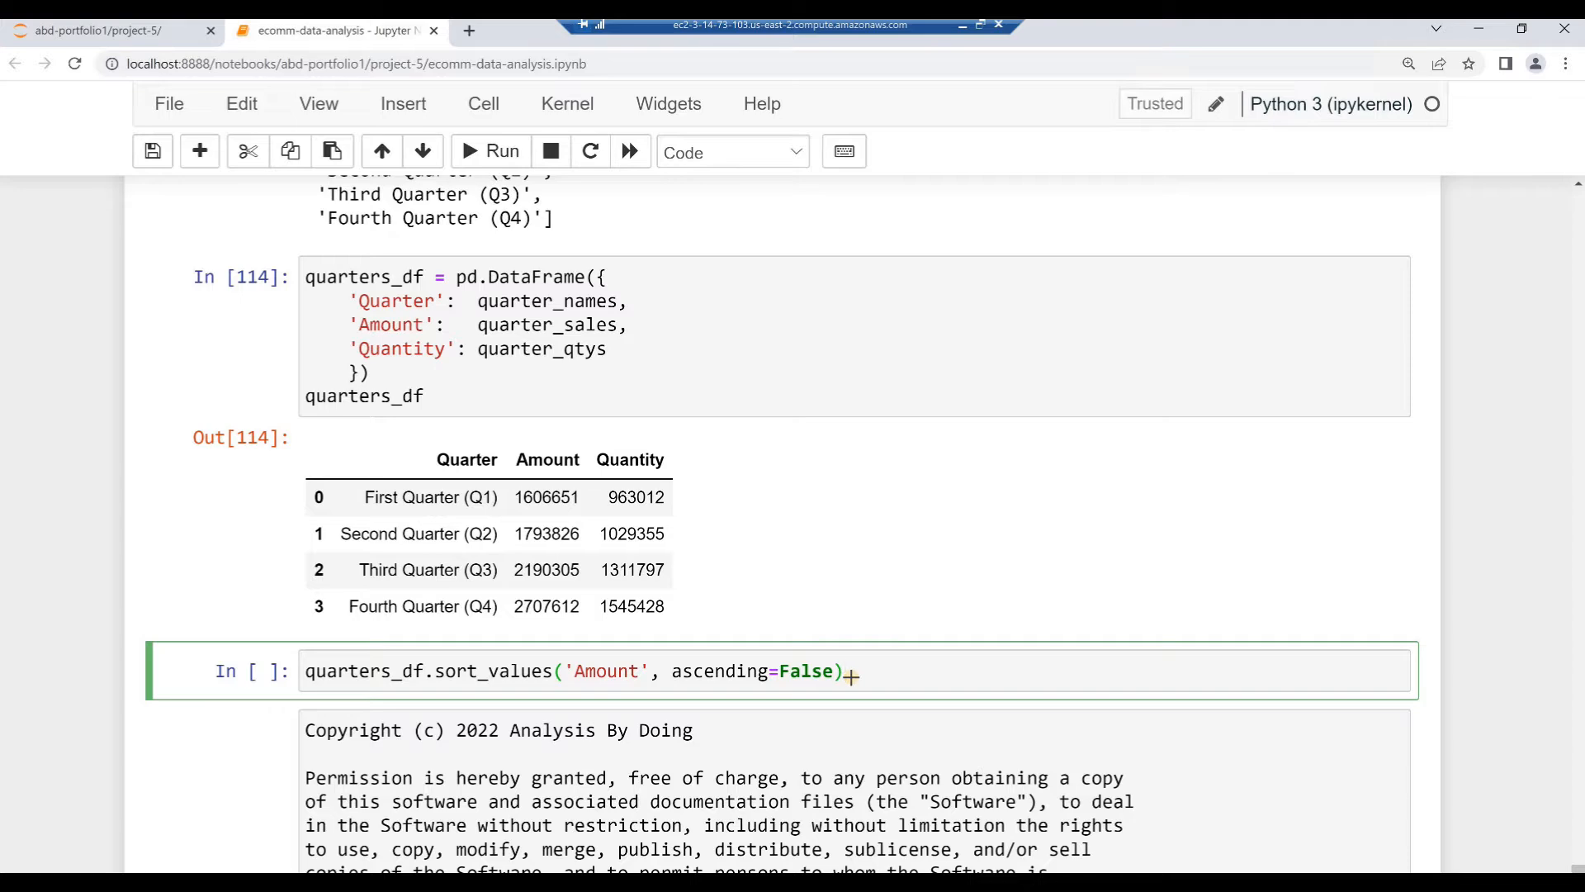
pyautogui.hotkey('shift', 'Return')
# Step: Plot an 8 by 8 pie chart of quarters_df's Amount, indexed by Quarter with head(10), titled 'Alizon.com Quarterly Sales'
pyautogui.scroll(1, 853, 677)
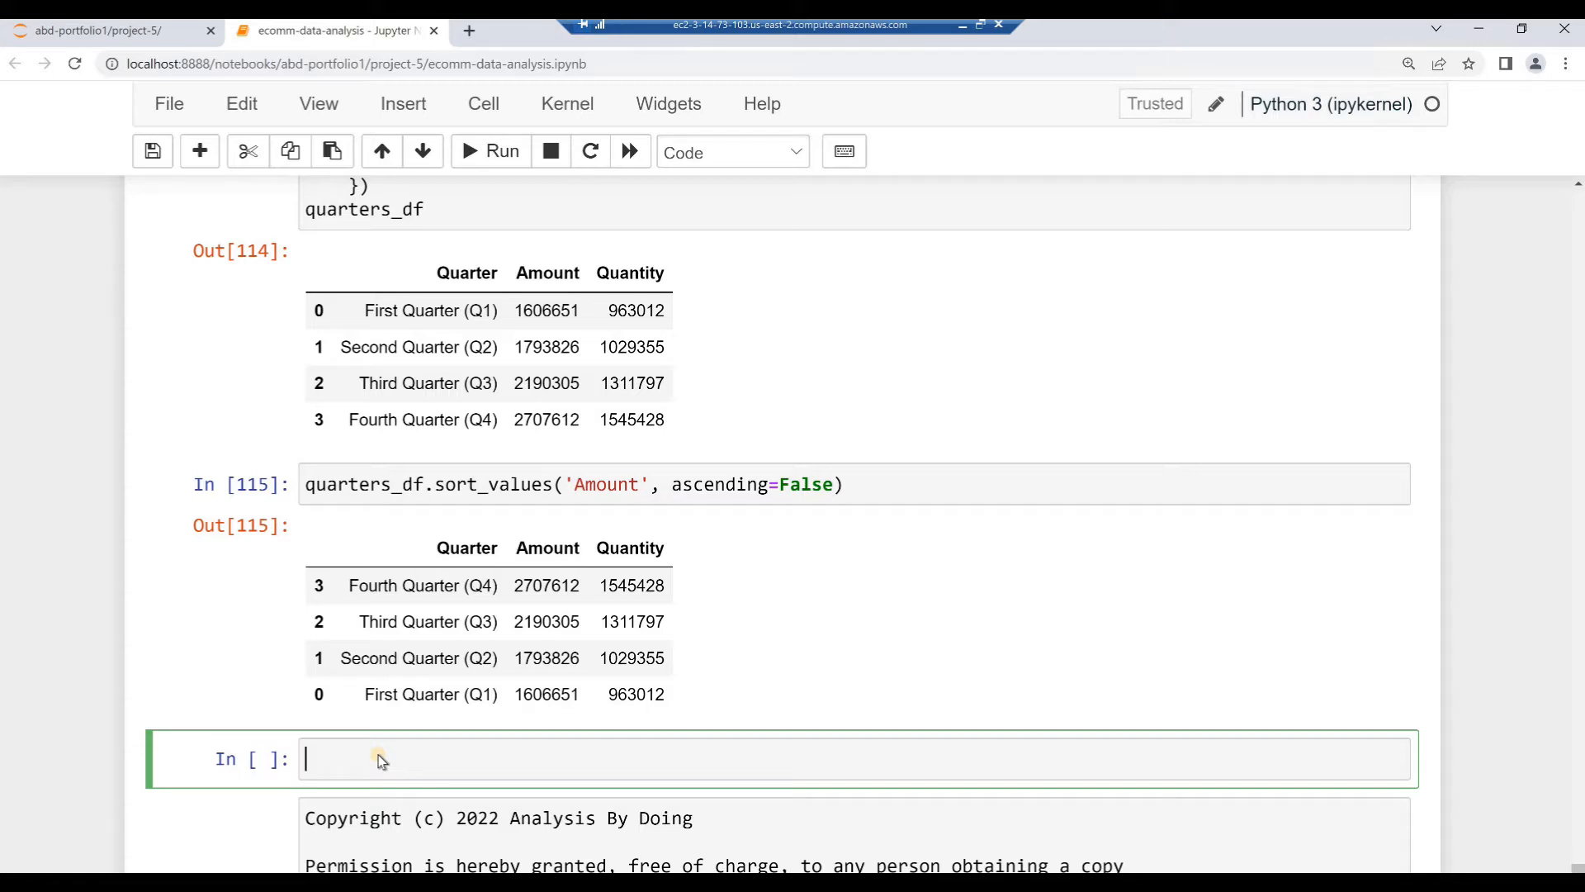
pyautogui.write("quarters_df.set_index('Quarter').head(10).plot.pie(figsize=(8, 8), y='Amount') plt.title('Alizon.com Quarterly Sales');")
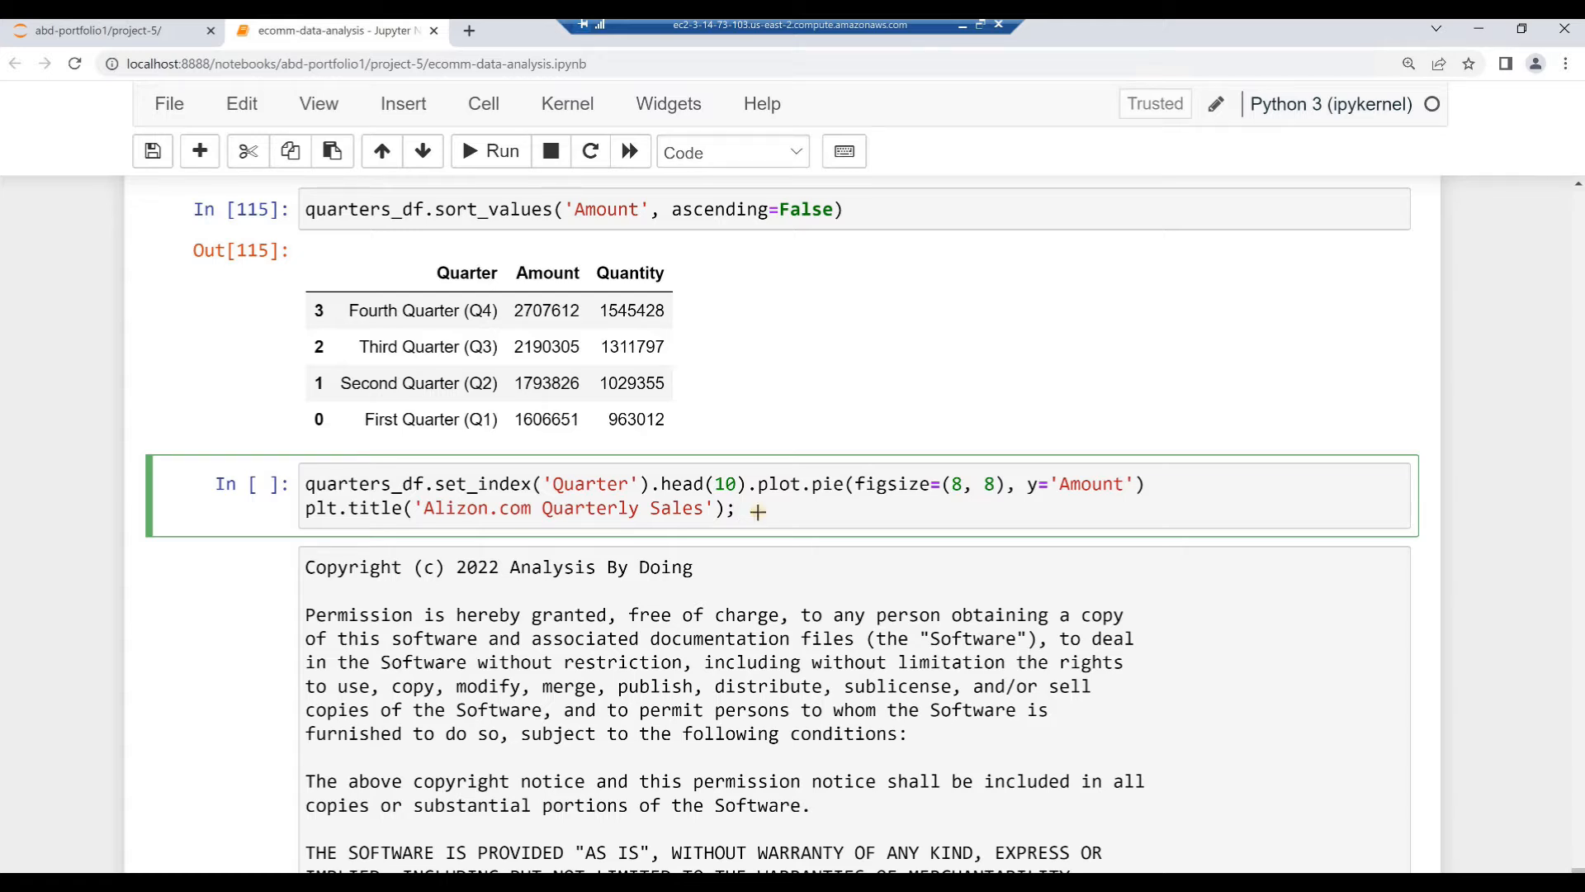
pyautogui.hotkey('shift', 'Return')
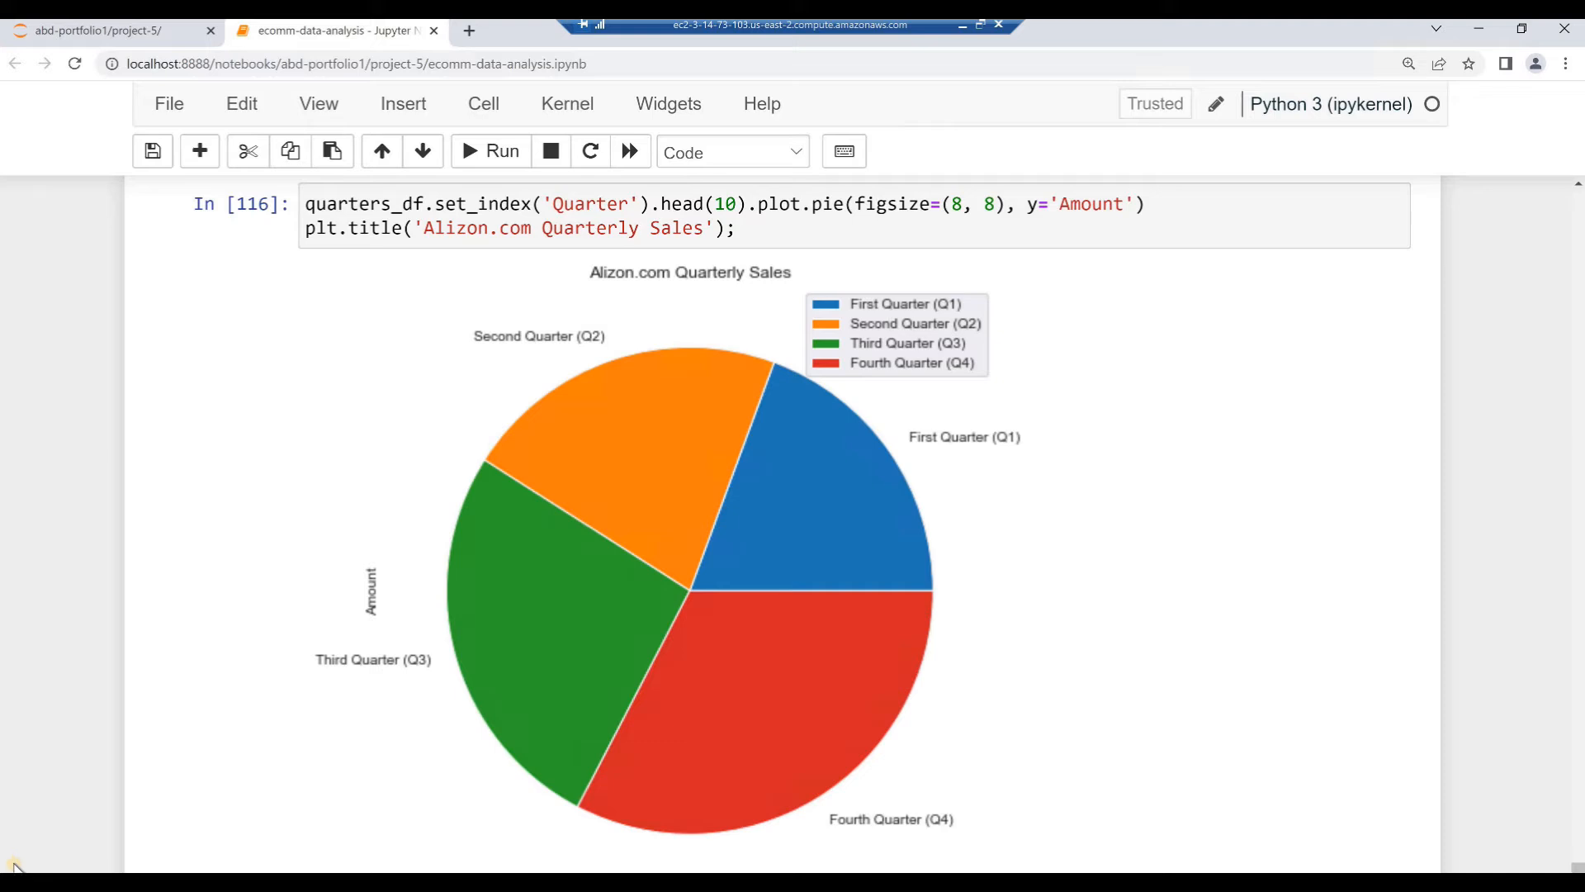
# Step: Plot an 8 by 8 pie chart of quarters_df's Quantity, indexed by Quarter with head(10), titled 'Alizon.com Quarterly Sales Quantities'
pyautogui.scroll(-3, 401, 669)
pyautogui.click(484, 679)
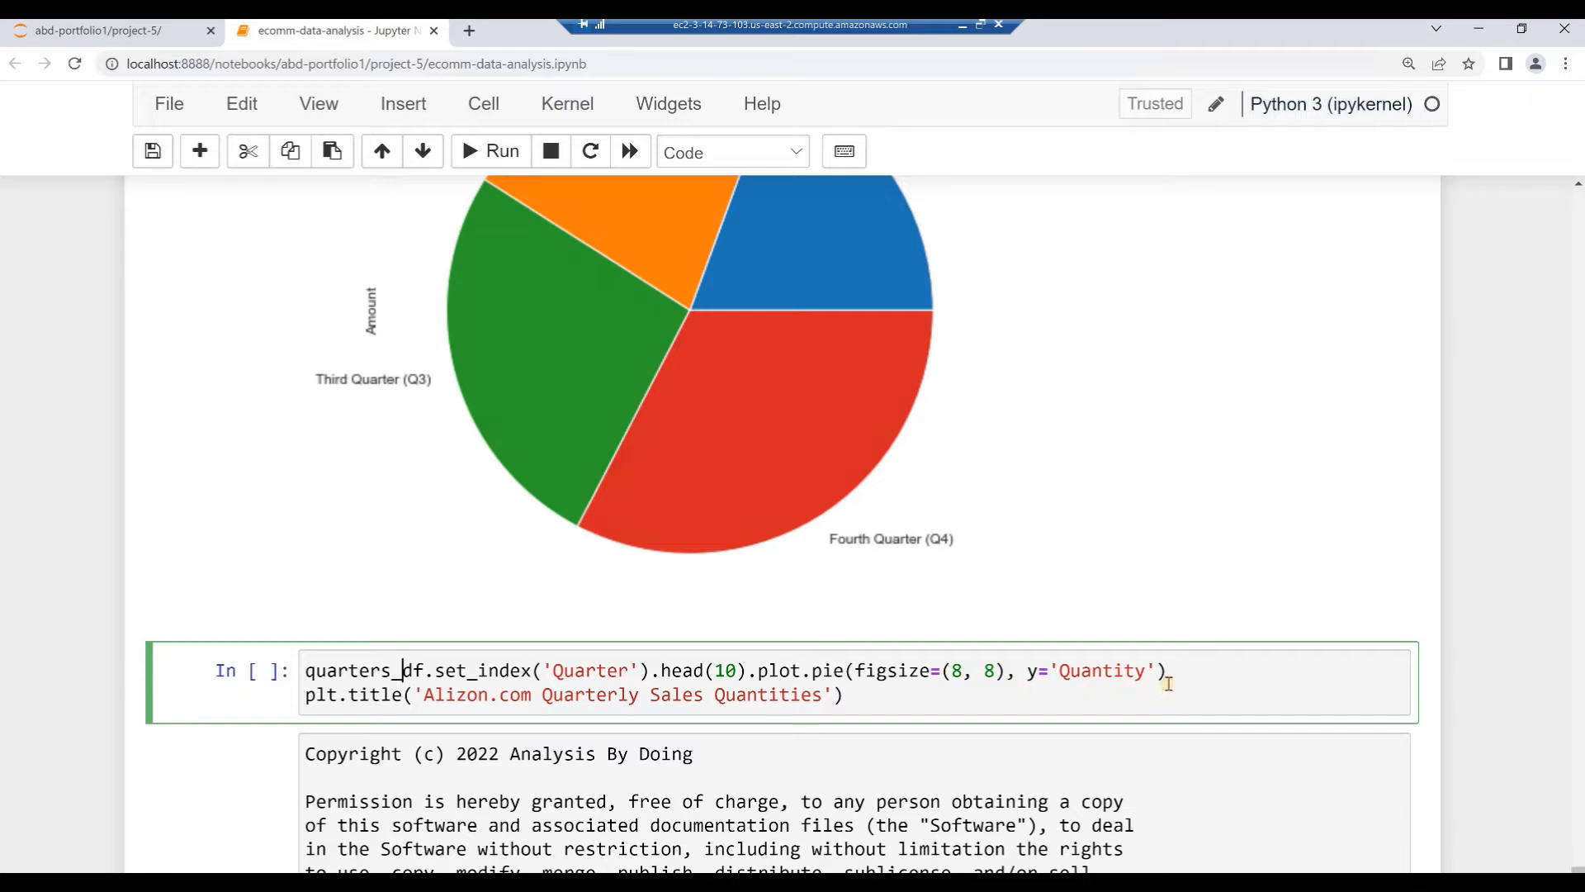
pyautogui.click(893, 706)
pyautogui.hotkey('shift', 'Return')
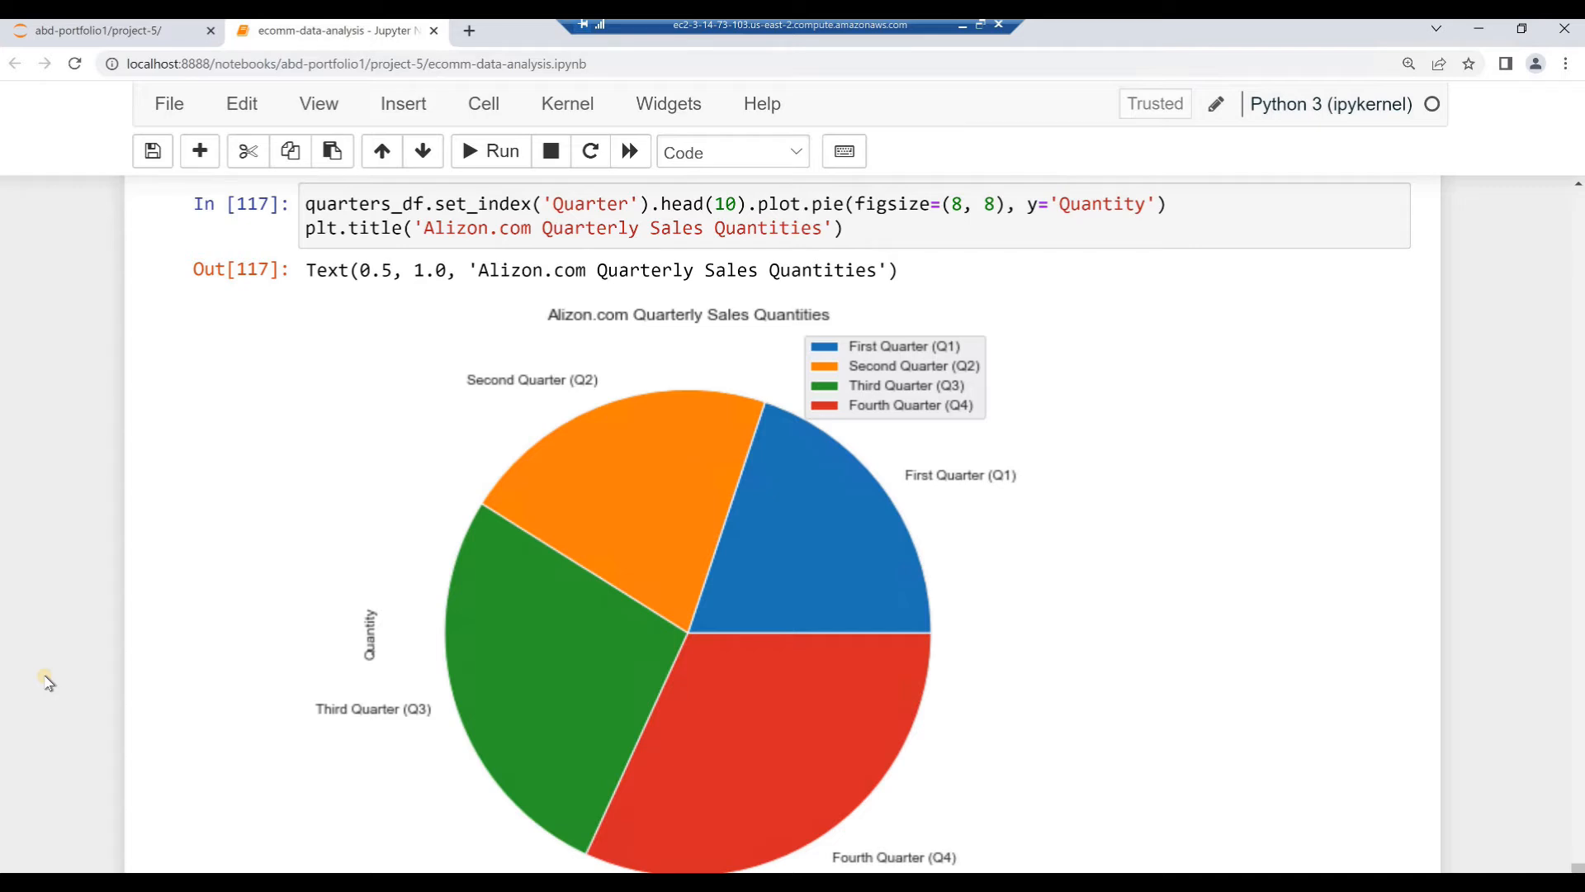
# Step: Add the level-two Markdown heading "Download this Project notebook and Data File" below the quantities pie chart
pyautogui.press('Escape')
pyautogui.press('m')
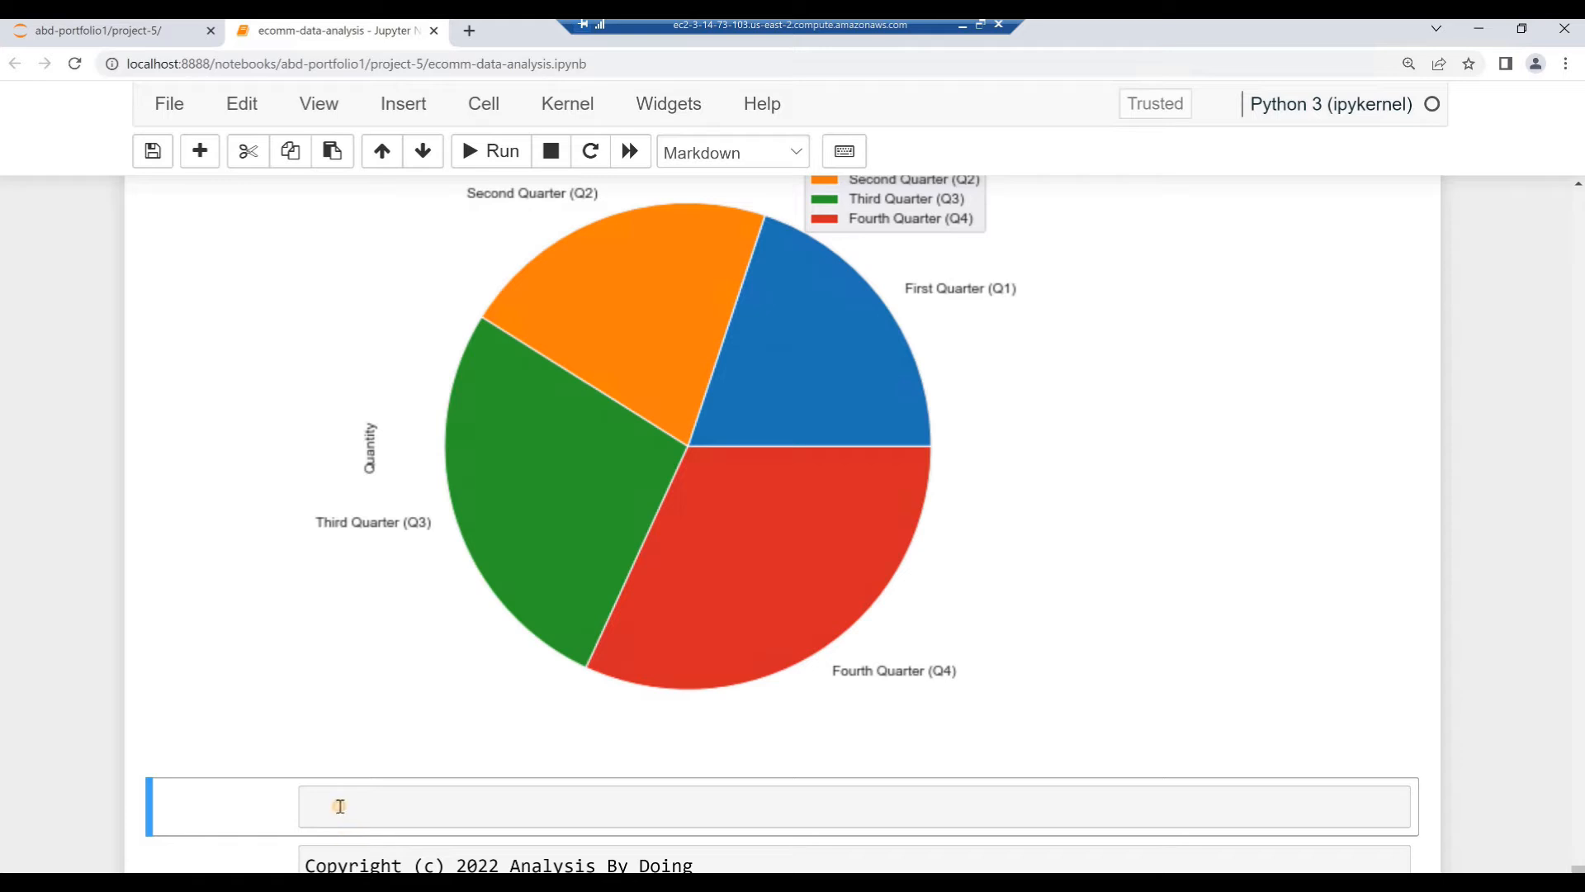
pyautogui.click(340, 807)
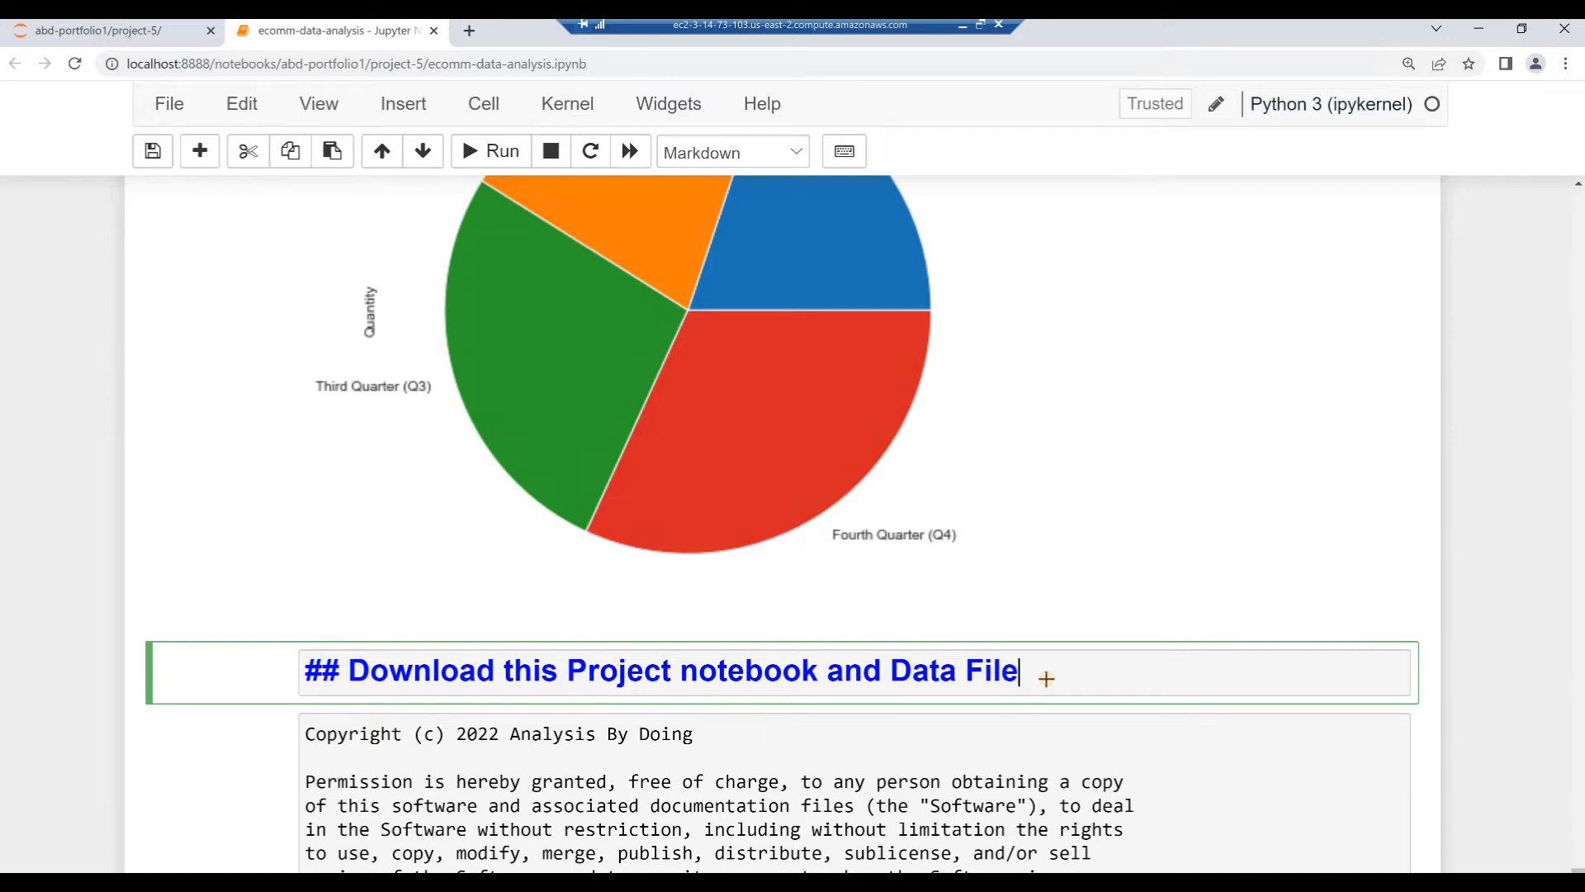
pyautogui.hotkey('alt', 'Return')
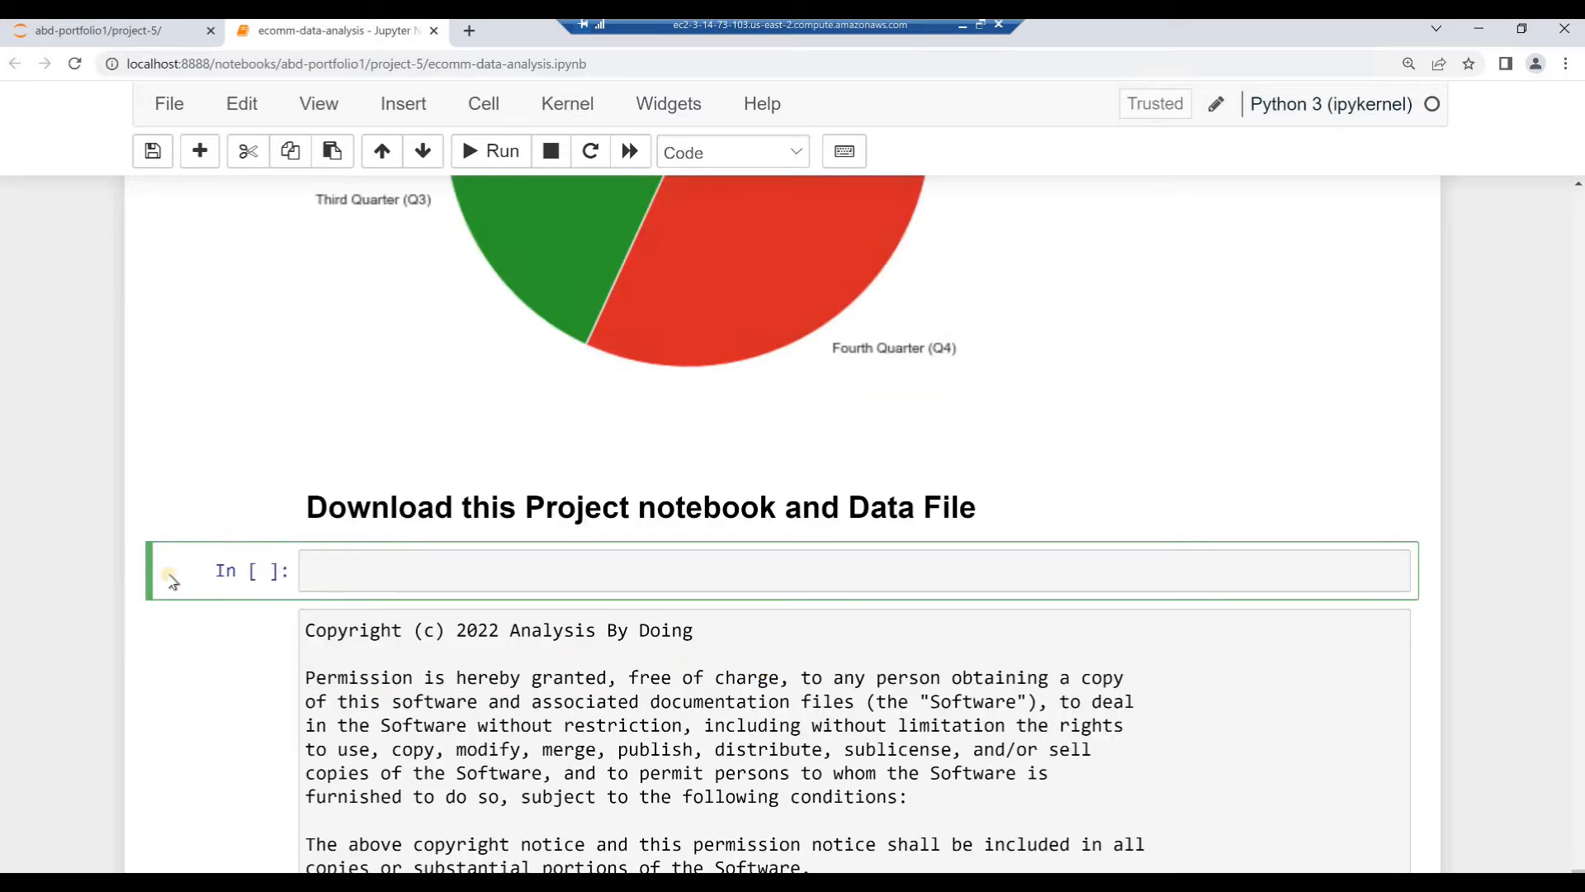
# Step: Add a Markdown cell reading "Right-click and select 'Save link as' to download this notebook", with "this notebook" linked to ecomm-data-analysis.ipynb
pyautogui.click(172, 581)
pyautogui.press('m')
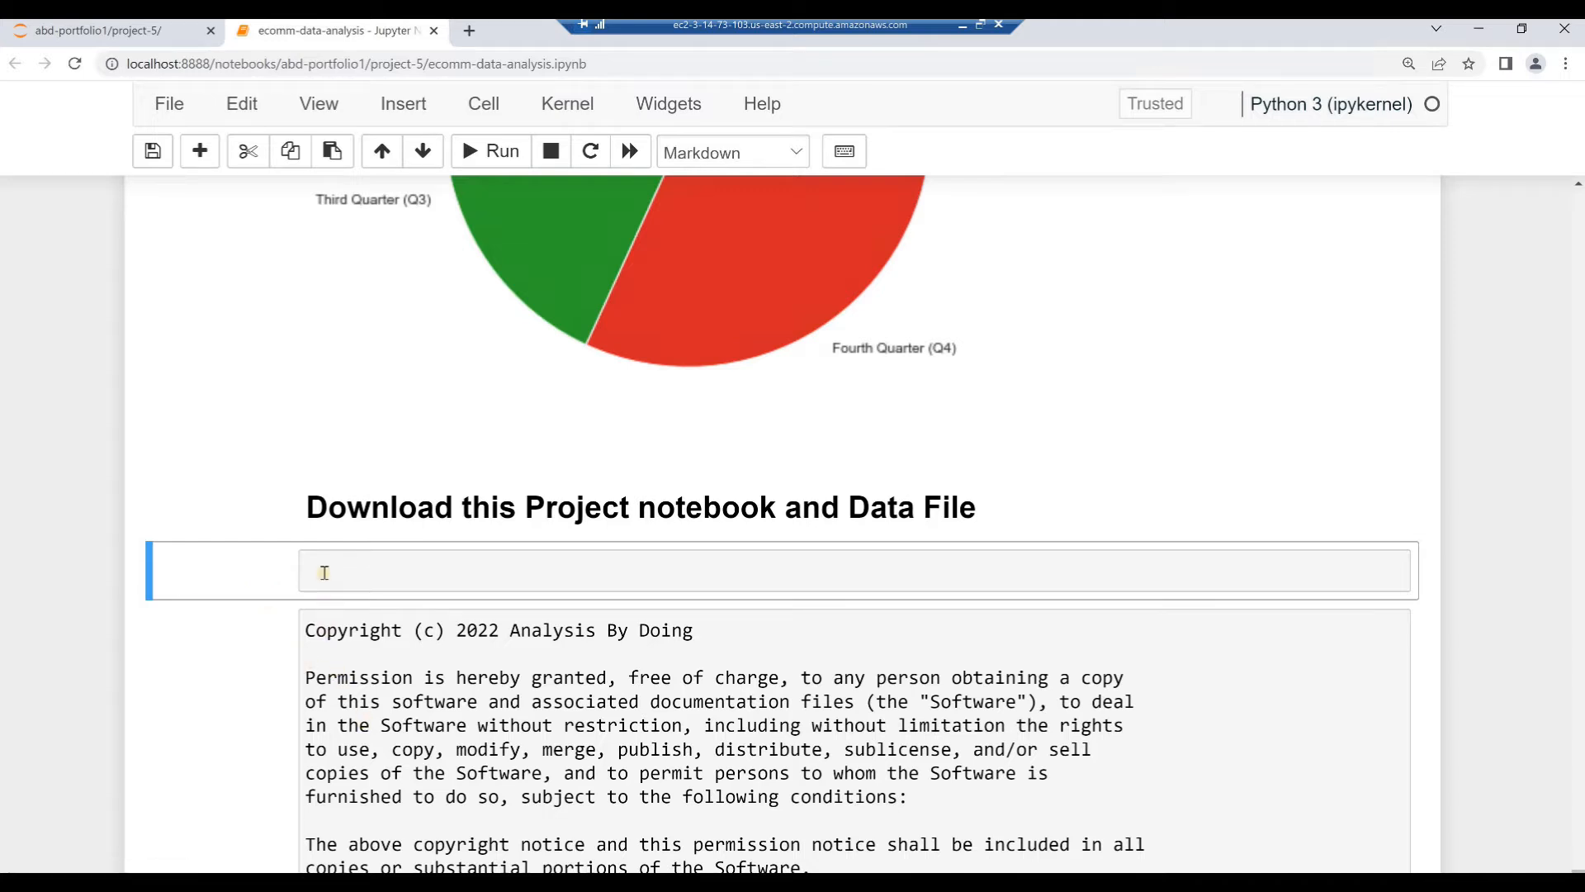
pyautogui.click(324, 572)
pyautogui.write('Right-click and select \'Save link as\' to download <a href="ecomm-data-analysis.ipynb">this notebook</a>')
pyautogui.hotkey('ctrl', '-')
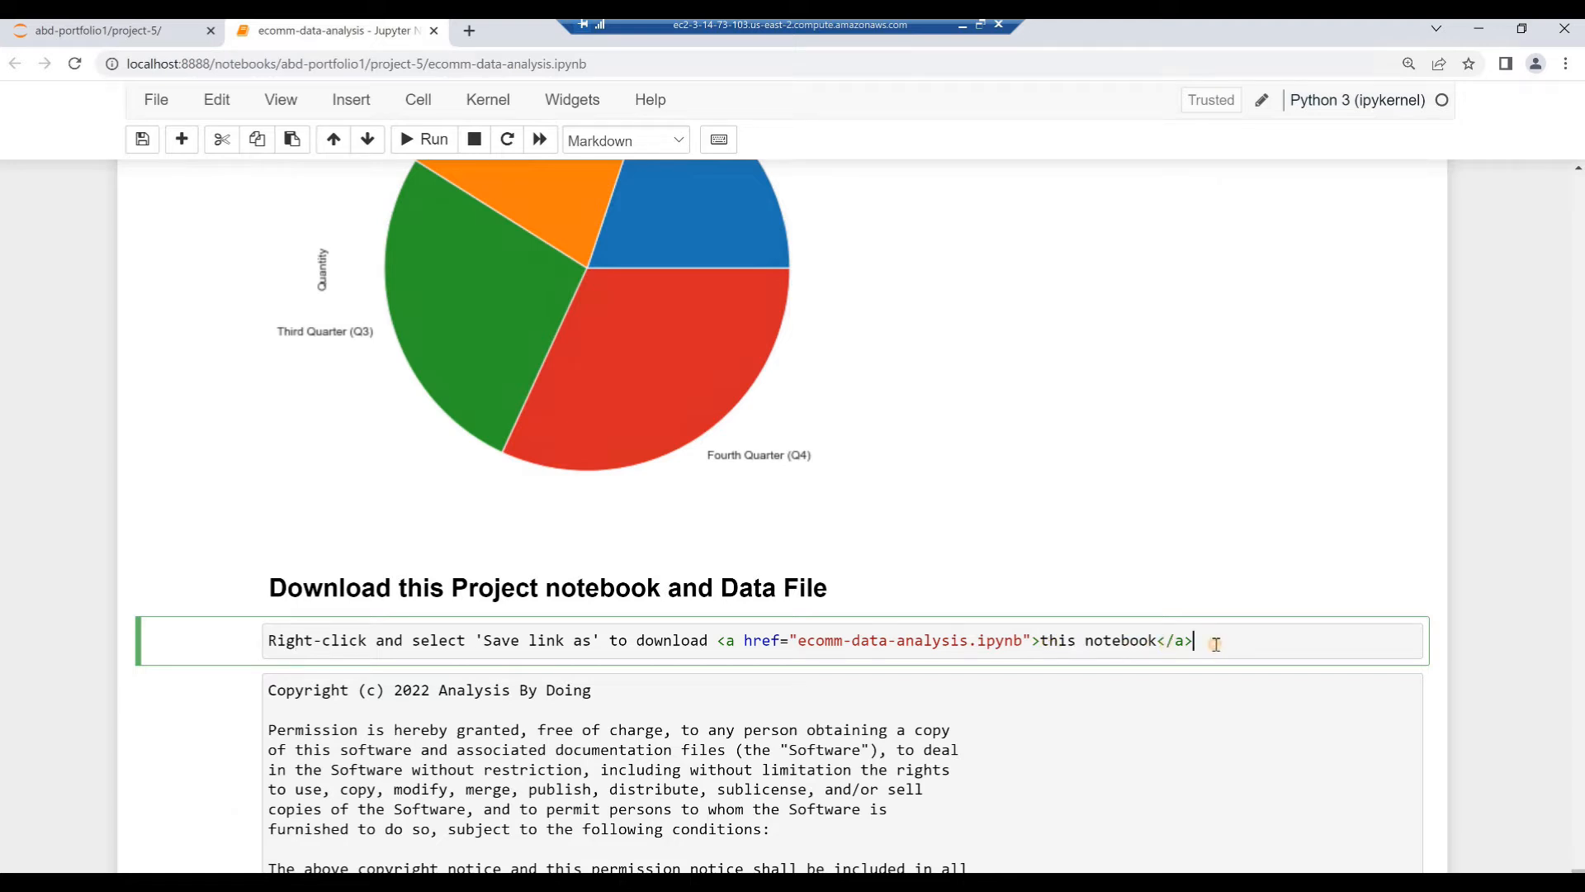
pyautogui.hotkey('alt', 'Return')
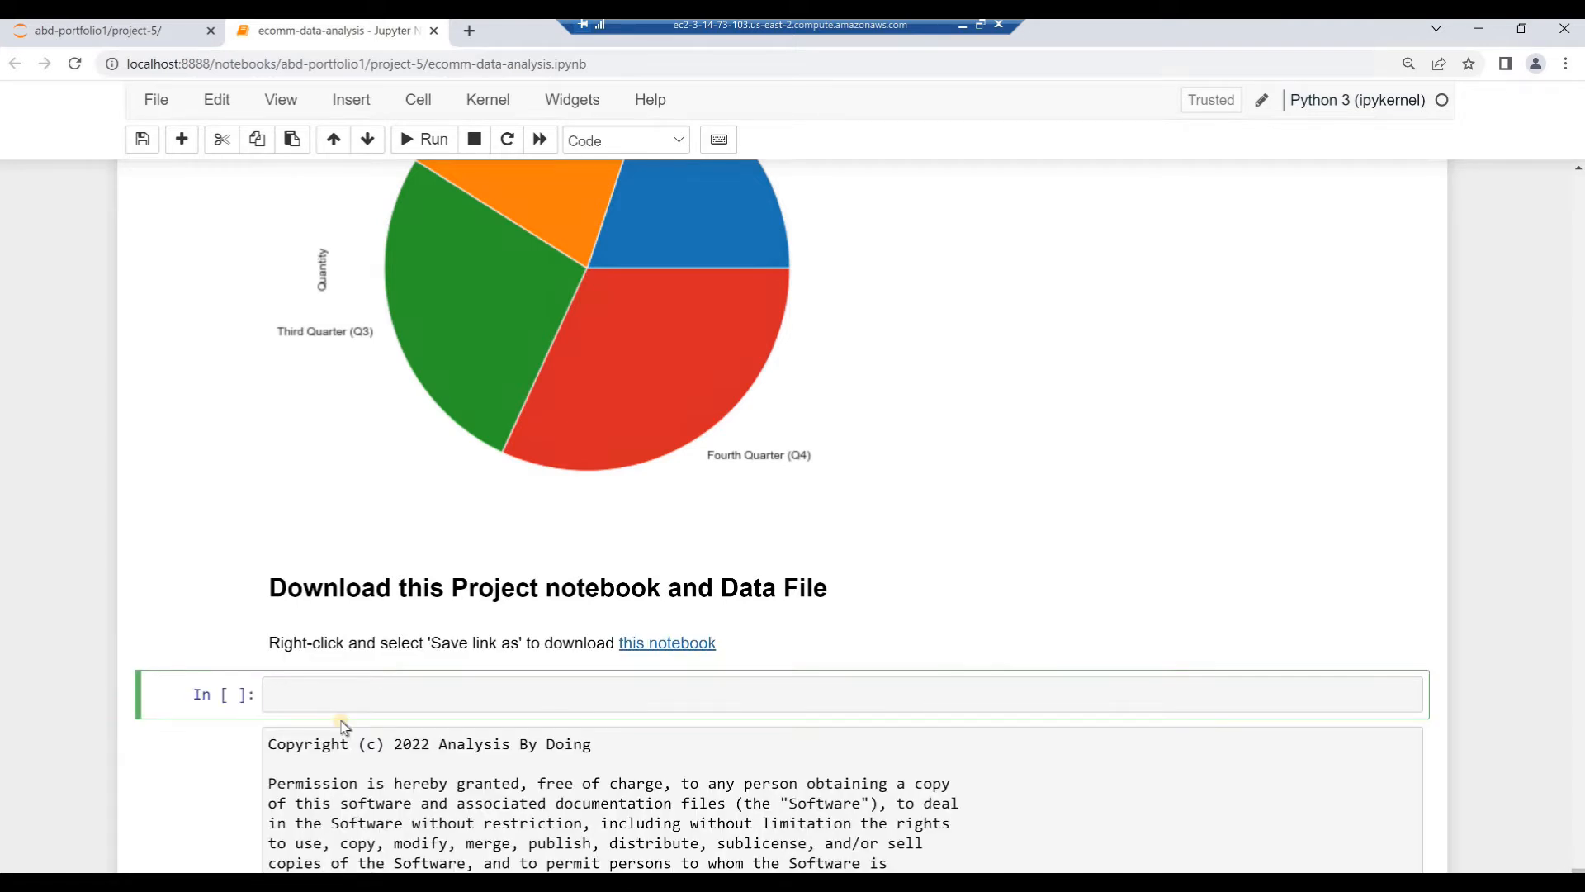
pyautogui.click(160, 701)
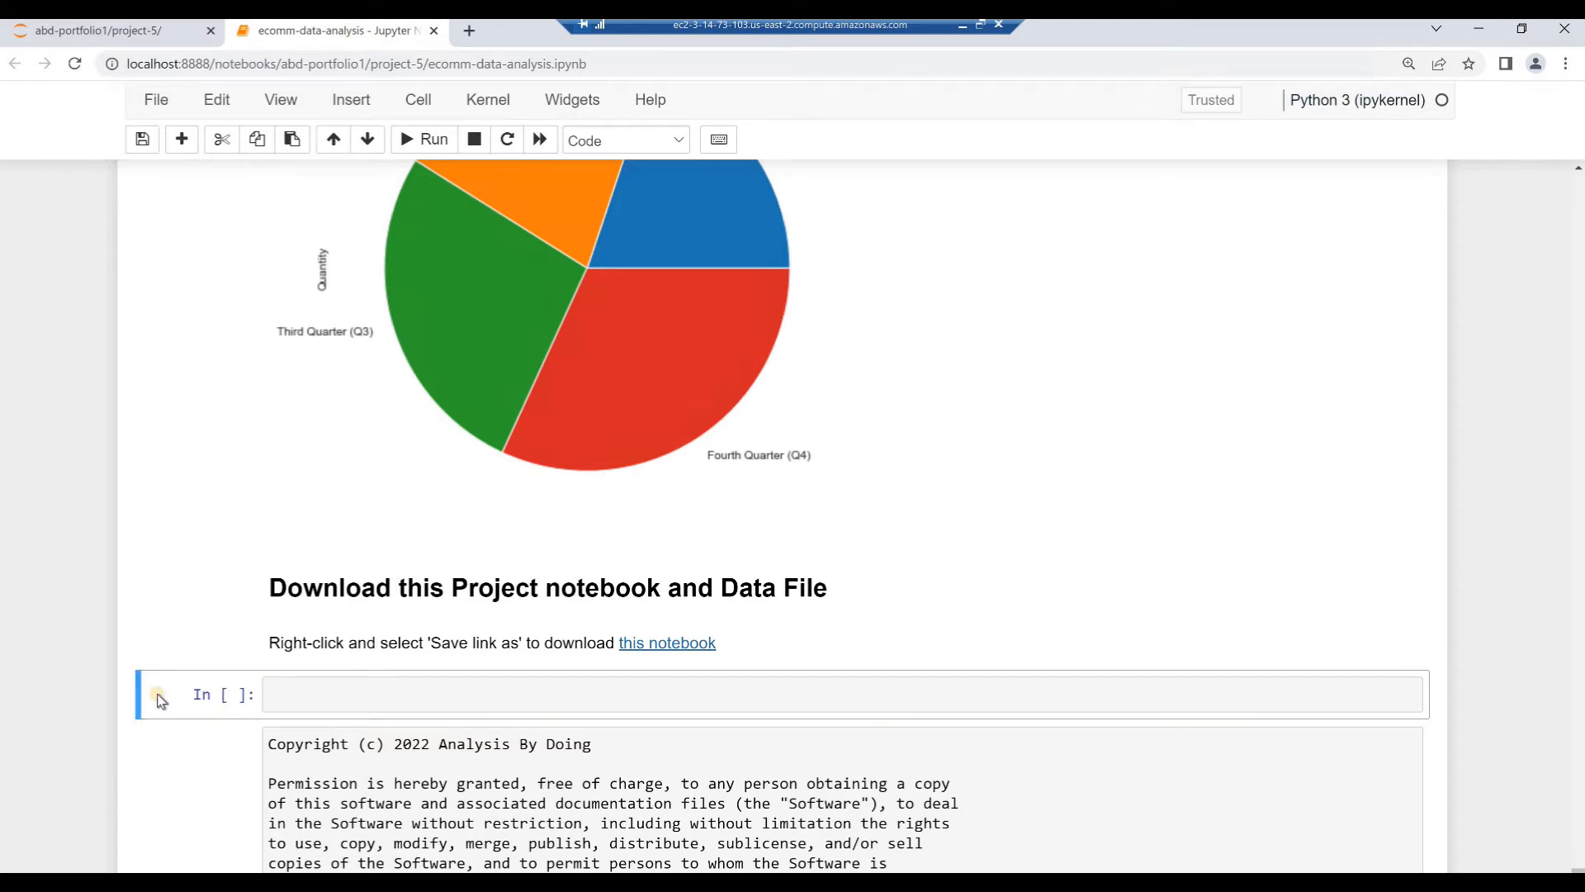
pyautogui.press('m')
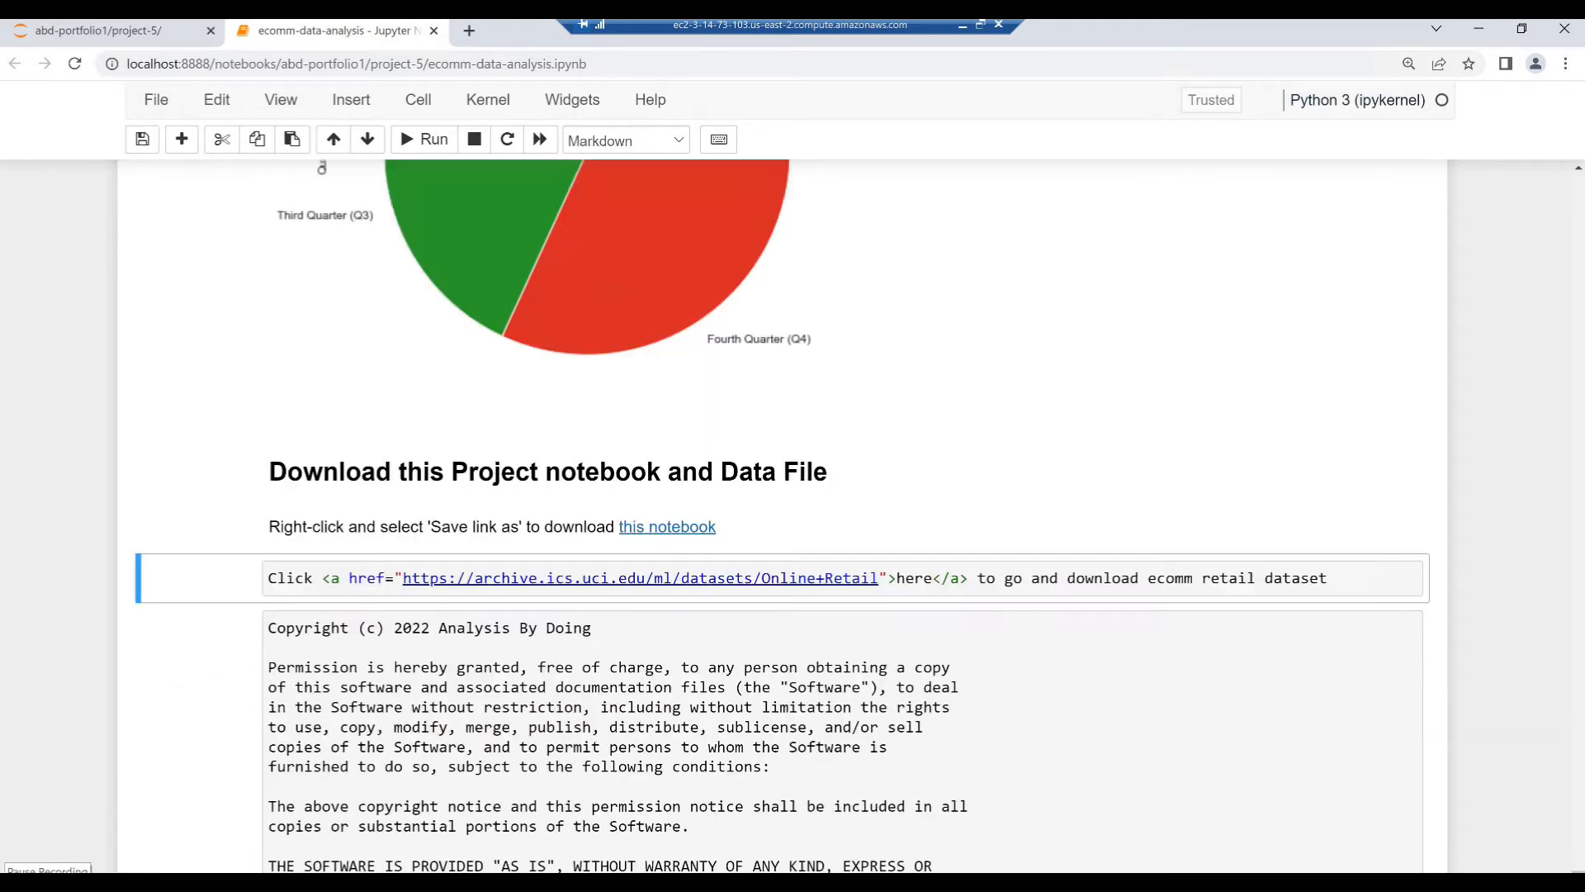
pyautogui.click(306, 579)
pyautogui.hotkey('ctrl', 's')
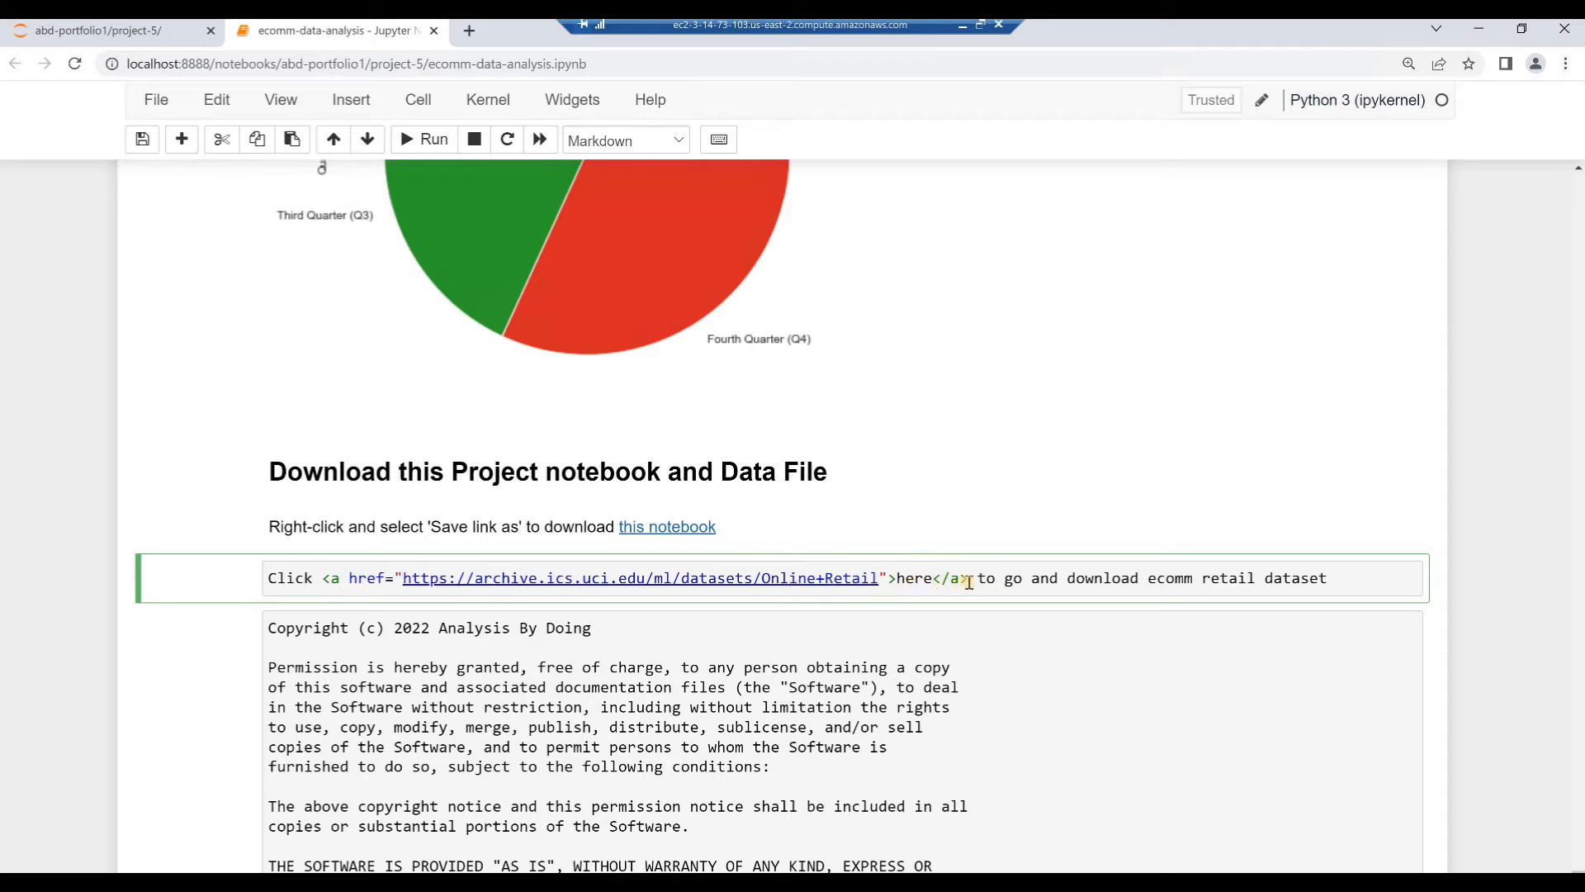
pyautogui.click(1346, 579)
pyautogui.hotkey('alt', 'Return')
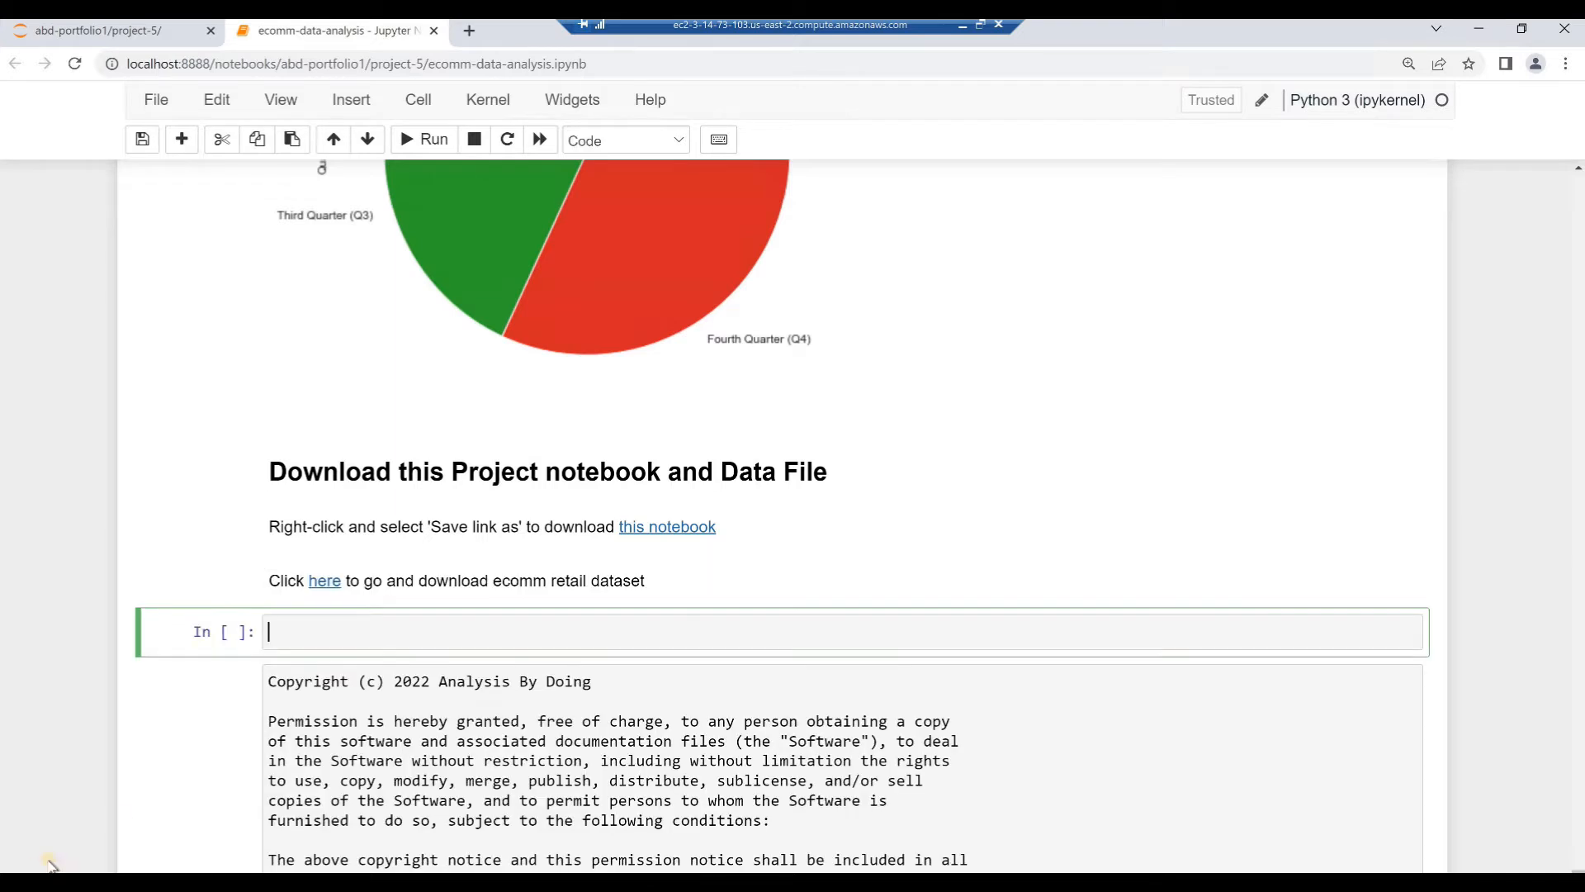
# Step: Delete the empty code cell between the dataset download line and the copyright notice
pyautogui.click(167, 635)
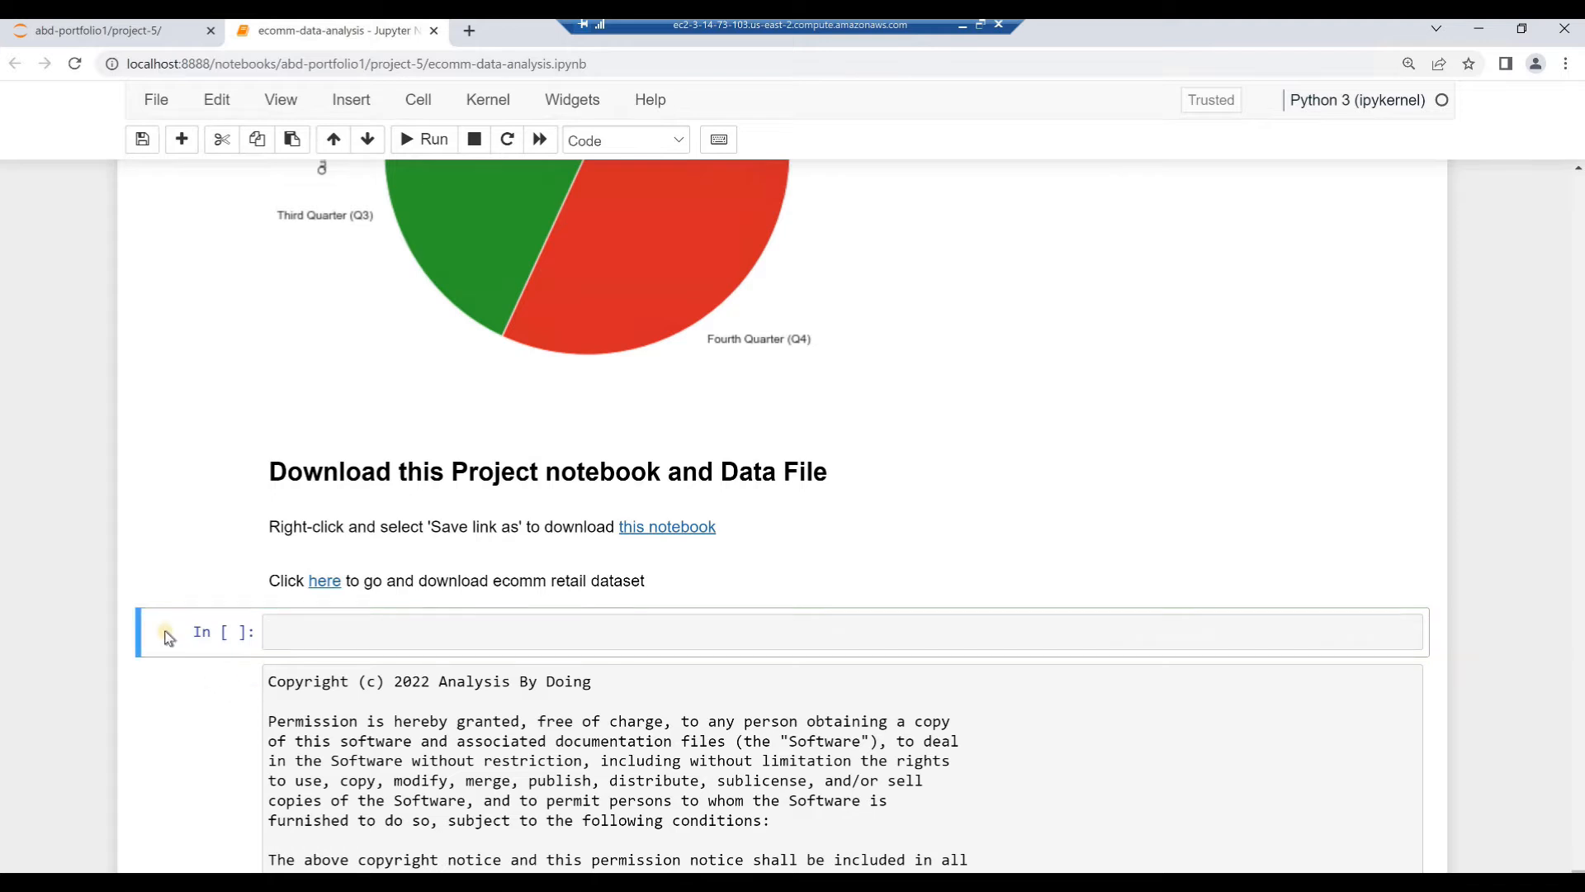
pyautogui.click(217, 101)
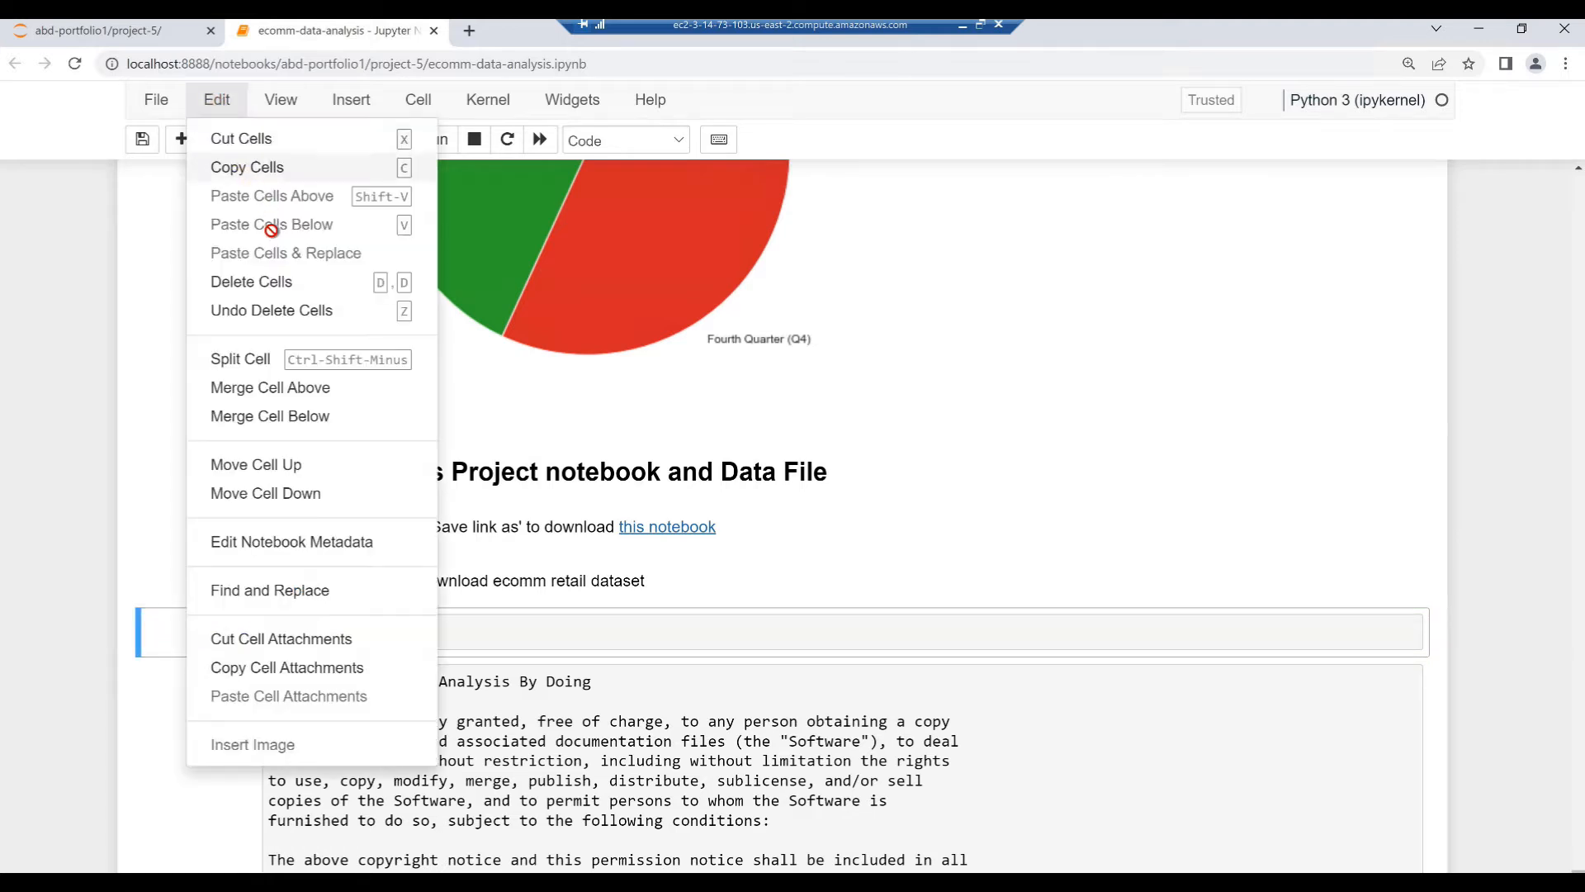
pyautogui.click(237, 283)
# Step: Delete the four empty code cells below the copyright notice at the end of the notebook
pyautogui.scroll(-3, 172, 578)
pyautogui.click(172, 766)
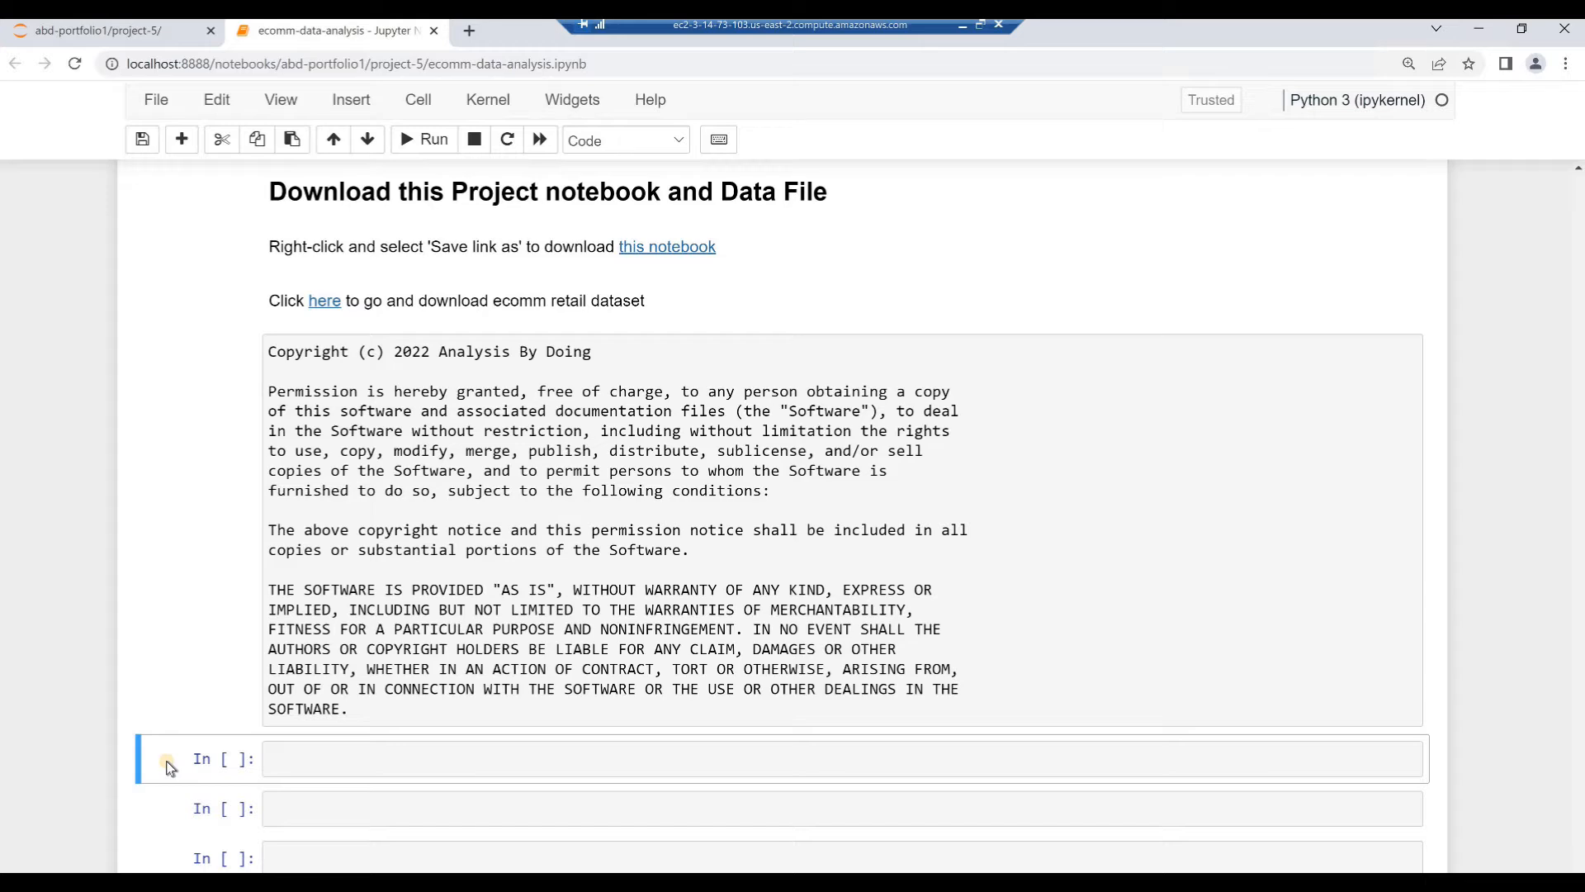
pyautogui.scroll(-2, 169, 767)
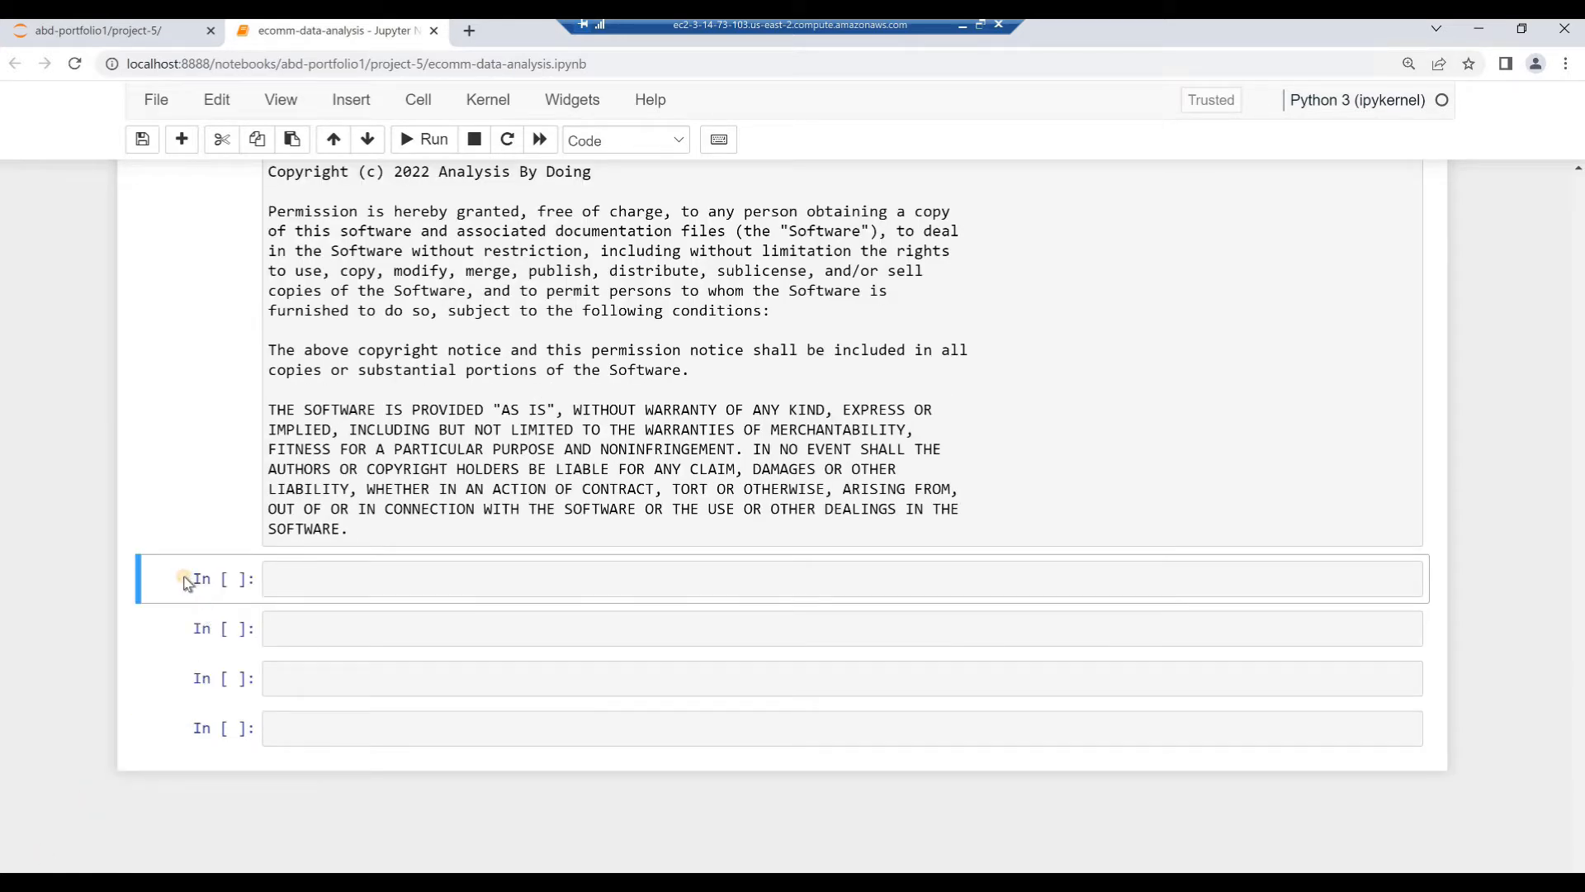
pyautogui.press('d')
pyautogui.press('d')
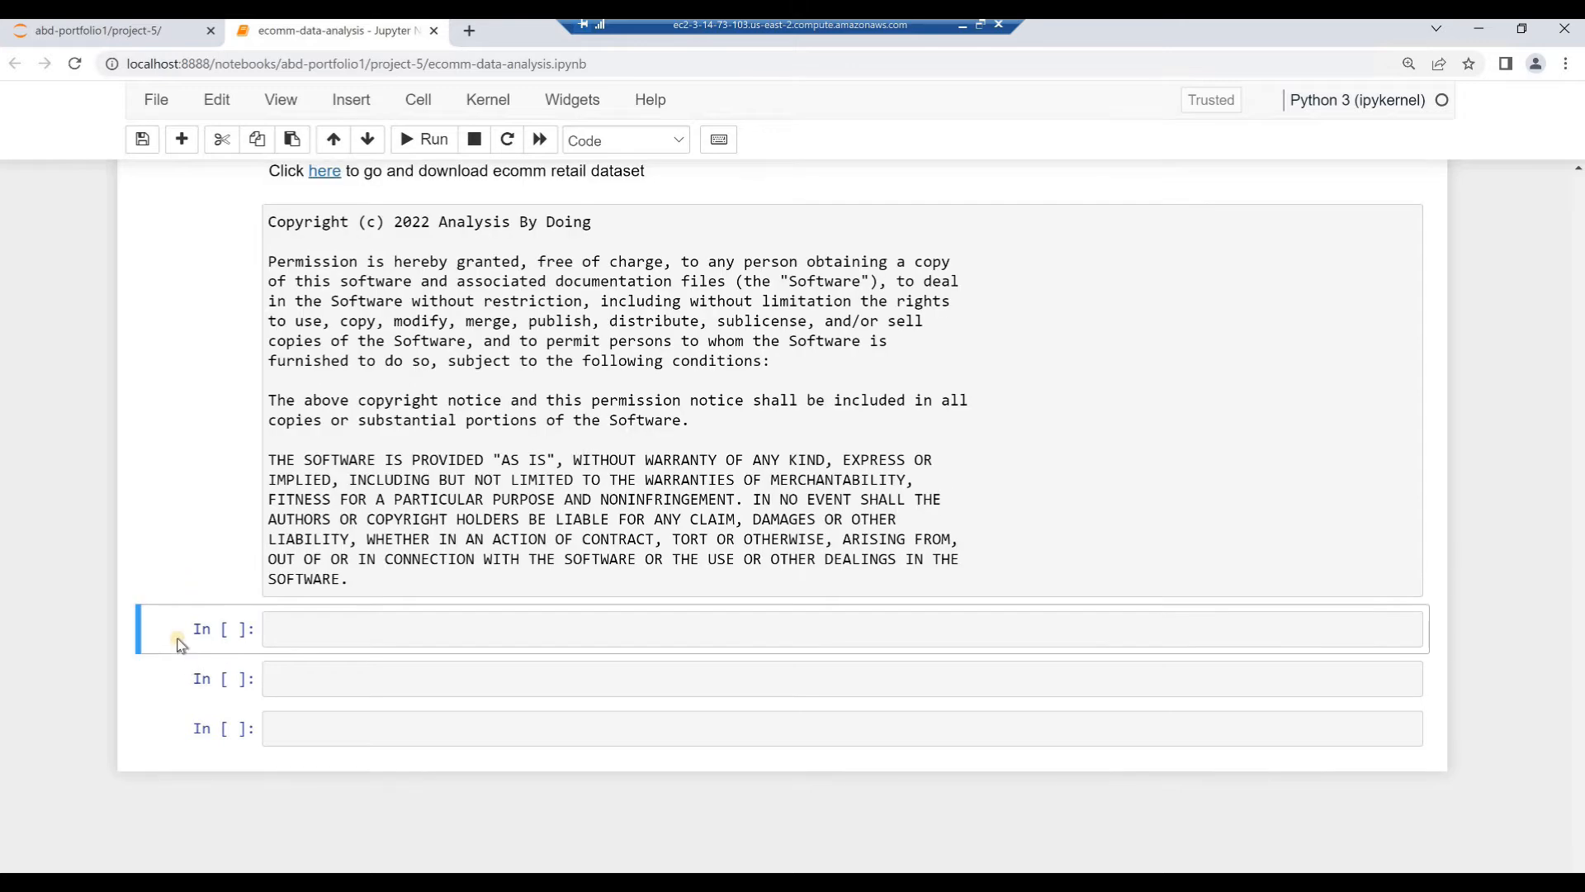
pyautogui.press('d')
pyautogui.press('d')
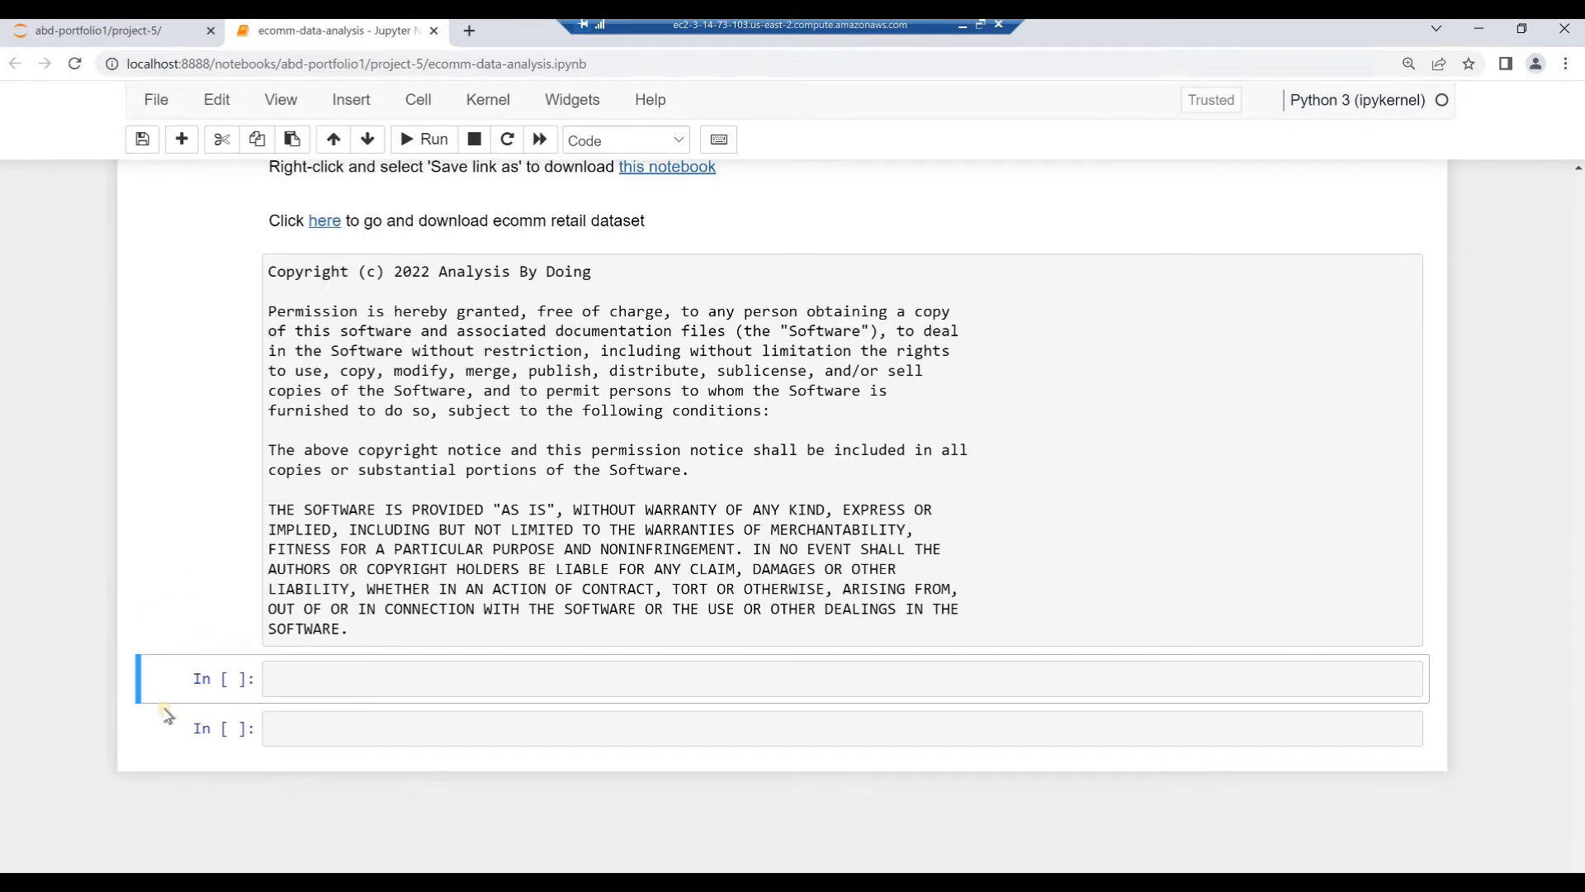
pyautogui.press('d')
pyautogui.press('d')
pyautogui.press('d')
pyautogui.press('d')
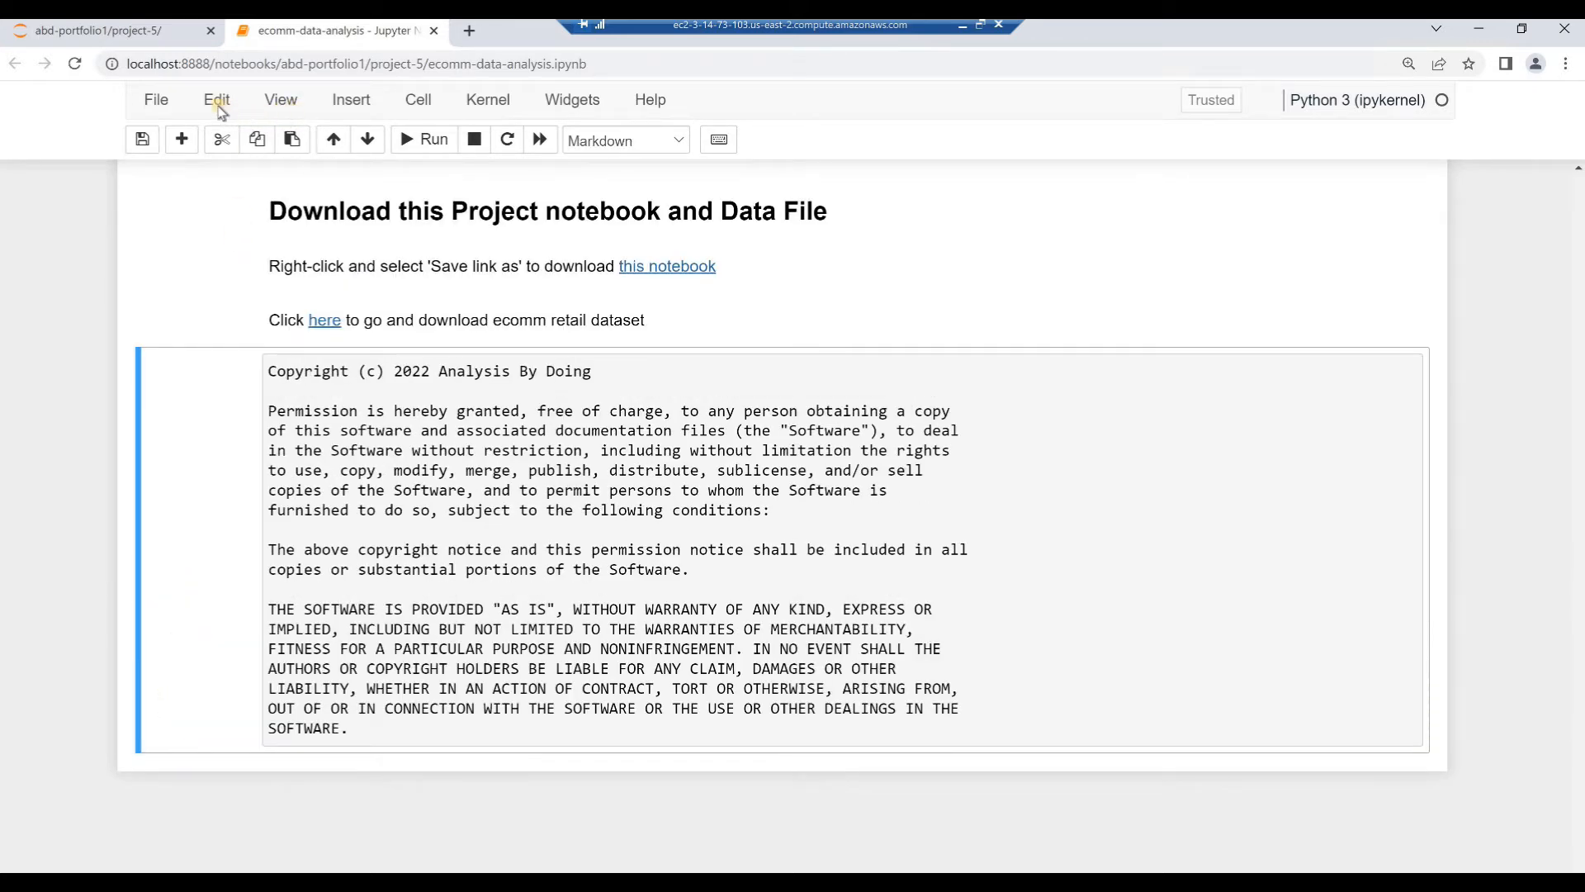
# Step: Restart the kernel and re-run all cells of the notebook
pyautogui.click(479, 100)
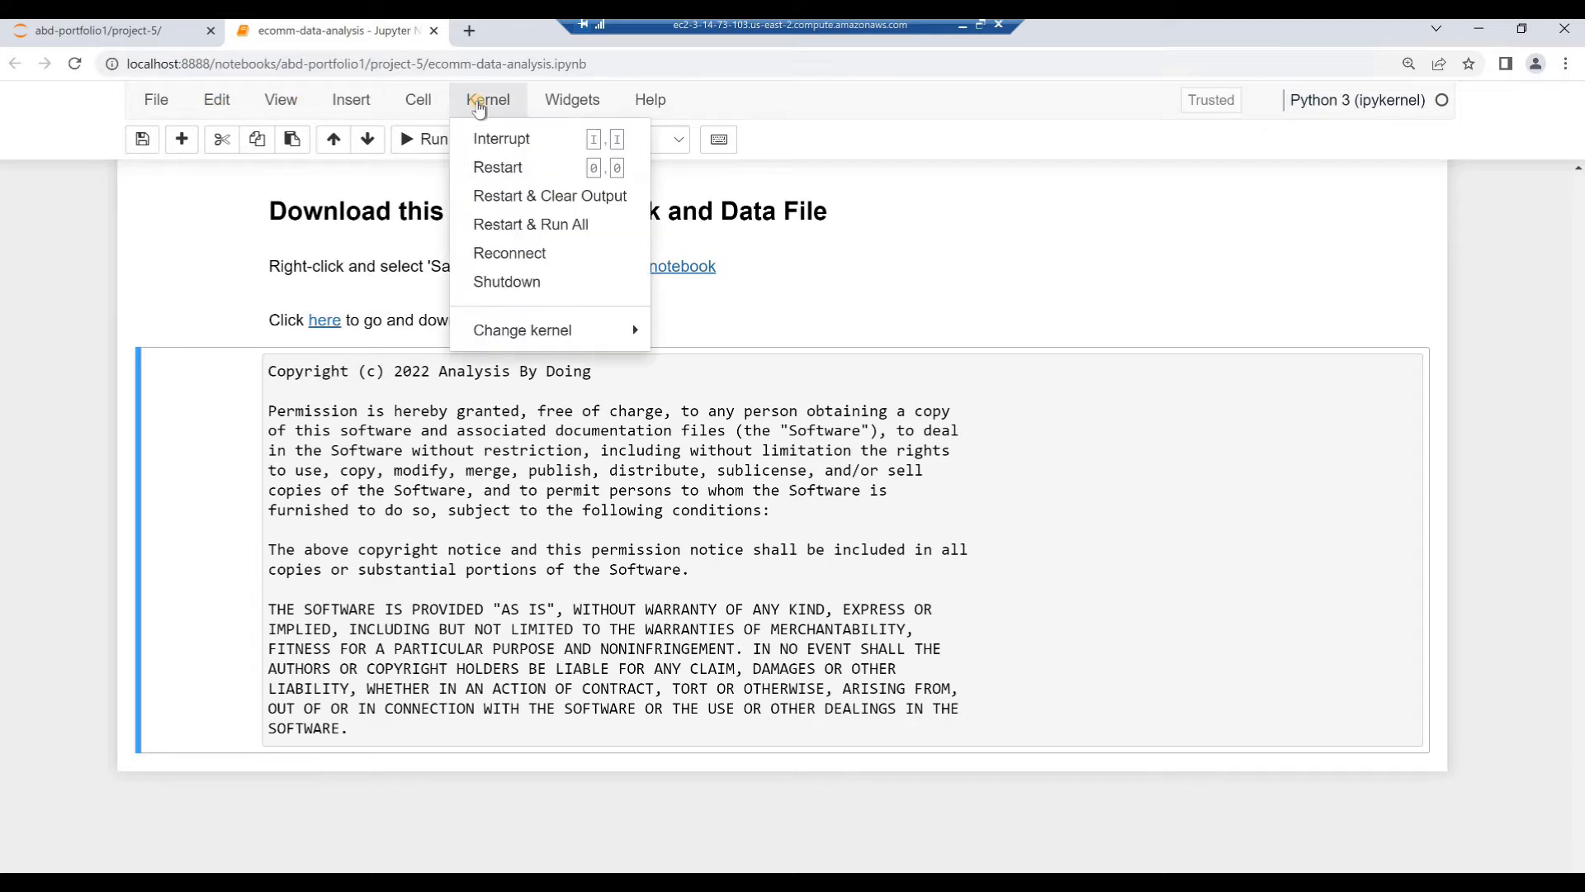
pyautogui.click(502, 225)
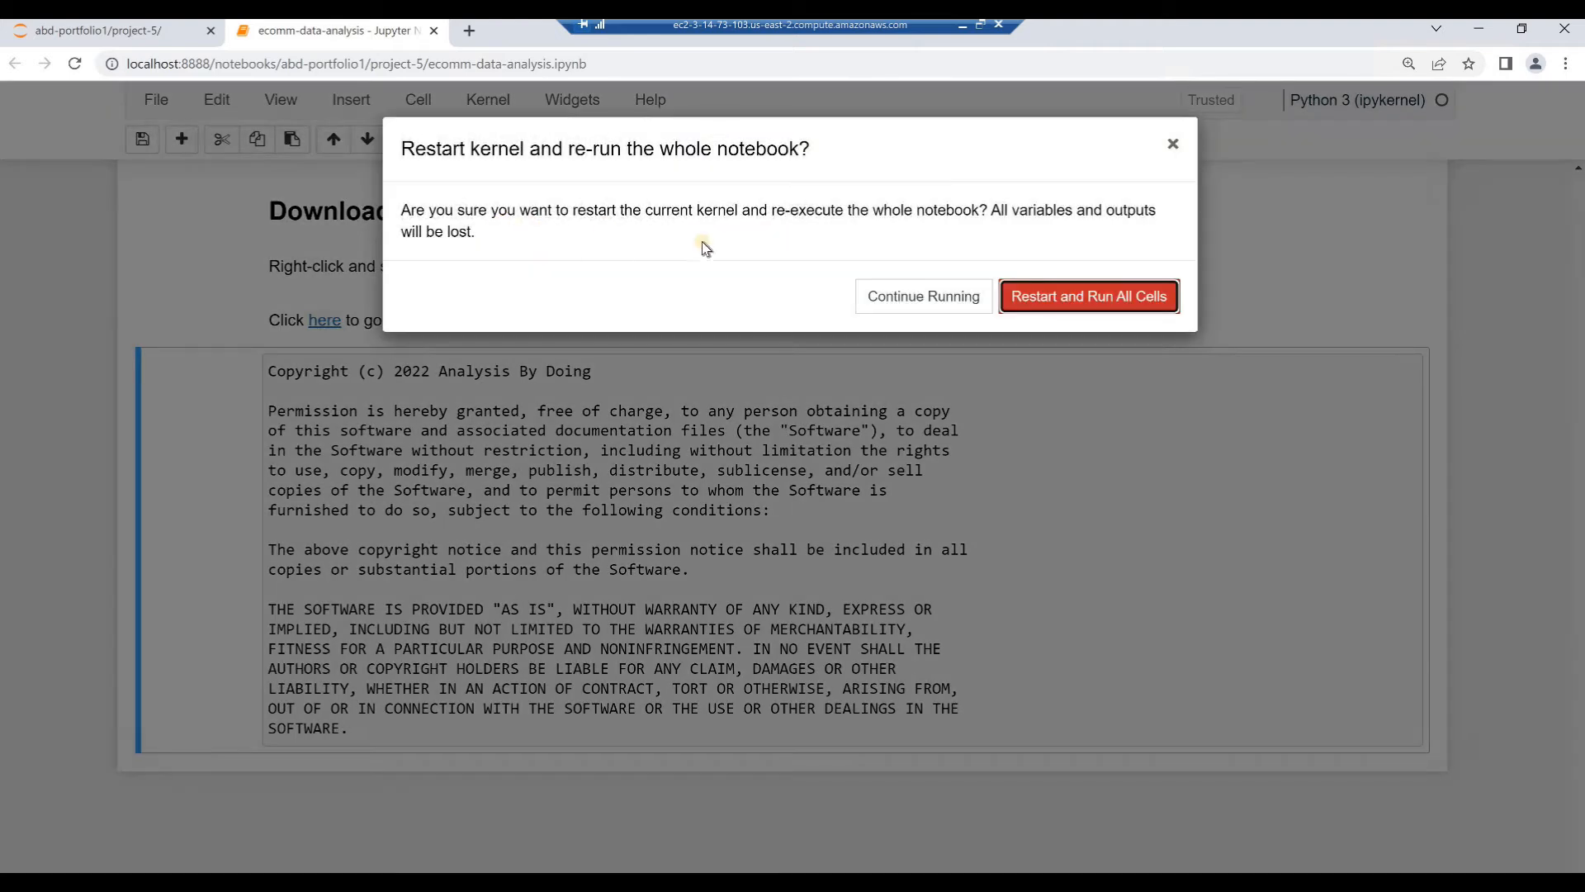
pyautogui.click(1034, 293)
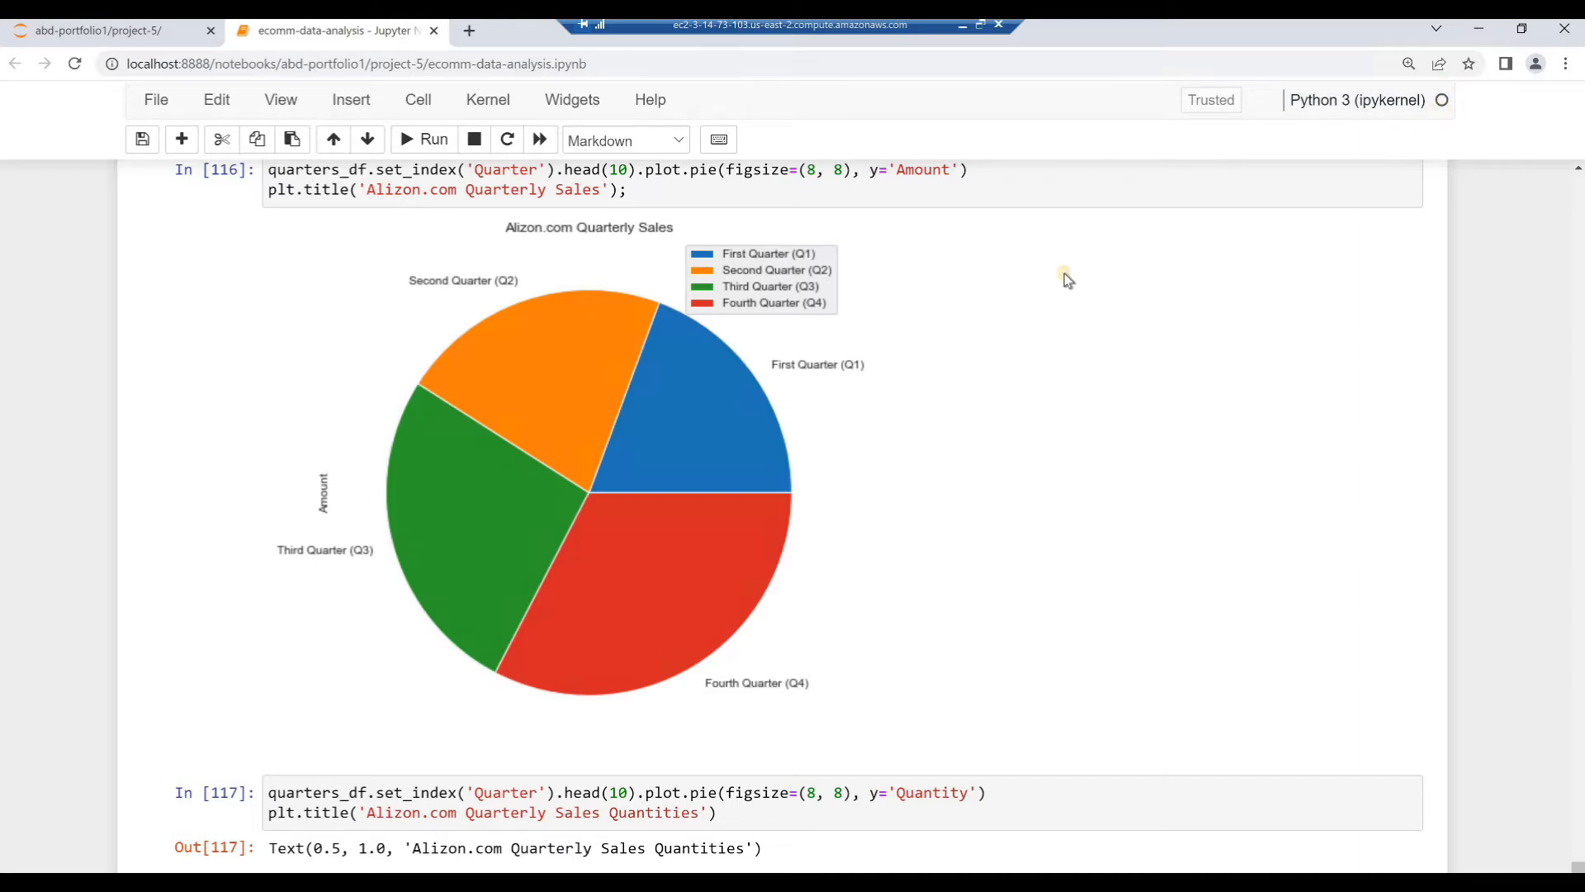
# Step: Review the re-run outputs from the quarterly pie charts back up to the notebook's title banner
pyautogui.click(188, 591)
pyautogui.scroll(5, 188, 591)
pyautogui.scroll(3, 190, 596)
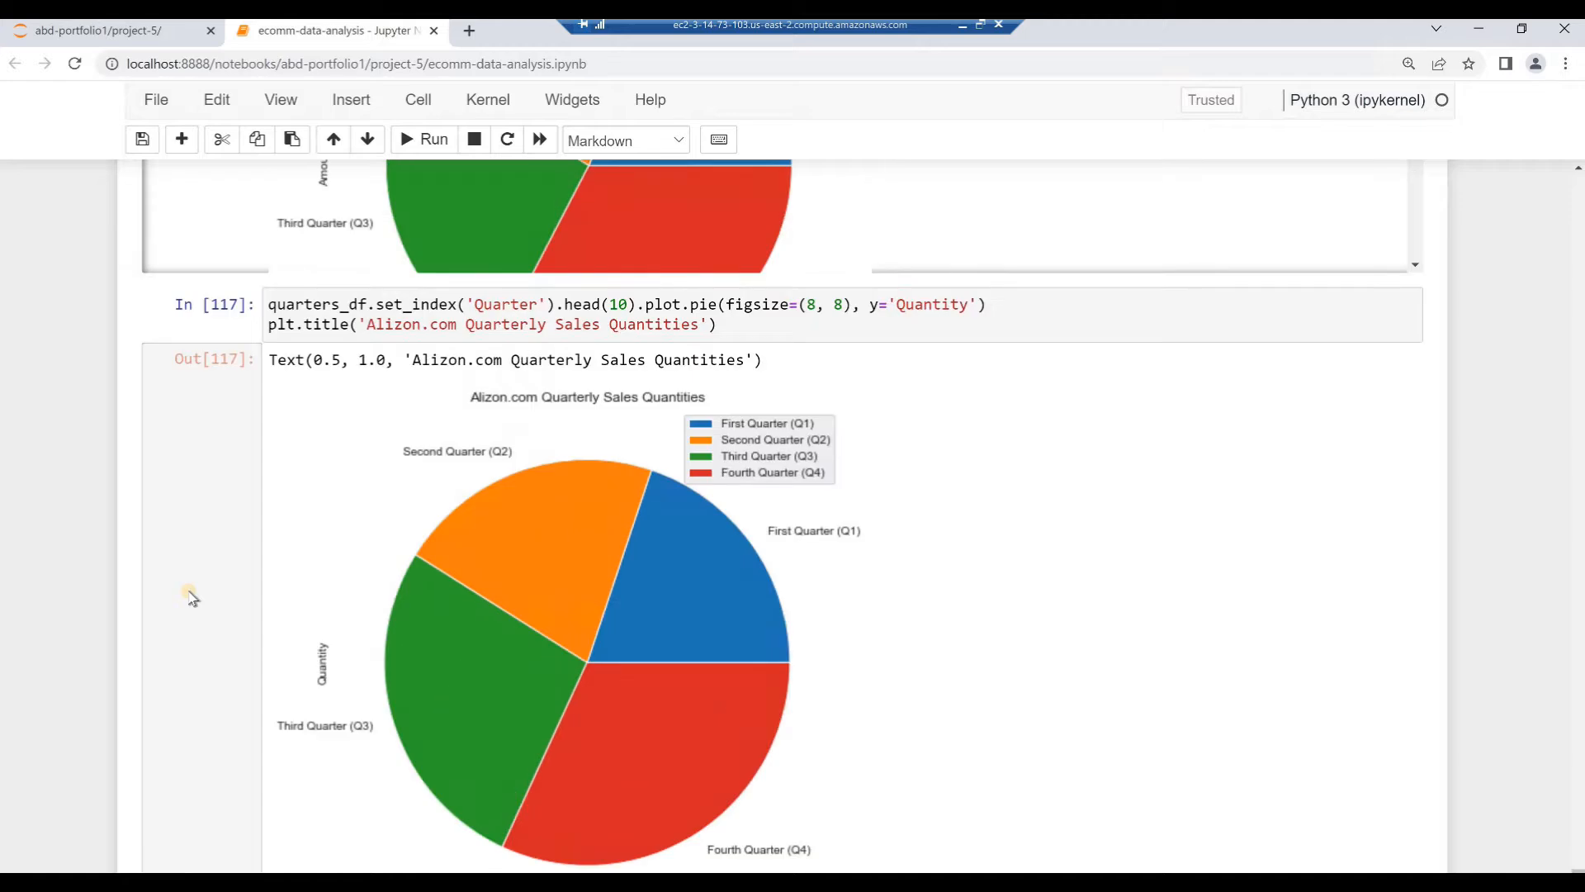
pyautogui.scroll(5, 190, 596)
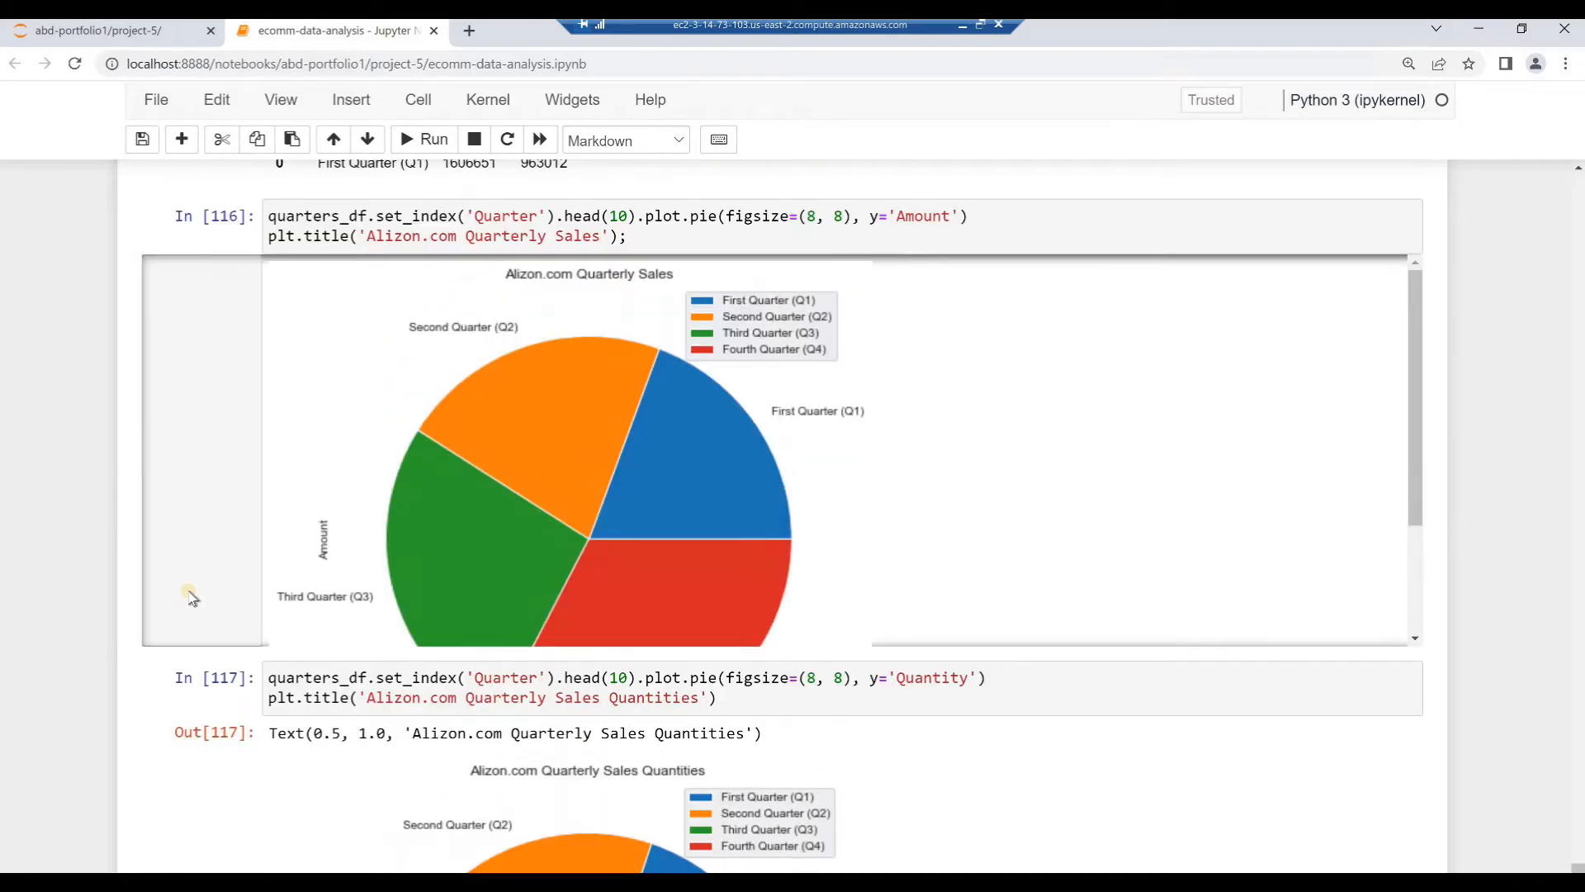
pyautogui.scroll(3, 190, 596)
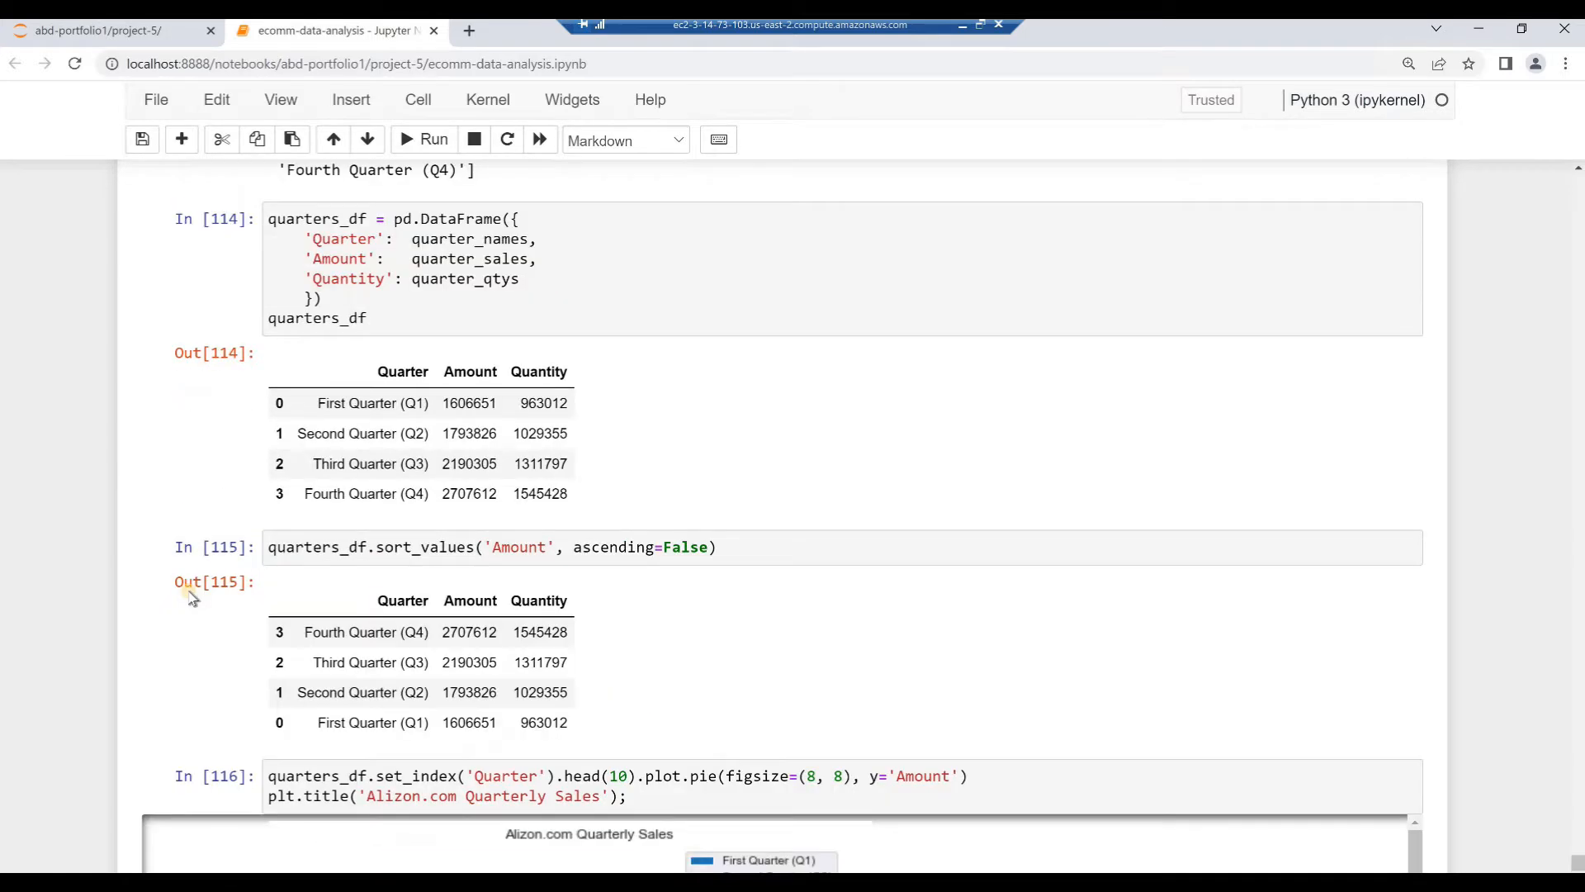
pyautogui.scroll(9, 190, 596)
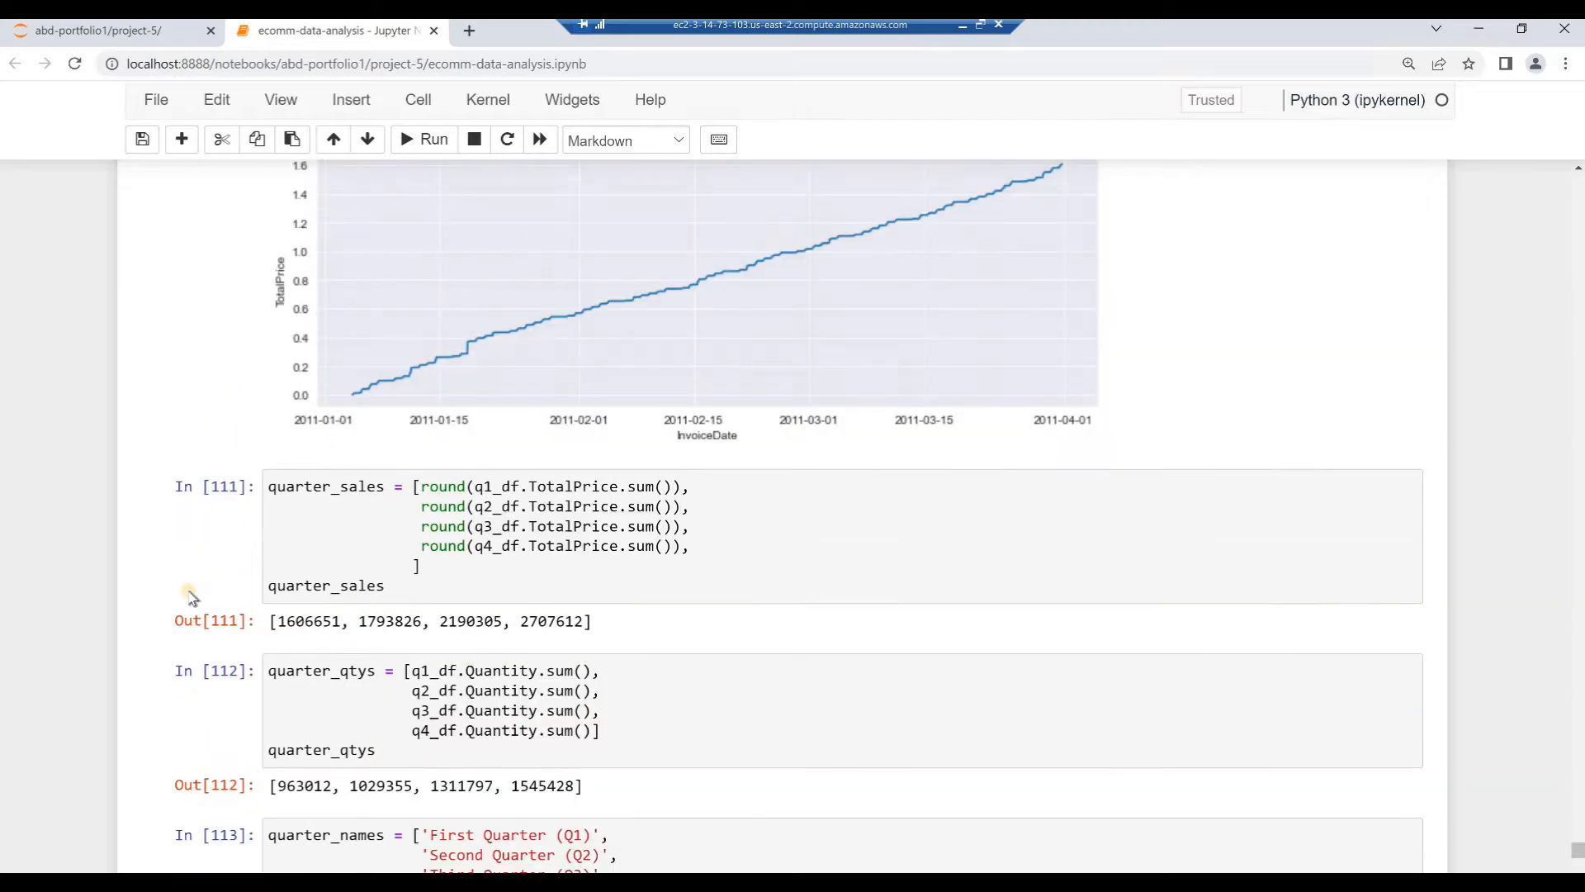
pyautogui.scroll(3, 190, 596)
pyautogui.scroll(15, 190, 596)
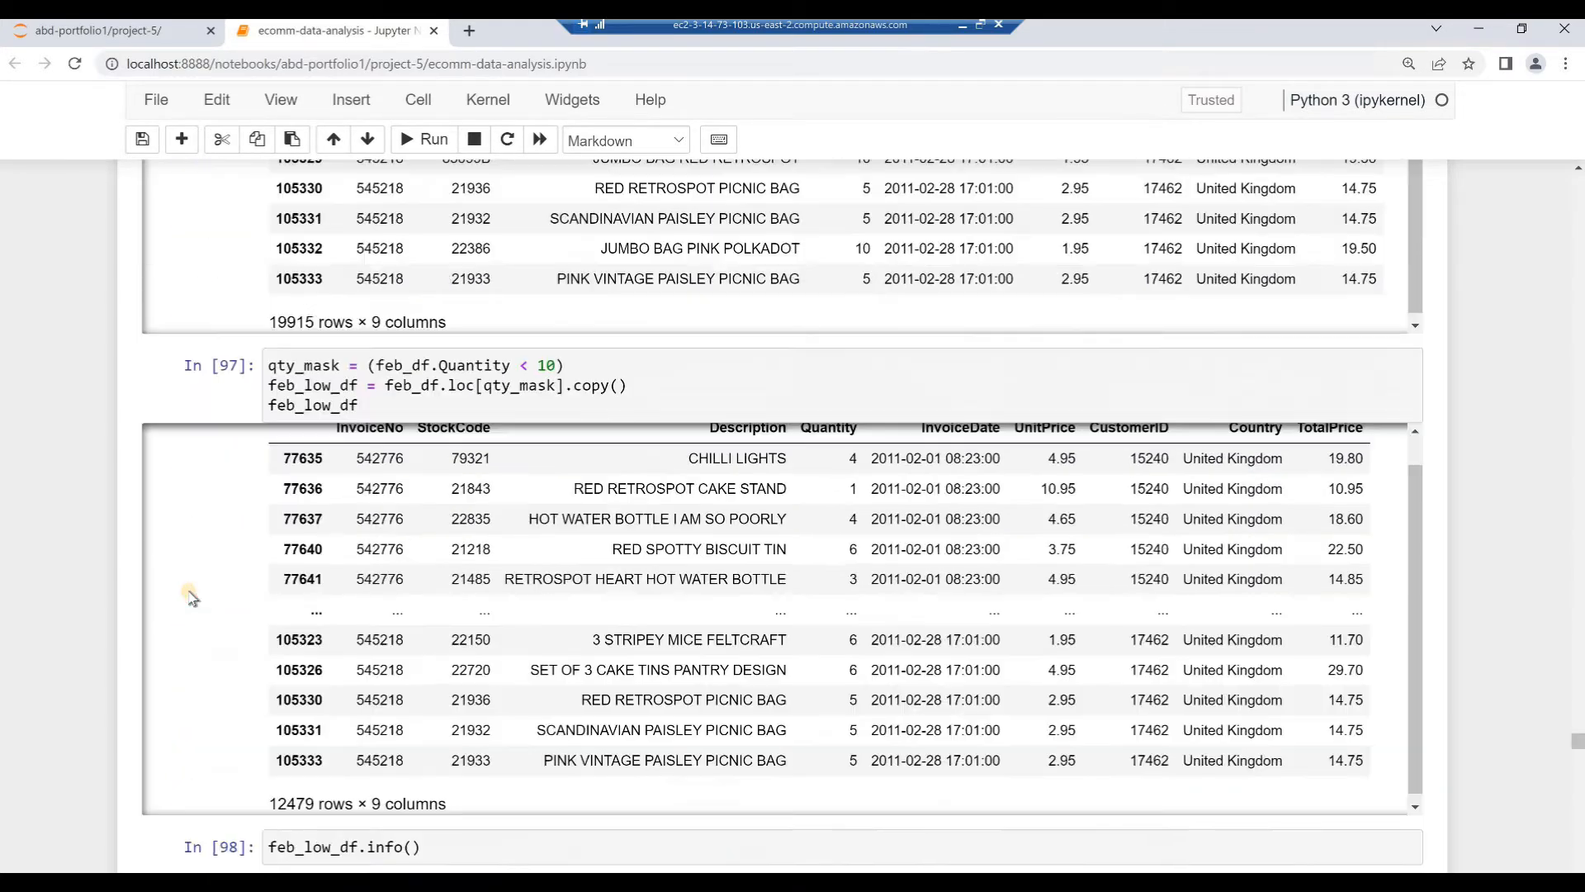
pyautogui.scroll(18, 190, 596)
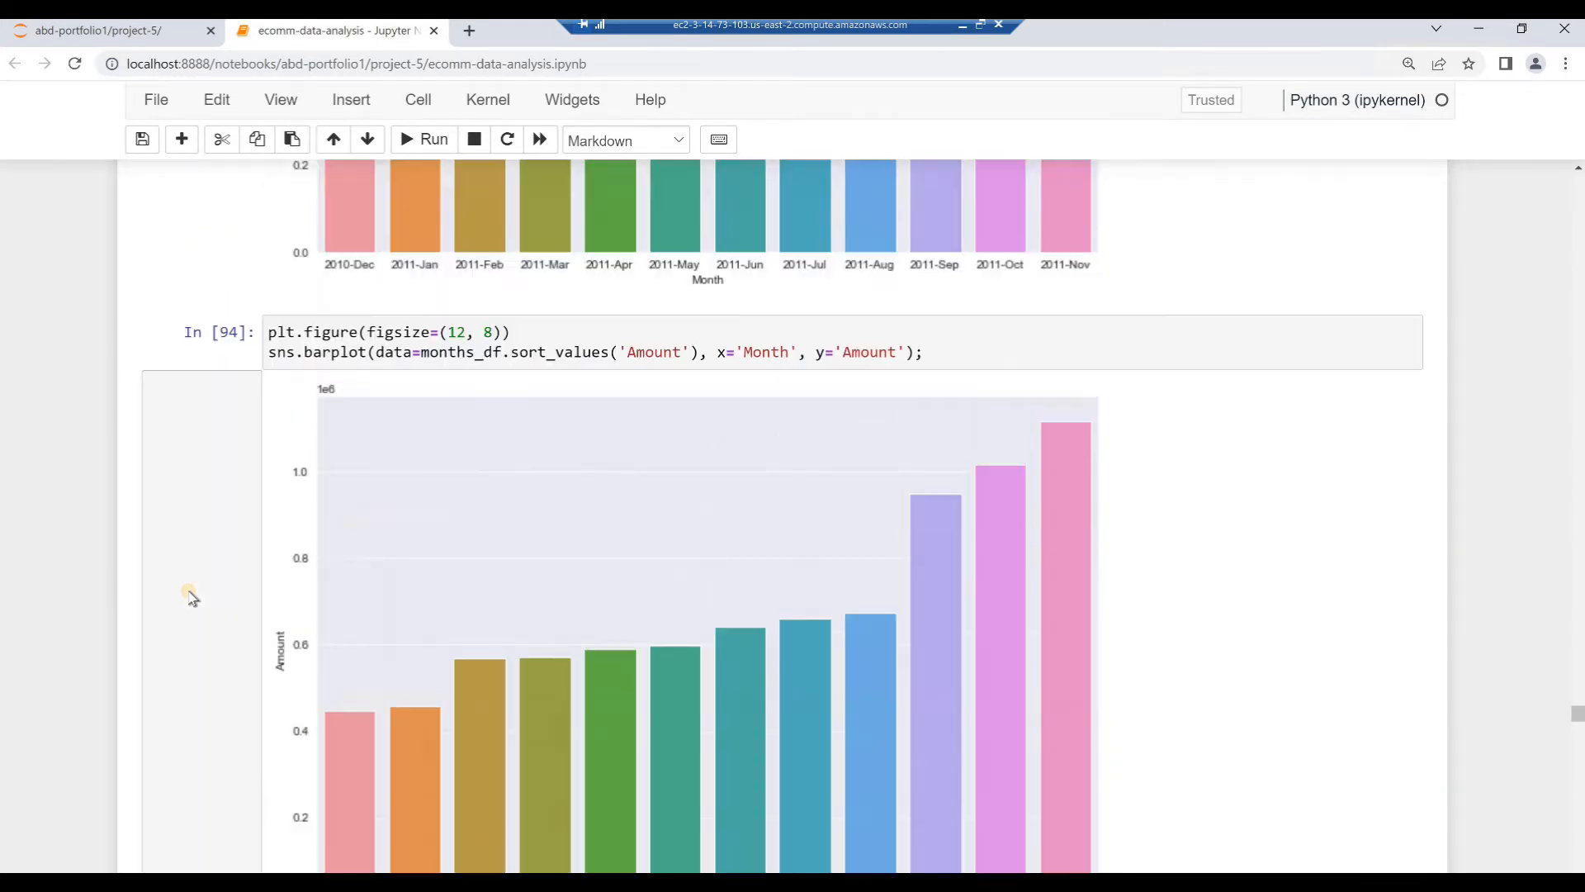
pyautogui.scroll(20, 189, 596)
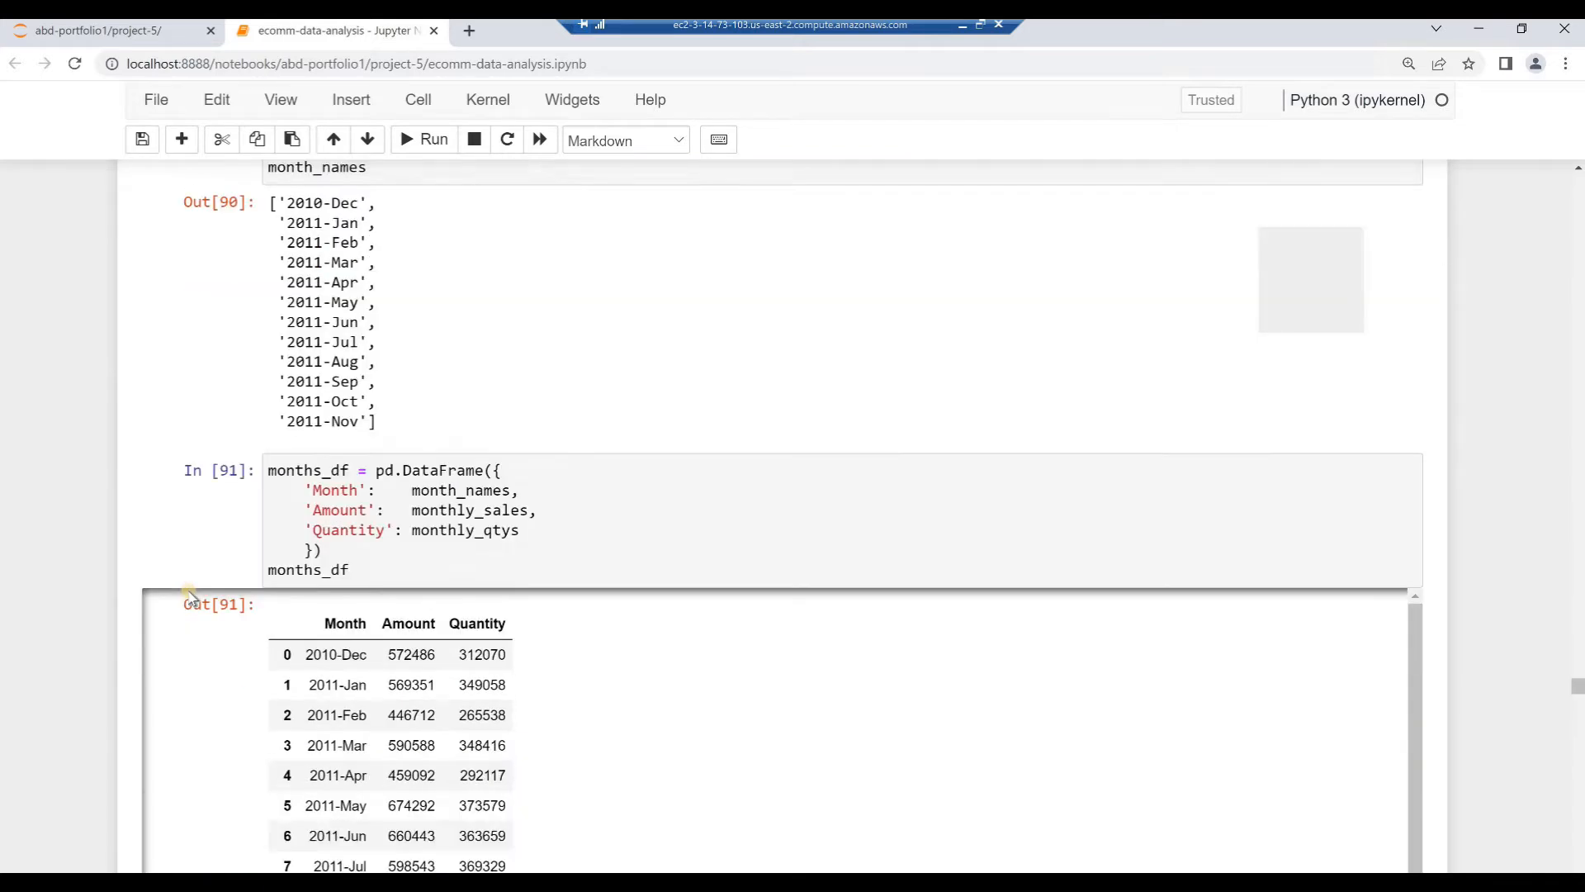
pyautogui.scroll(20, 329, 548)
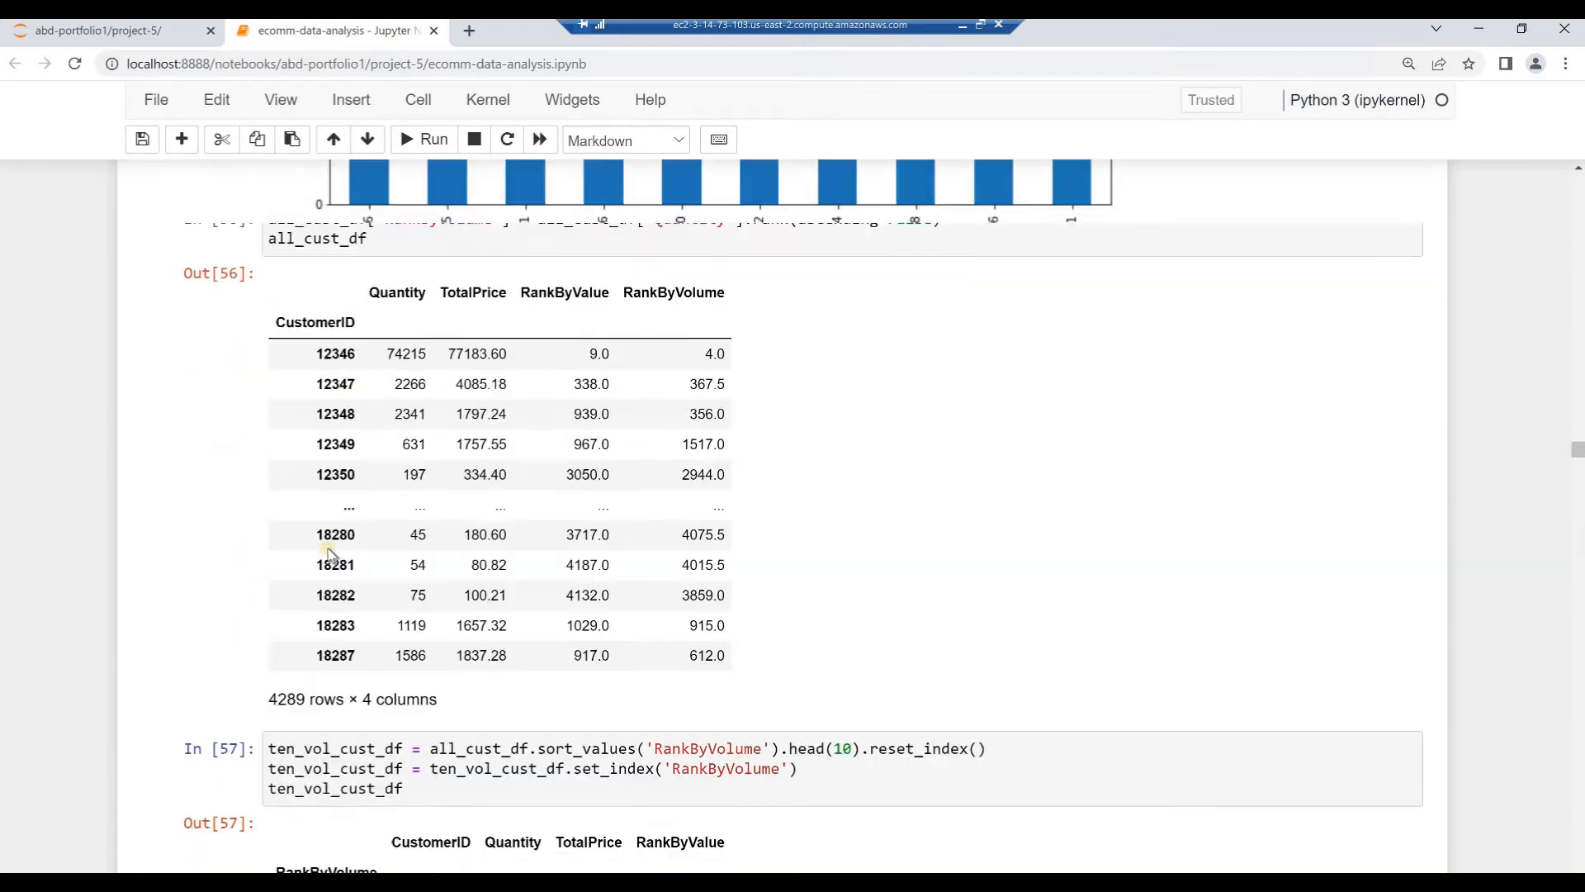
pyautogui.scroll(20, 329, 549)
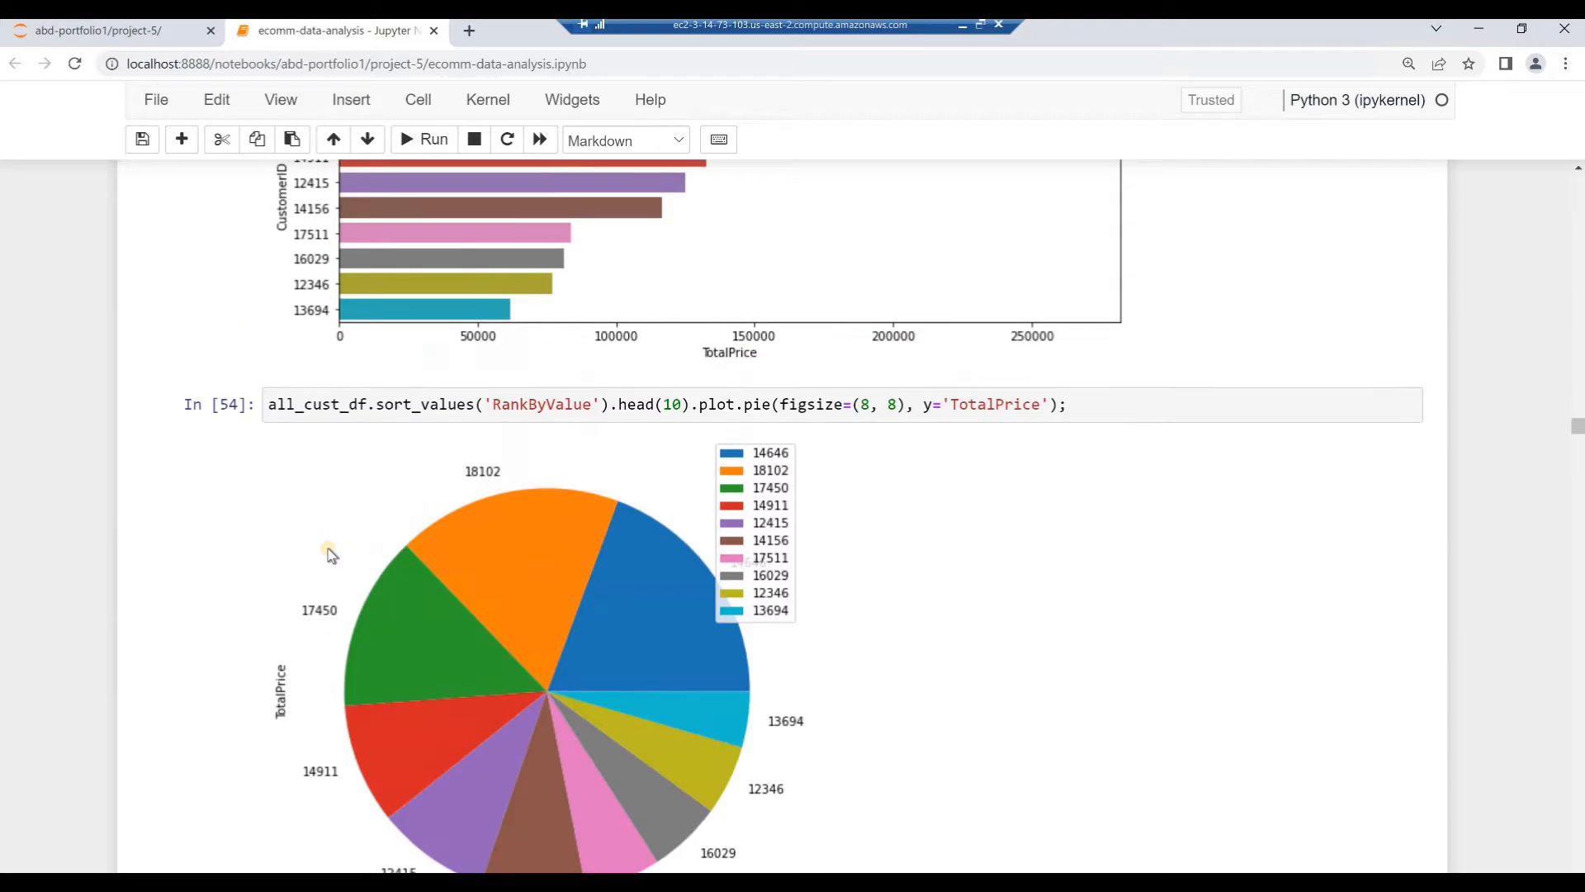
pyautogui.scroll(20, 328, 548)
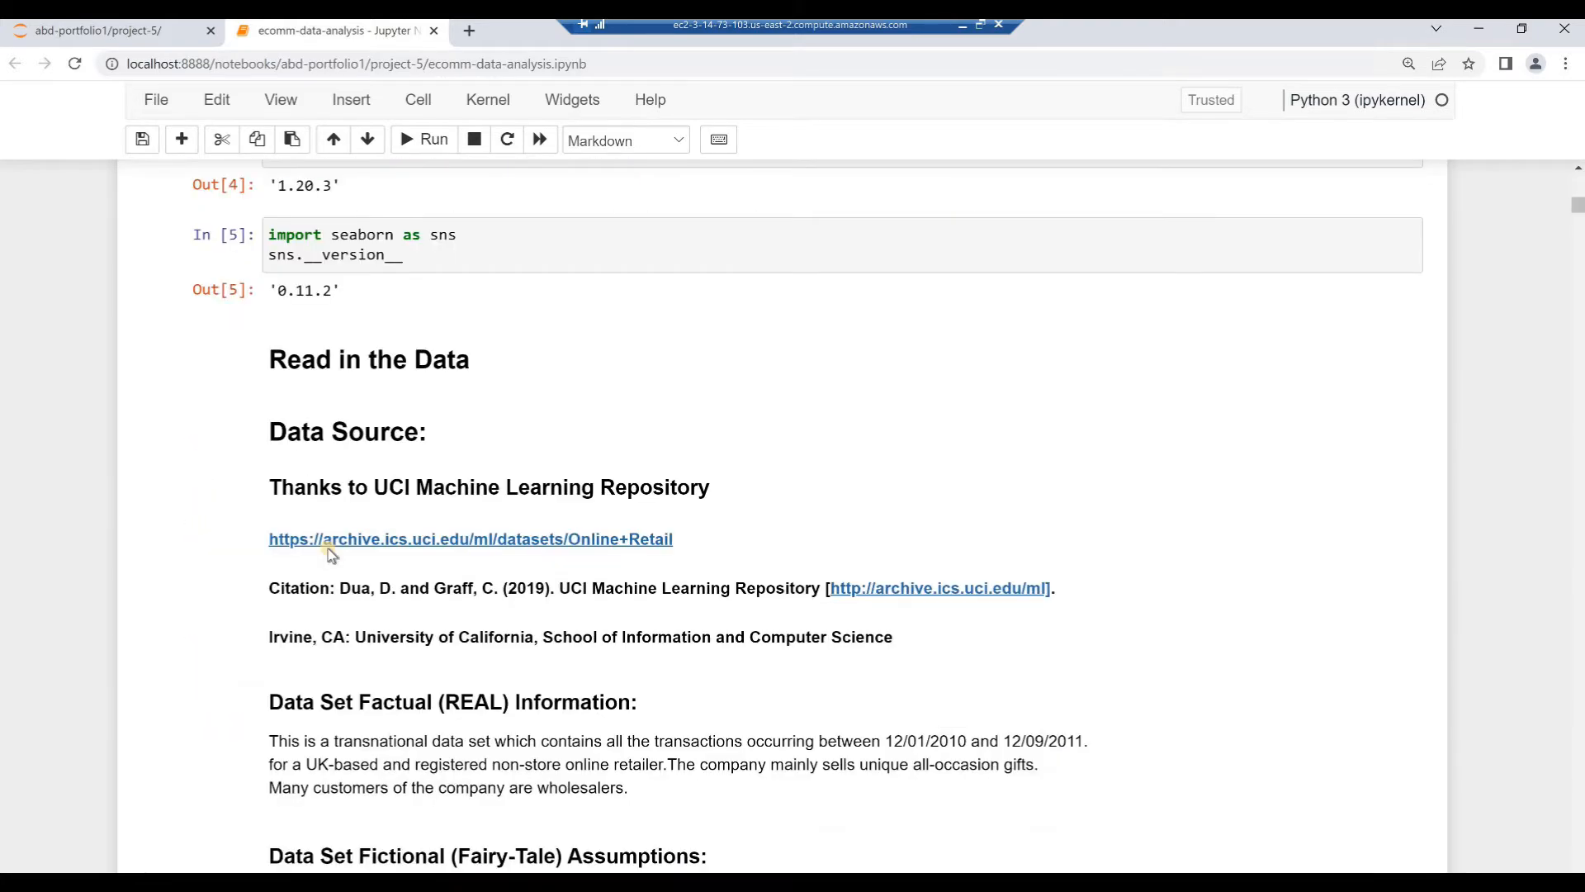
pyautogui.scroll(6, 329, 548)
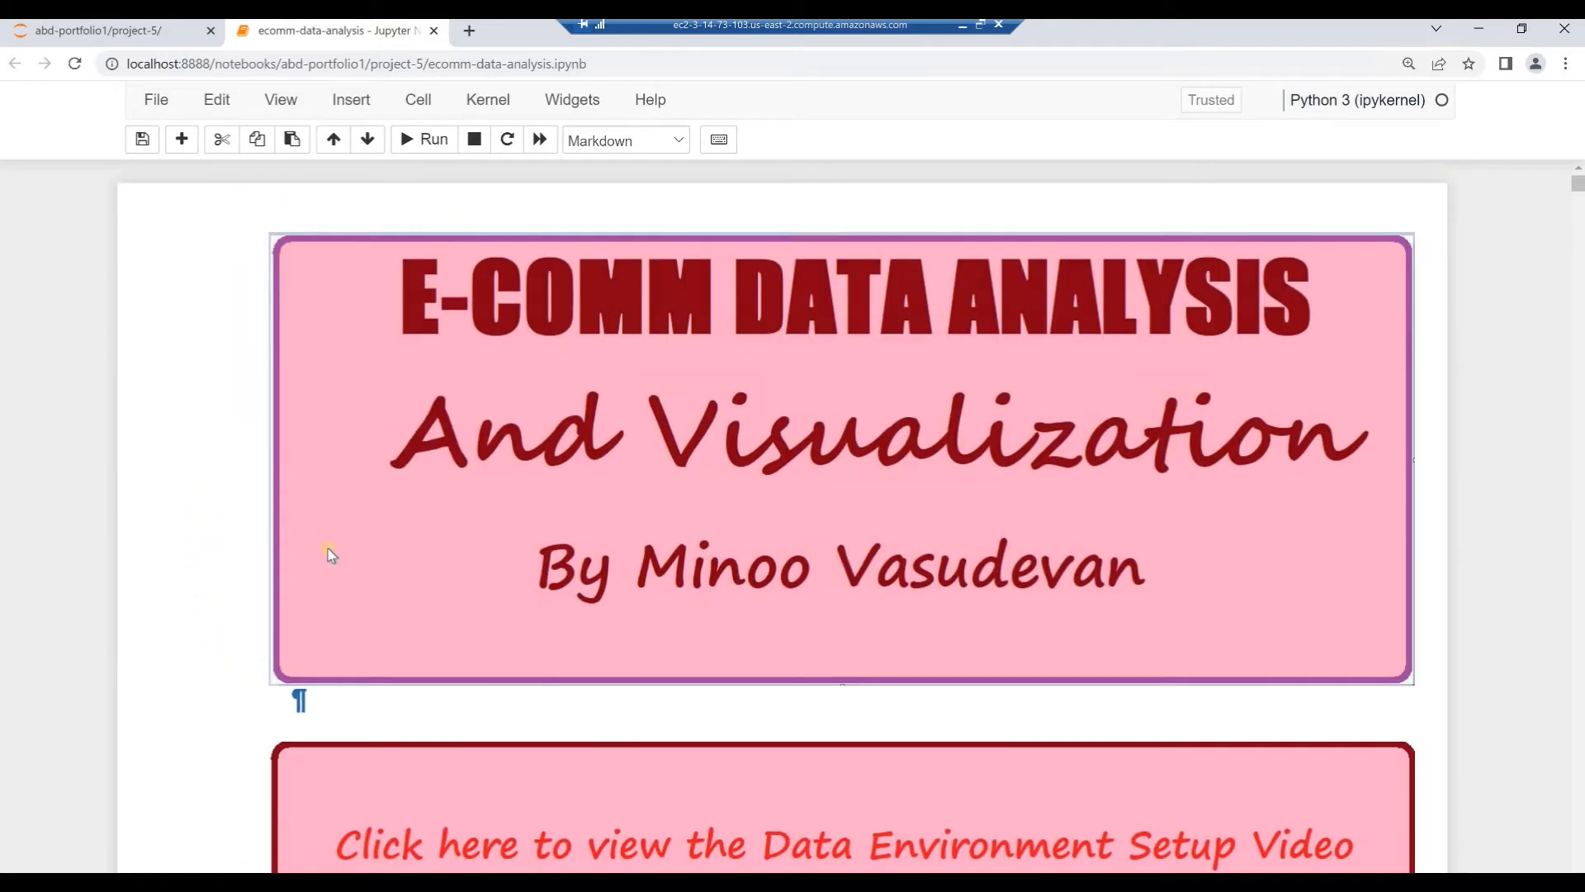
# Step: Insert a code cell below the quantities pie chart, run !conda list in it and look through the package list
pyautogui.scroll(-1, 162, 662)
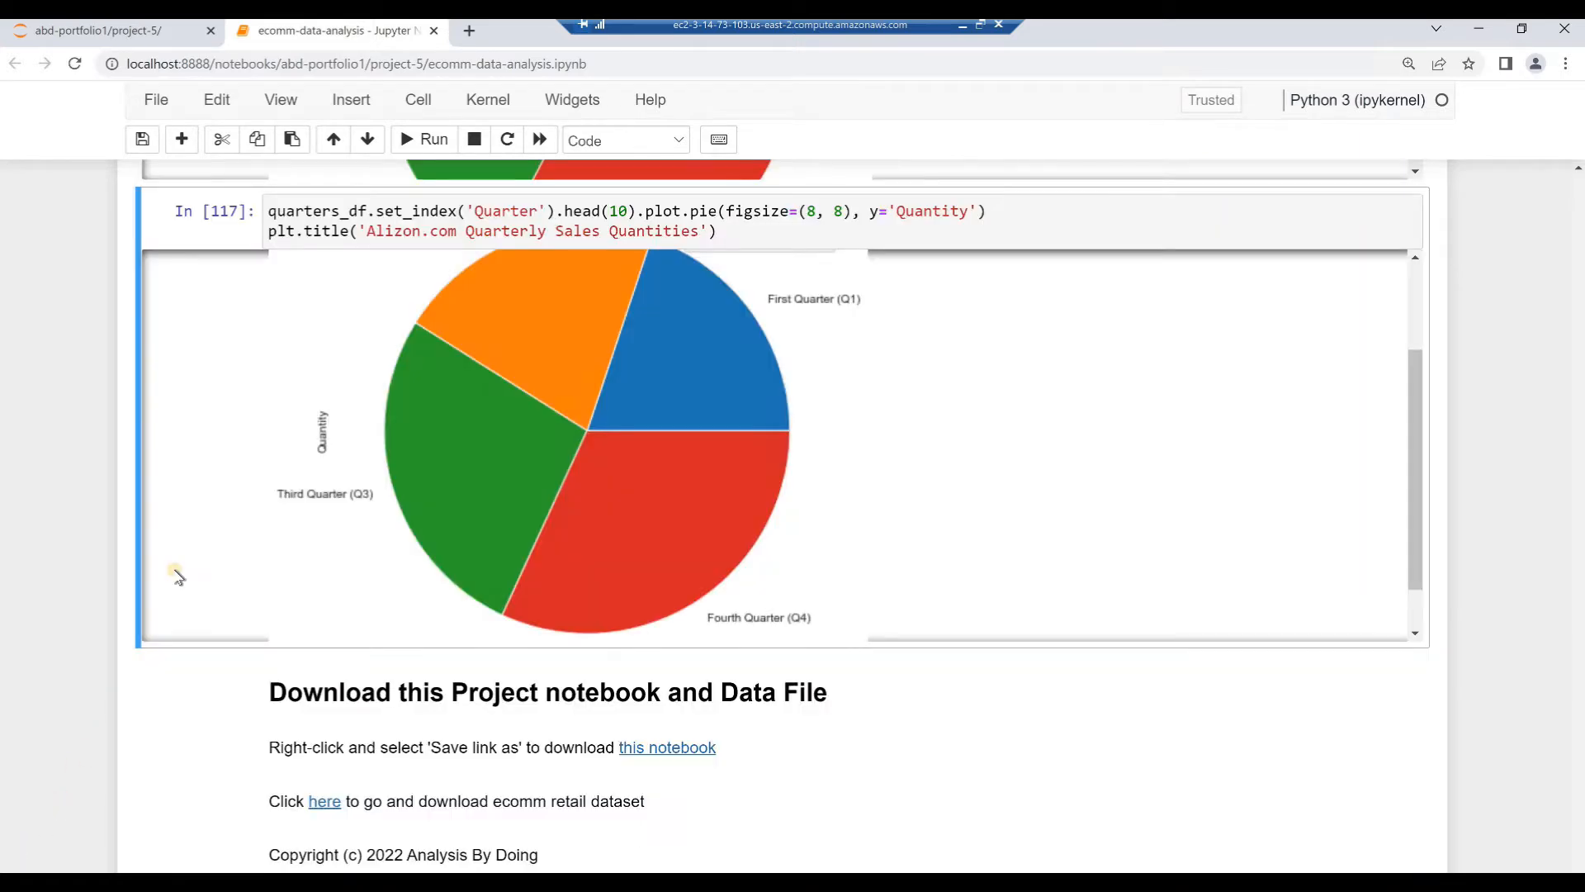
pyautogui.click(176, 575)
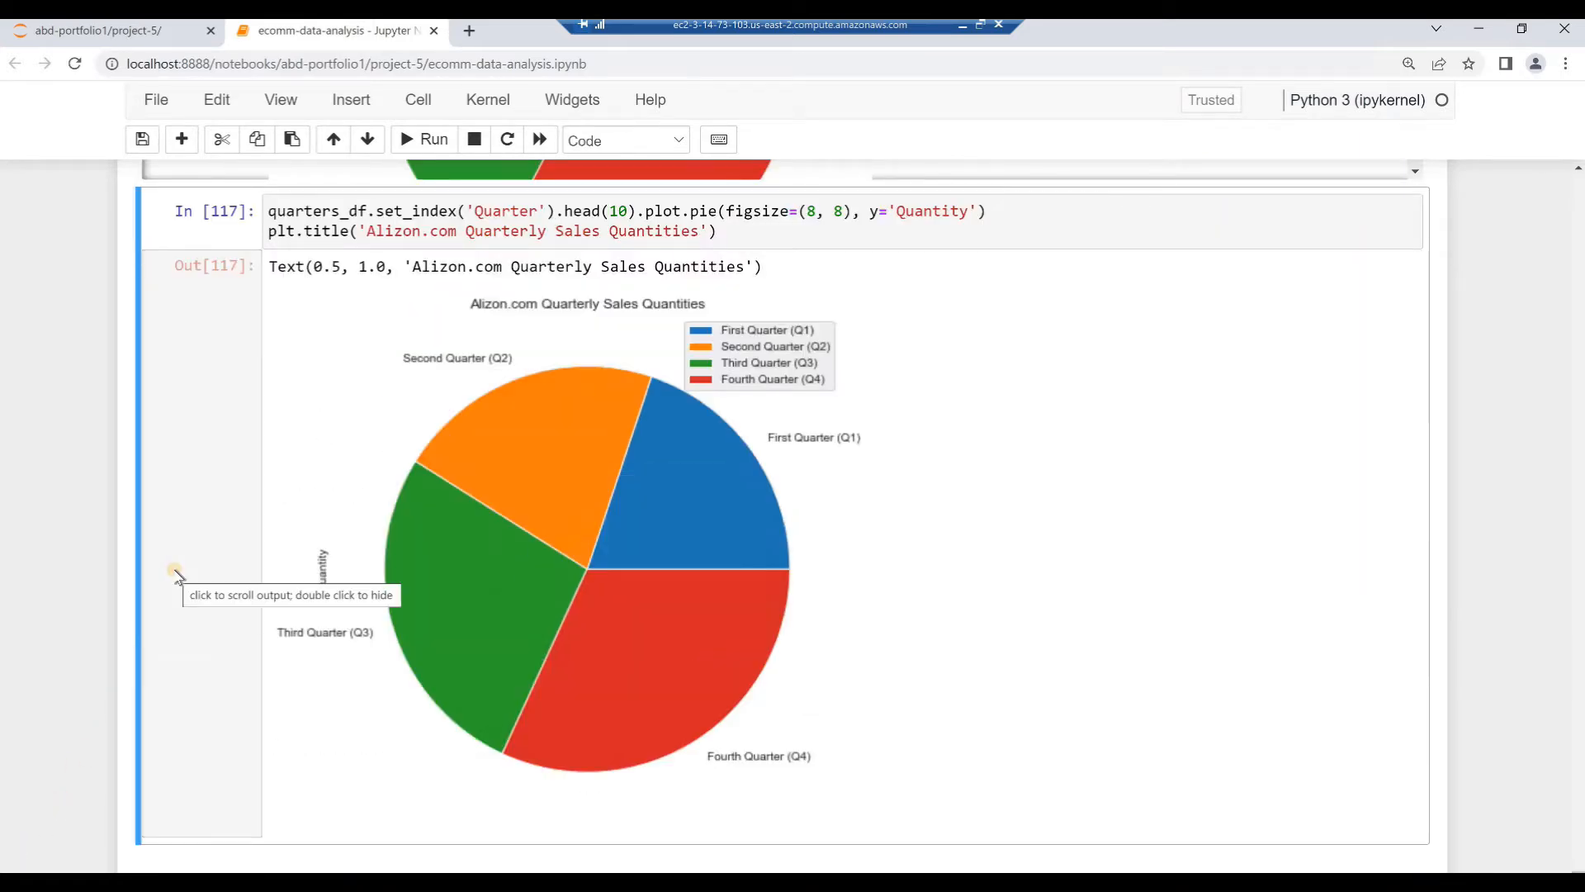
pyautogui.press('b')
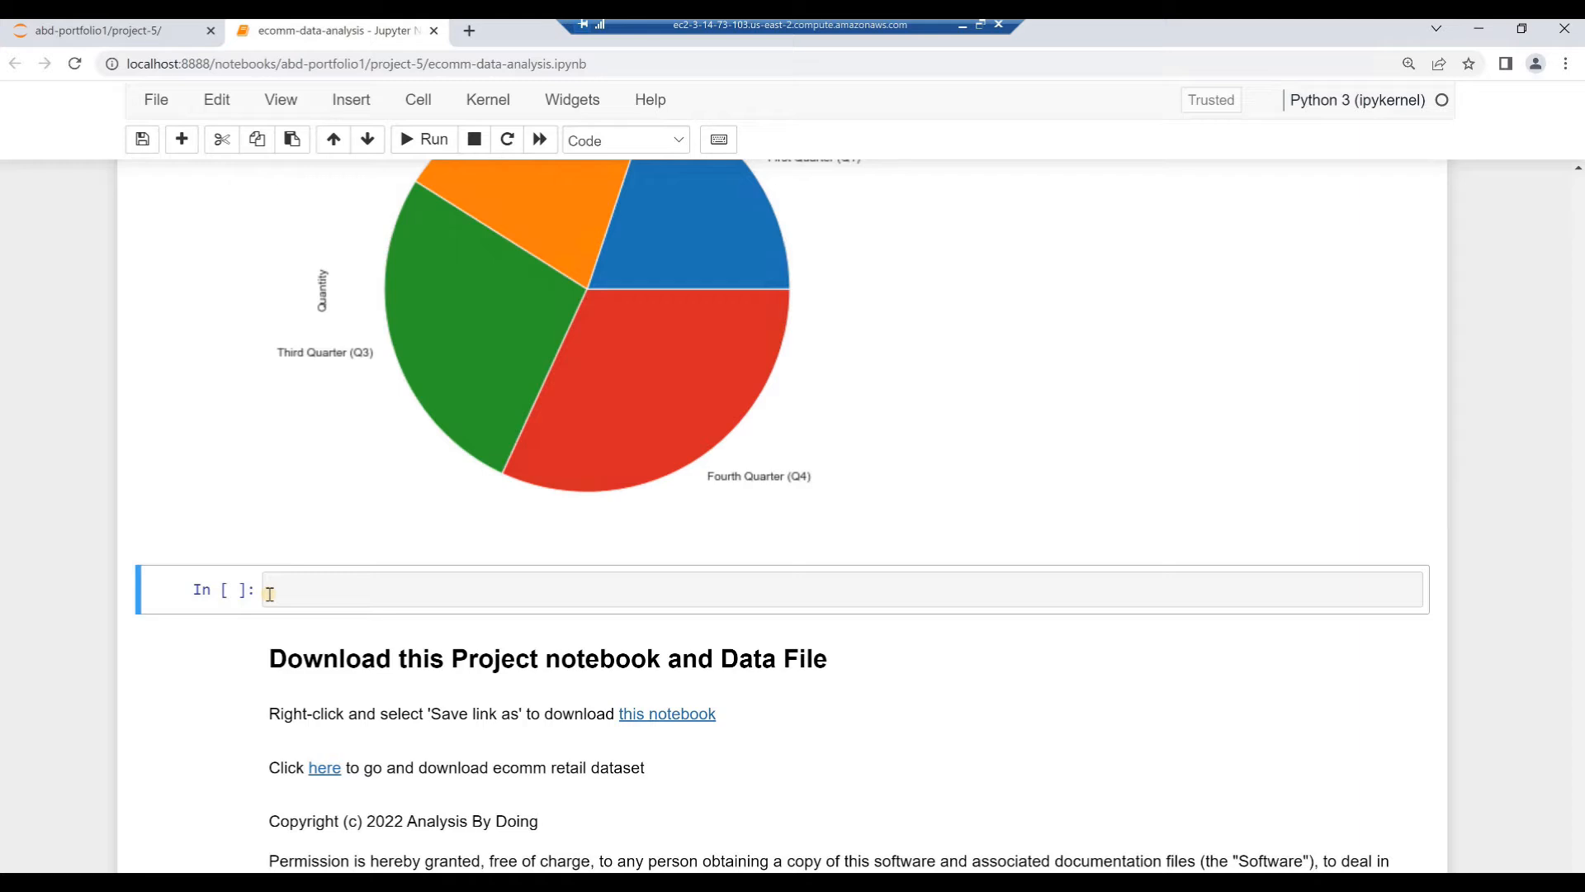
pyautogui.click(293, 598)
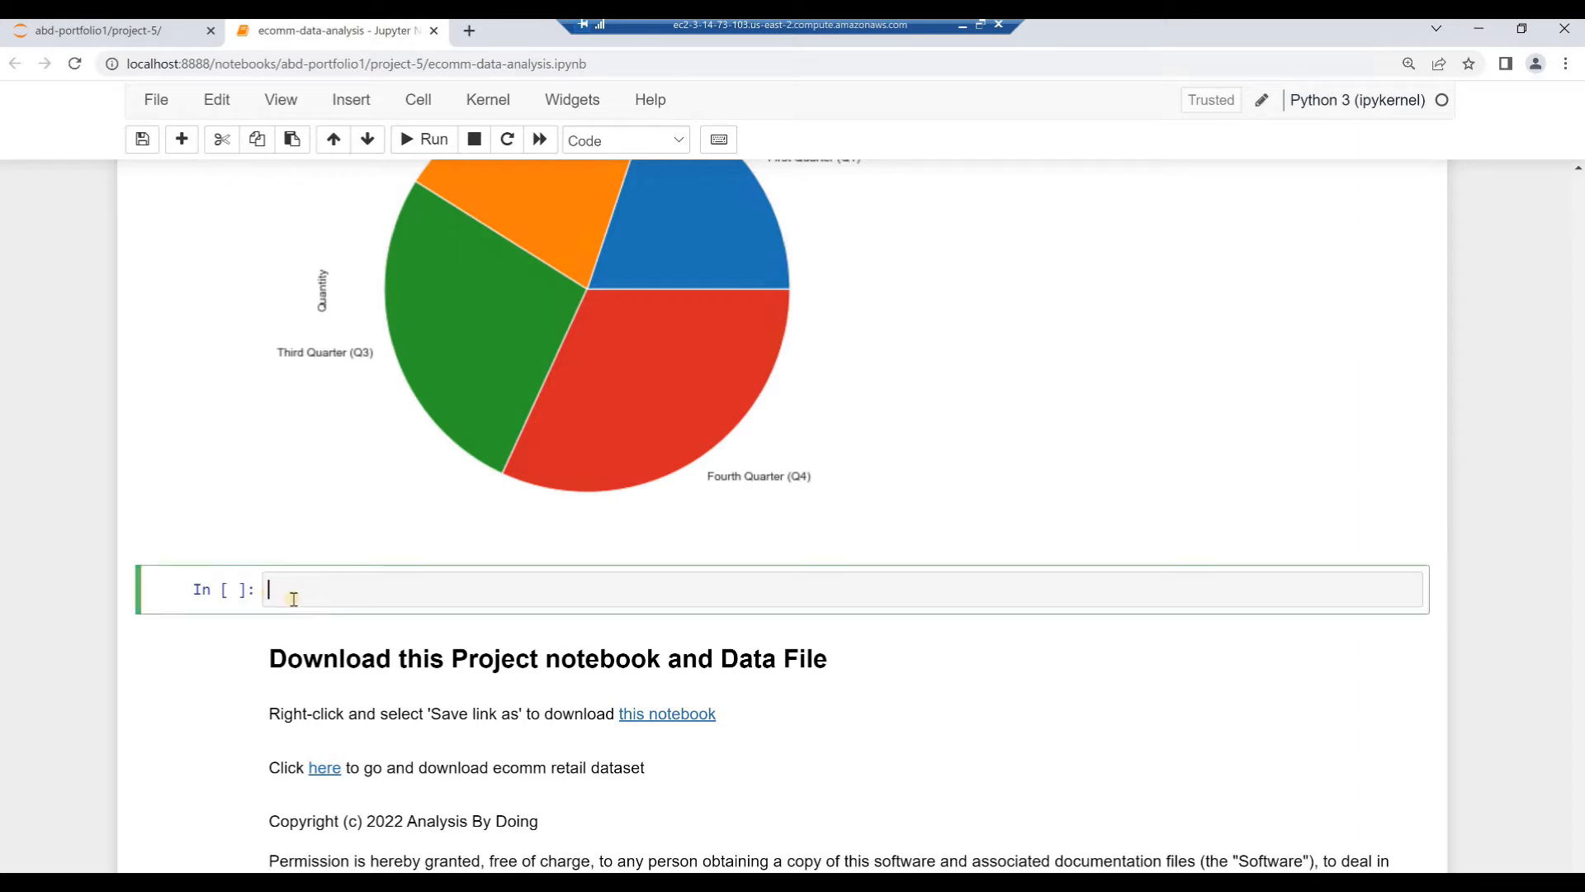
pyautogui.write('!conda list')
pyautogui.hotkey('shift', 'Return')
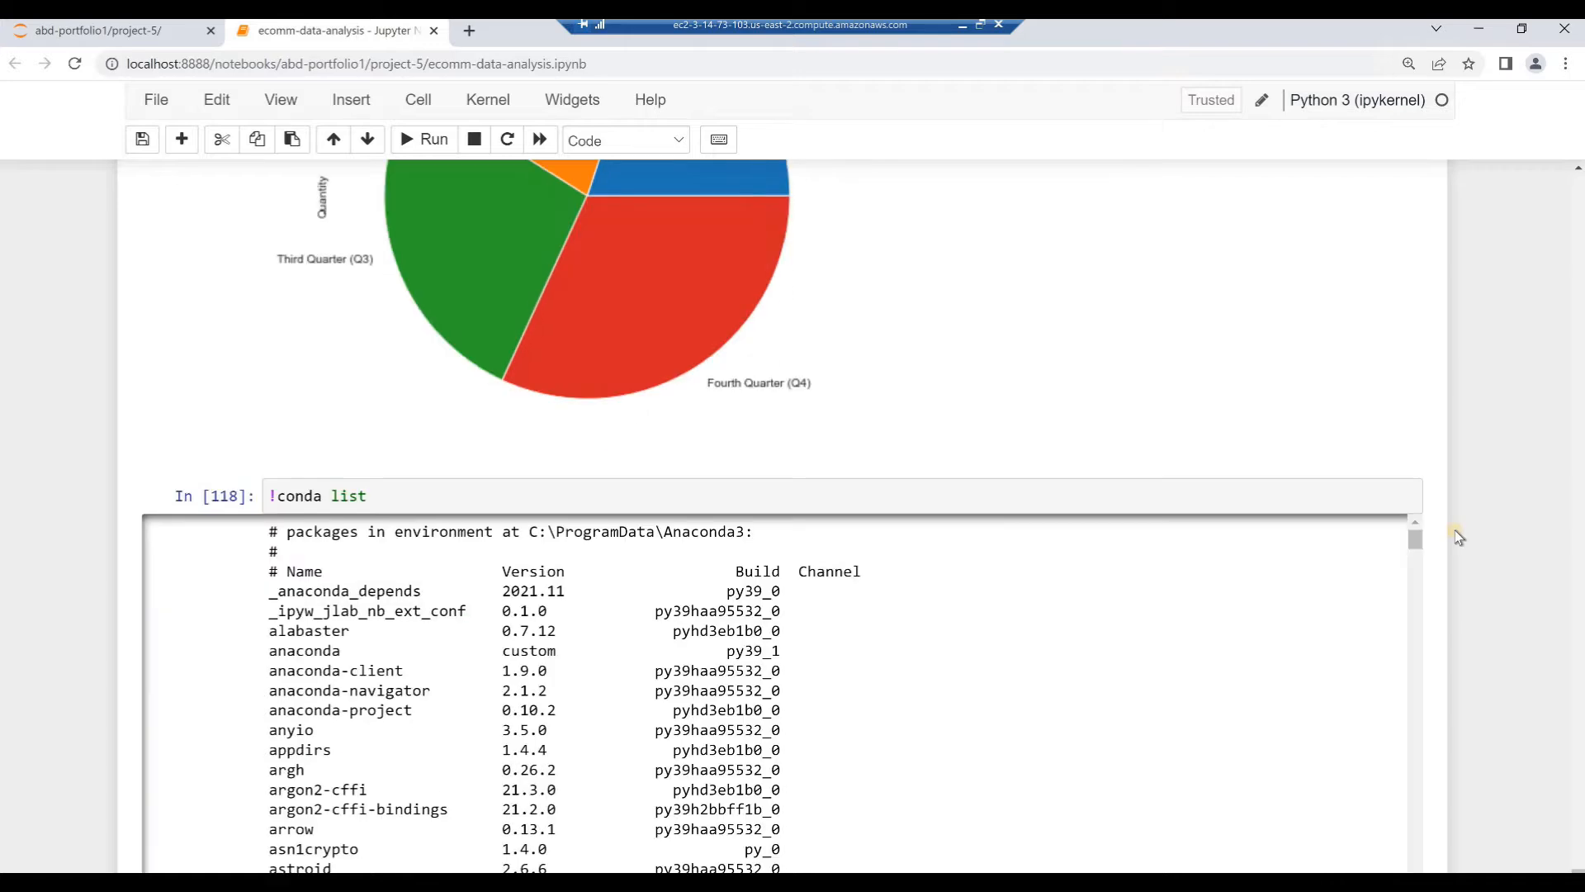
pyautogui.click(1426, 546)
pyautogui.scroll(-3, 1426, 545)
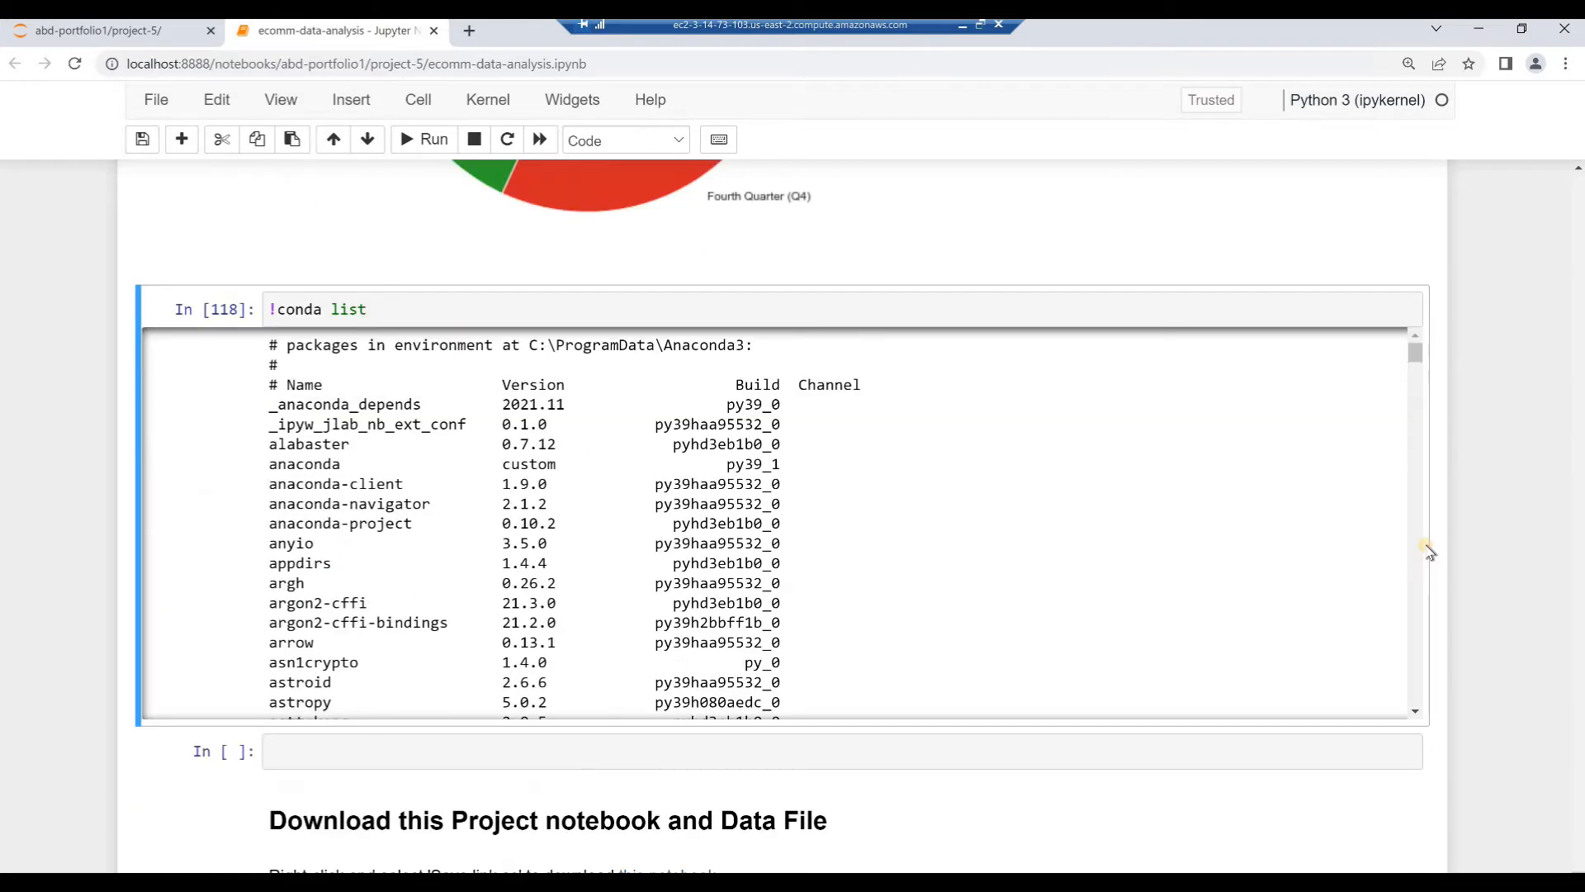
pyautogui.scroll(1, 1426, 546)
pyautogui.scroll(-15, 1416, 526)
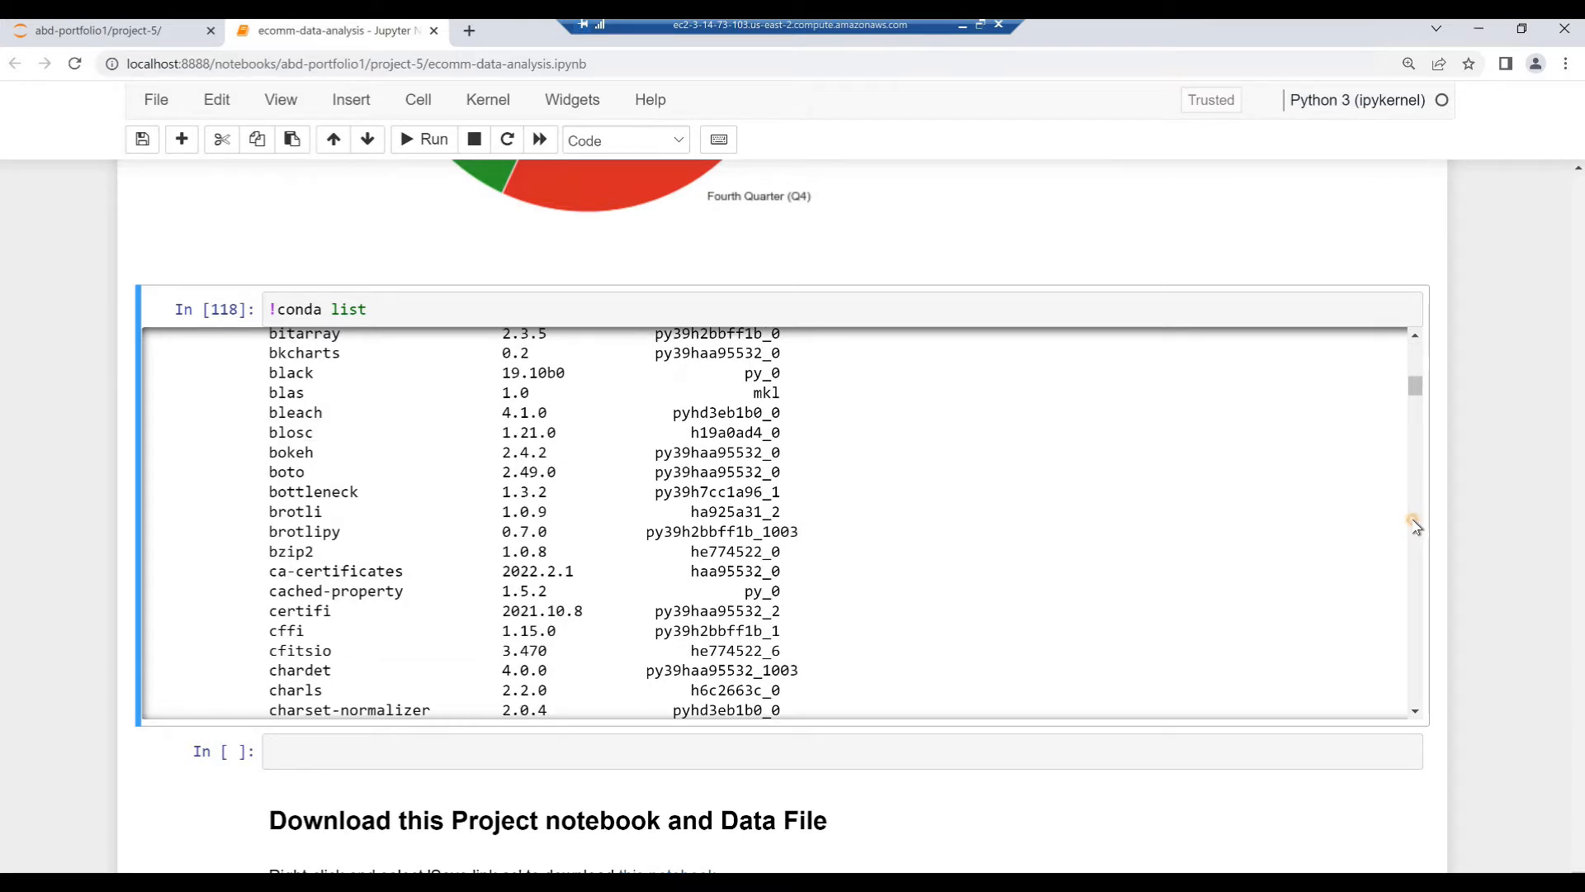
# Step: Look through the rest of the conda package list and save the notebook with a checkpoint
pyautogui.scroll(-15, 1416, 525)
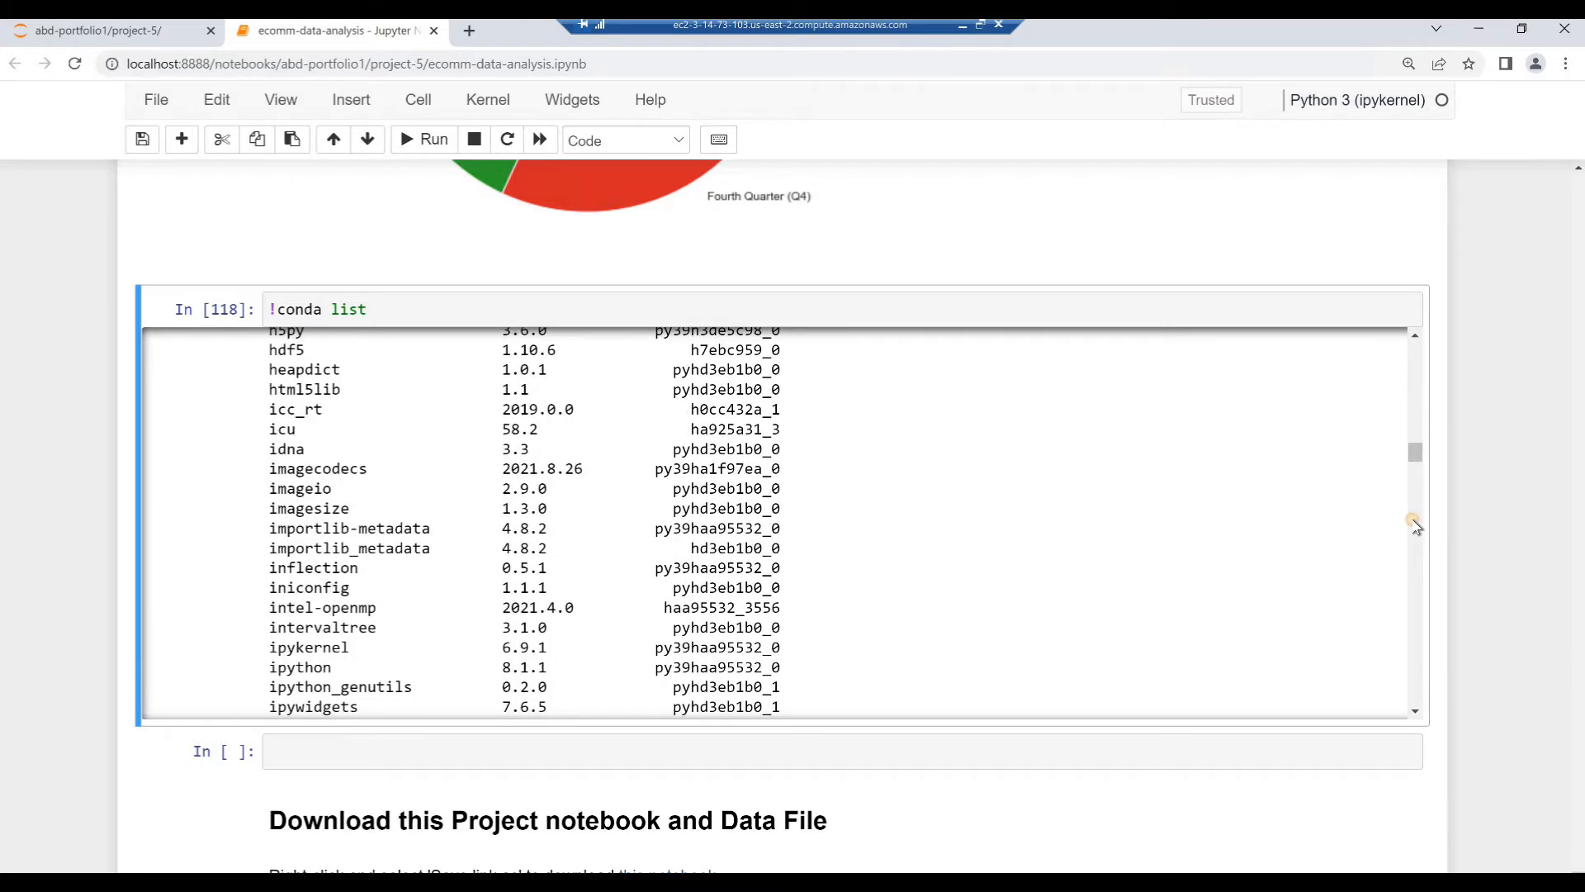
pyautogui.scroll(-20, 1415, 525)
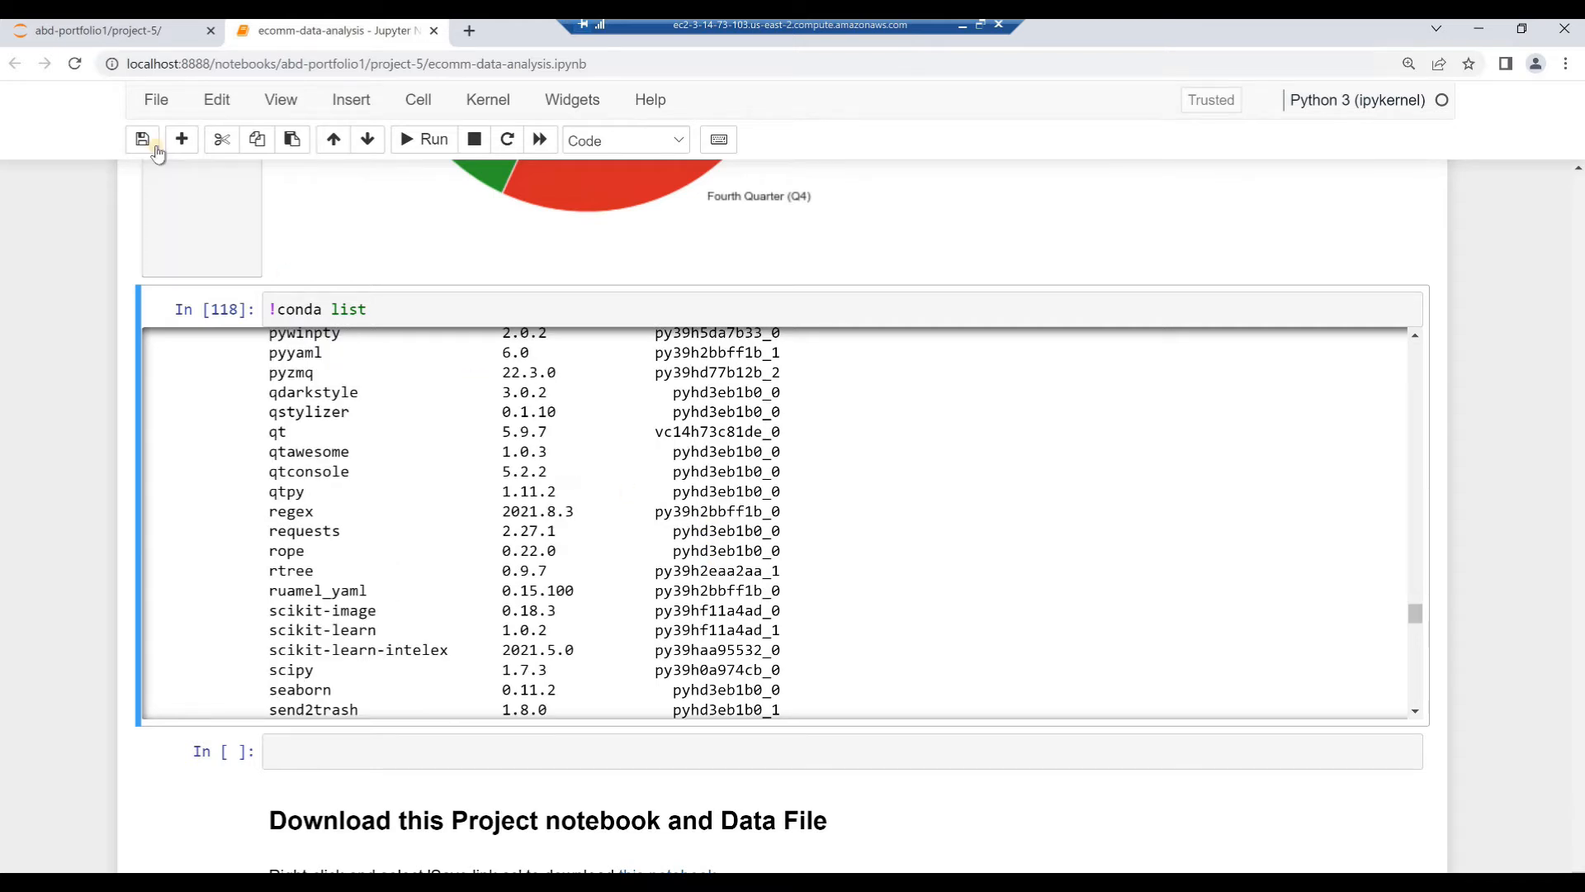
pyautogui.click(159, 106)
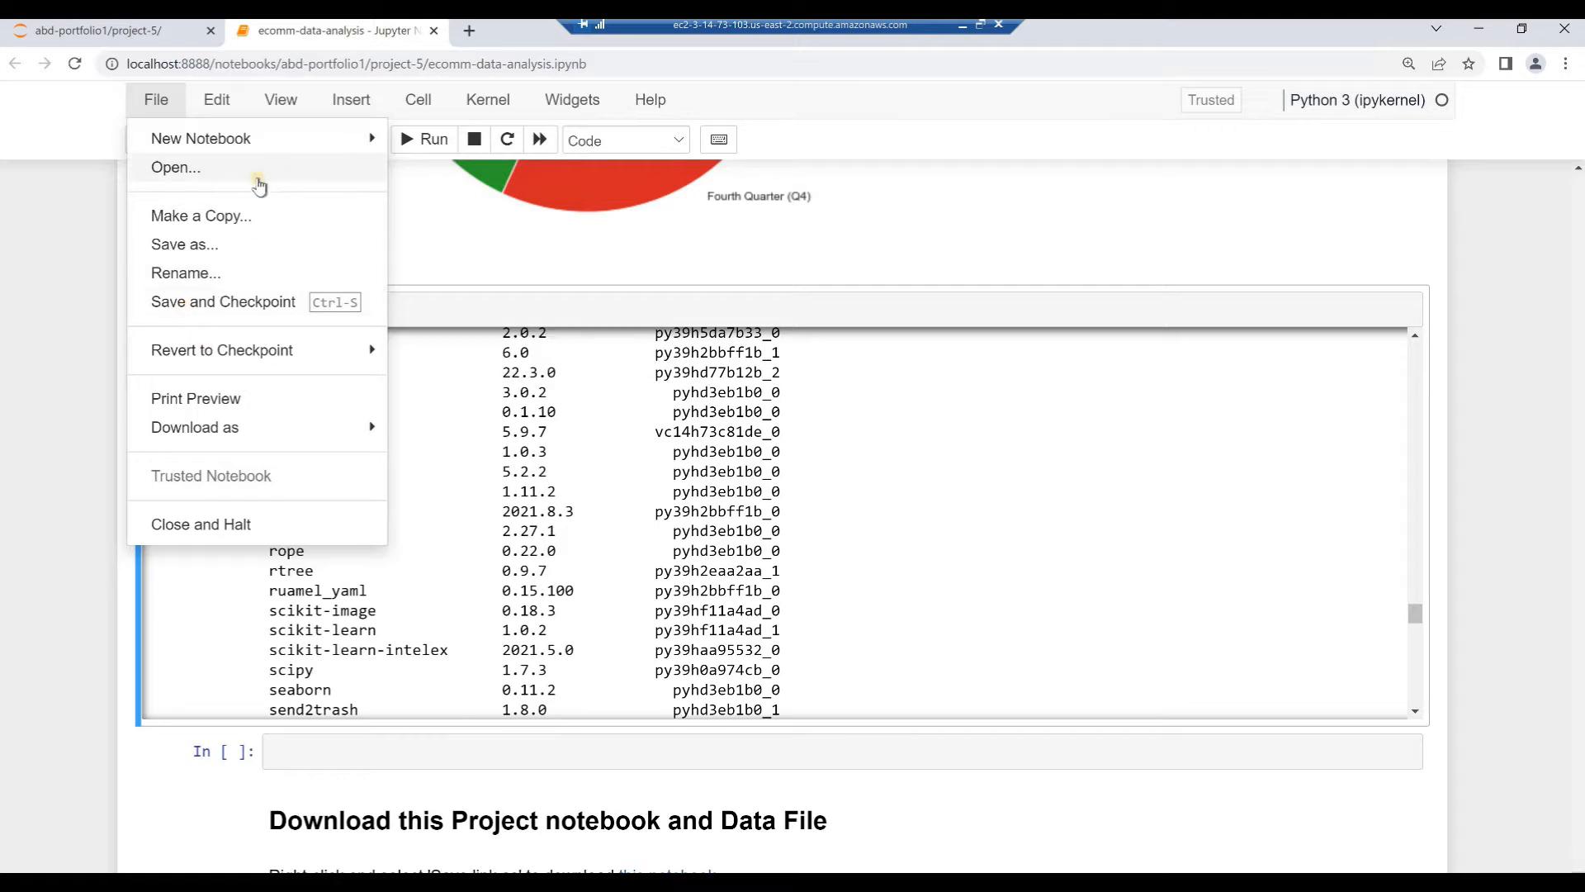
pyautogui.click(207, 302)
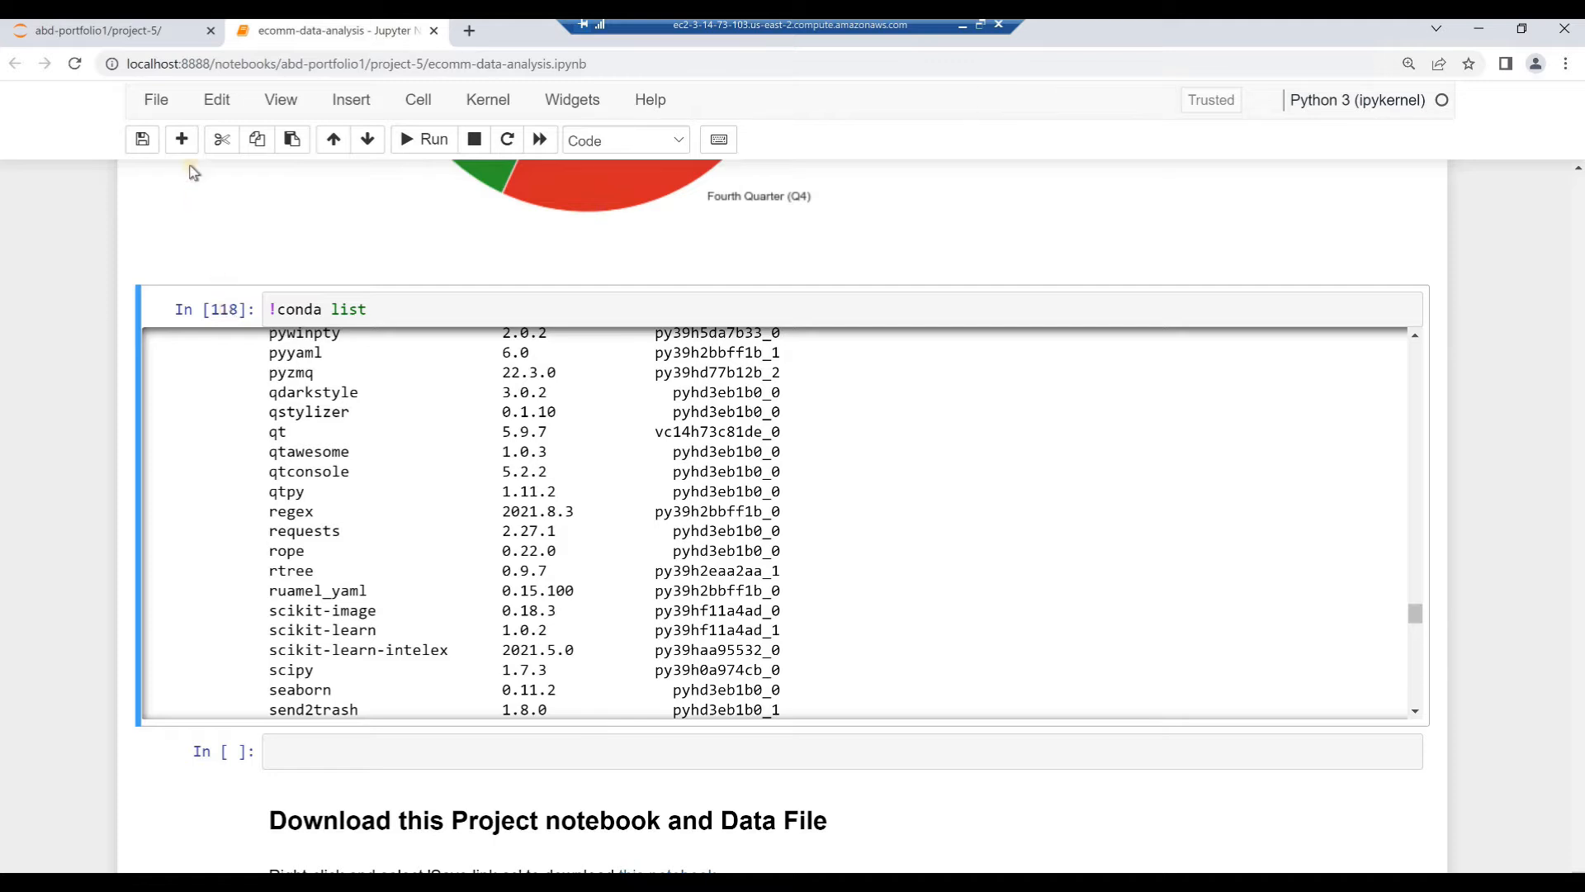
# Step: Download the notebook in HTML format and open the downloaded ecomm-data-analysis.html
pyautogui.click(150, 106)
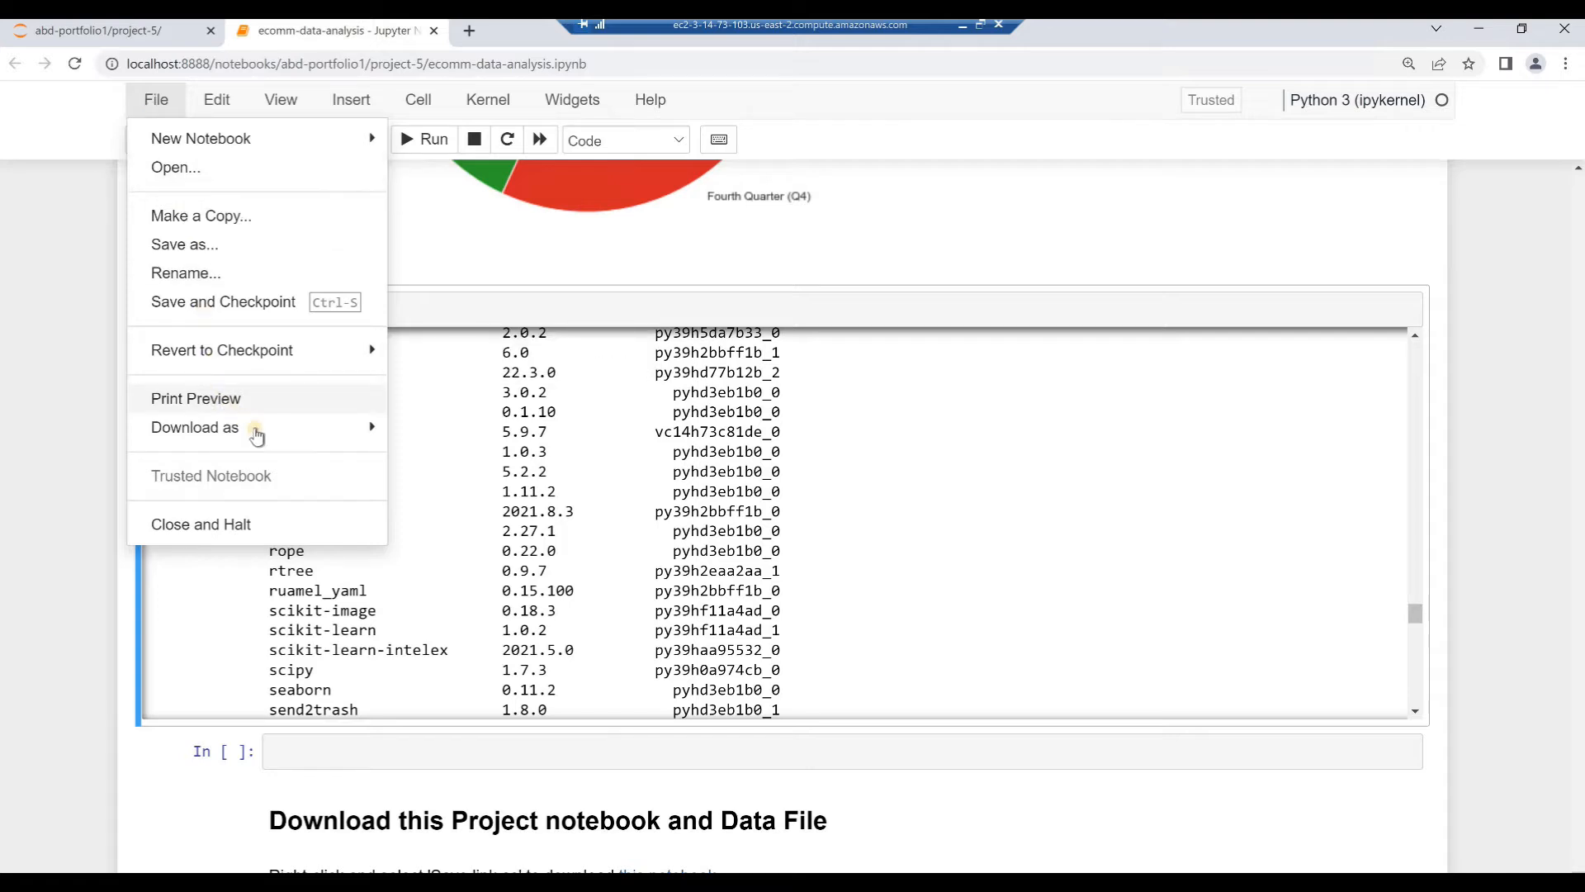
pyautogui.moveTo(258, 435)
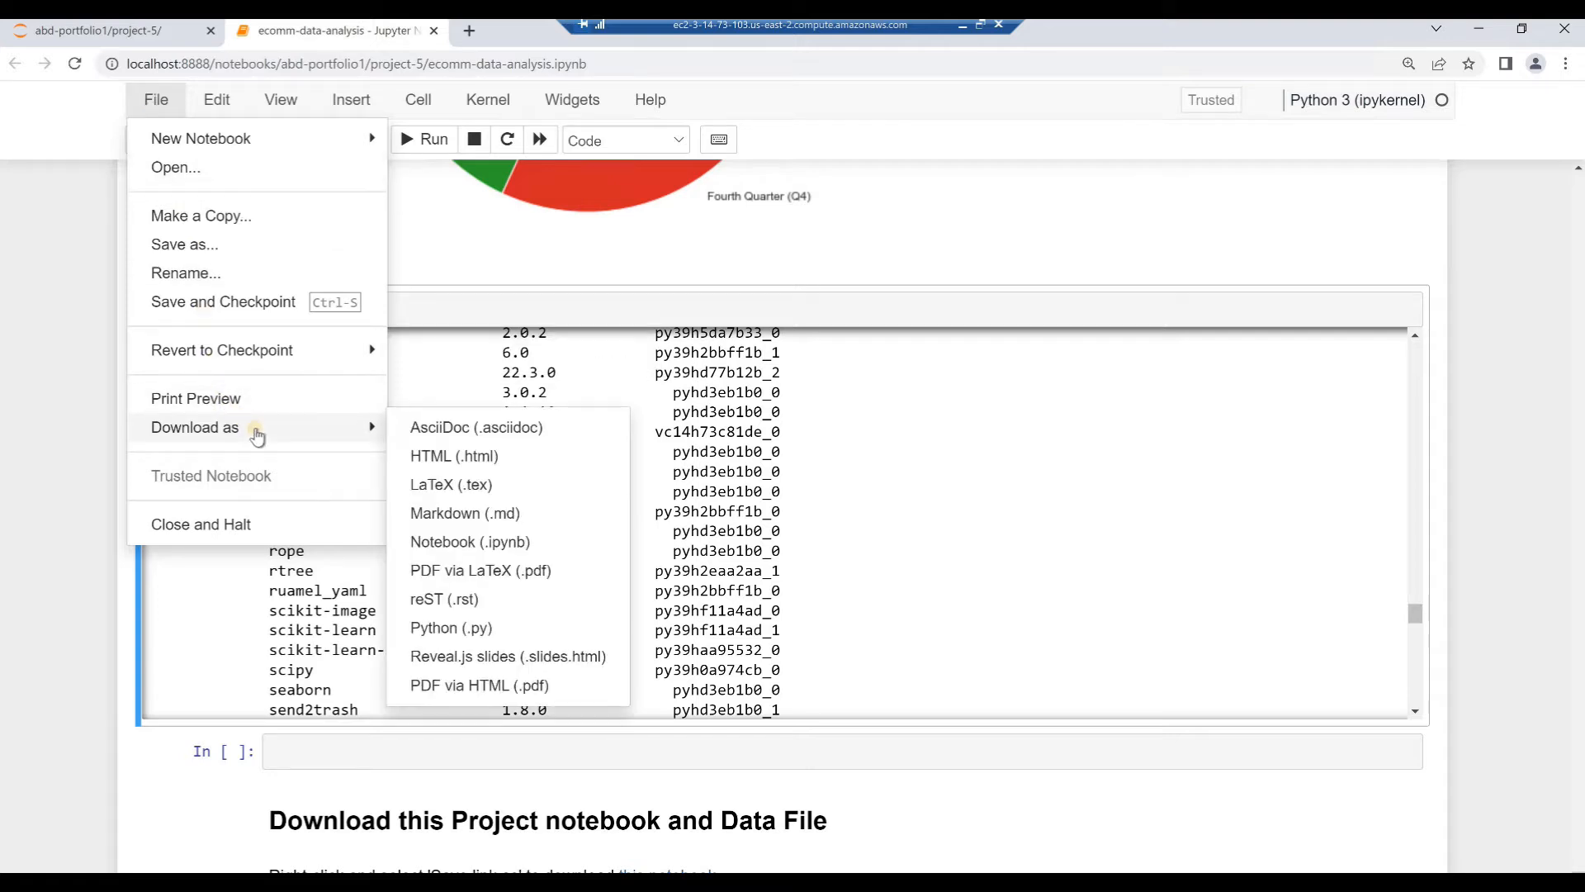
pyautogui.click(428, 458)
pyautogui.click(194, 875)
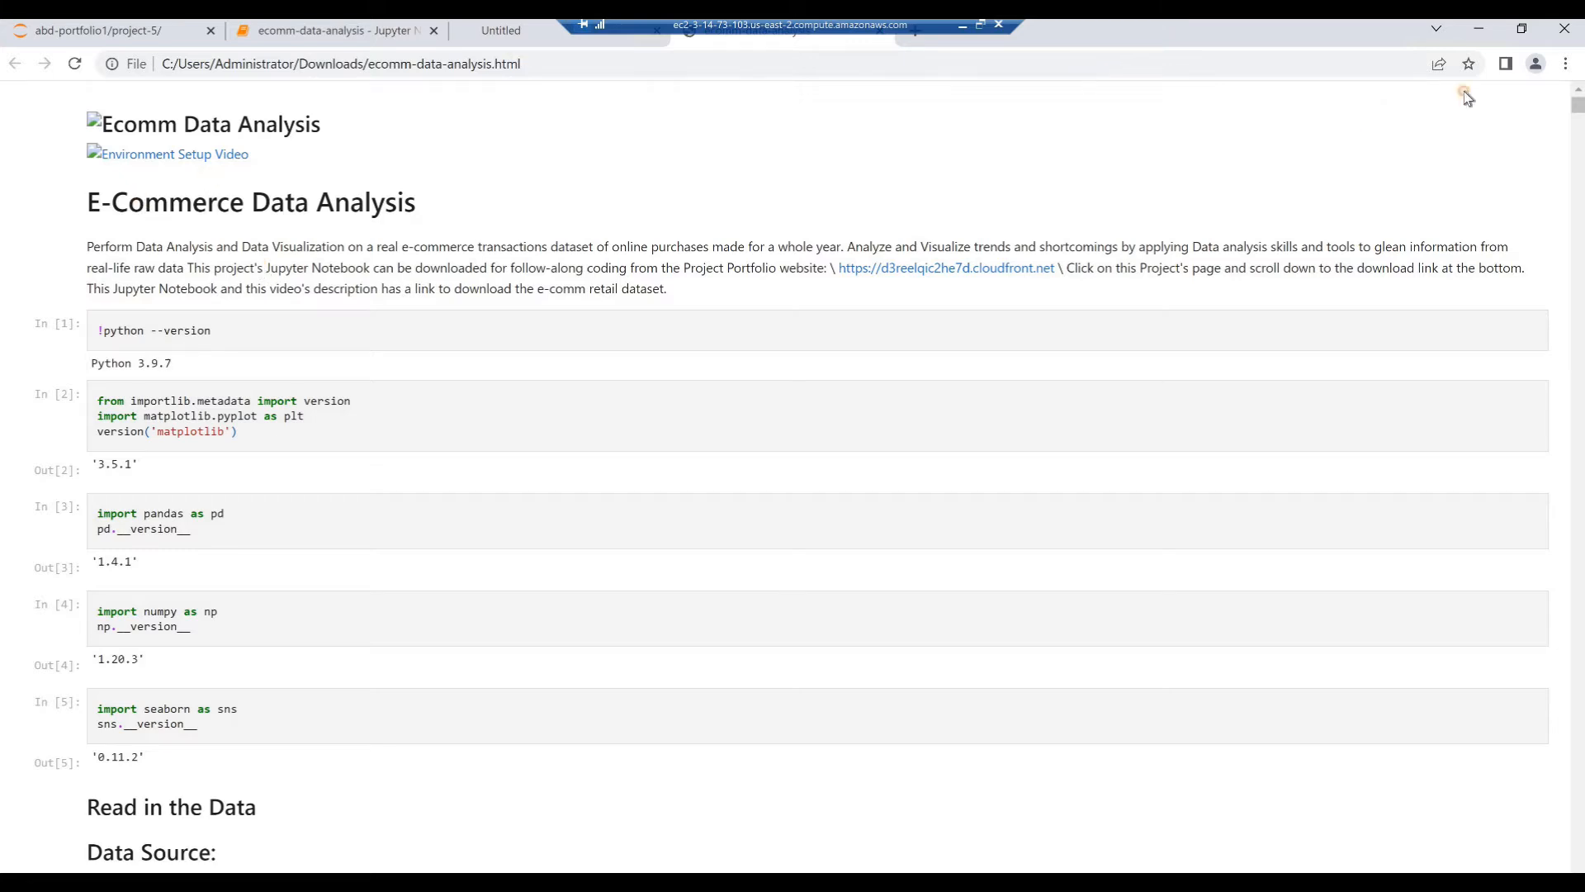
# Step: Close the browser and the Anaconda Powershell Prompt that runs the notebook server
pyautogui.click(1552, 31)
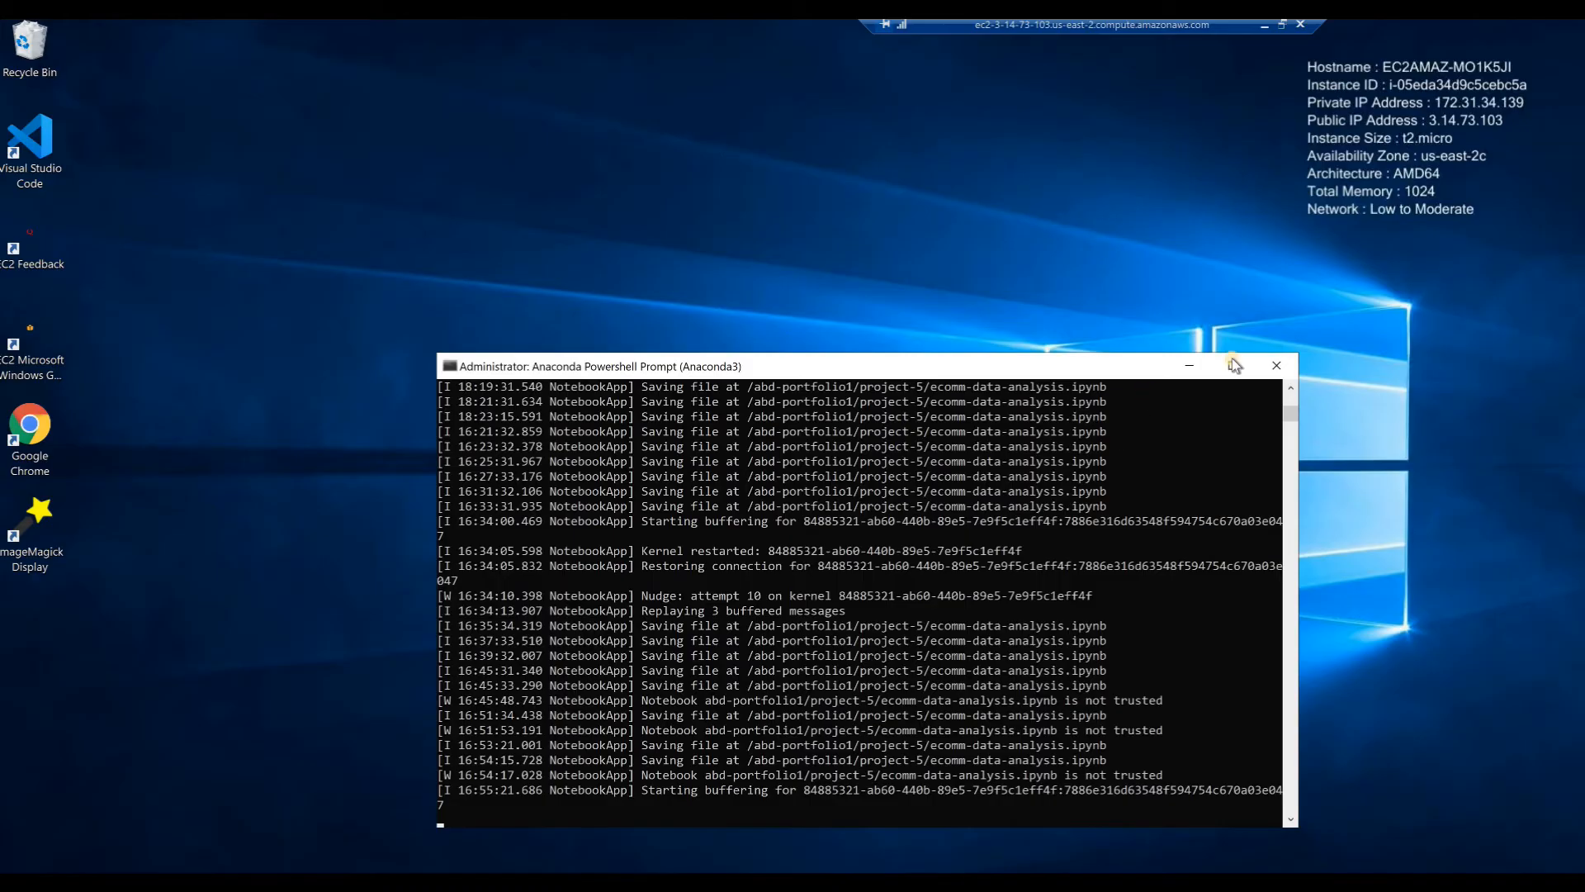
pyautogui.click(1276, 368)
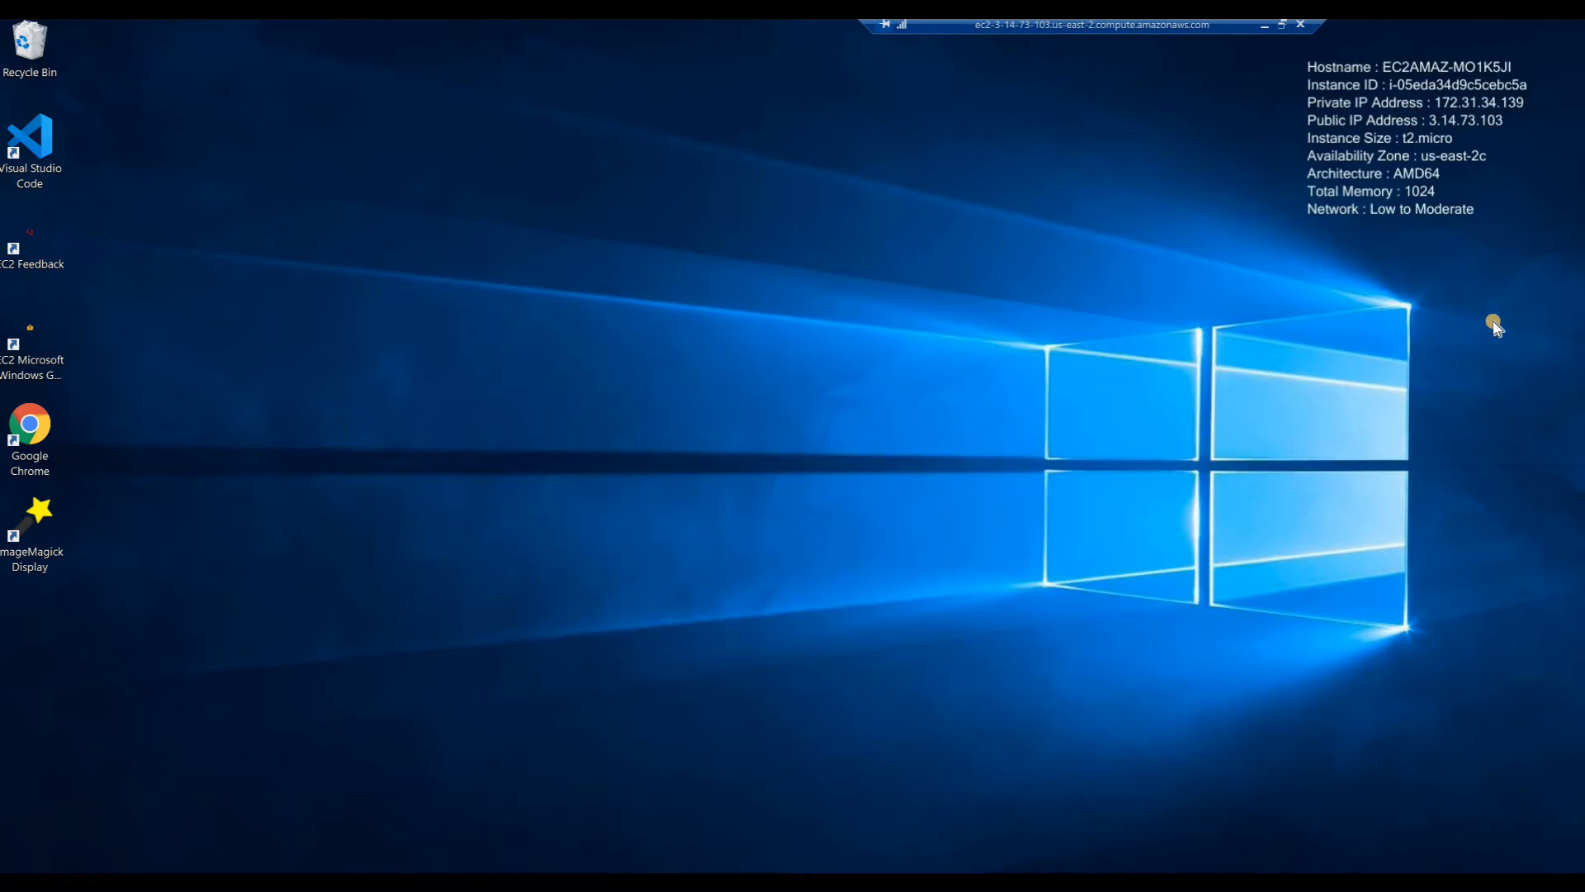
# Step: Switch to File Explorer and open the abd-portfolio1 folder under Users > Administrator on Local Disk (C:), showing its project subfolders in the folder tree
pyautogui.moveTo(1584, 240)
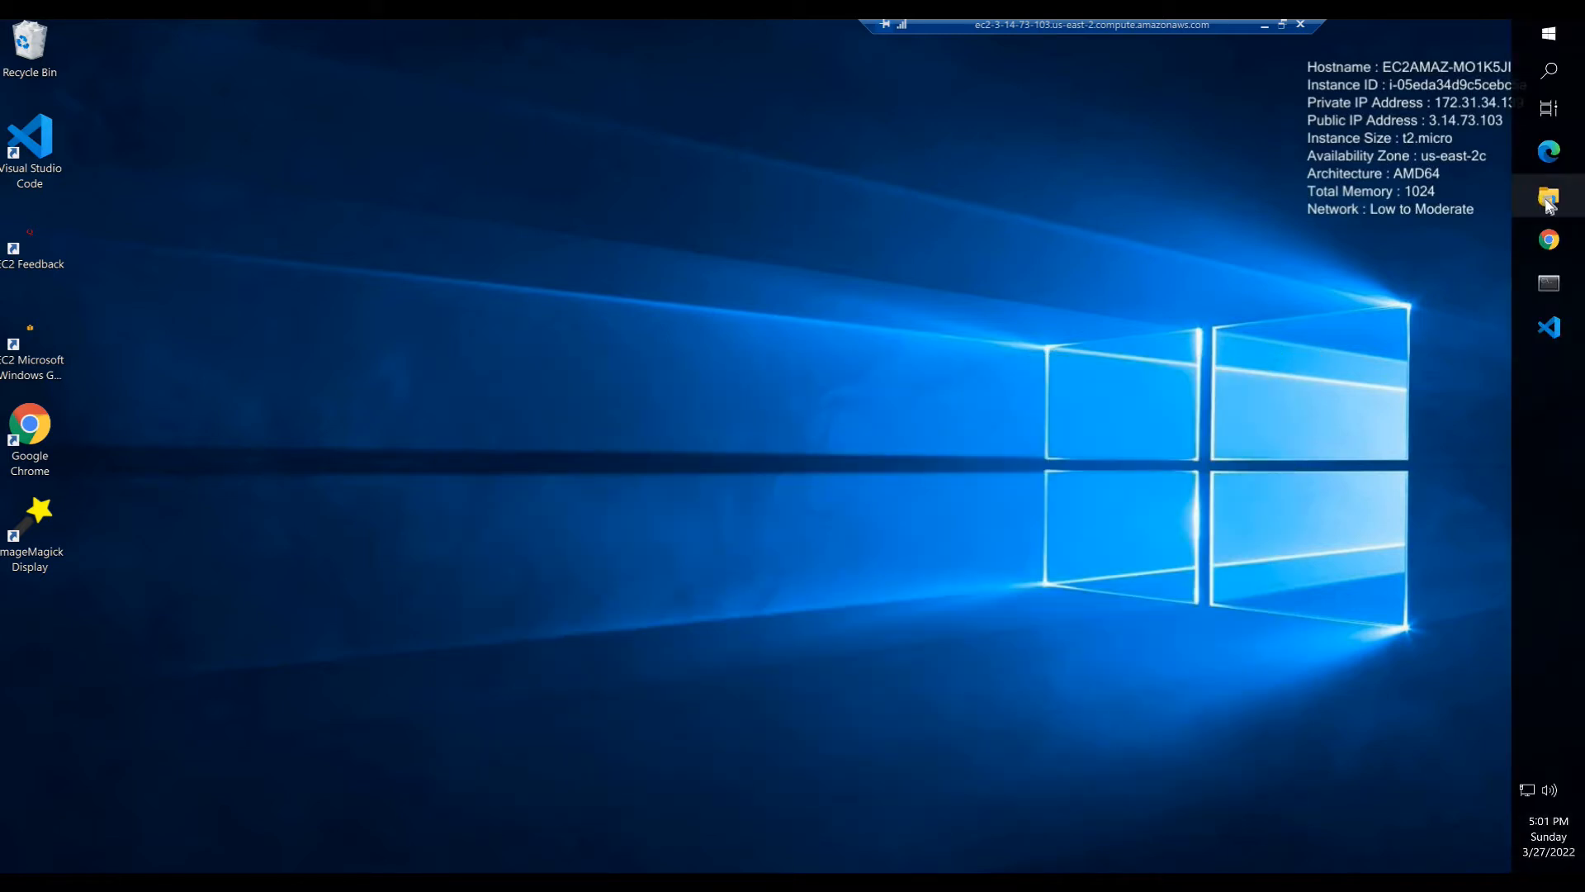
pyautogui.click(1549, 198)
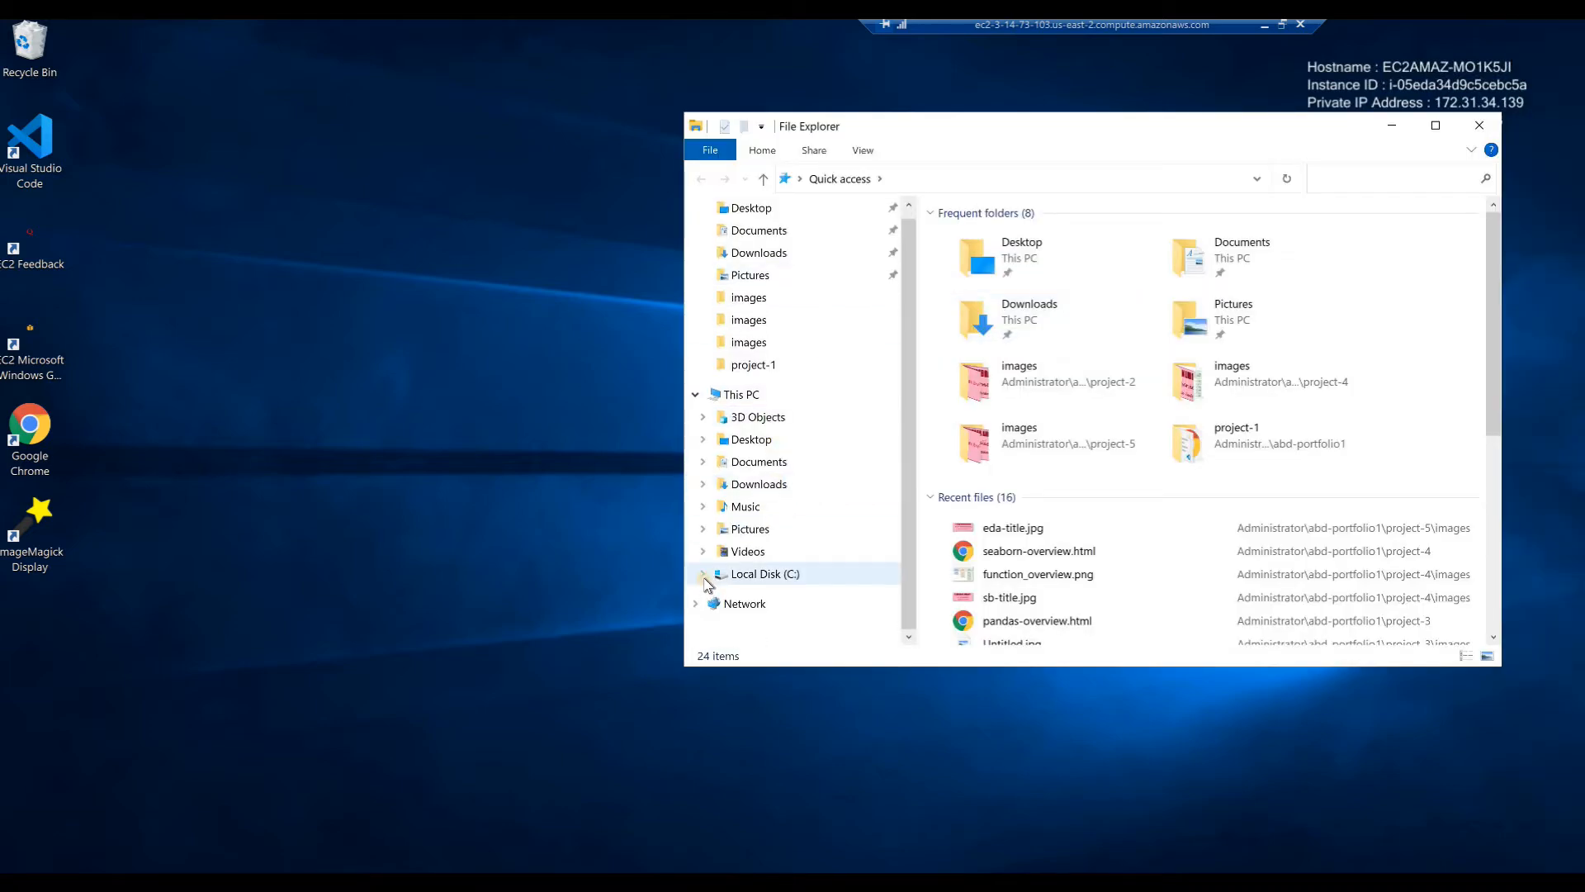
pyautogui.click(704, 576)
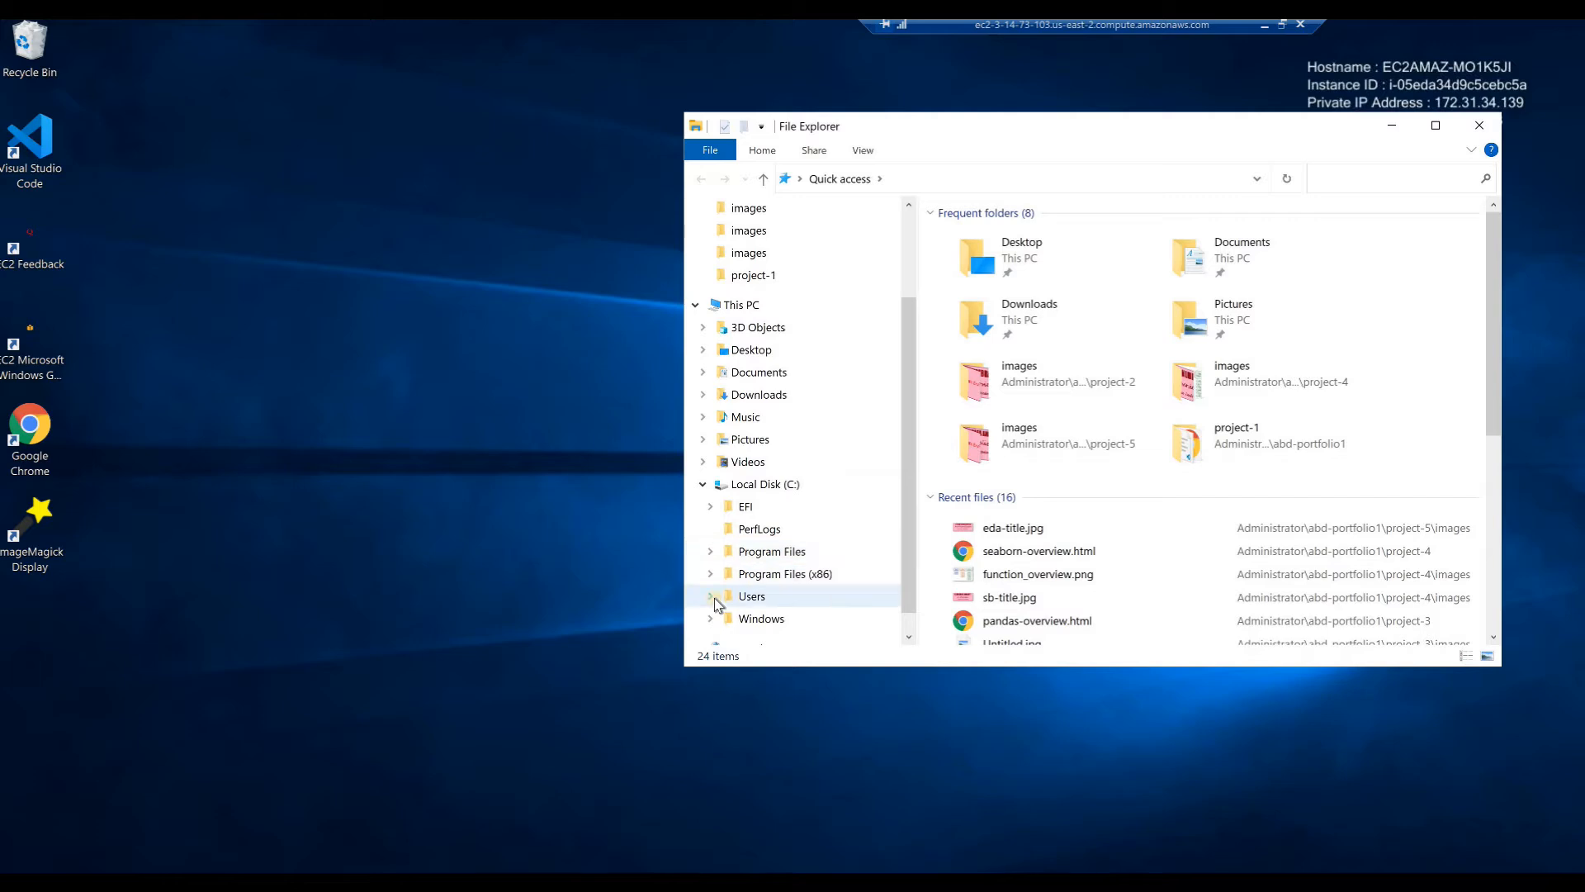
pyautogui.click(711, 597)
pyautogui.click(718, 596)
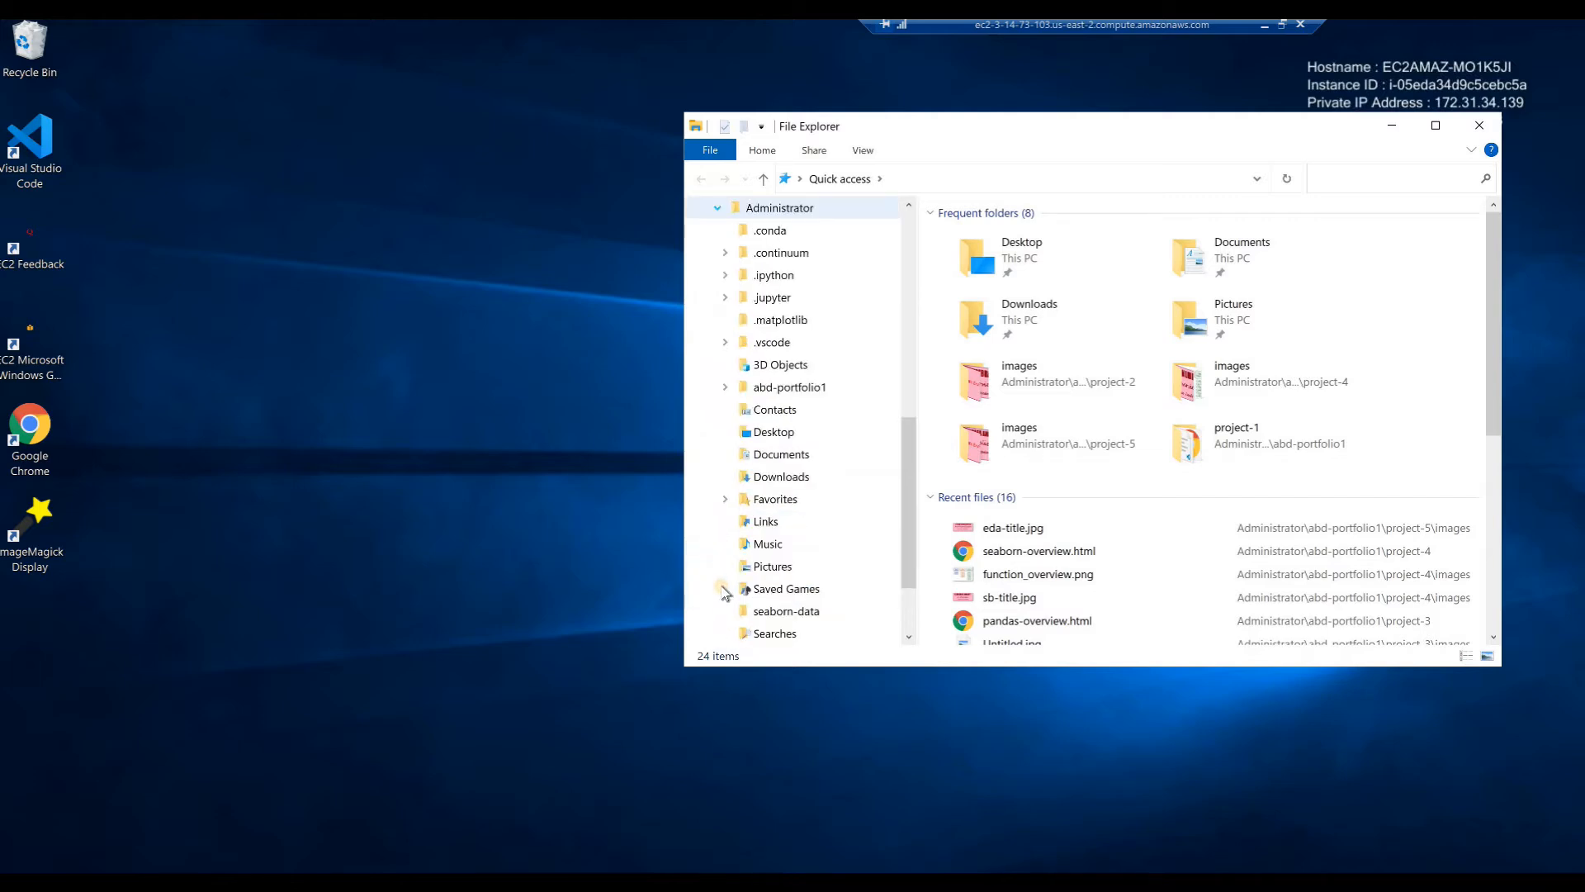
pyautogui.click(726, 388)
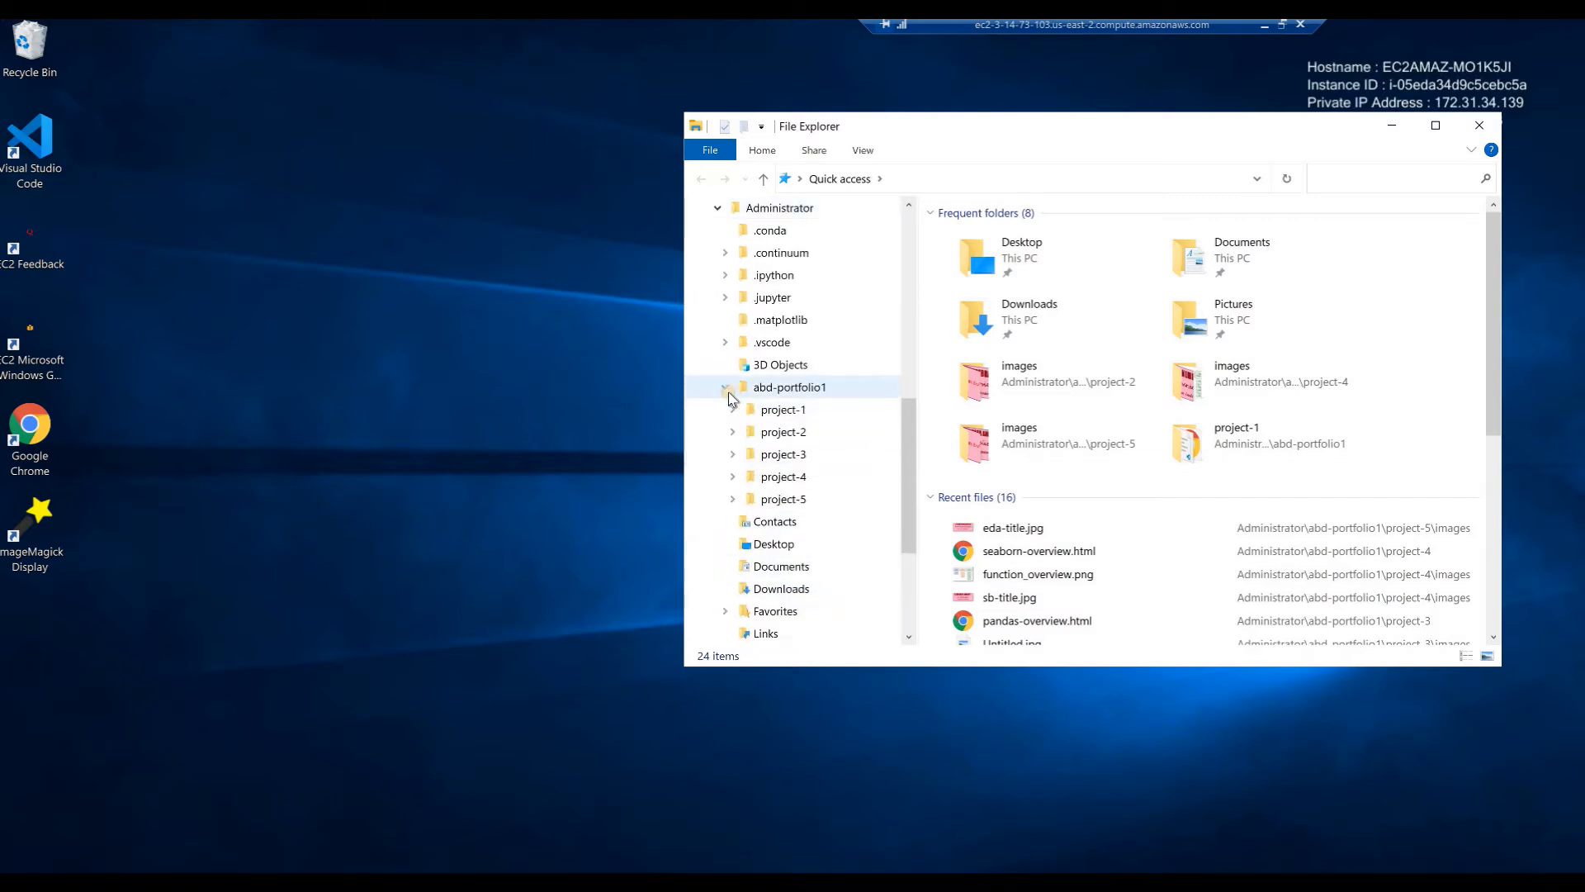
pyautogui.click(805, 388)
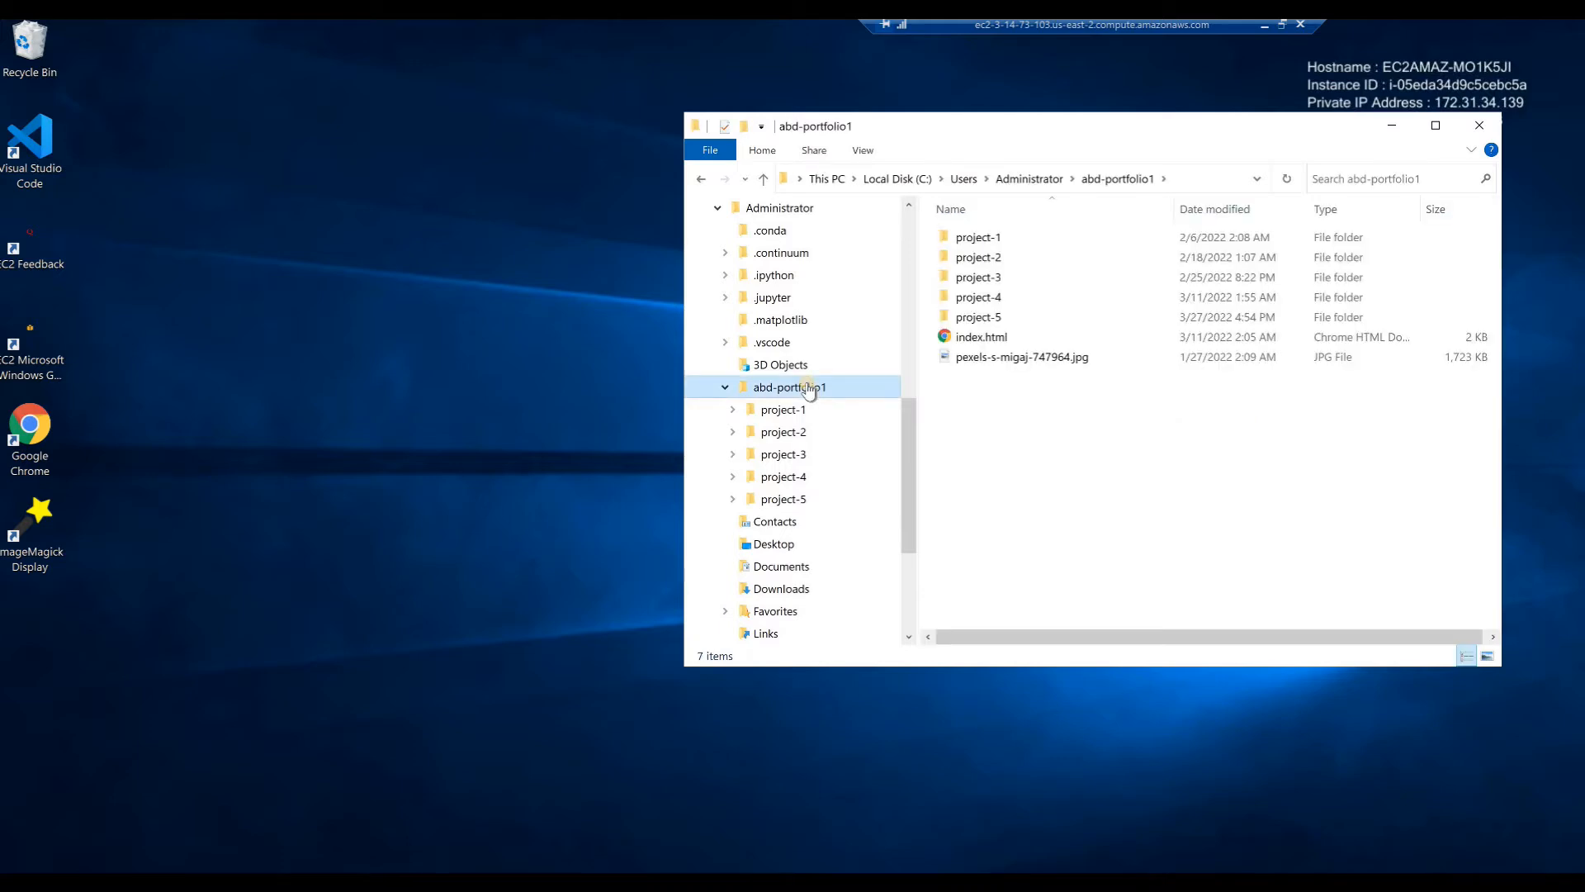
# Step: Move ecomm-data-analysis.html from the Downloads folder into abd-portfolio1's project-5 folder
pyautogui.click(909, 228)
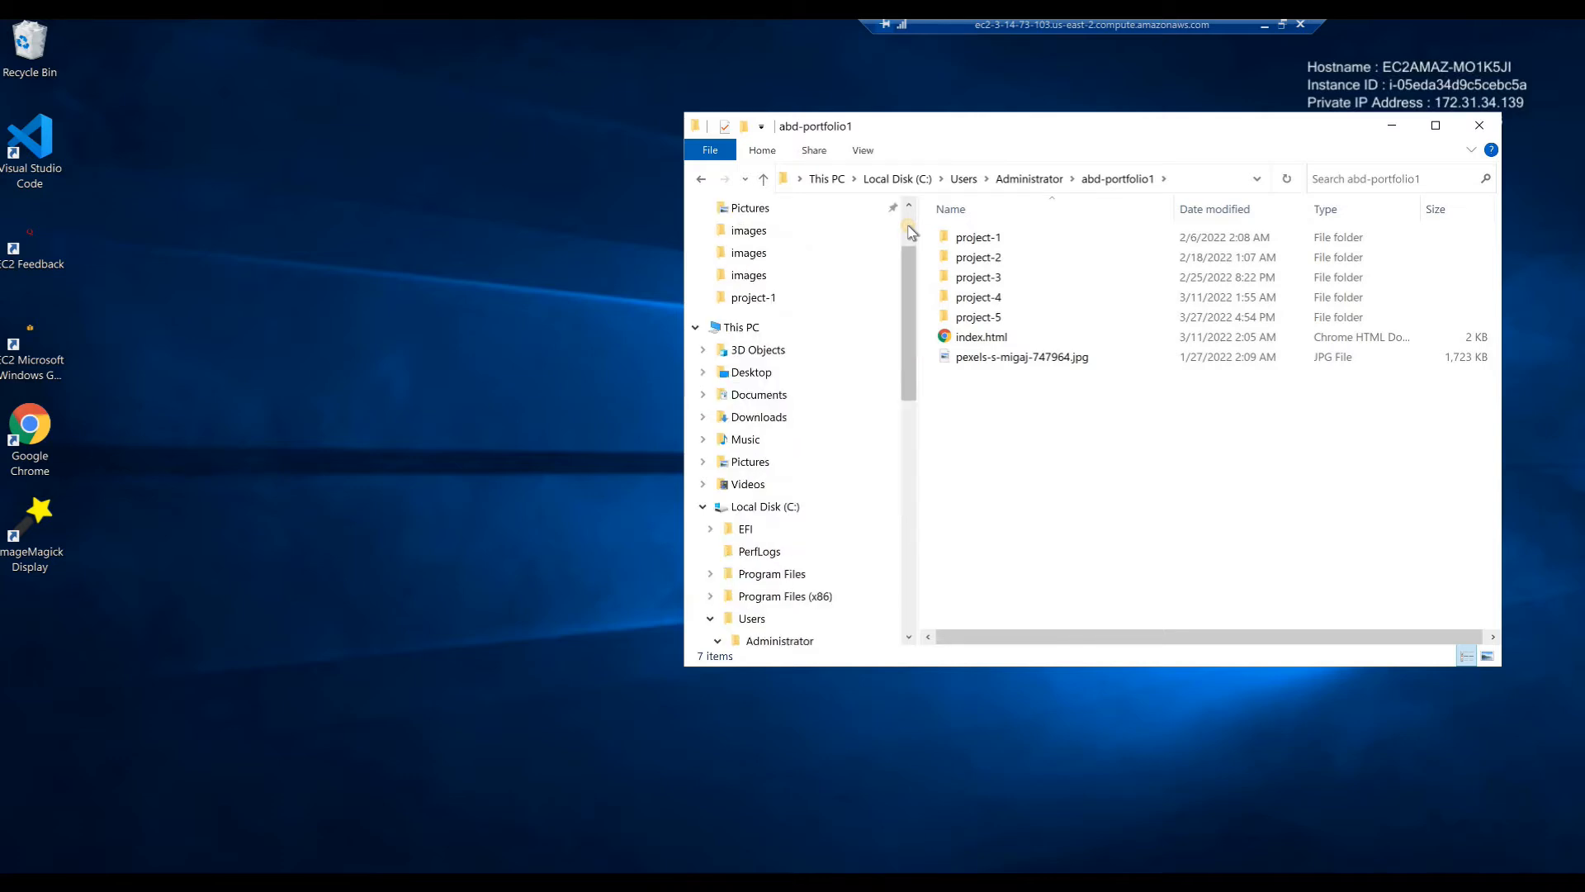
pyautogui.click(760, 419)
pyautogui.moveTo(909, 432); pyautogui.dragTo(922, 486)
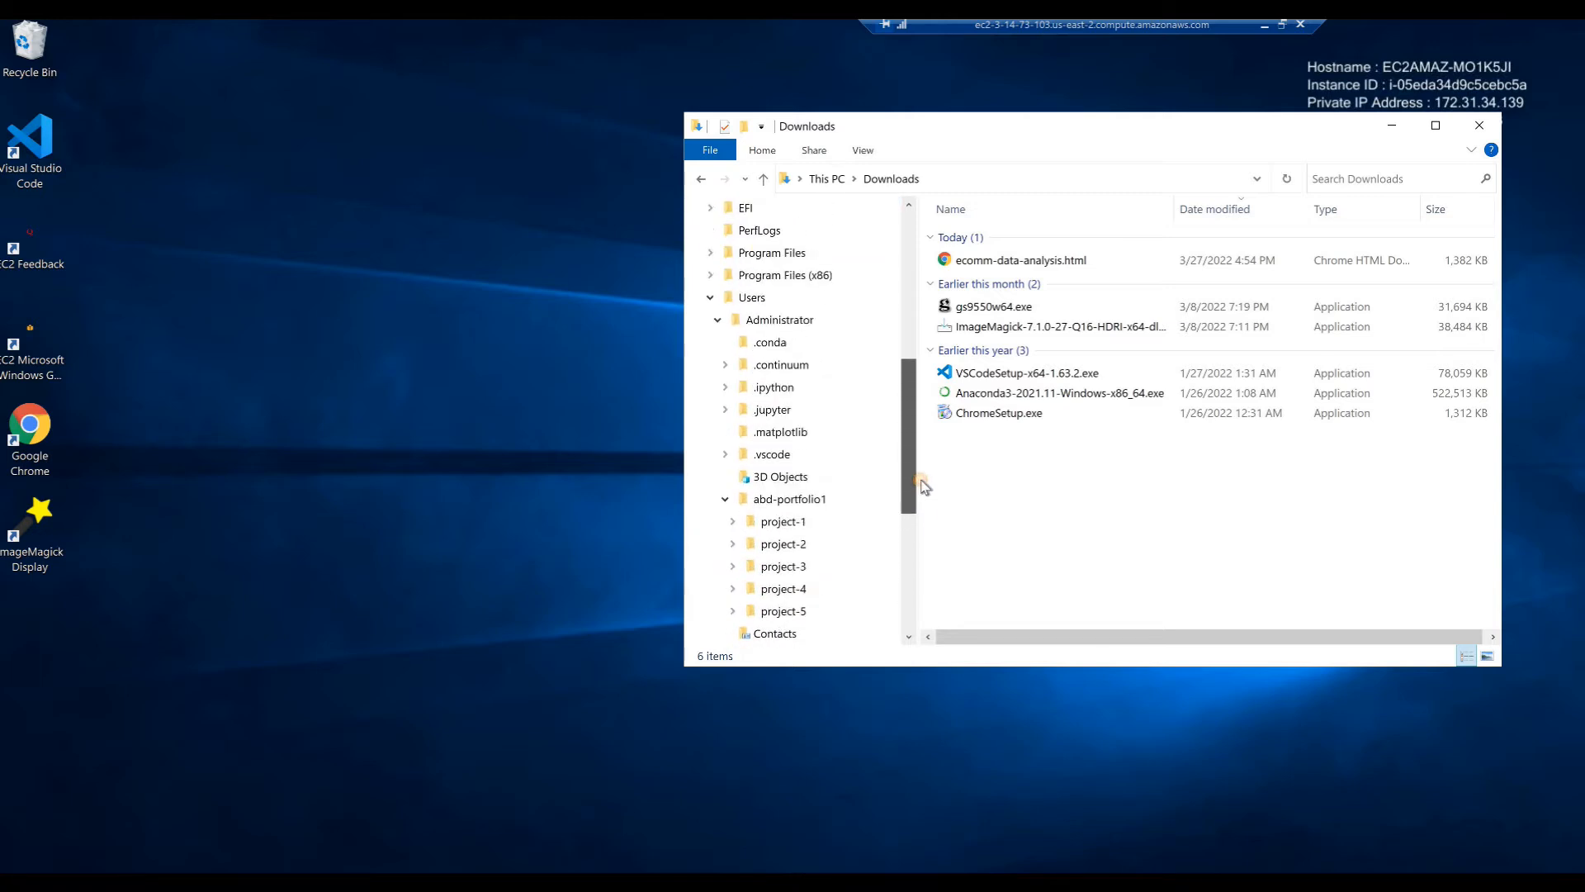
pyautogui.click(987, 262)
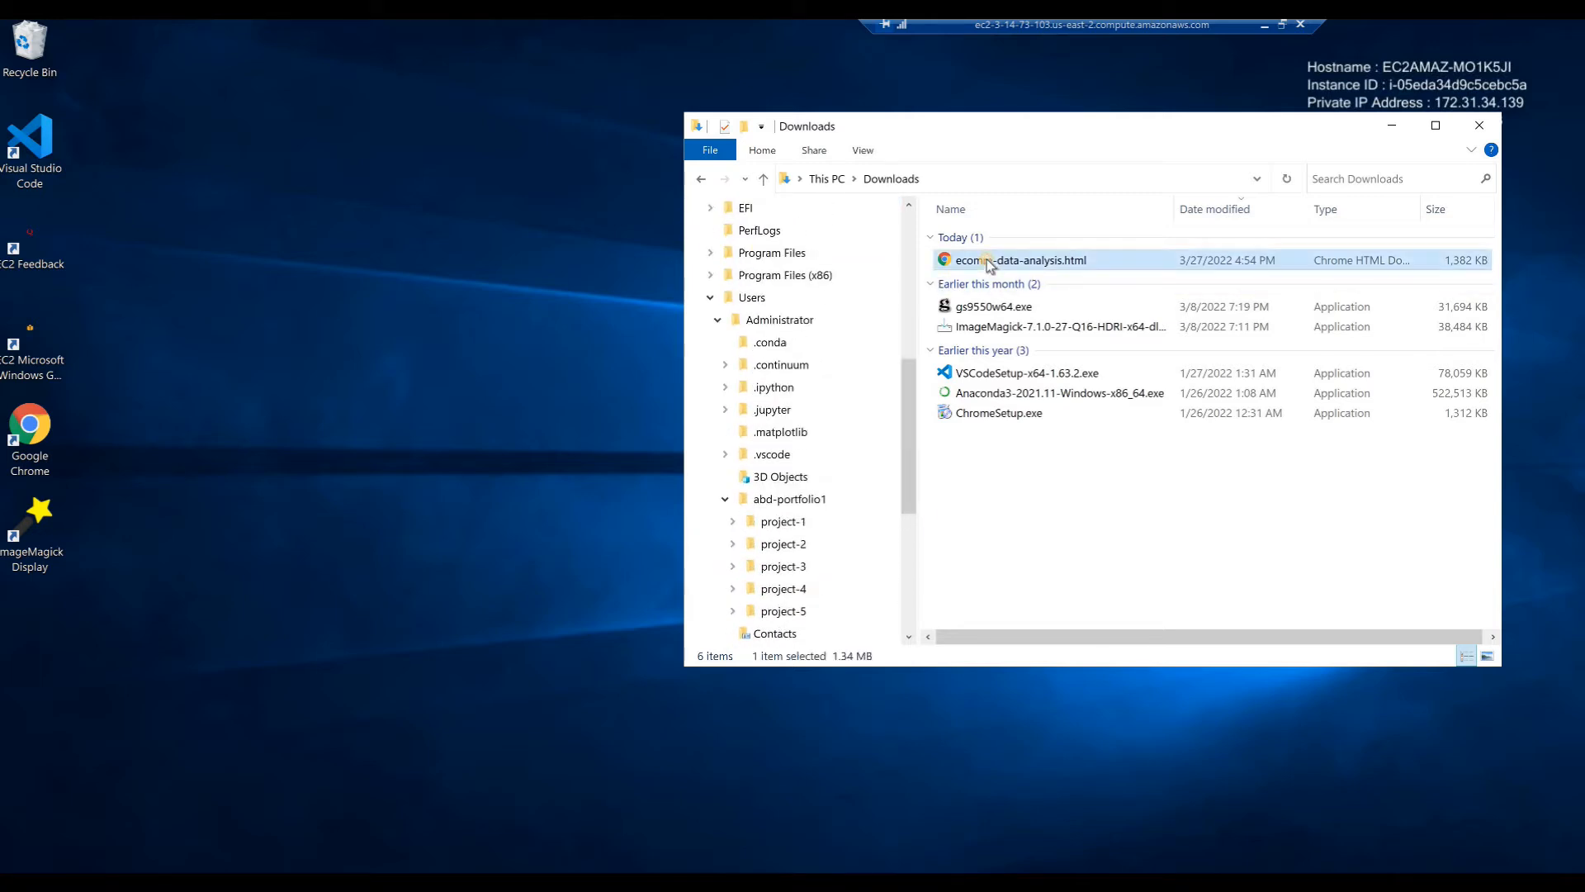
pyautogui.moveTo(946, 262); pyautogui.dragTo(799, 611)
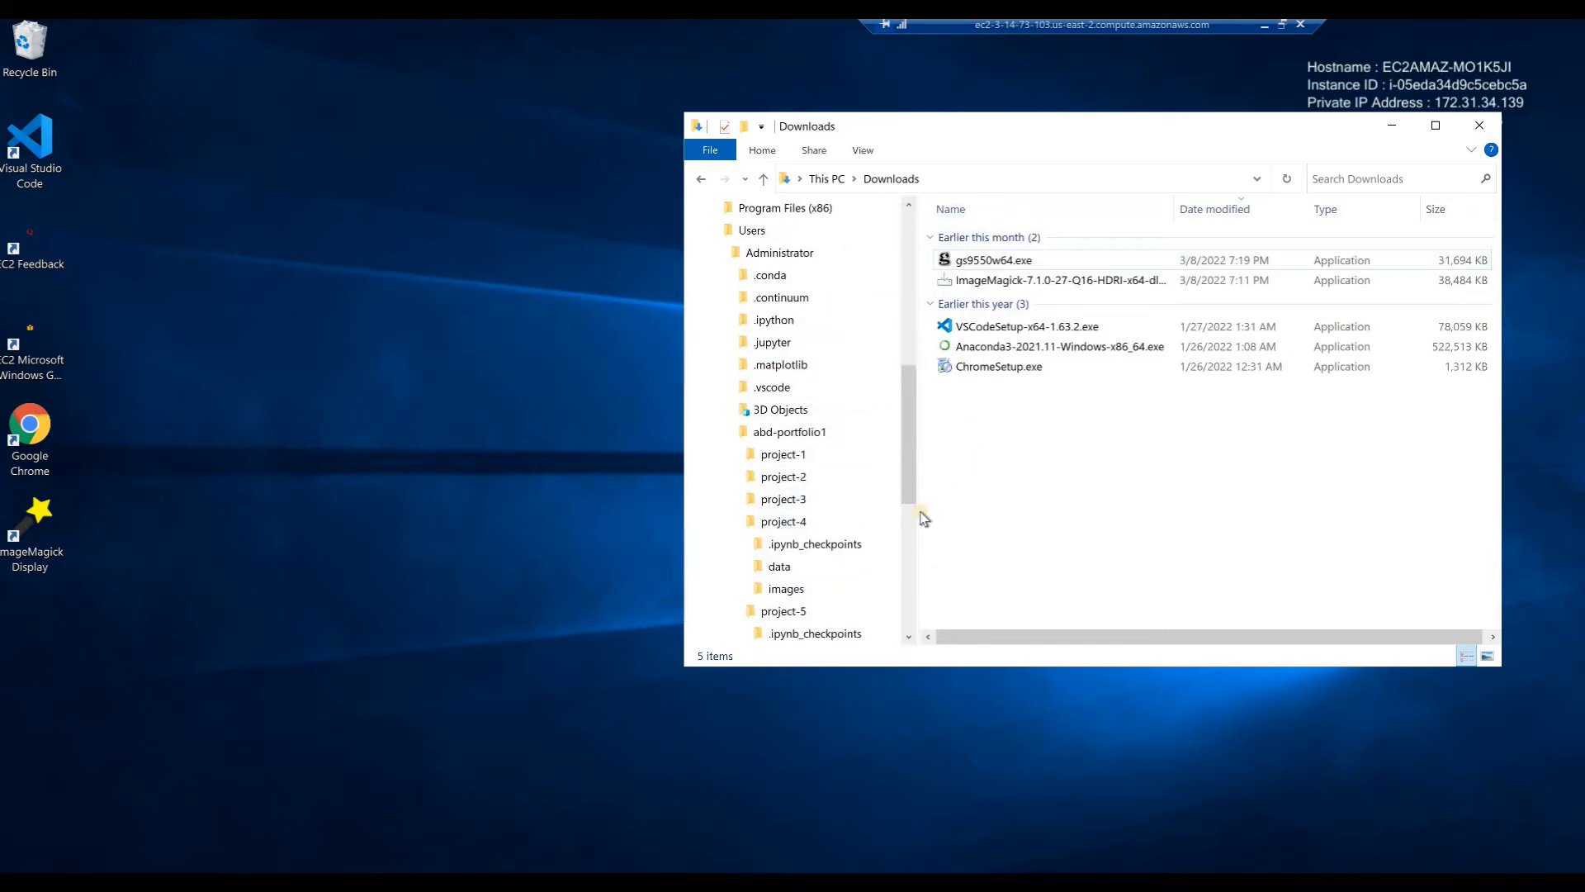
# Step: Open ecomm-data-analysis.html from the project-5 folder and review the exported page from the title banner to the copyright notice
pyautogui.click(784, 611)
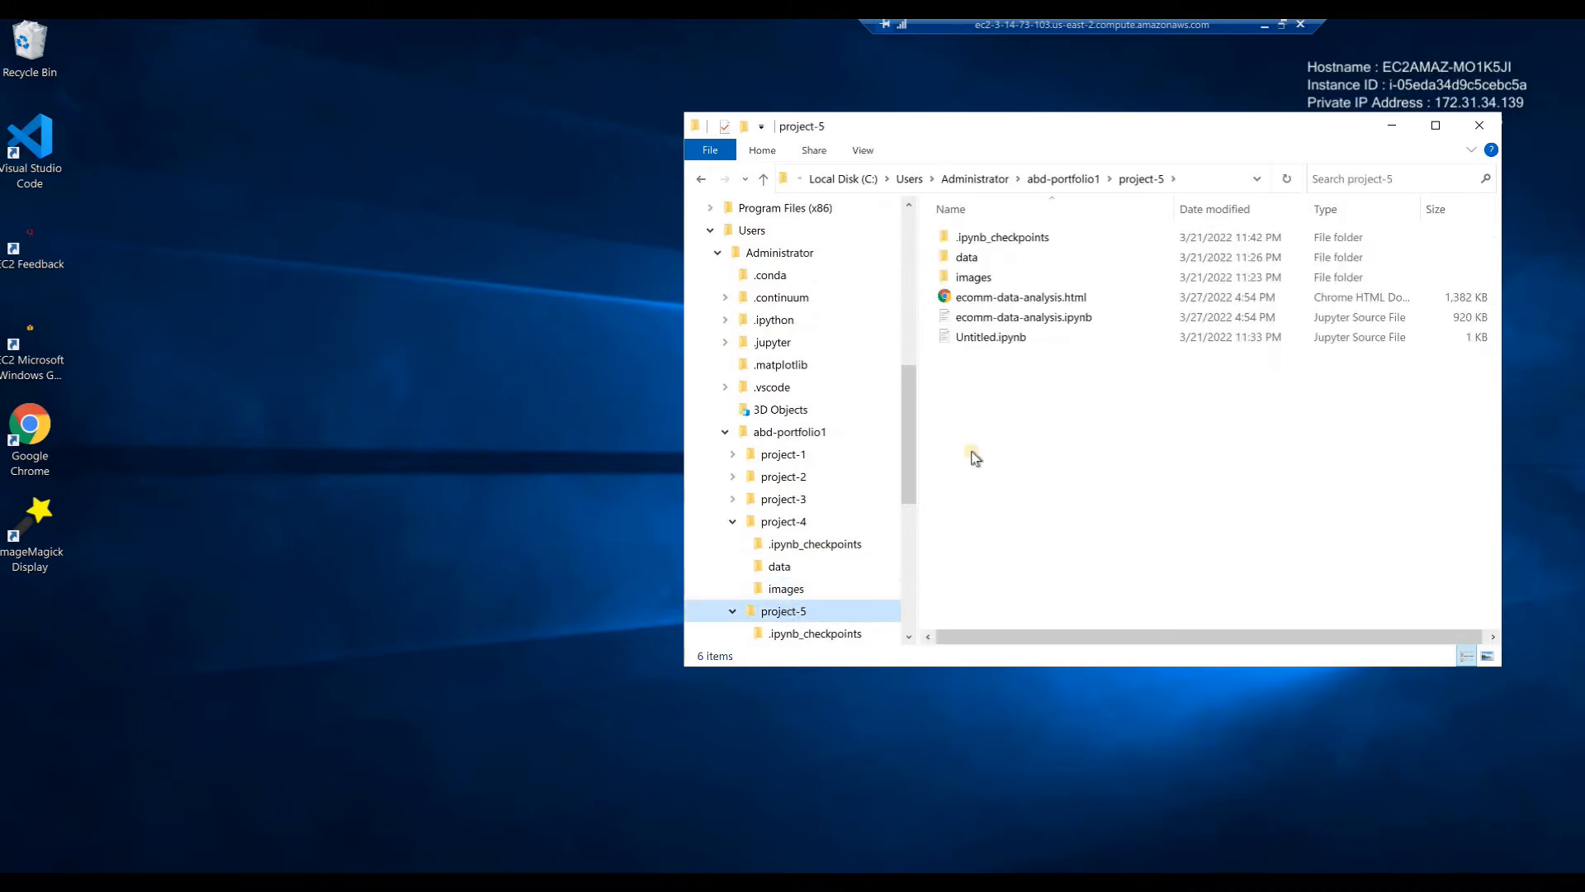
pyautogui.doubleClick(947, 300)
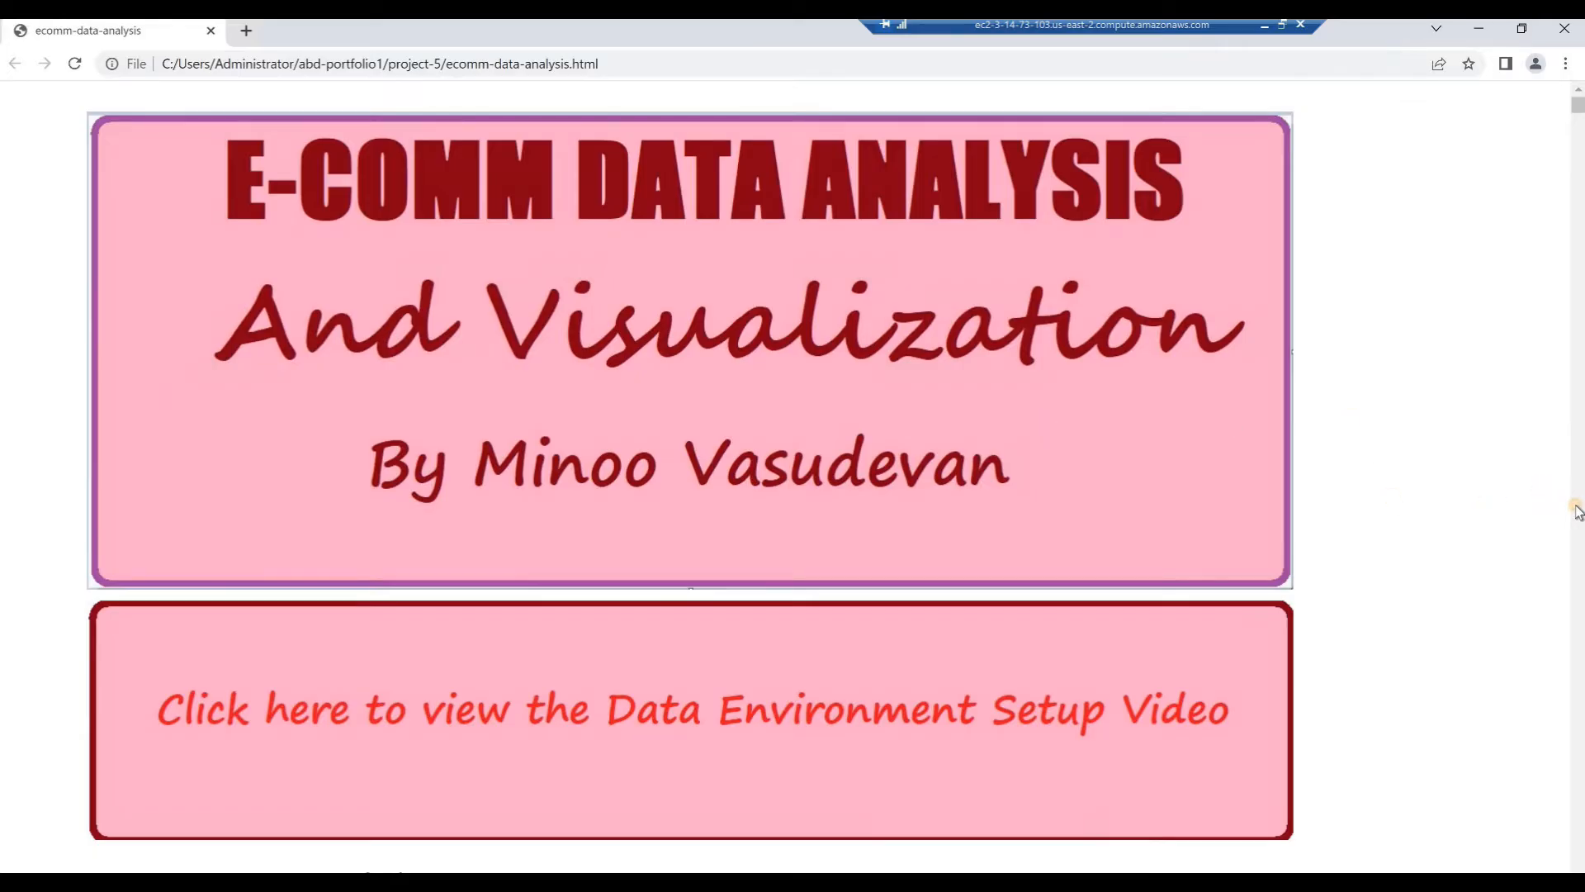
pyautogui.scroll(-9, 1578, 512)
pyautogui.scroll(-20, 1578, 512)
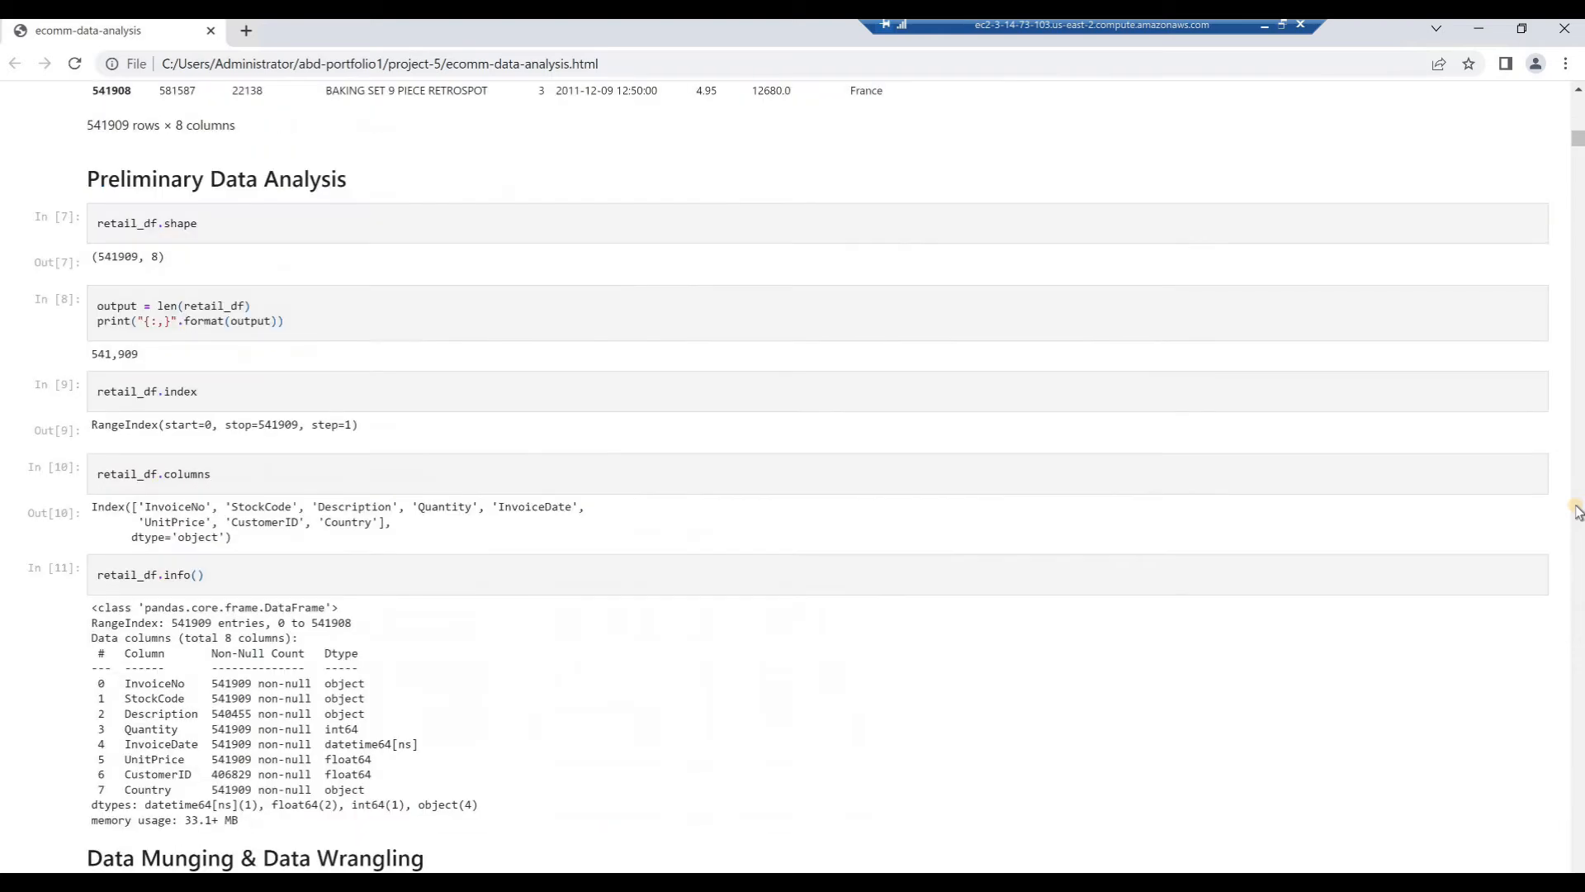
pyautogui.scroll(-20, 1241, 393)
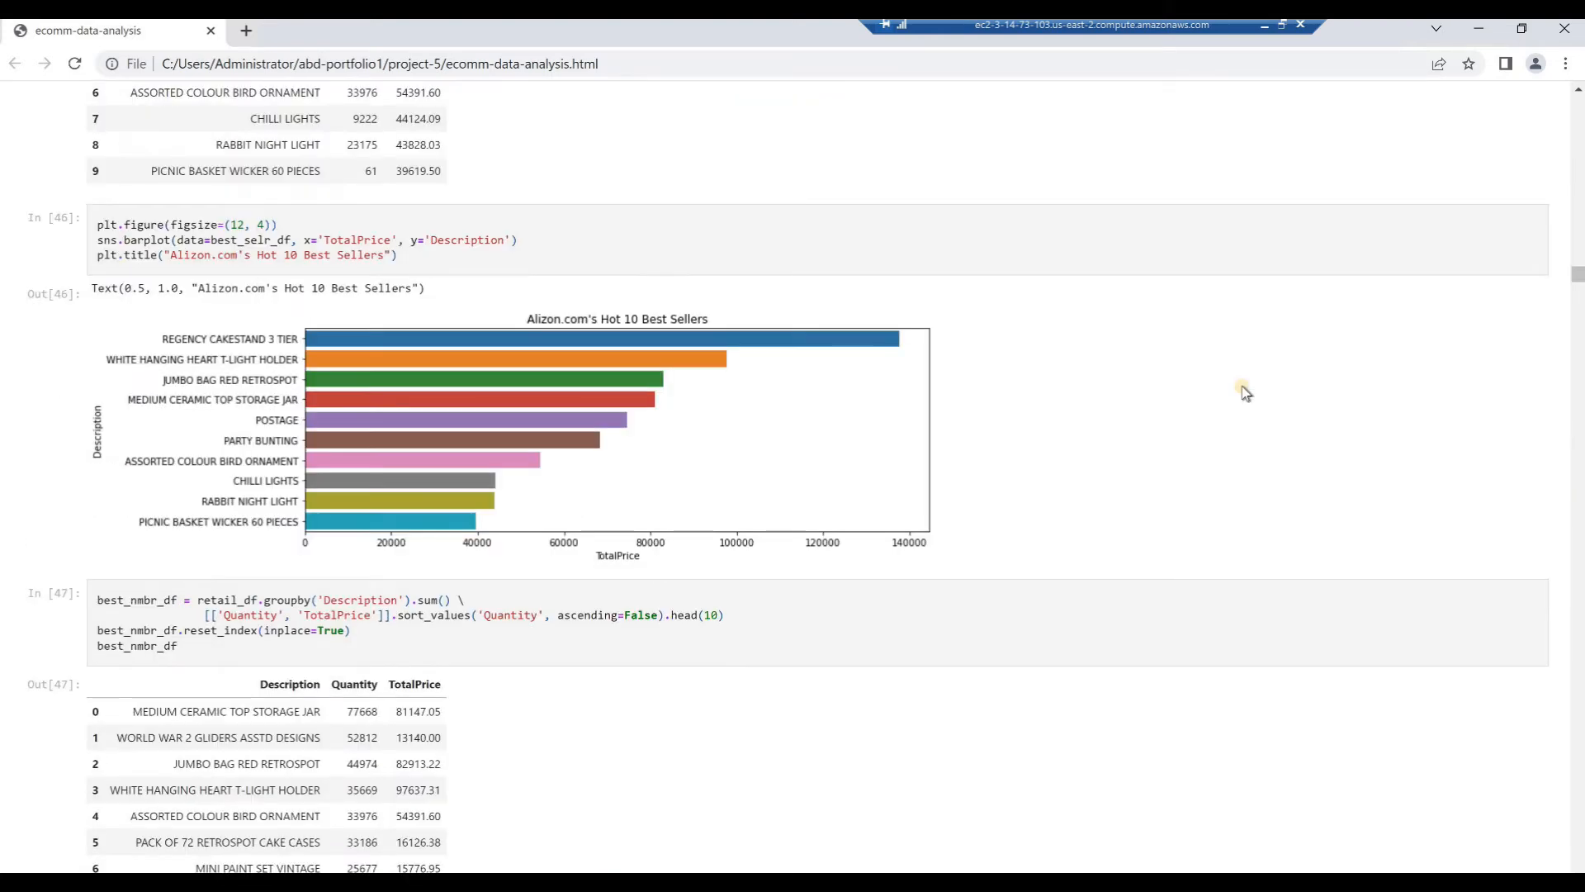
pyautogui.scroll(-9, 1245, 393)
pyautogui.scroll(-16, 1246, 393)
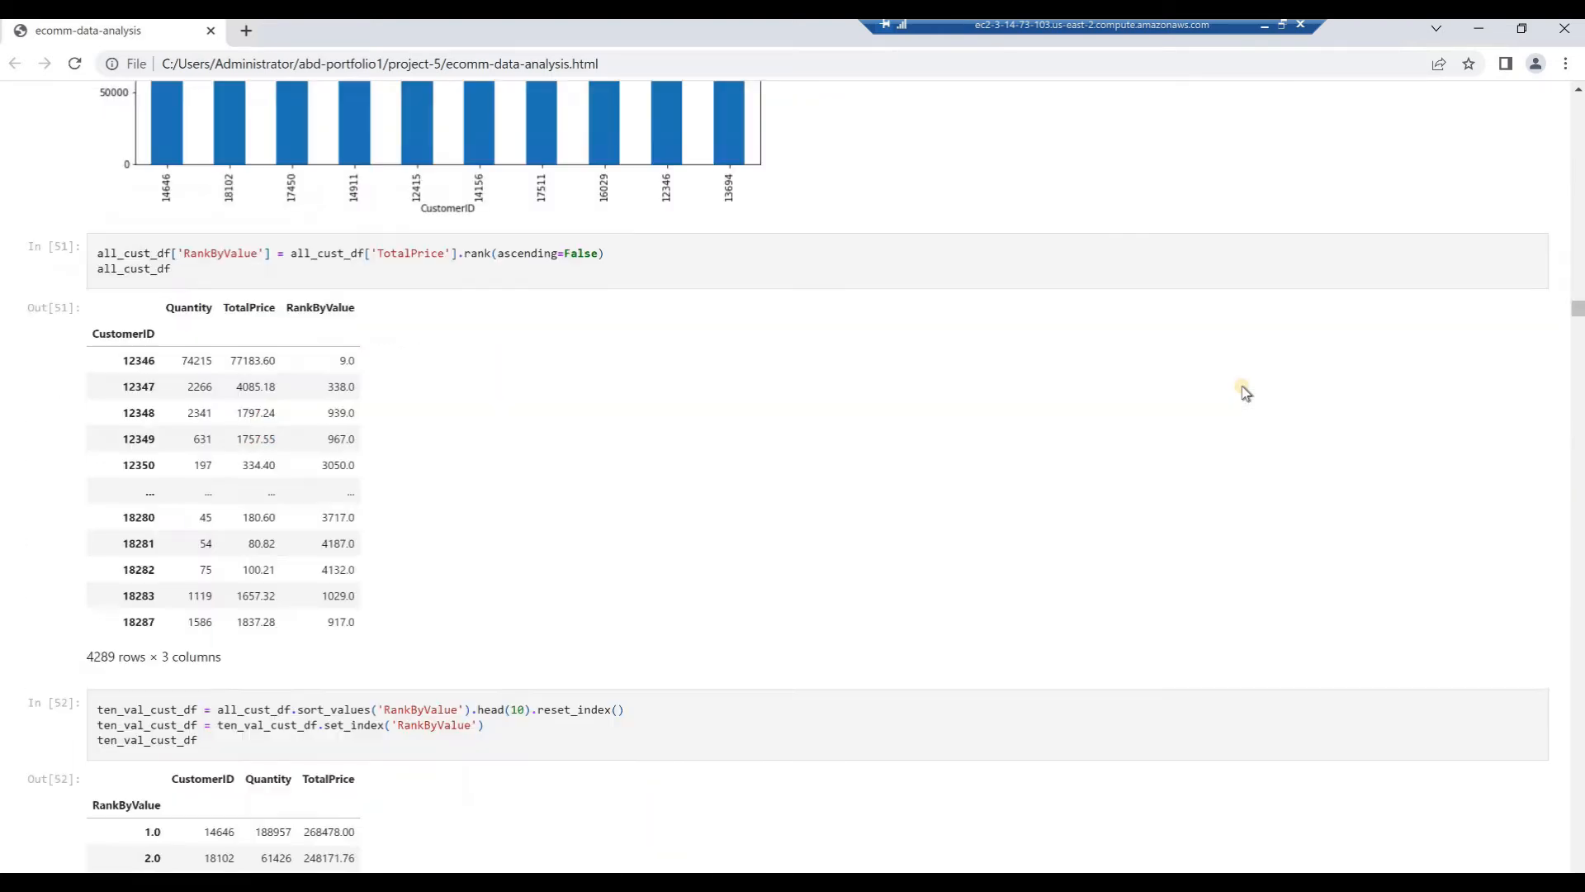
pyautogui.scroll(-17, 1245, 393)
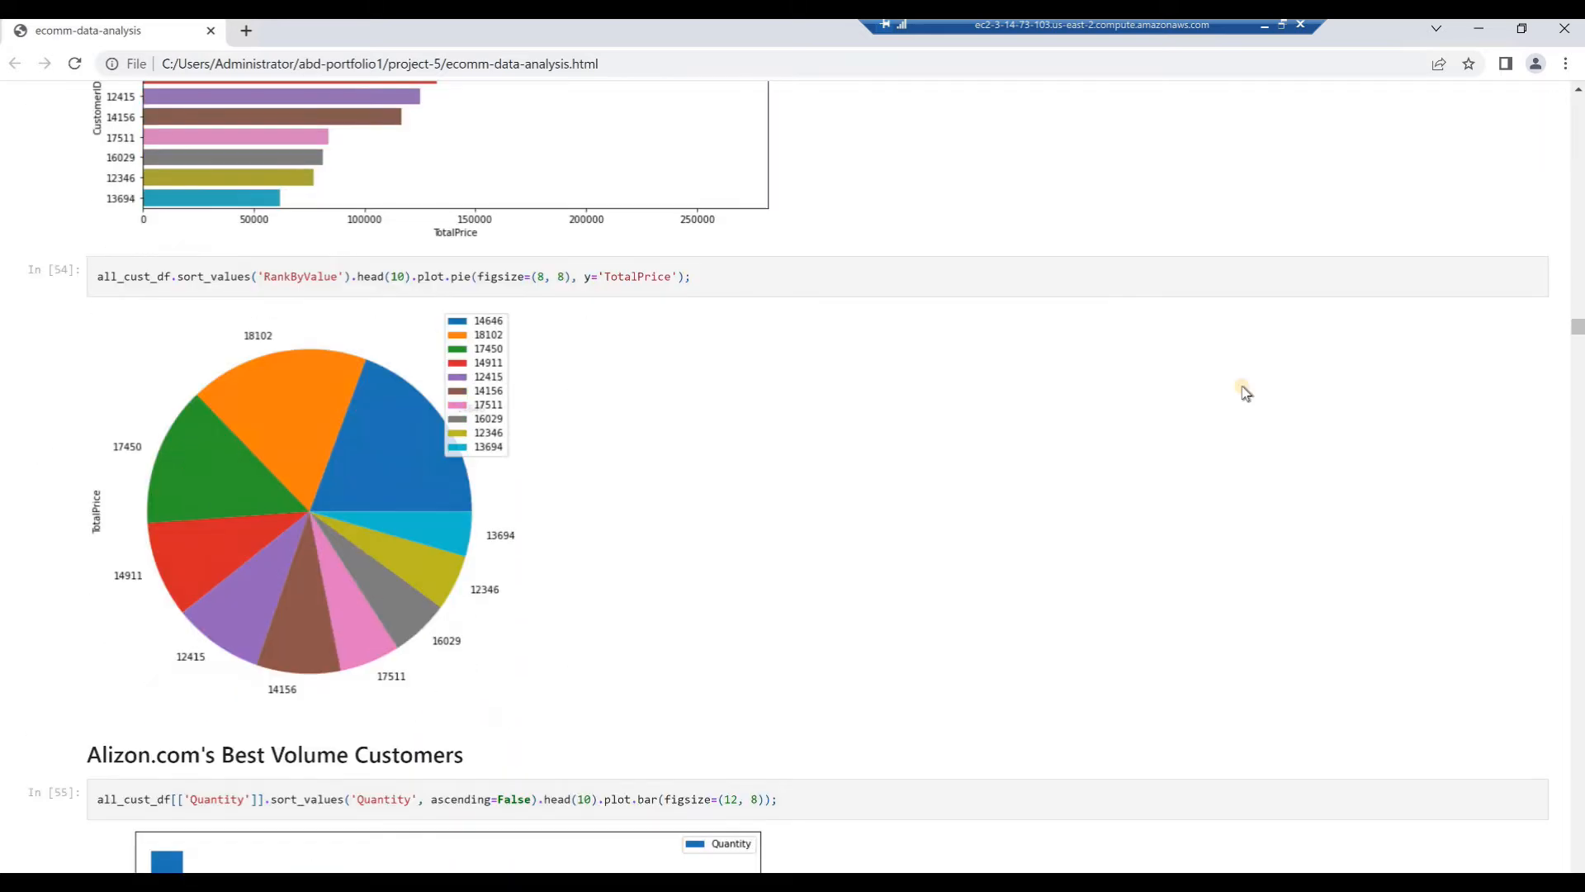
pyautogui.scroll(-20, 1245, 393)
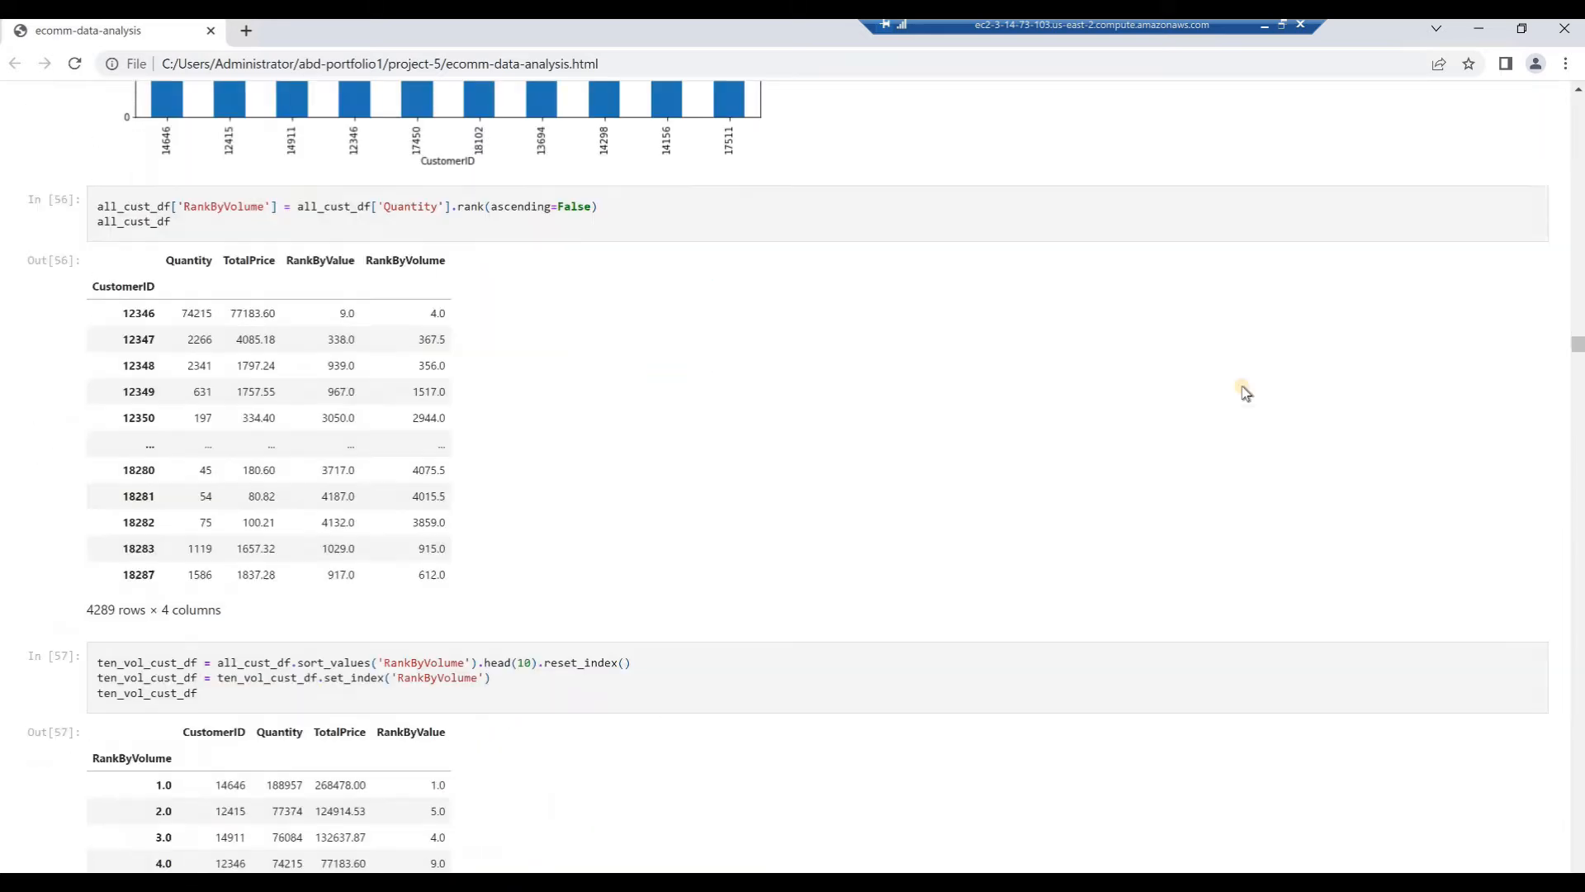
pyautogui.scroll(-16, 1246, 393)
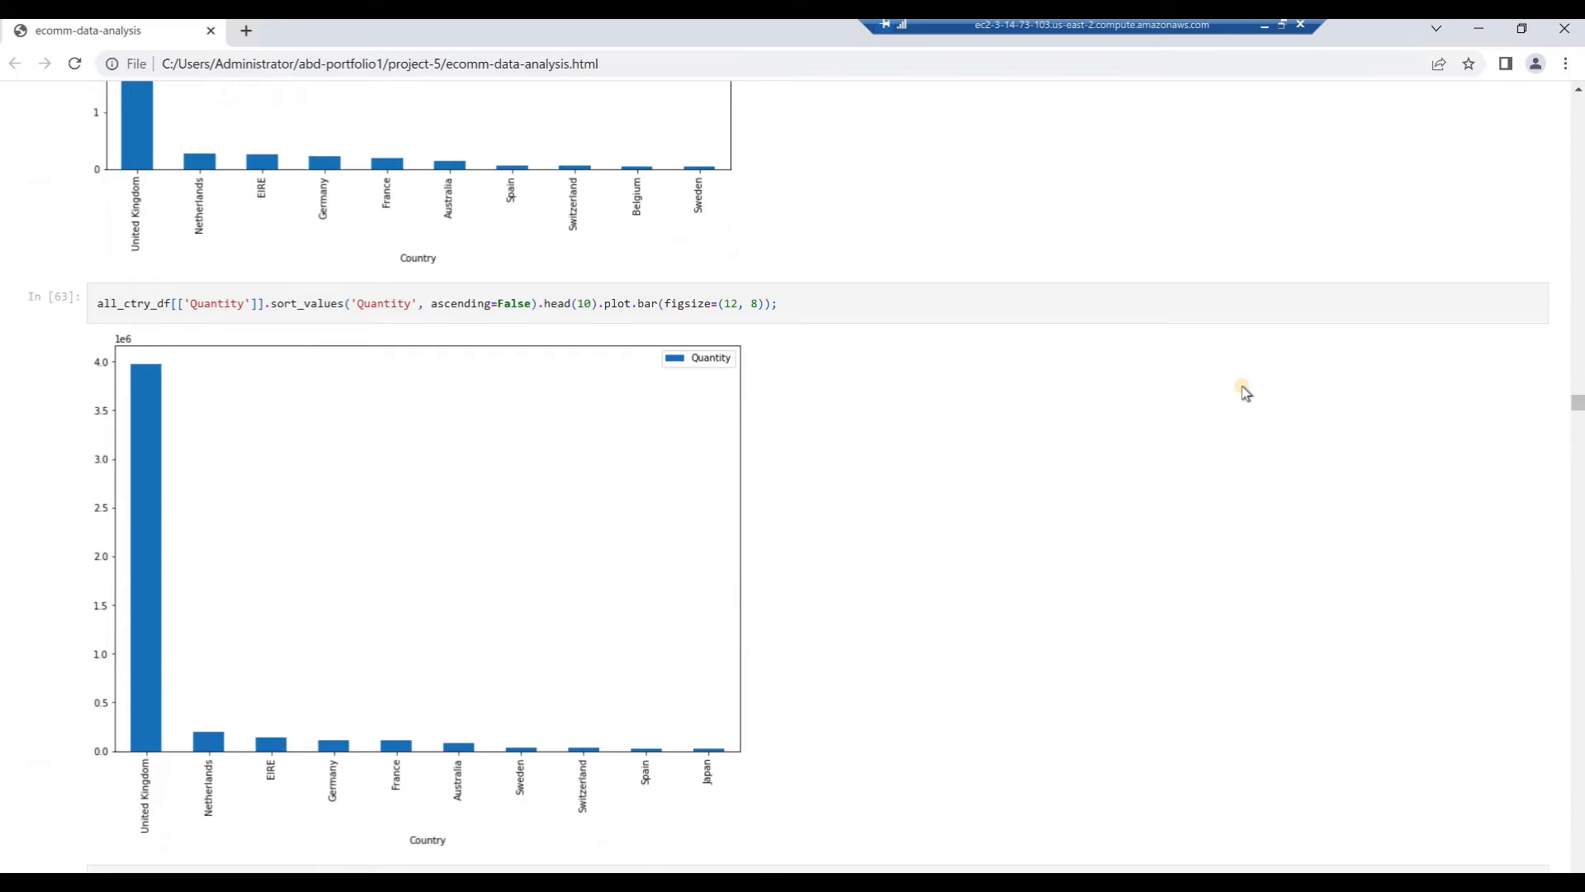
pyautogui.scroll(-20, 1245, 393)
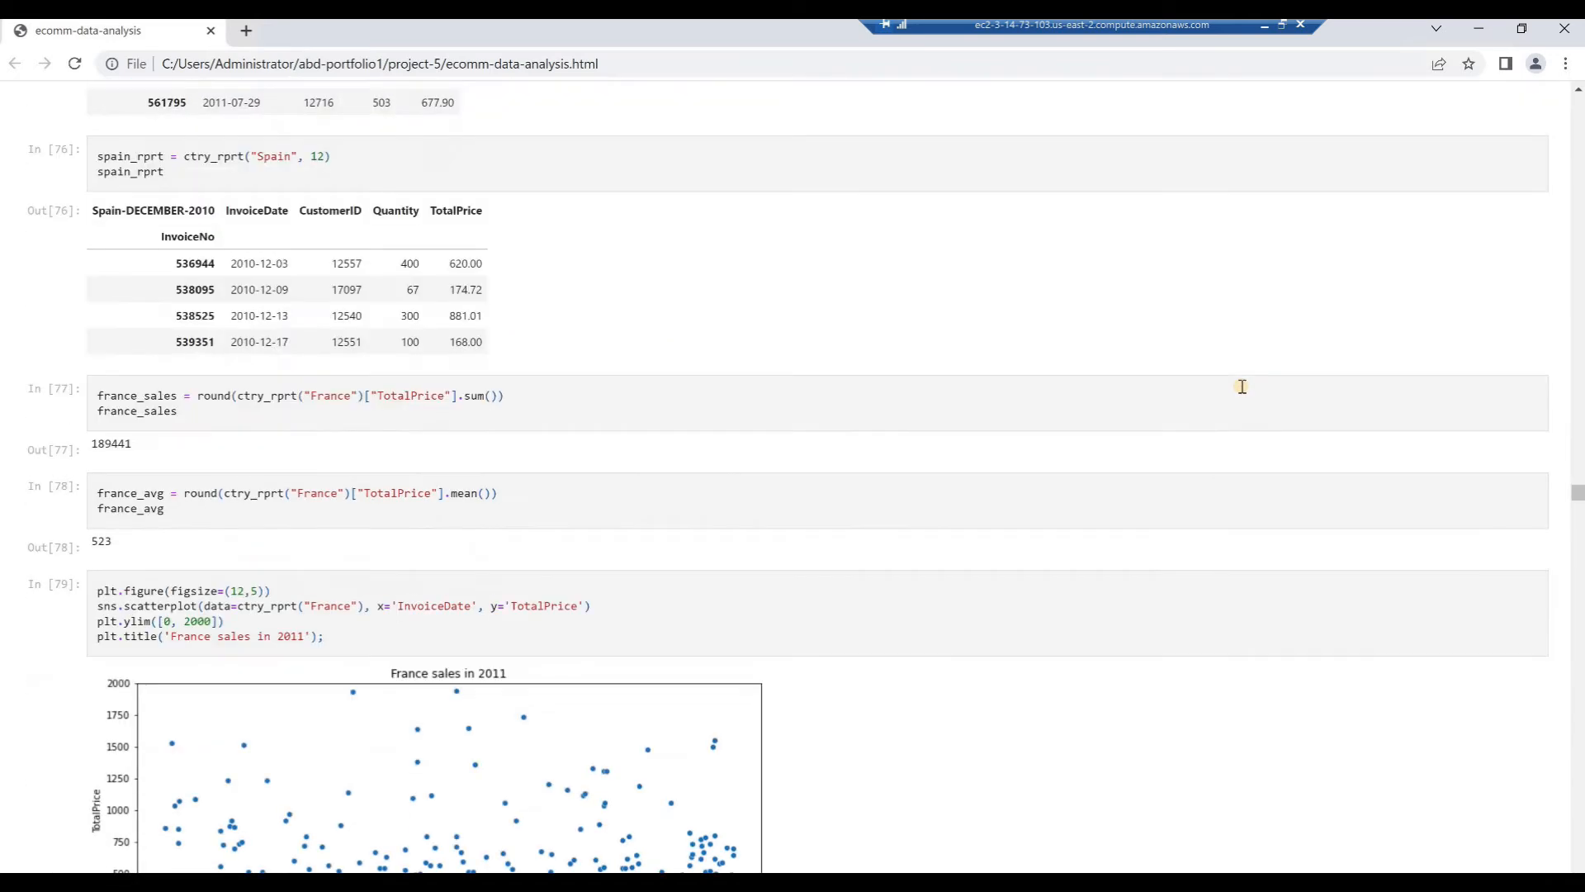
pyautogui.scroll(-20, 1243, 387)
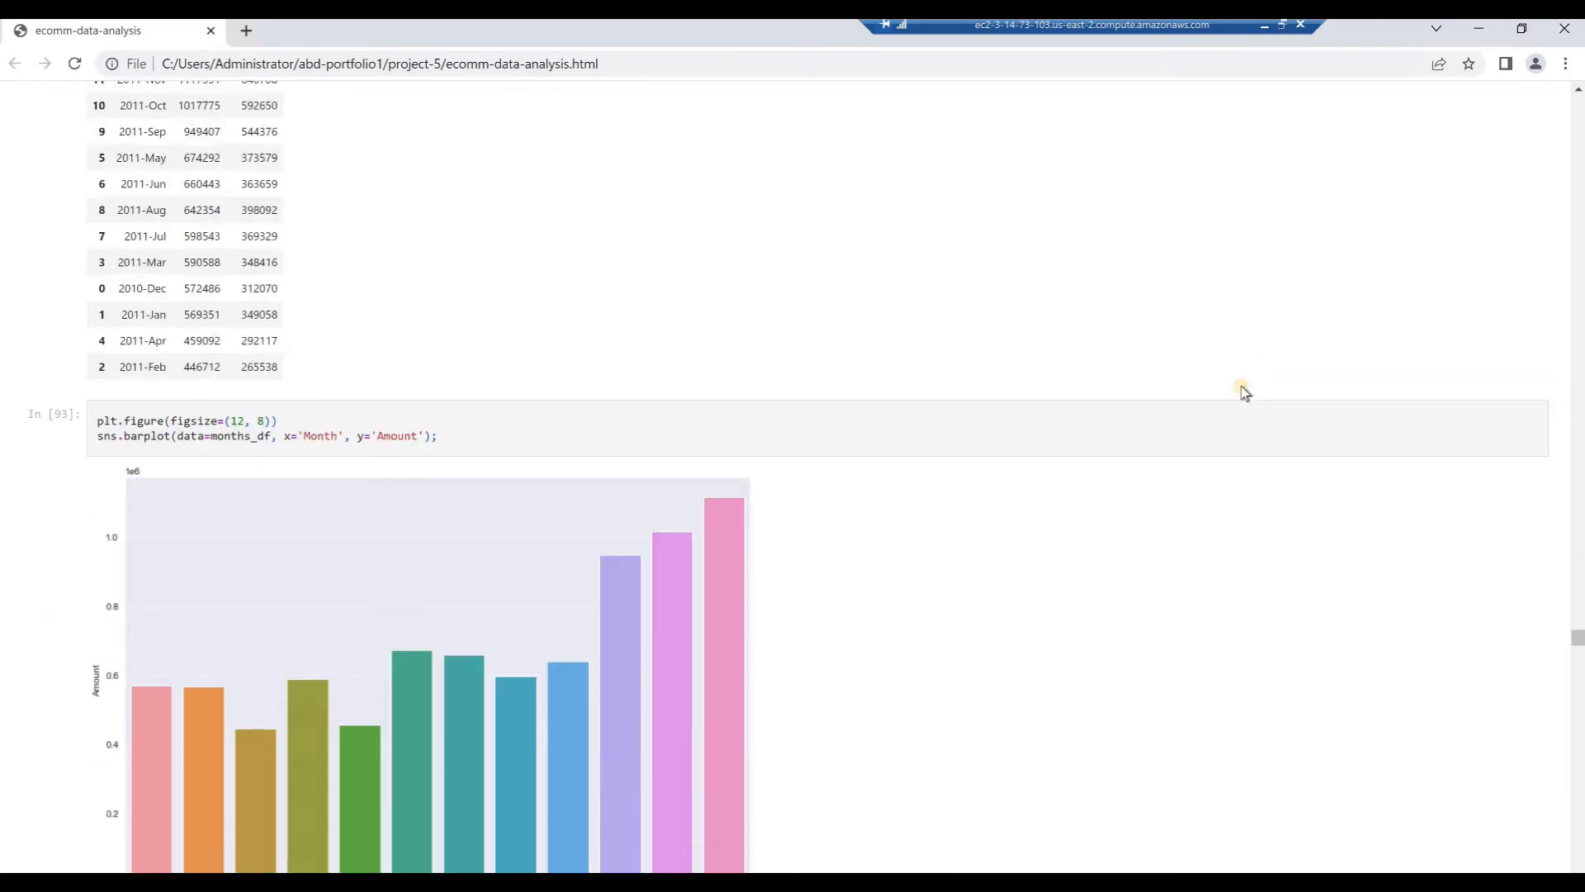
pyautogui.scroll(-11, 1246, 393)
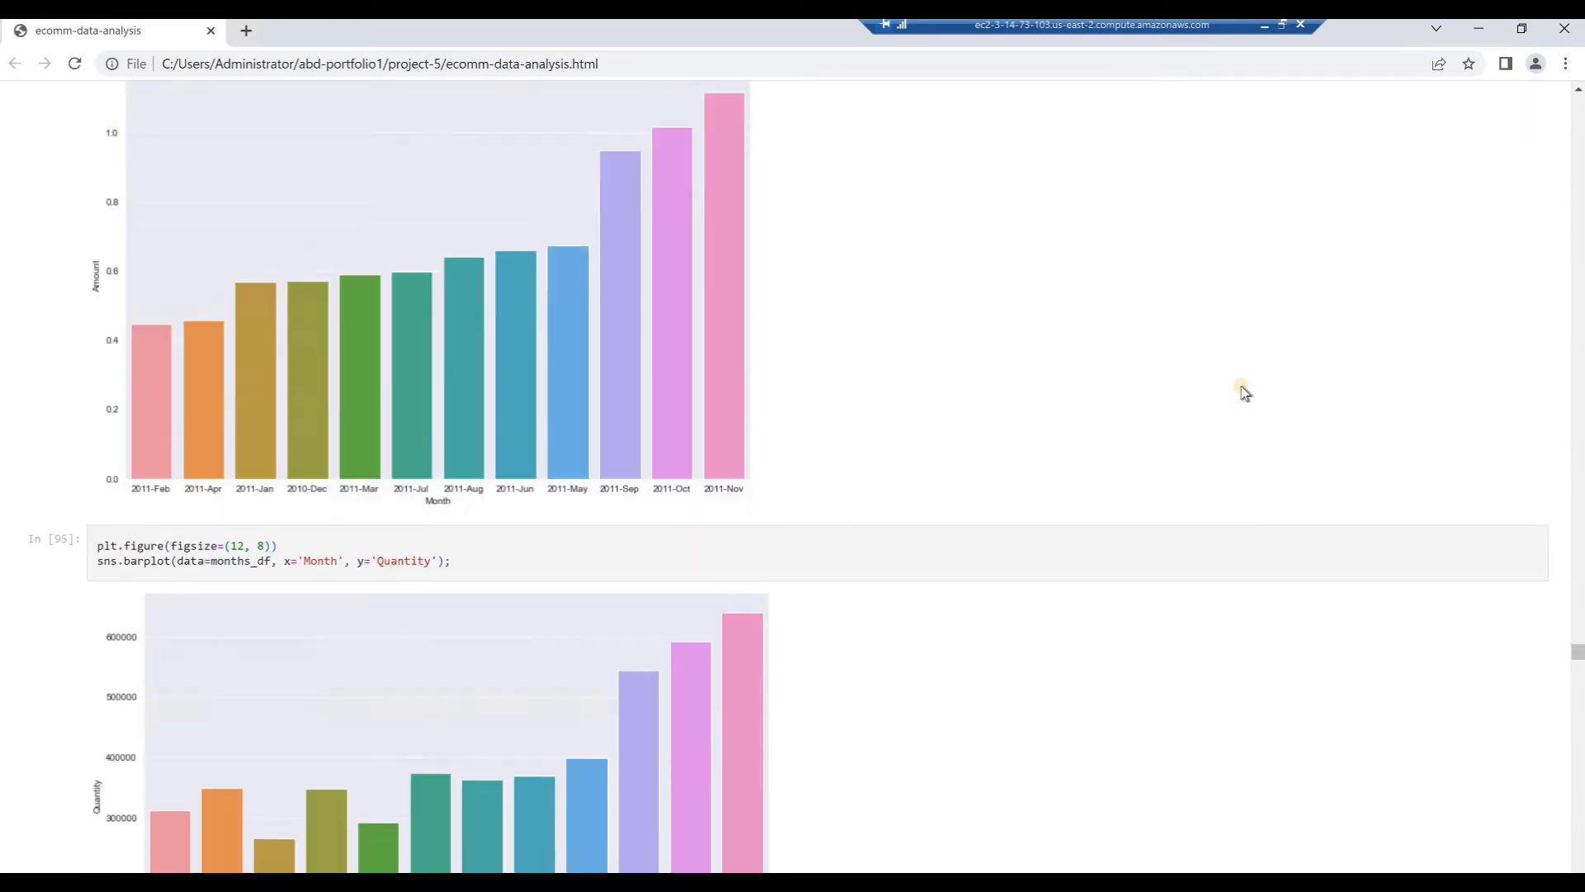
pyautogui.scroll(-20, 1245, 393)
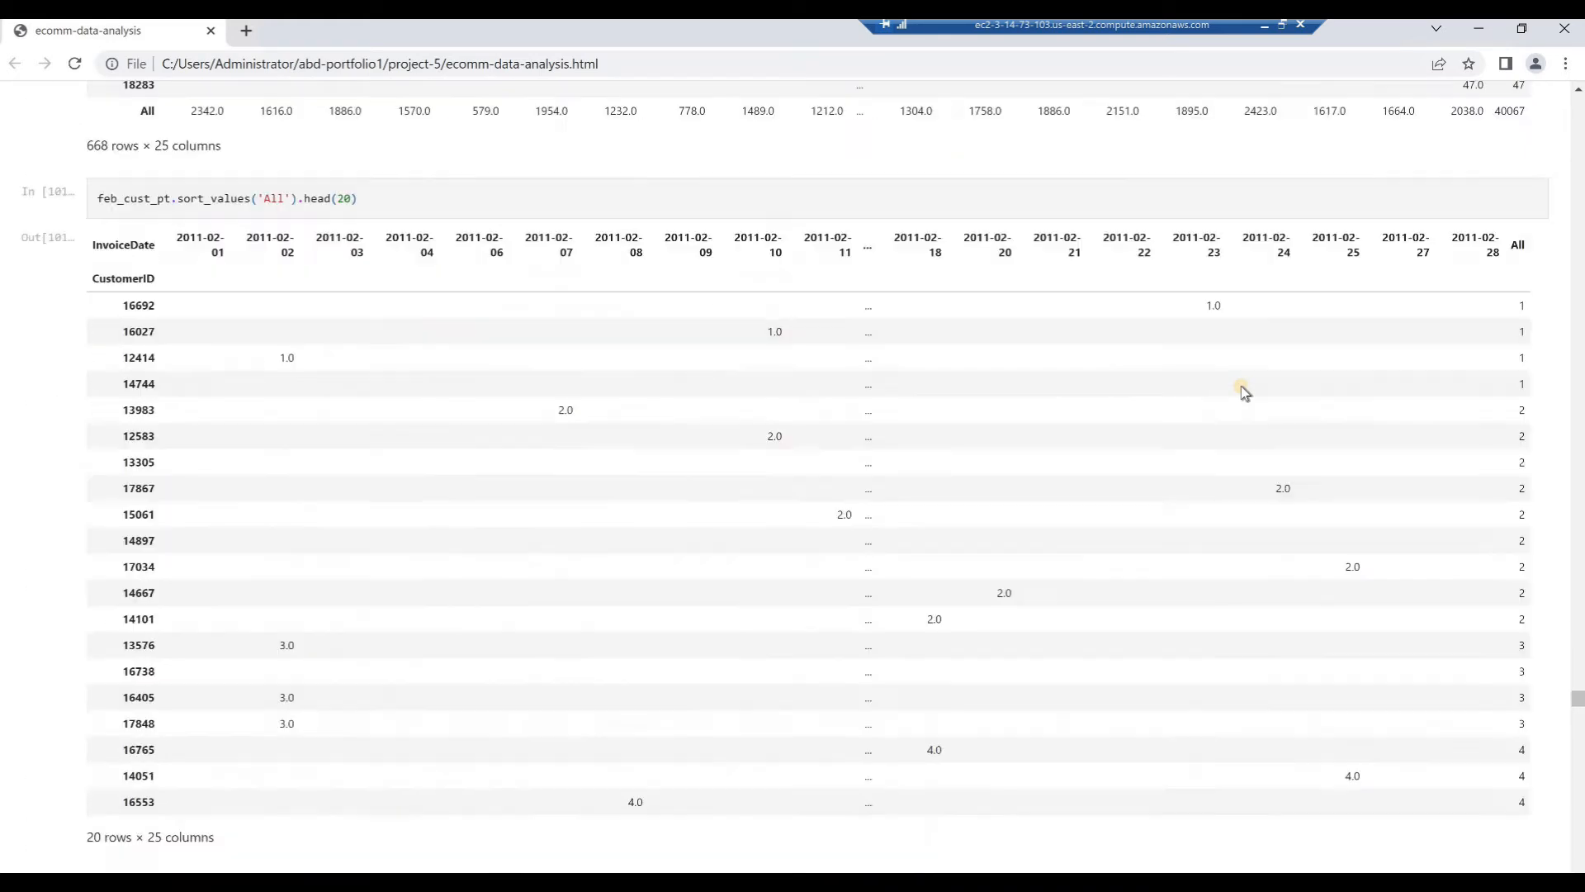
pyautogui.scroll(-20, 1245, 393)
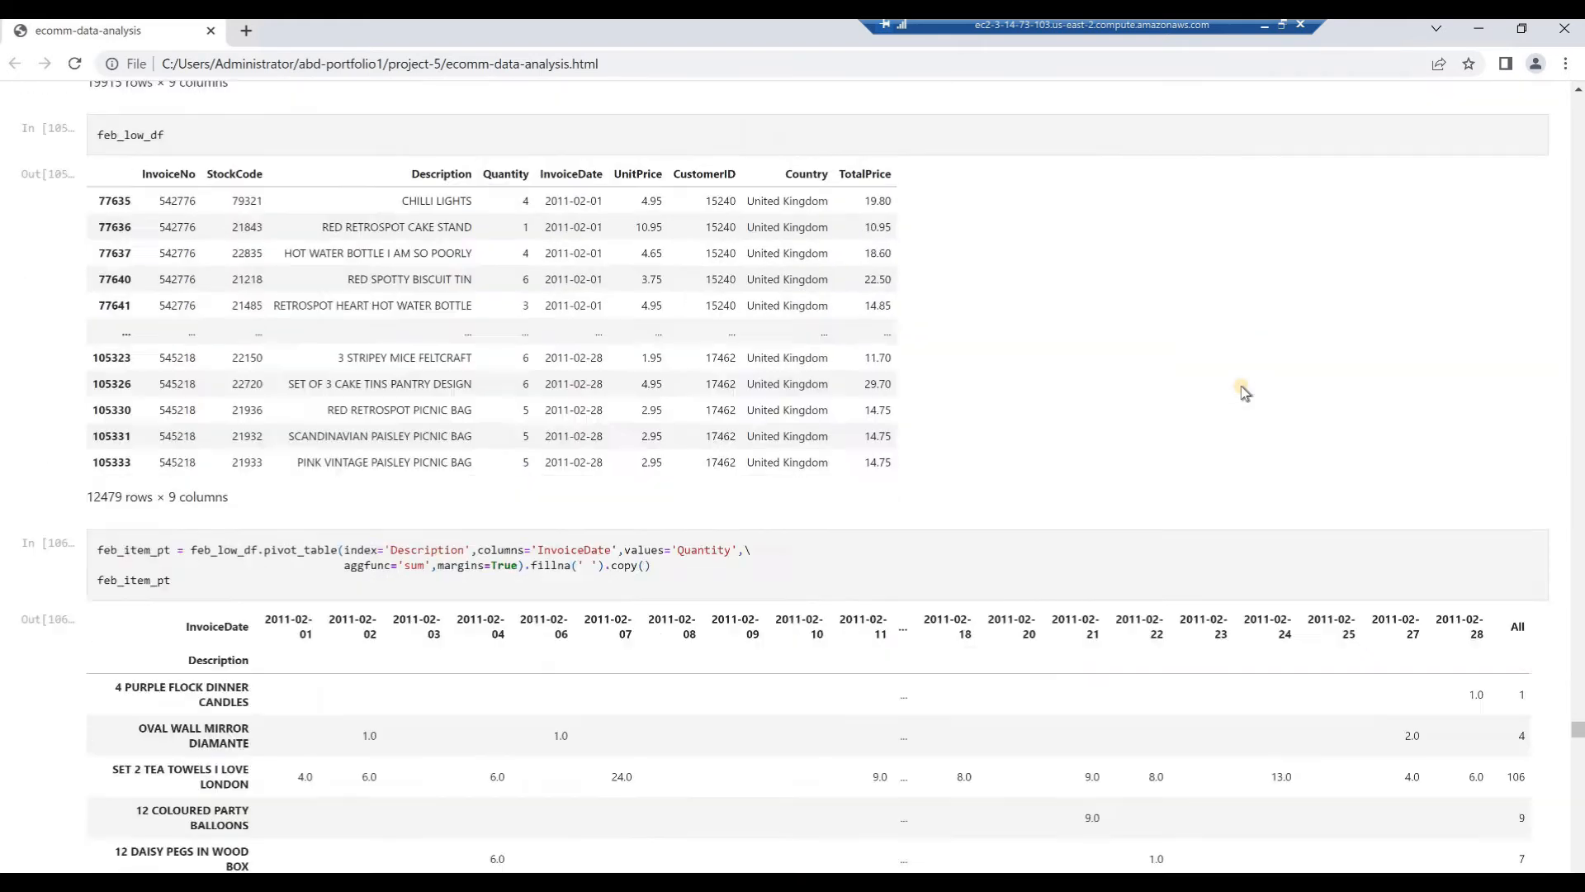
pyautogui.scroll(-20, 1245, 393)
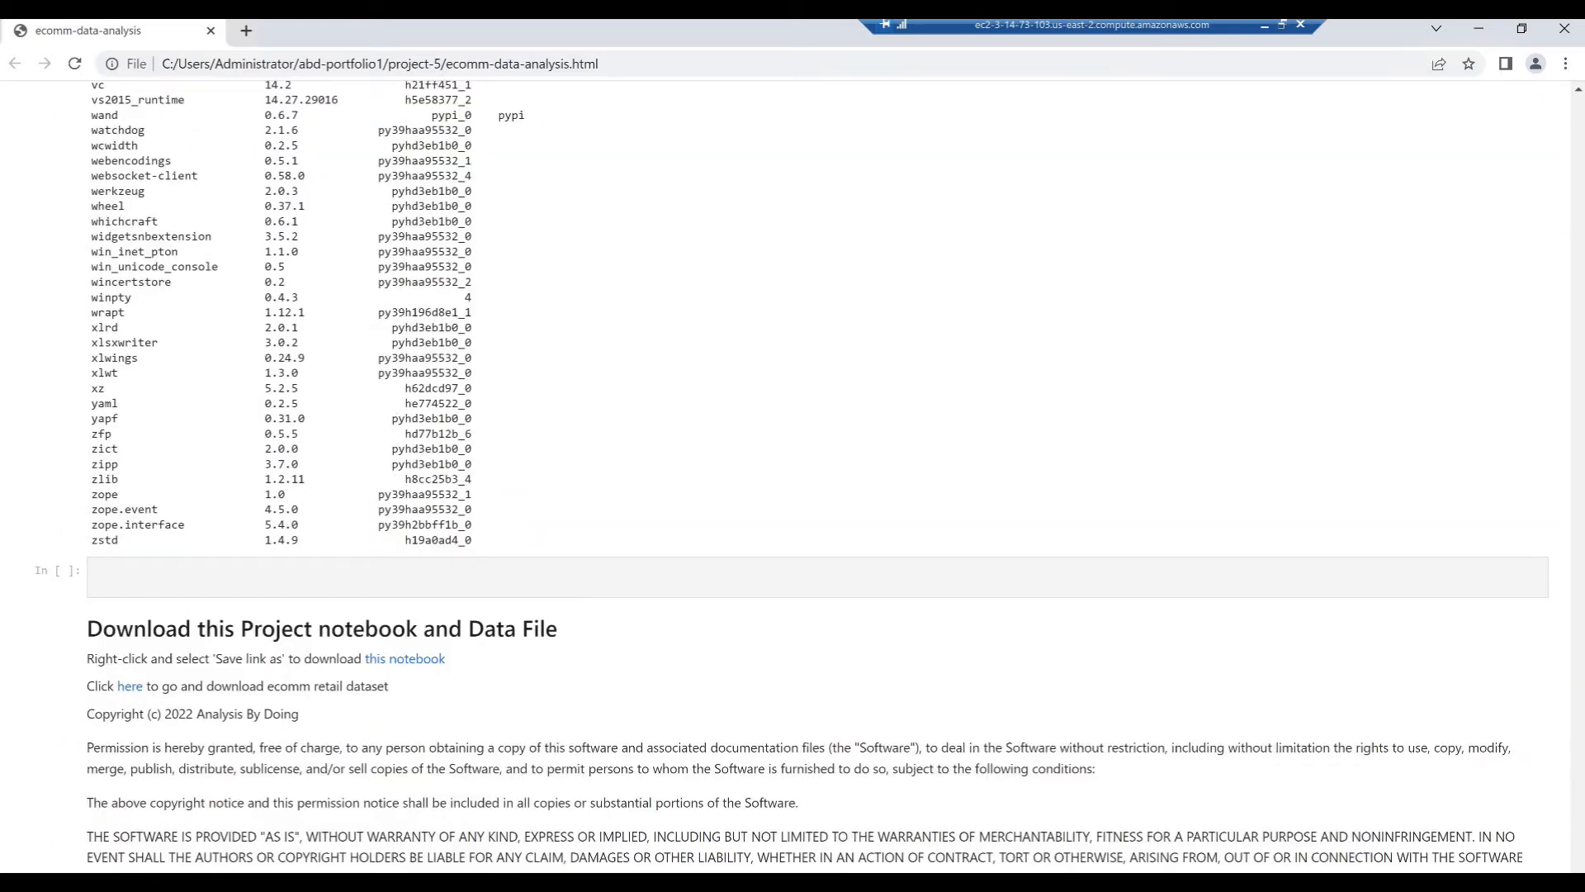
# Step: Close the exported page's browser window and the File Explorer window
pyautogui.click(1575, 40)
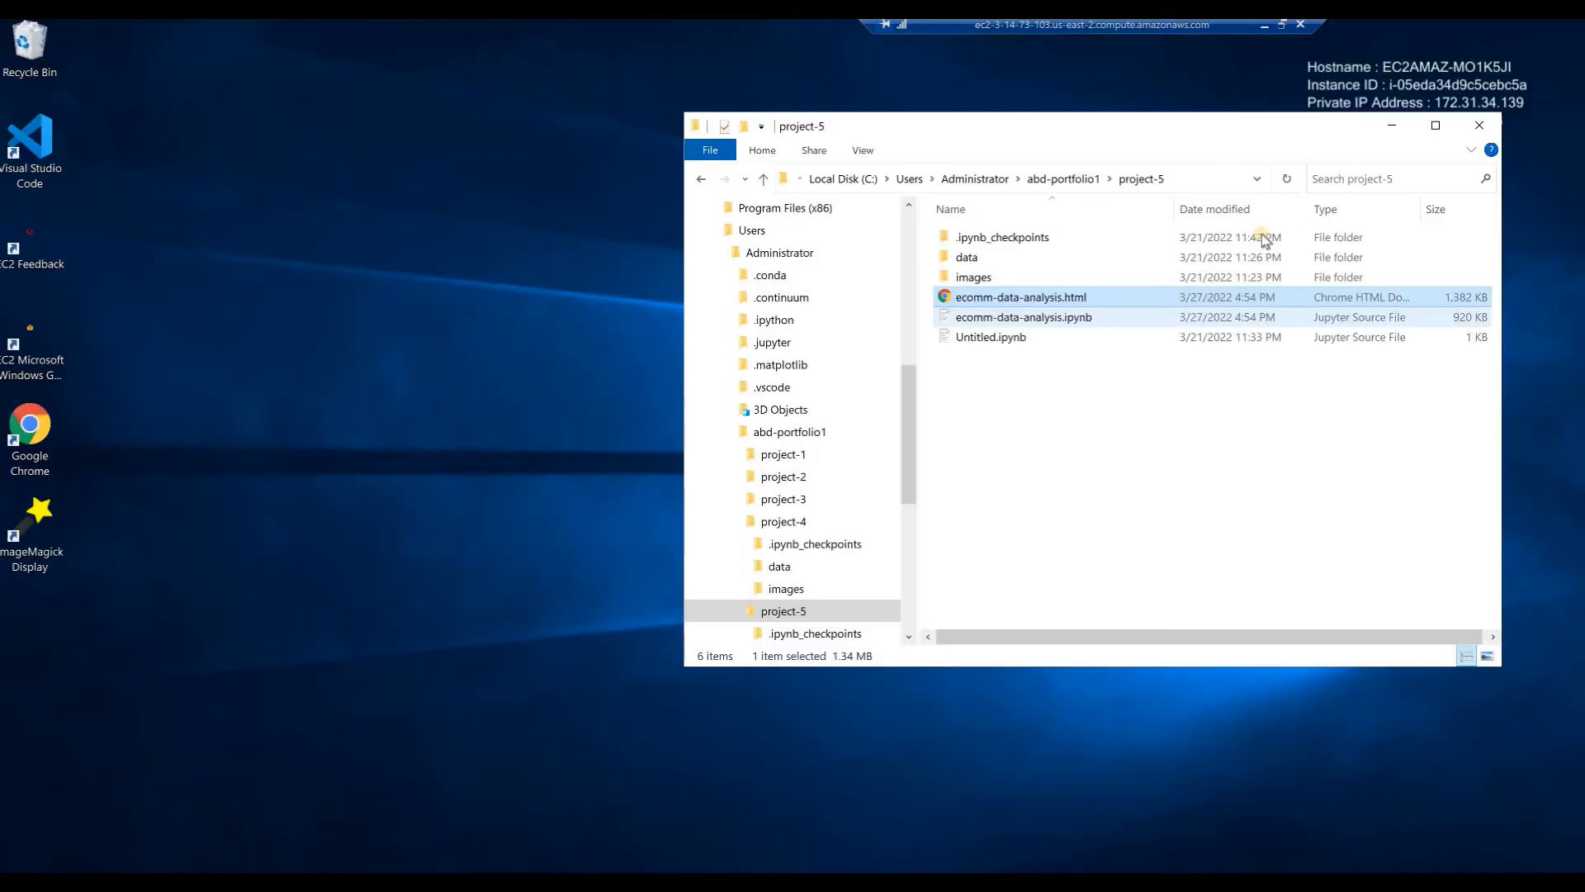
pyautogui.click(1474, 130)
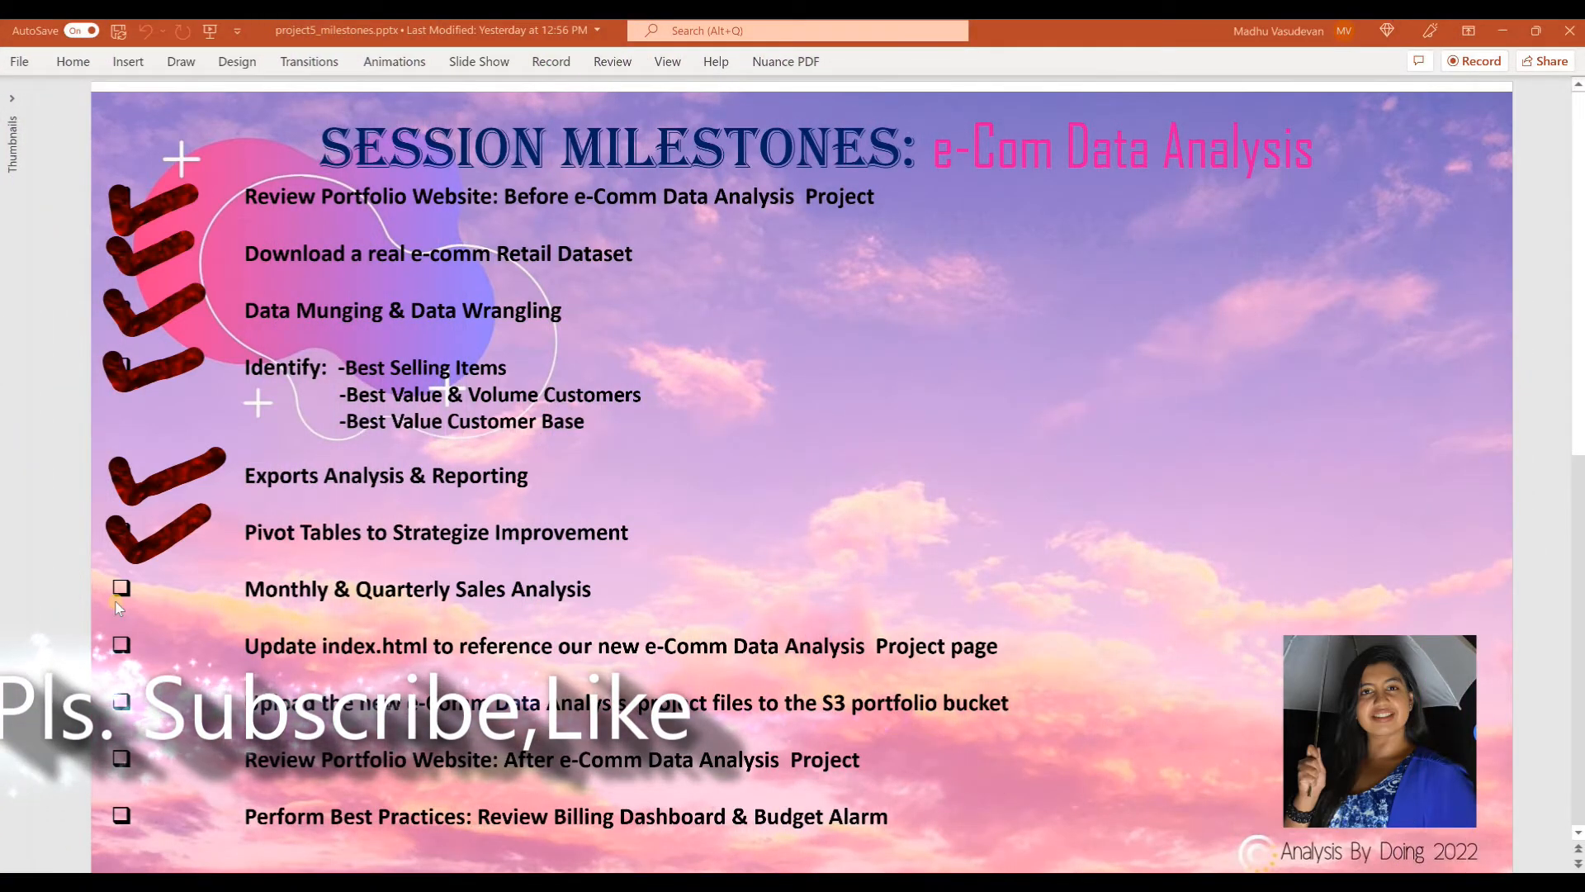
# Step: Draw a check mark beside the Monthly & Quarterly Sales Analysis milestone on the slide
pyautogui.moveTo(113, 581)
pyautogui.mouseDown()
pyautogui.moveTo(128, 611)
pyautogui.moveTo(204, 588)
pyautogui.mouseUp()
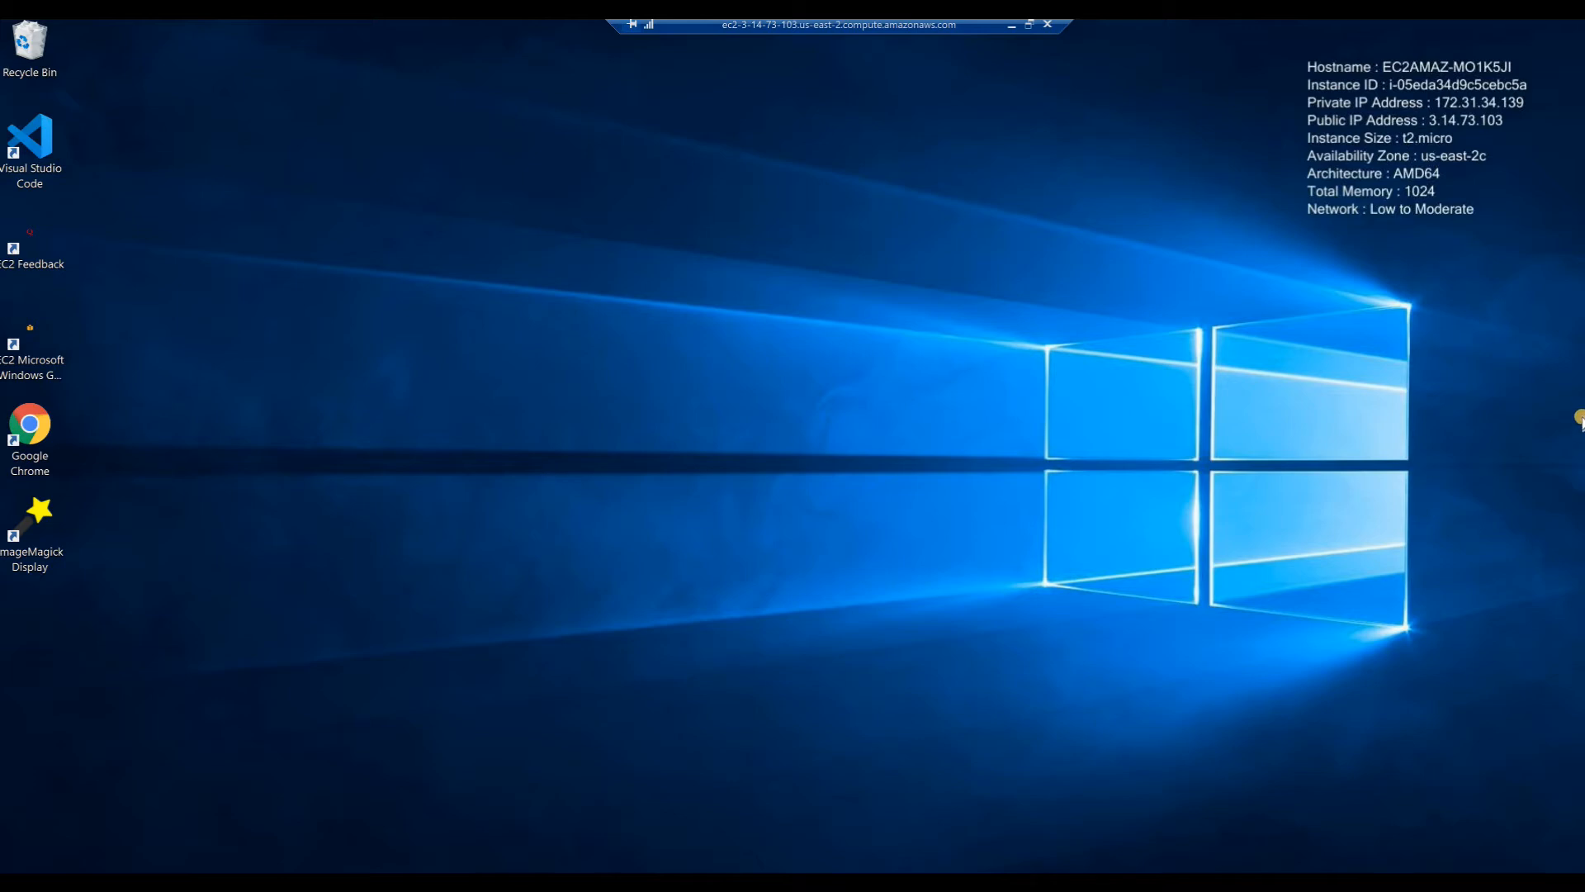
# Step: Switch to Visual Studio Code on the remote desktop and open the abd-portfolio1 folder under Users > Administrator on Local Disk (C:)
pyautogui.moveTo(1514, 212)
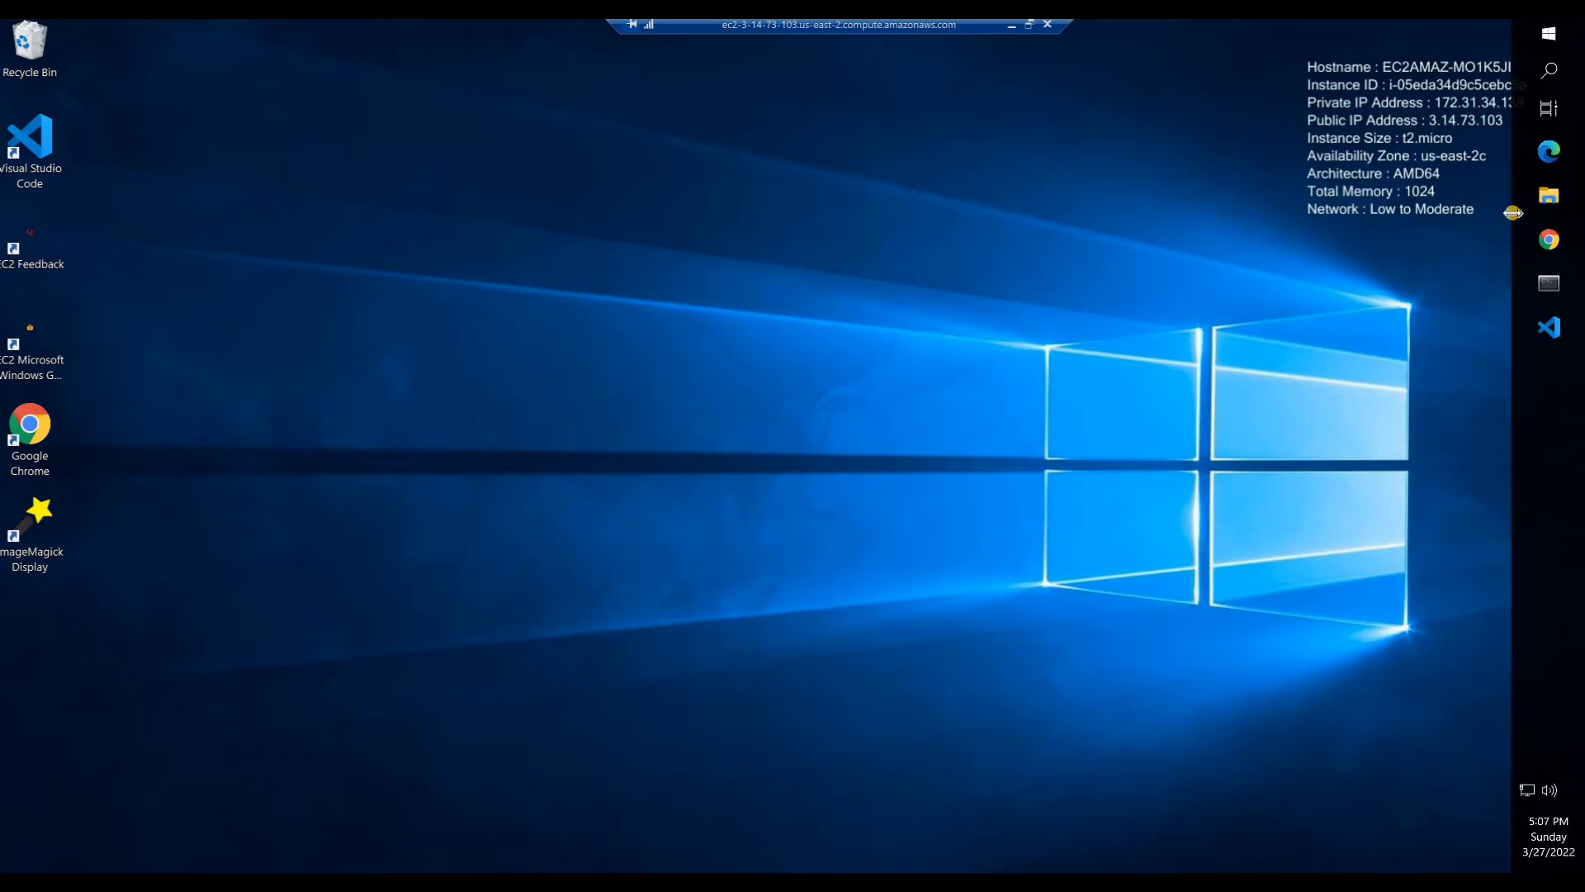
pyautogui.click(1549, 332)
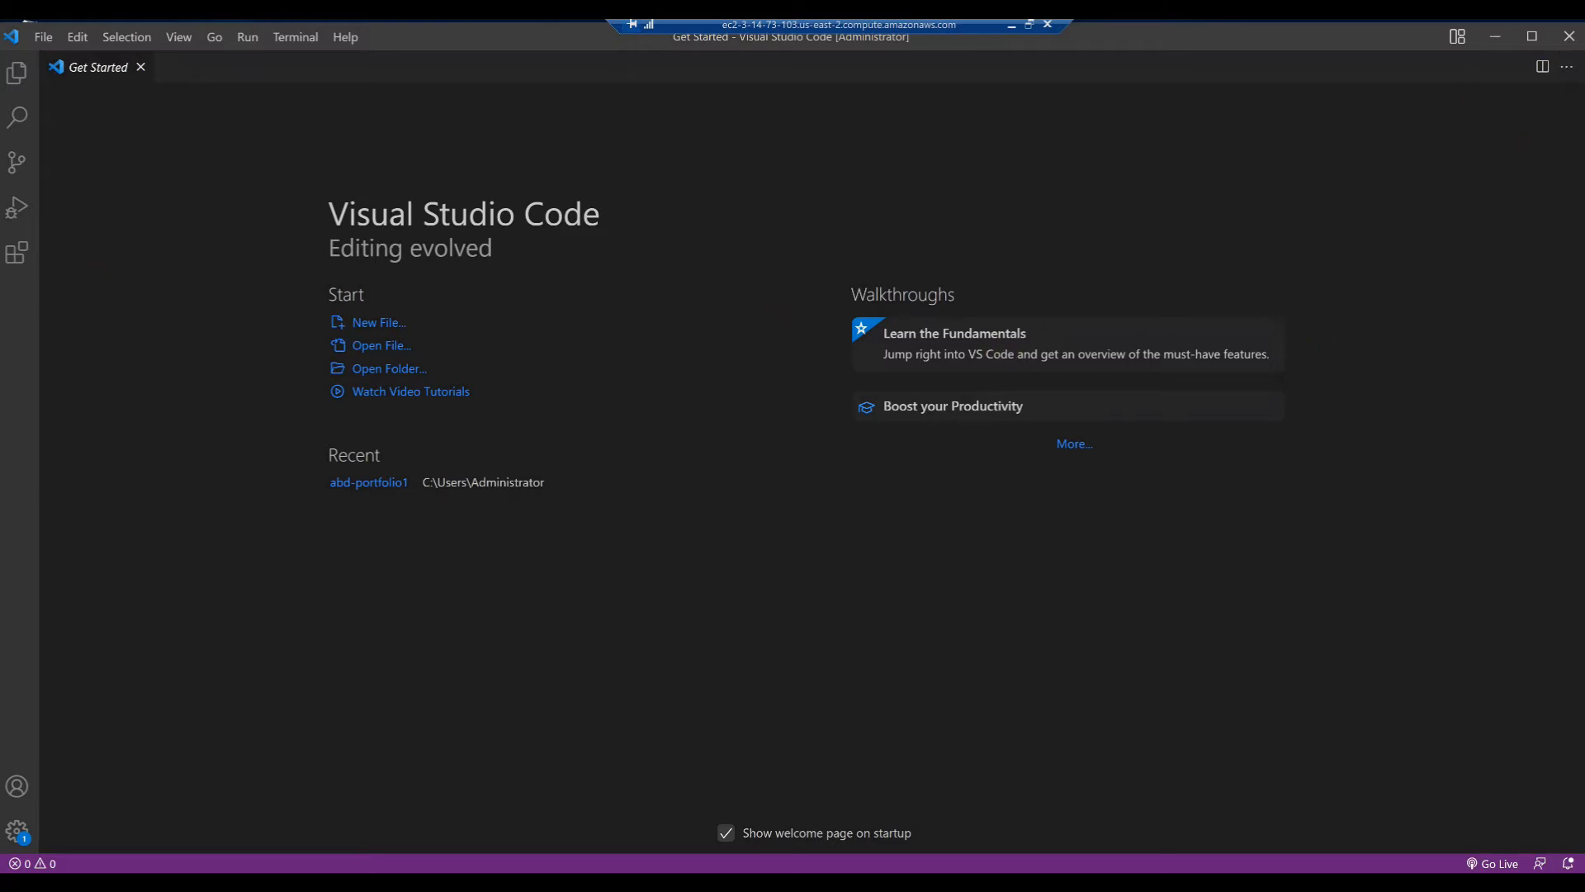
pyautogui.click(48, 39)
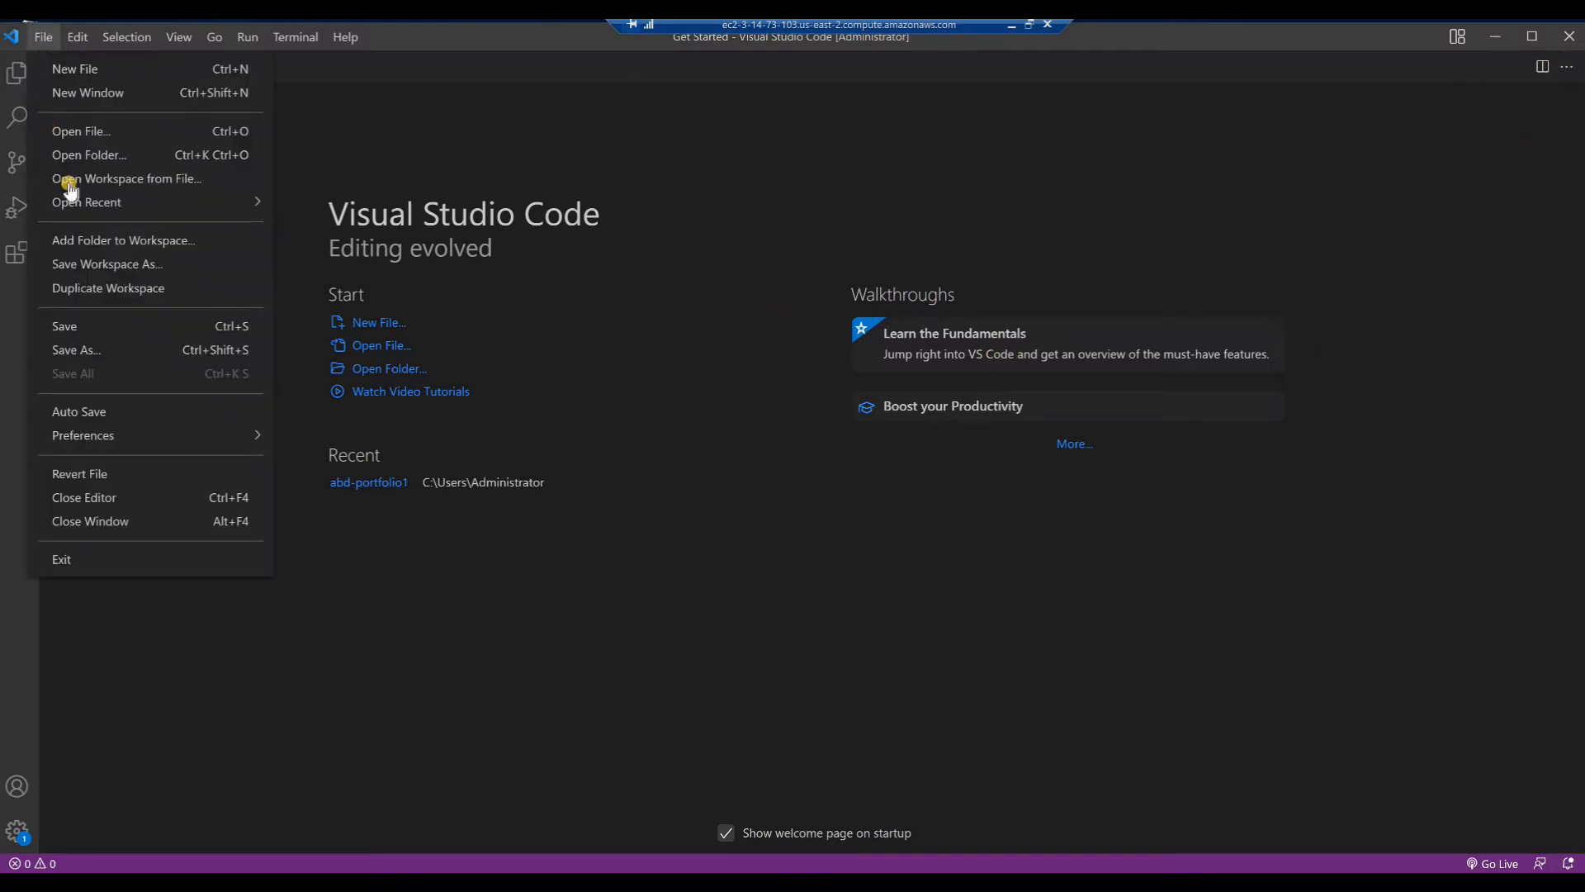
pyautogui.click(85, 155)
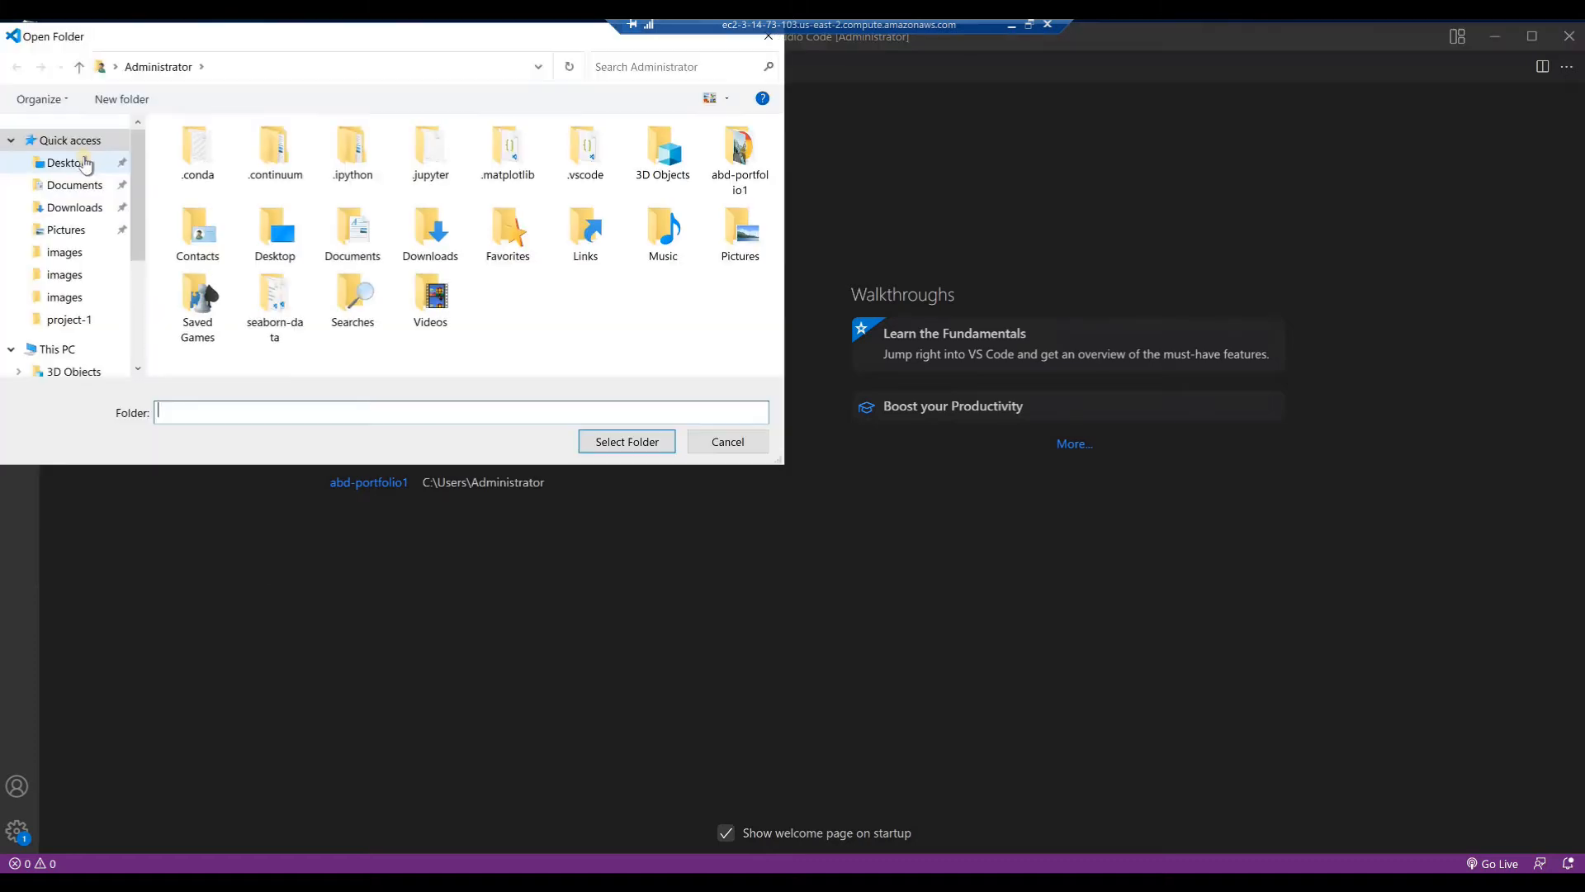
pyautogui.scroll(-1, 59, 248)
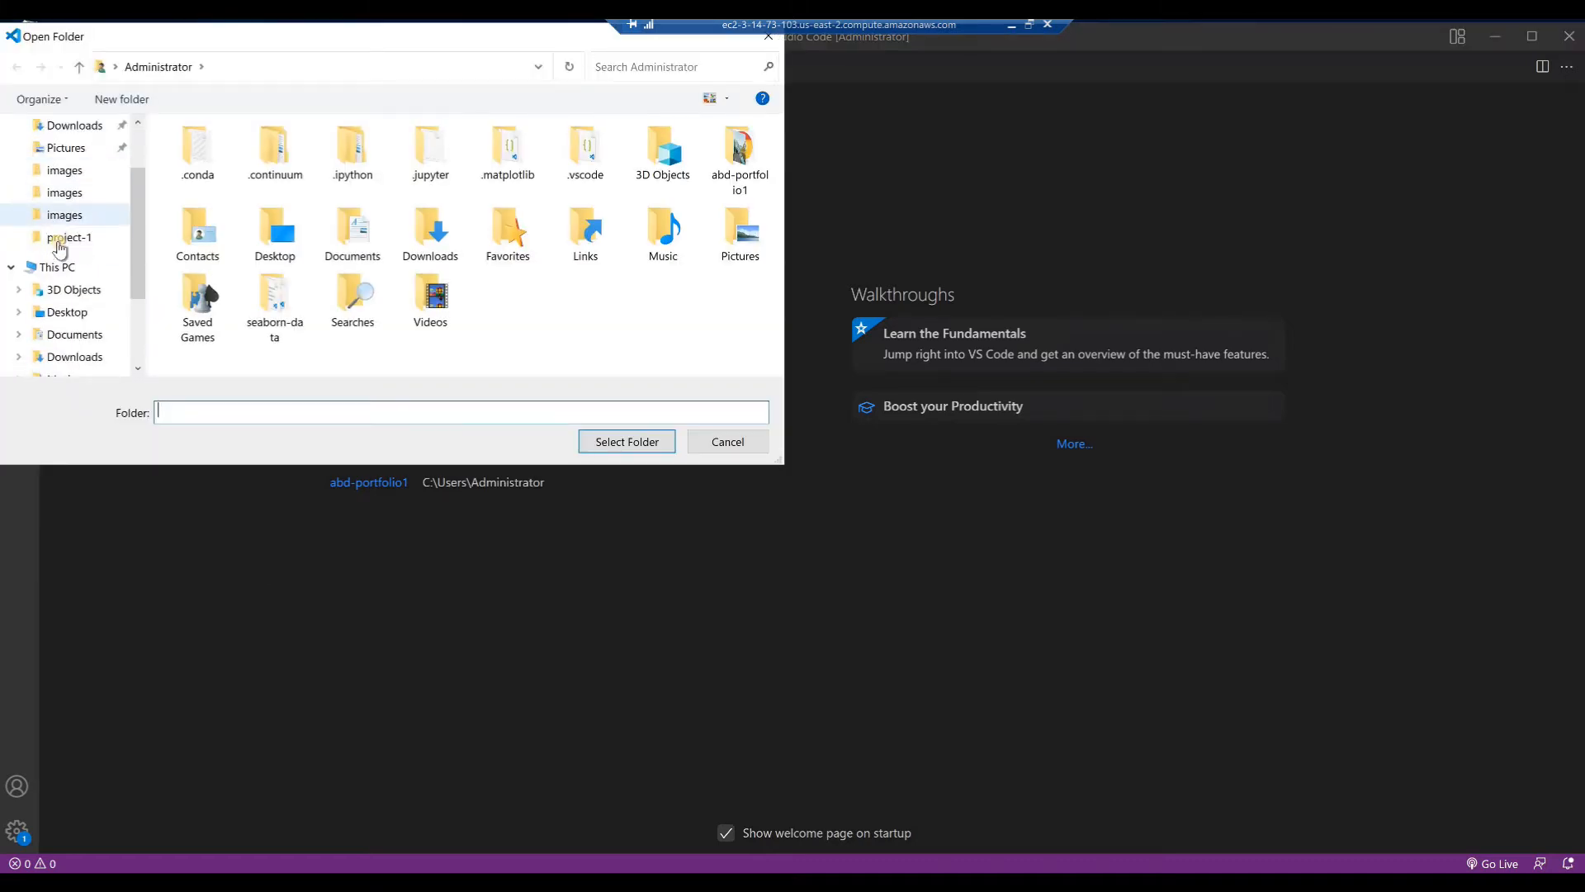
pyautogui.scroll(-2, 59, 247)
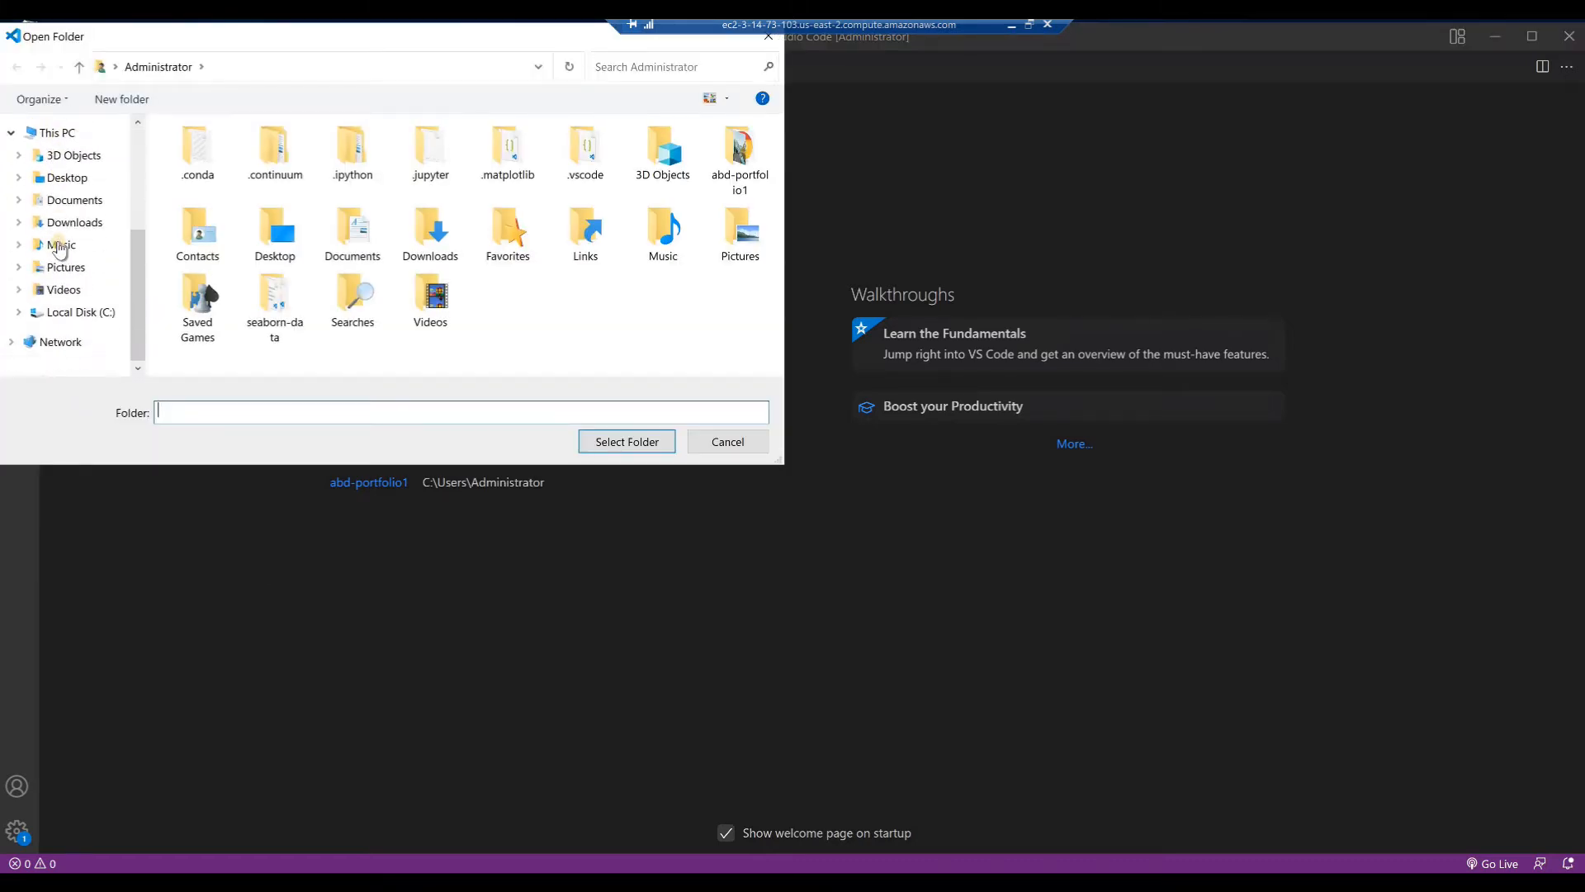
pyautogui.click(18, 312)
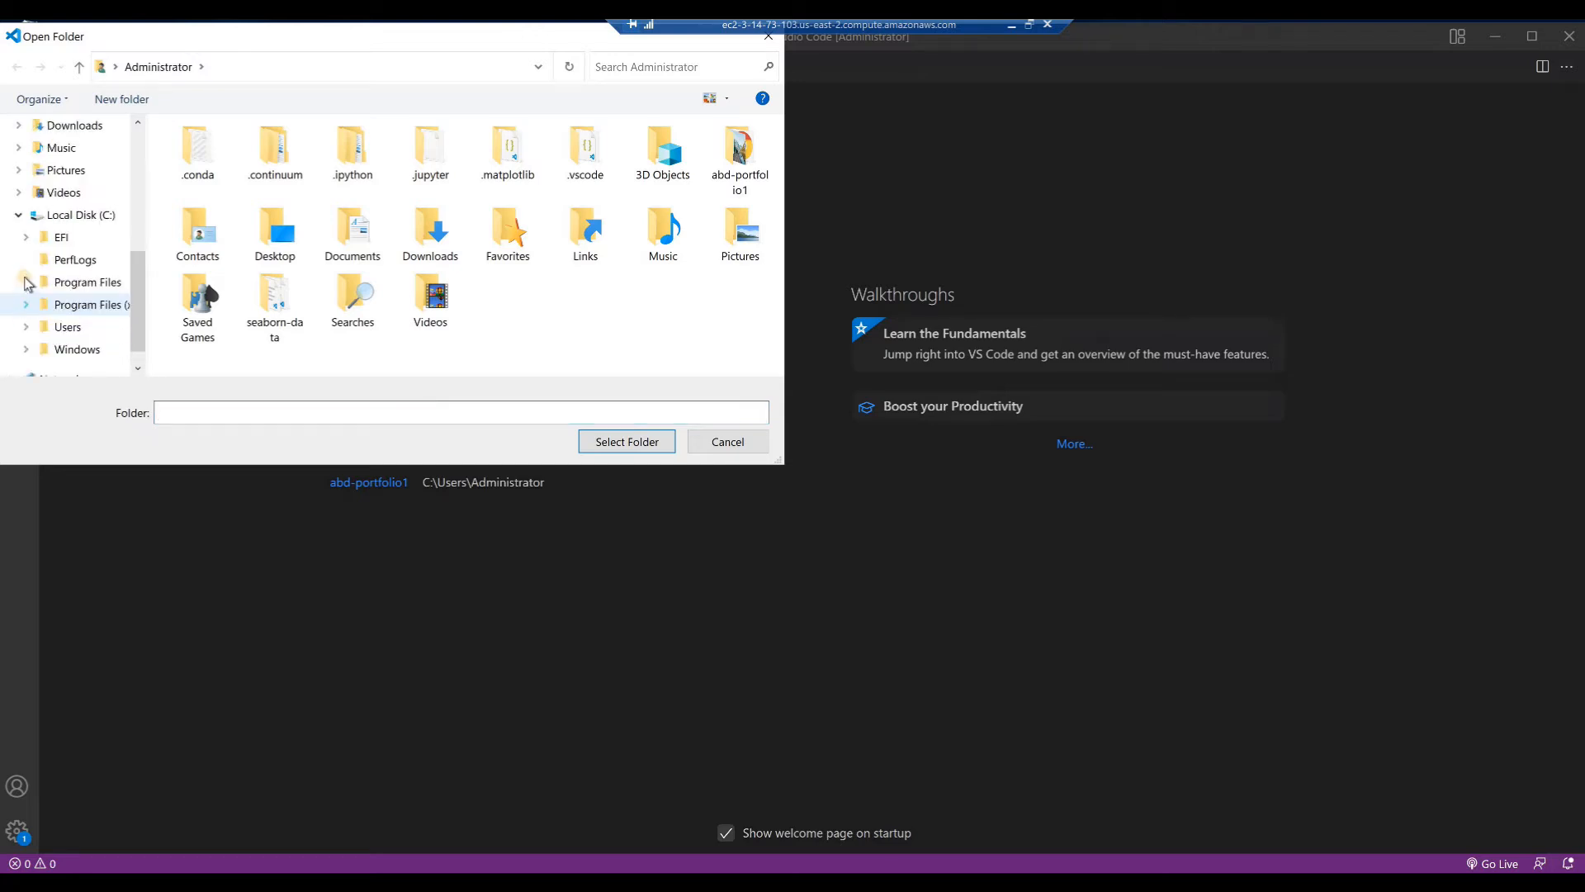
pyautogui.click(25, 329)
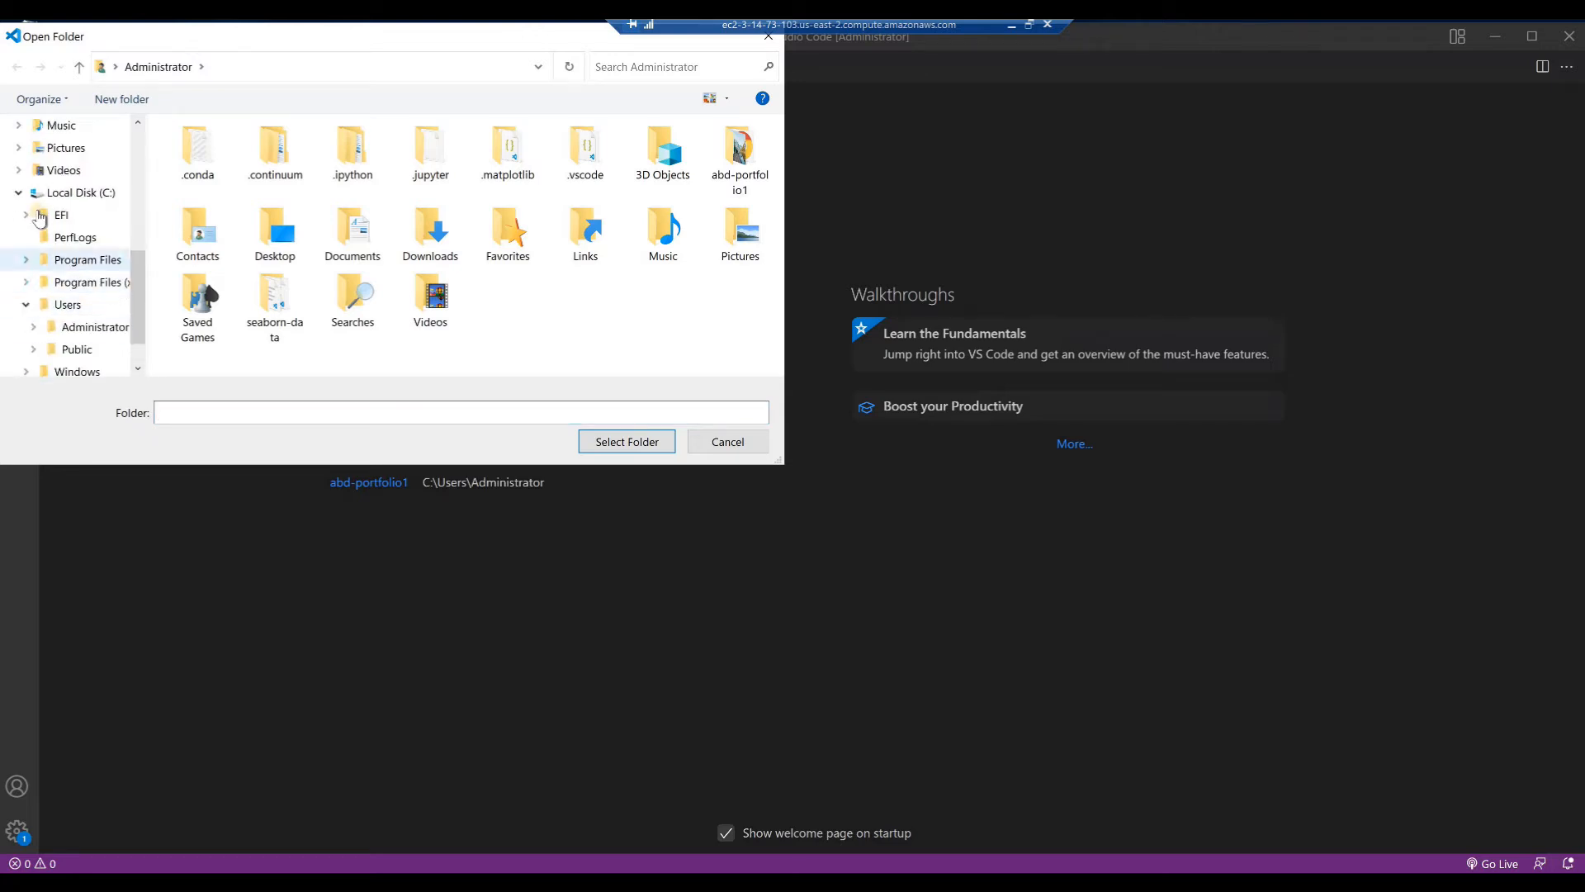
pyautogui.click(34, 327)
pyautogui.click(79, 306)
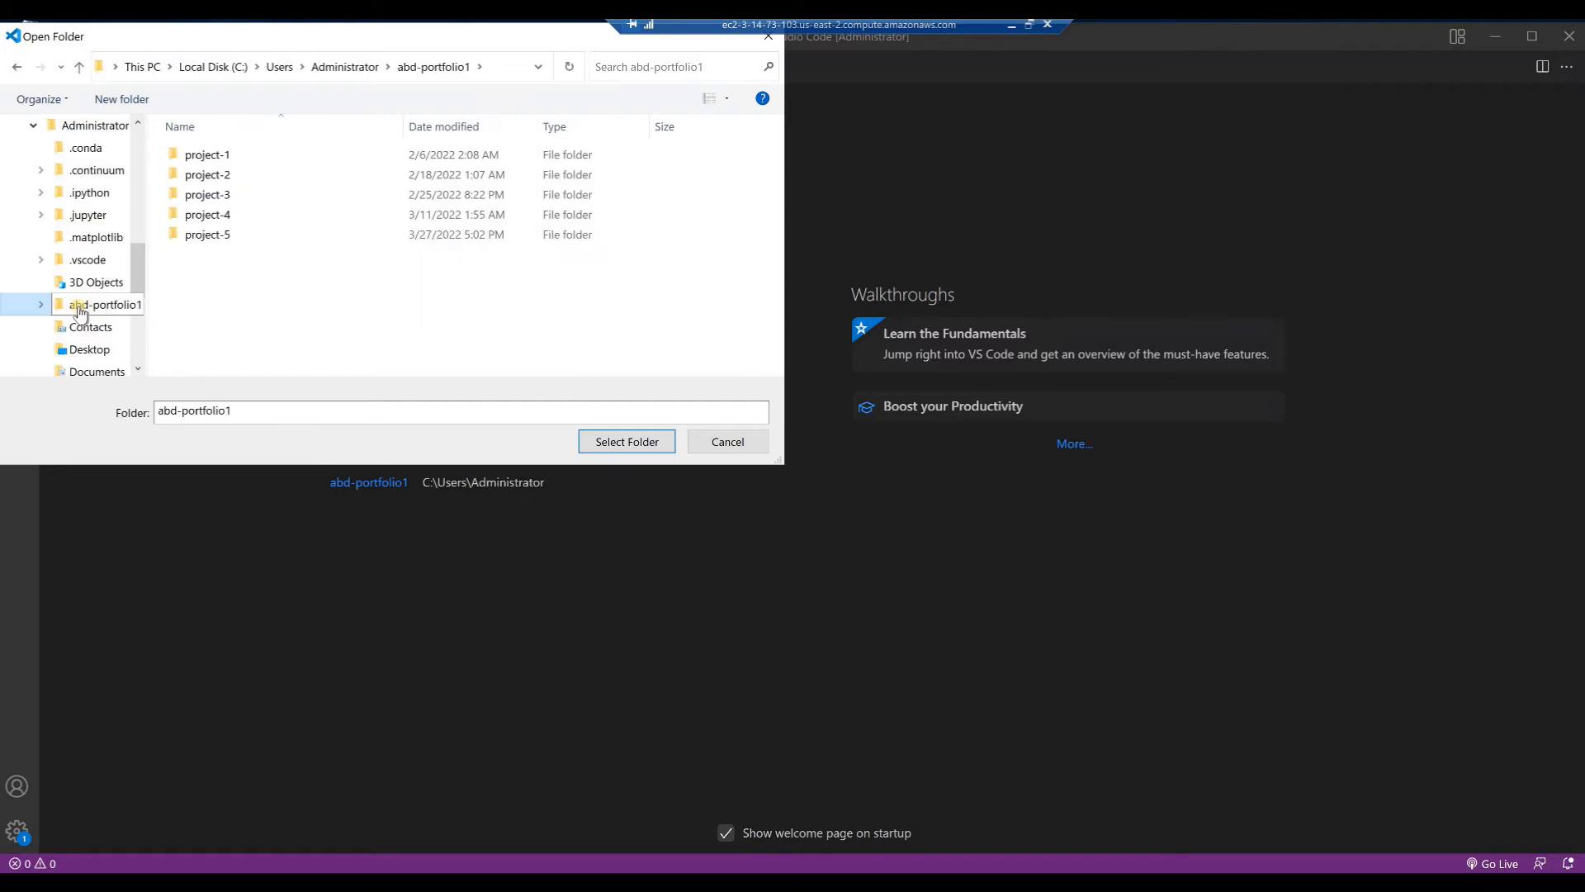
pyautogui.click(627, 441)
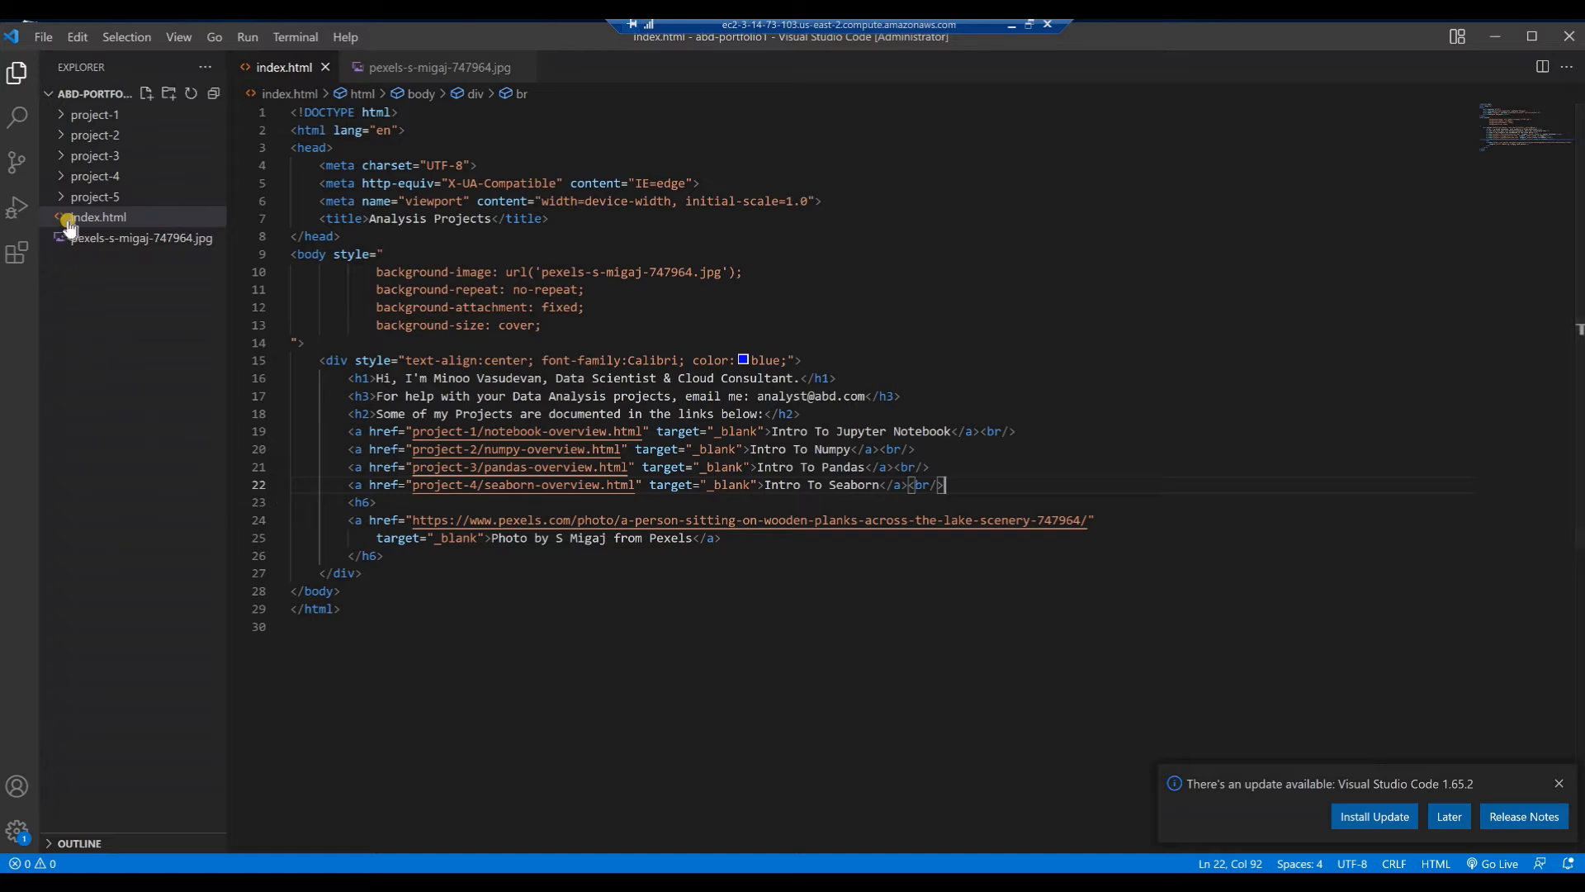
# Step: In index.html, copy the Intro To Numpy link line and paste it below the Intro To Seaborn link, before the h6 tag
pyautogui.click(91, 219)
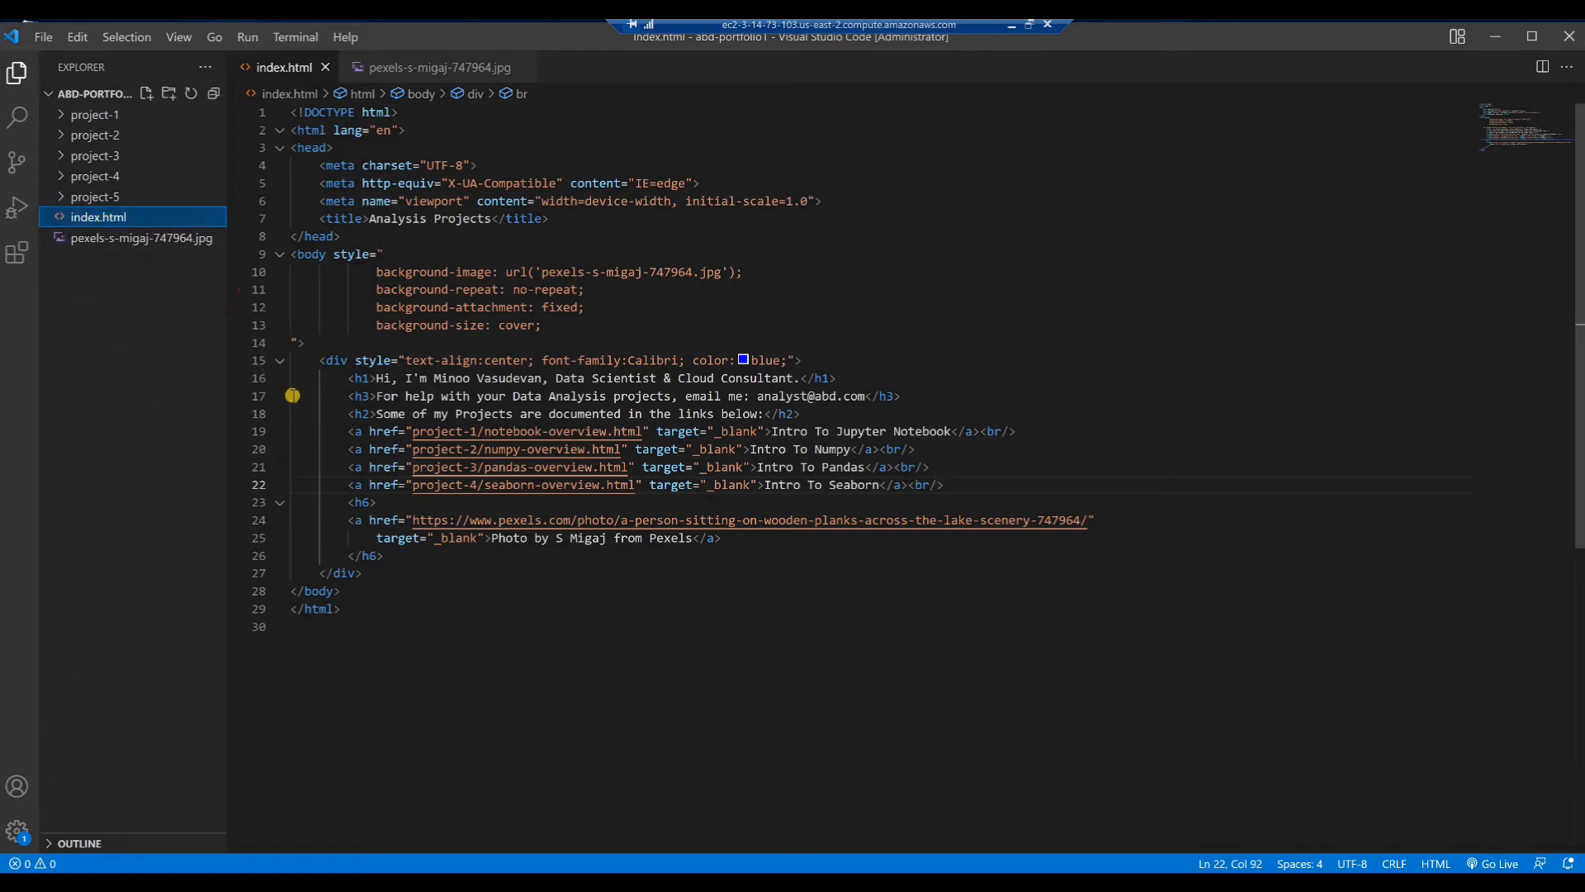
pyautogui.tripleClick(338, 448)
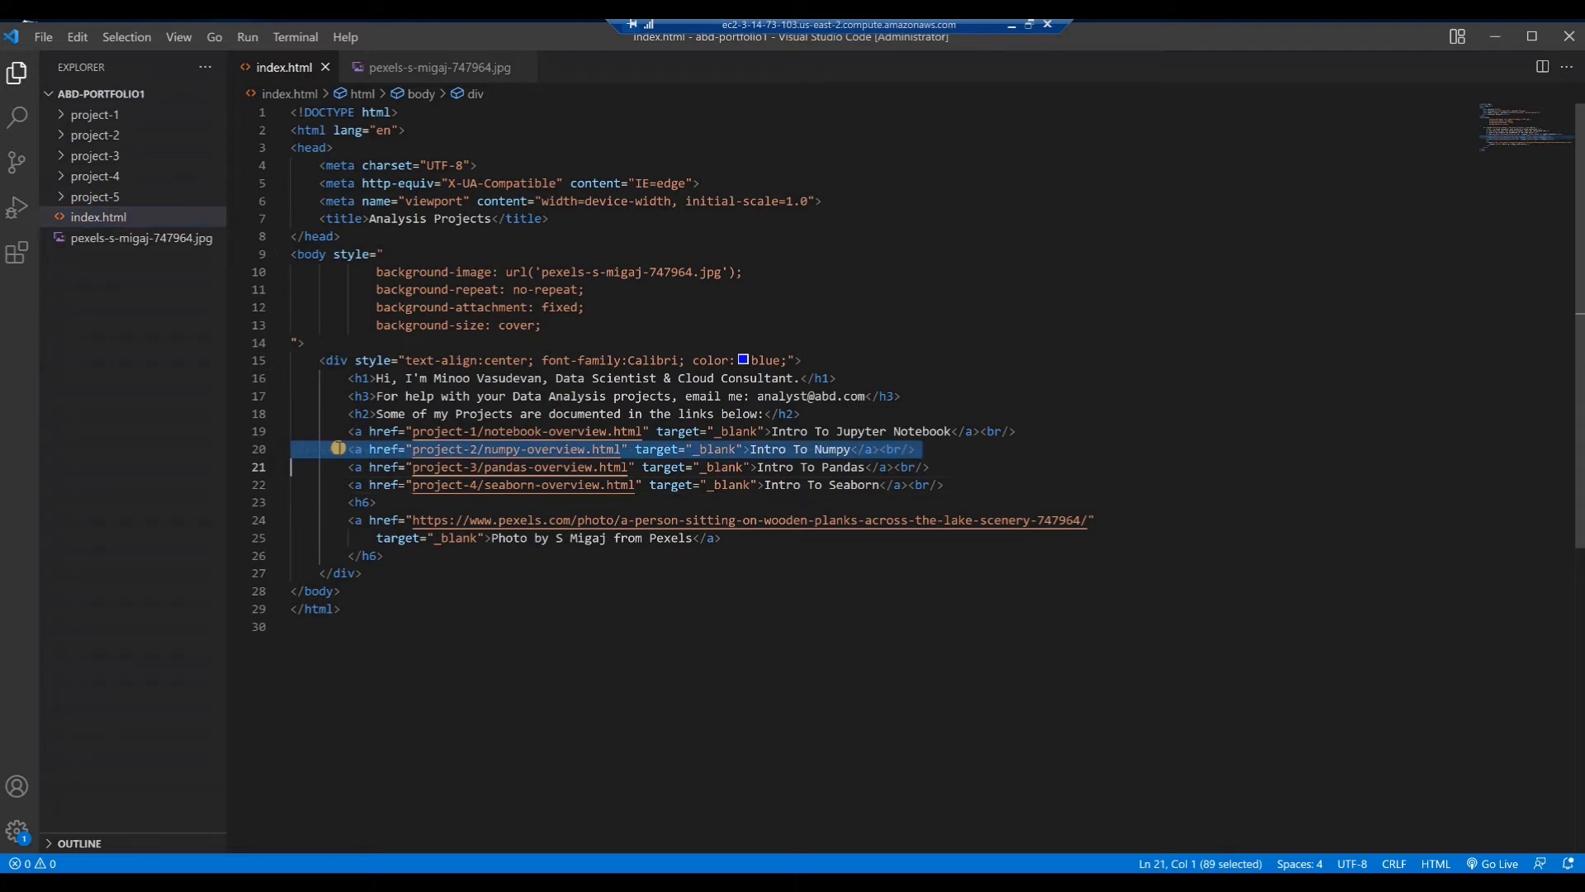
pyautogui.rightClick(338, 449)
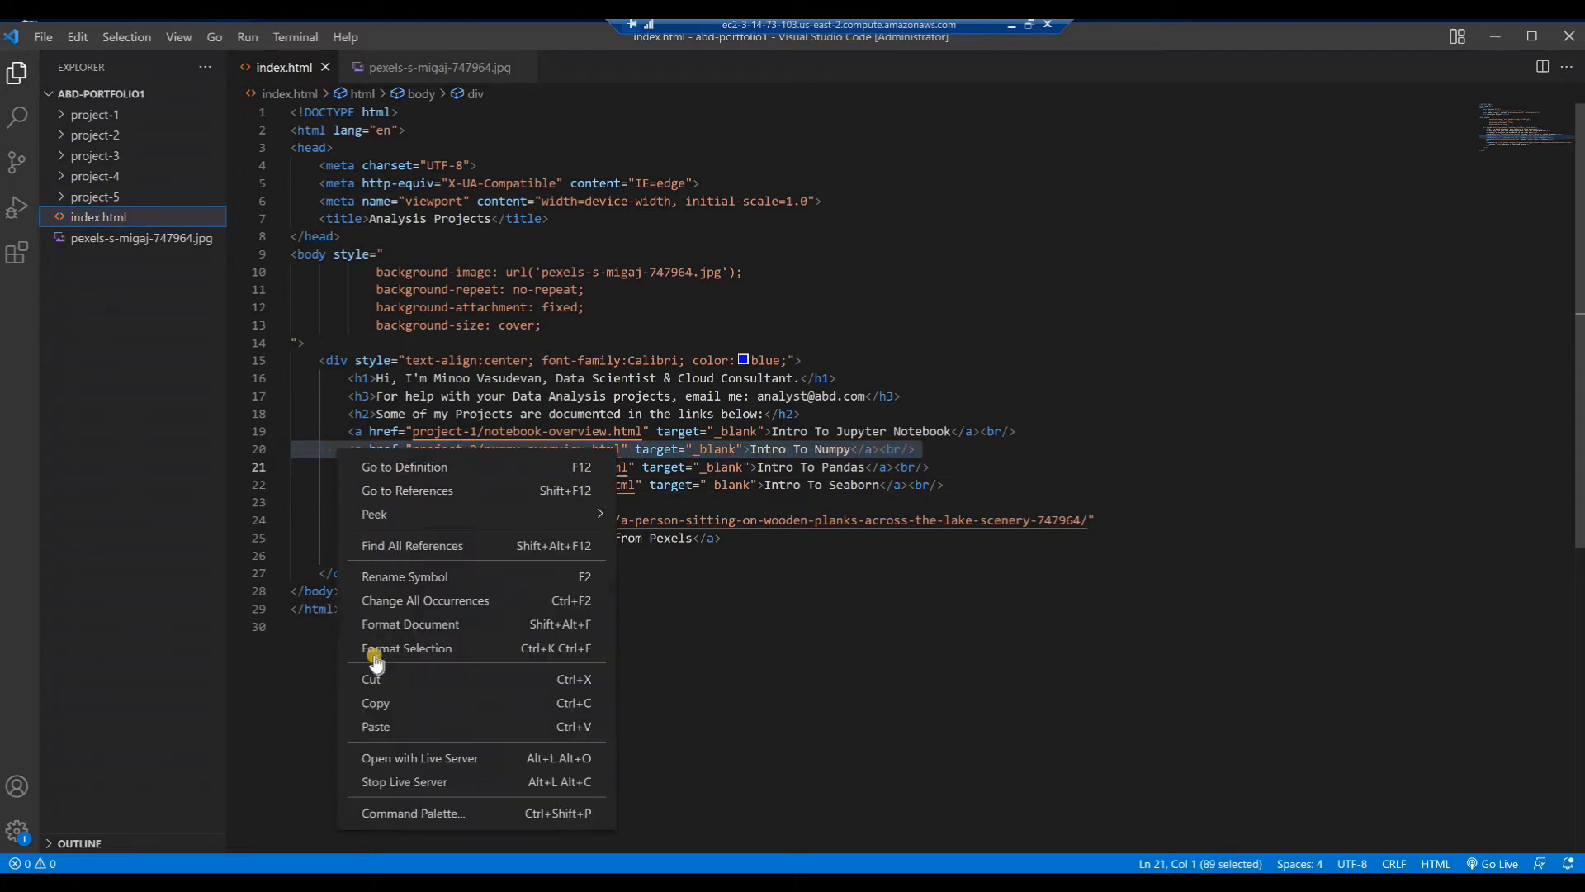
pyautogui.click(376, 703)
pyautogui.press('Down')
pyautogui.press('Down')
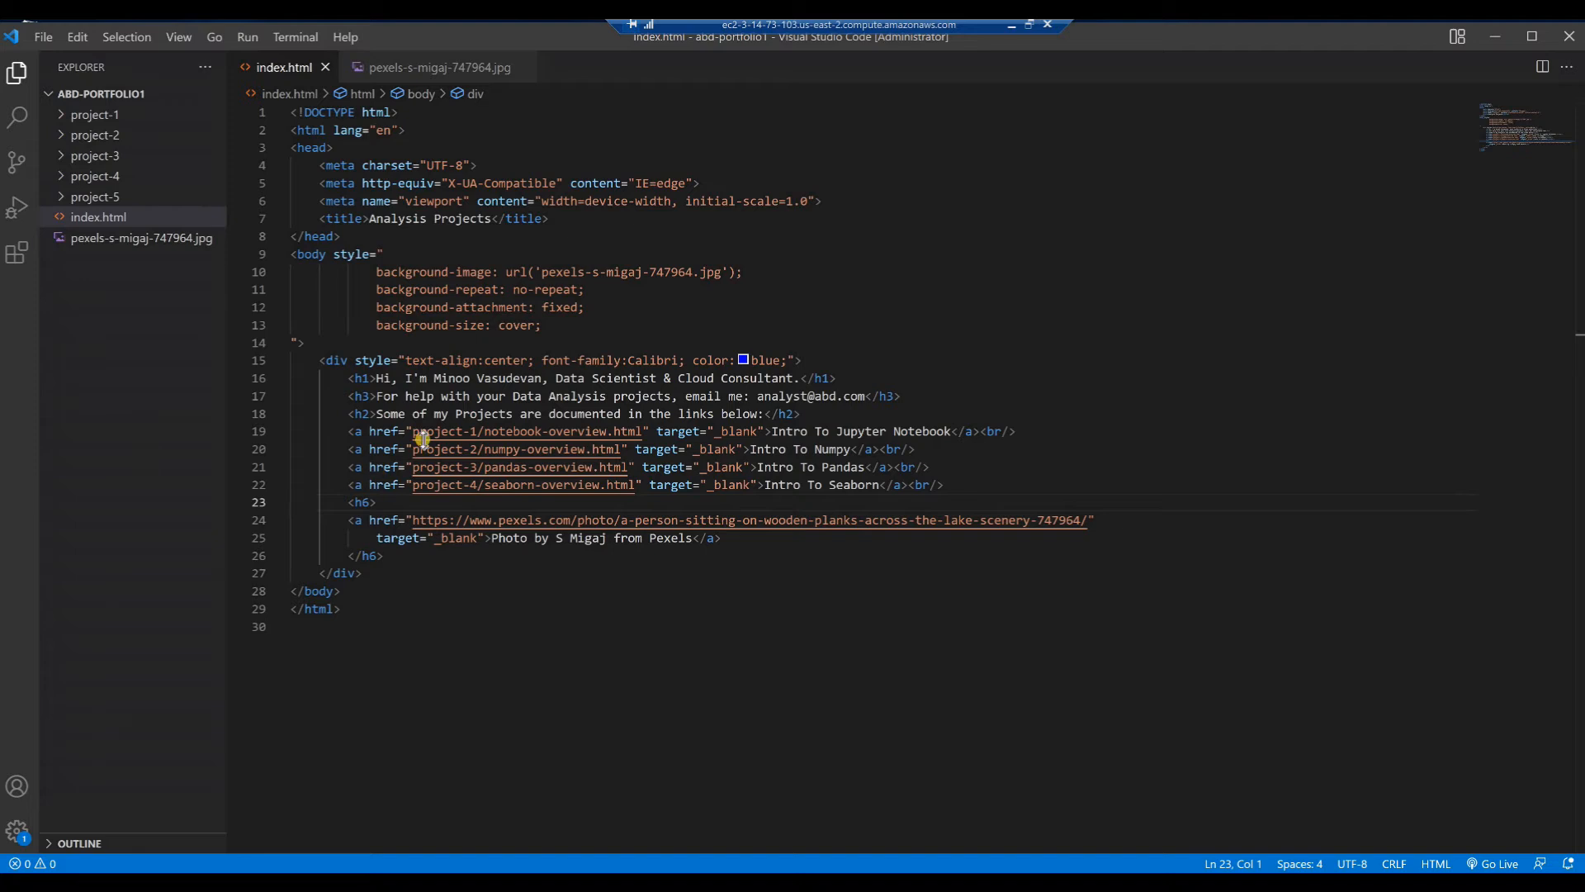
pyautogui.click(294, 503)
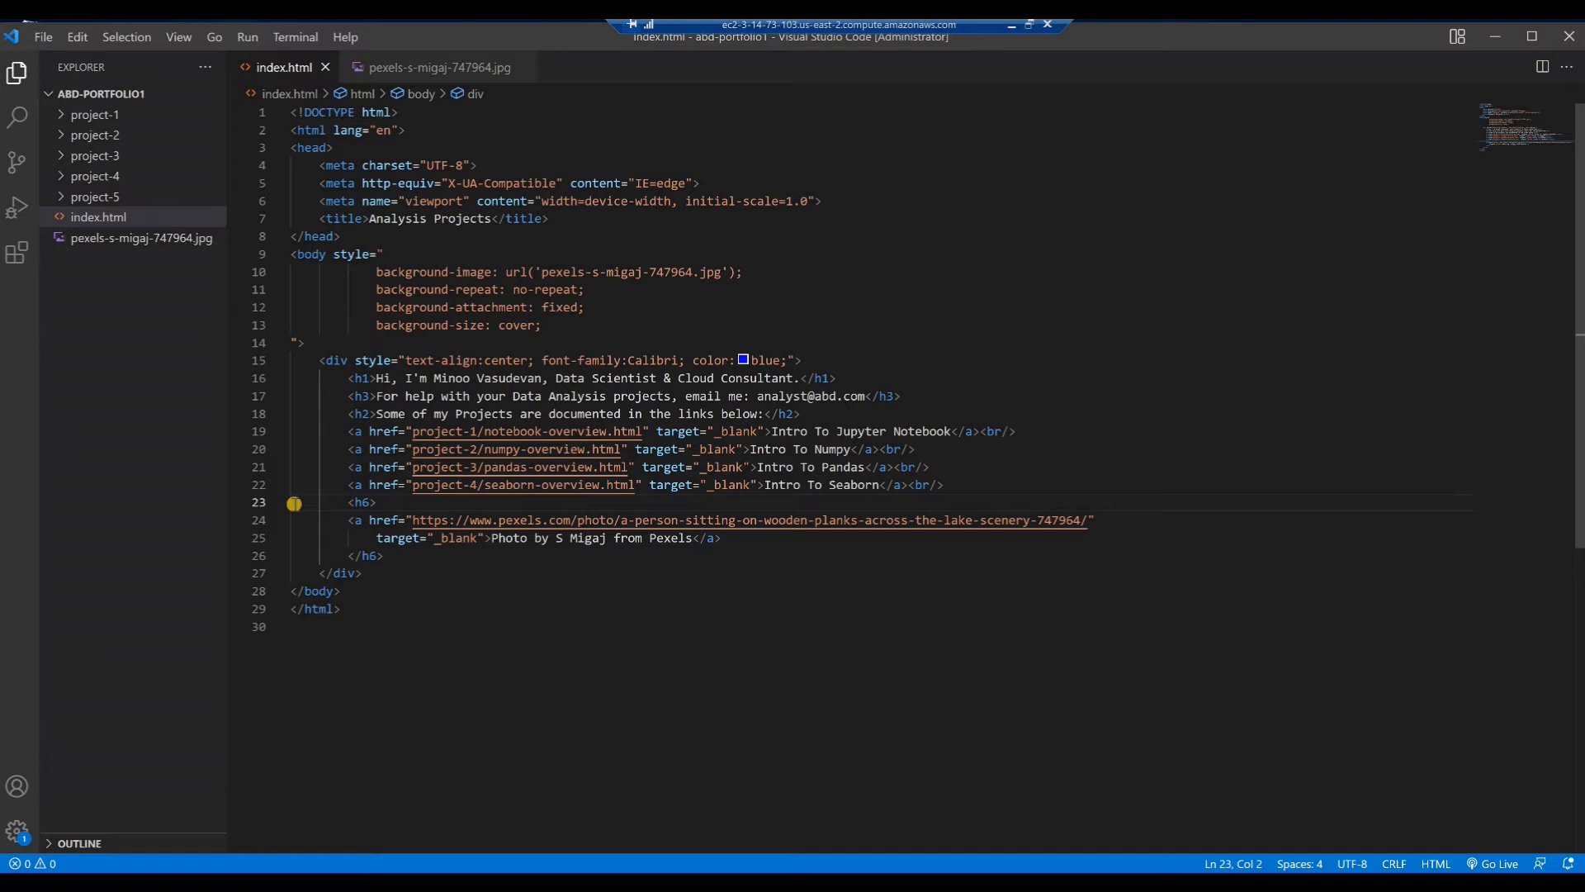
pyautogui.hotkey('ctrl', 'v')
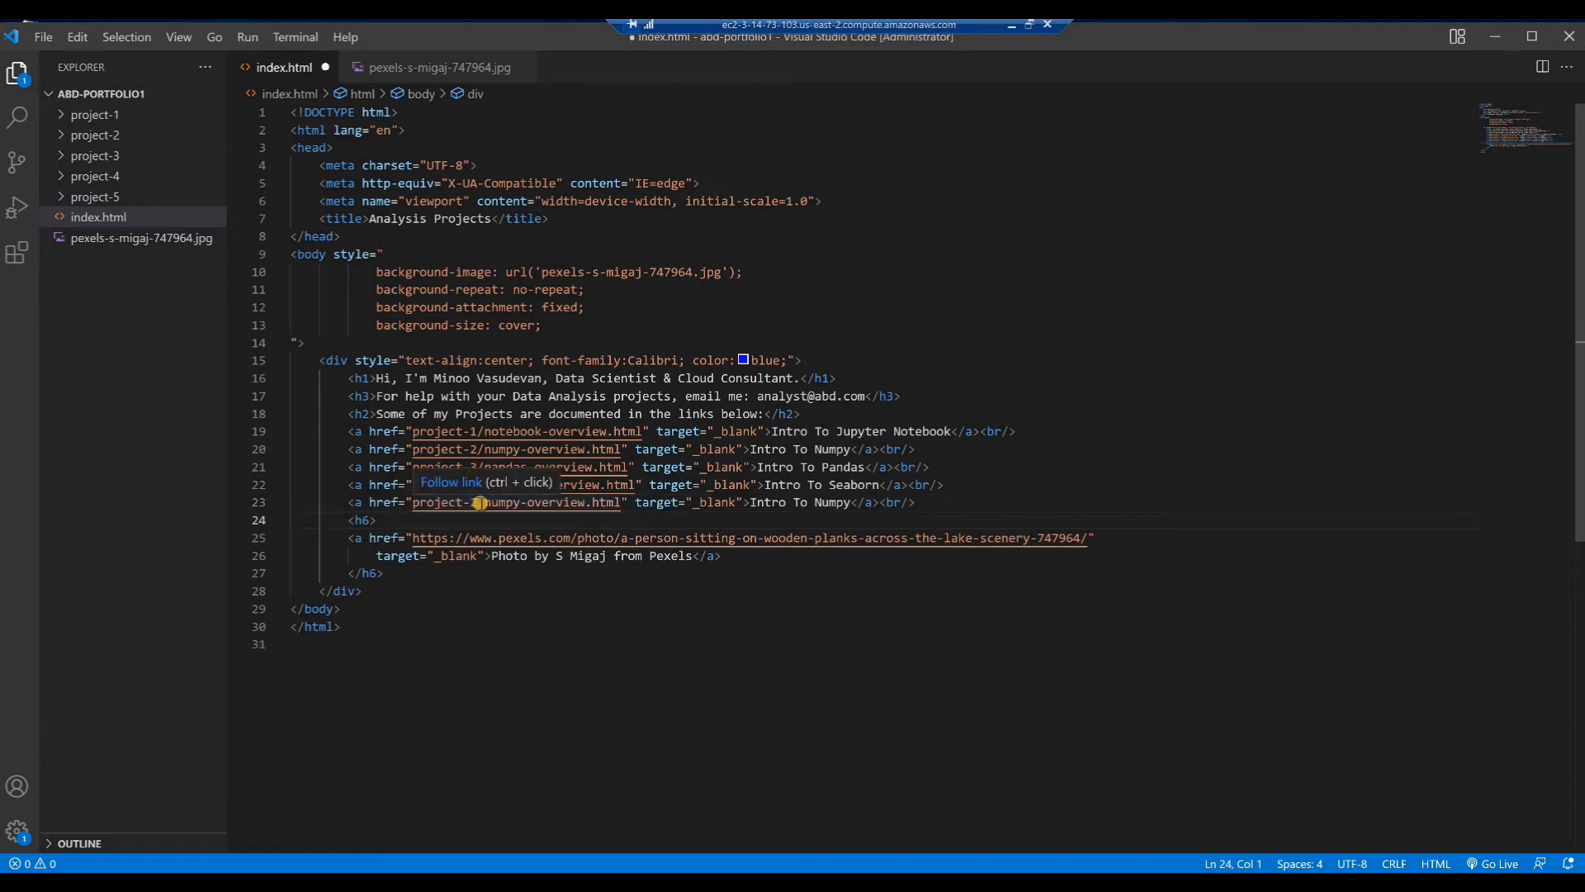
# Step: Change the pasted link's href on line 23 to project-5/ecomm-data-analysis.html
pyautogui.click(476, 503)
pyautogui.press('BackSpace')
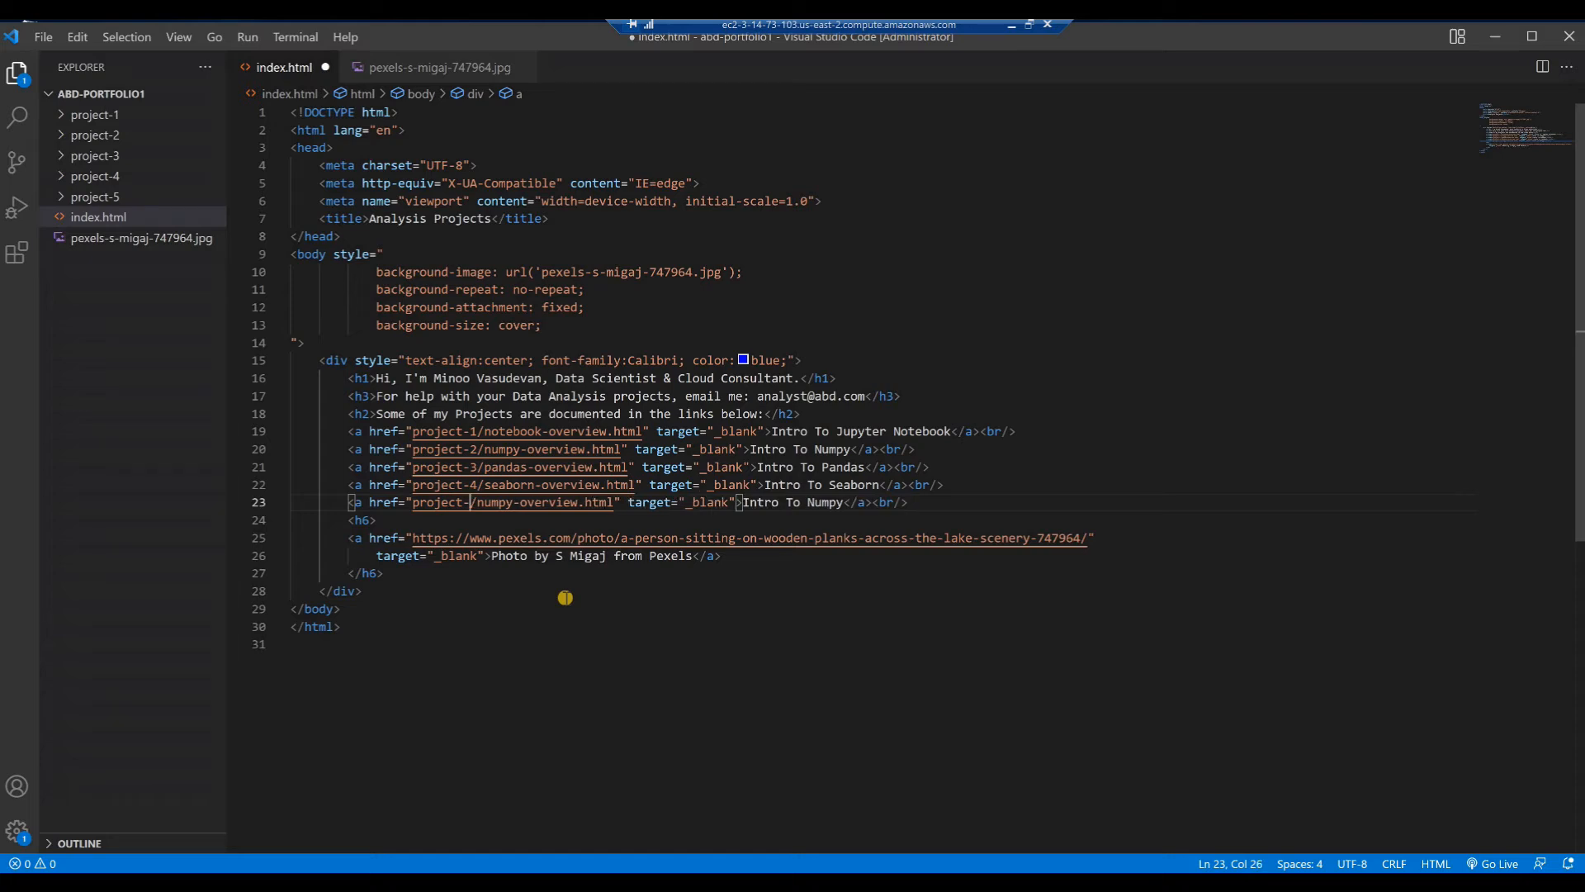
pyautogui.write('5')
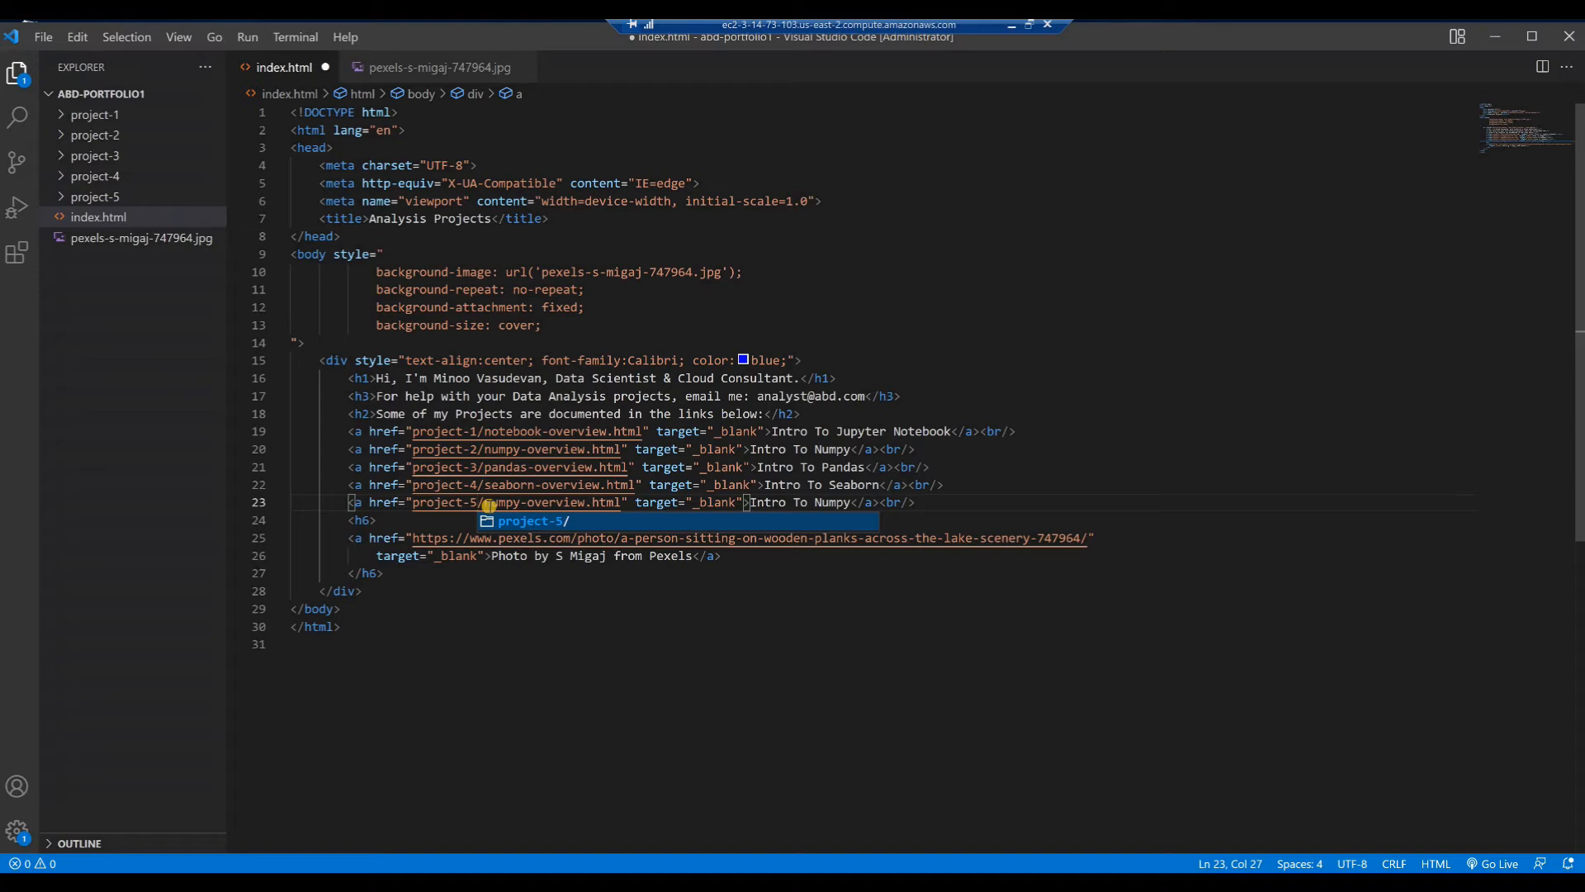
pyautogui.moveTo(486, 504); pyautogui.dragTo(582, 503)
pyautogui.write('eco')
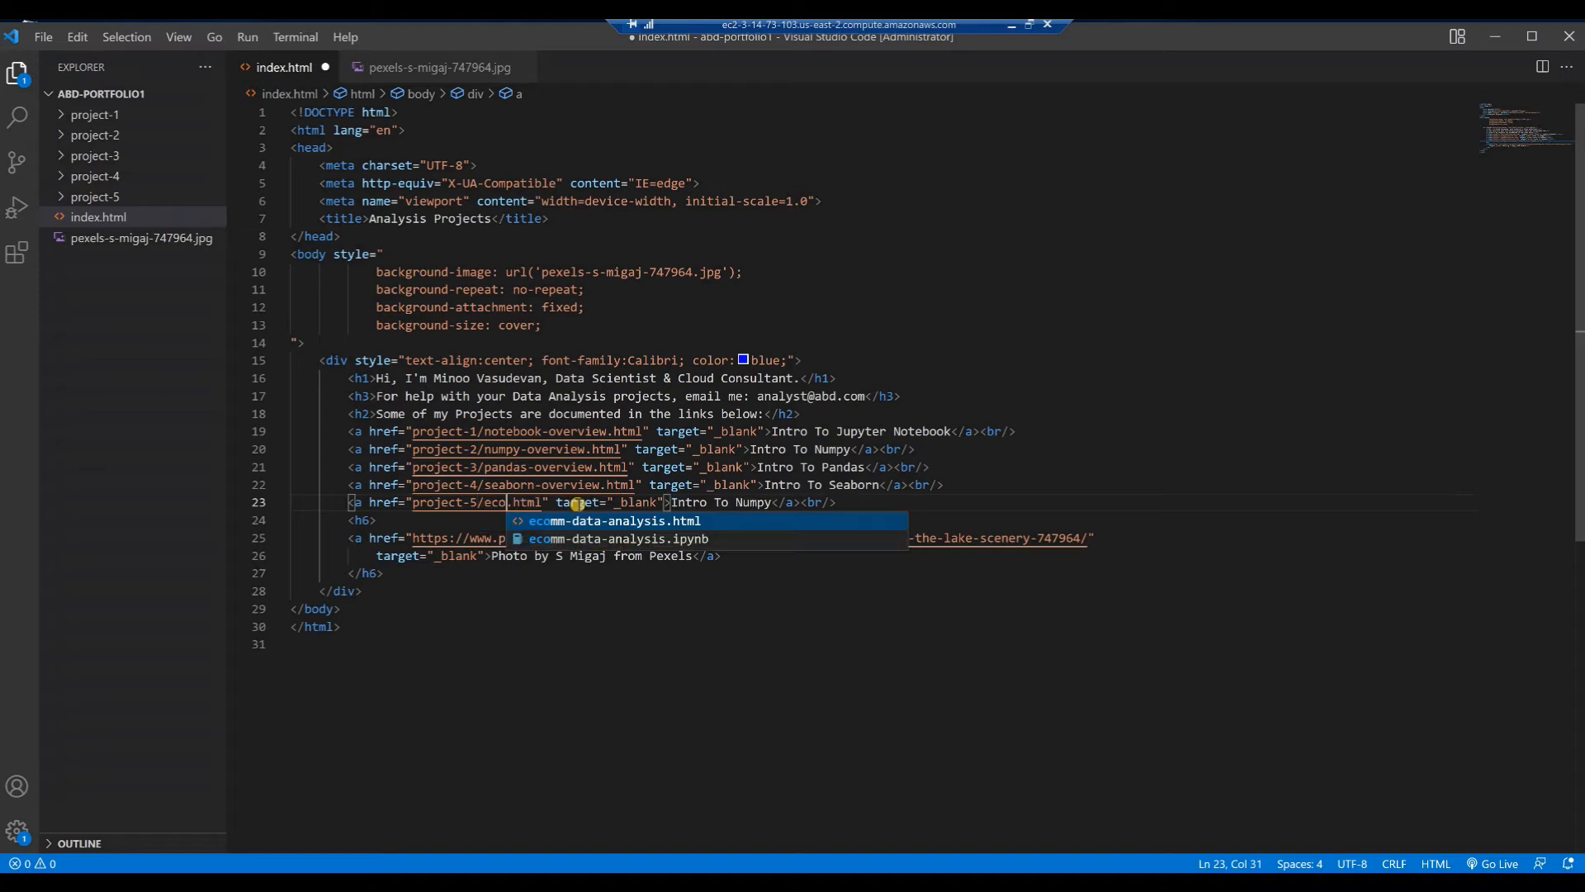
pyautogui.write('mm')
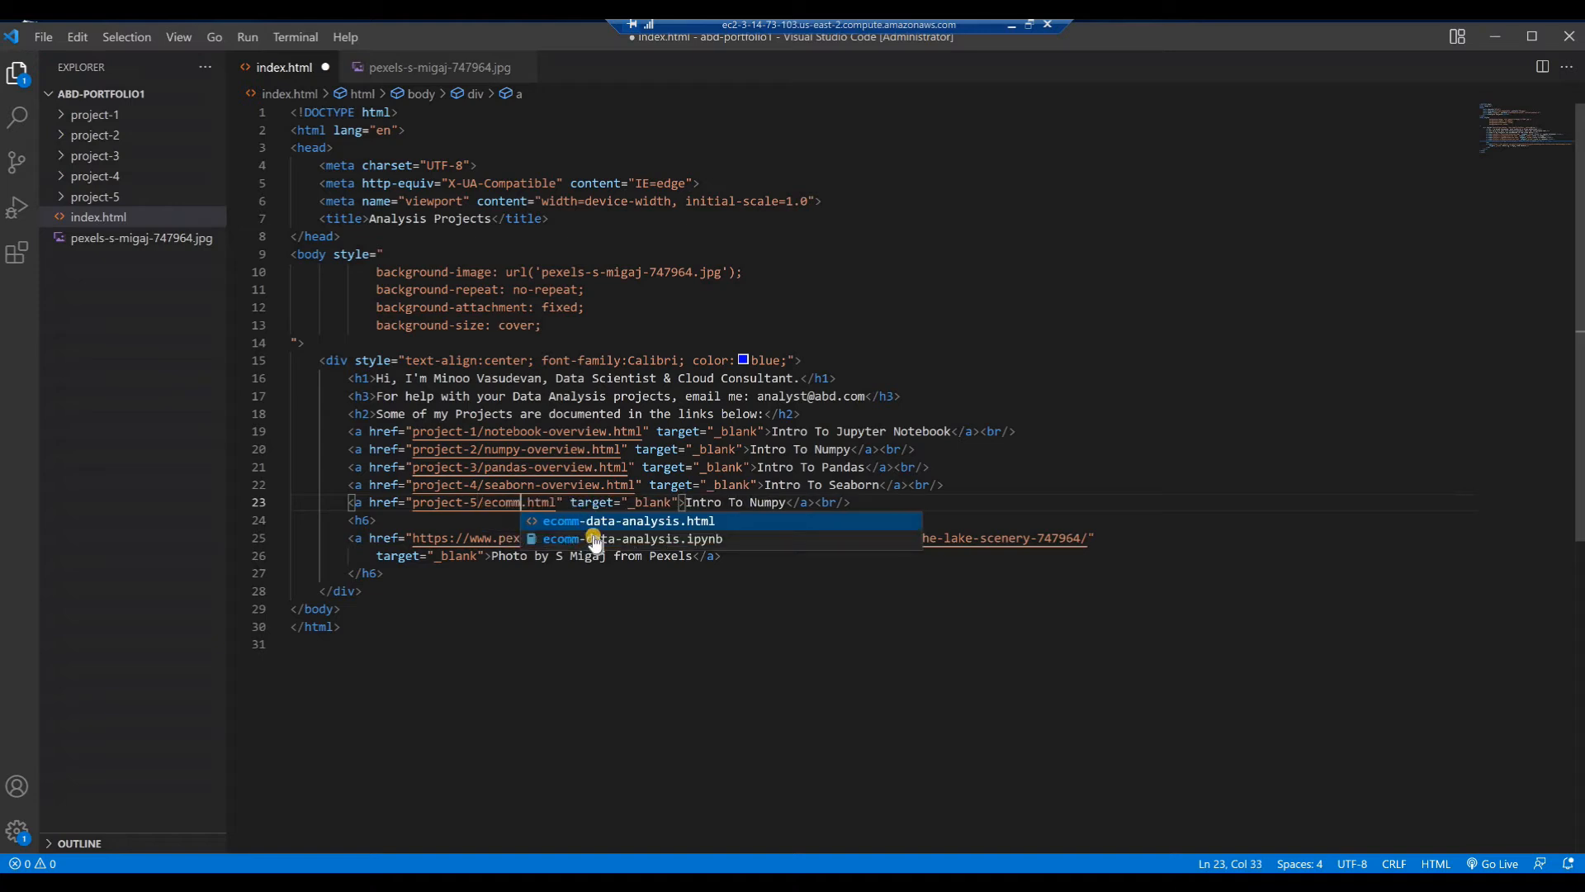
pyautogui.press('Return')
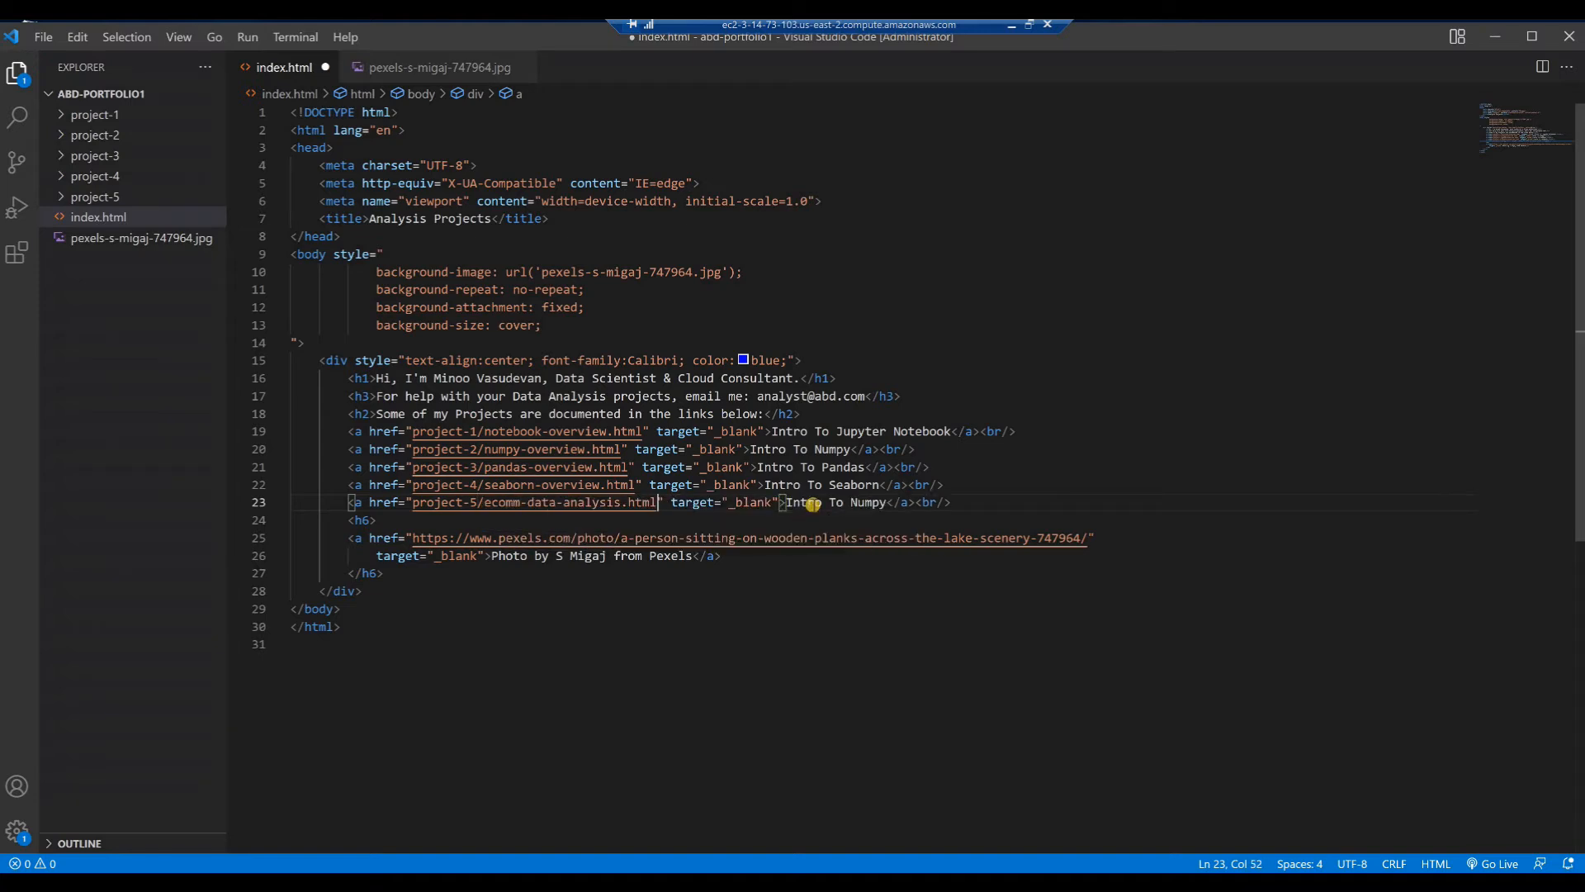
# Step: Set the new link's text to "e-Comm Data Analysis" and save index.html
pyautogui.click(787, 502)
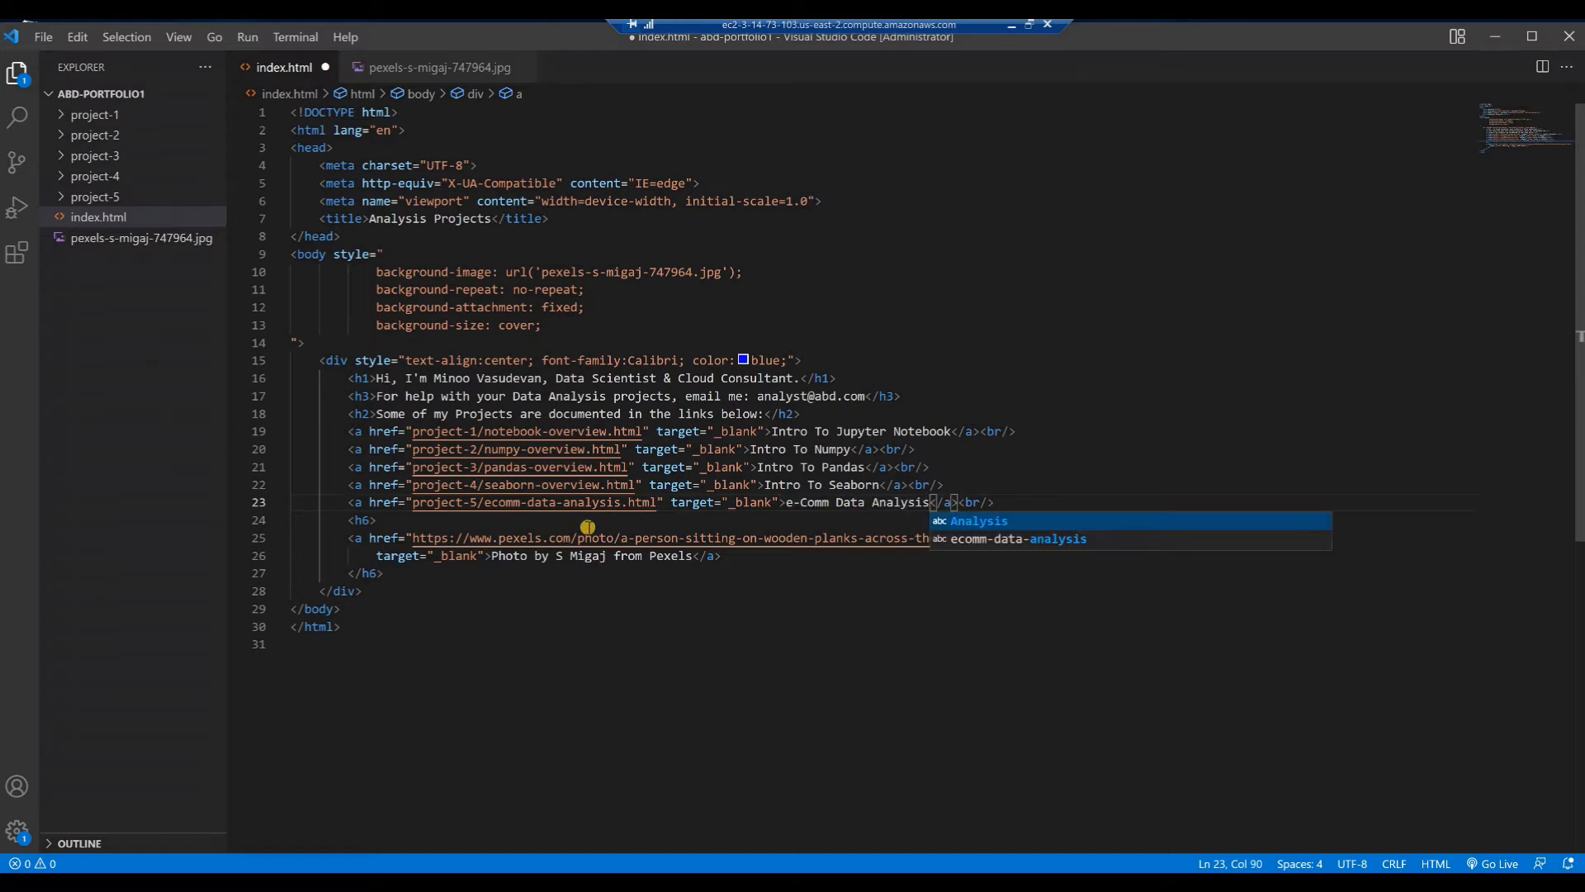
pyautogui.click(389, 520)
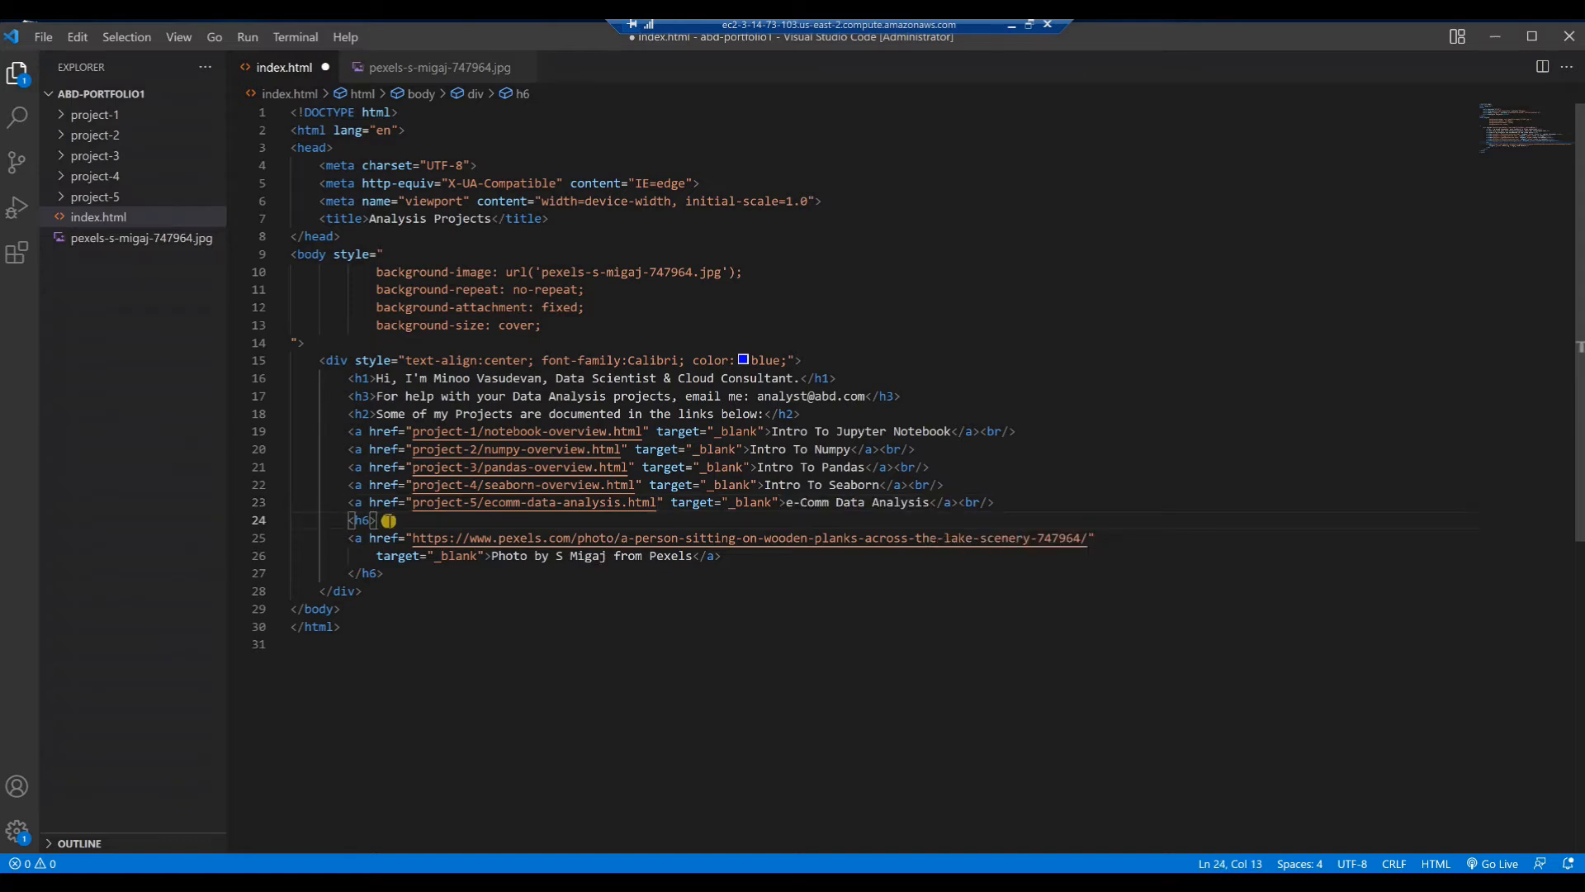
pyautogui.hotkey('ctrl', 's')
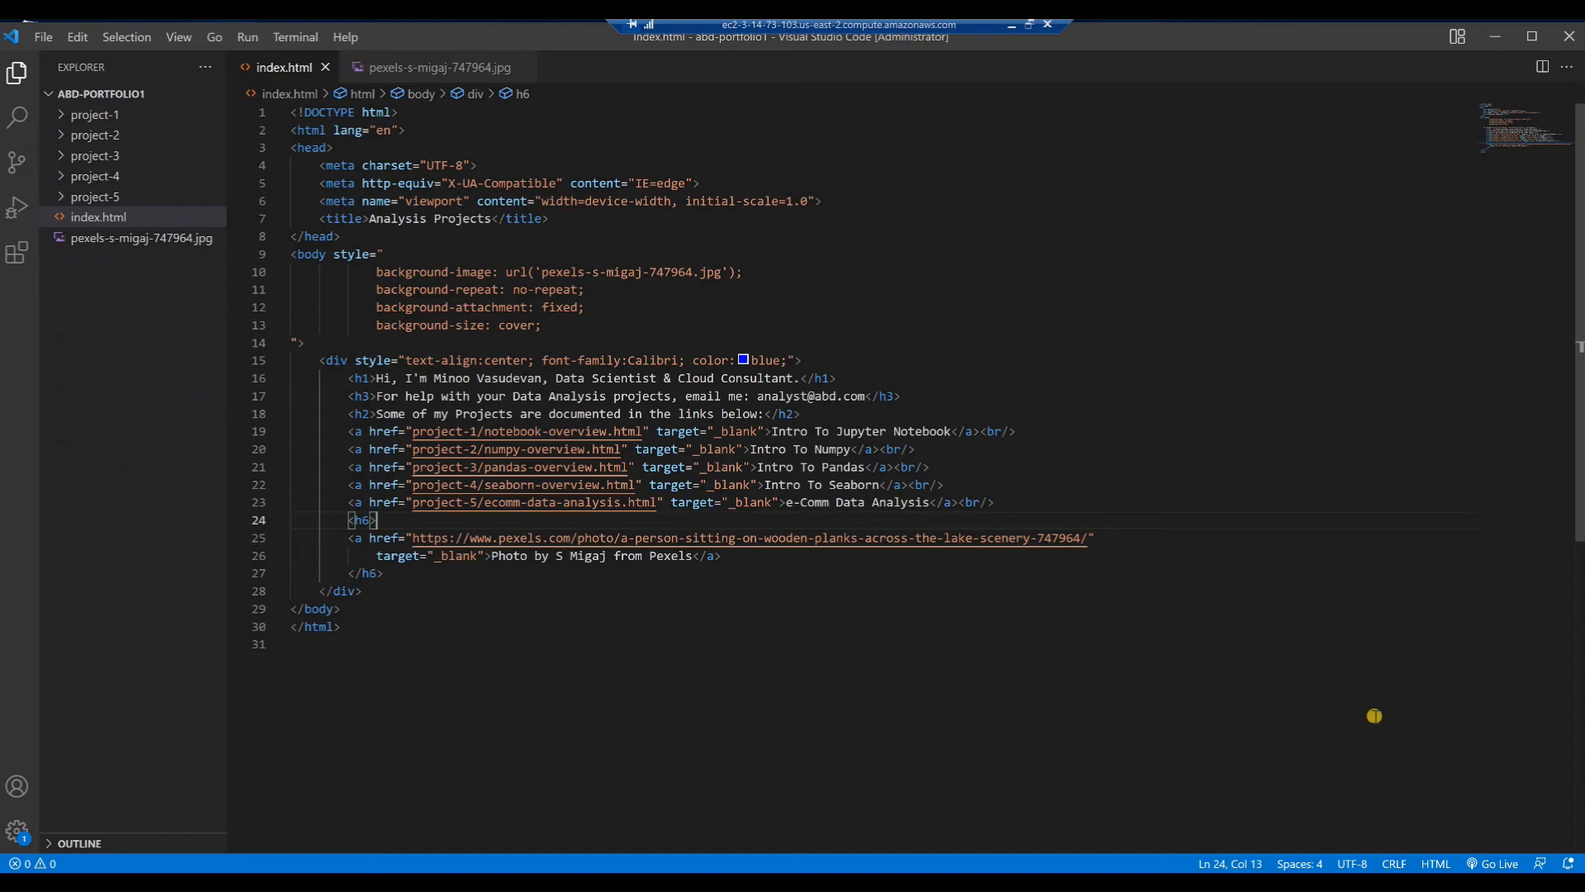
# Step: Preview index.html in the browser with Live Server and open its e-Comm Data Analysis link
pyautogui.click(1493, 863)
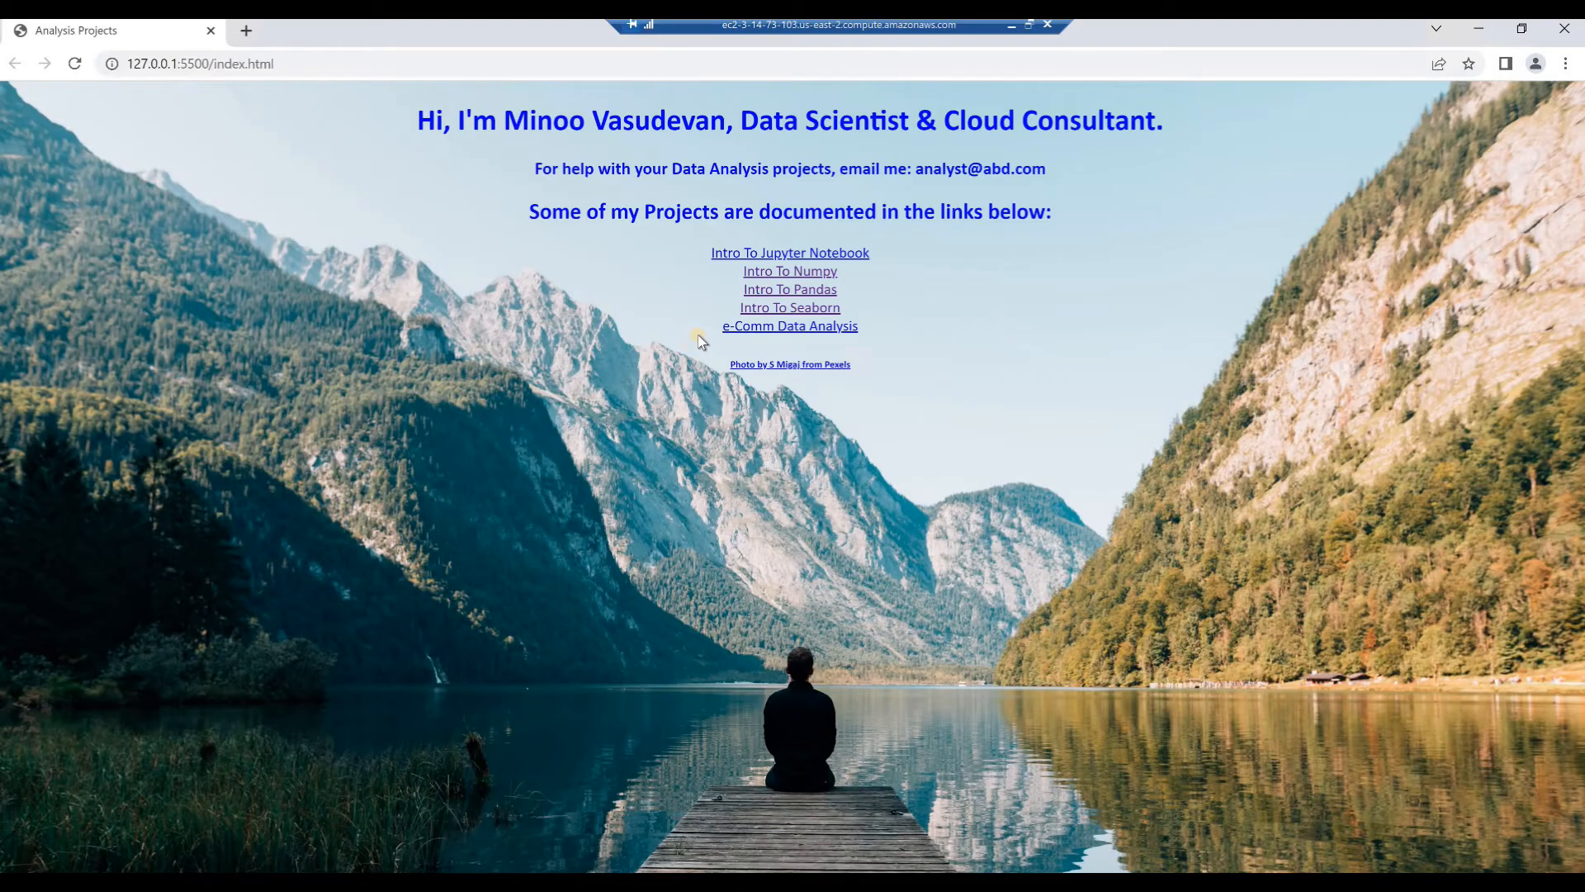
pyautogui.click(745, 327)
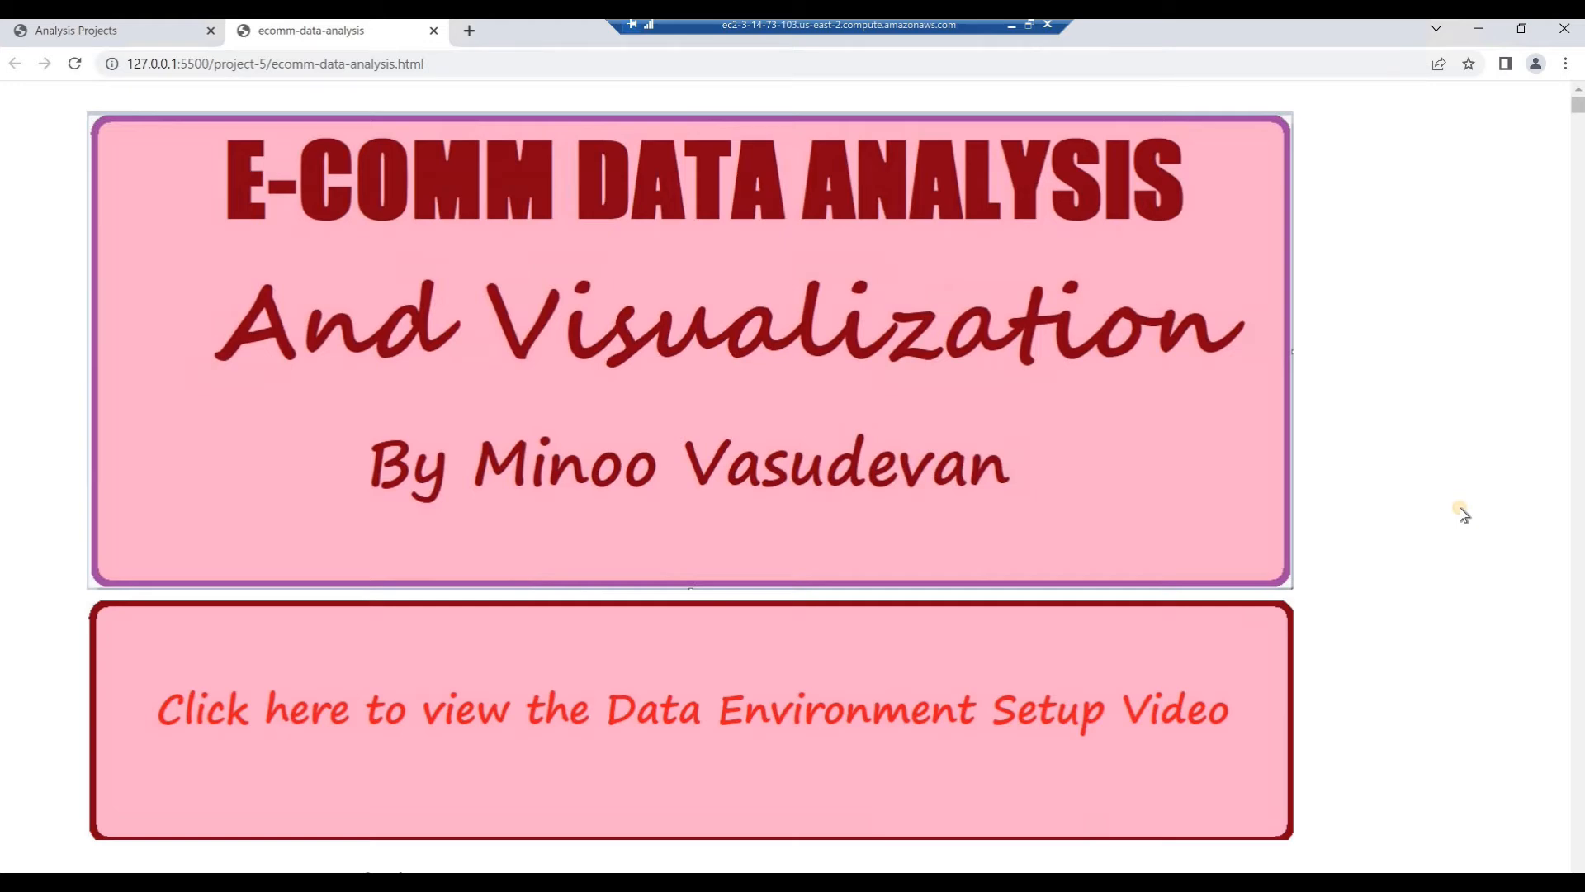
# Step: Review the e-Comm Data Analysis page's tables and charts, from the top customers through the quarterly sales plots
pyautogui.scroll(-20, 1463, 514)
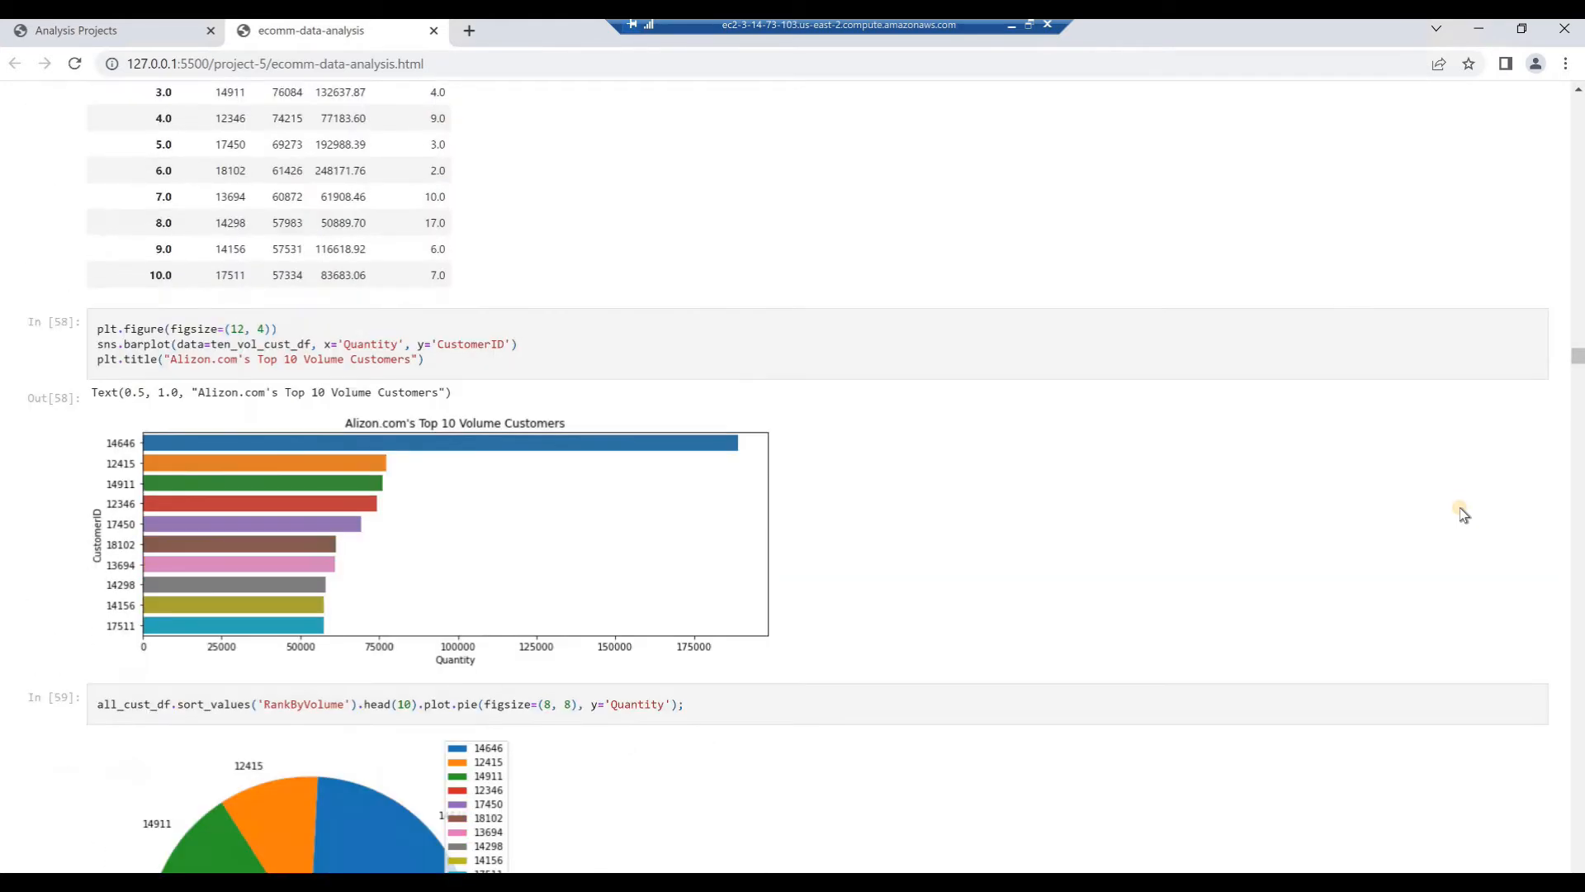
pyautogui.scroll(-20, 1462, 513)
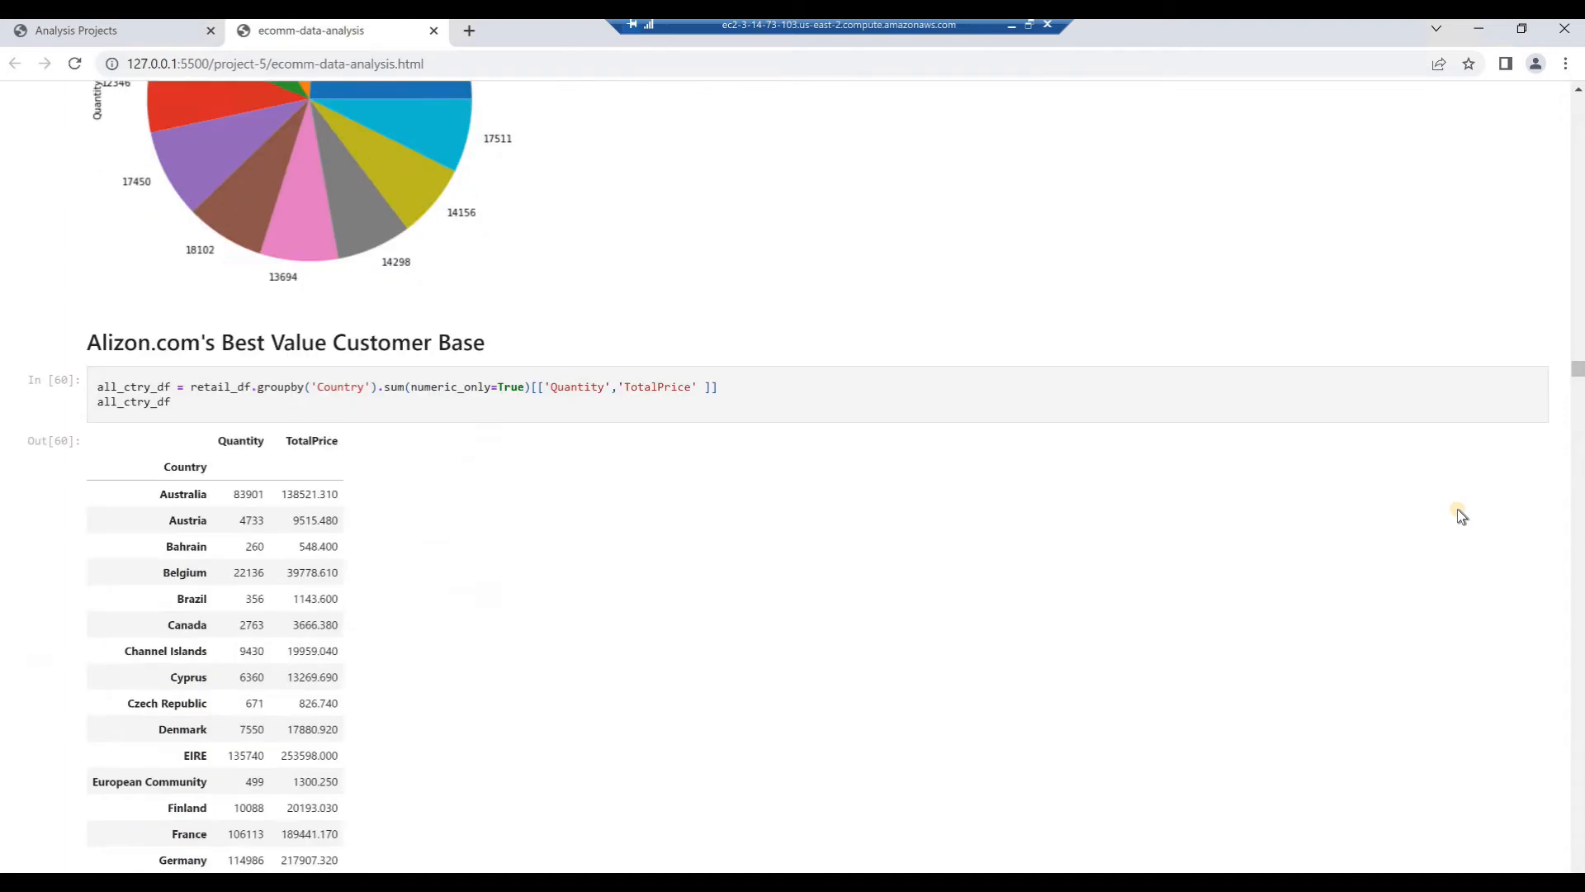
pyautogui.scroll(-5, 1406, 525)
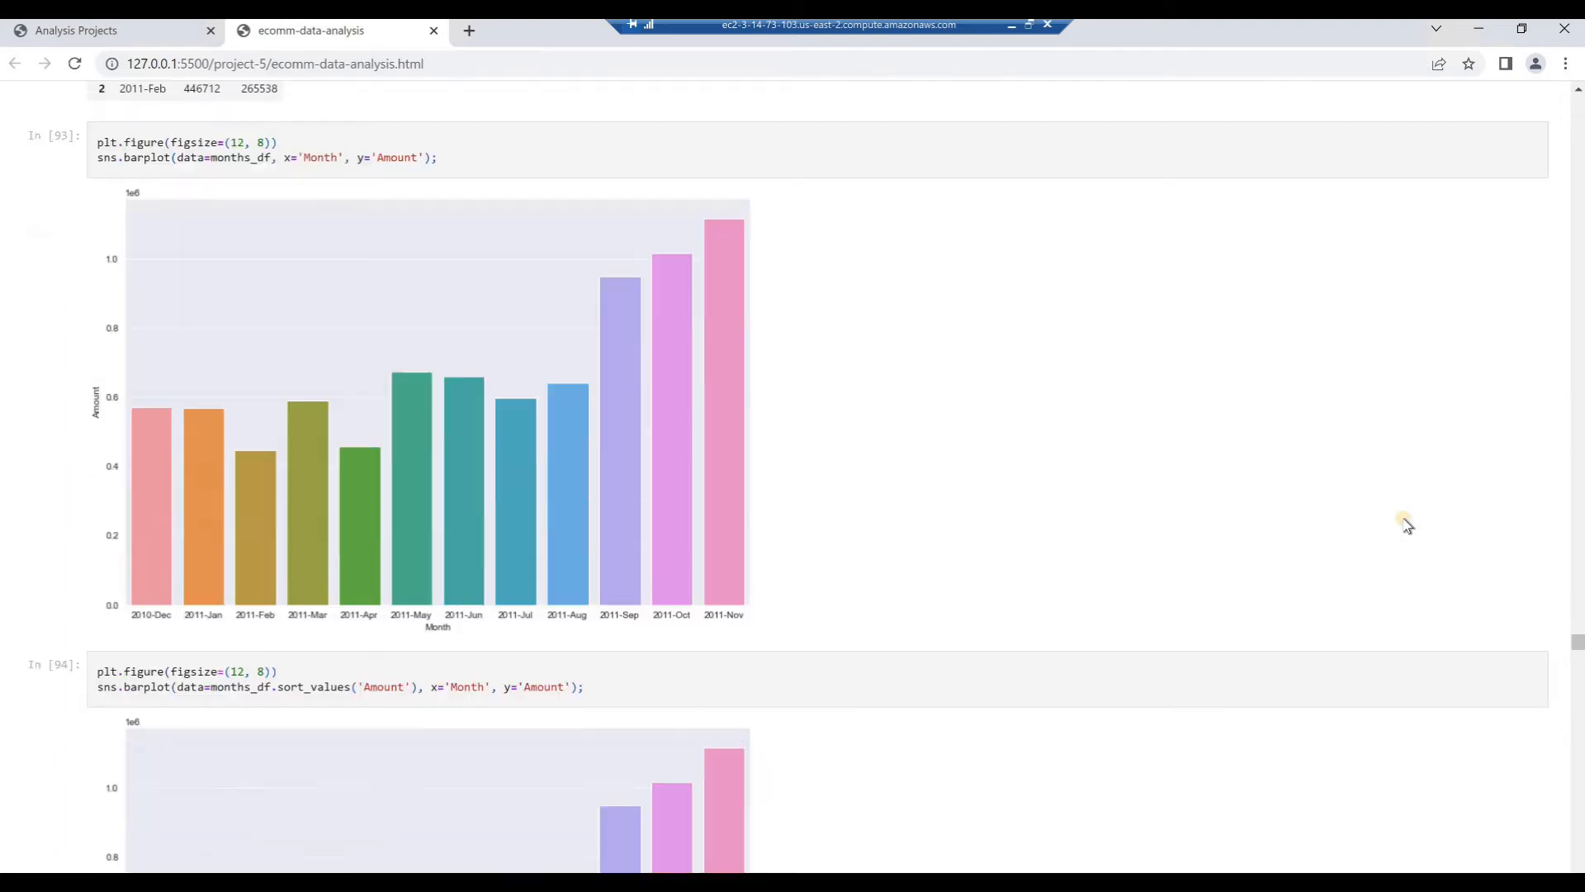
pyautogui.scroll(-5, 1406, 525)
pyautogui.scroll(-20, 1406, 525)
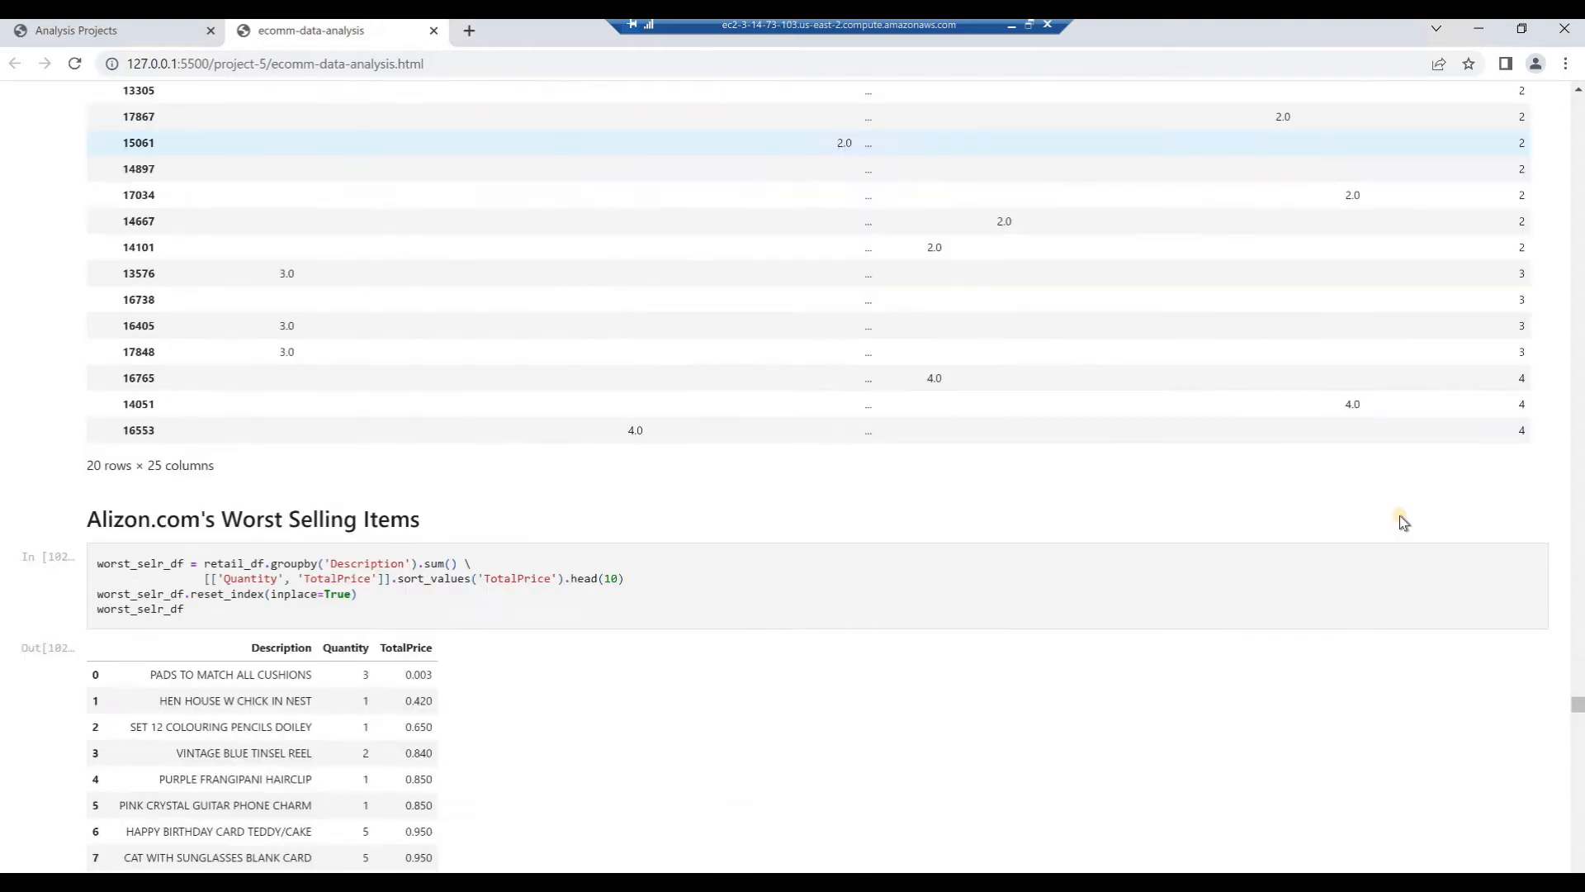
pyautogui.scroll(-10, 1400, 516)
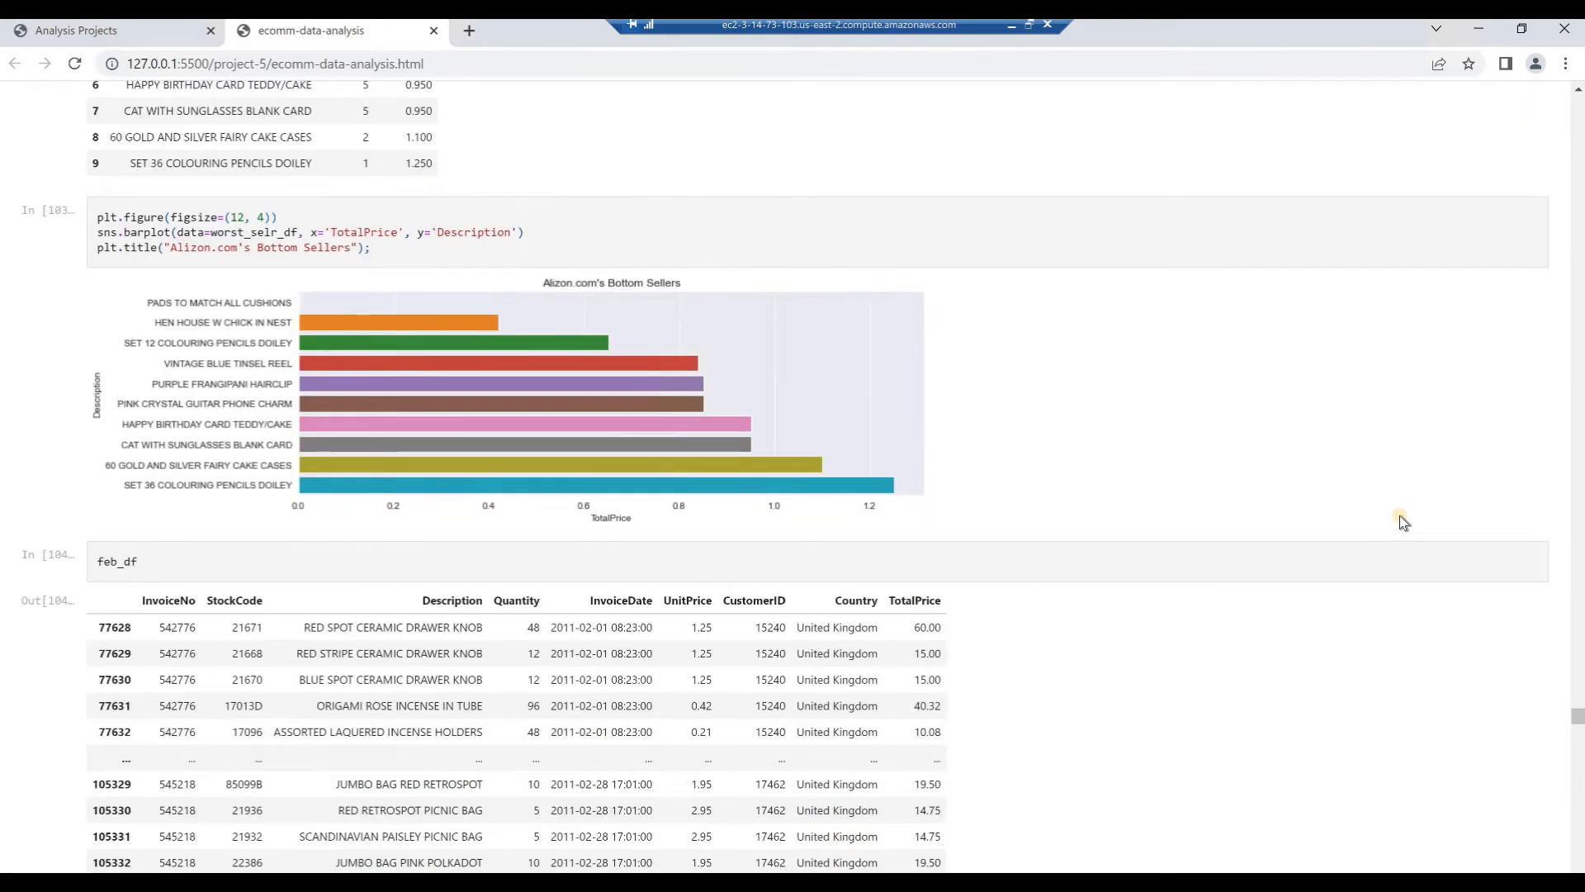
pyautogui.scroll(-8, 1400, 515)
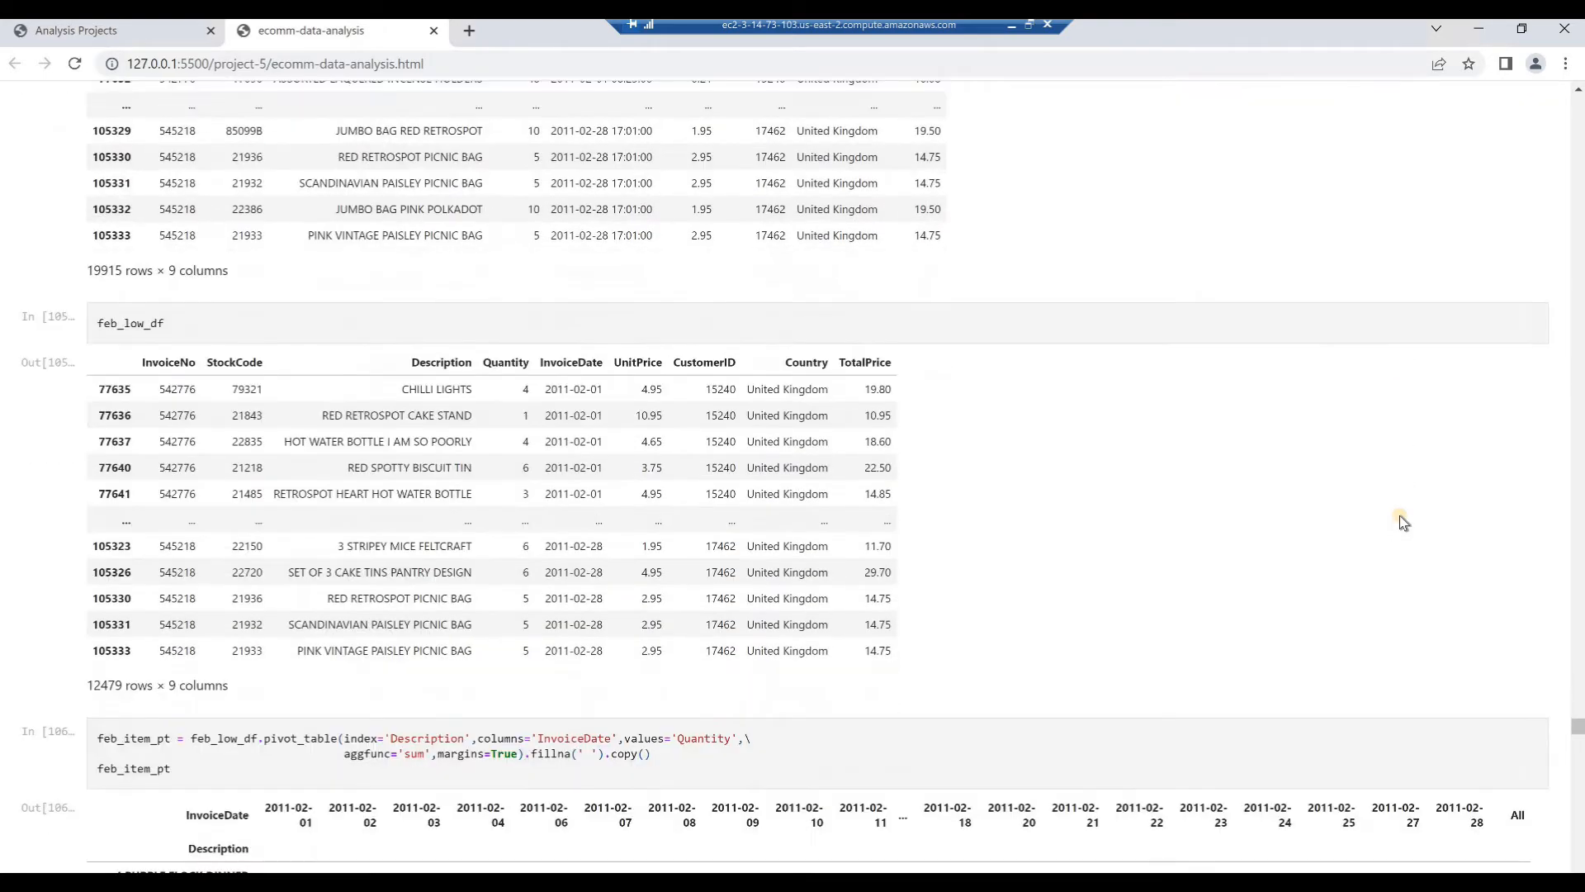
pyautogui.scroll(-15, 1399, 515)
pyautogui.scroll(-16, 1399, 515)
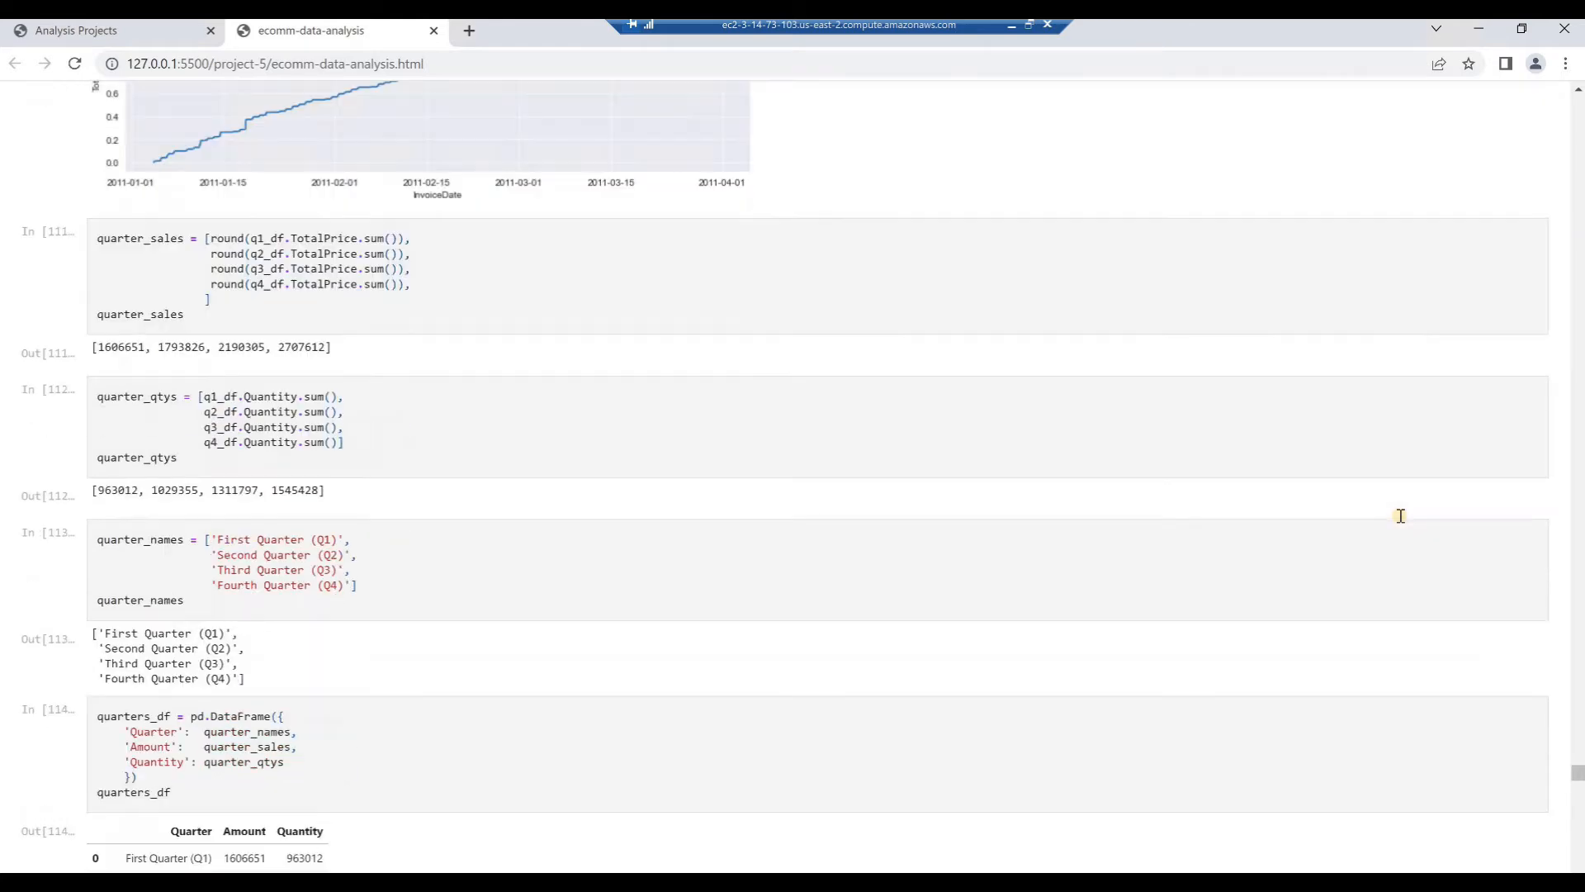
pyautogui.scroll(-8, 1401, 516)
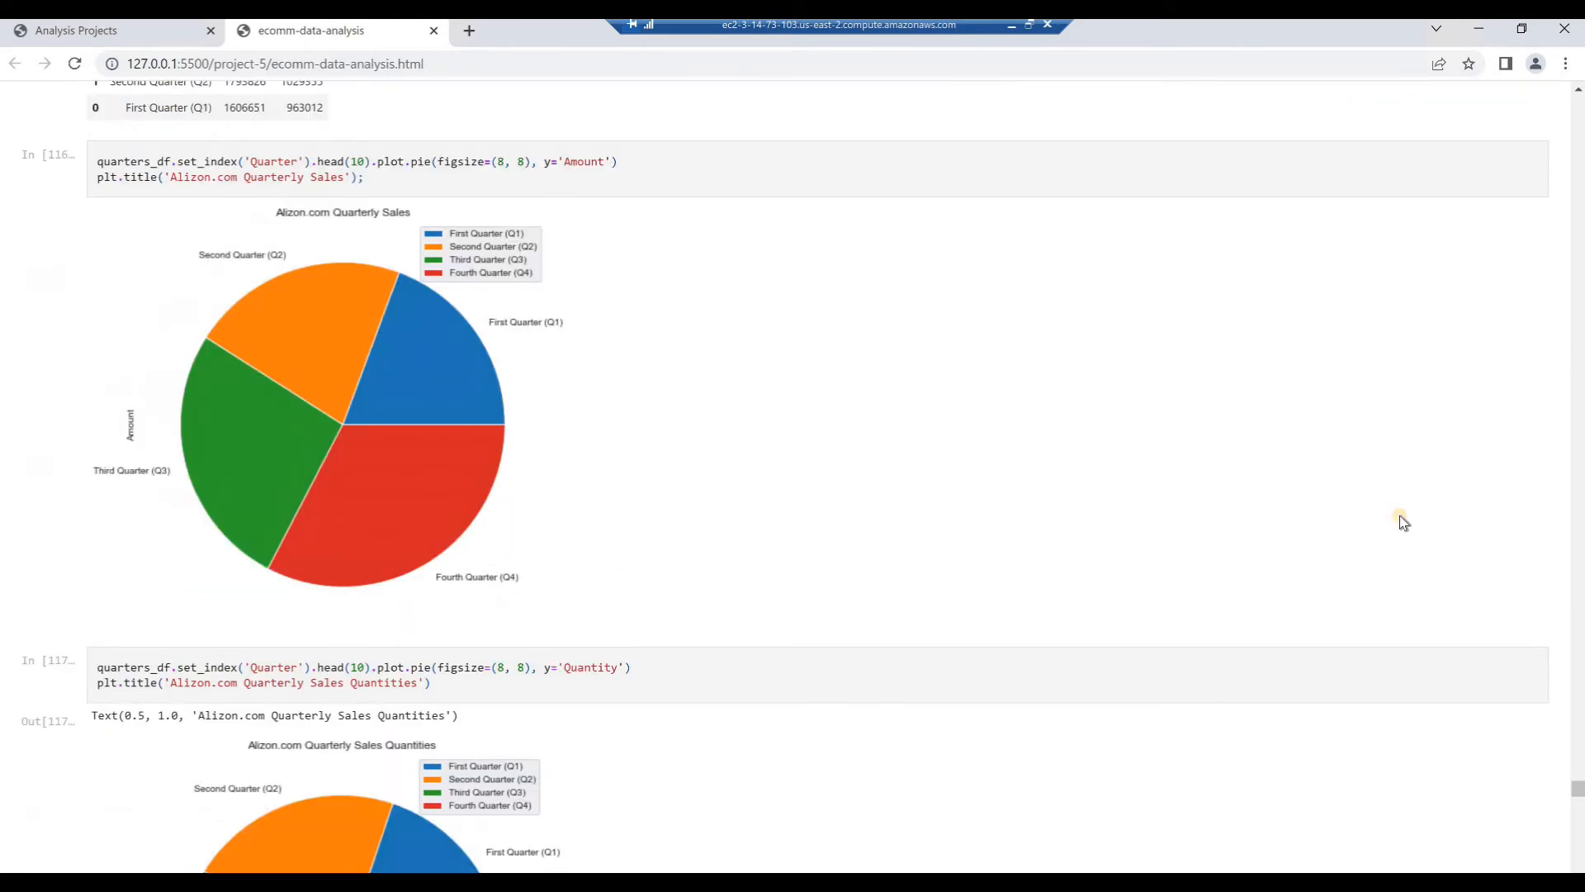
pyautogui.scroll(-20, 1399, 515)
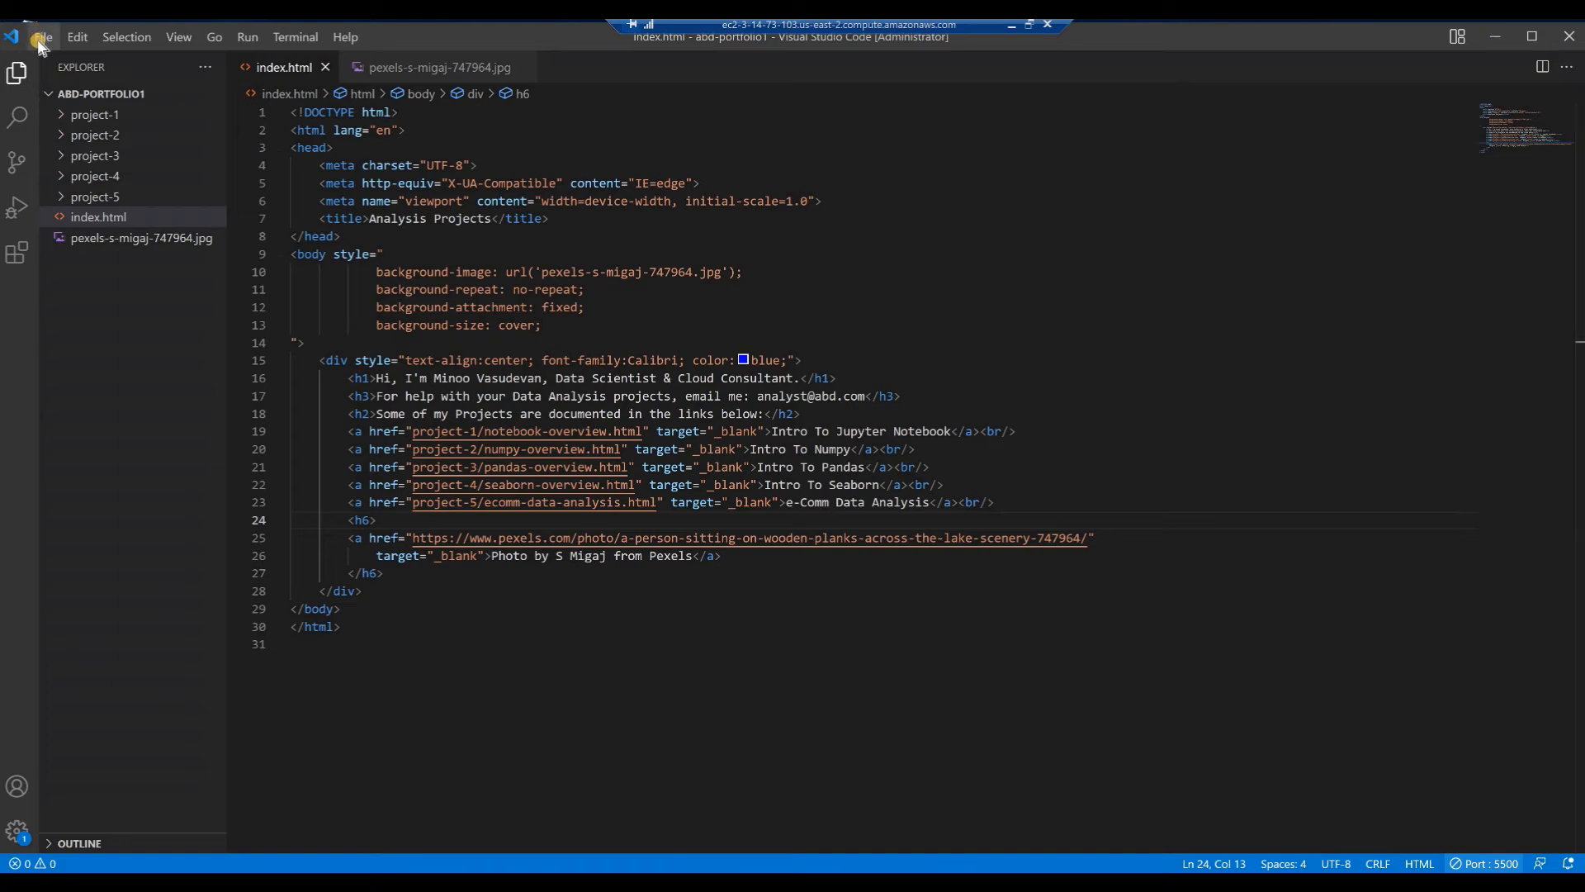
# Step: Switch to Visual Studio Code, close the abd-portfolio1 folder and exit the editor
pyautogui.click(41, 38)
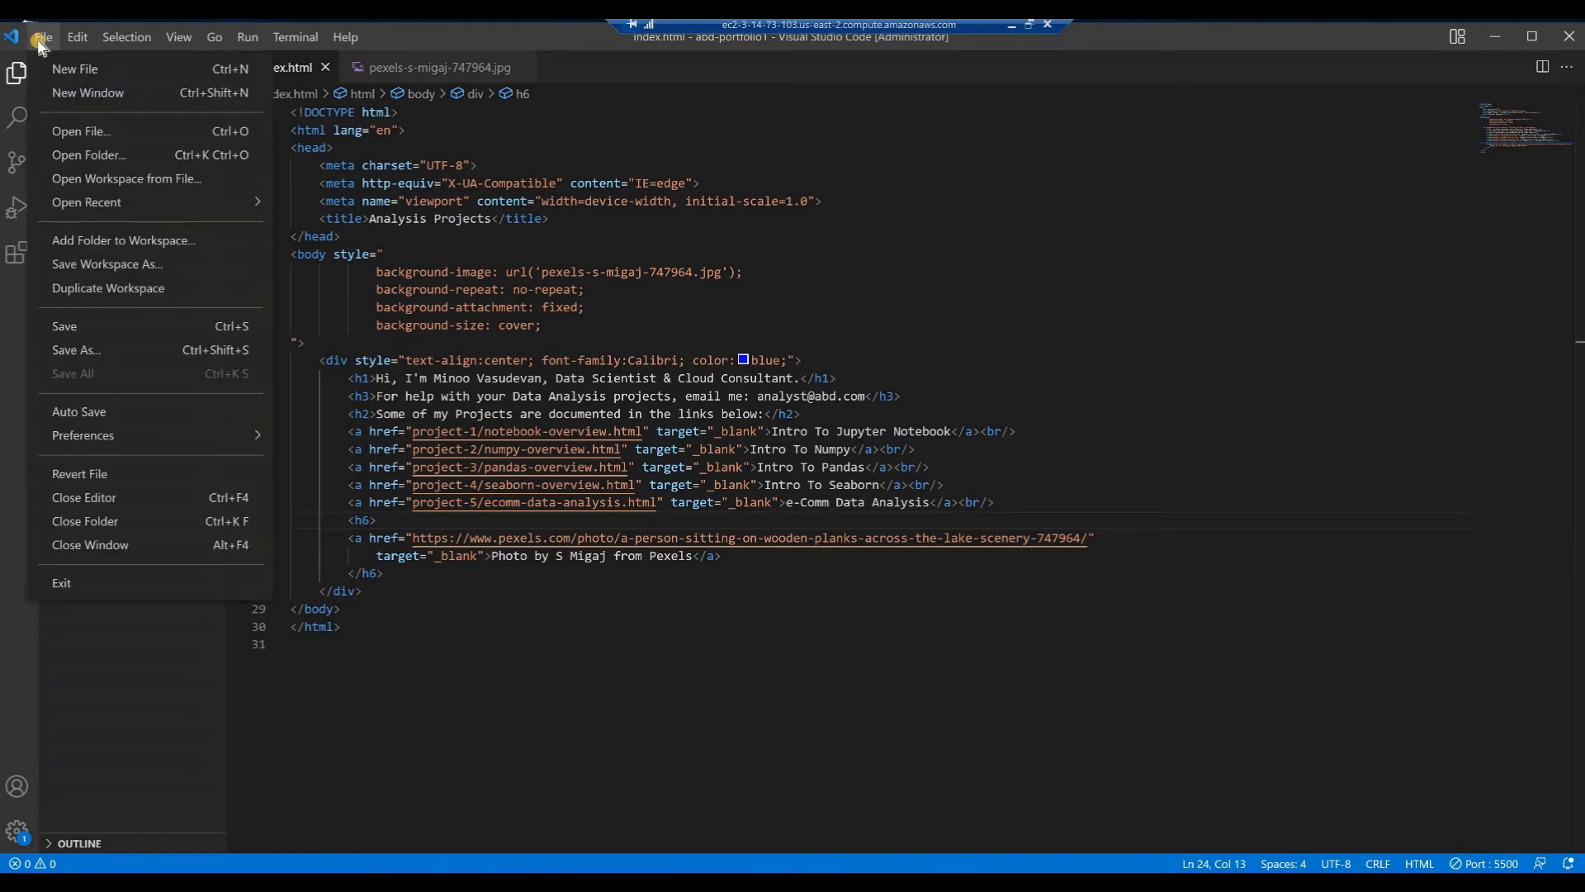
pyautogui.click(92, 524)
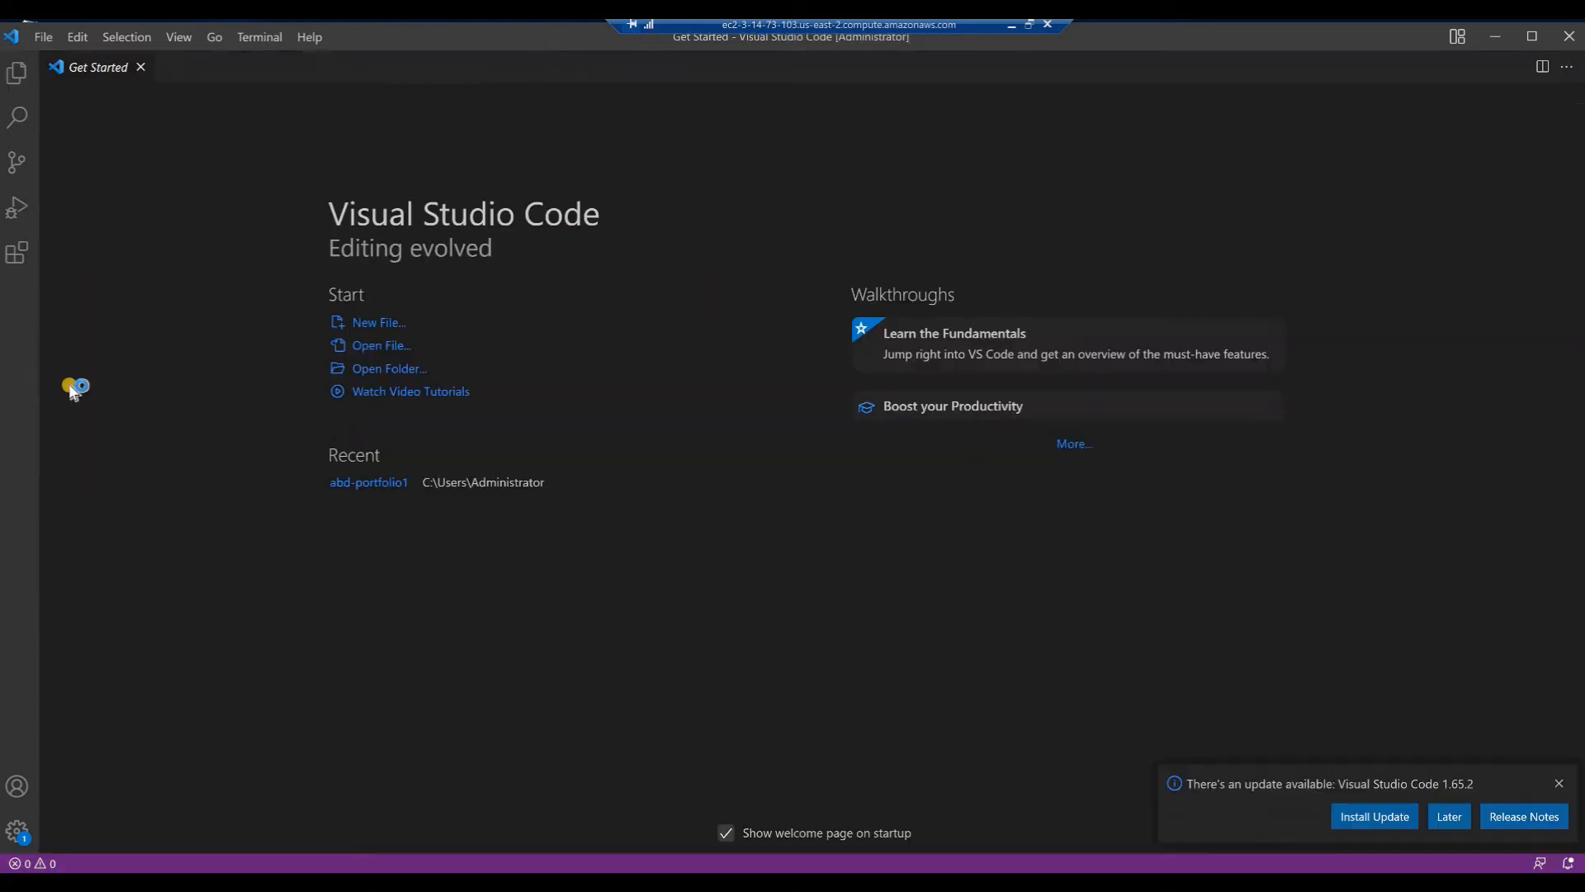
pyautogui.click(43, 38)
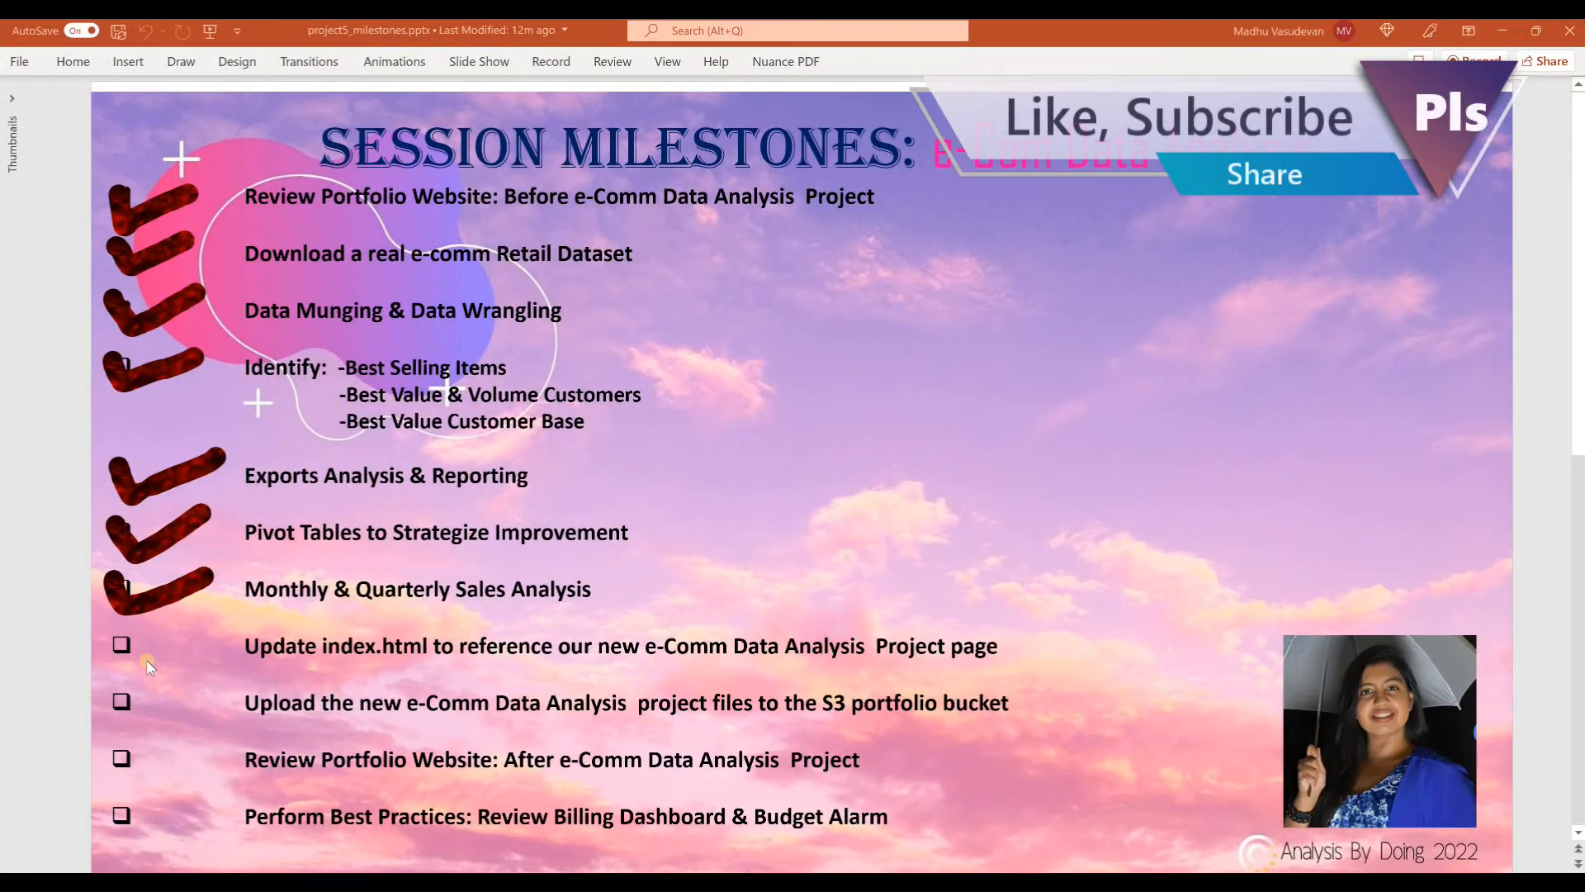
# Step: Switch to the PowerPoint milestones slide and draw an ink check mark beside the "Update index.html" milestone
pyautogui.click(121, 641)
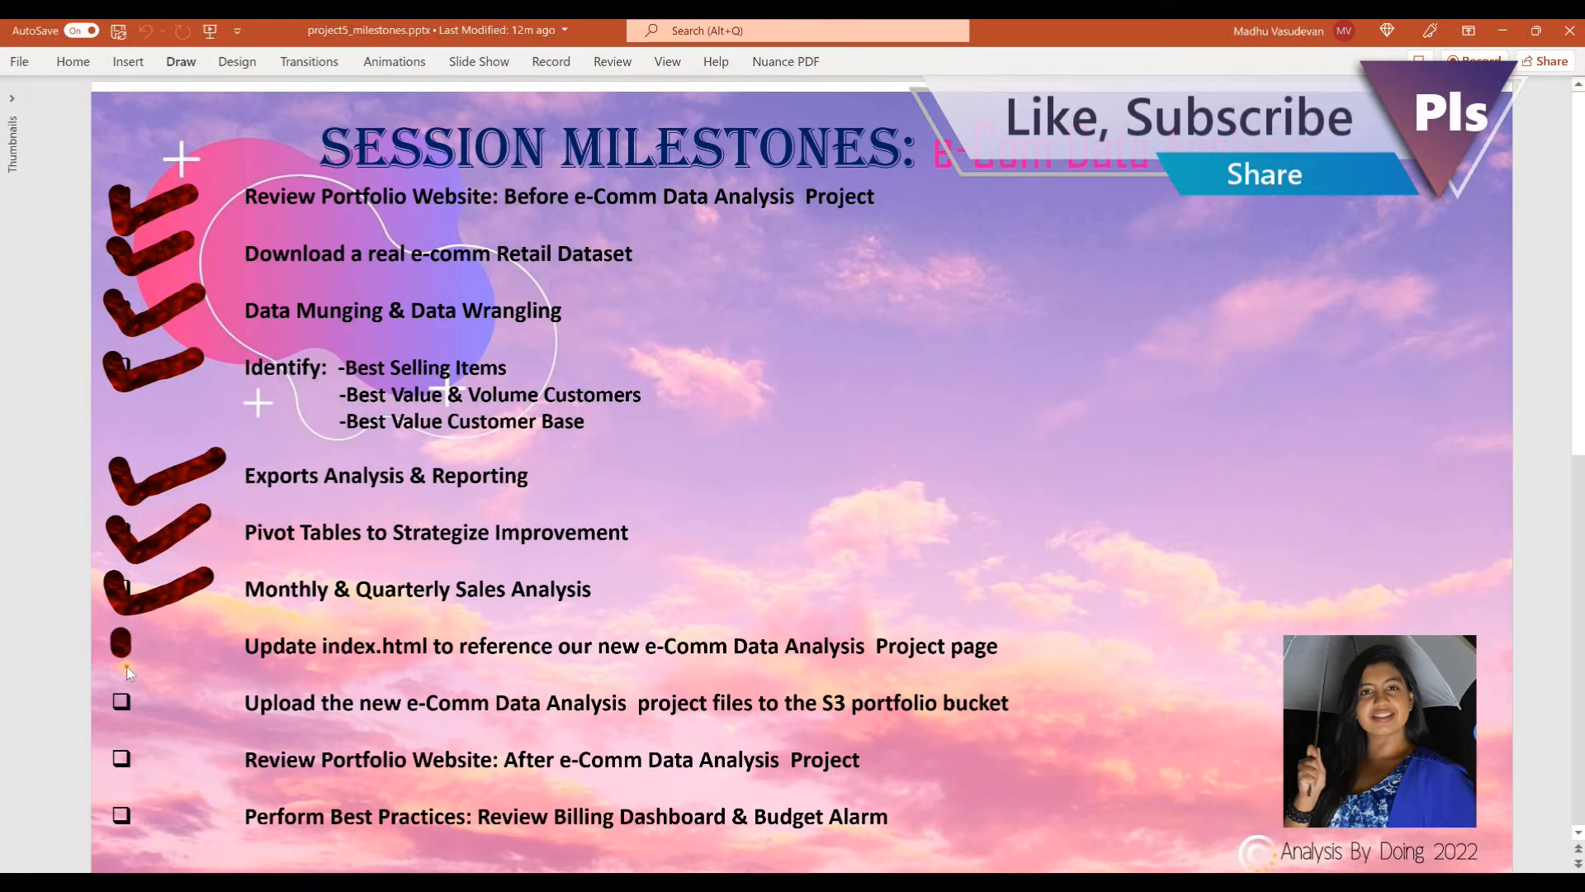
pyautogui.moveTo(139, 661); pyautogui.dragTo(203, 624)
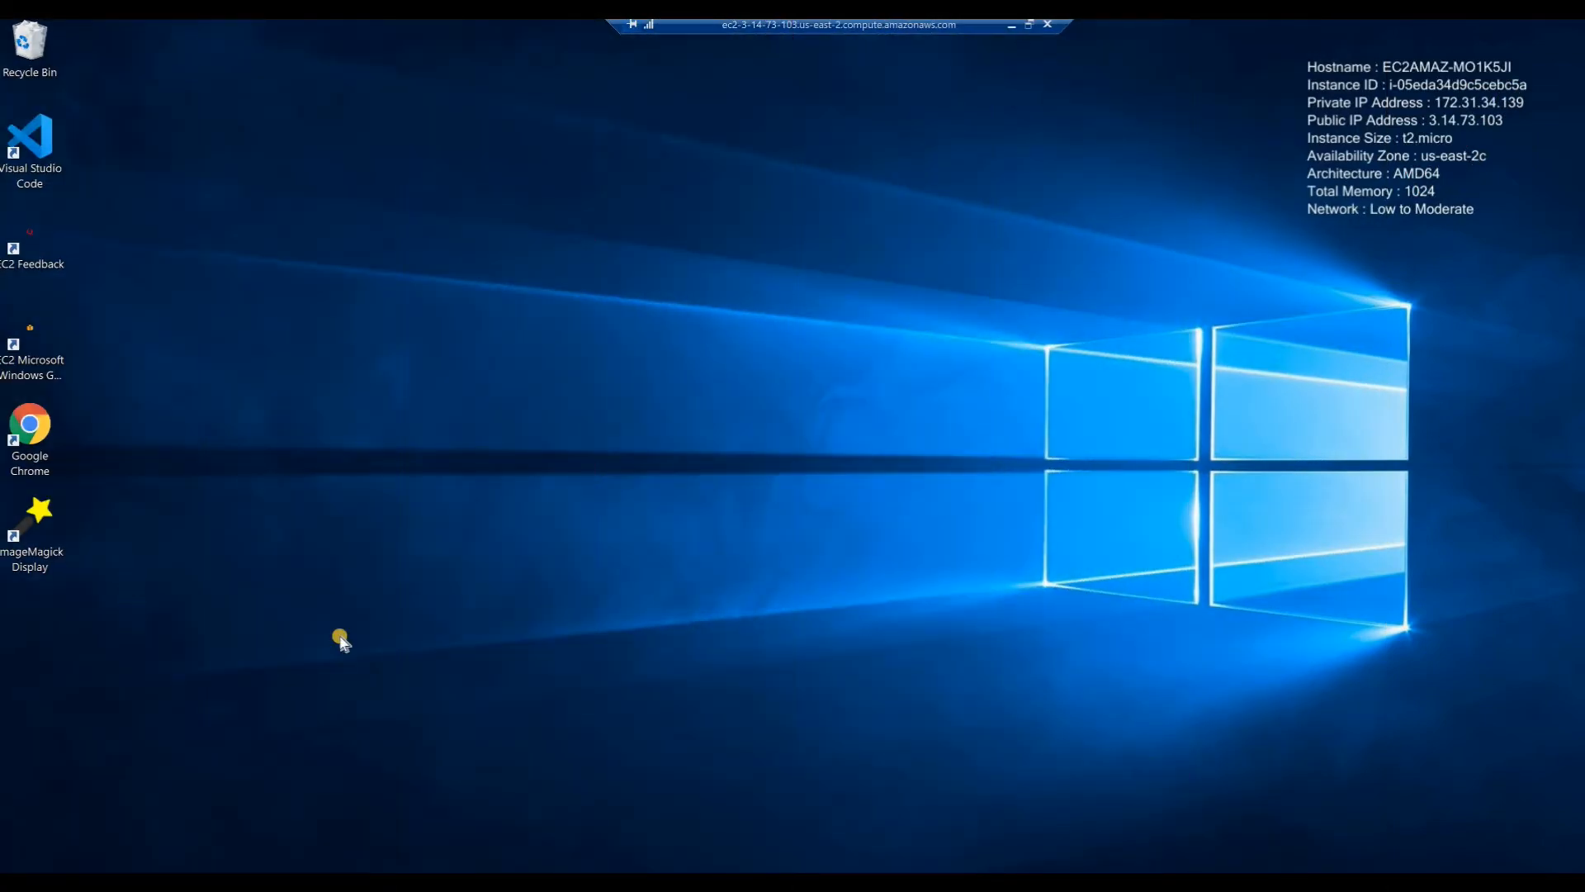
# Step: Switch to Chrome, open the AWS console sign-in page and sign in as the IAM user with the account password
pyautogui.moveTo(1573, 363)
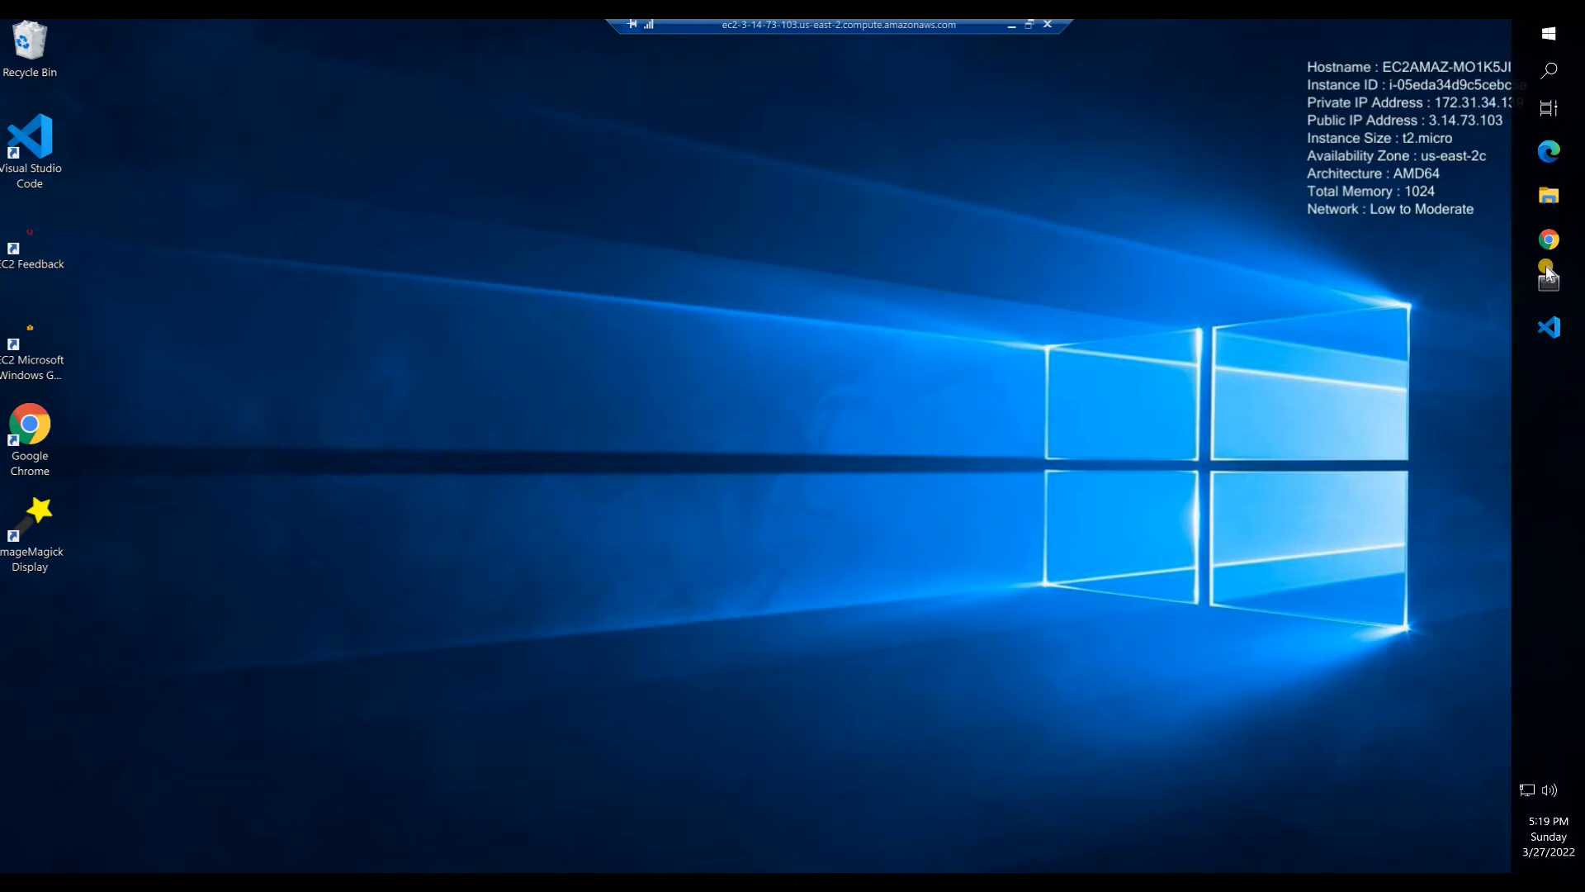
pyautogui.click(1549, 247)
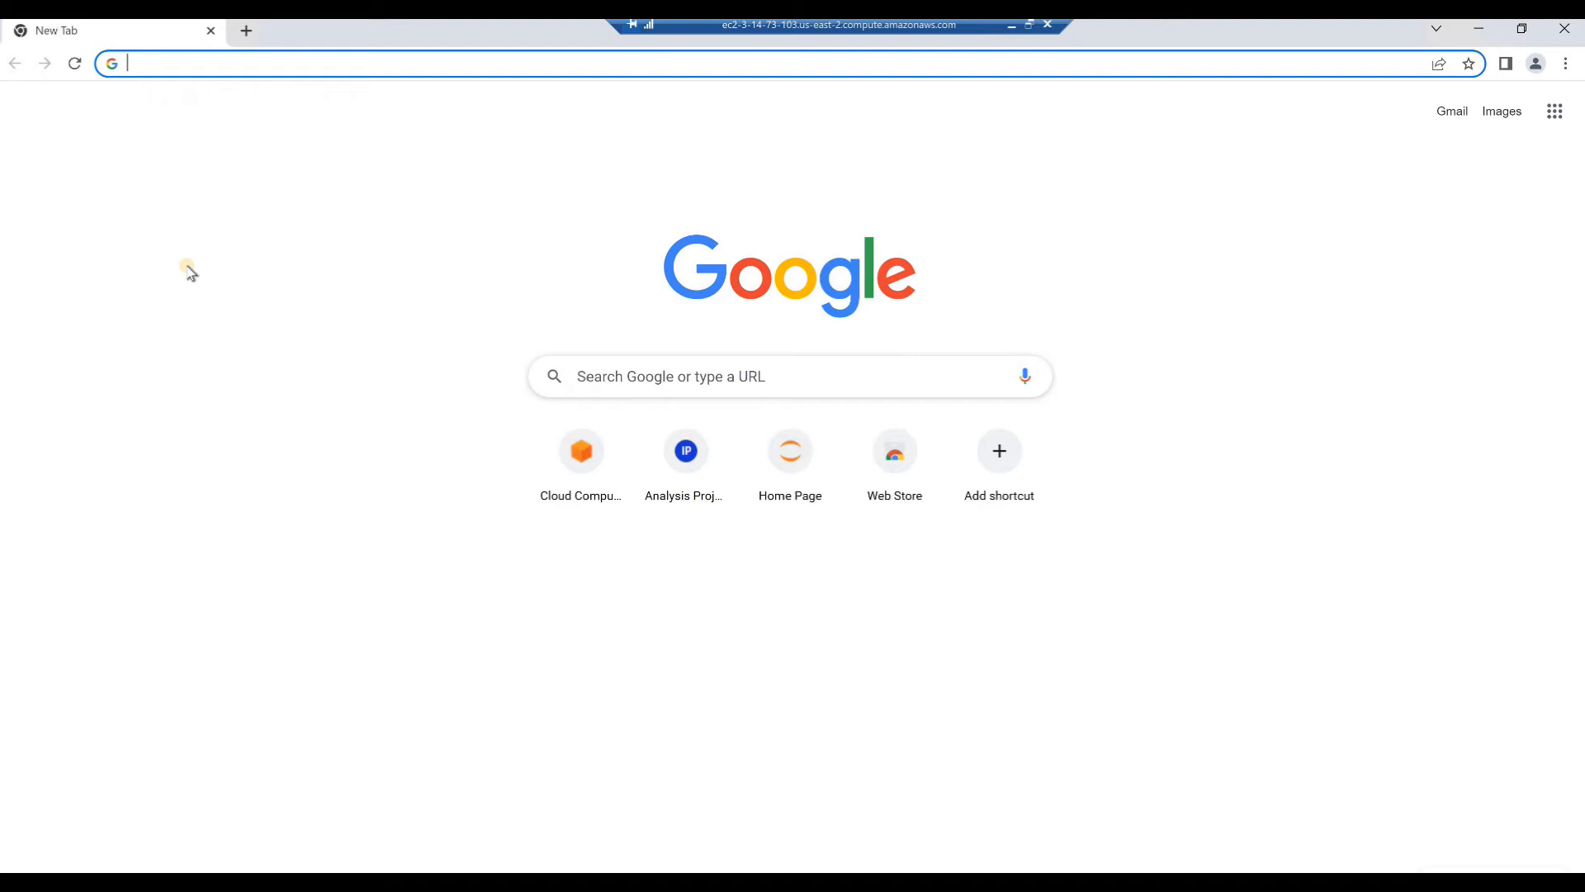
pyautogui.write('aws')
pyautogui.press('Return')
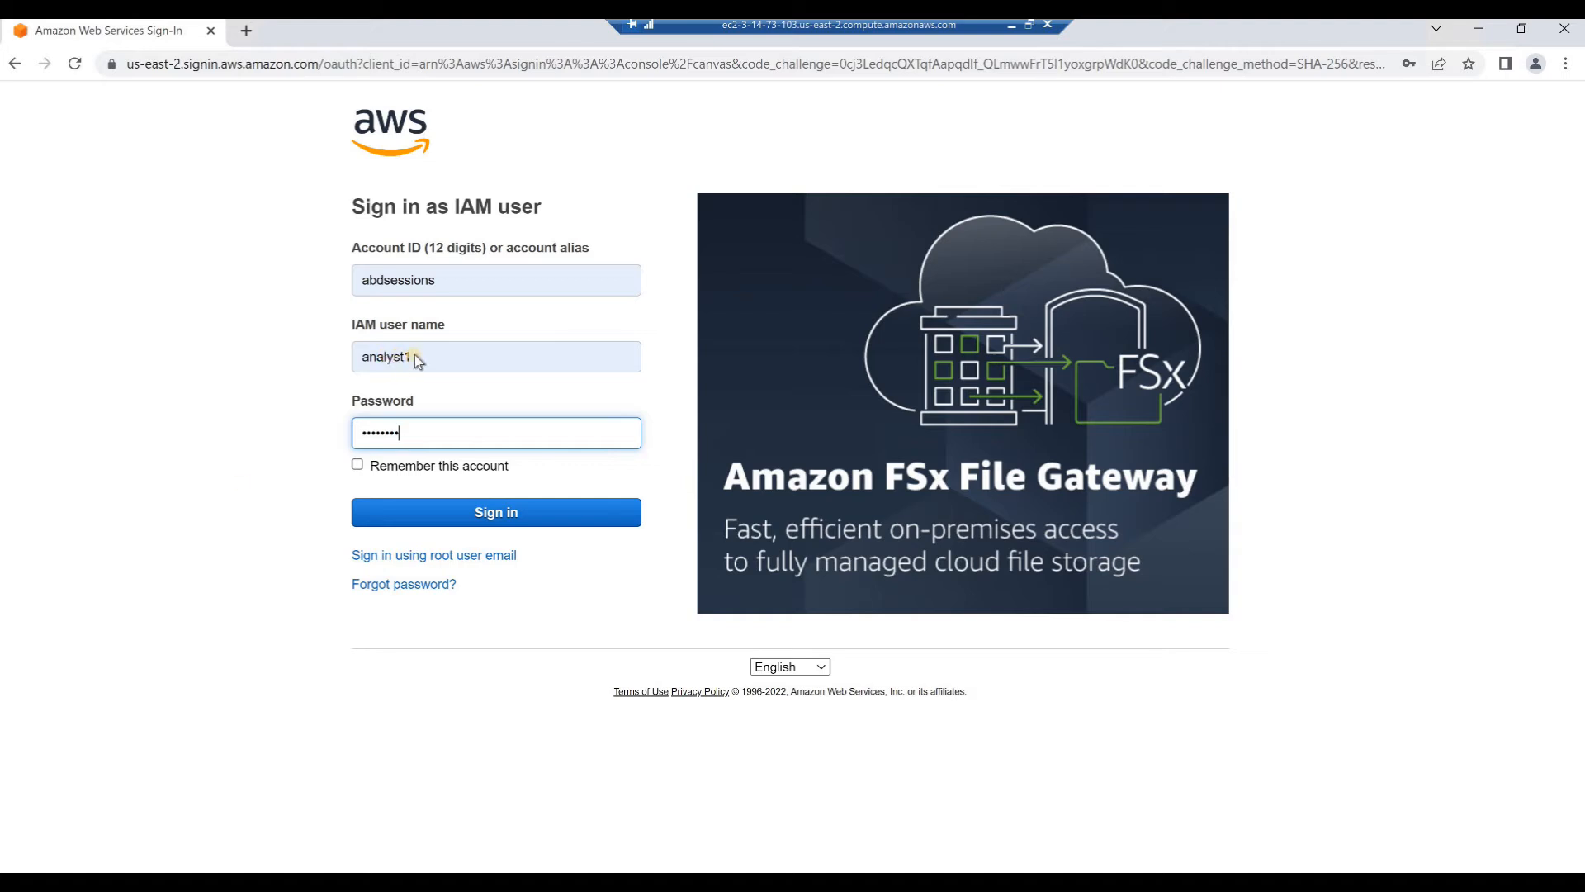
pyautogui.click(415, 513)
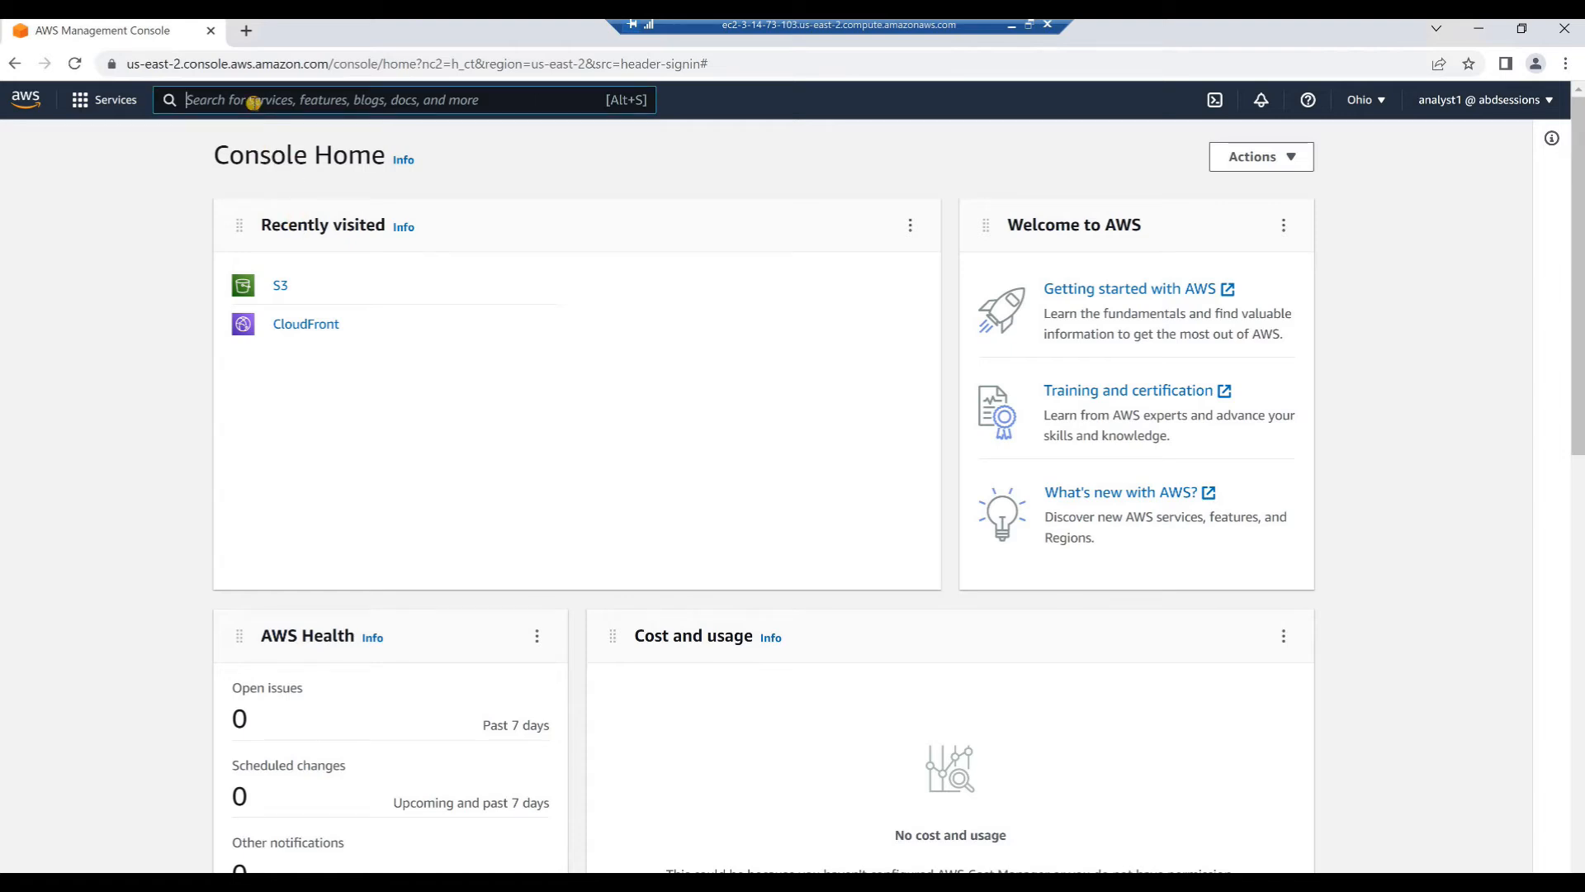
# Step: Find the S3 service in the AWS console and open the abd-portfolio1 bucket
pyautogui.write('s')
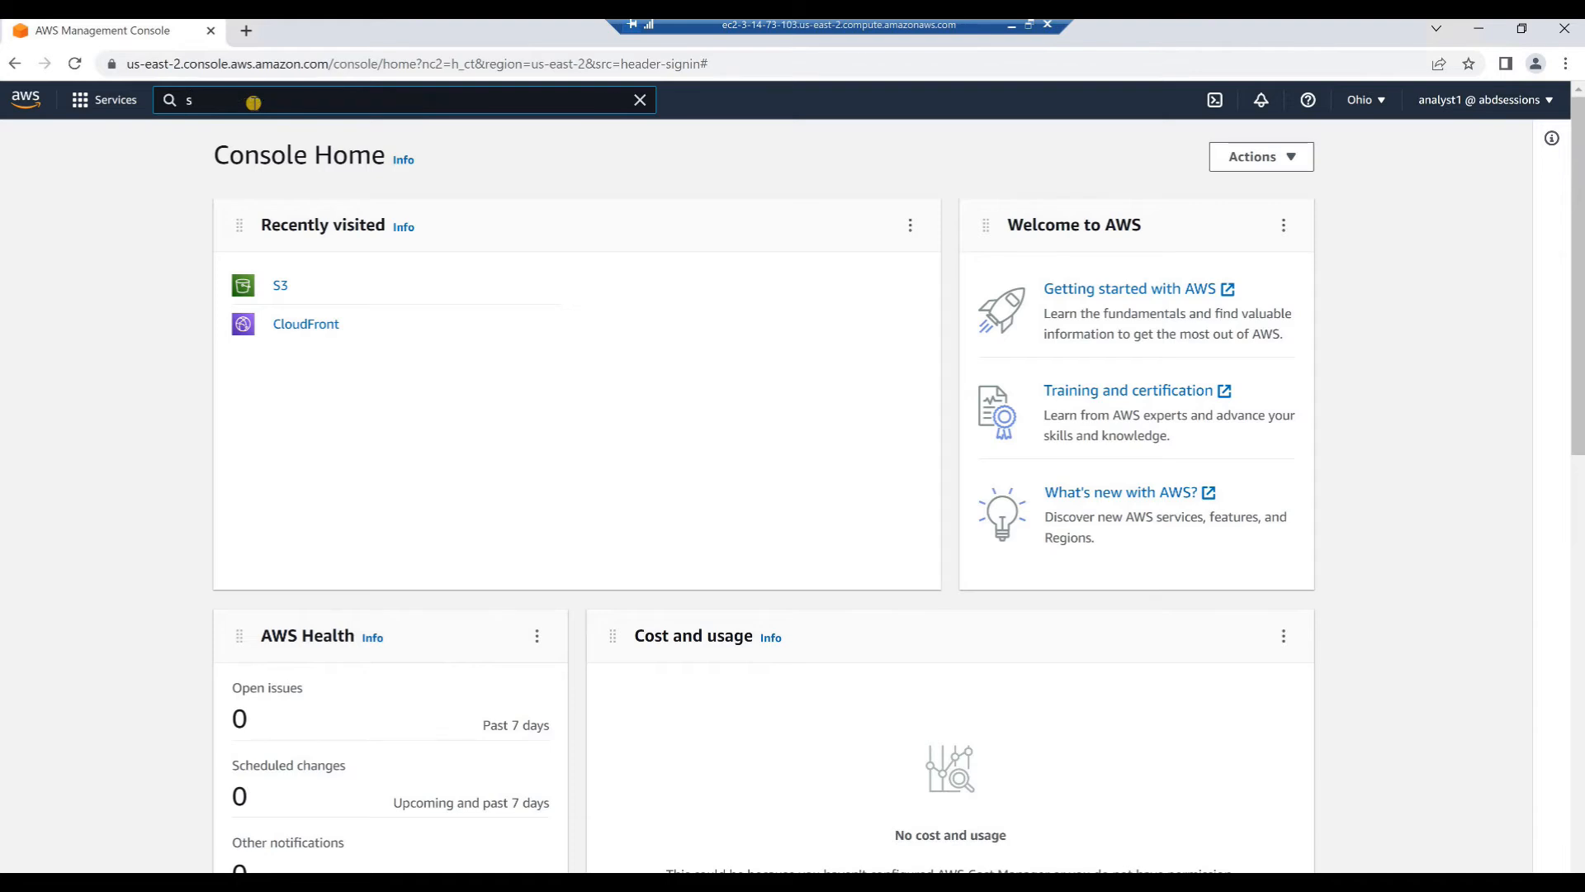
pyautogui.write('3')
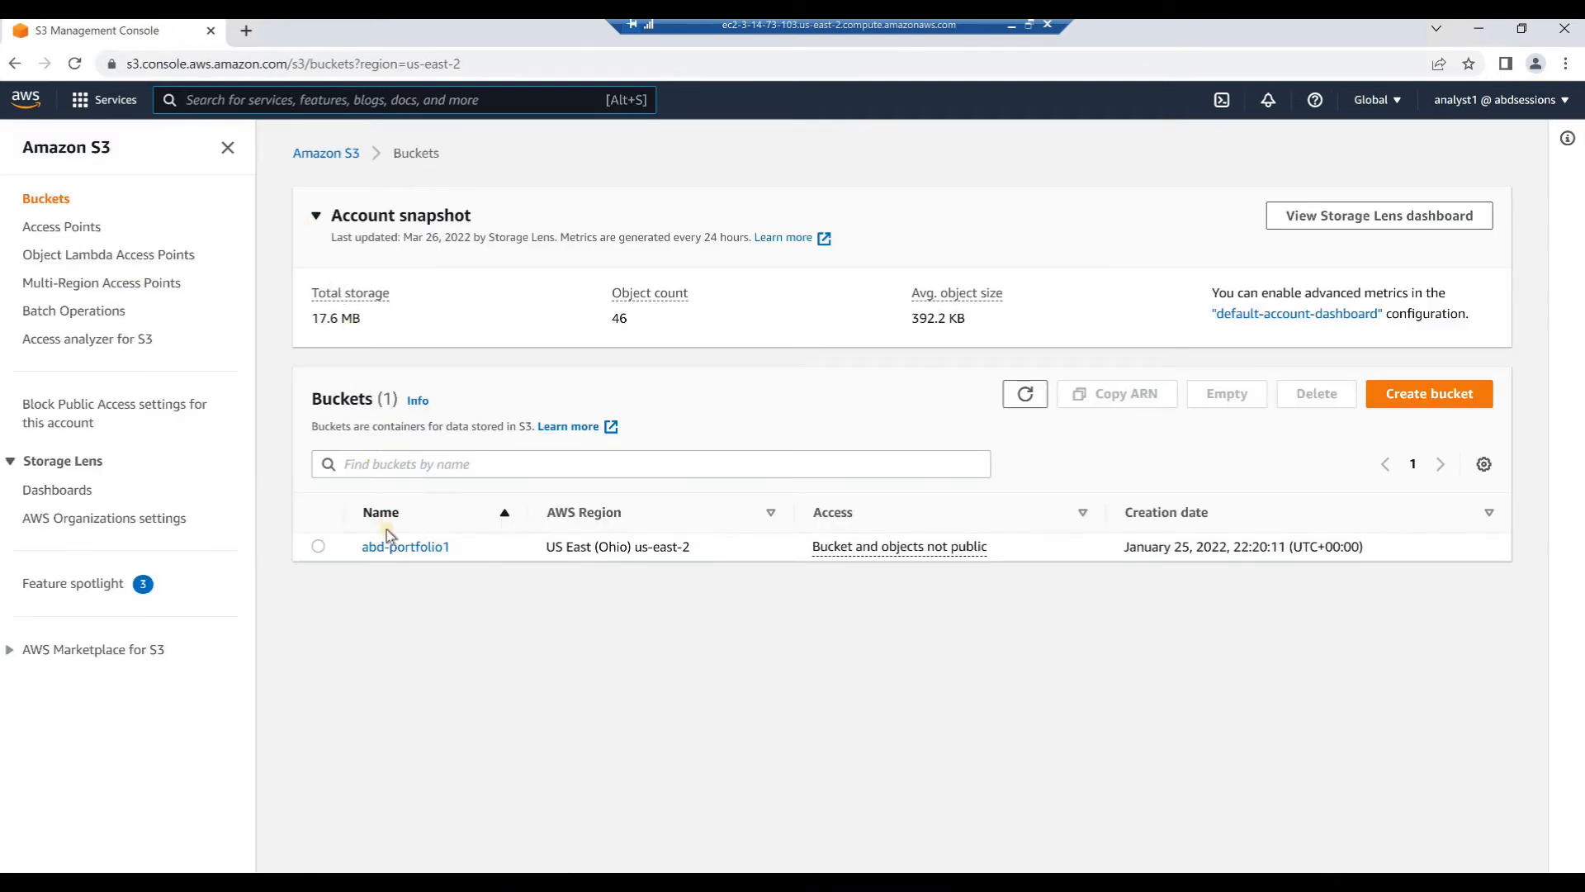
pyautogui.click(411, 548)
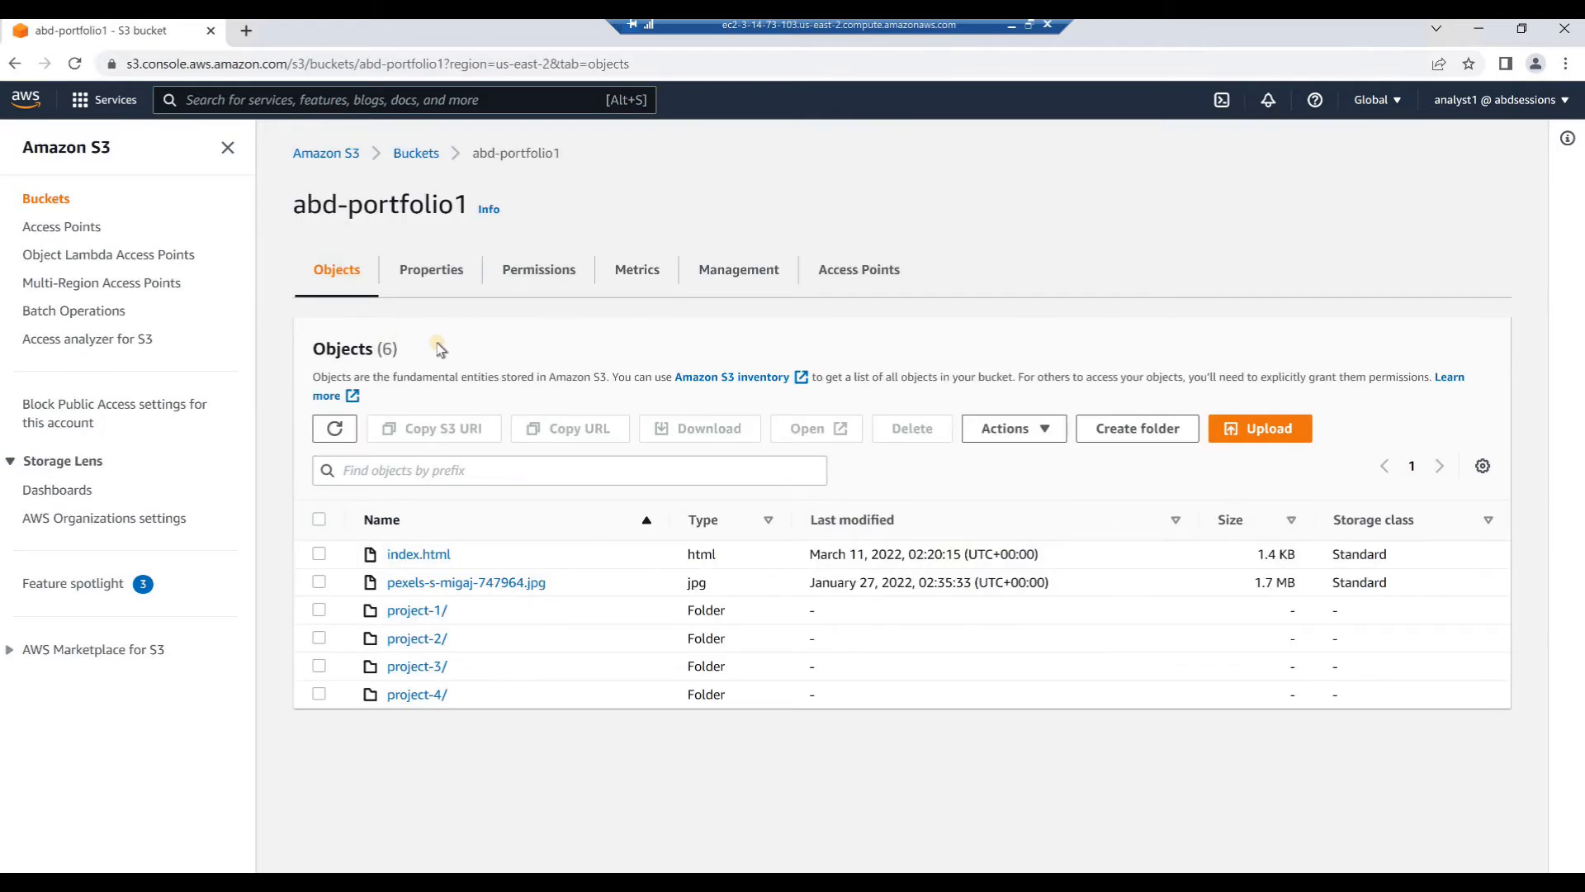
# Step: Start an upload to the bucket and open the local folder C:\Users\Administrator\abd-portfolio1 in File Explorer
pyautogui.click(1253, 446)
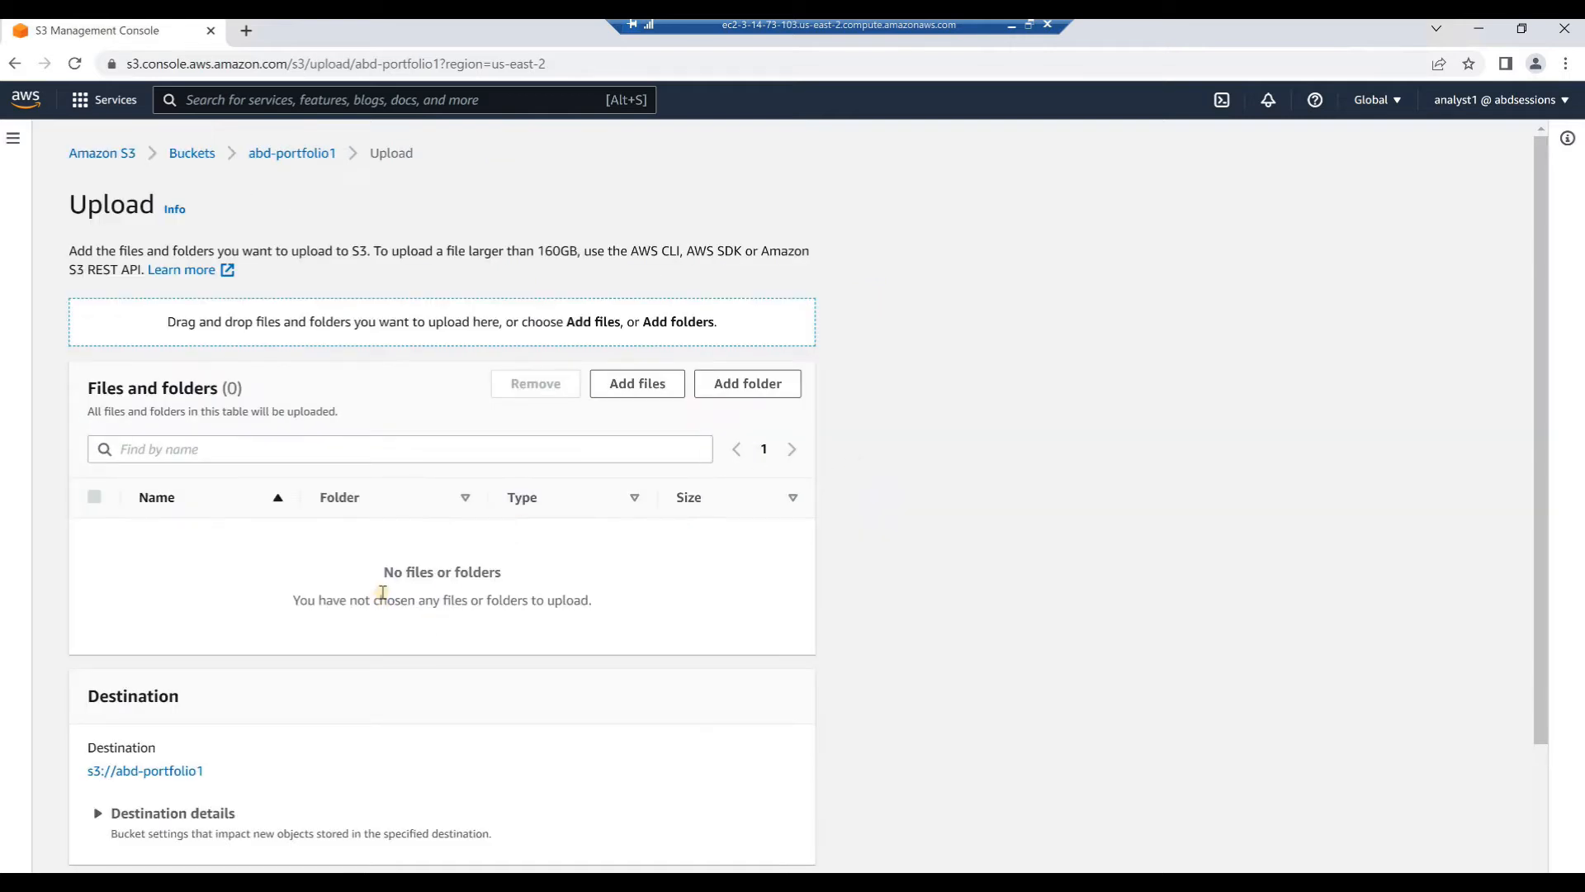
pyautogui.moveTo(1579, 216)
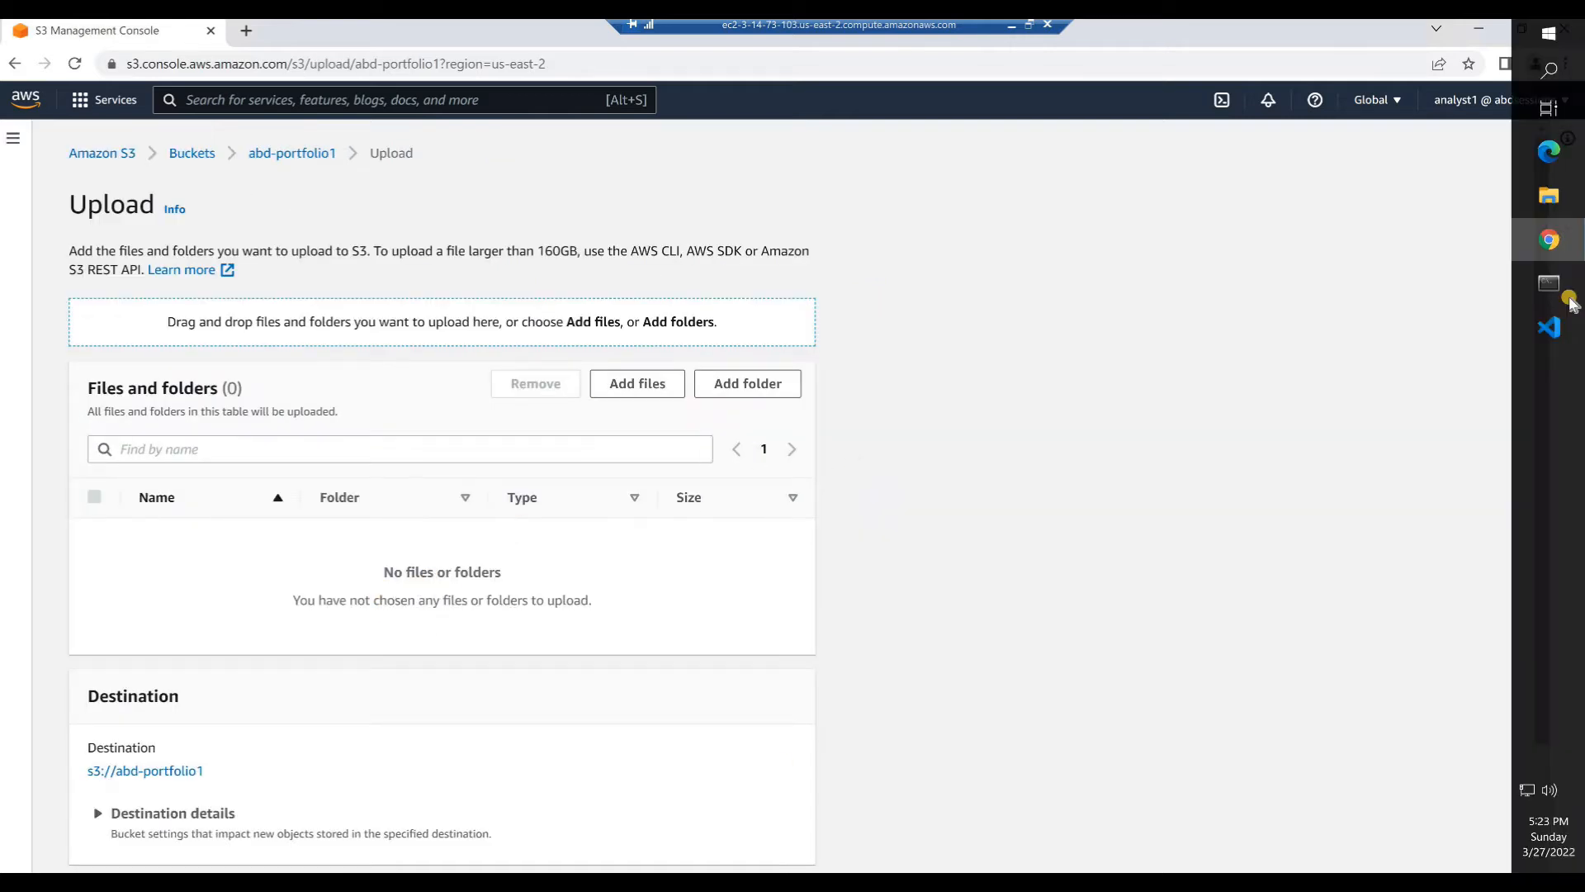
pyautogui.click(1551, 213)
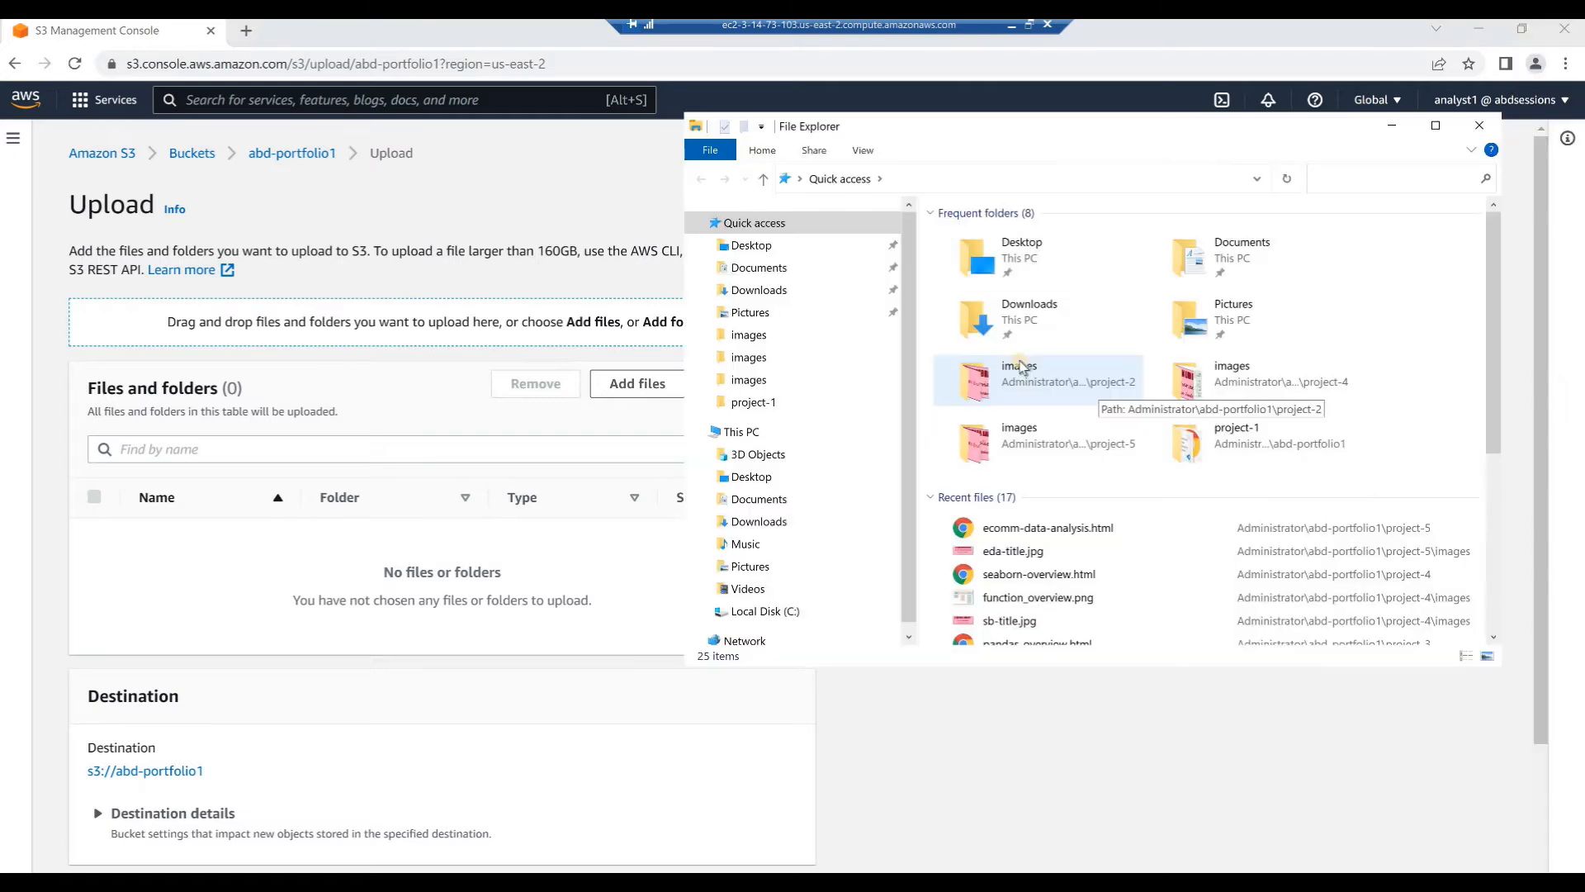
pyautogui.scroll(-1, 727, 496)
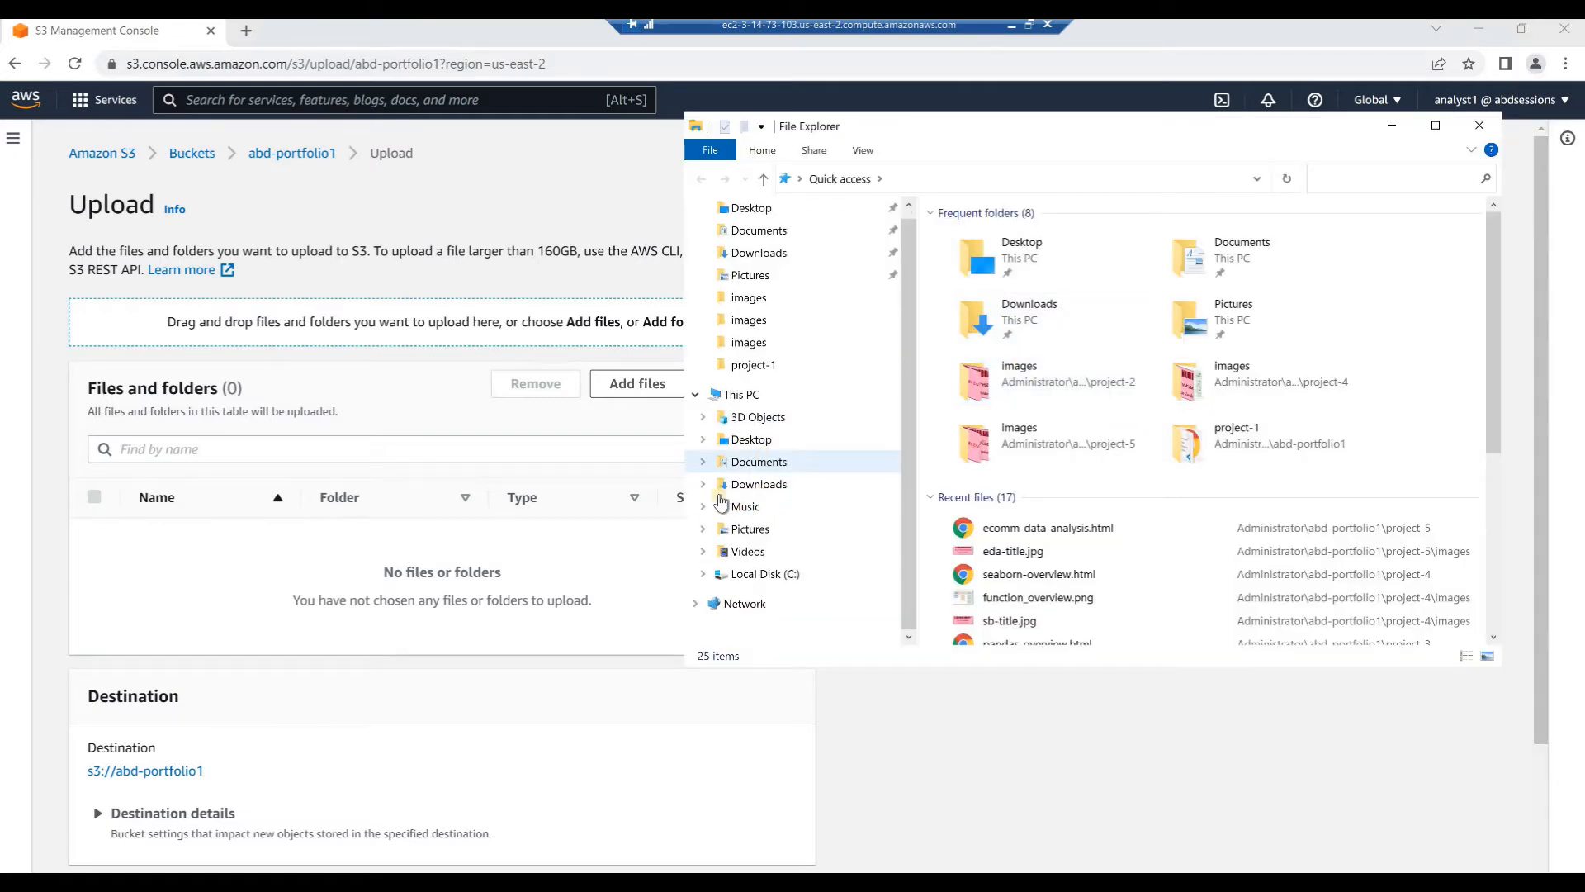
pyautogui.click(702, 574)
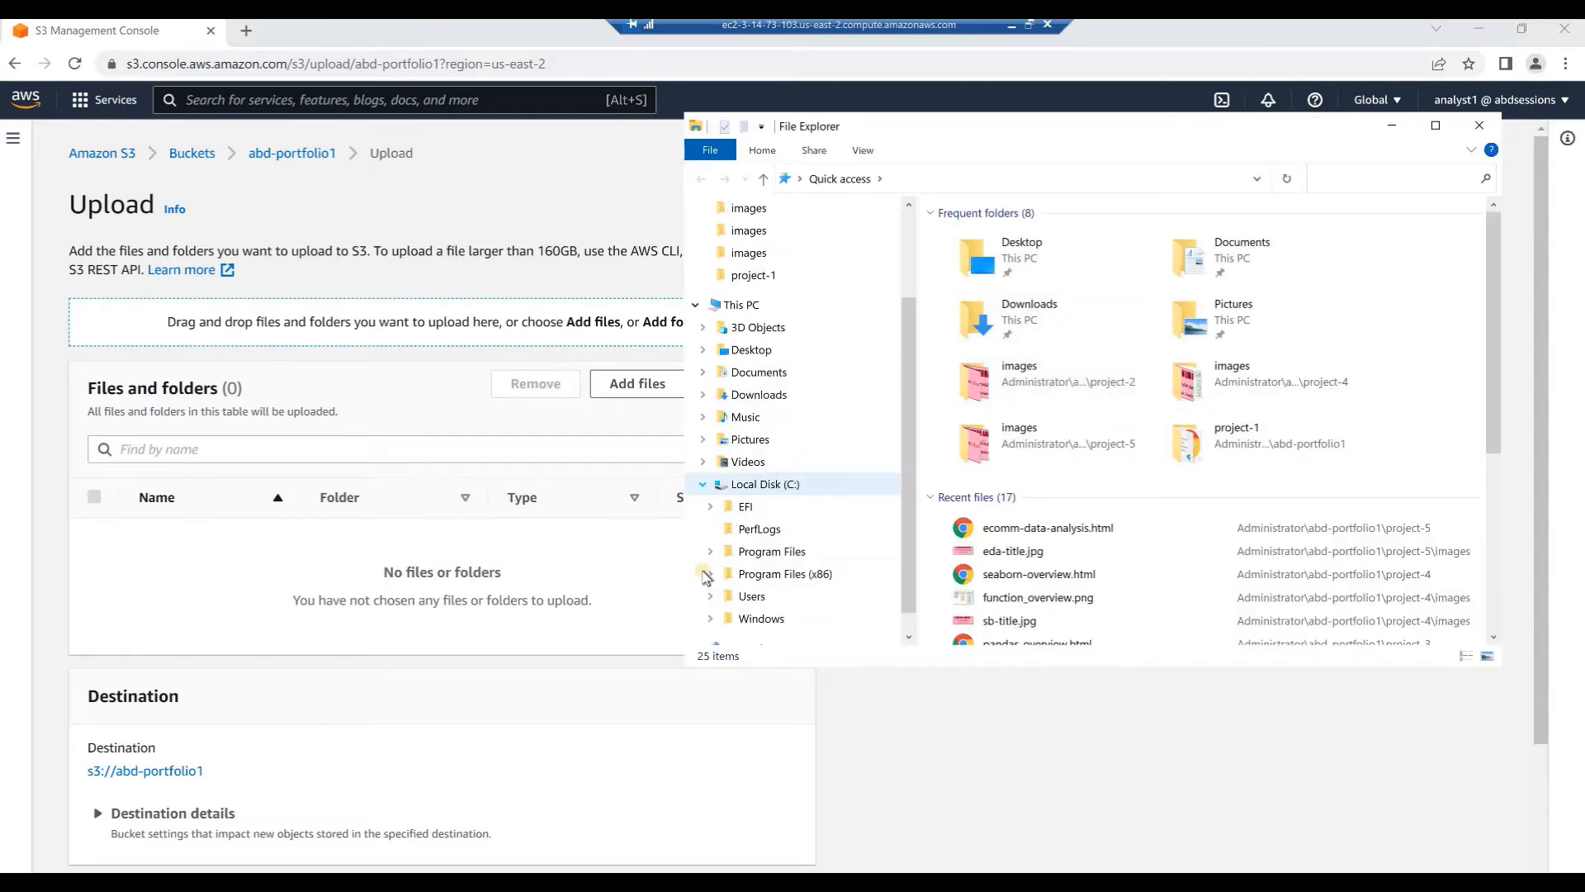
pyautogui.click(709, 596)
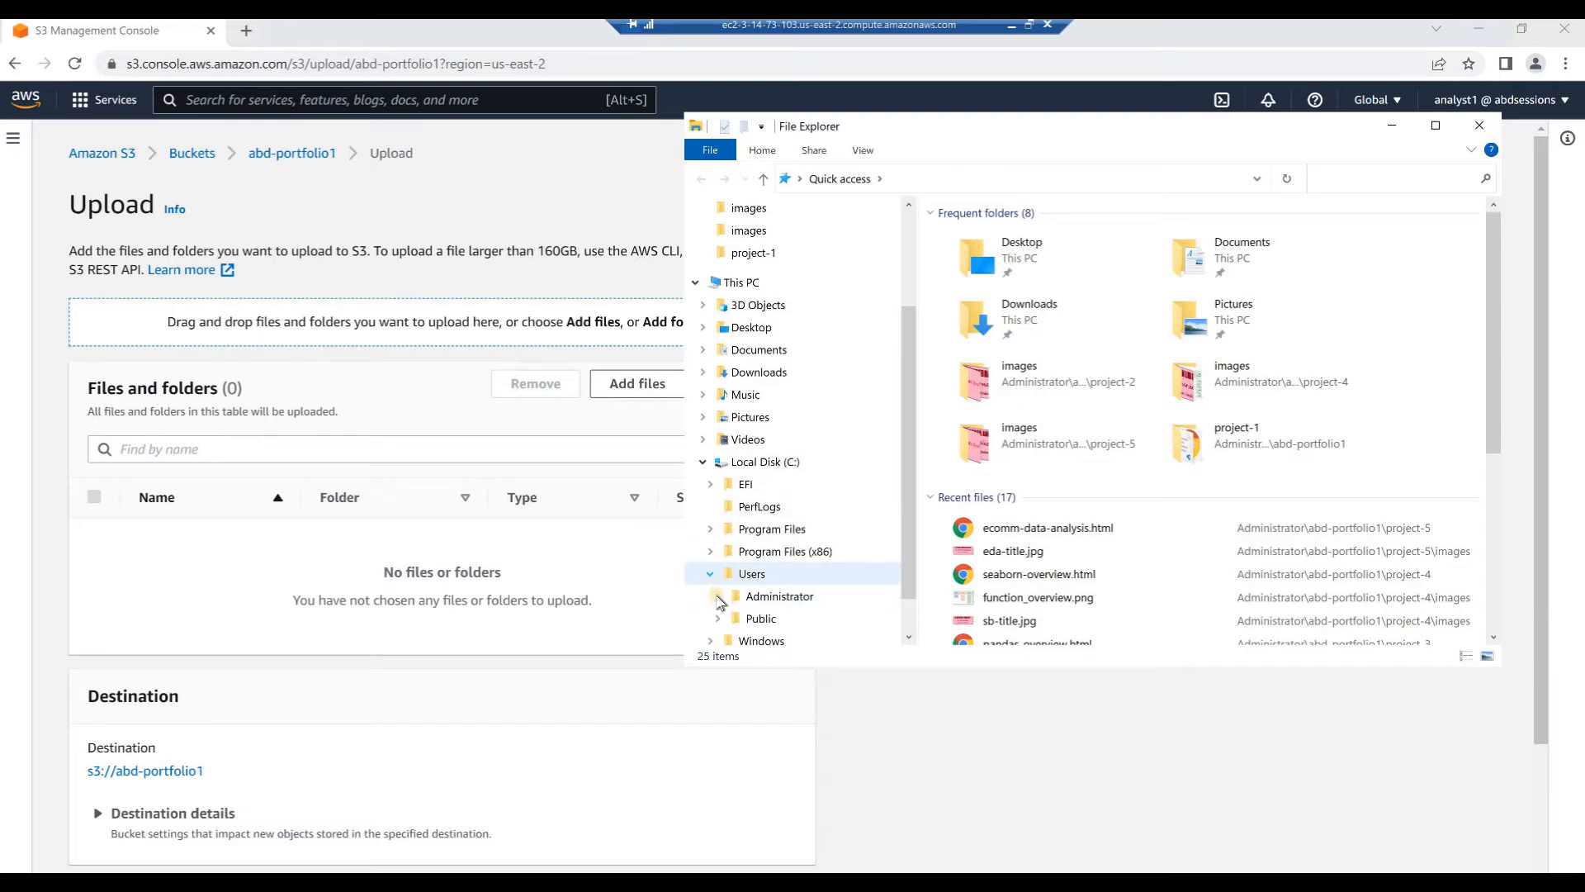
pyautogui.click(718, 596)
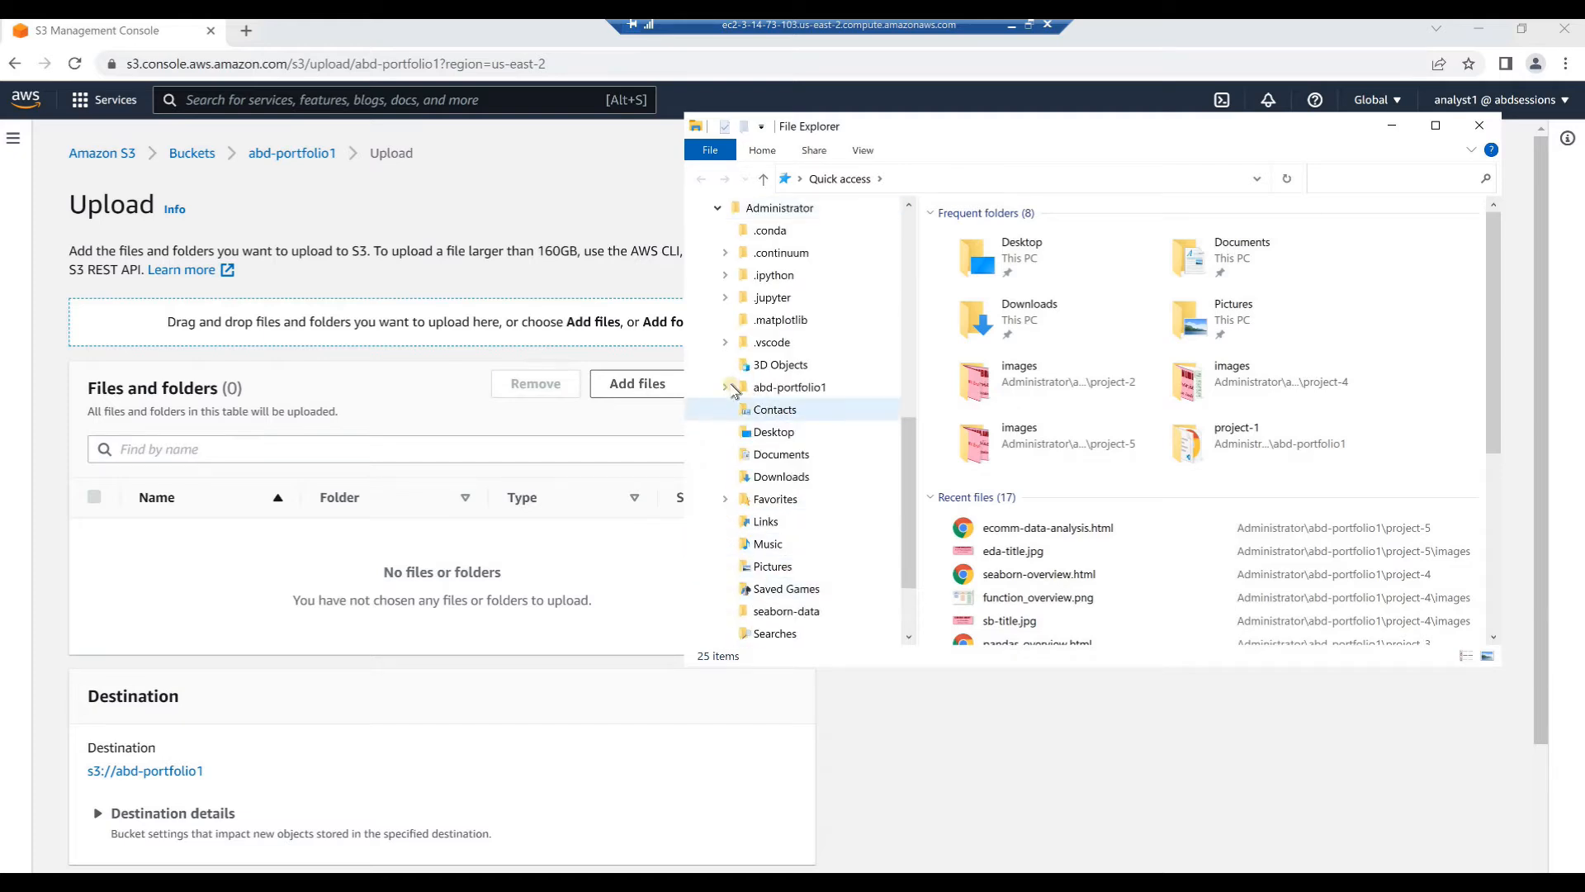
pyautogui.click(796, 388)
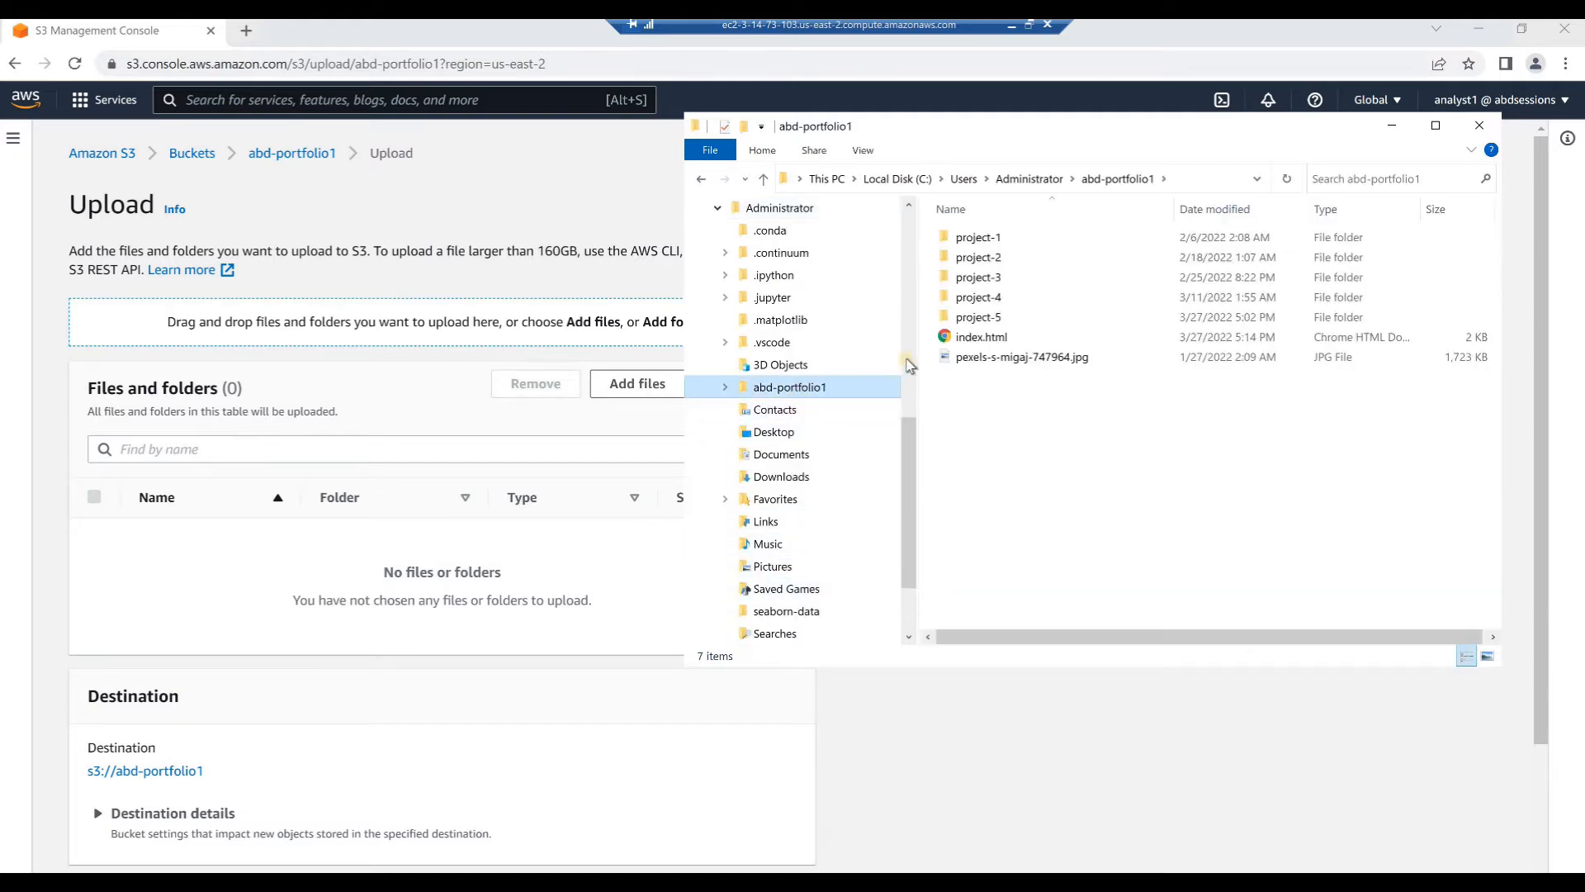
# Step: Upload the local index.html to the abd-portfolio1 bucket and return to the bucket's object list
pyautogui.click(981, 341)
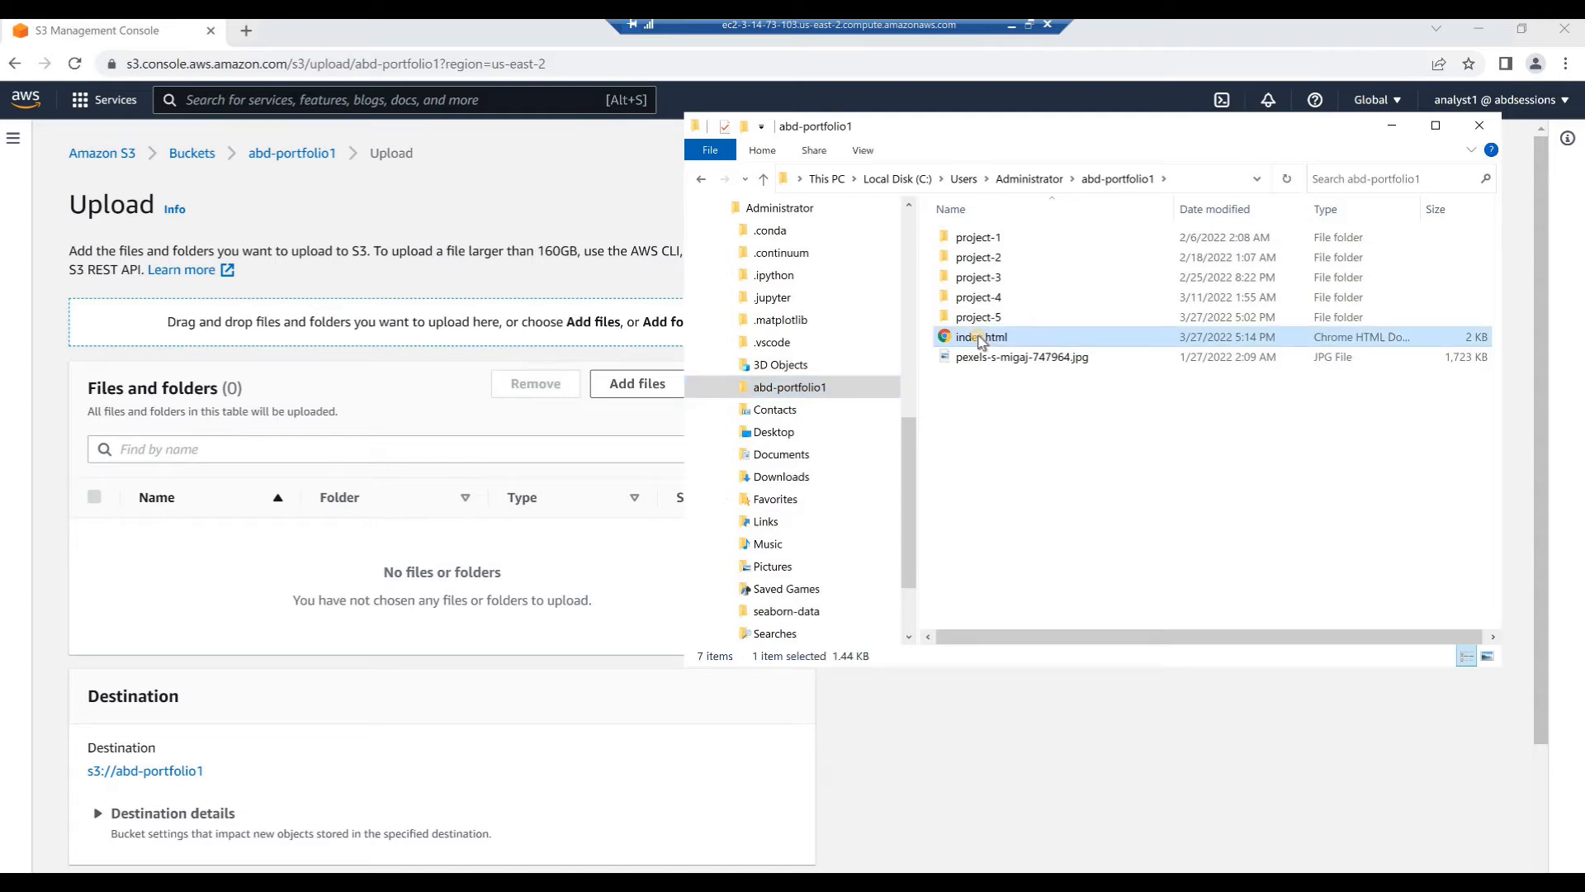
pyautogui.moveTo(982, 342); pyautogui.dragTo(364, 328)
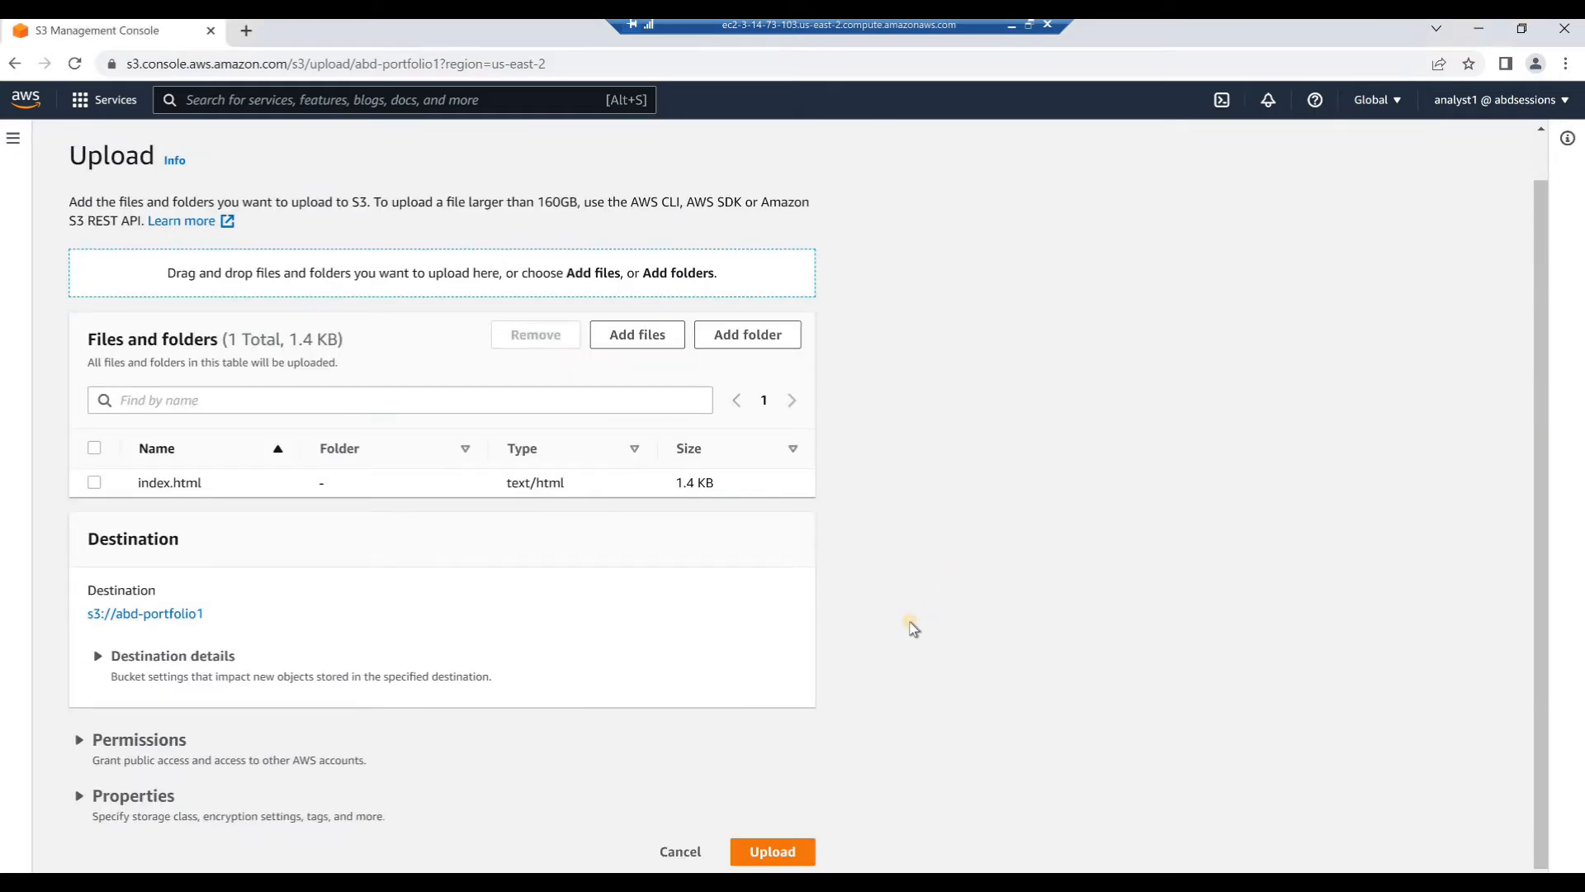
pyautogui.click(763, 851)
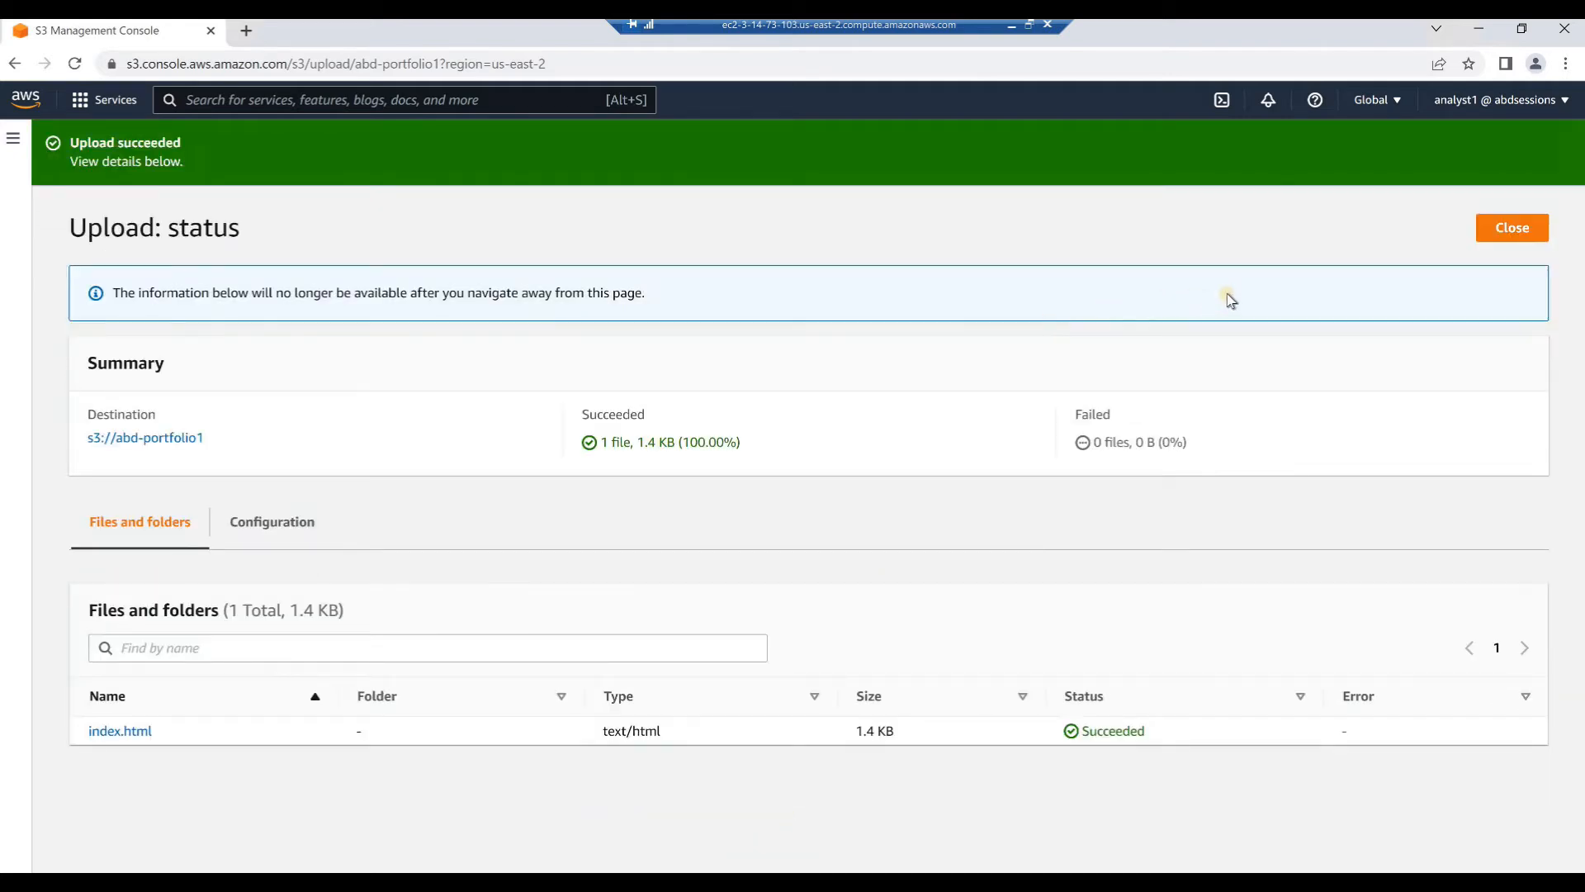
pyautogui.click(1505, 236)
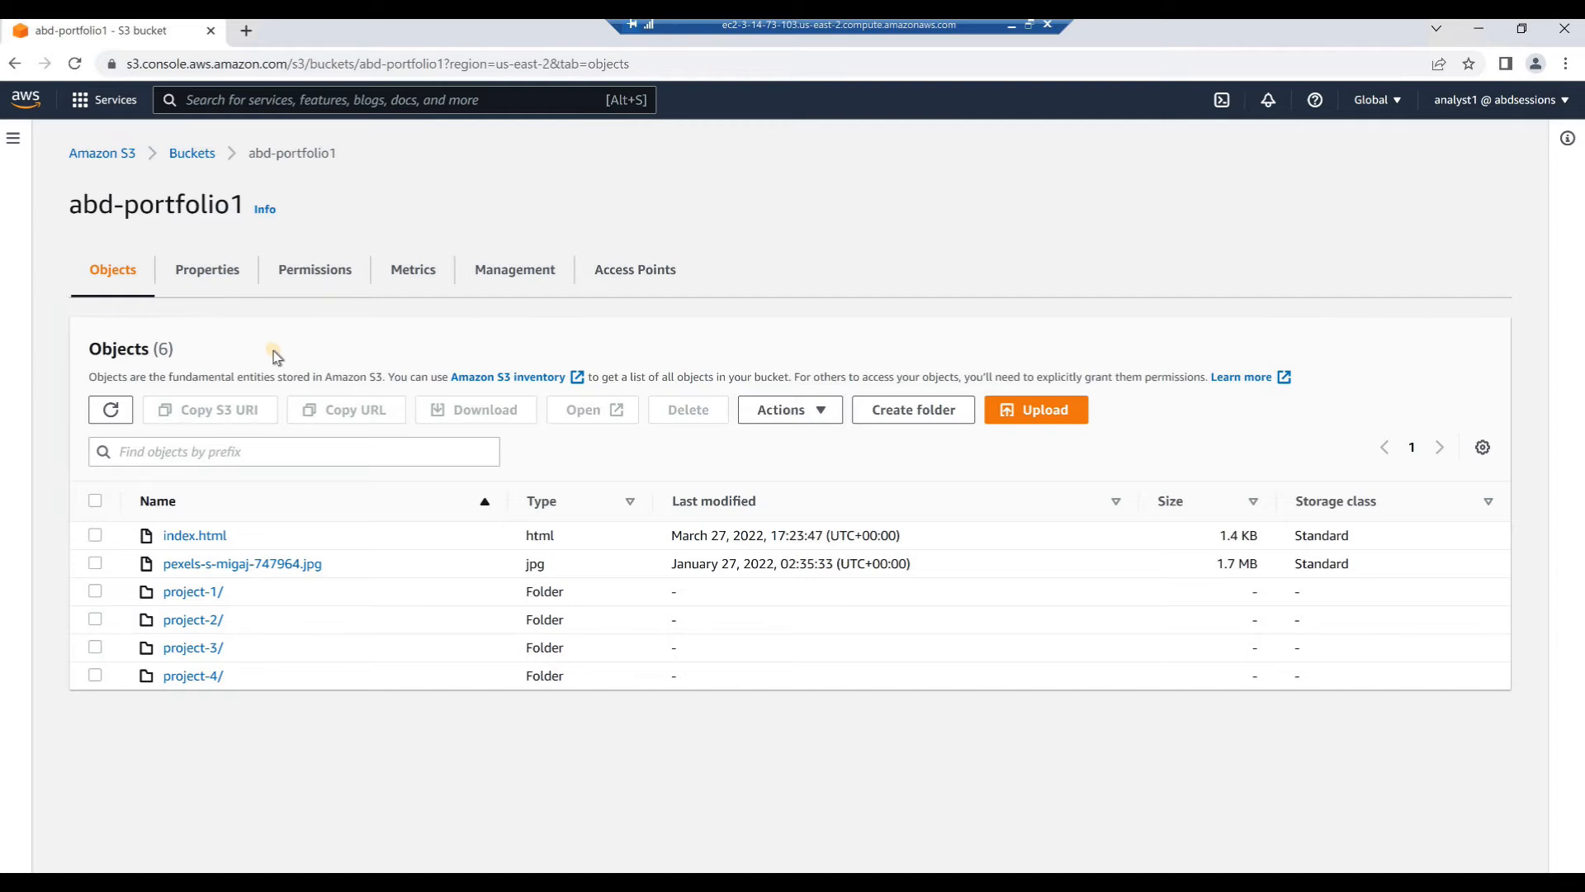
# Step: Create a folder named project-5 in the abd-portfolio1 bucket
pyautogui.click(905, 419)
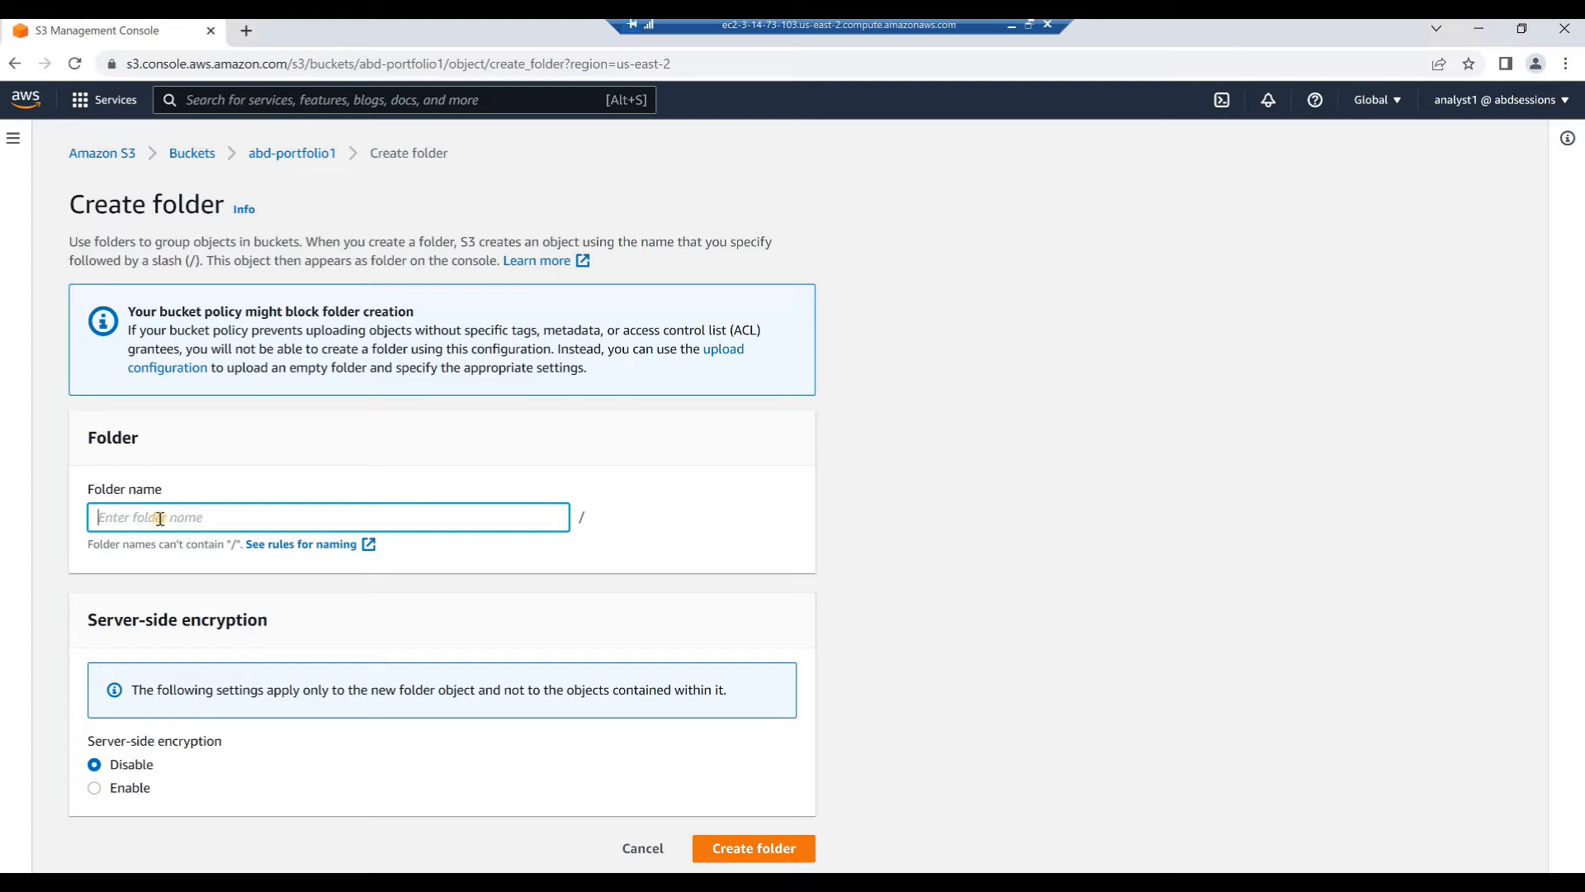
pyautogui.write('project-5')
pyautogui.click(739, 851)
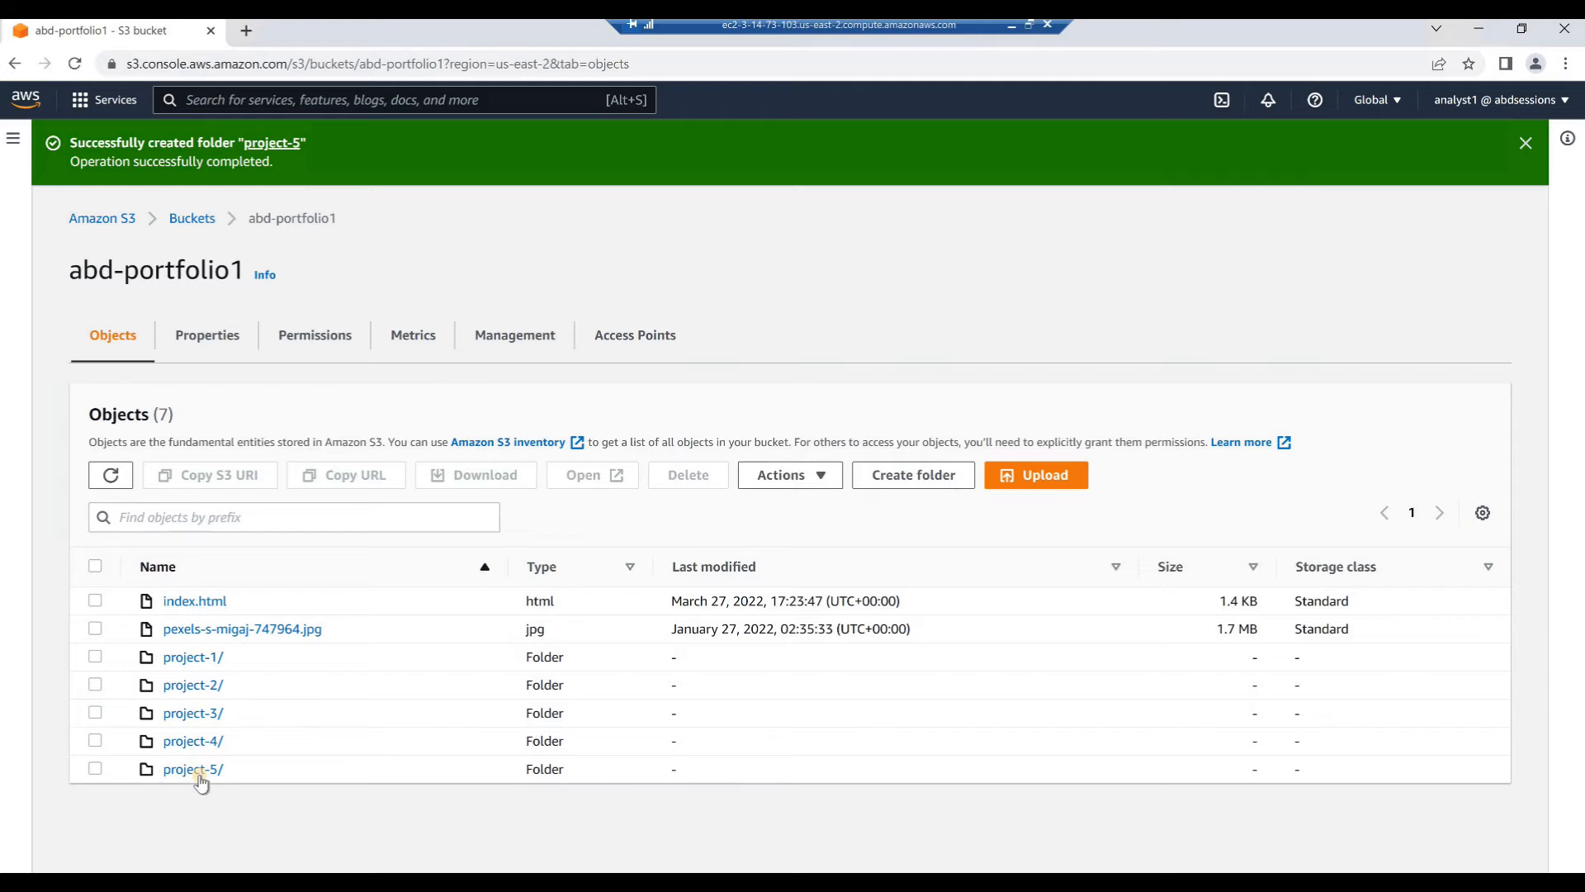
# Step: Upload ecomm-data-analysis.html and ecomm-data-analysis.ipynb from the local project-5 folder into the bucket's project-5 folder and return to its object list
pyautogui.click(194, 770)
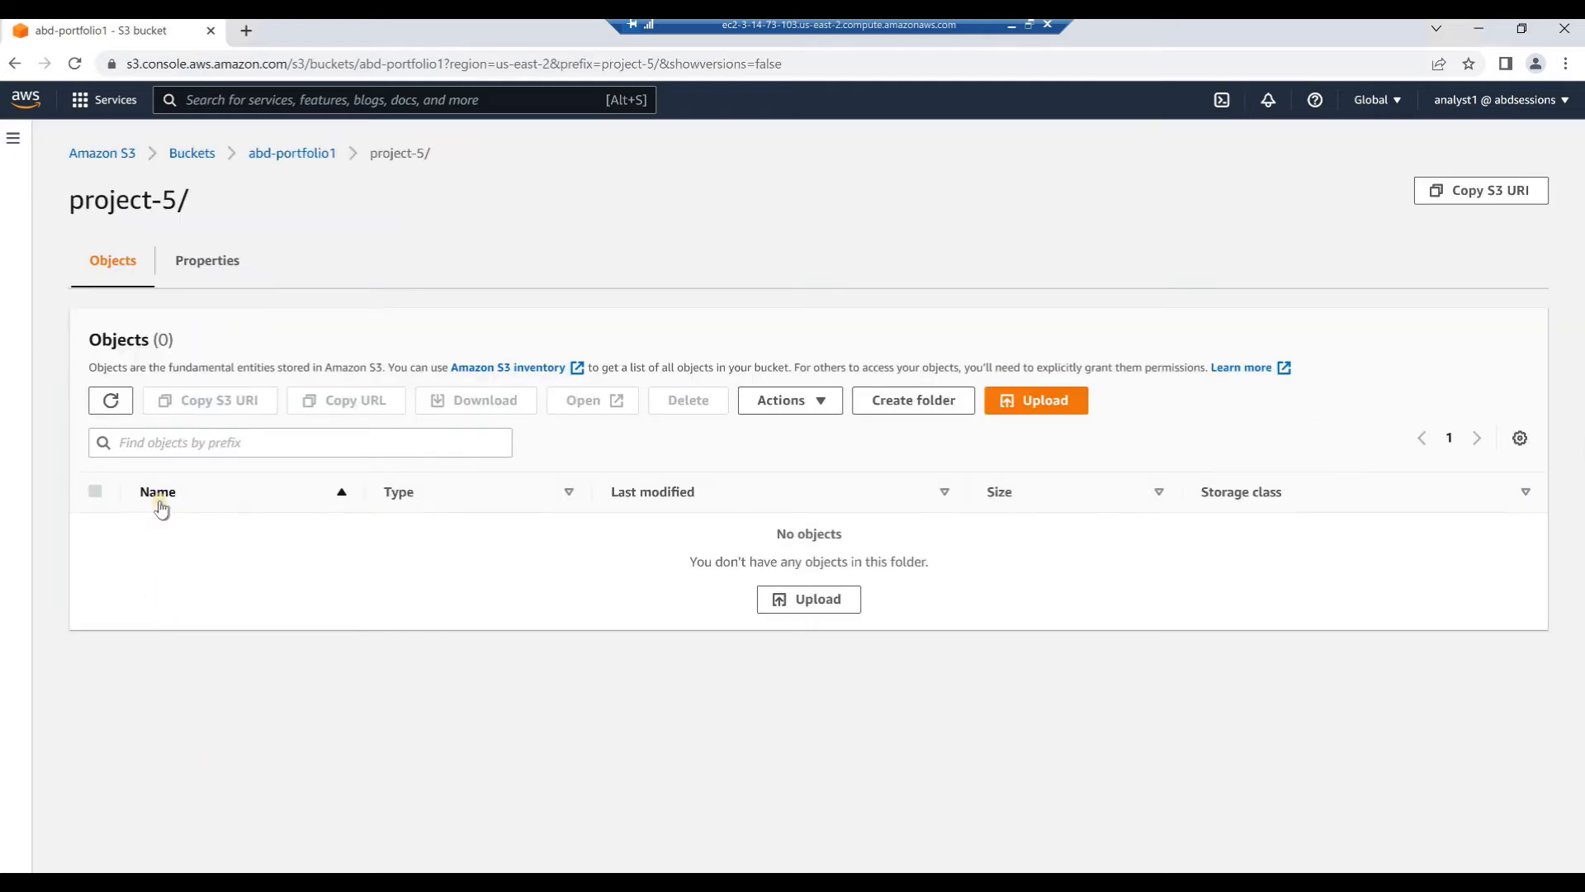
pyautogui.click(1033, 409)
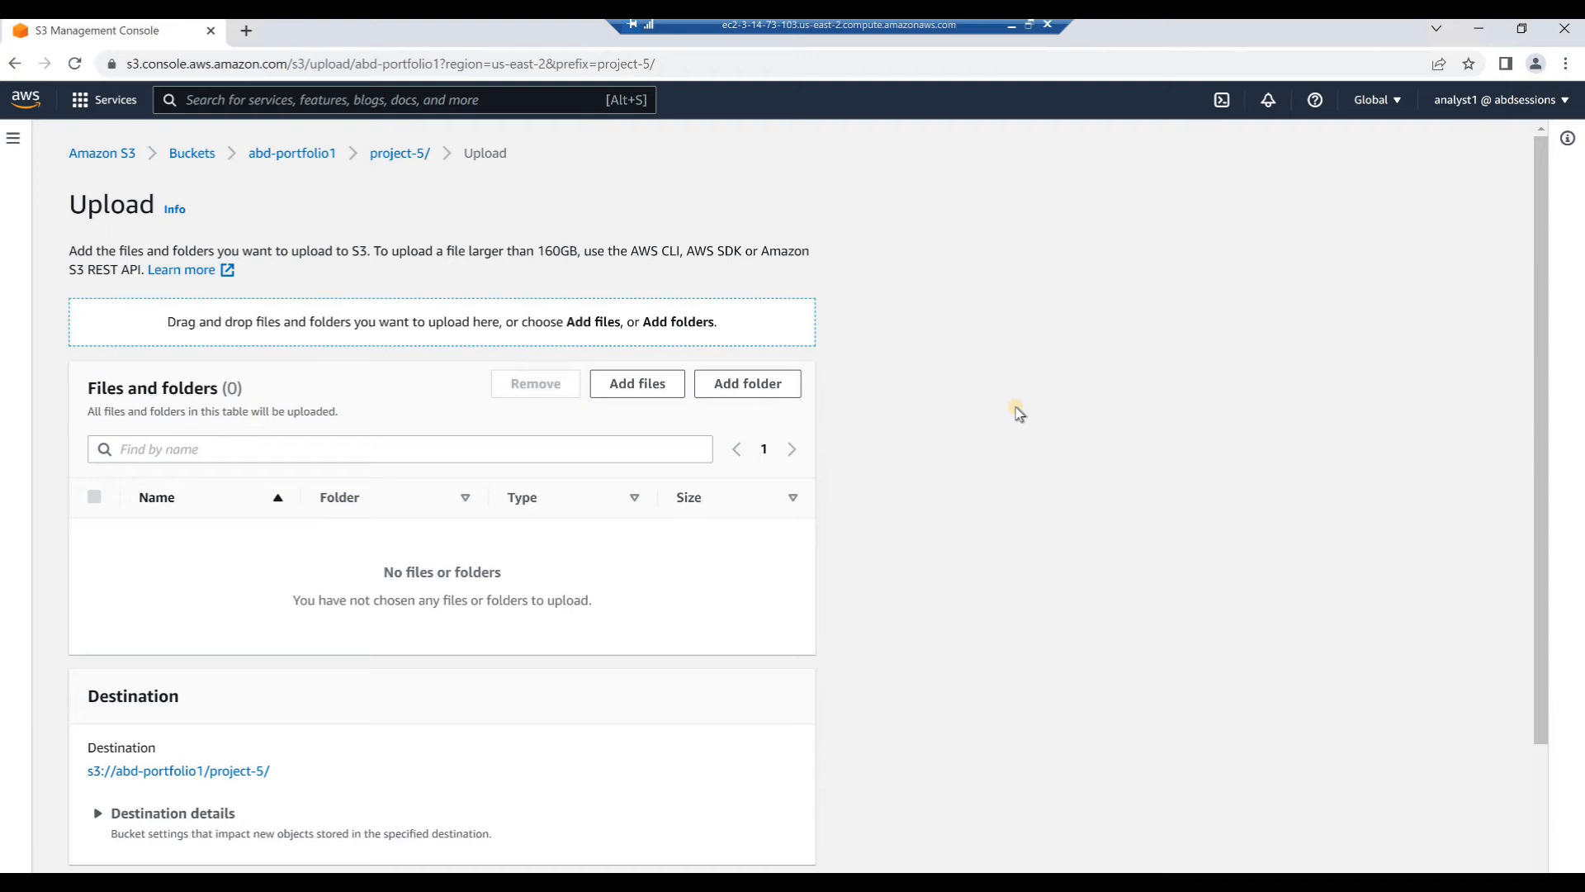
pyautogui.hotkey('alt', 'Tab')
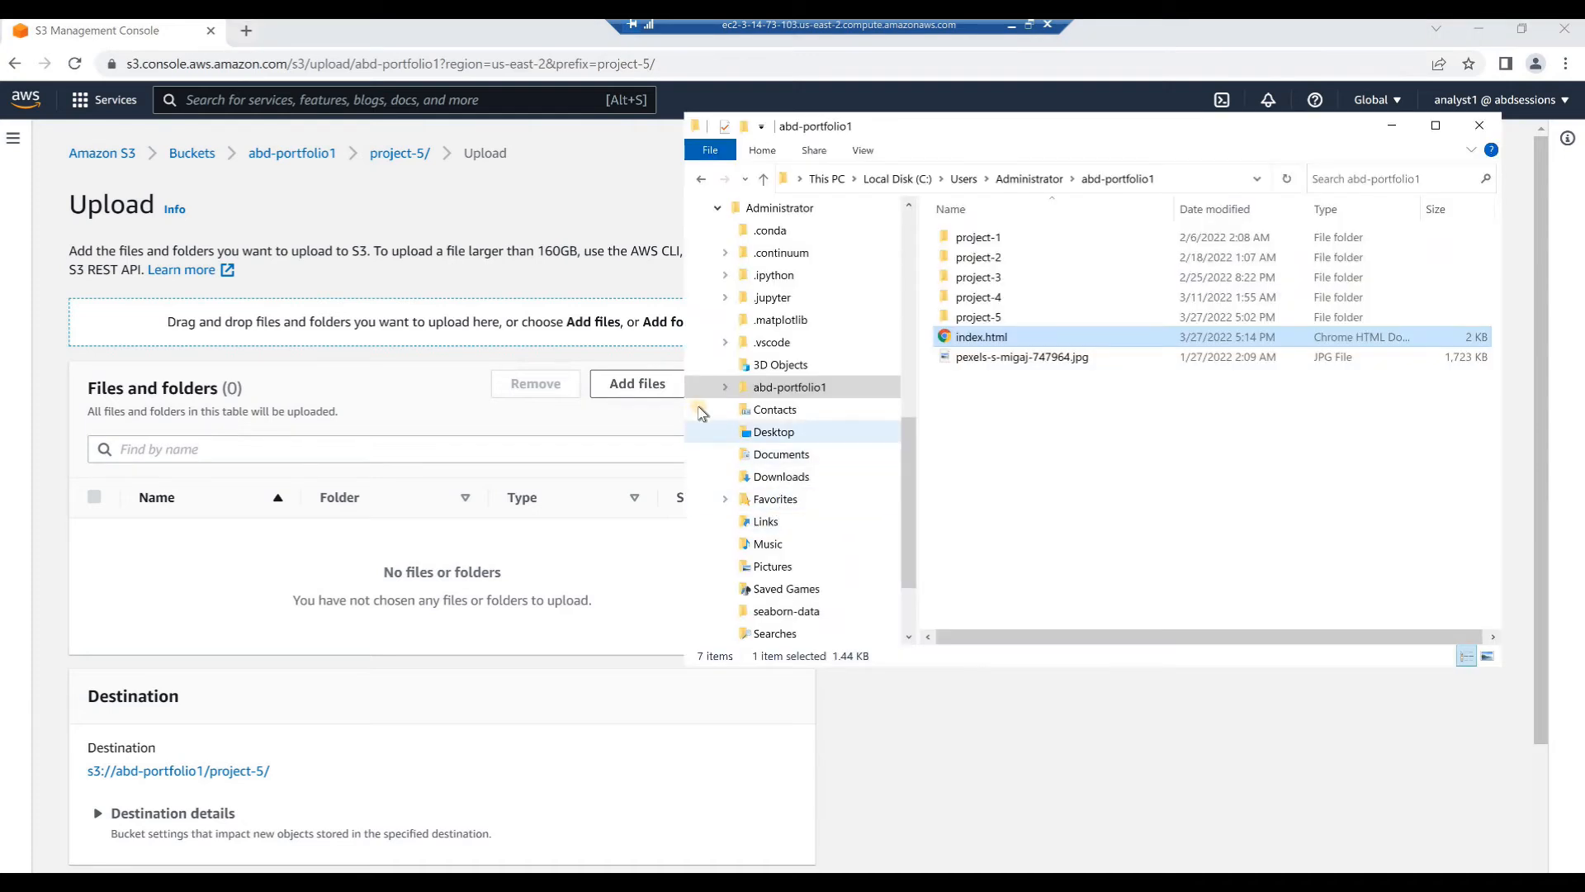
pyautogui.click(724, 389)
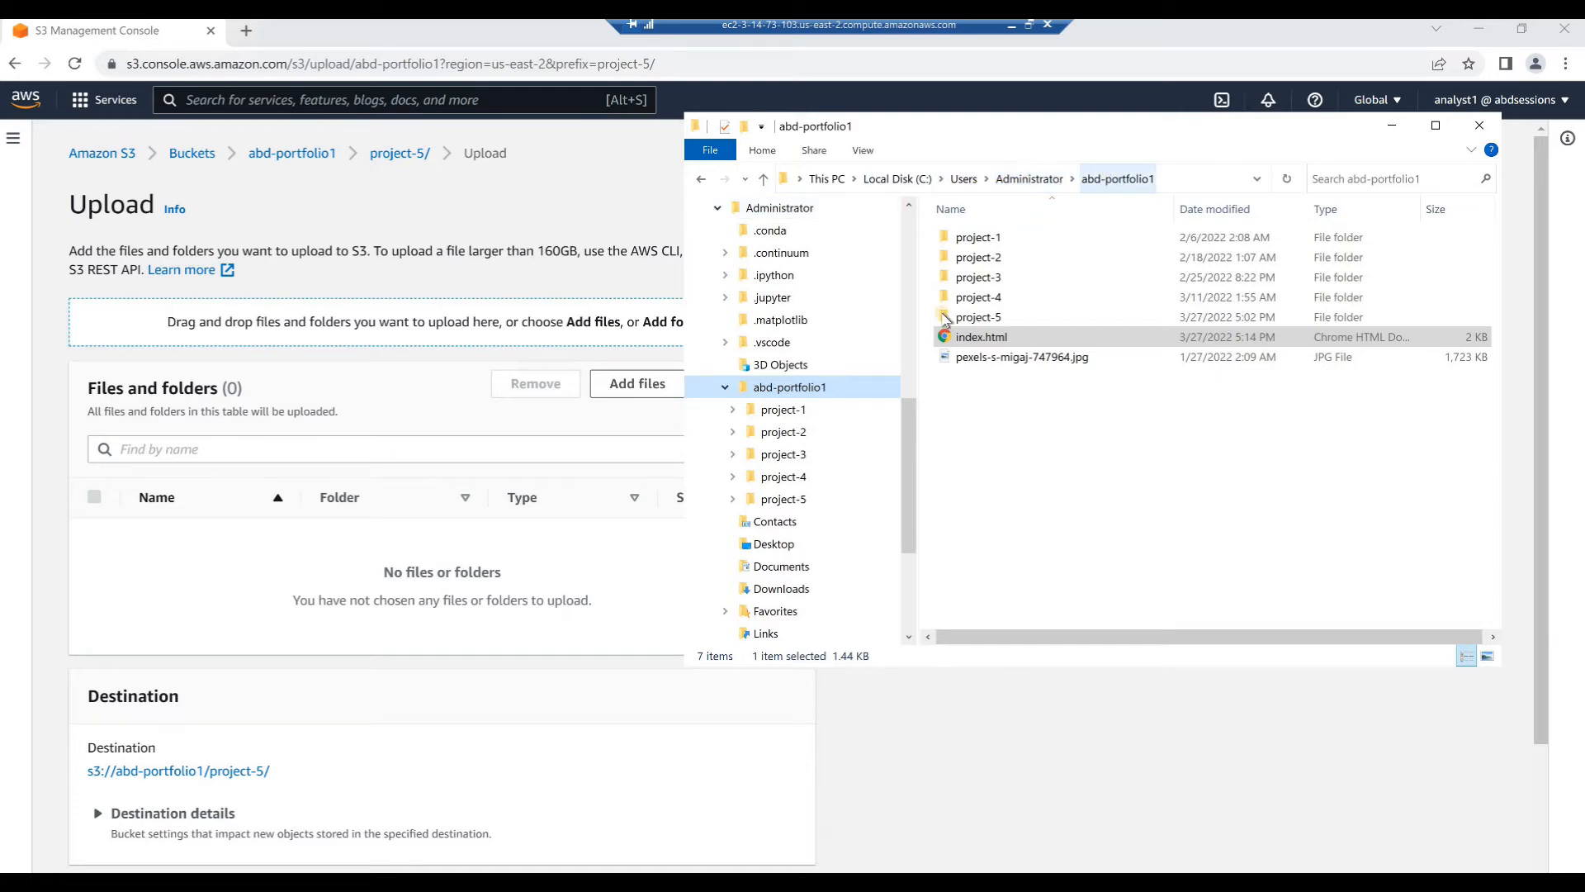
pyautogui.click(774, 501)
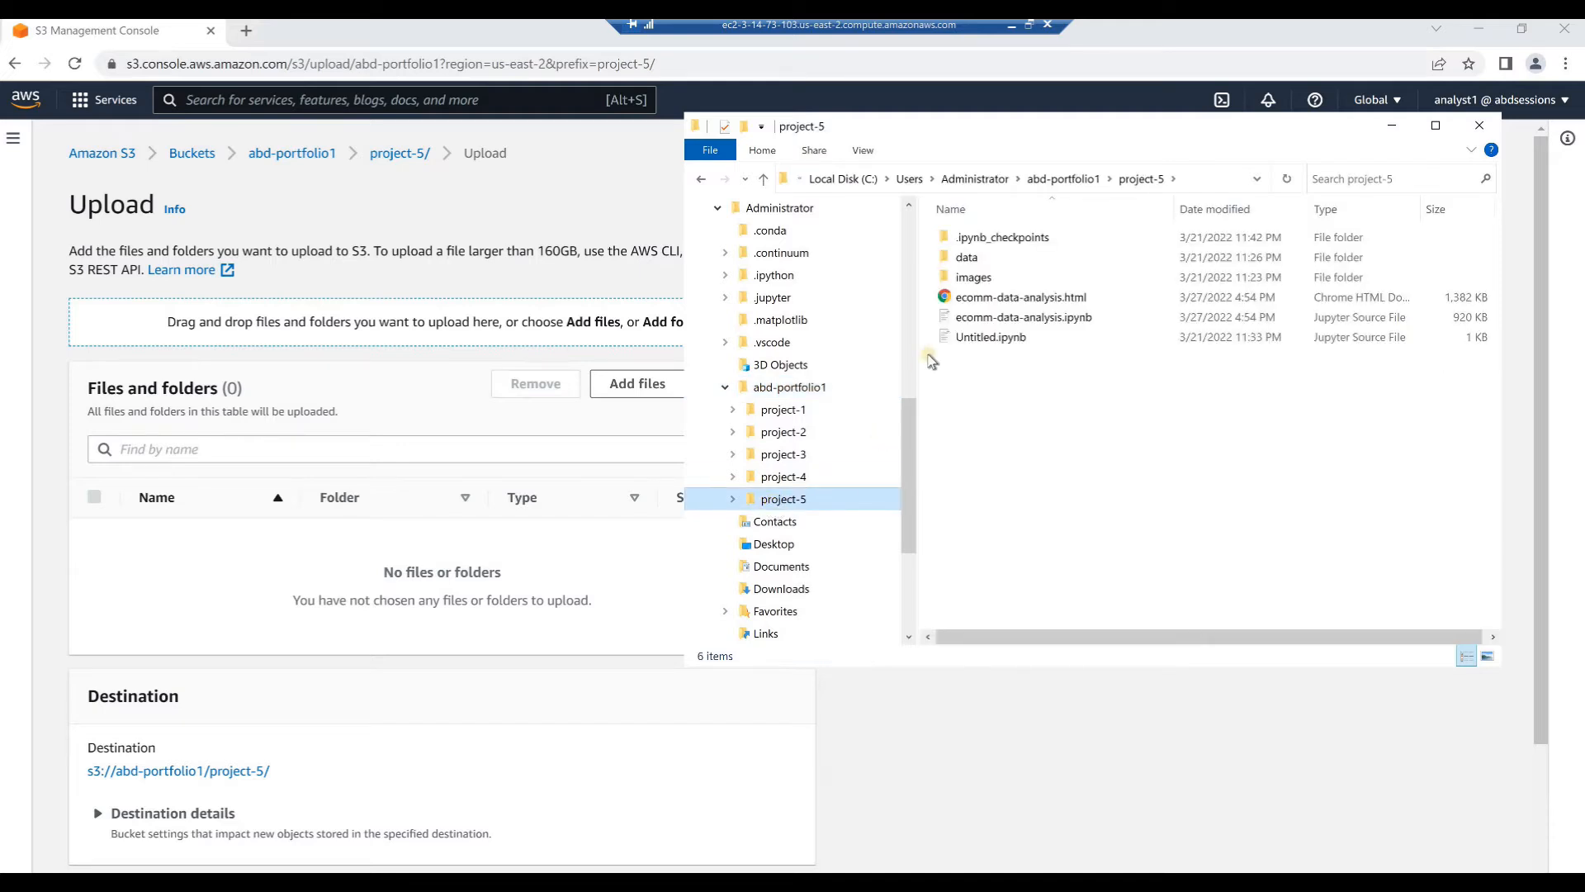
pyautogui.click(991, 322)
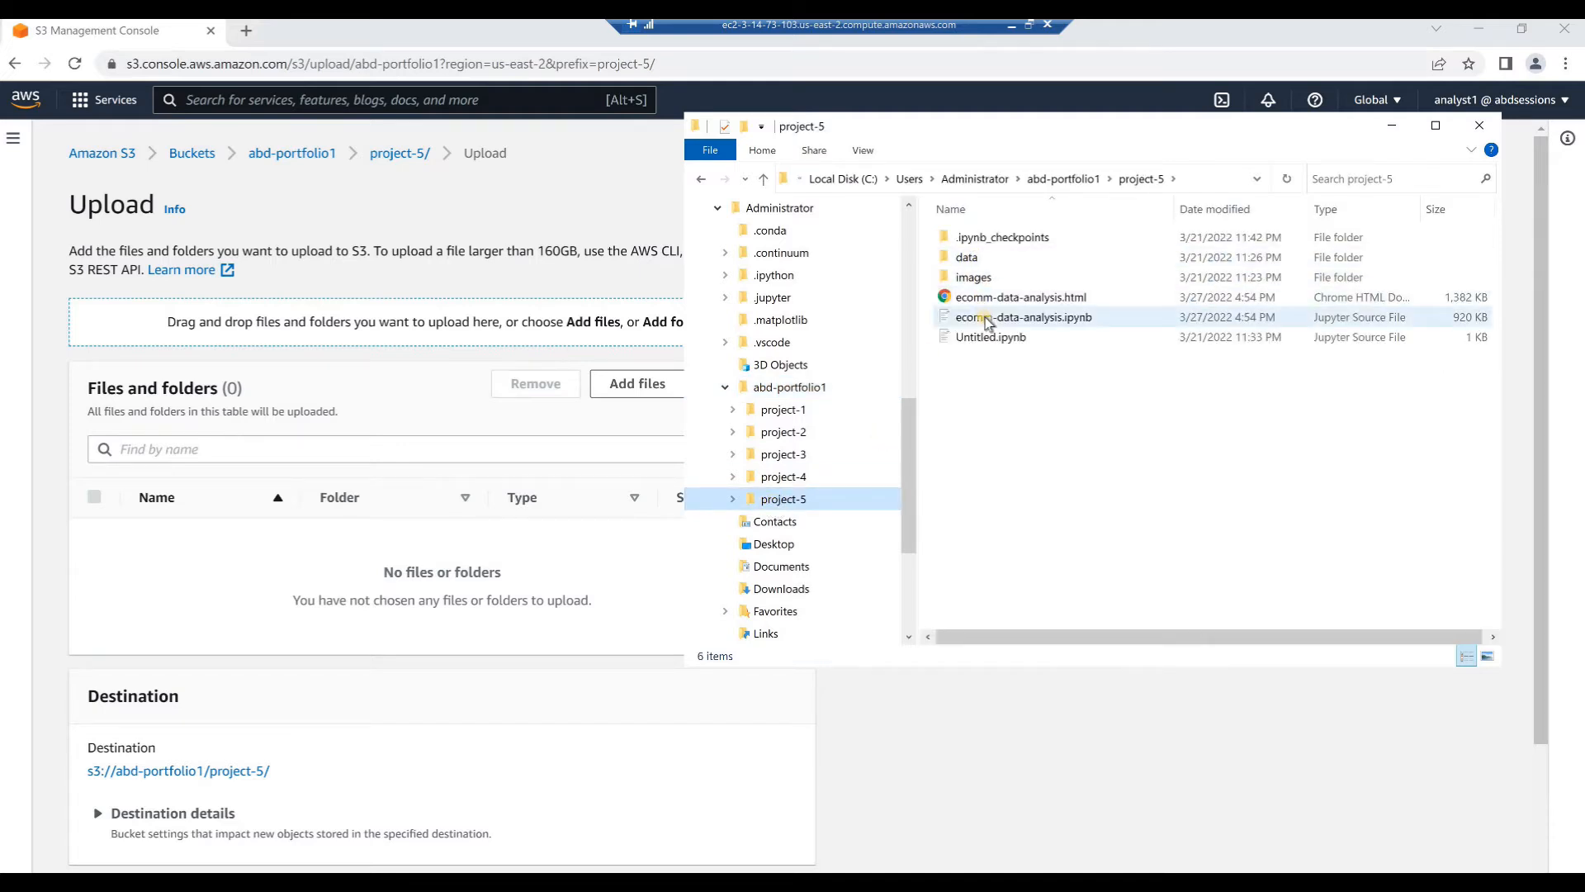
pyautogui.click(989, 299)
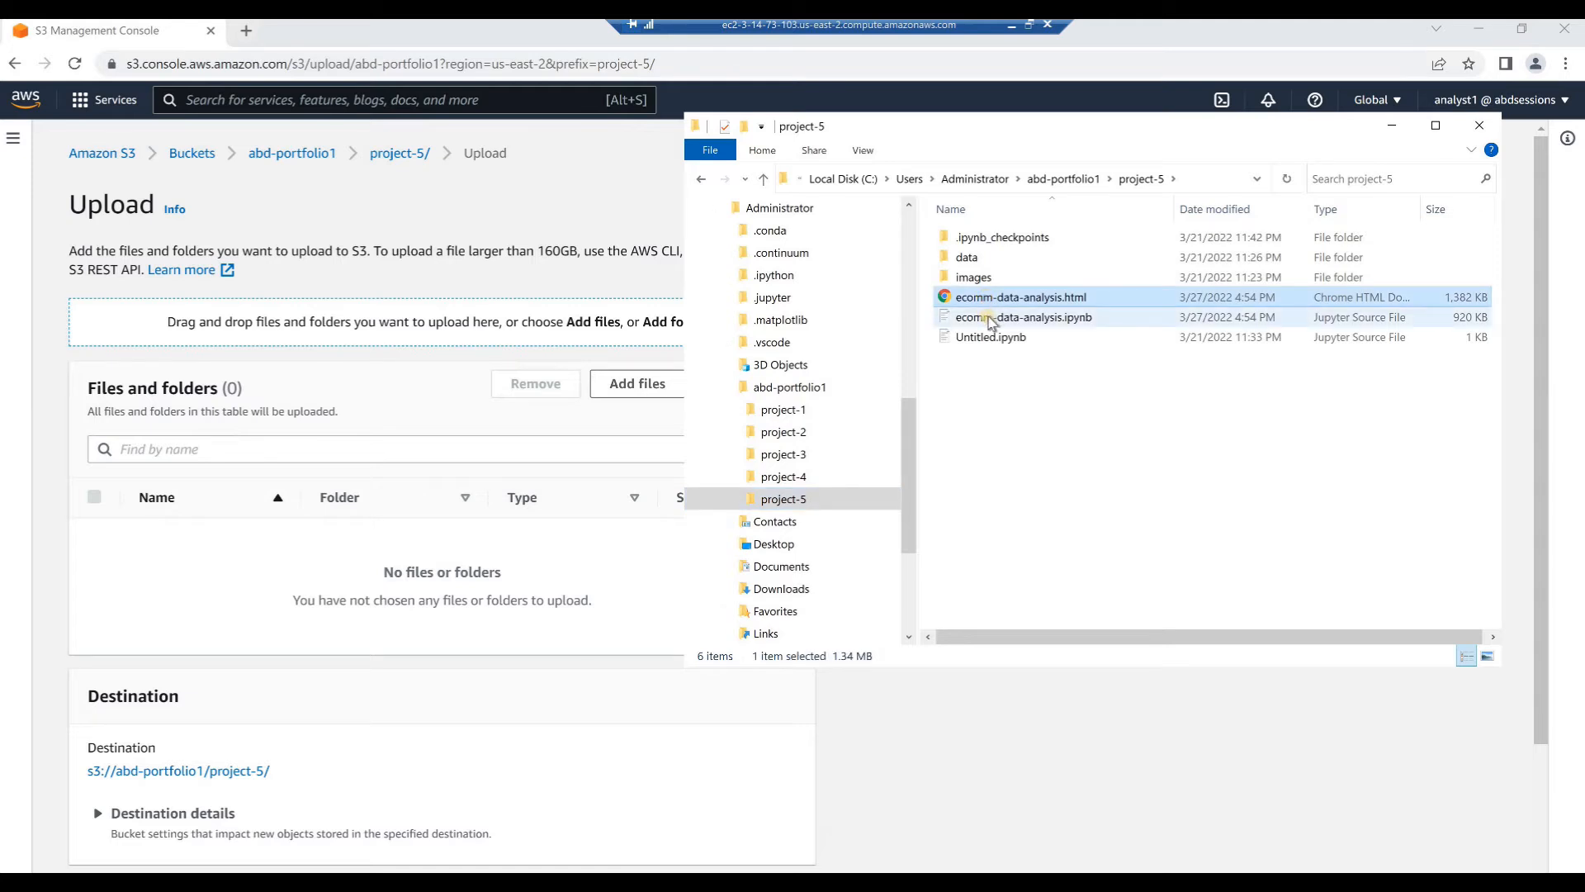
pyautogui.keyDown('ctrl'); pyautogui.click(991, 322); pyautogui.keyUp('ctrl')
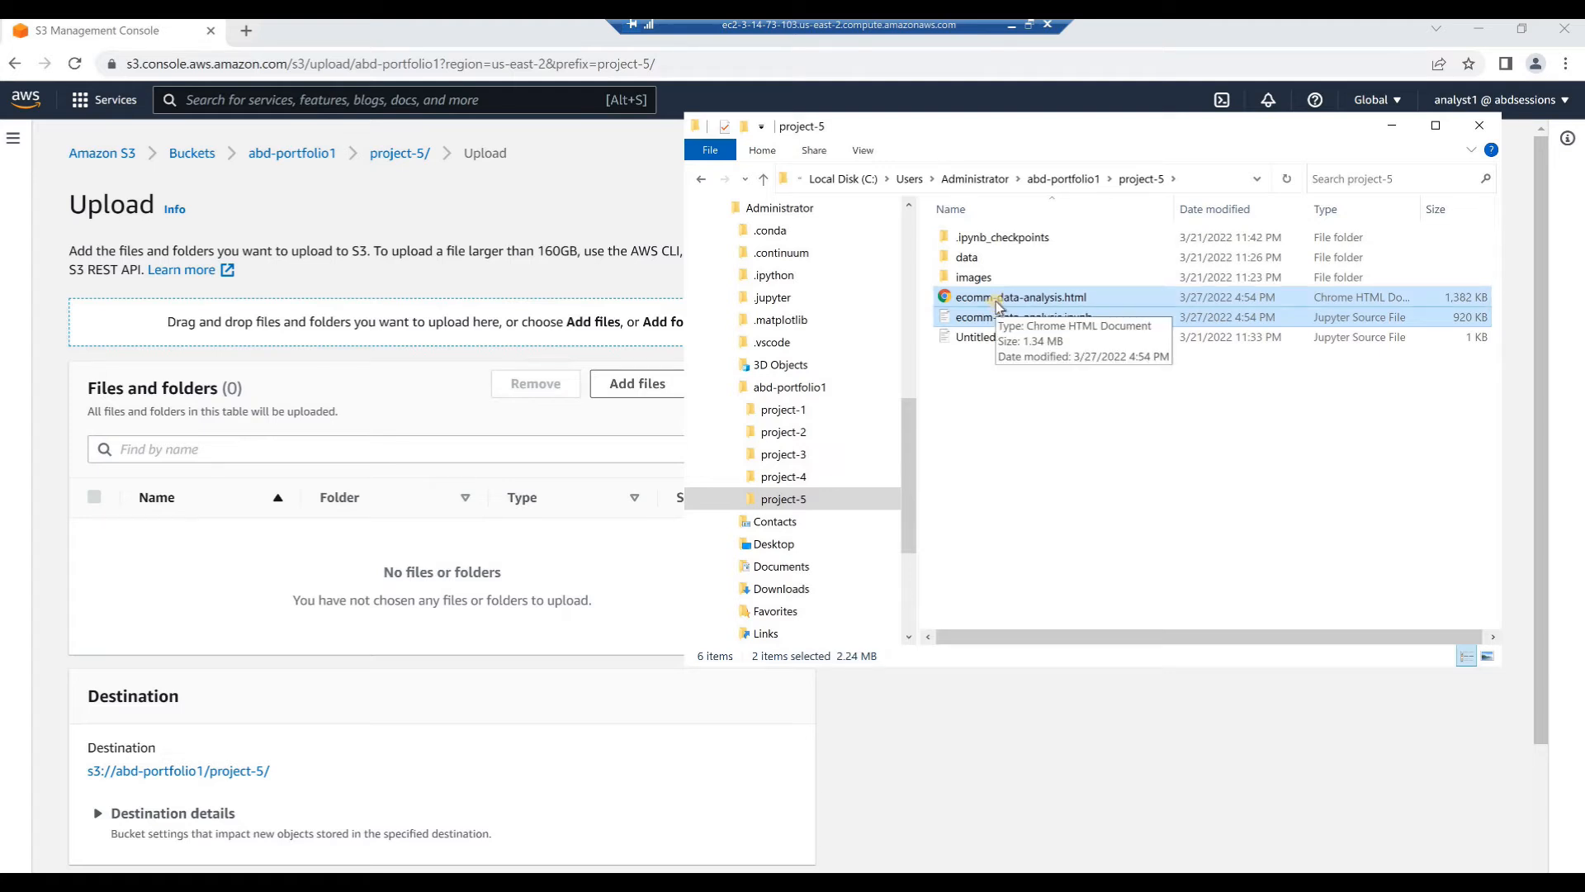
pyautogui.moveTo(996, 312); pyautogui.dragTo(280, 383)
pyautogui.scroll(-2, 894, 515)
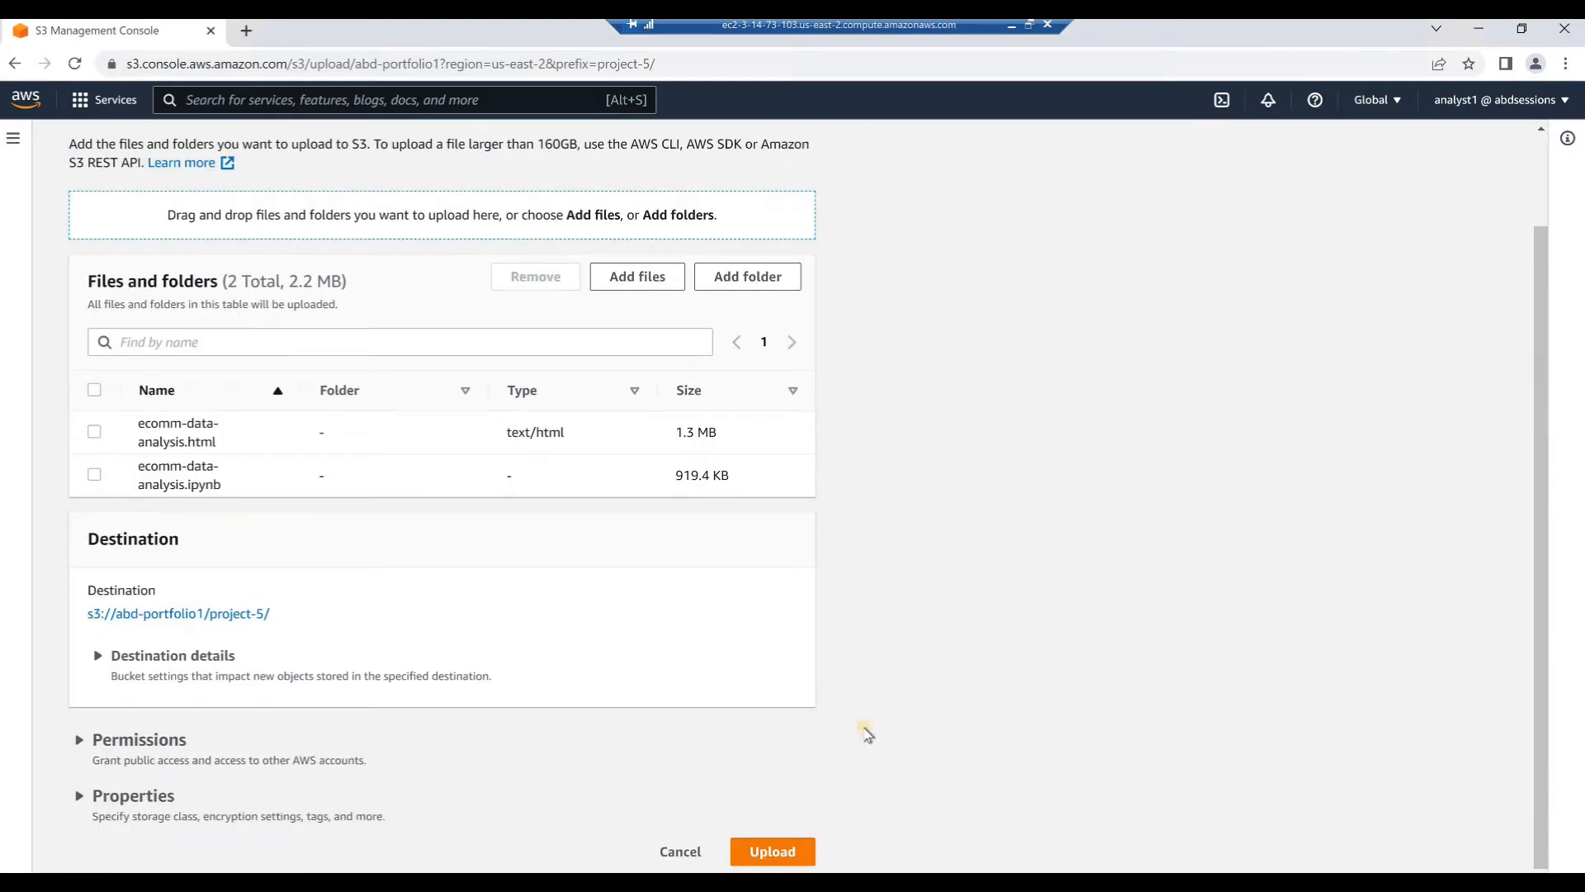
pyautogui.click(754, 855)
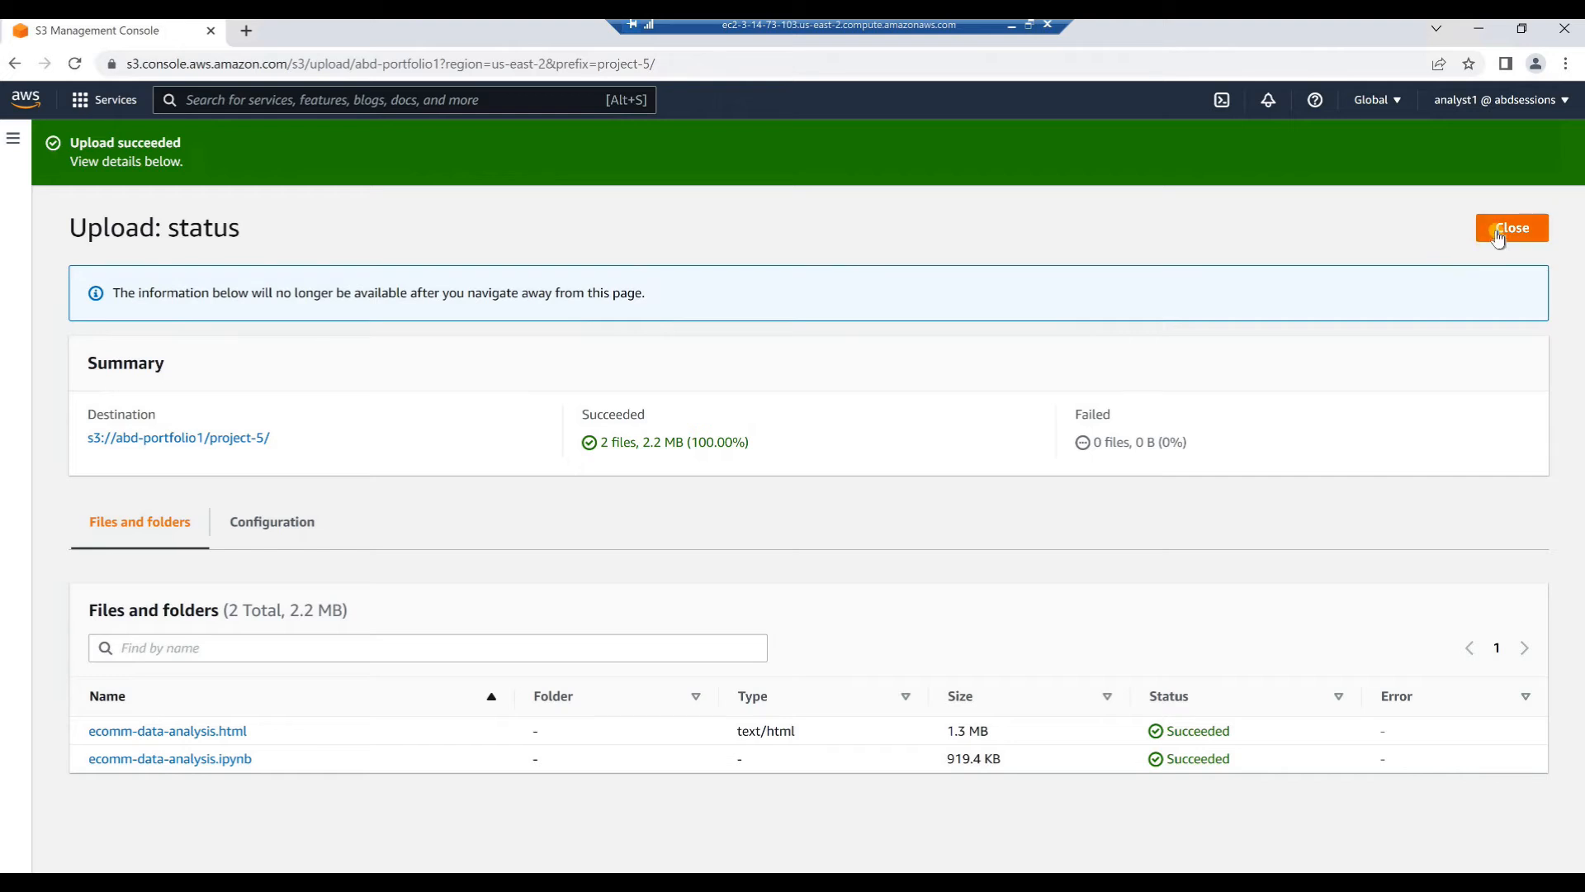
pyautogui.click(1499, 238)
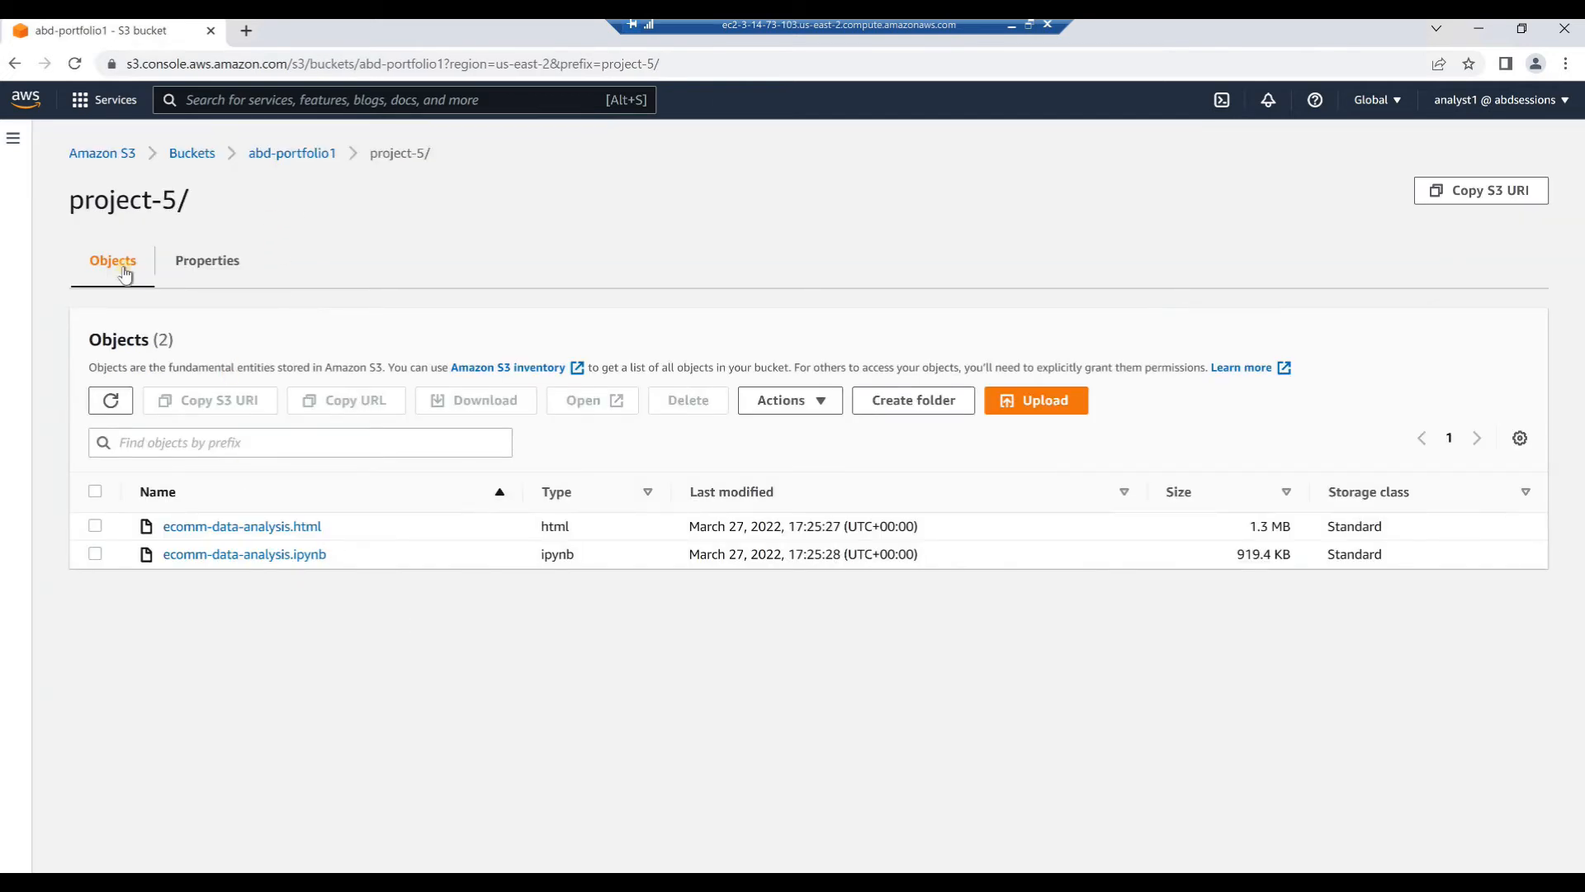
# Step: Create a folder named images inside the bucket's project-5 folder
pyautogui.click(901, 400)
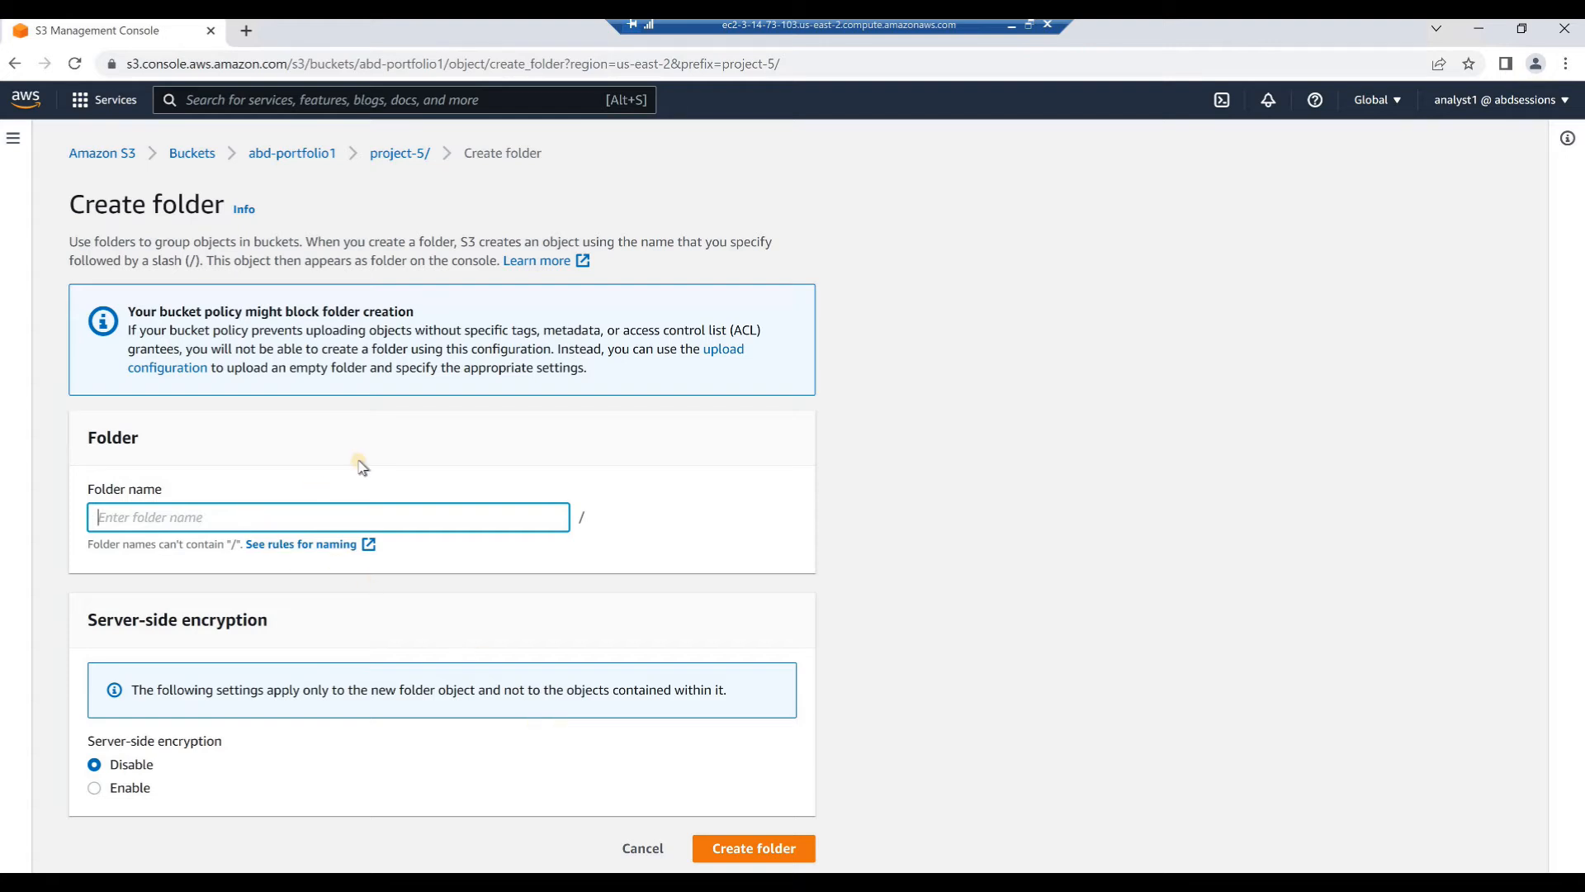
pyautogui.write('images')
pyautogui.click(719, 850)
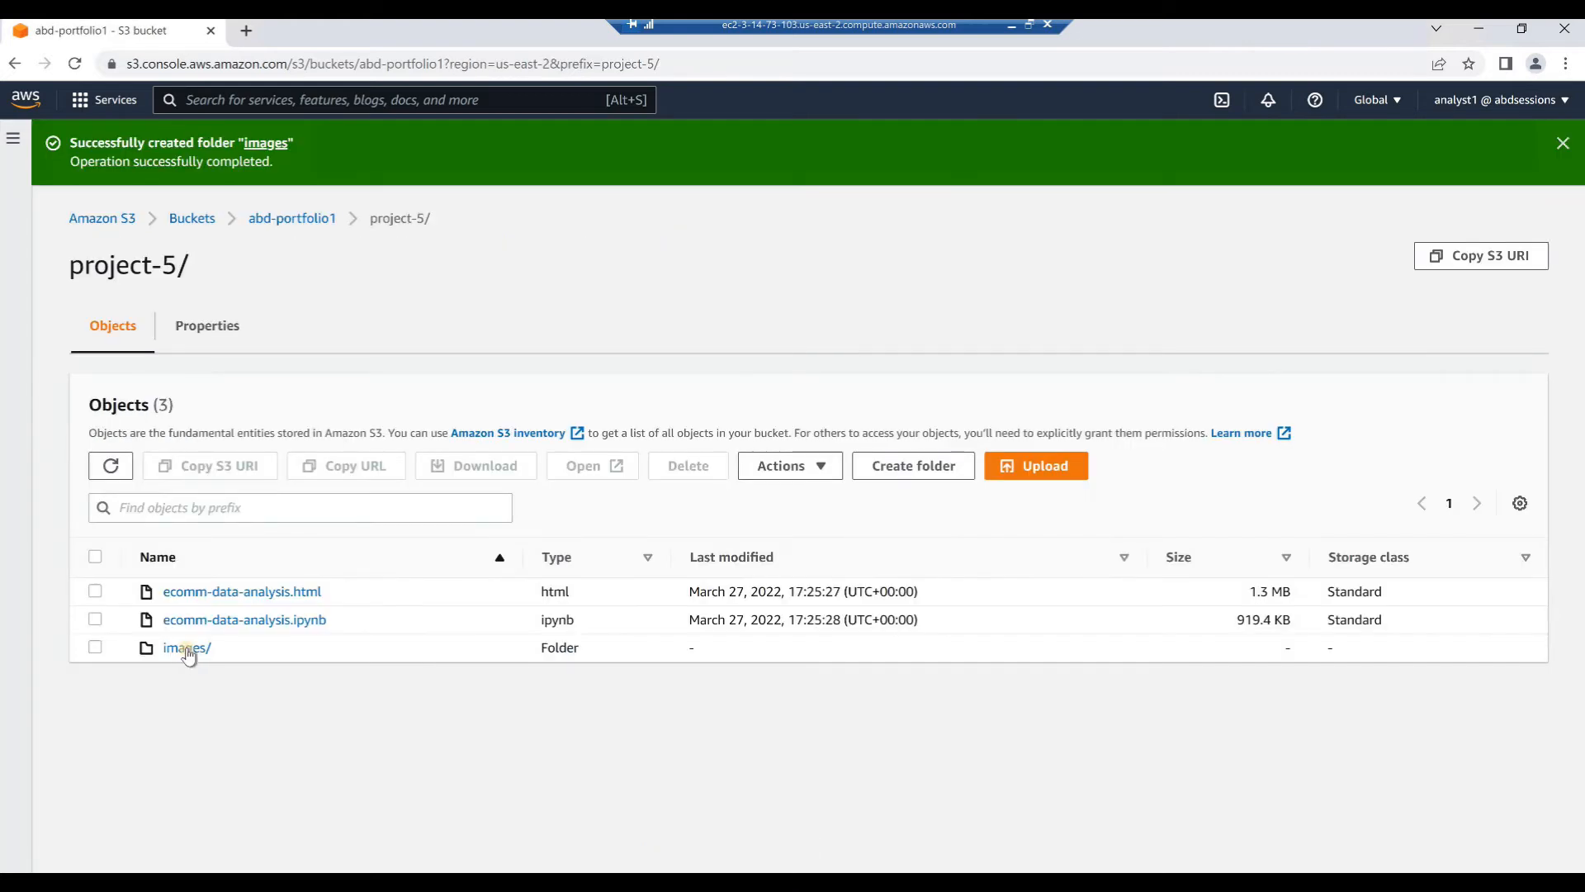
# Step: Upload eda-title.jpg and setup-video.jpg from the local project-5 images folder into the bucket's project-5/images folder and return to its object list
pyautogui.click(186, 648)
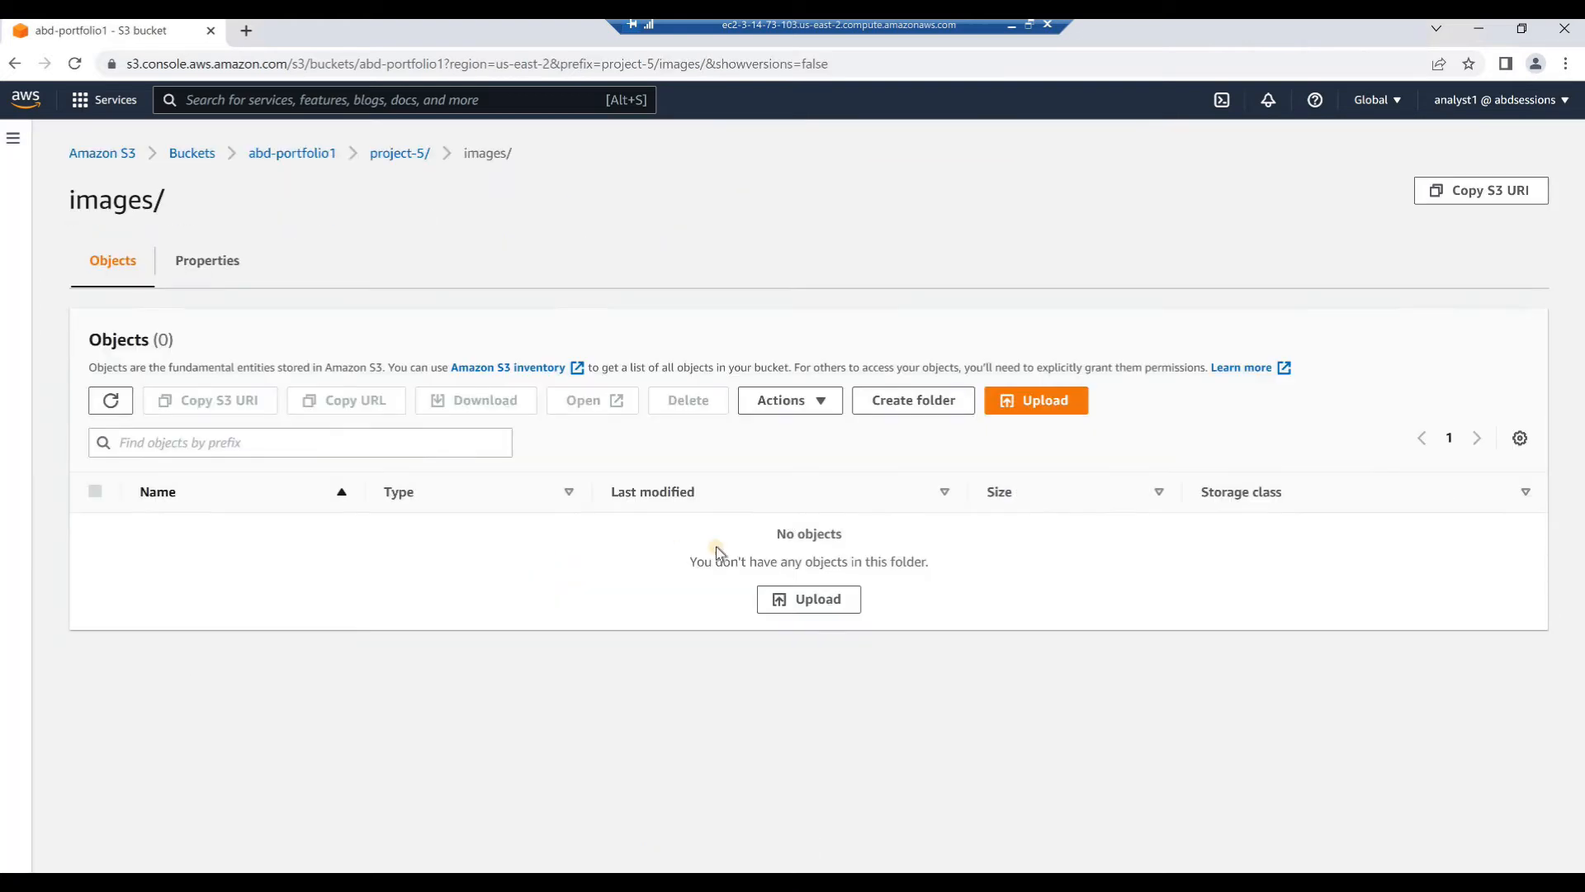
pyautogui.click(1039, 411)
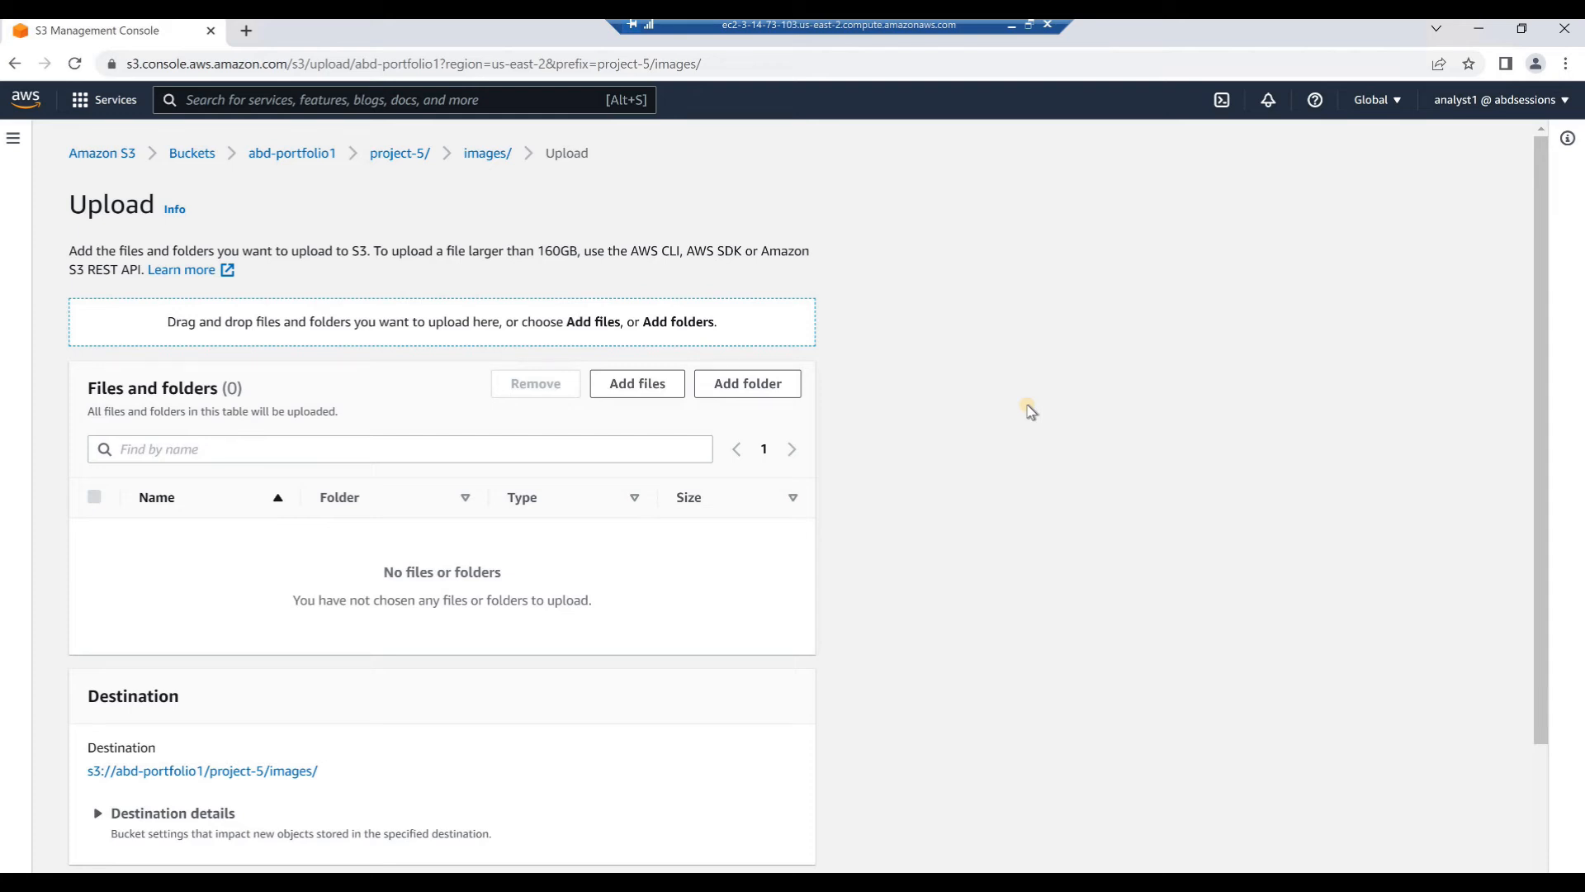
pyautogui.hotkey('alt', 'Tab')
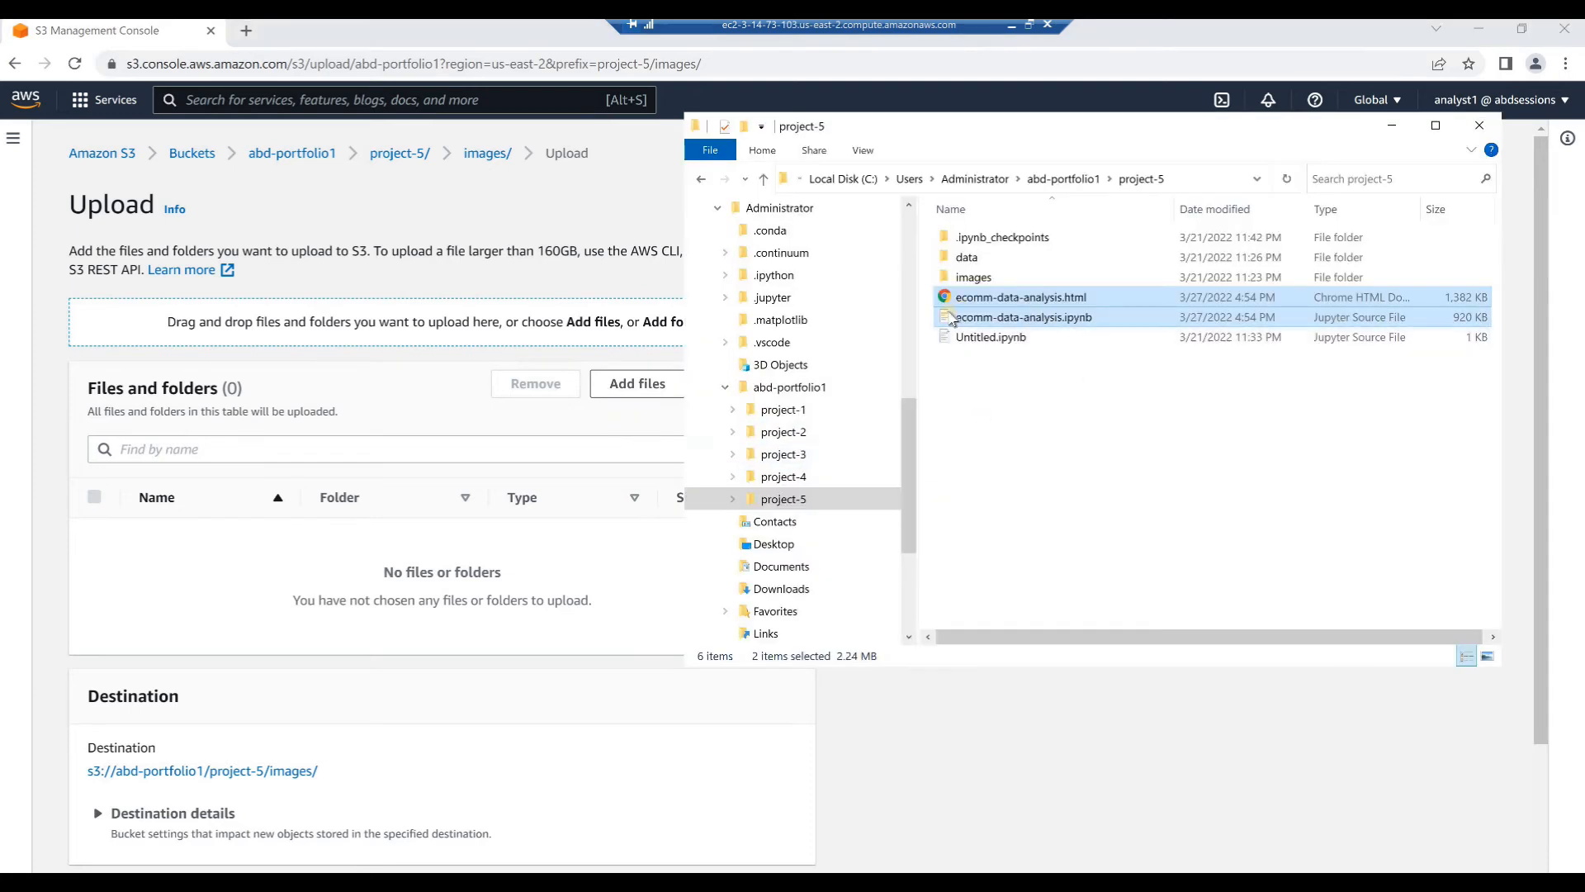
pyautogui.click(730, 503)
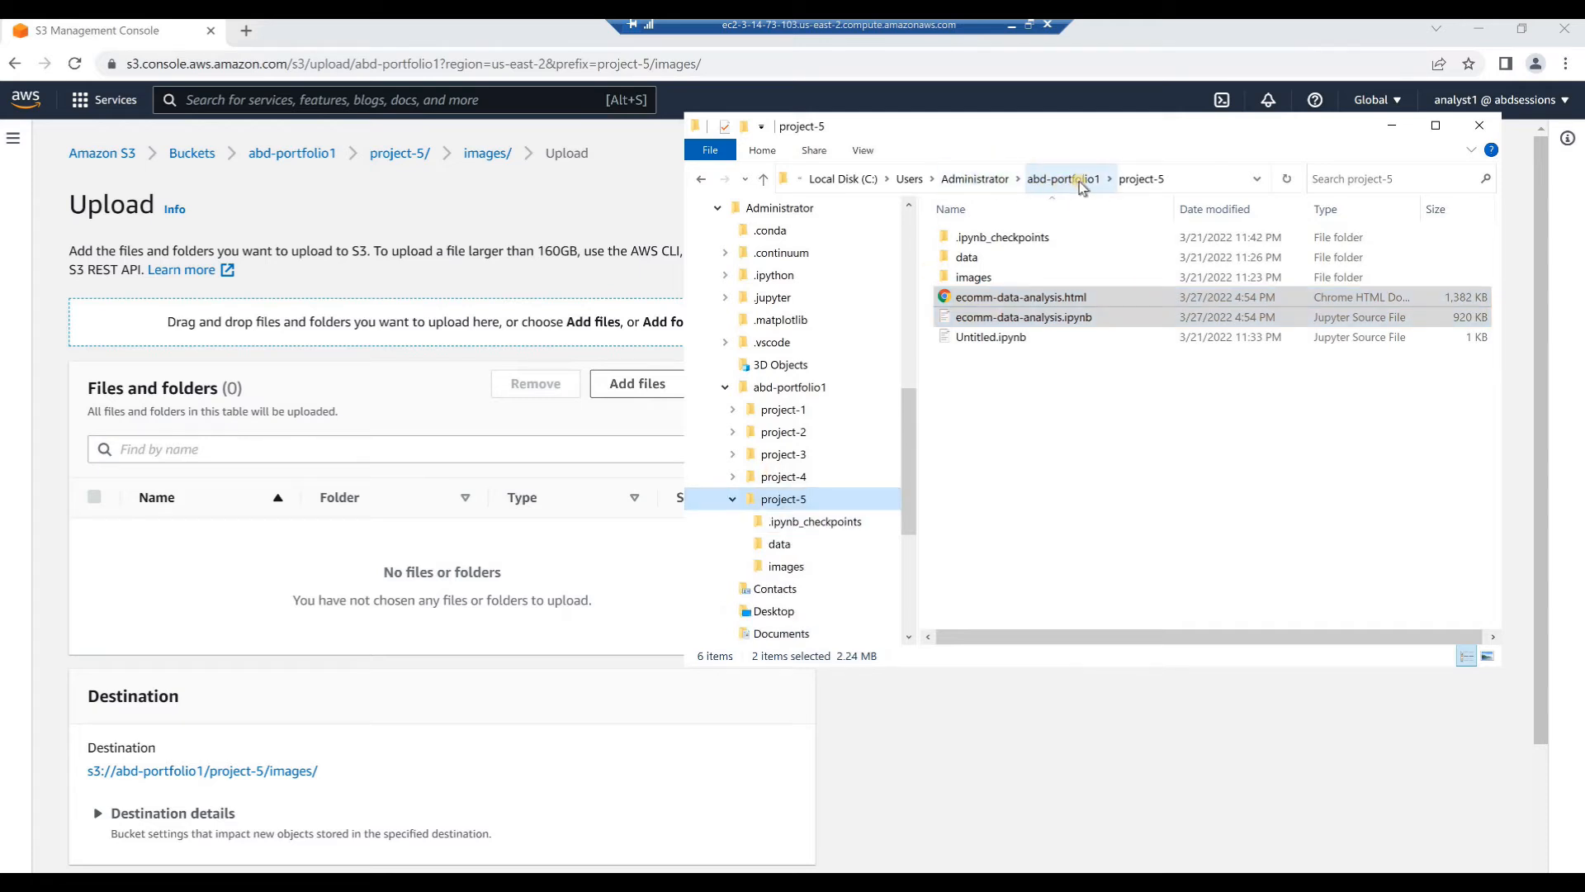
pyautogui.click(776, 565)
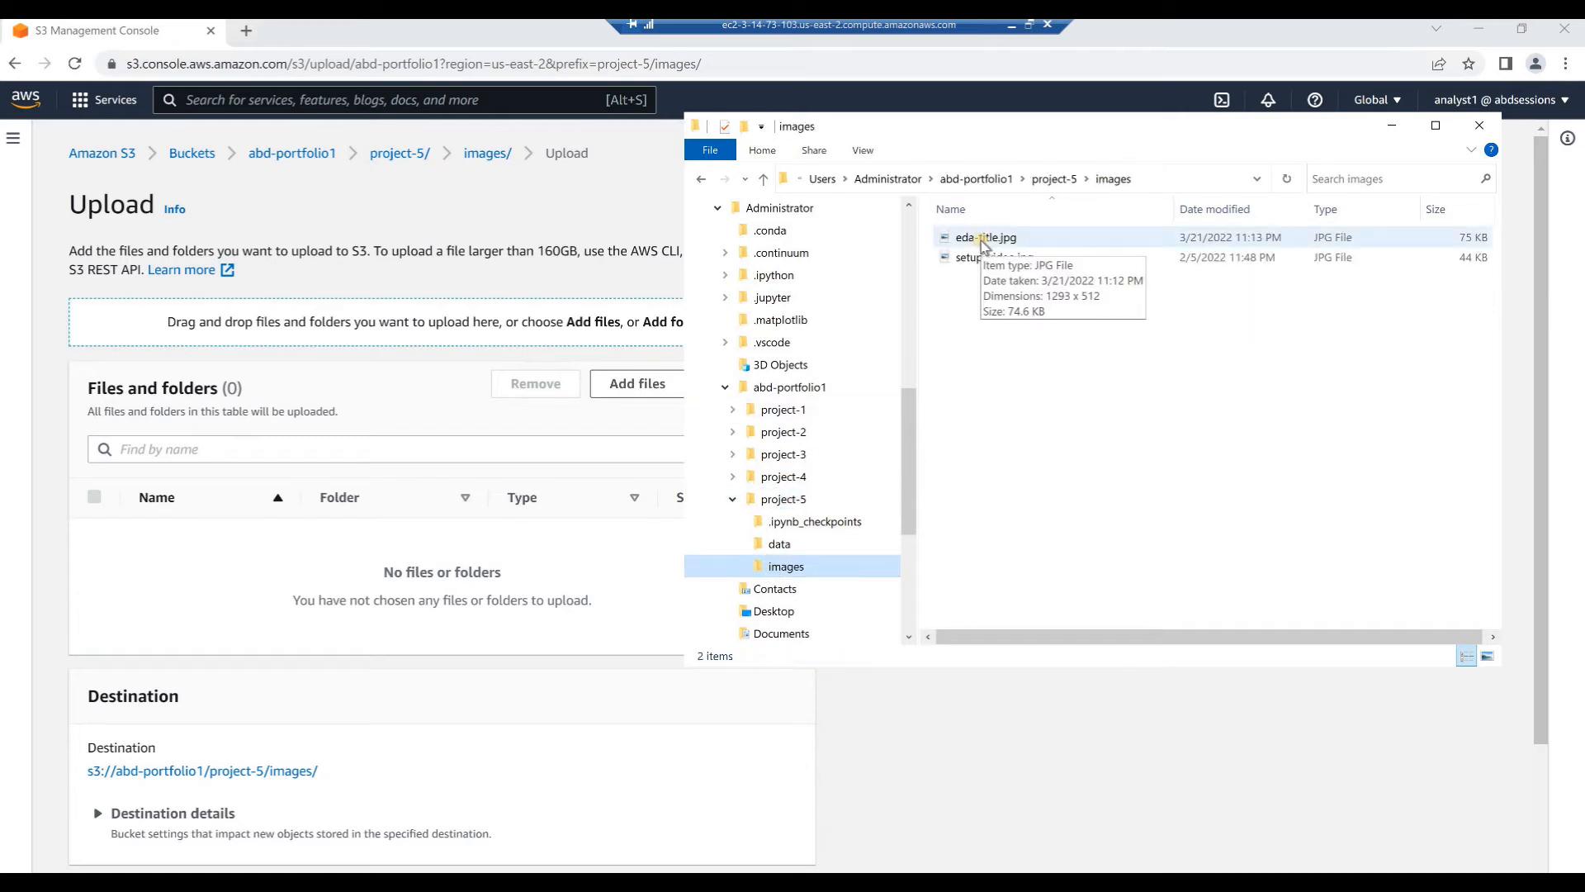
pyautogui.click(1012, 348)
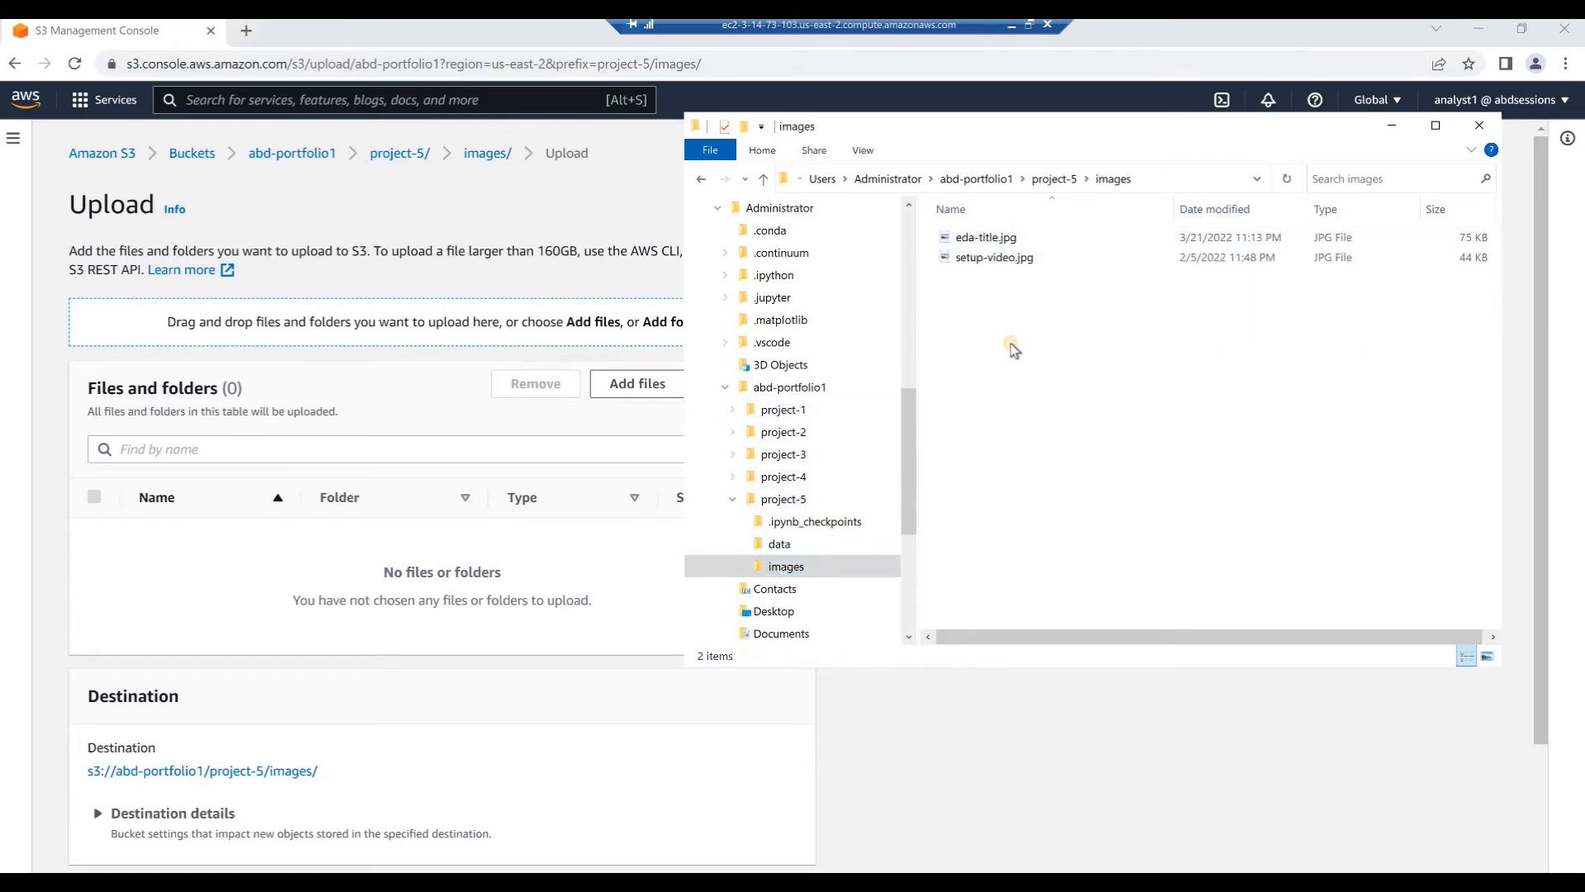
pyautogui.moveTo(1010, 344); pyautogui.dragTo(457, 435)
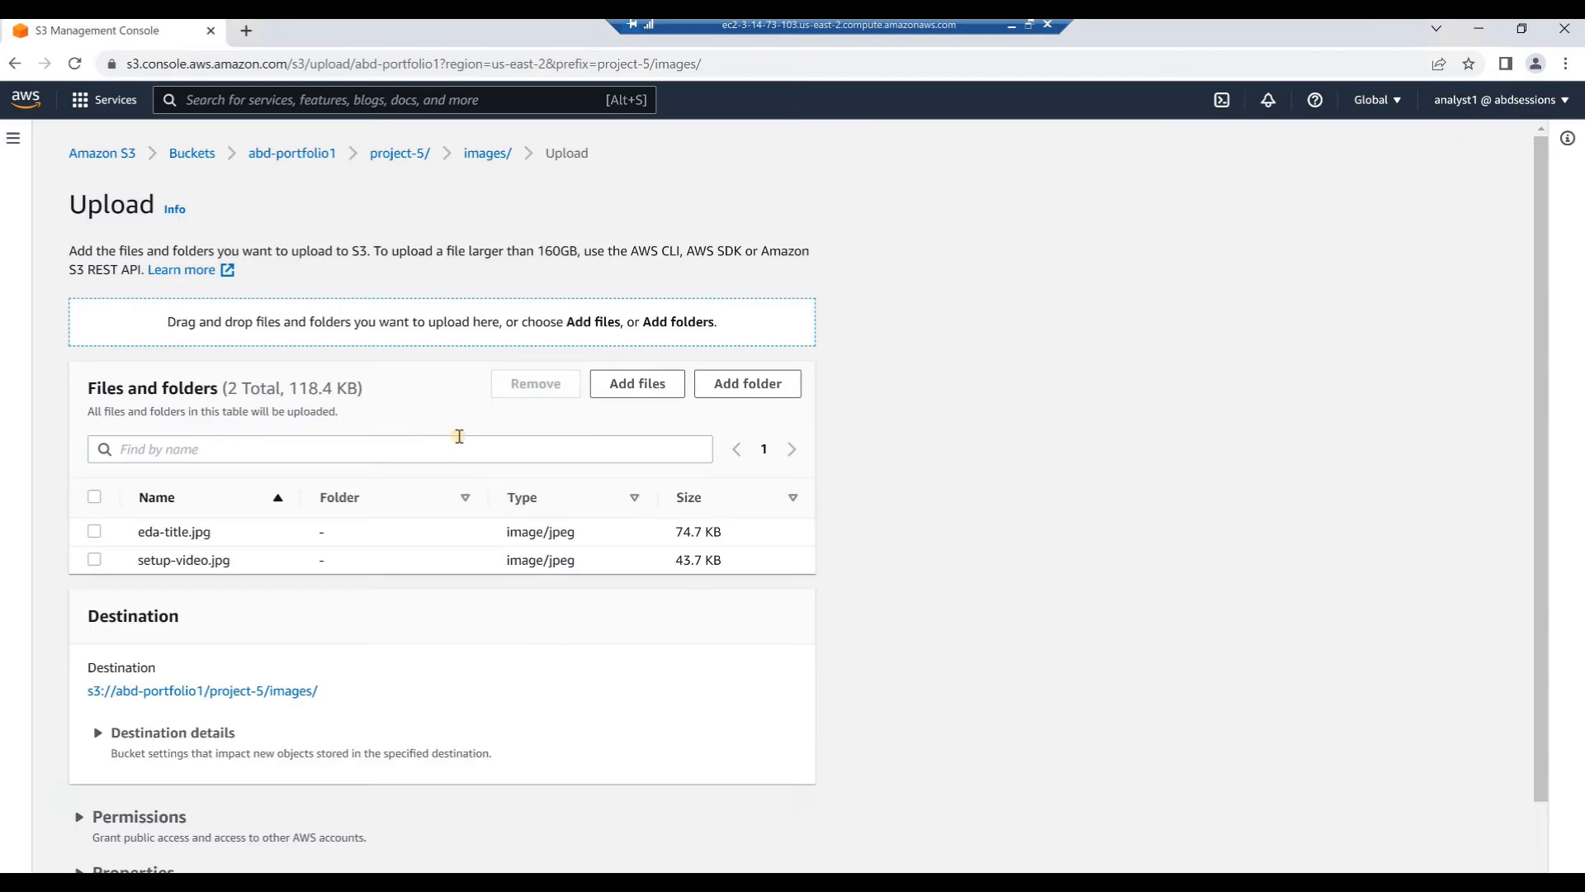
pyautogui.scroll(-2, 456, 430)
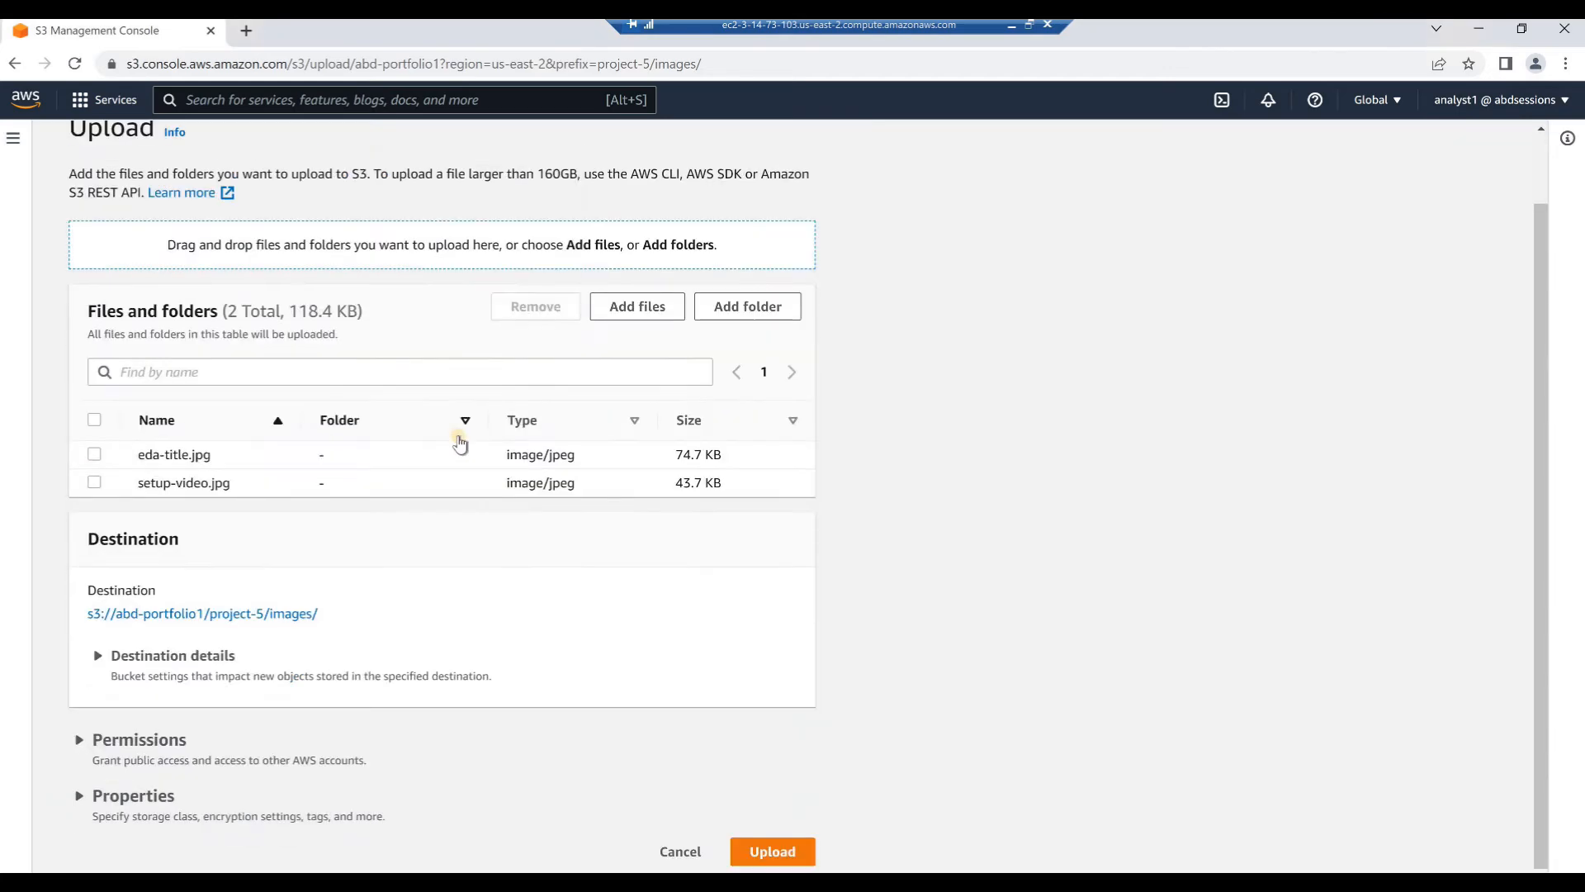
pyautogui.click(771, 855)
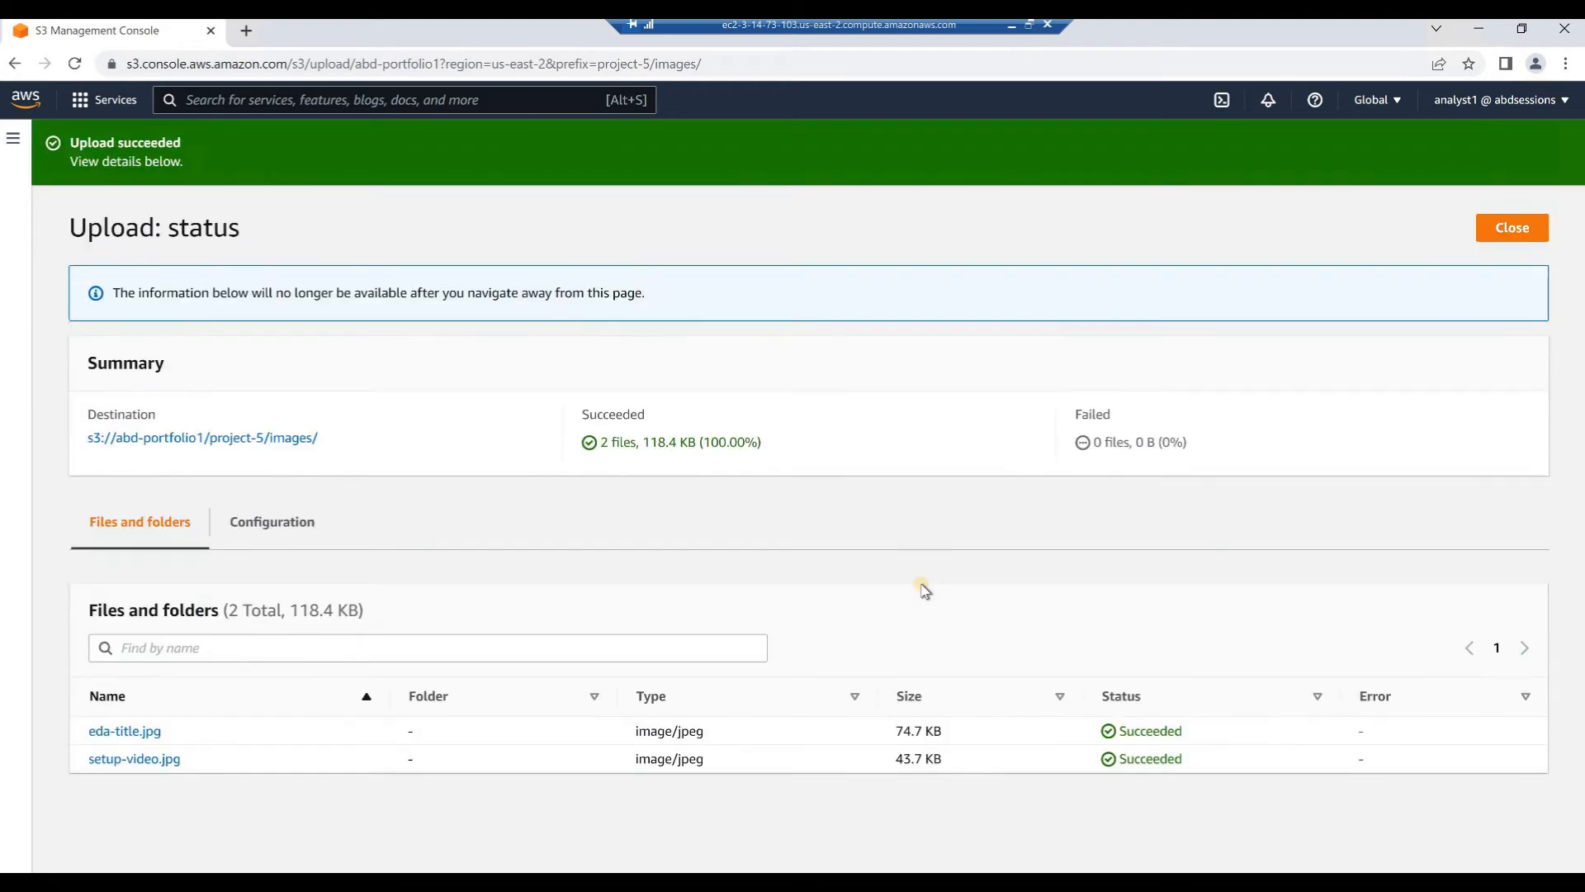
pyautogui.click(1505, 235)
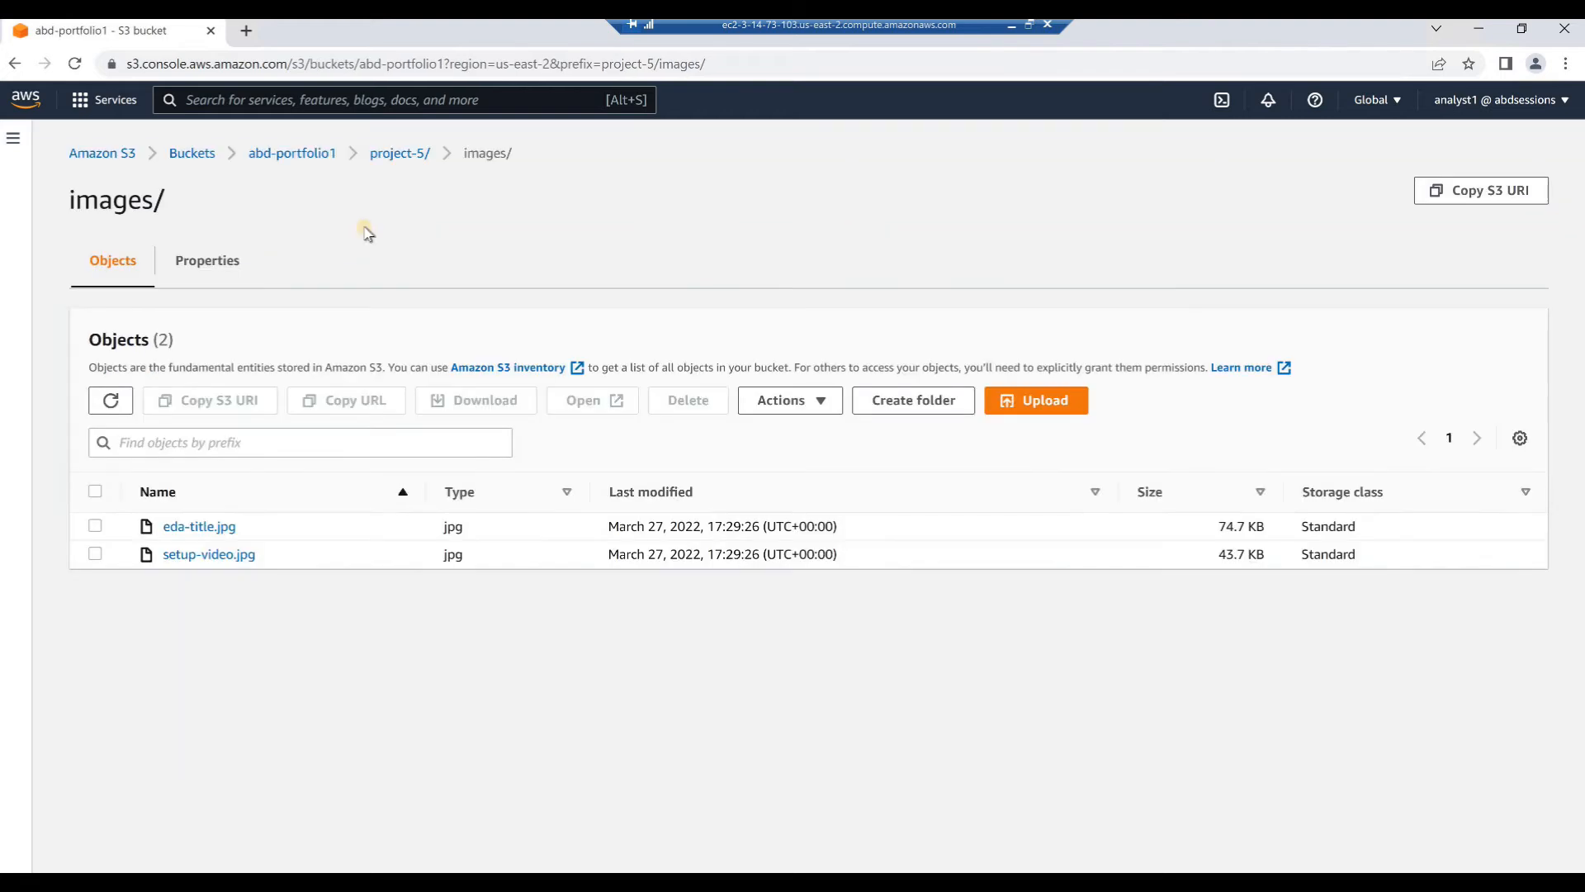
# Step: Return to the bucket's project-5 folder and create a folder named data in it
pyautogui.click(401, 155)
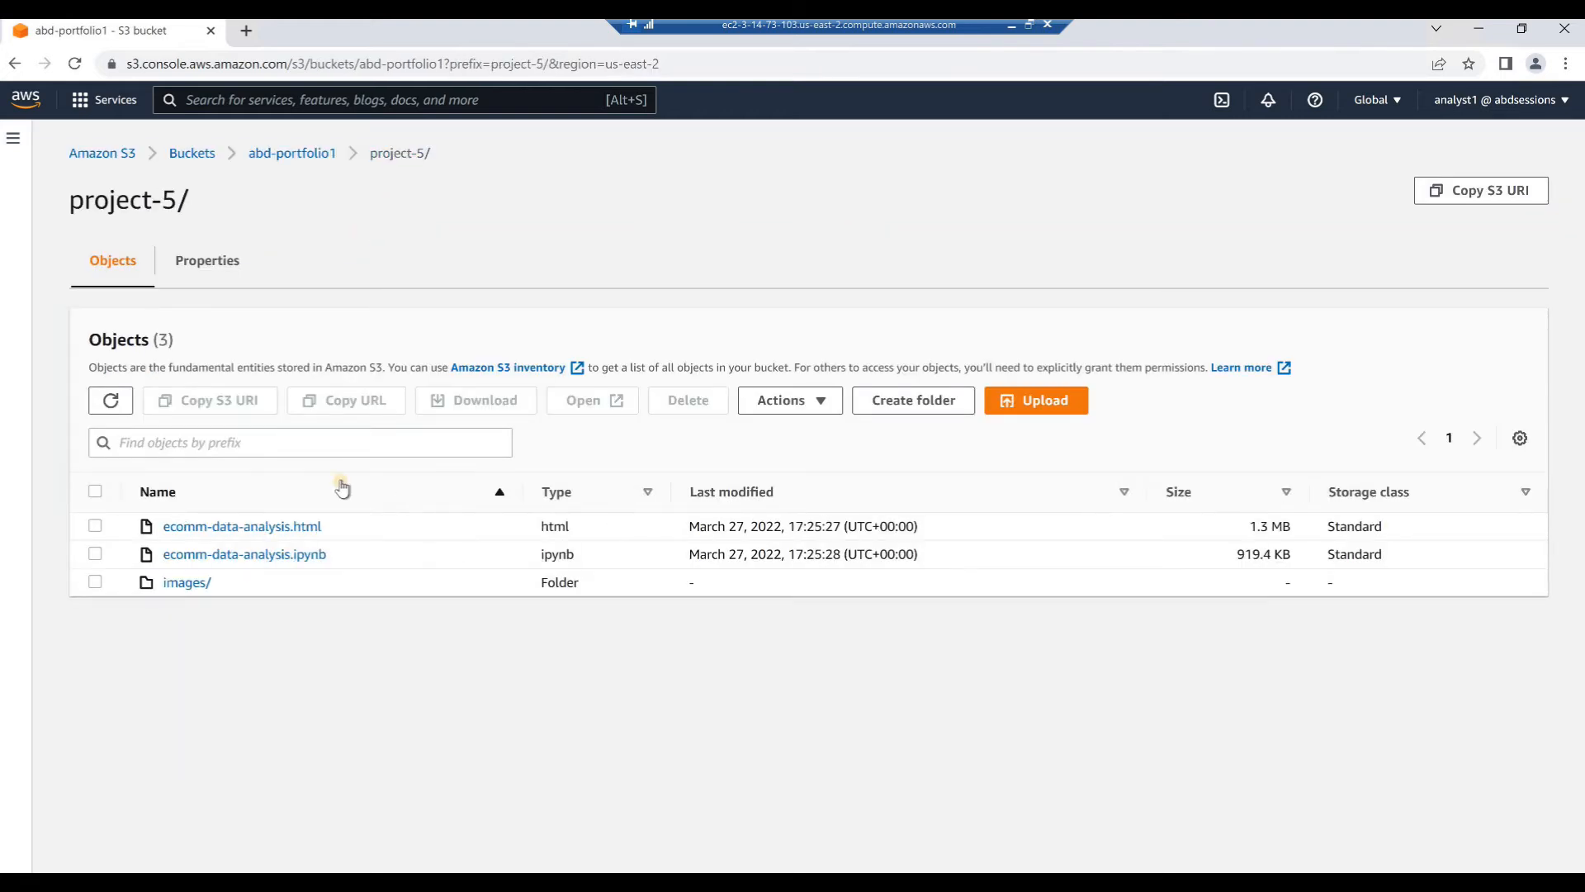
pyautogui.click(913, 403)
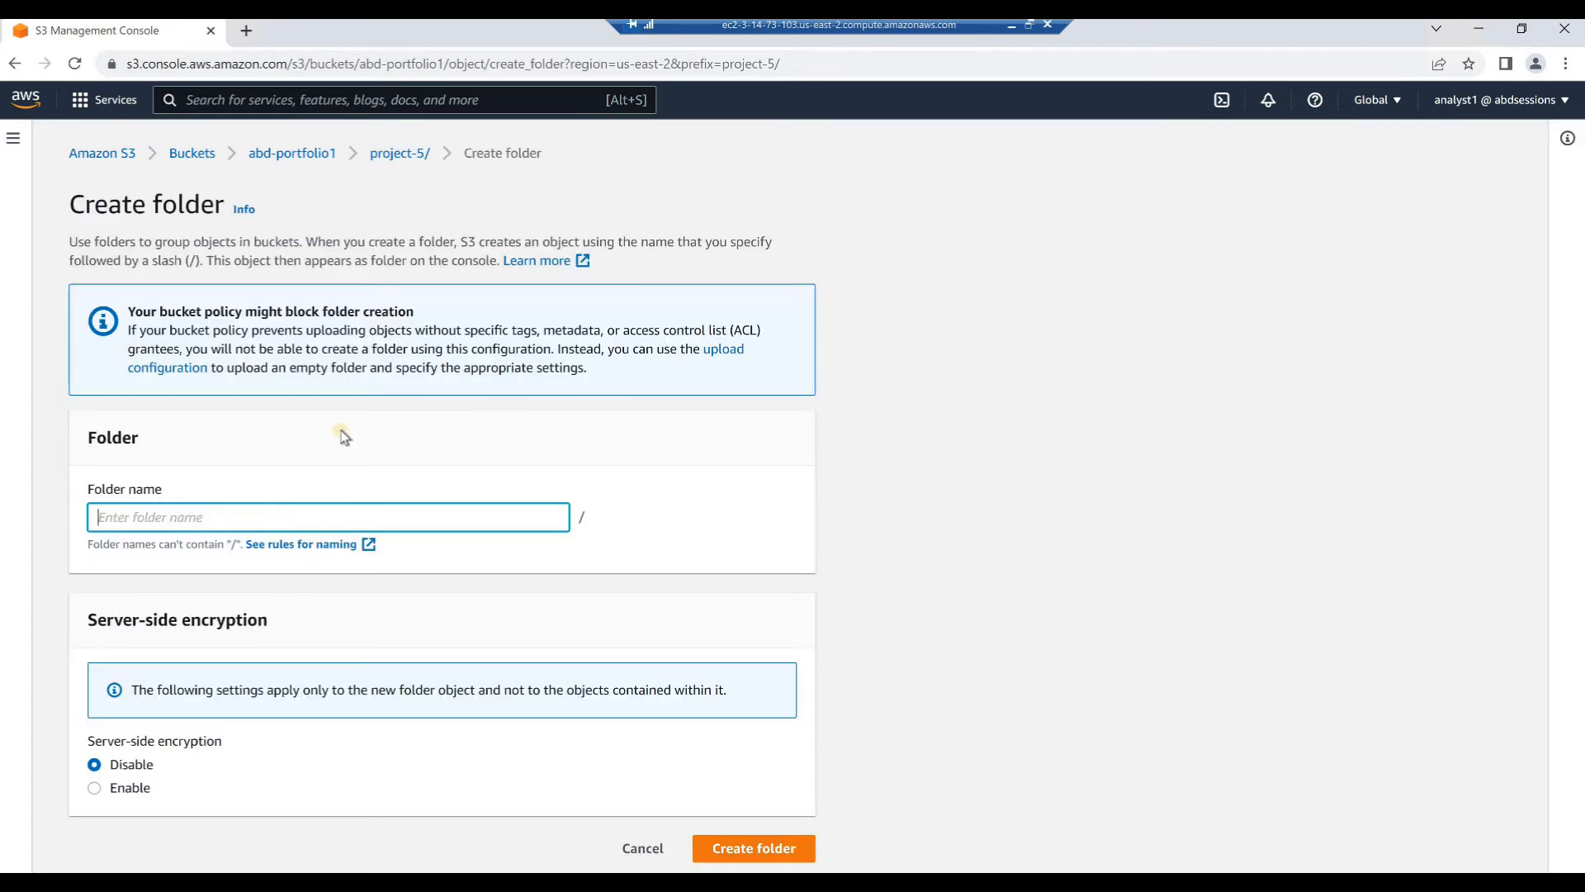
pyautogui.write('data')
pyautogui.click(732, 859)
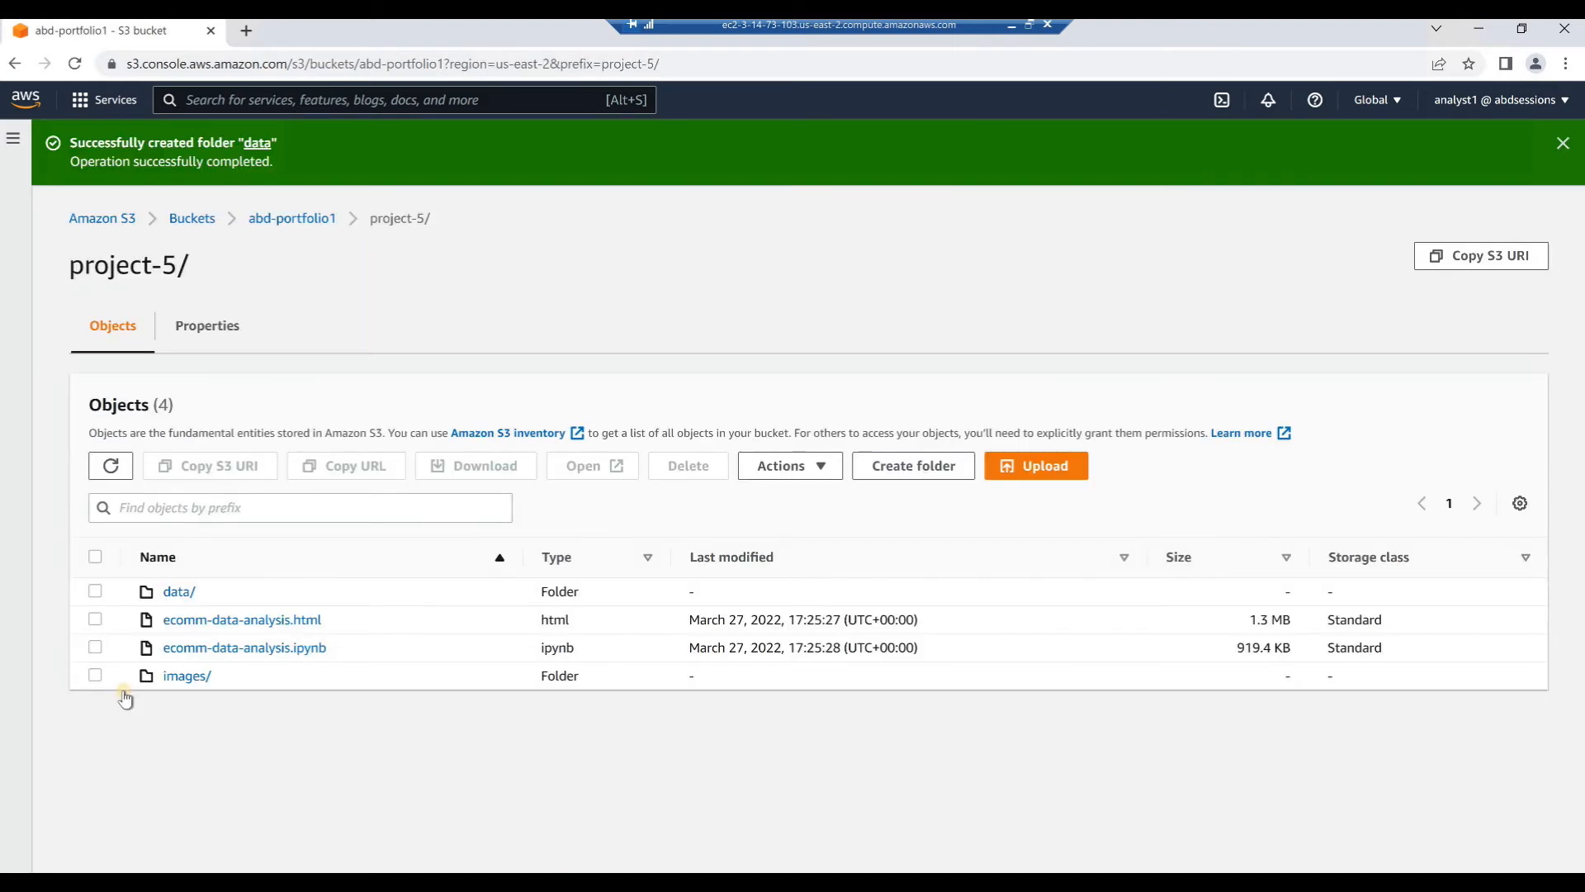
# Step: Upload Online Retail.xlsx from the local project-5 data folder into the bucket's project-5/data folder and return to its object list
pyautogui.click(176, 593)
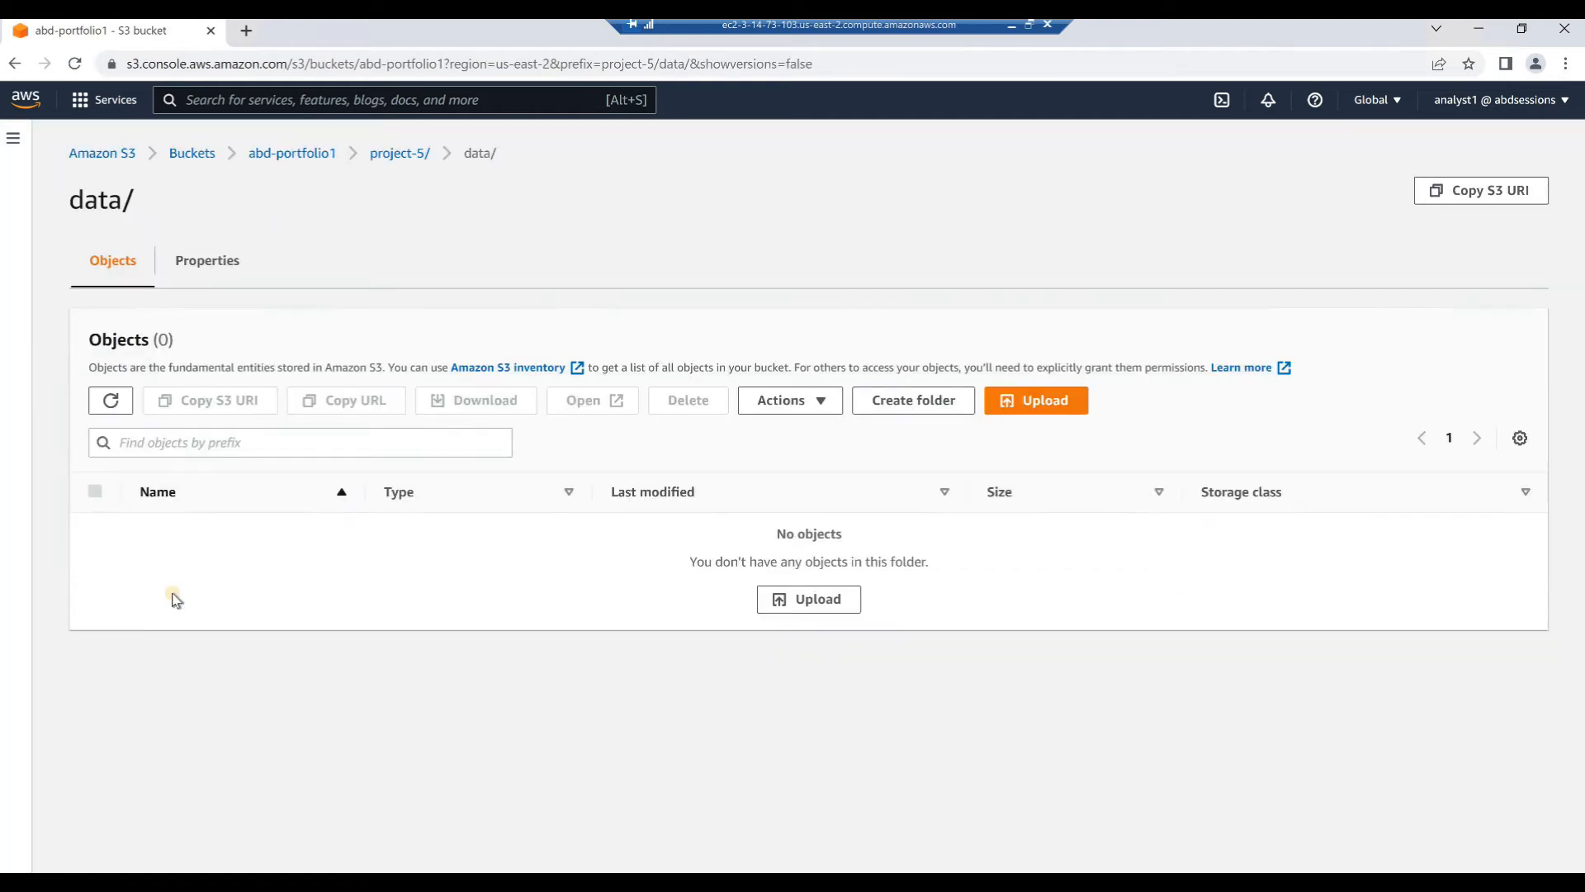
pyautogui.click(1011, 403)
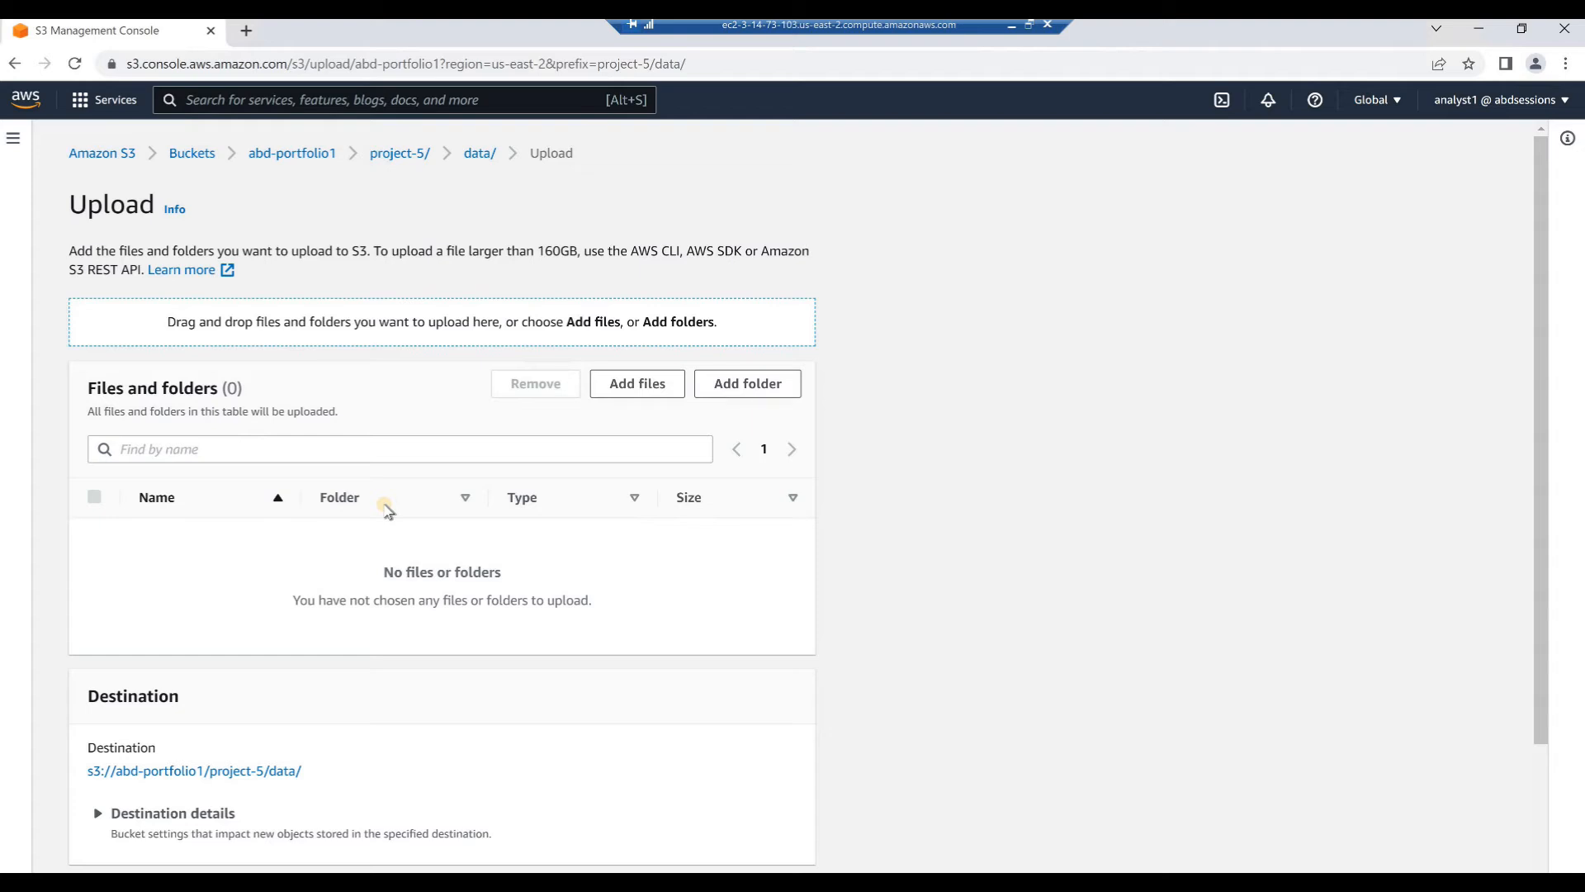
pyautogui.hotkey('alt', 'Tab')
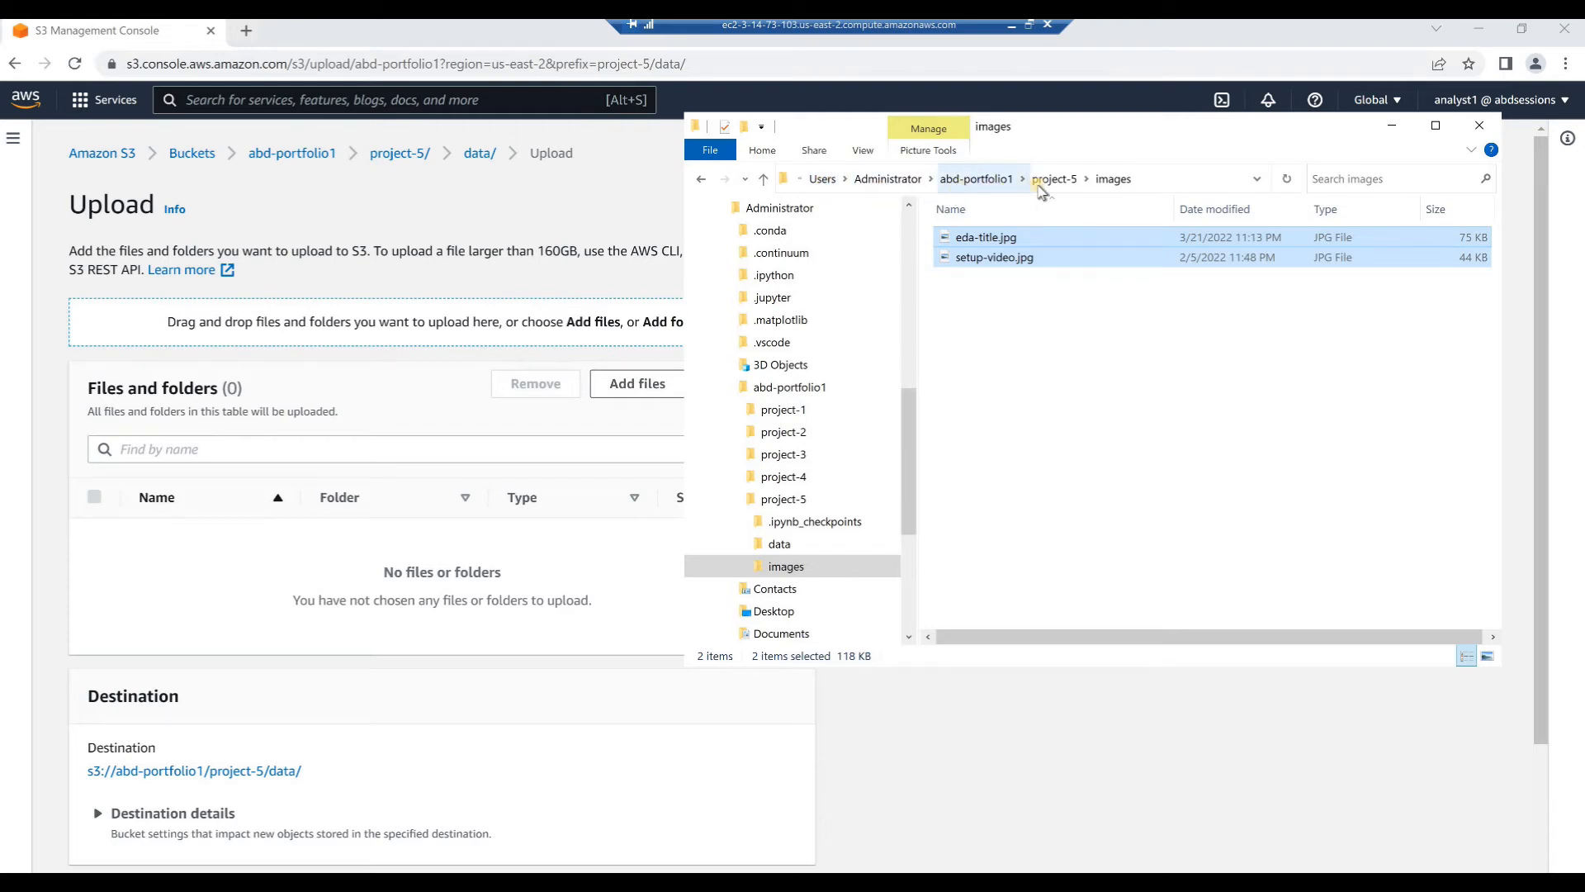
pyautogui.click(770, 547)
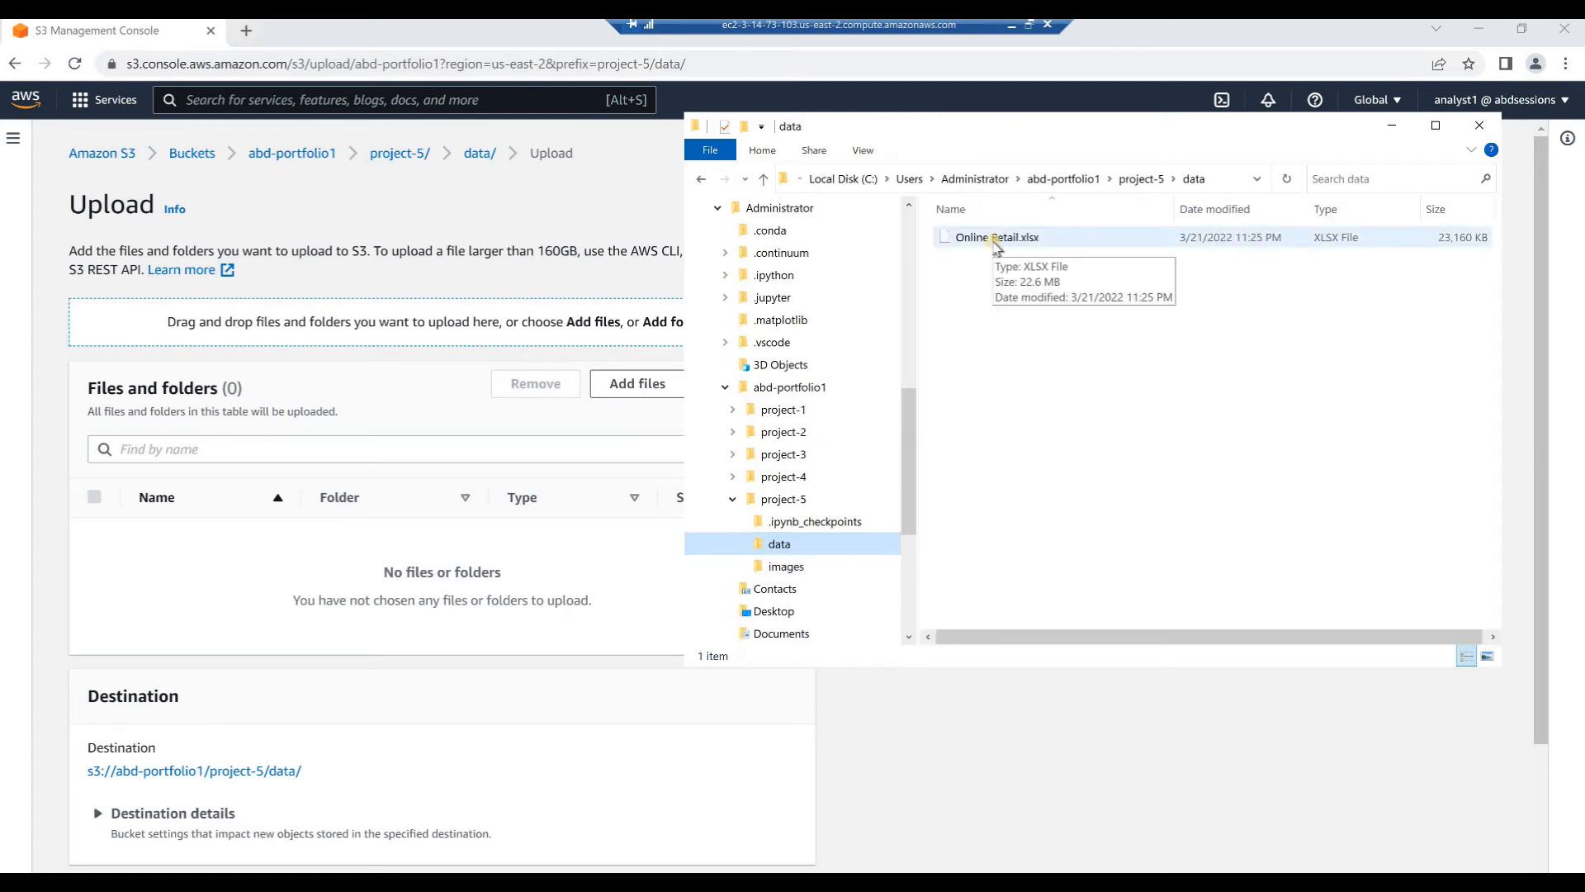
pyautogui.click(1073, 324)
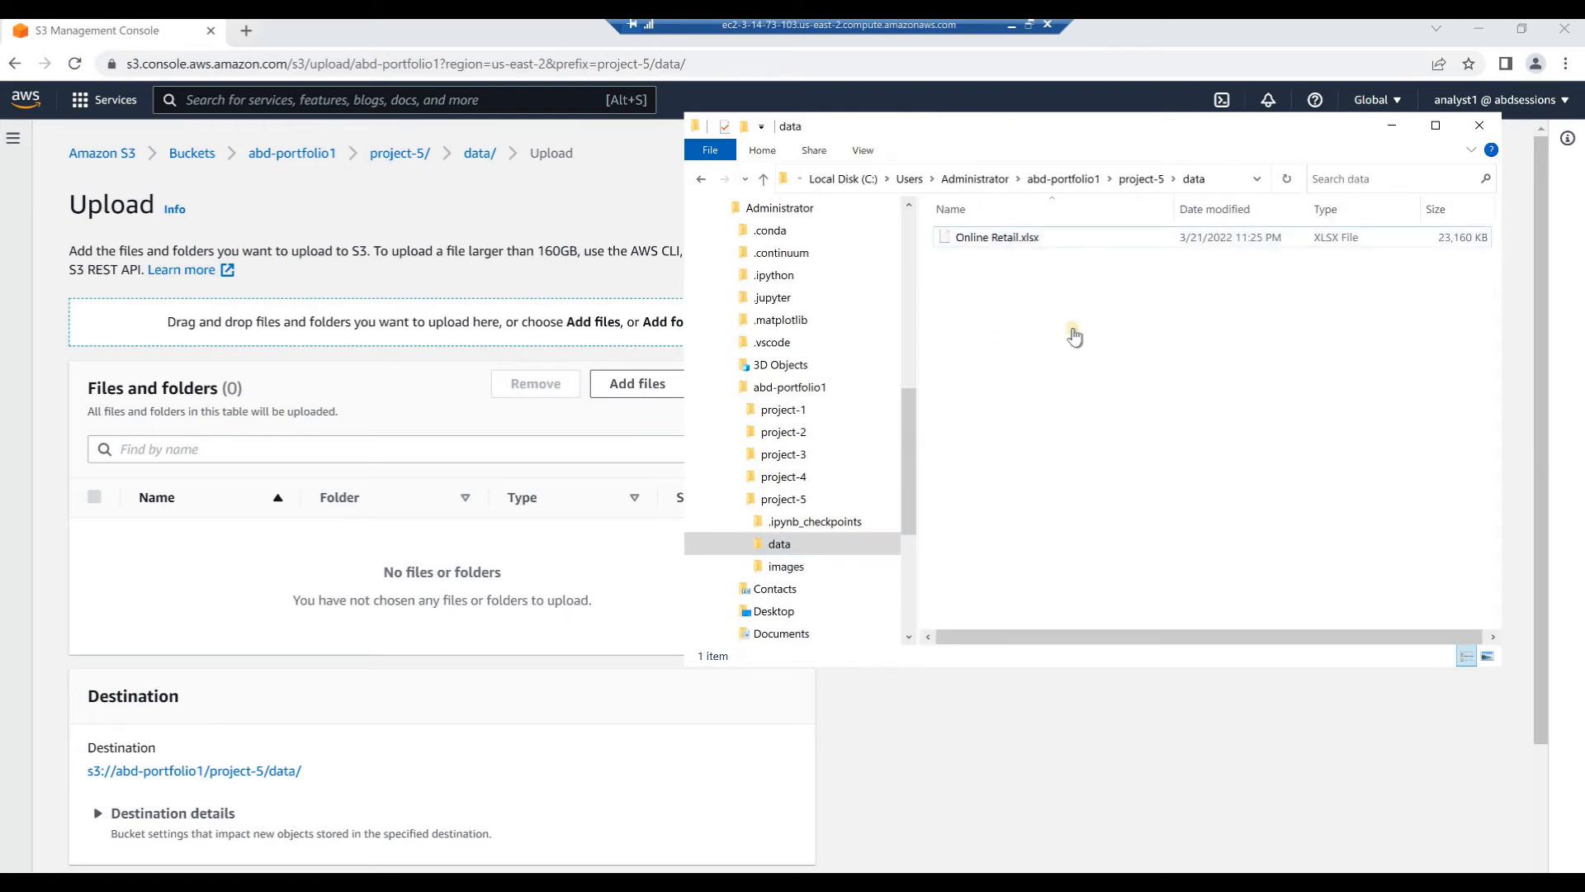
pyautogui.click(997, 246)
pyautogui.moveTo(1004, 241); pyautogui.dragTo(1096, 537)
pyautogui.scroll(-2, 1095, 537)
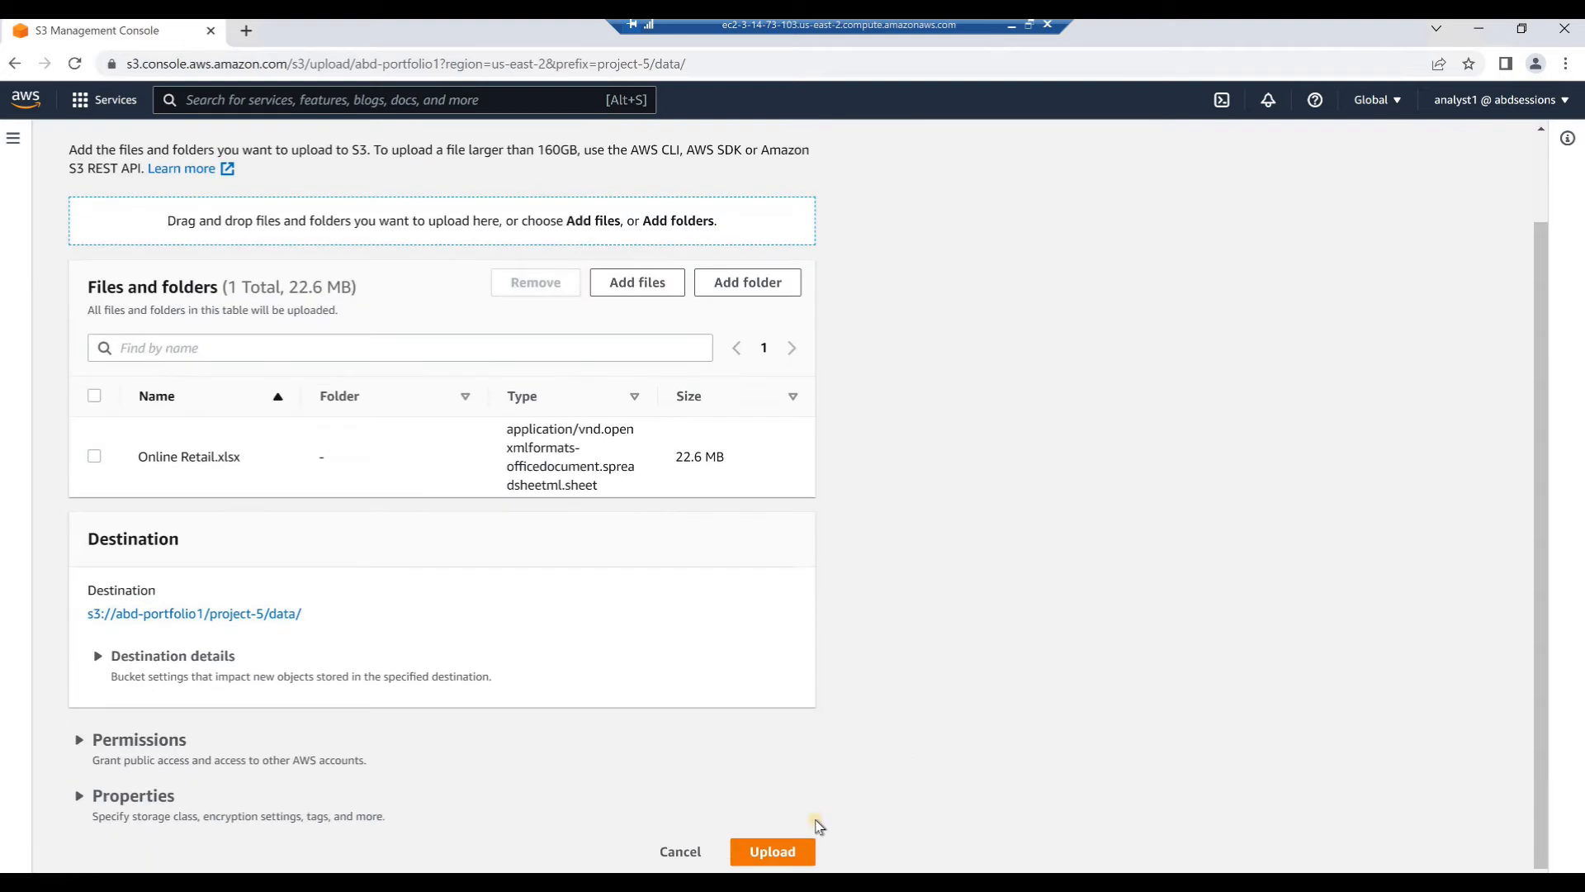
pyautogui.click(771, 853)
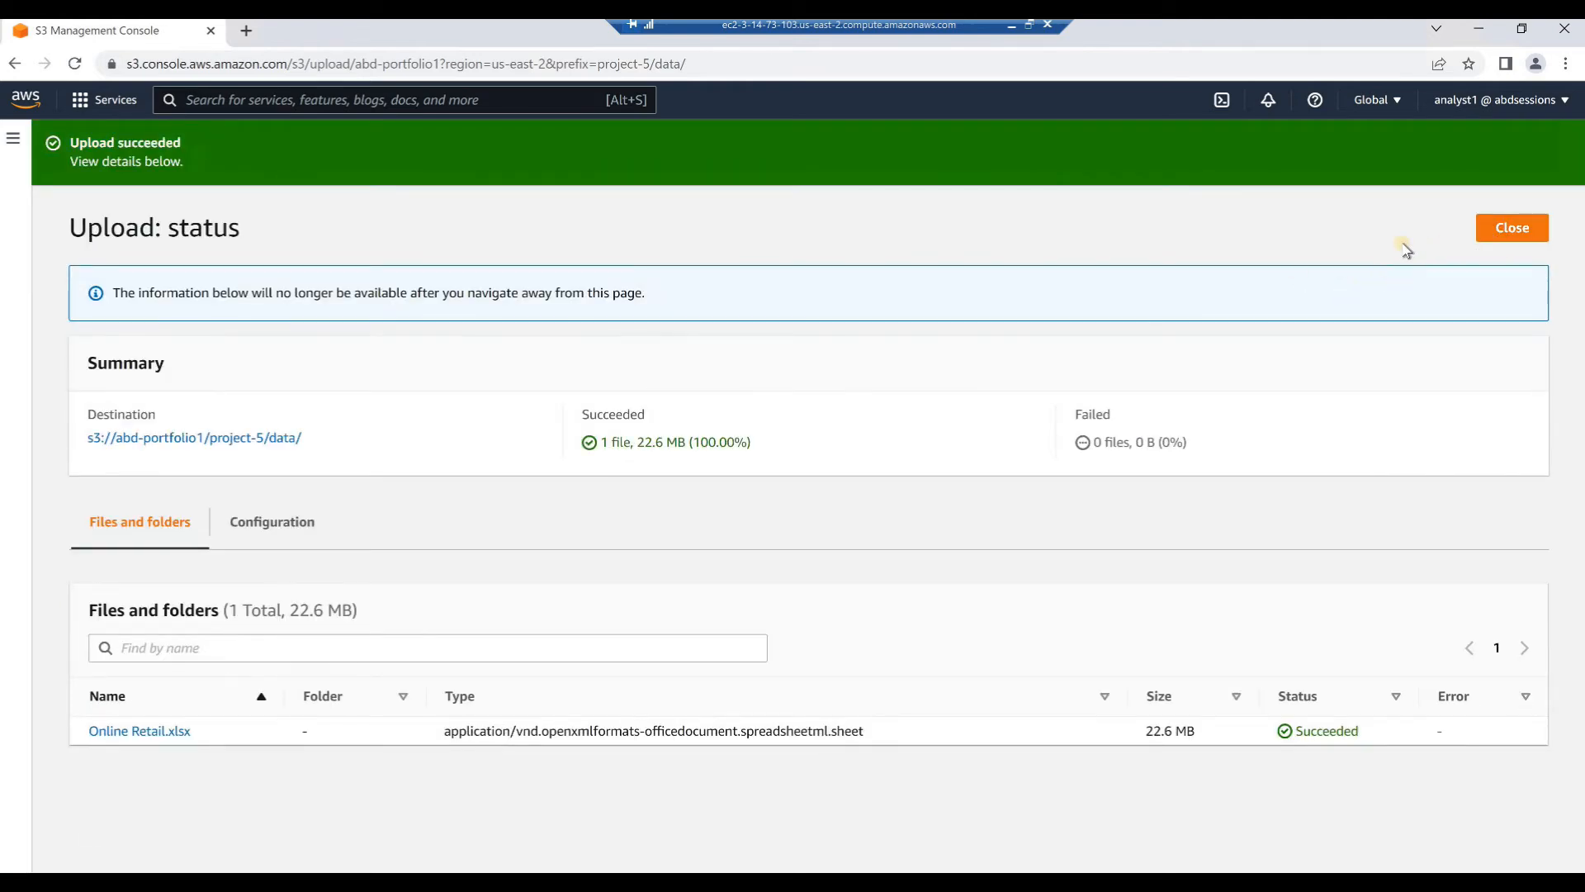
pyautogui.click(1500, 237)
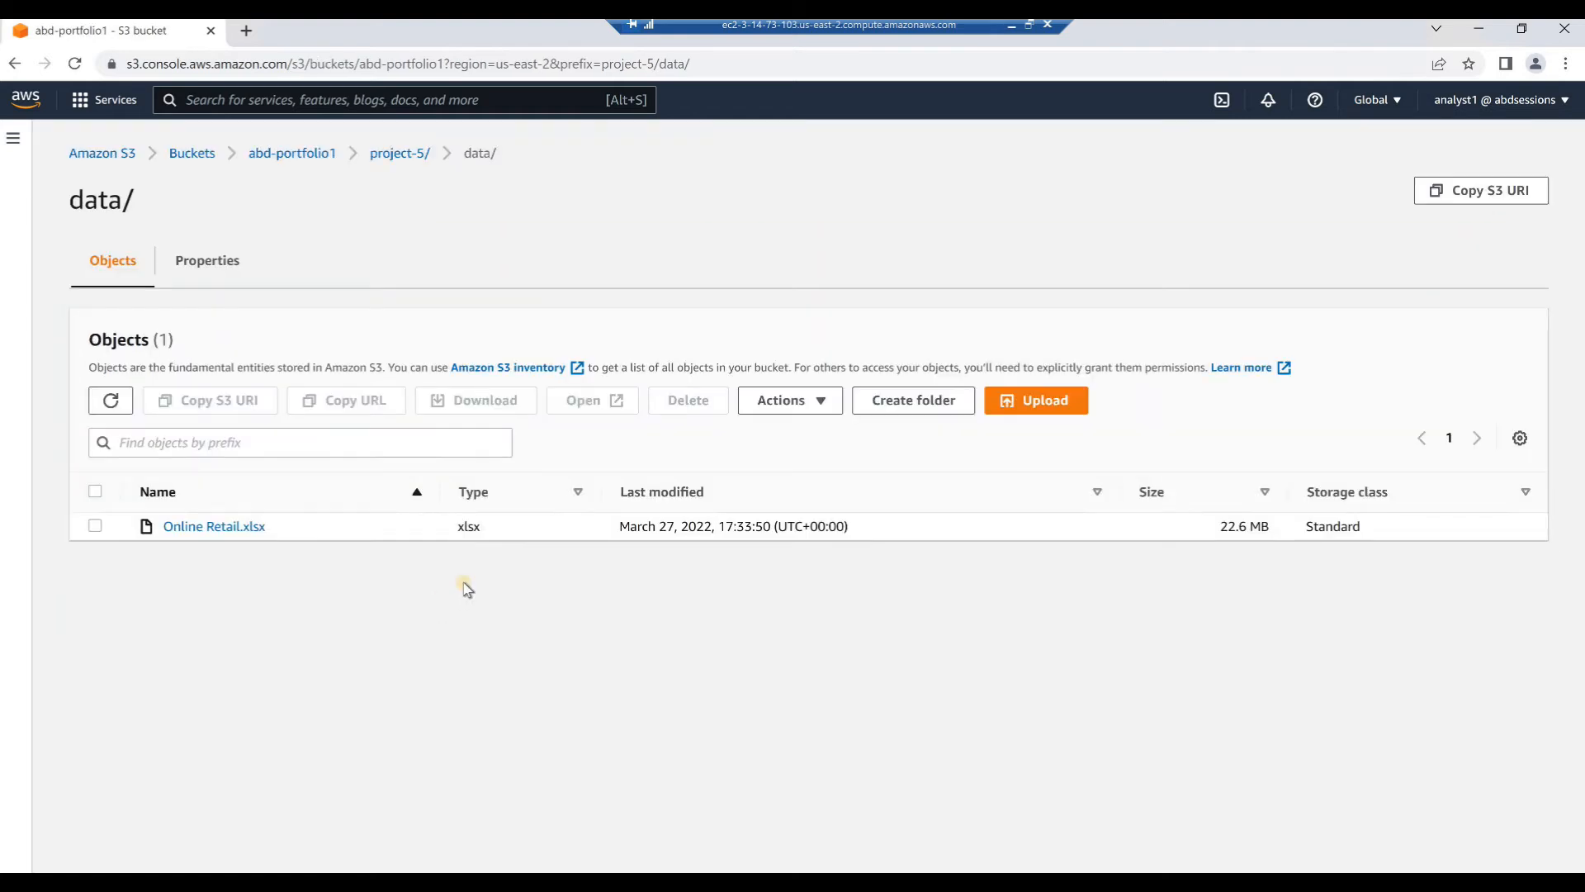
# Step: Sign out of the AWS console and close the browser on the remote computer
pyautogui.click(1446, 104)
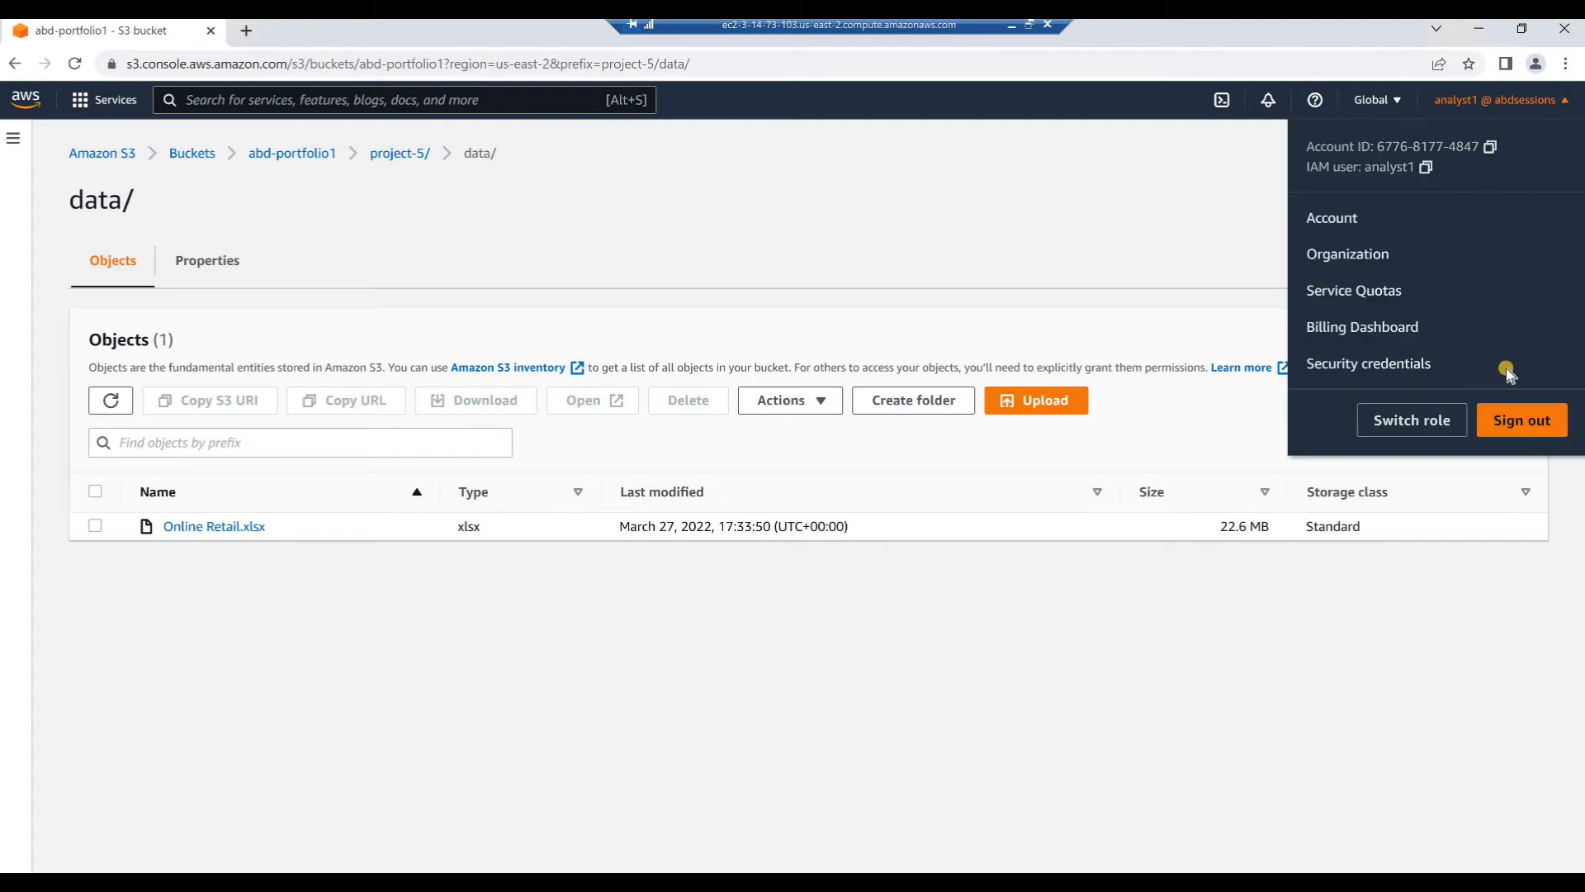
pyautogui.click(1502, 422)
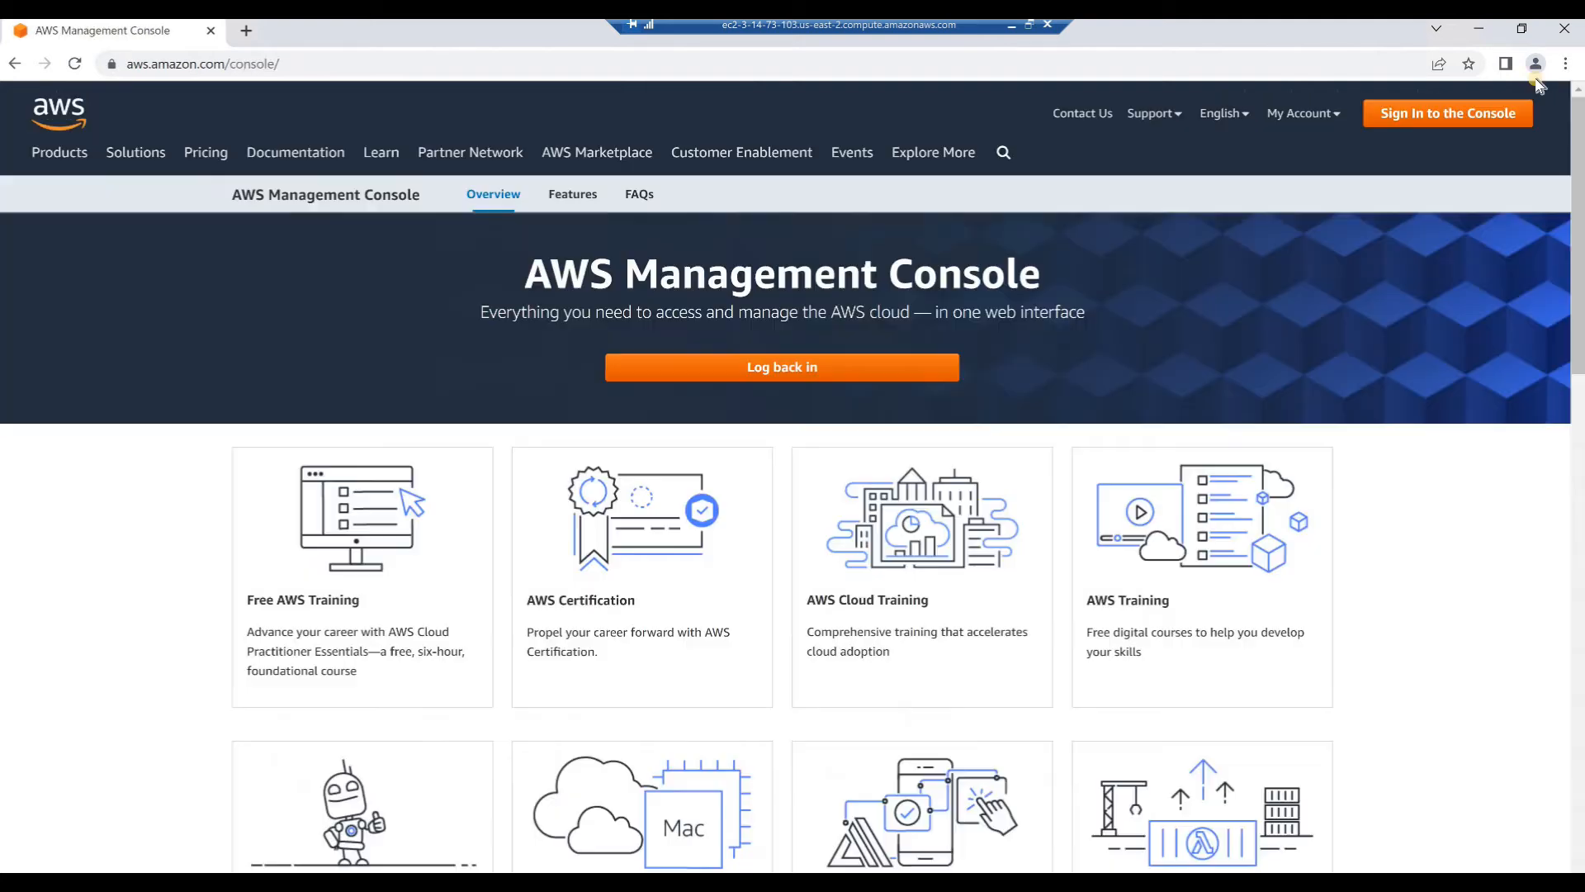
pyautogui.click(1562, 33)
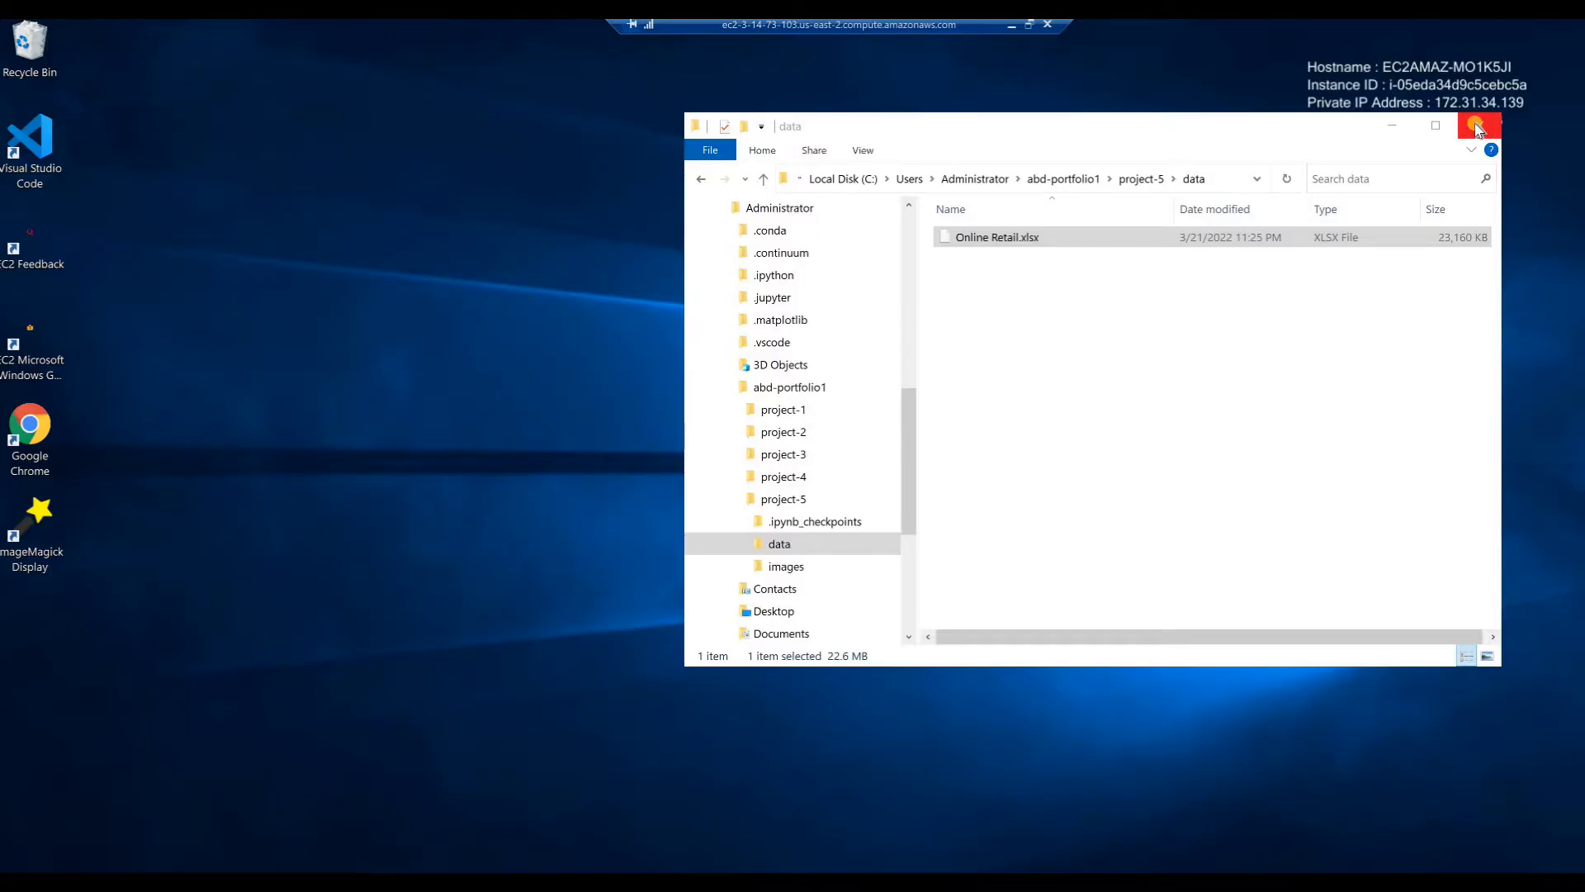
# Step: Close the File Explorer window and disconnect the remote desktop session, confirming the disconnection
pyautogui.click(1477, 126)
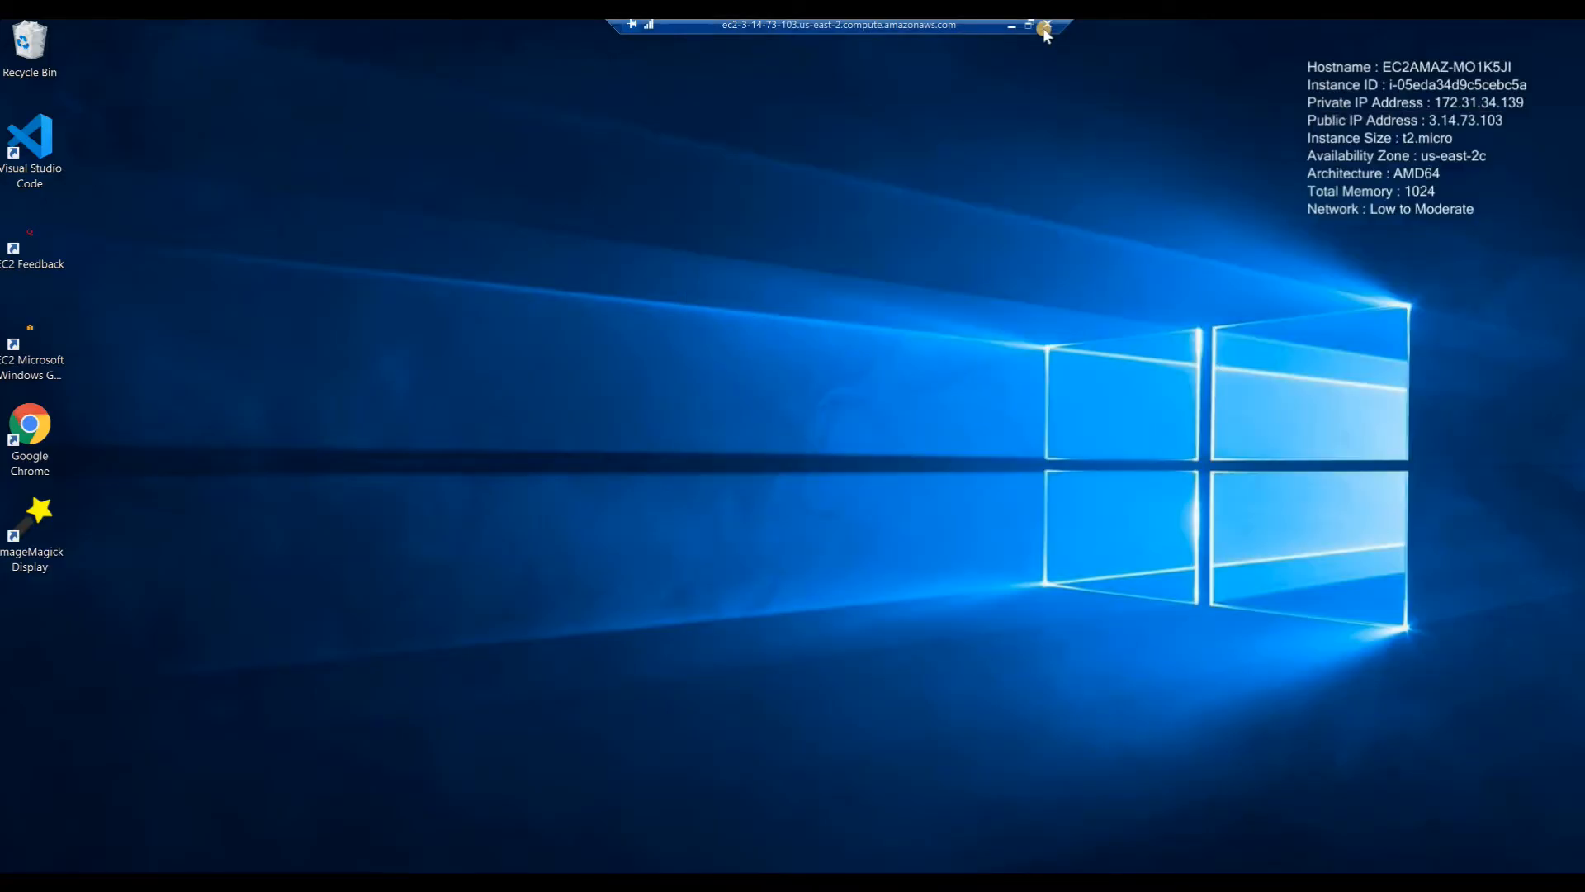
pyautogui.click(1045, 26)
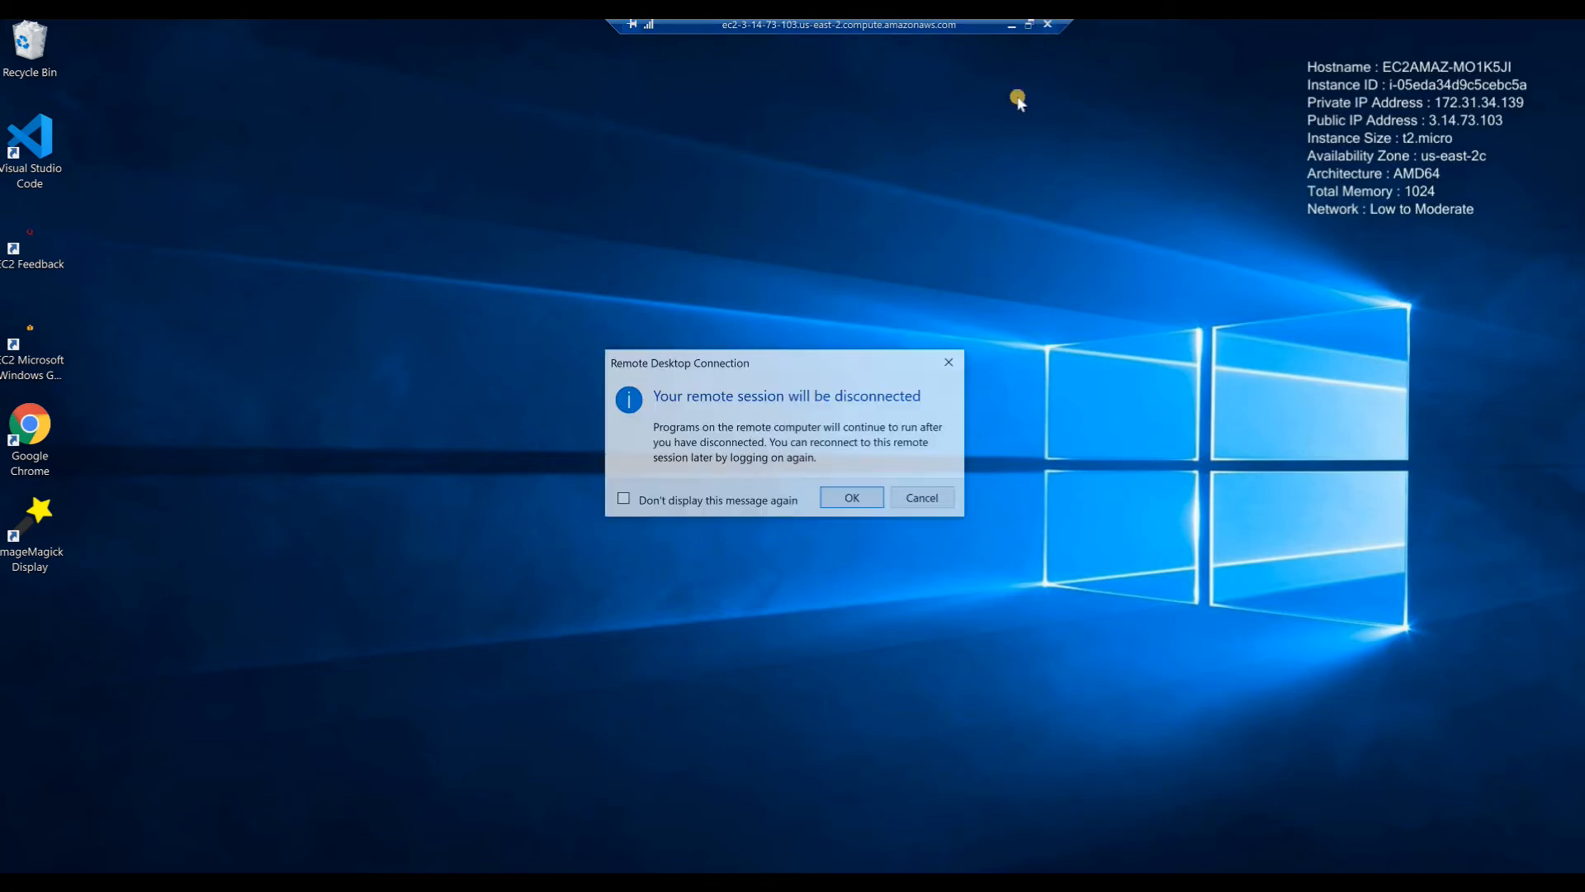
pyautogui.click(851, 499)
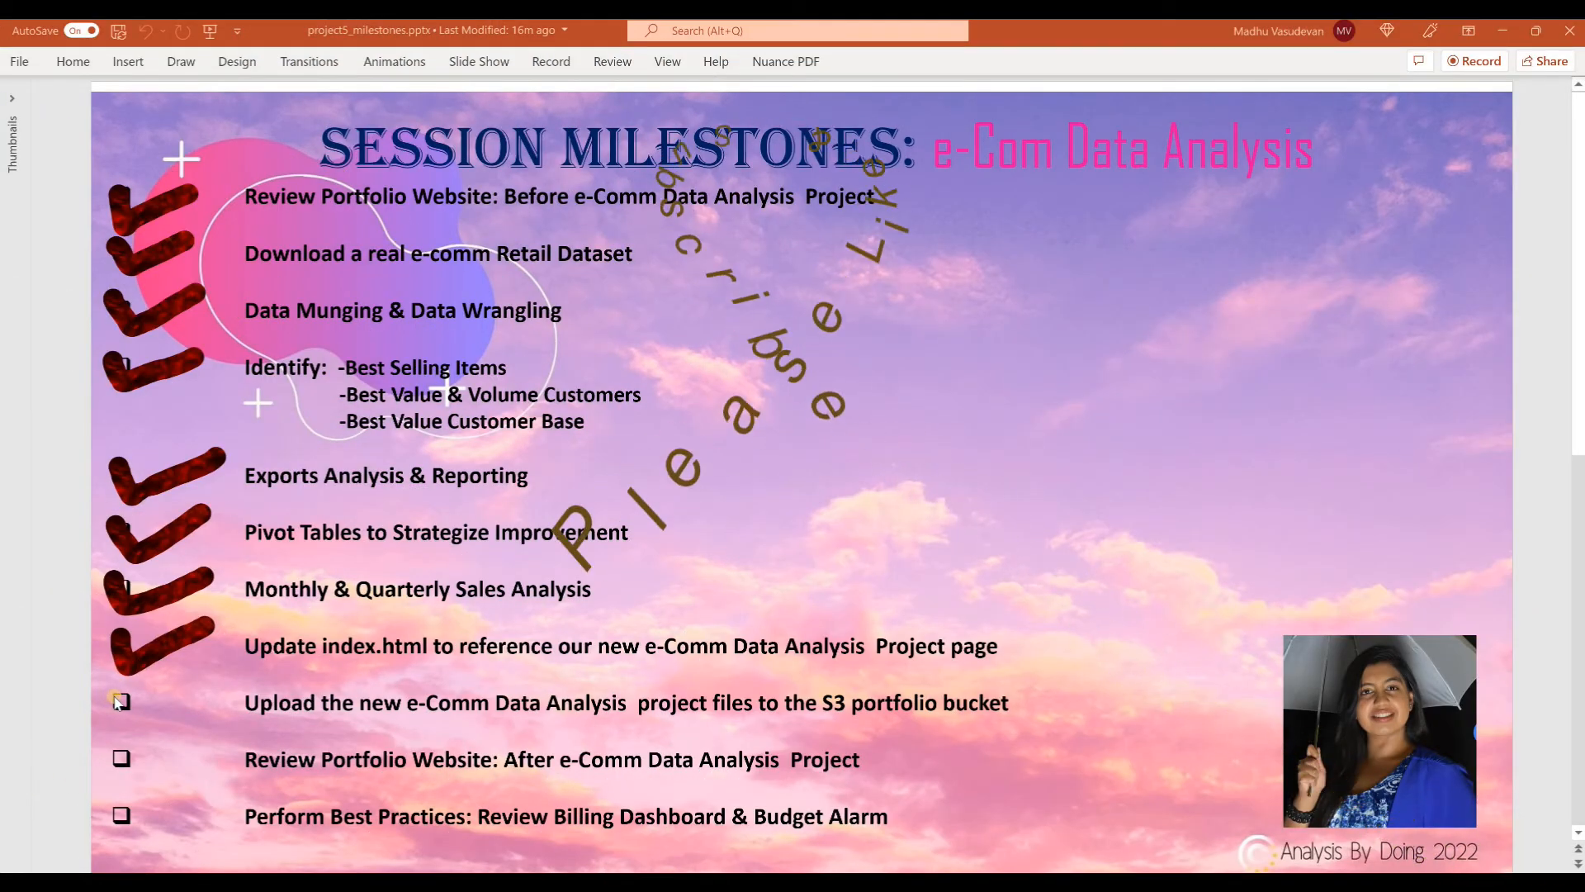
# Step: Draw a check mark beside the S3 portfolio bucket upload milestone on the PowerPoint session milestones slide
pyautogui.moveTo(113, 695)
pyautogui.mouseDown()
pyautogui.moveTo(127, 720)
pyautogui.moveTo(213, 696)
pyautogui.mouseUp()
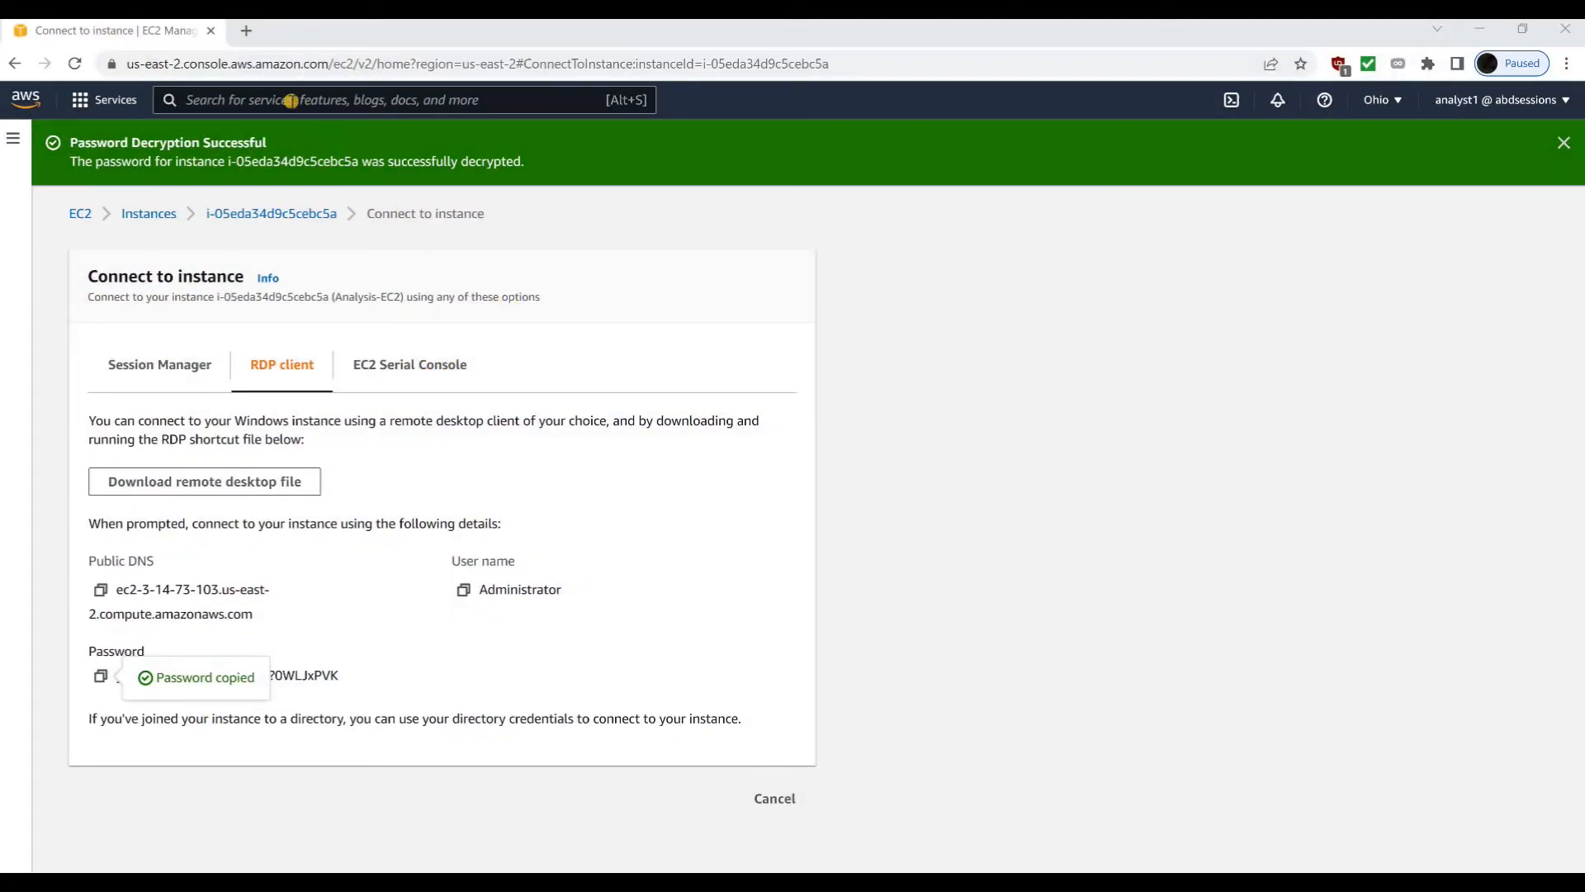
# Step: In the local browser's AWS console, find the cloudfront service, open the portfolio bucket's distribution and copy its domain name
pyautogui.click(291, 101)
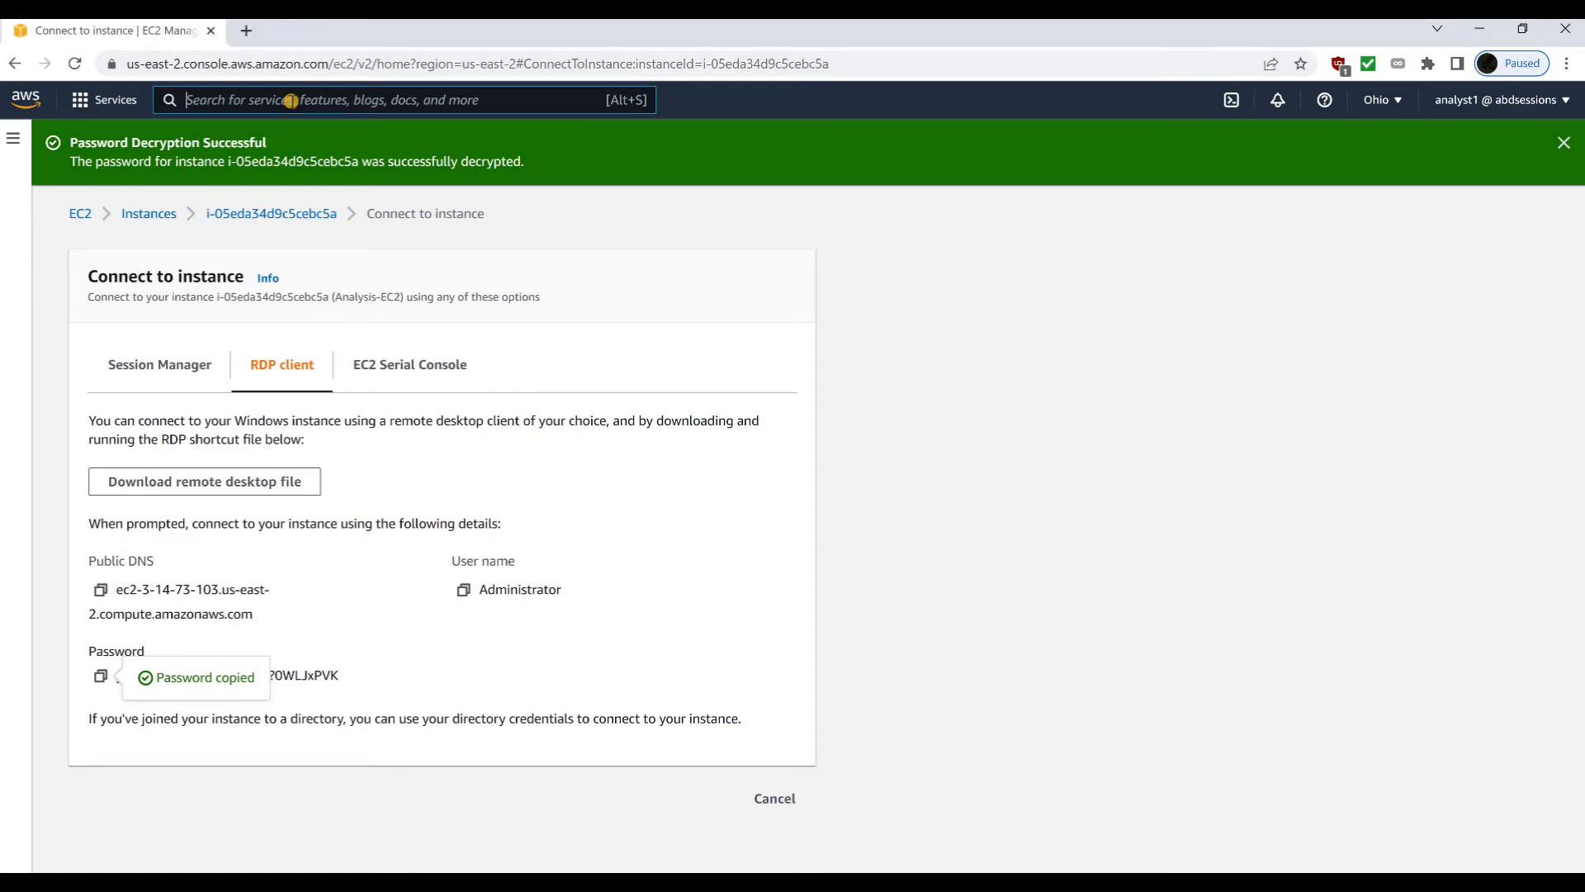
pyautogui.write('cloudfront')
pyautogui.press('Return')
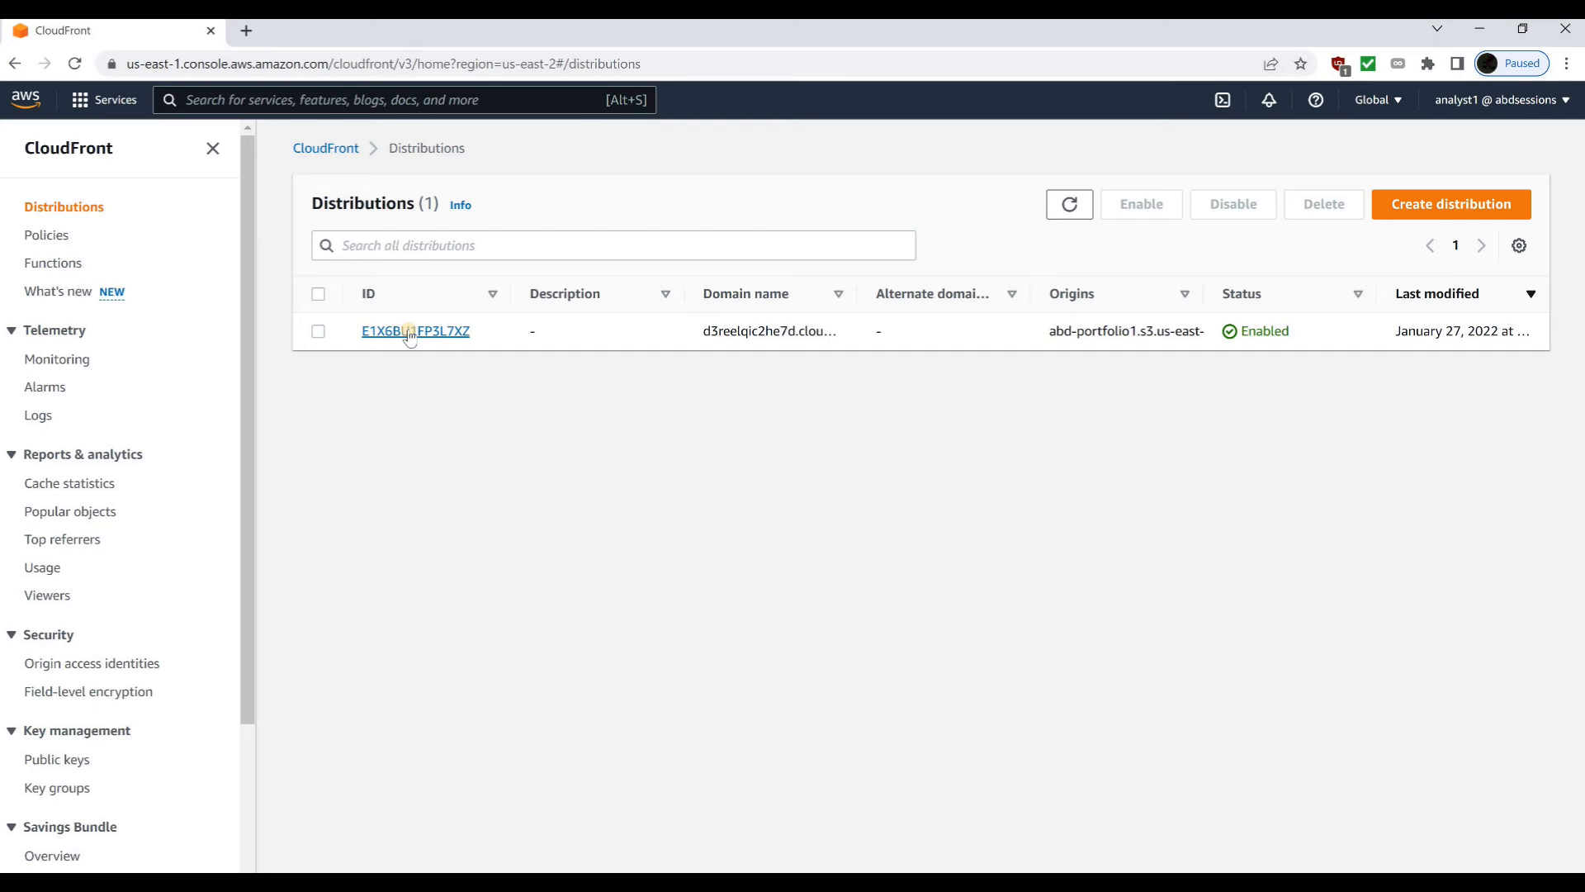
pyautogui.click(409, 333)
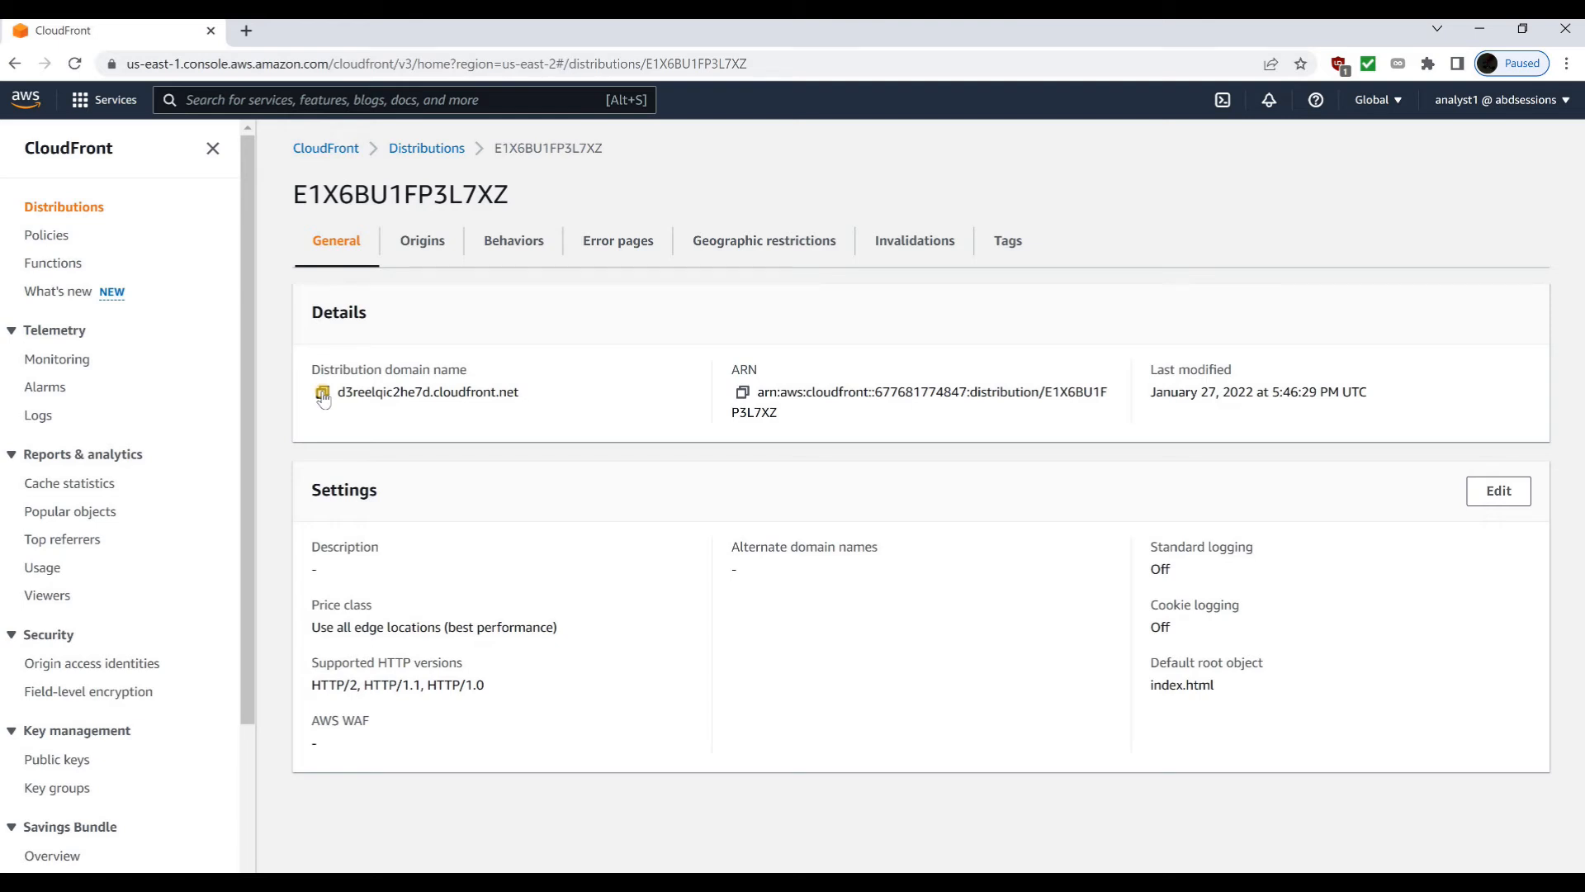
pyautogui.click(323, 393)
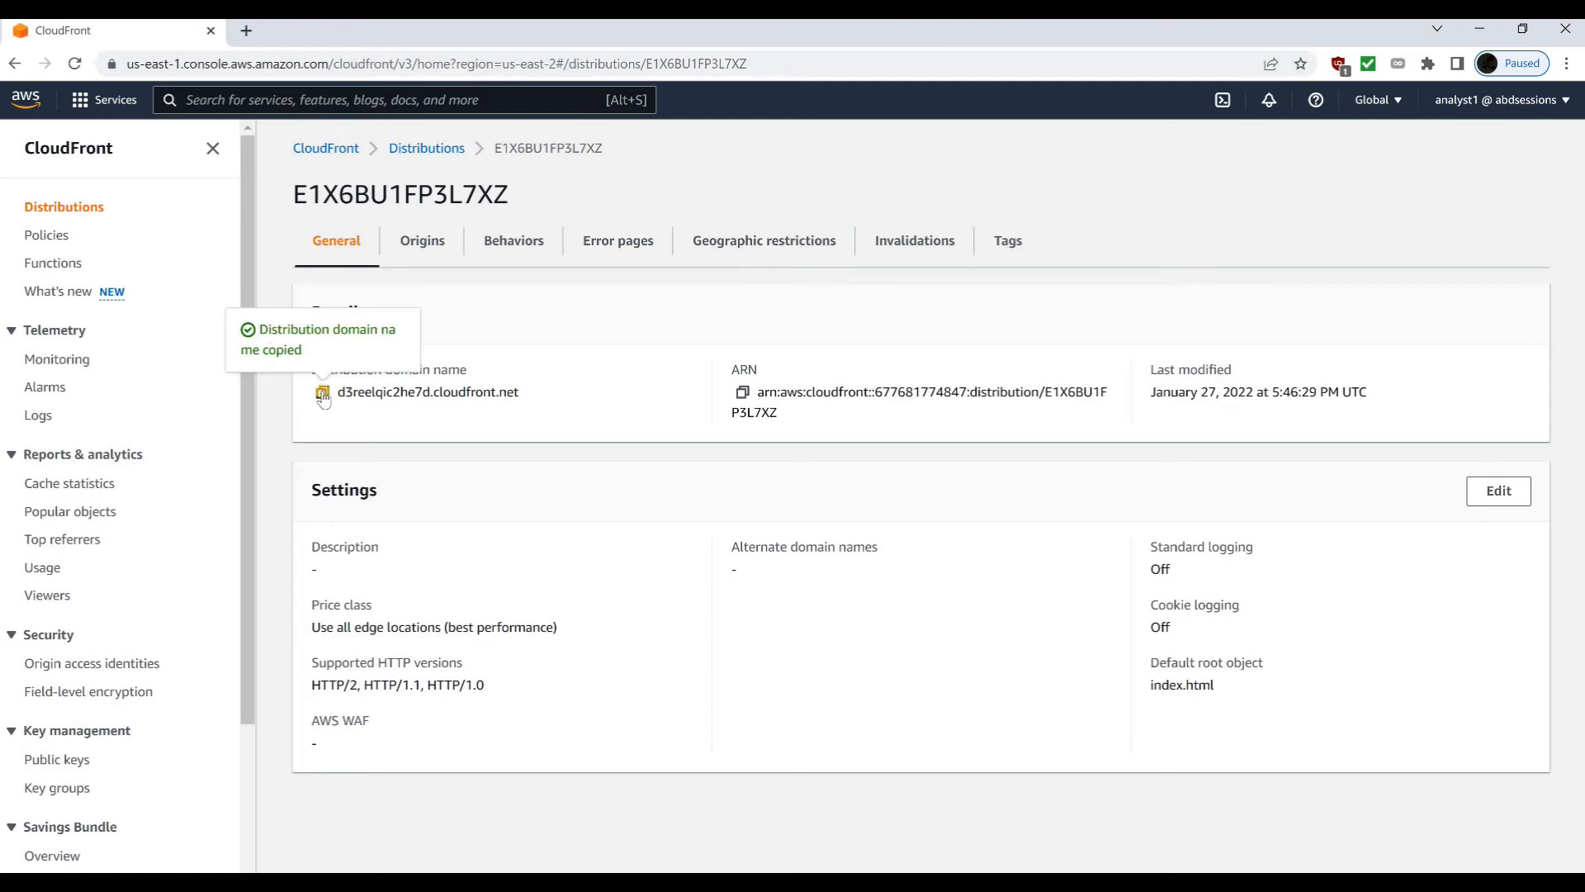
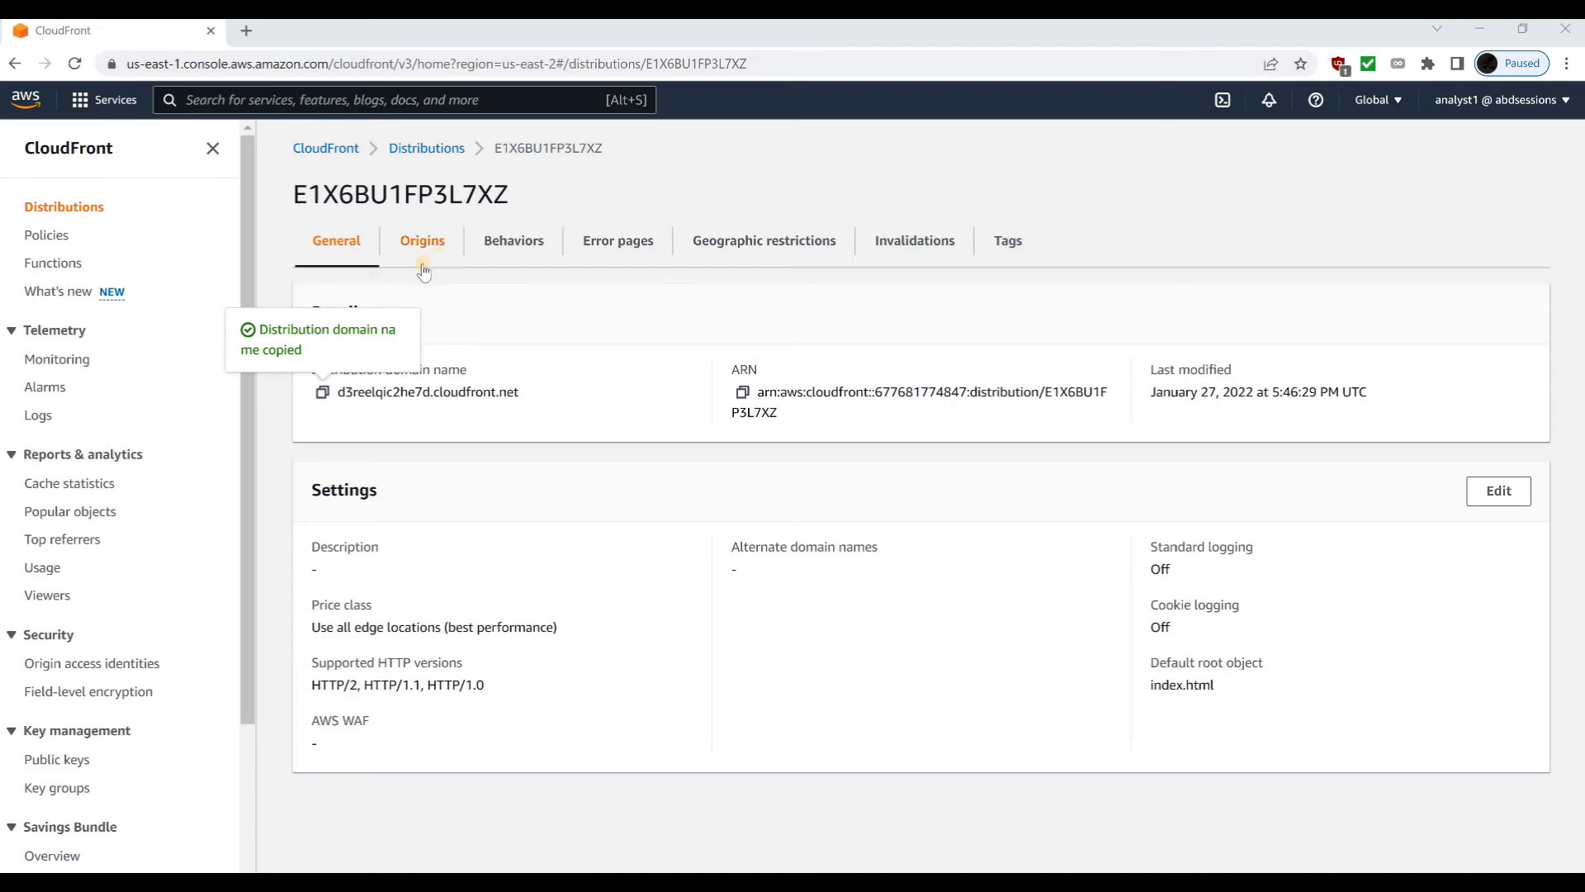
pyautogui.hotkey('ctrl', 't')
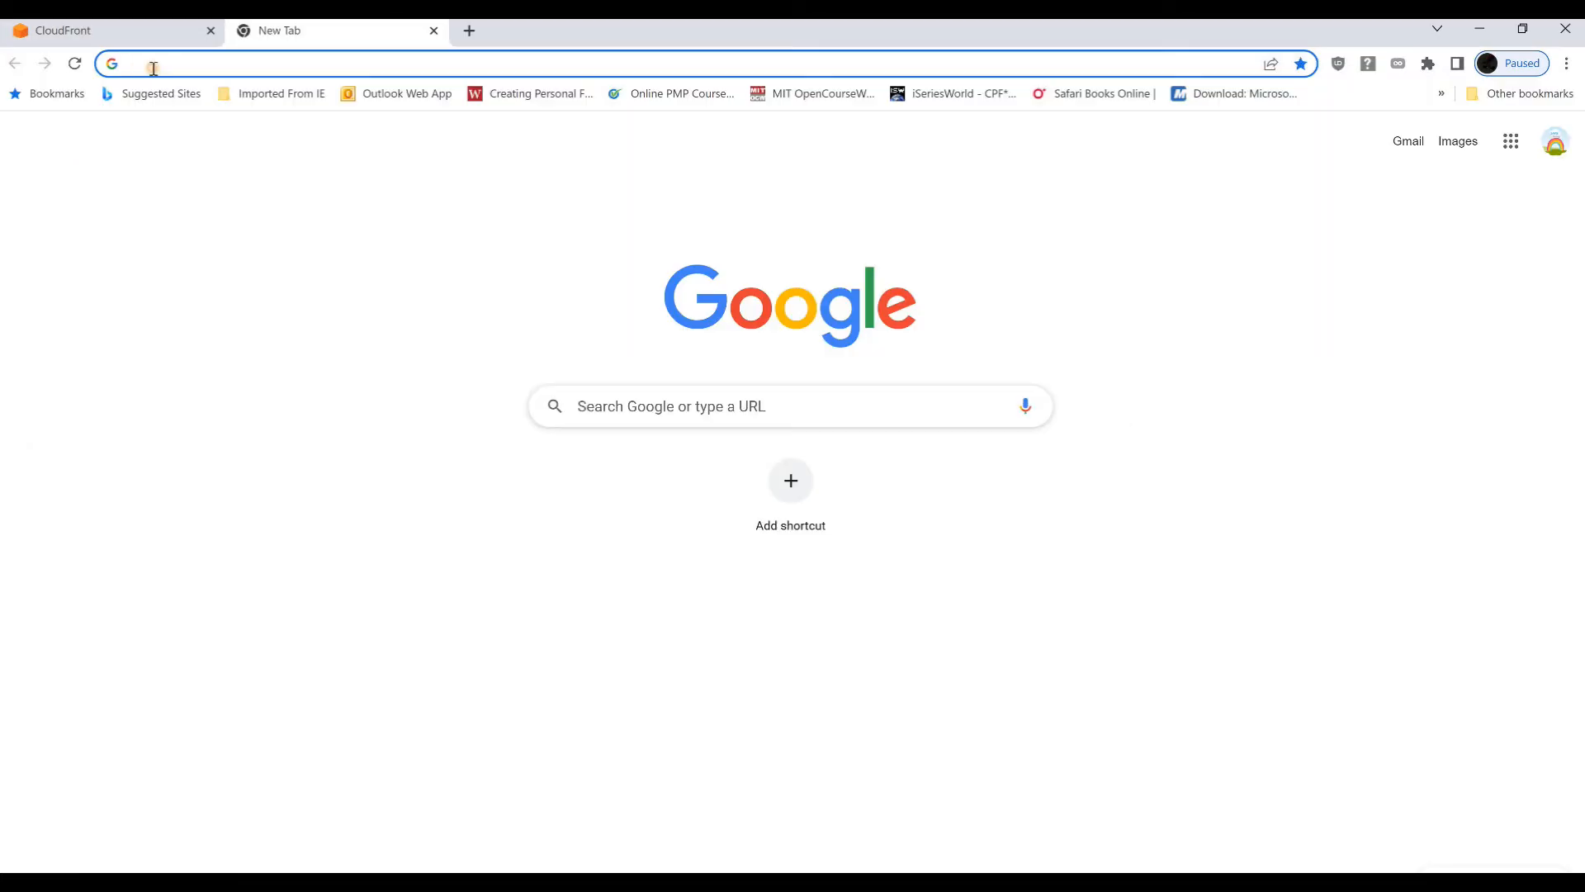
pyautogui.click(153, 69)
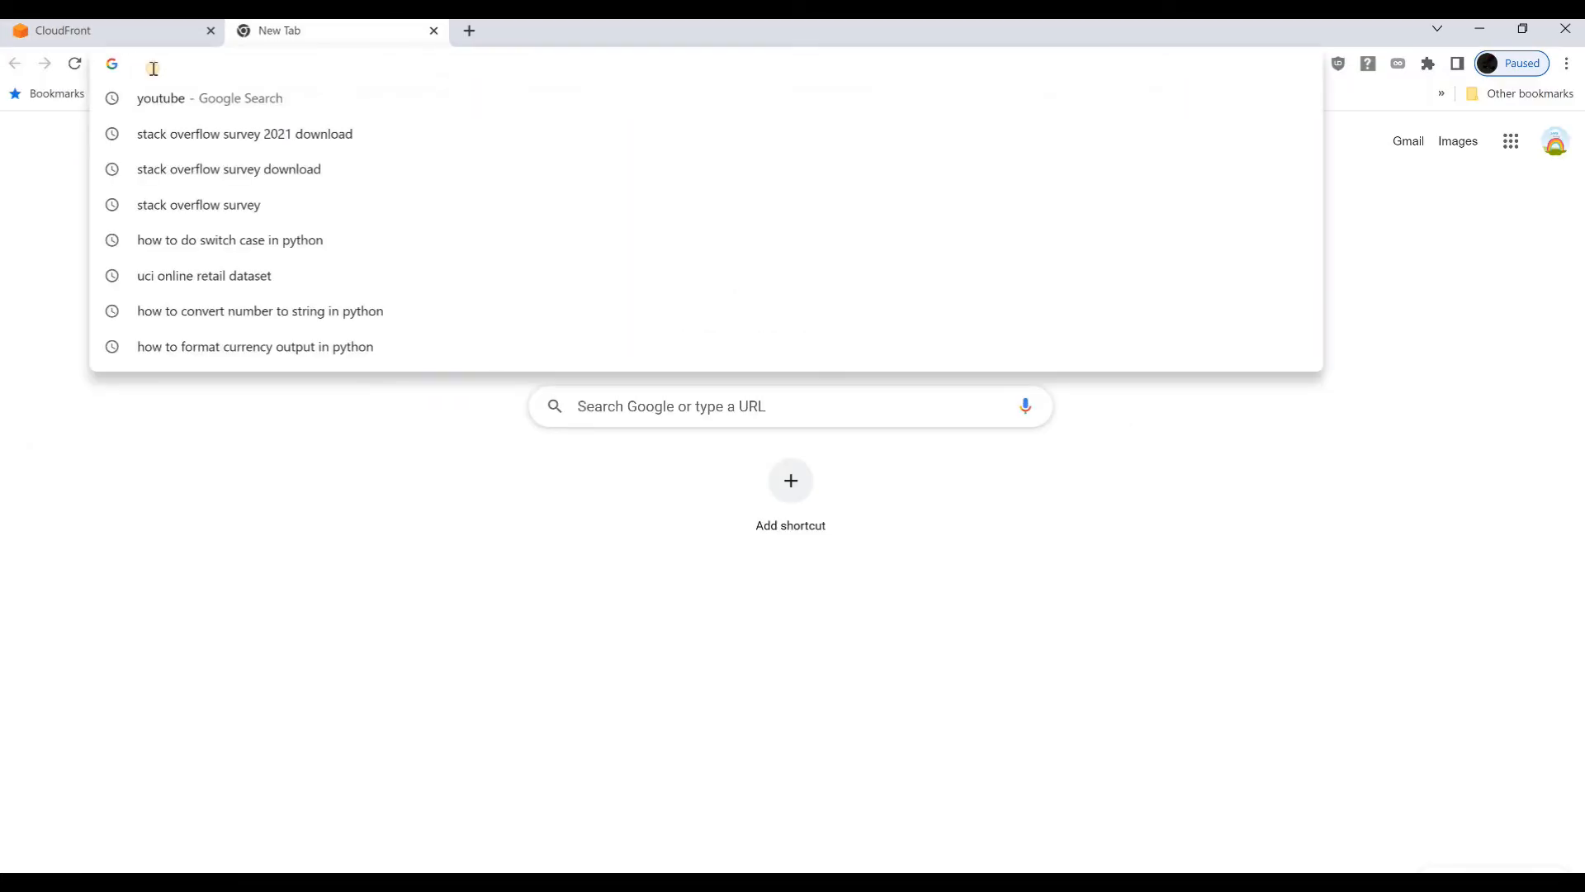
pyautogui.write('https://d3reelqic2he7d.cloudfront.net')
pyautogui.press('Return')
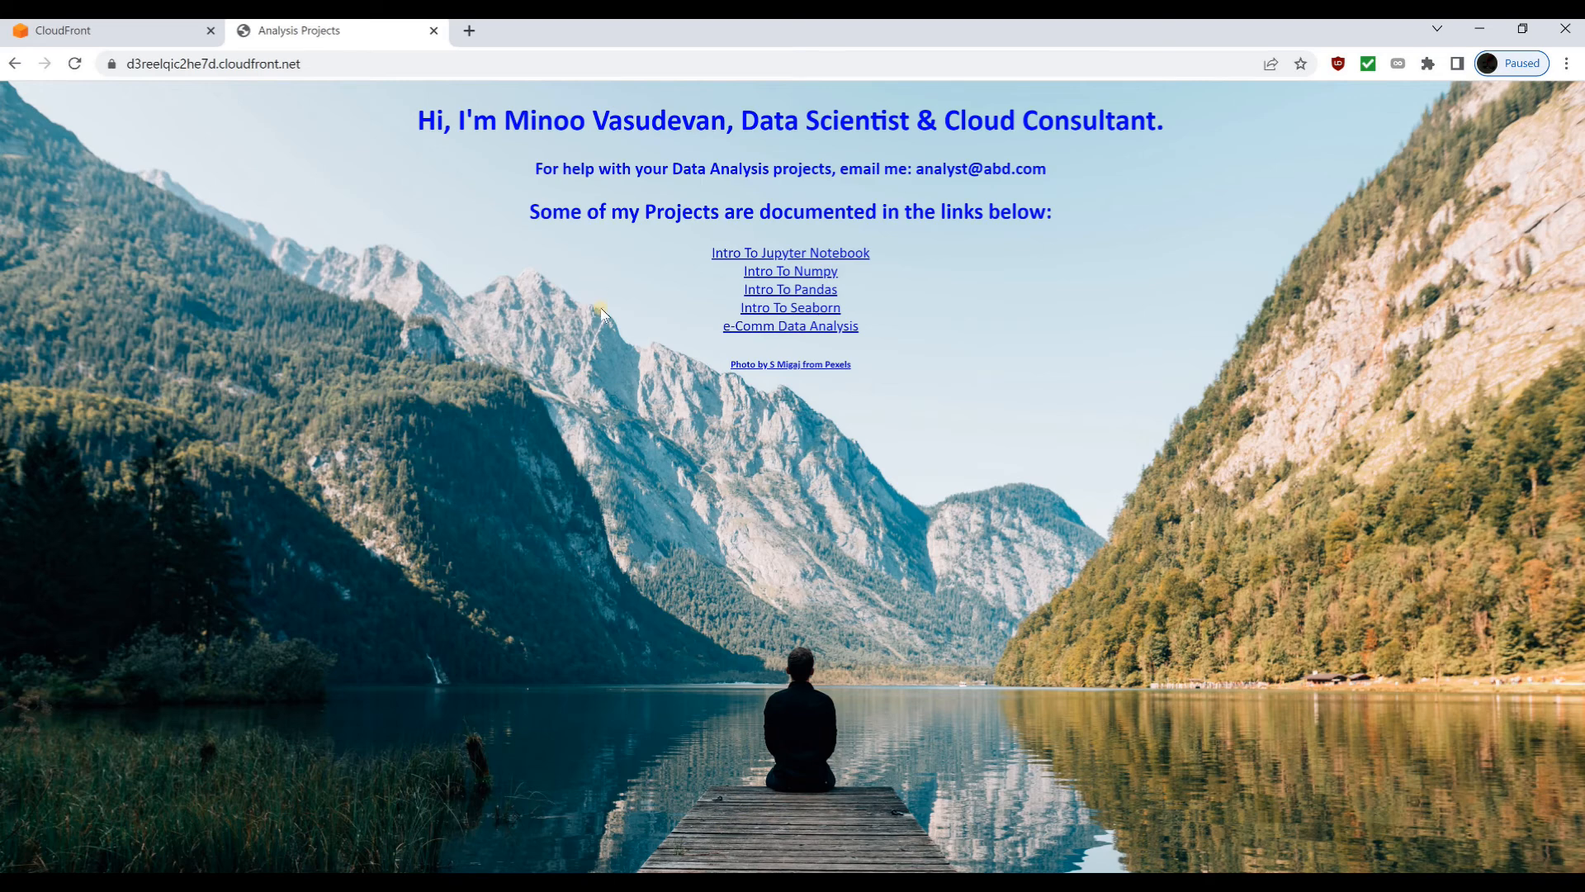
pyautogui.click(748, 327)
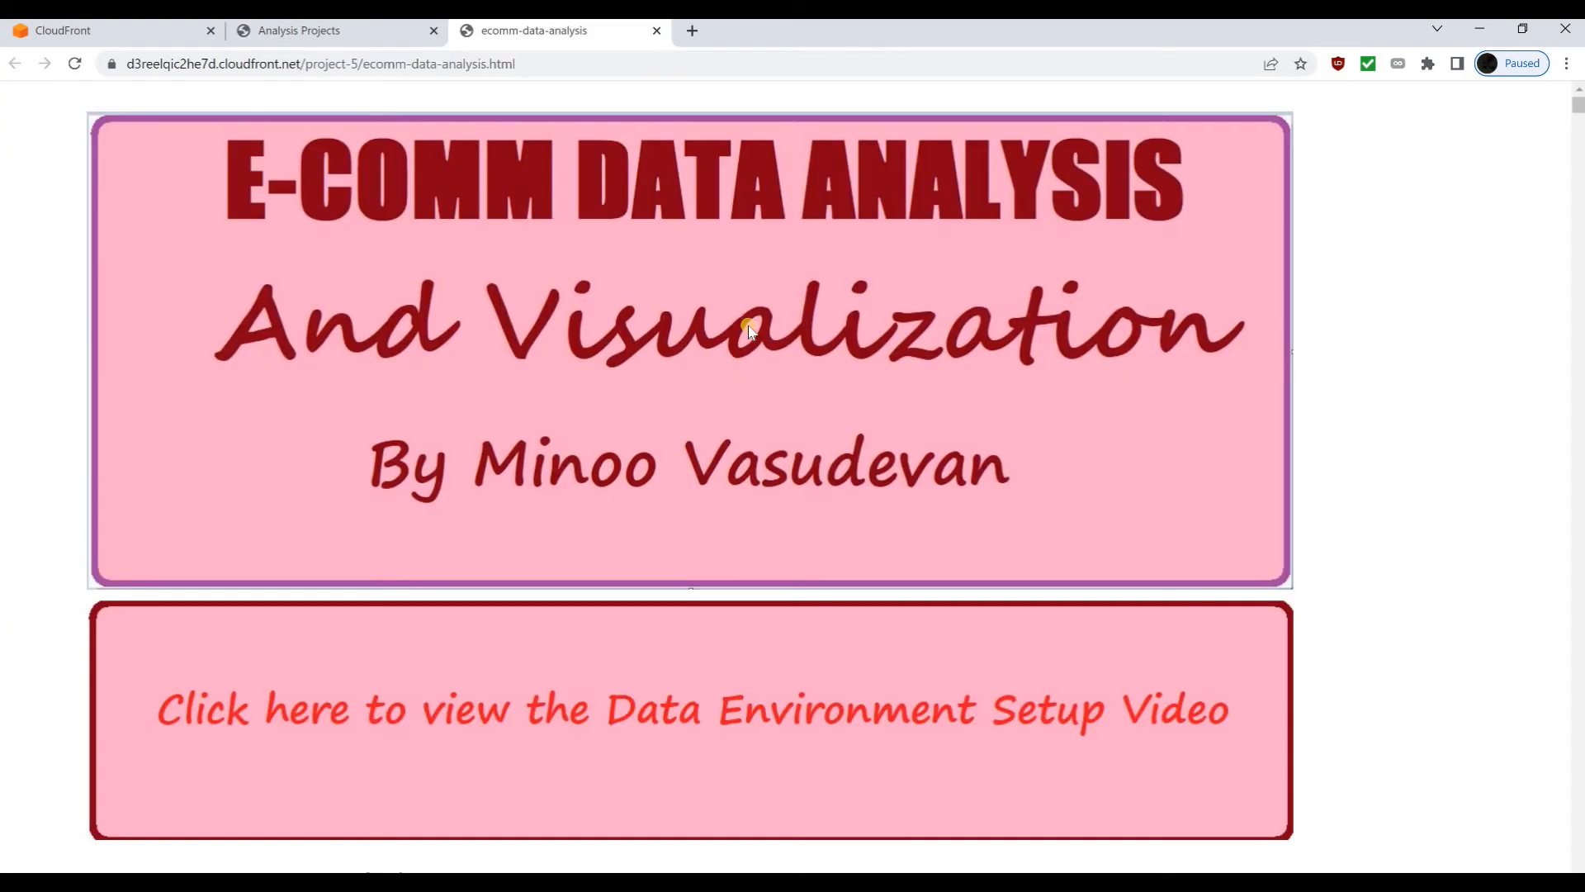
# Step: Review the published e-commerce analysis page from the title images through best sellers, customers, country reports, monthly sales and quarterly sales charts
pyautogui.scroll(-7, 1218, 552)
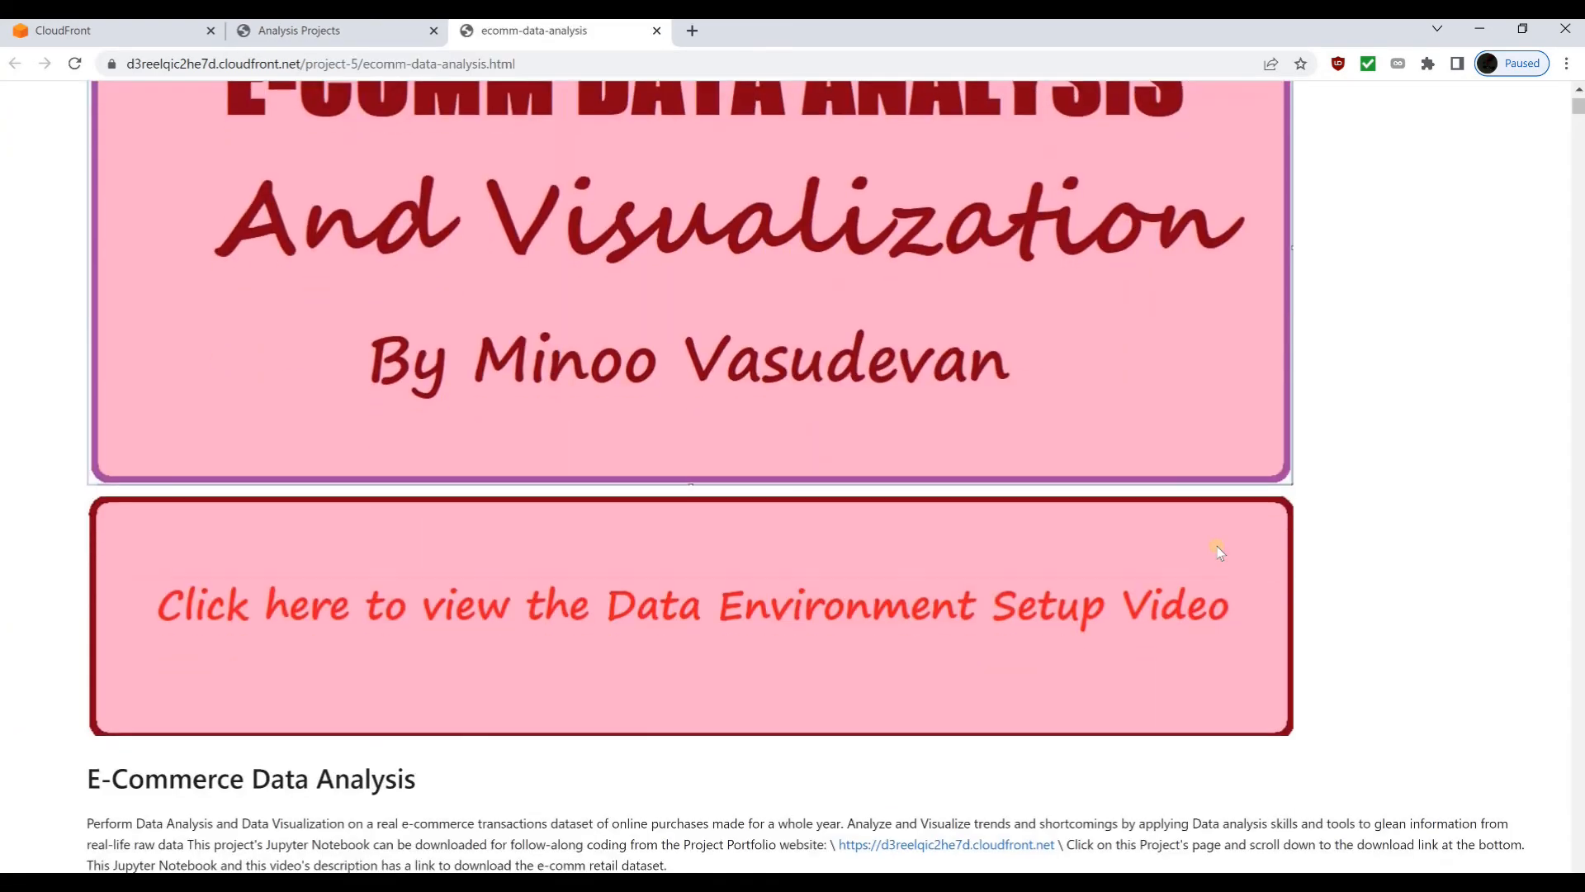
pyautogui.scroll(-20, 1101, 471)
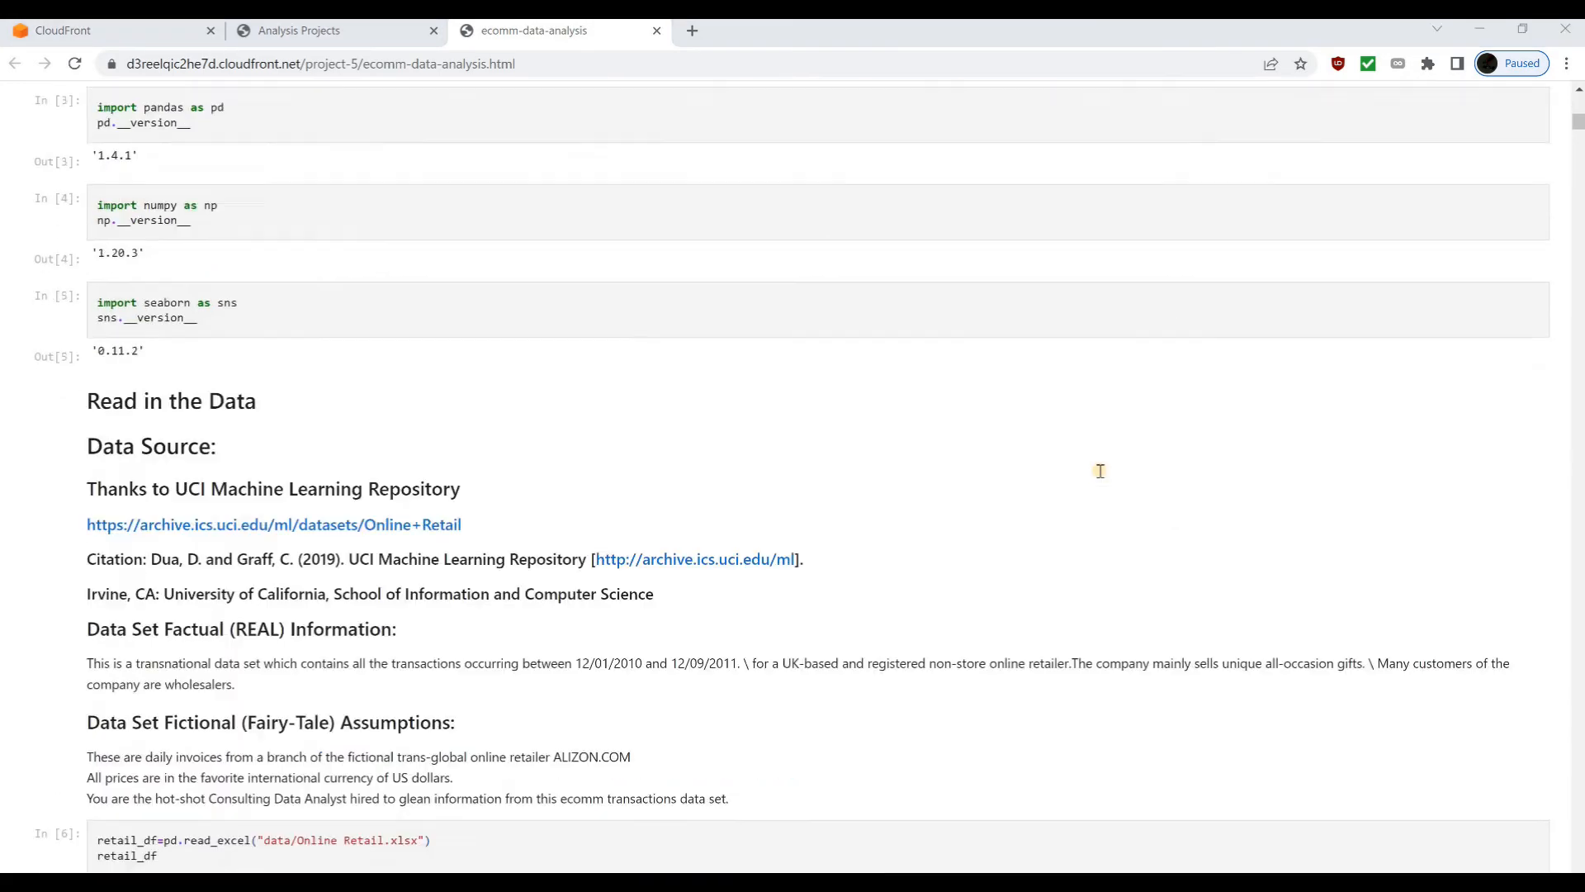
pyautogui.scroll(-20, 1101, 470)
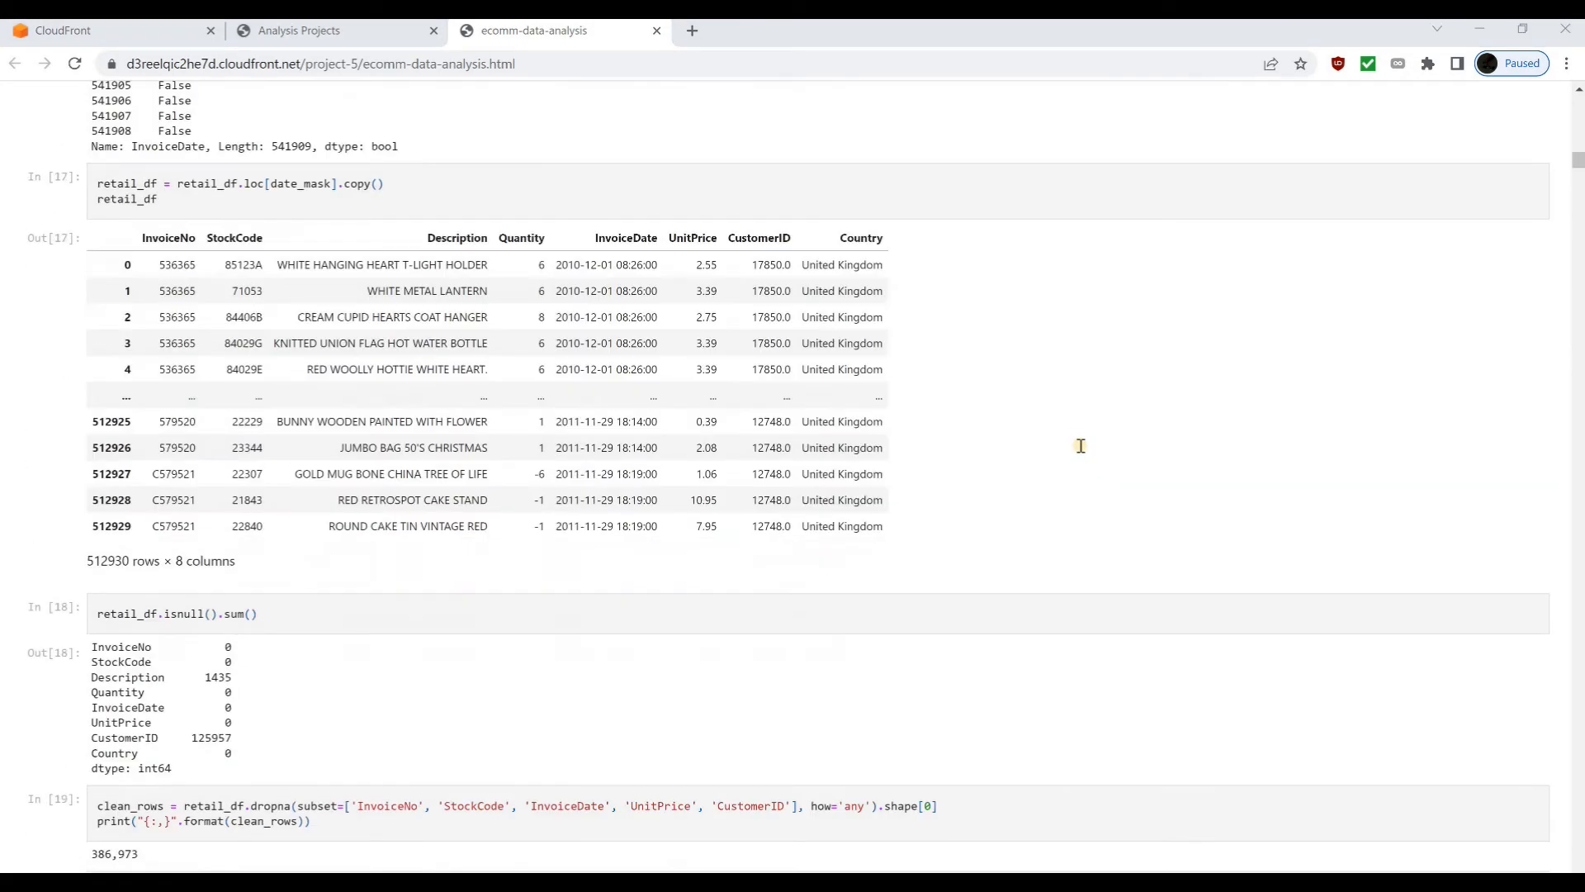
pyautogui.scroll(-3, 714, 437)
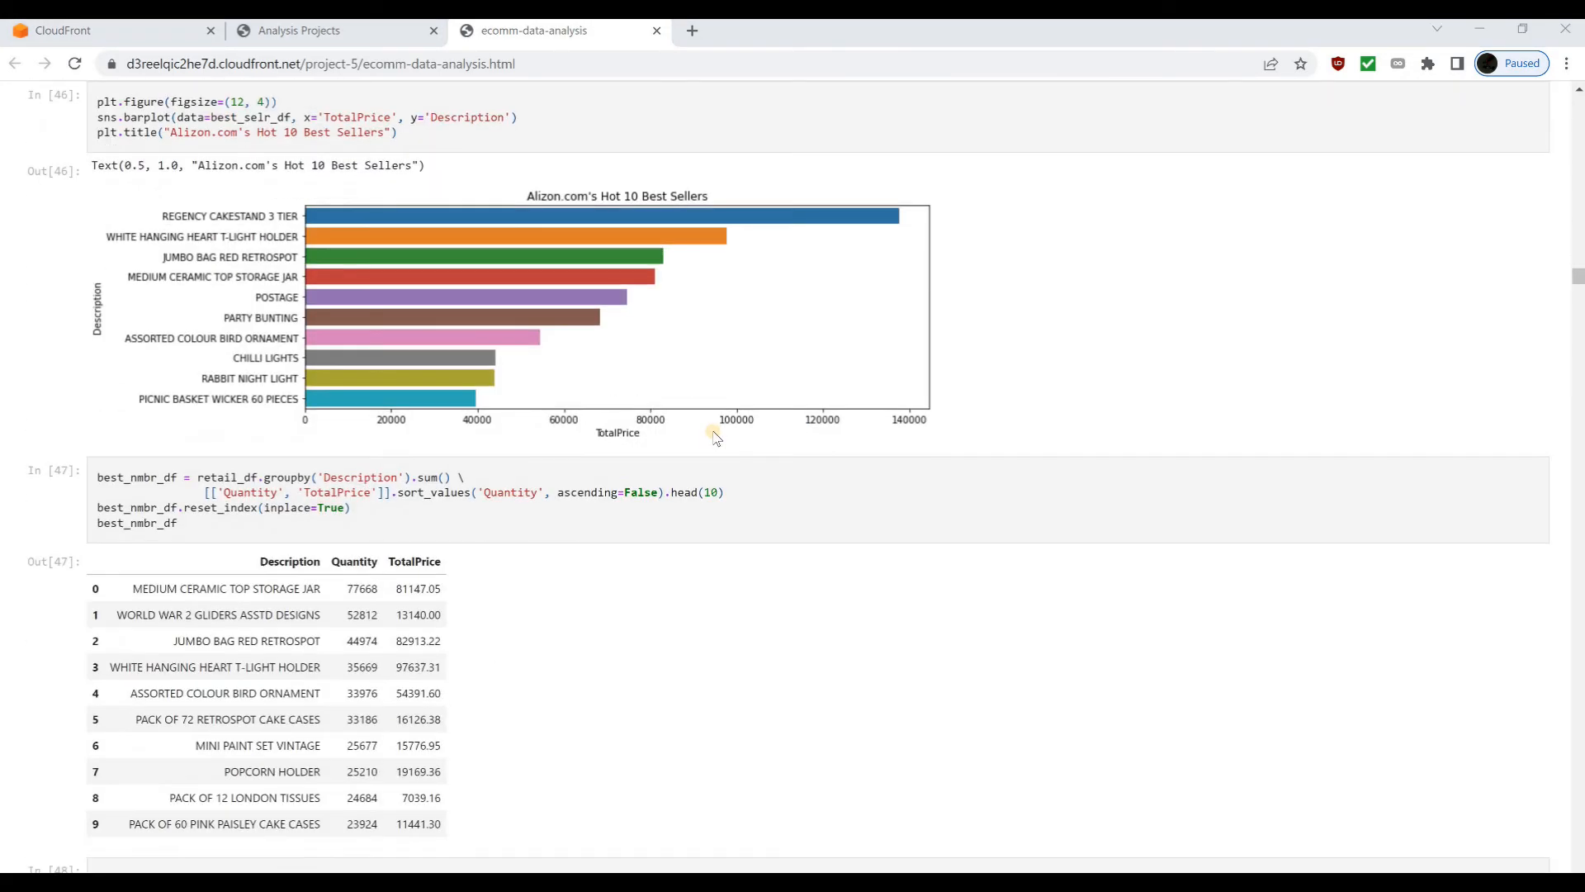
pyautogui.scroll(-6, 710, 434)
pyautogui.scroll(-11, 704, 430)
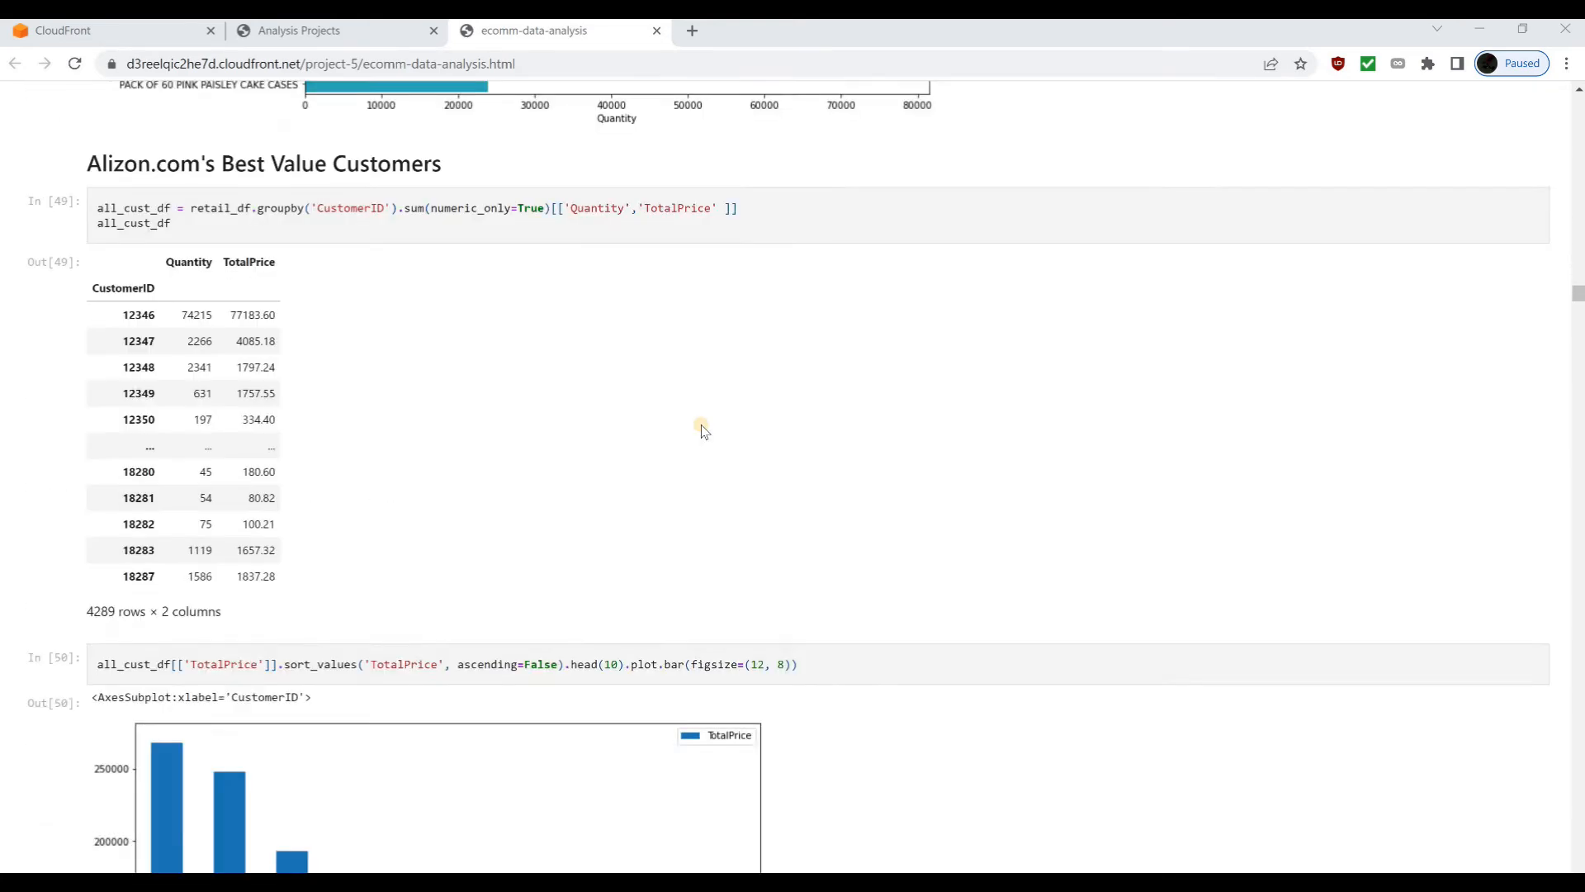
pyautogui.scroll(-18, 700, 427)
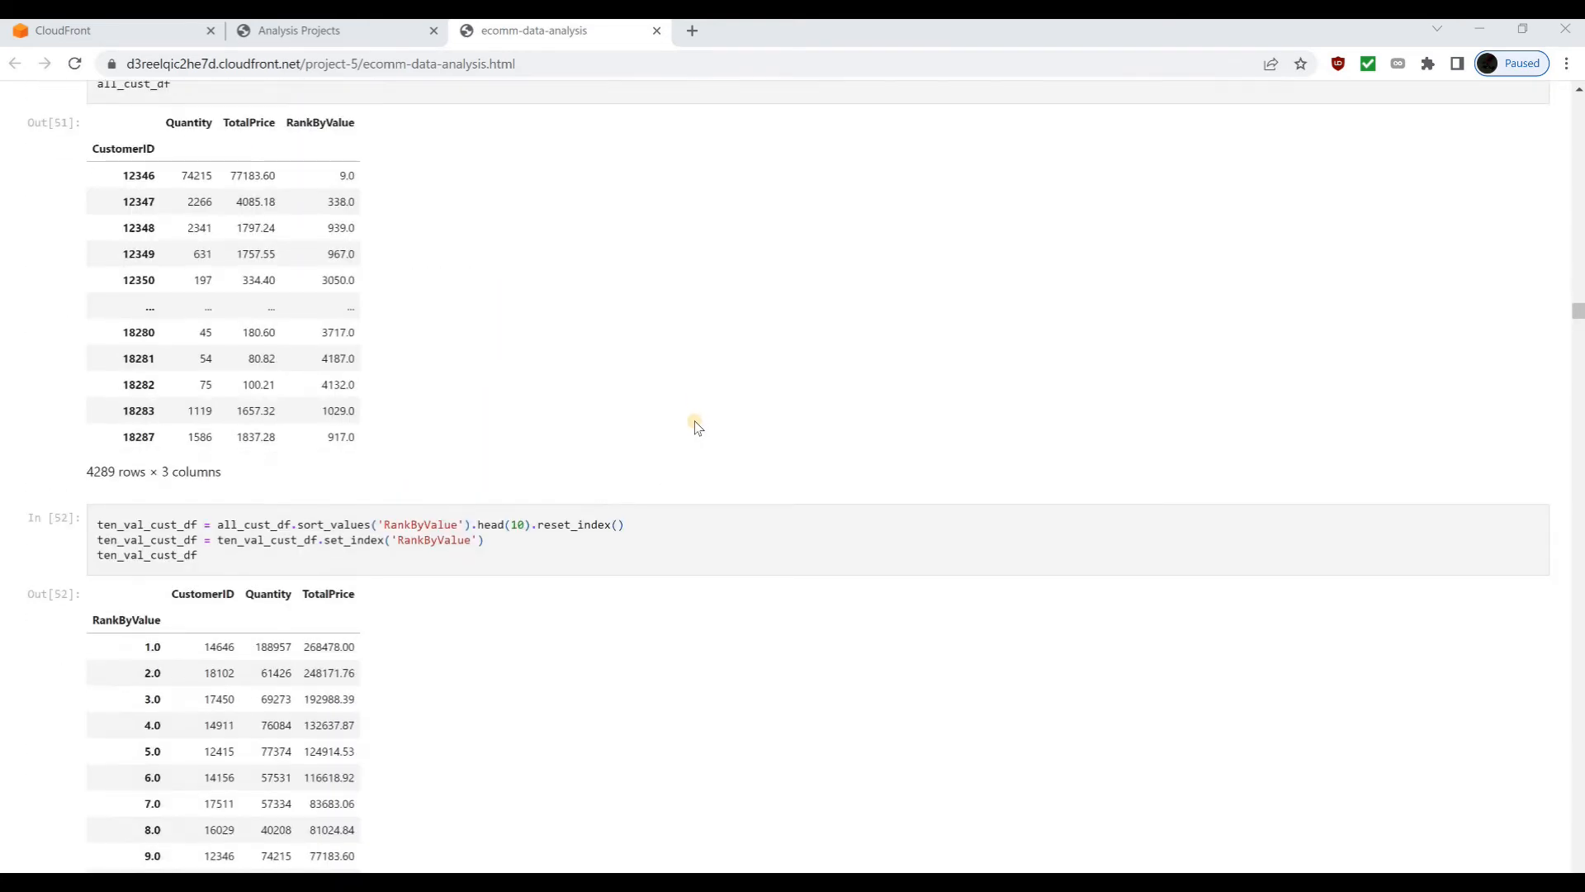
pyautogui.scroll(-1, 691, 420)
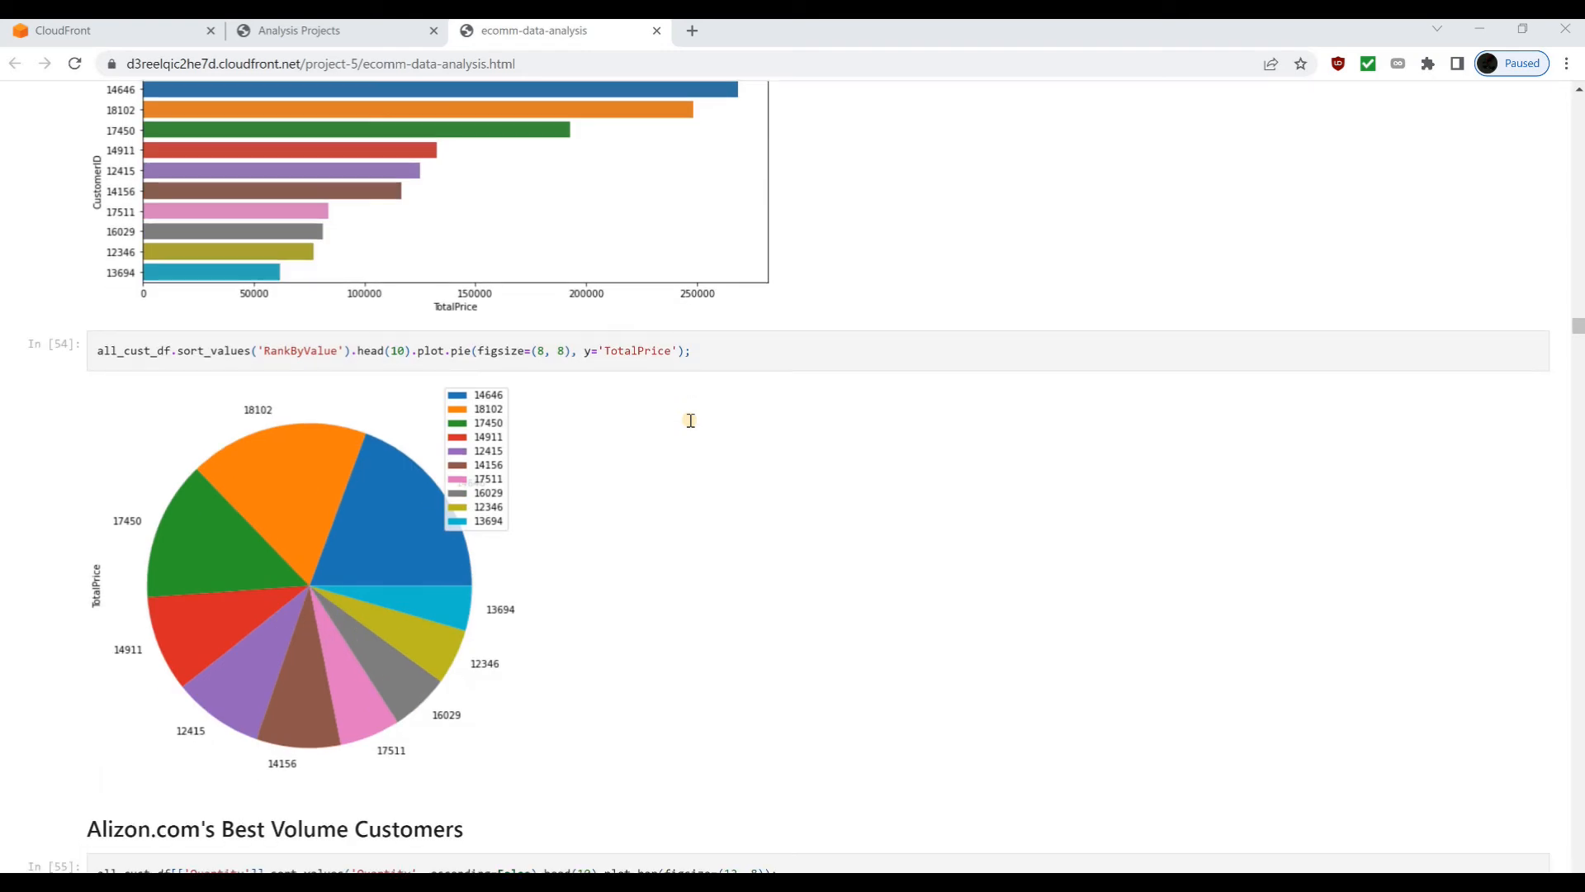
pyautogui.scroll(-13, 691, 420)
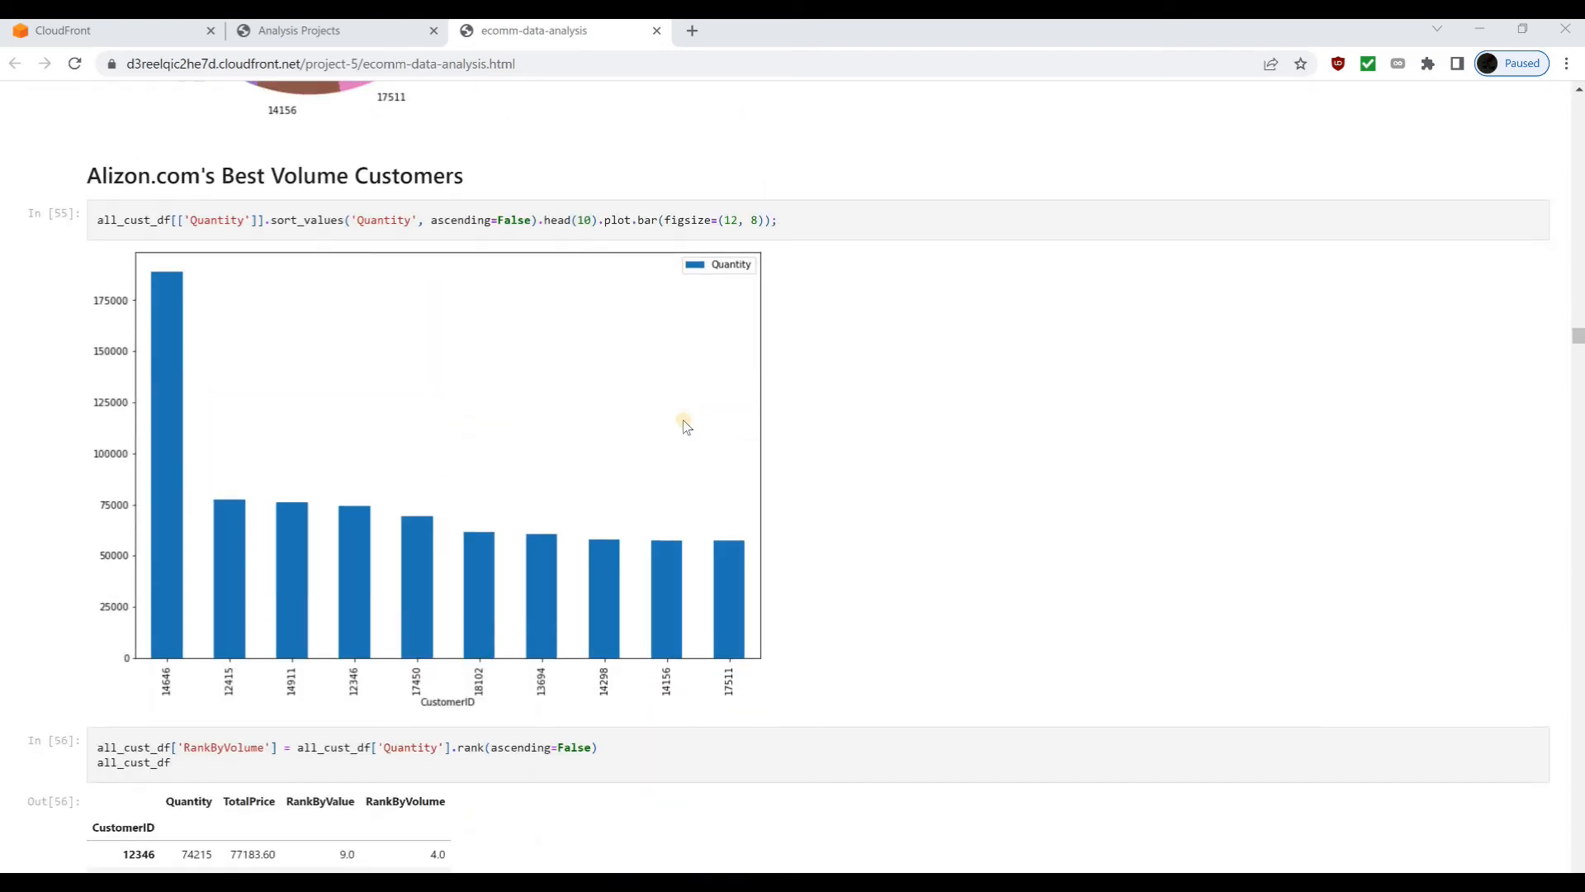
pyautogui.scroll(-10, 680, 423)
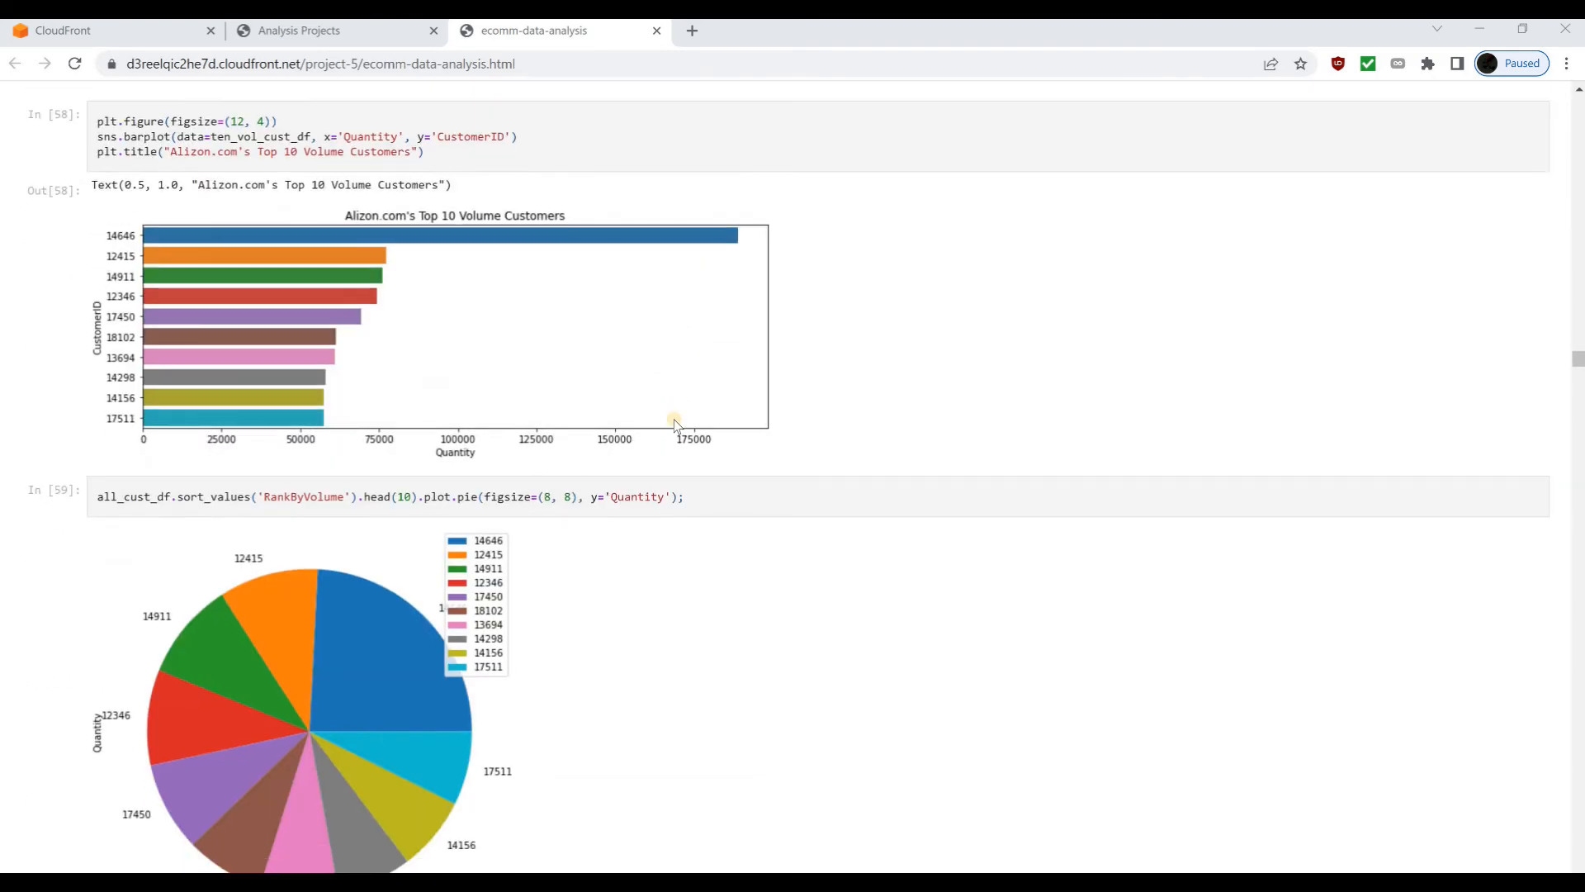
pyautogui.scroll(-20, 675, 424)
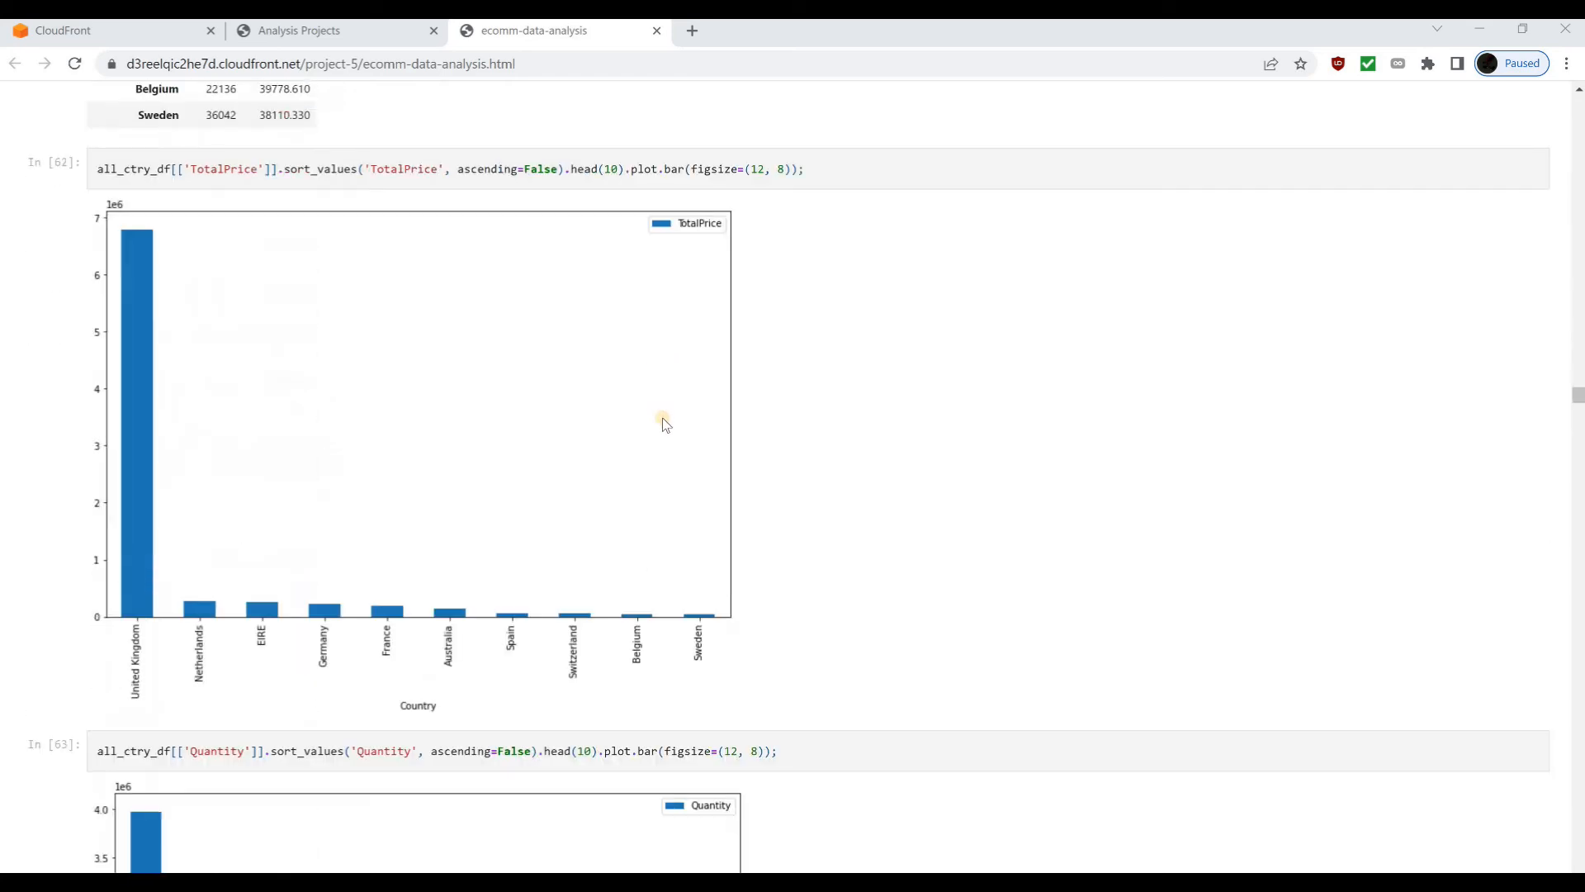
pyautogui.scroll(-20, 665, 423)
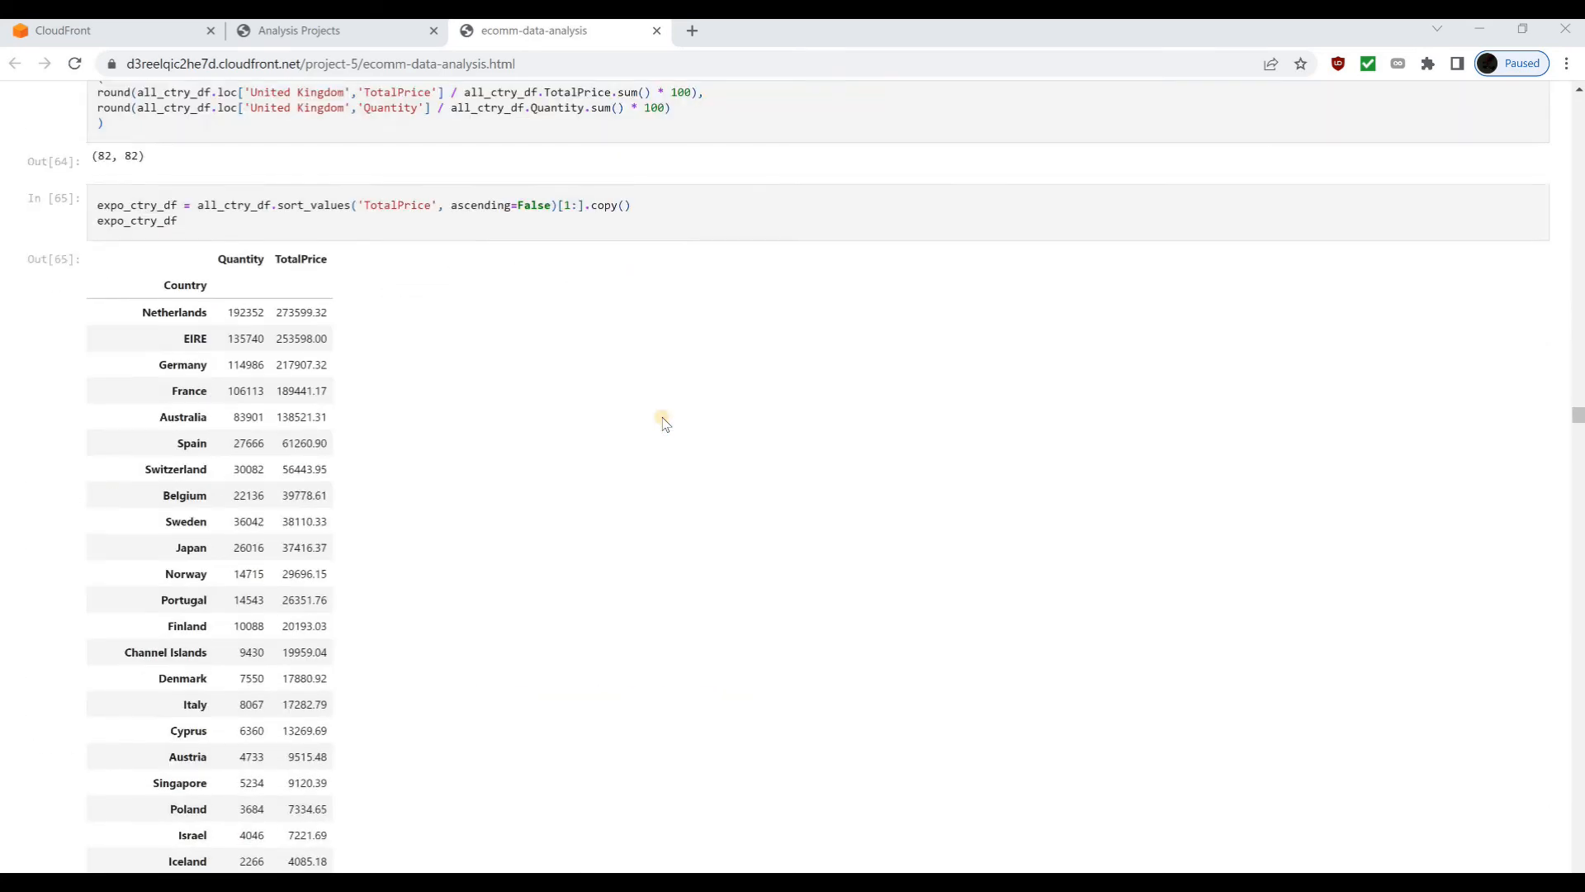
pyautogui.scroll(-20, 665, 423)
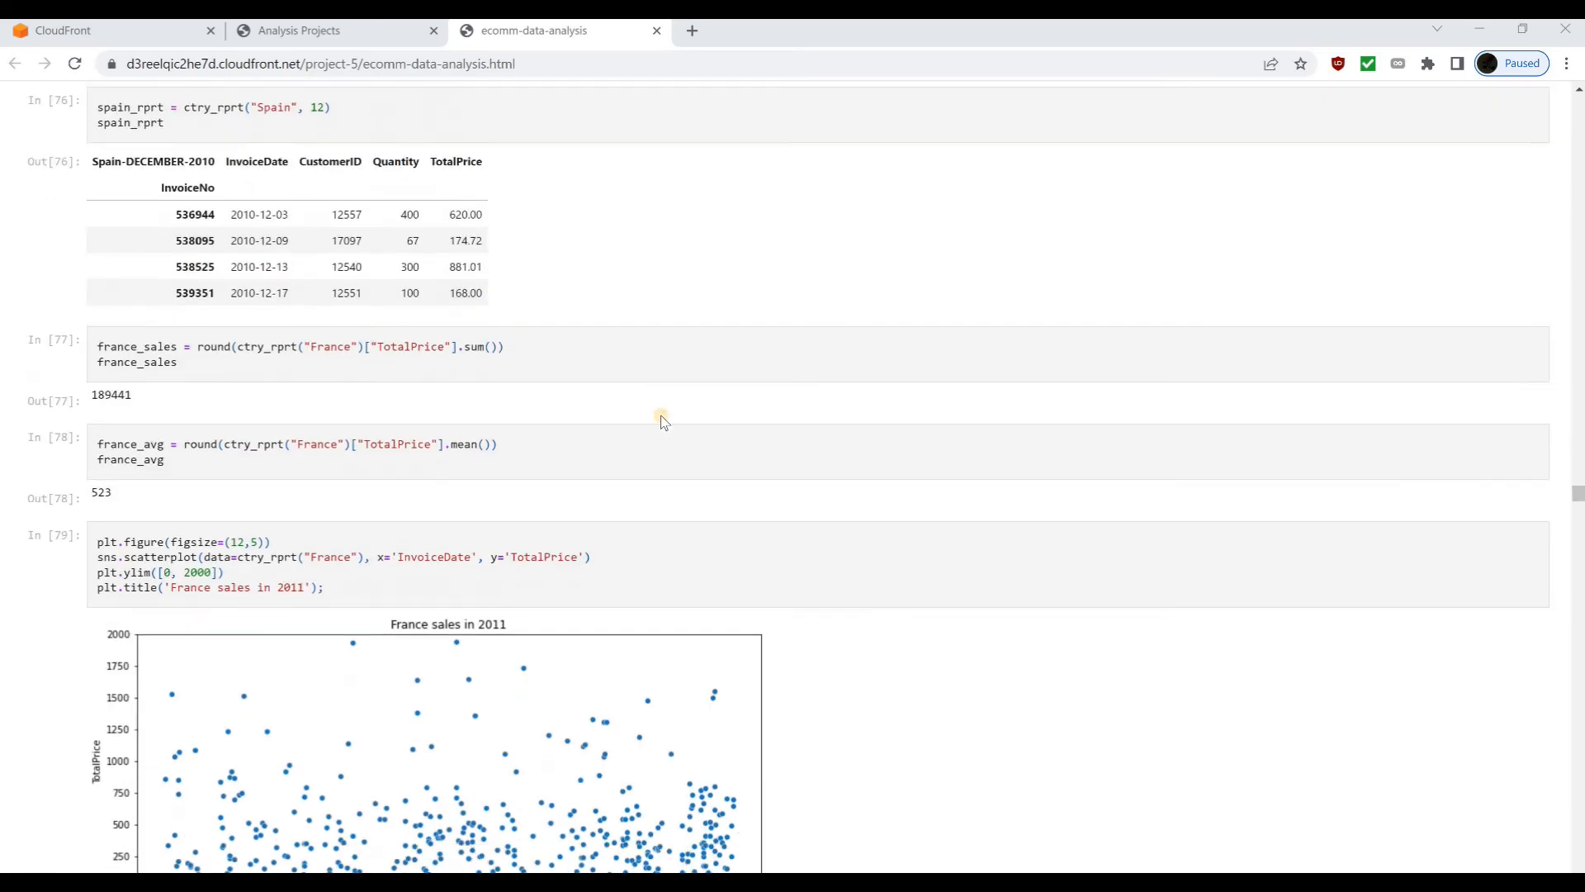
pyautogui.scroll(-20, 665, 423)
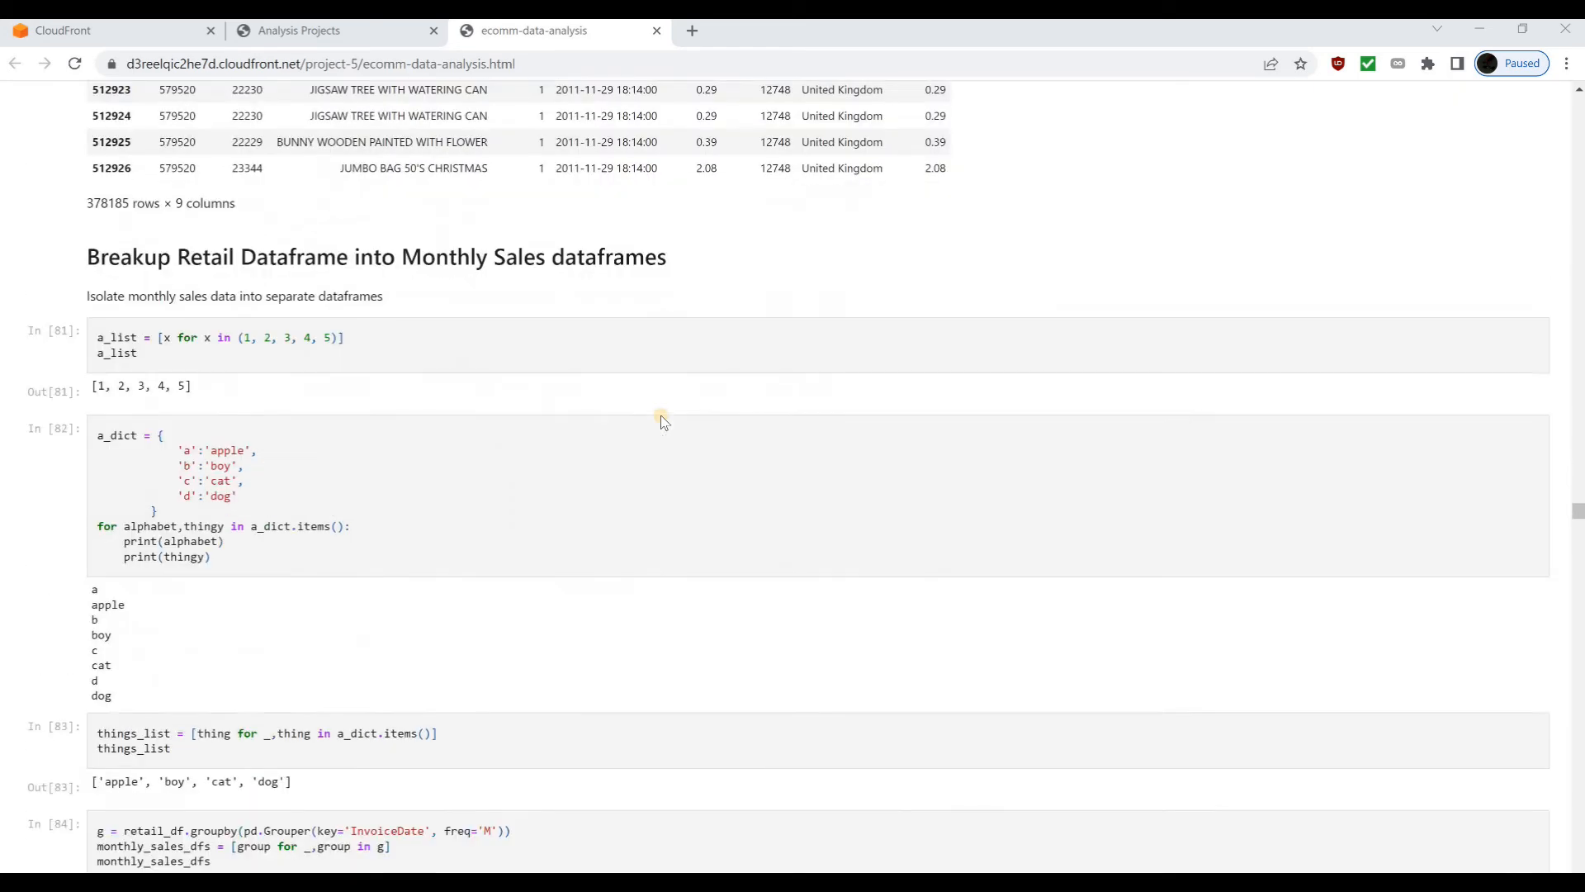
pyautogui.scroll(-20, 660, 423)
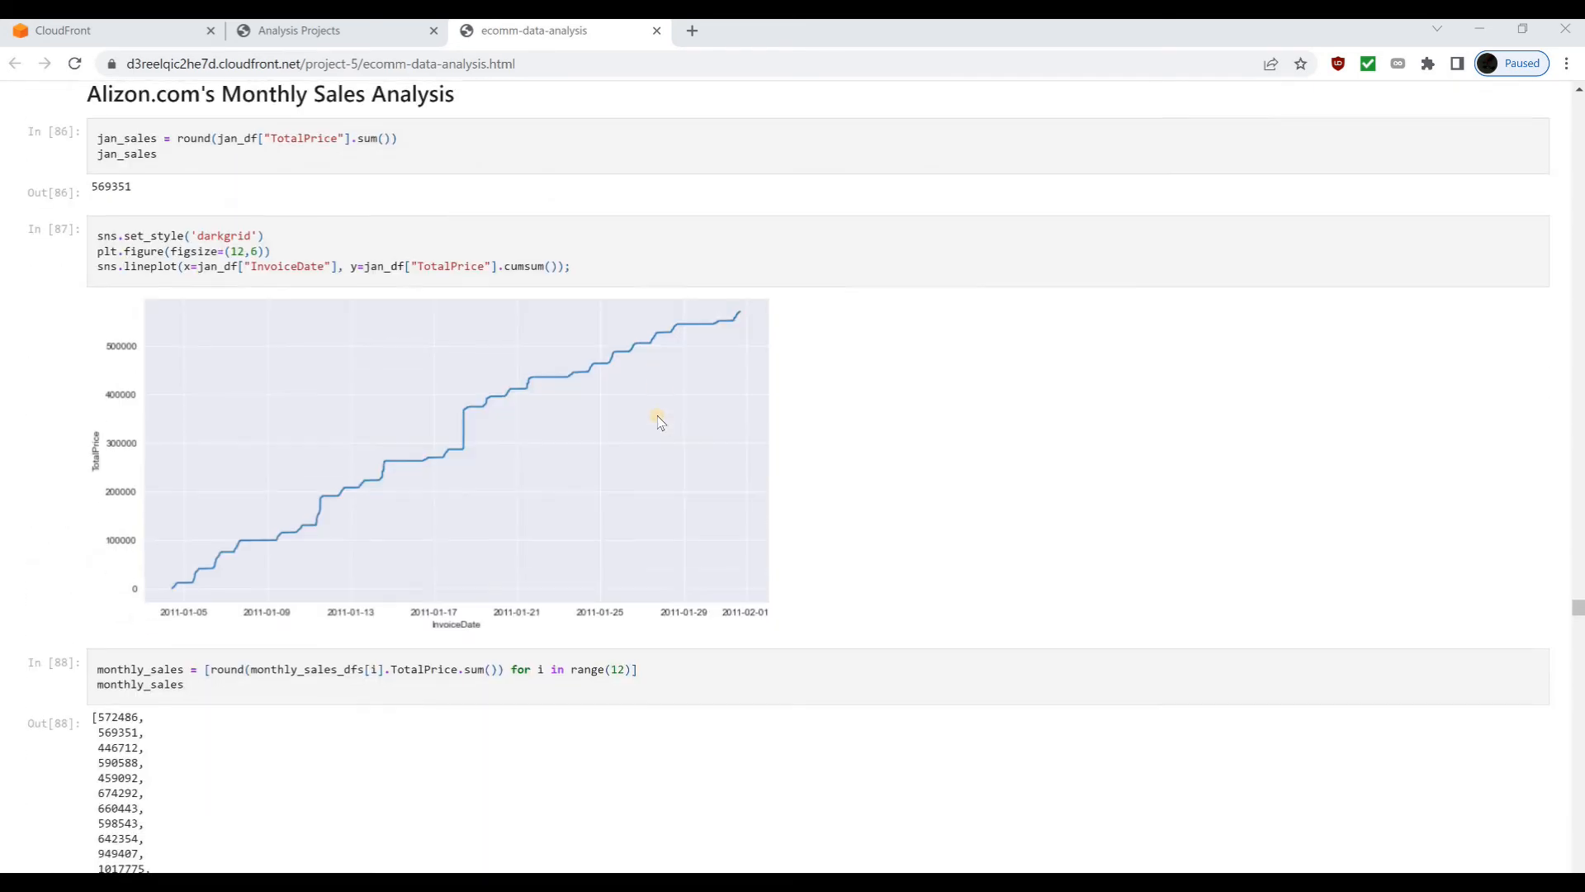
pyautogui.scroll(-20, 660, 422)
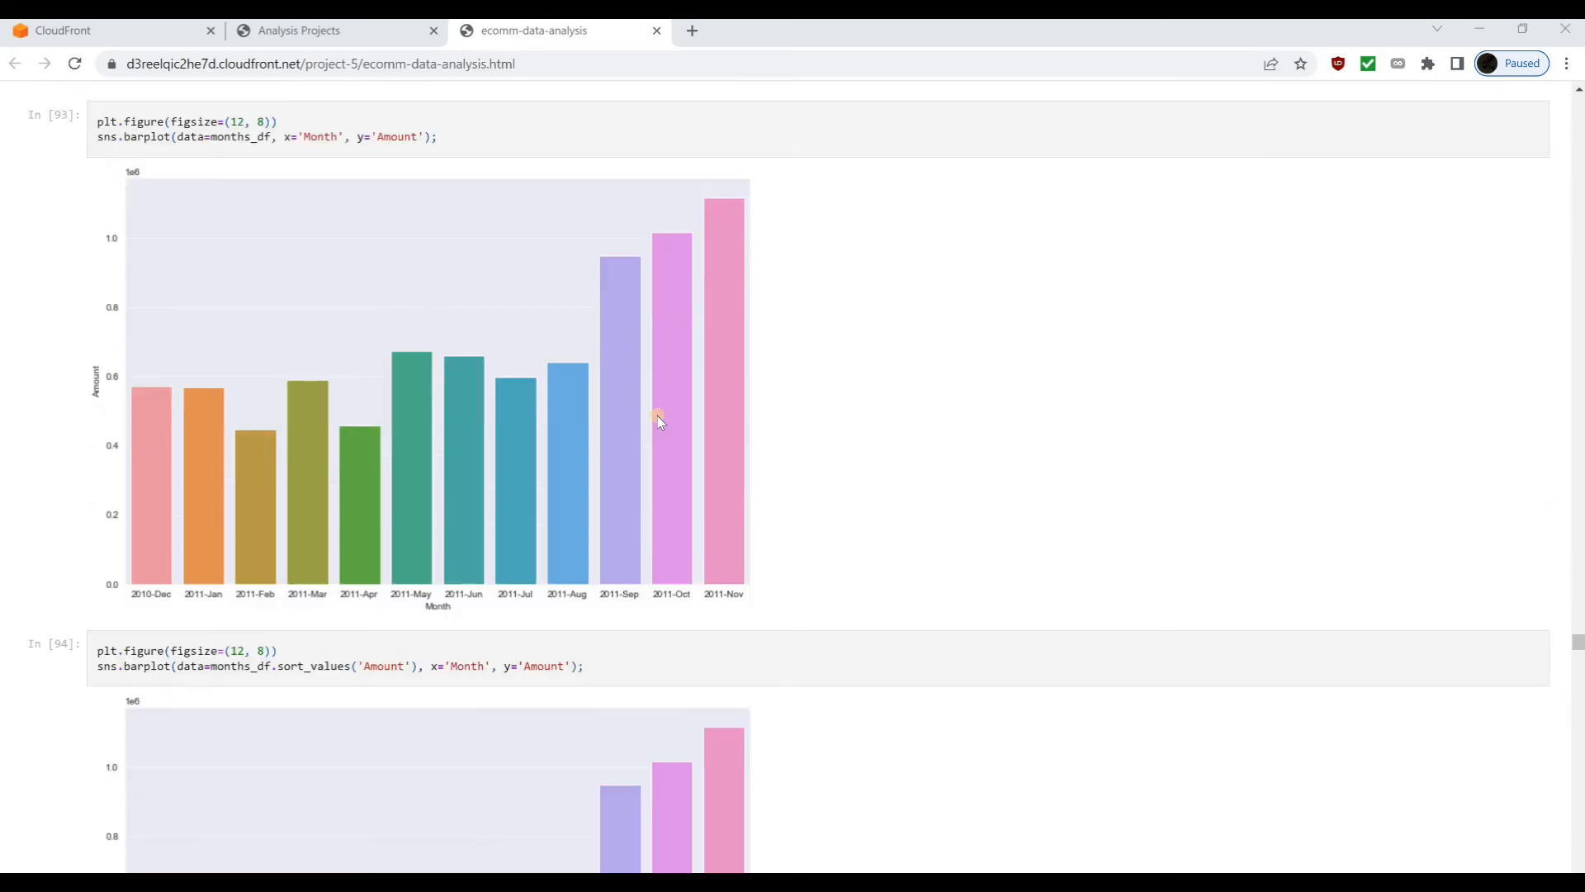
pyautogui.scroll(-20, 660, 422)
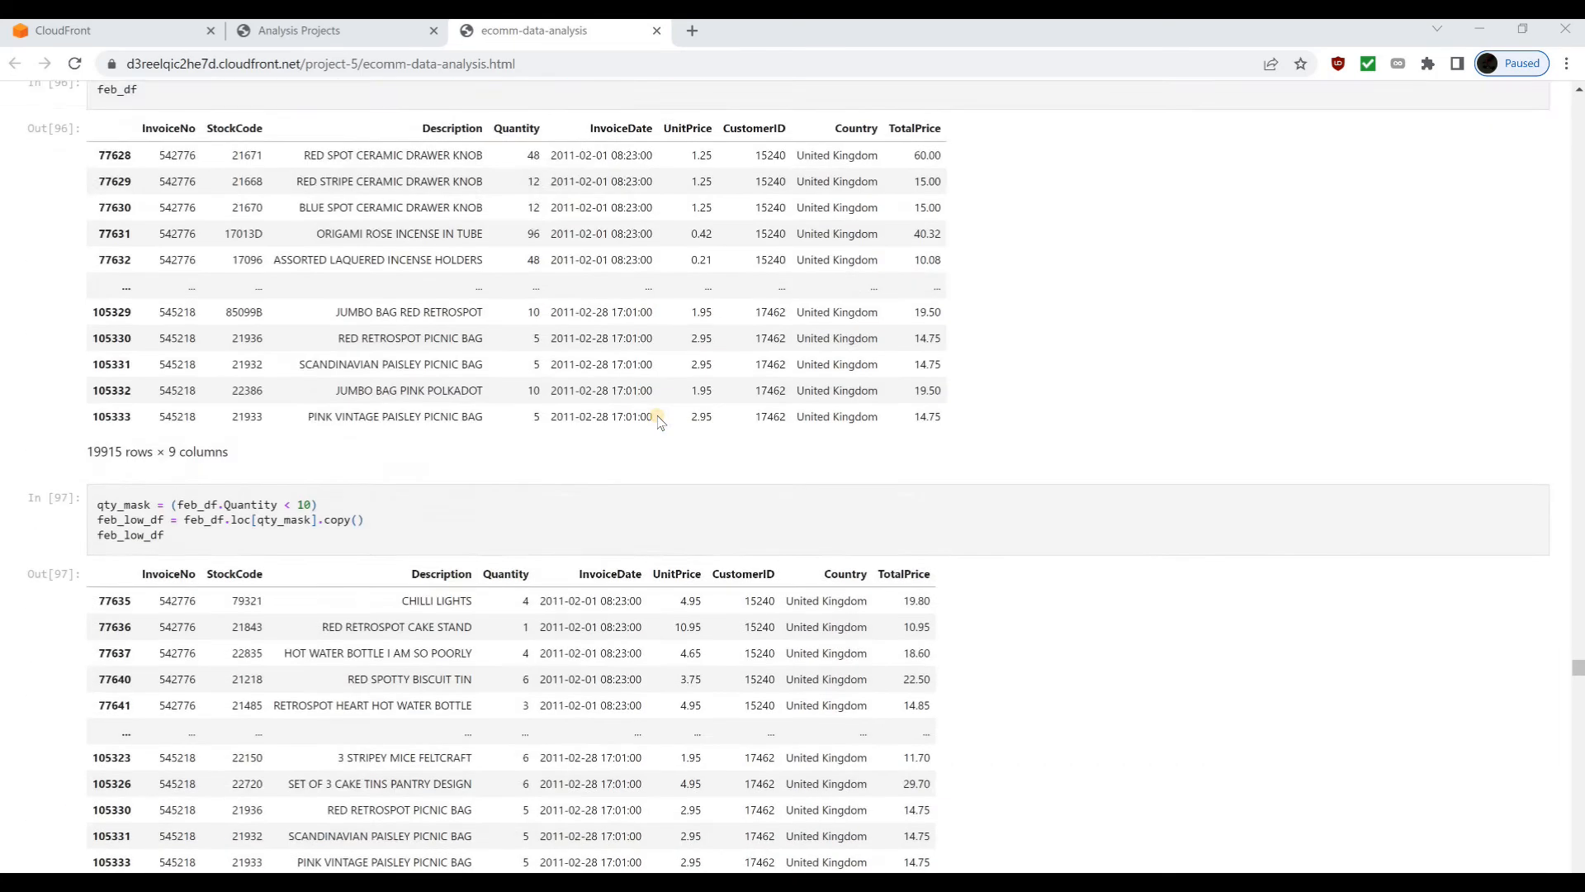
pyautogui.scroll(-20, 659, 421)
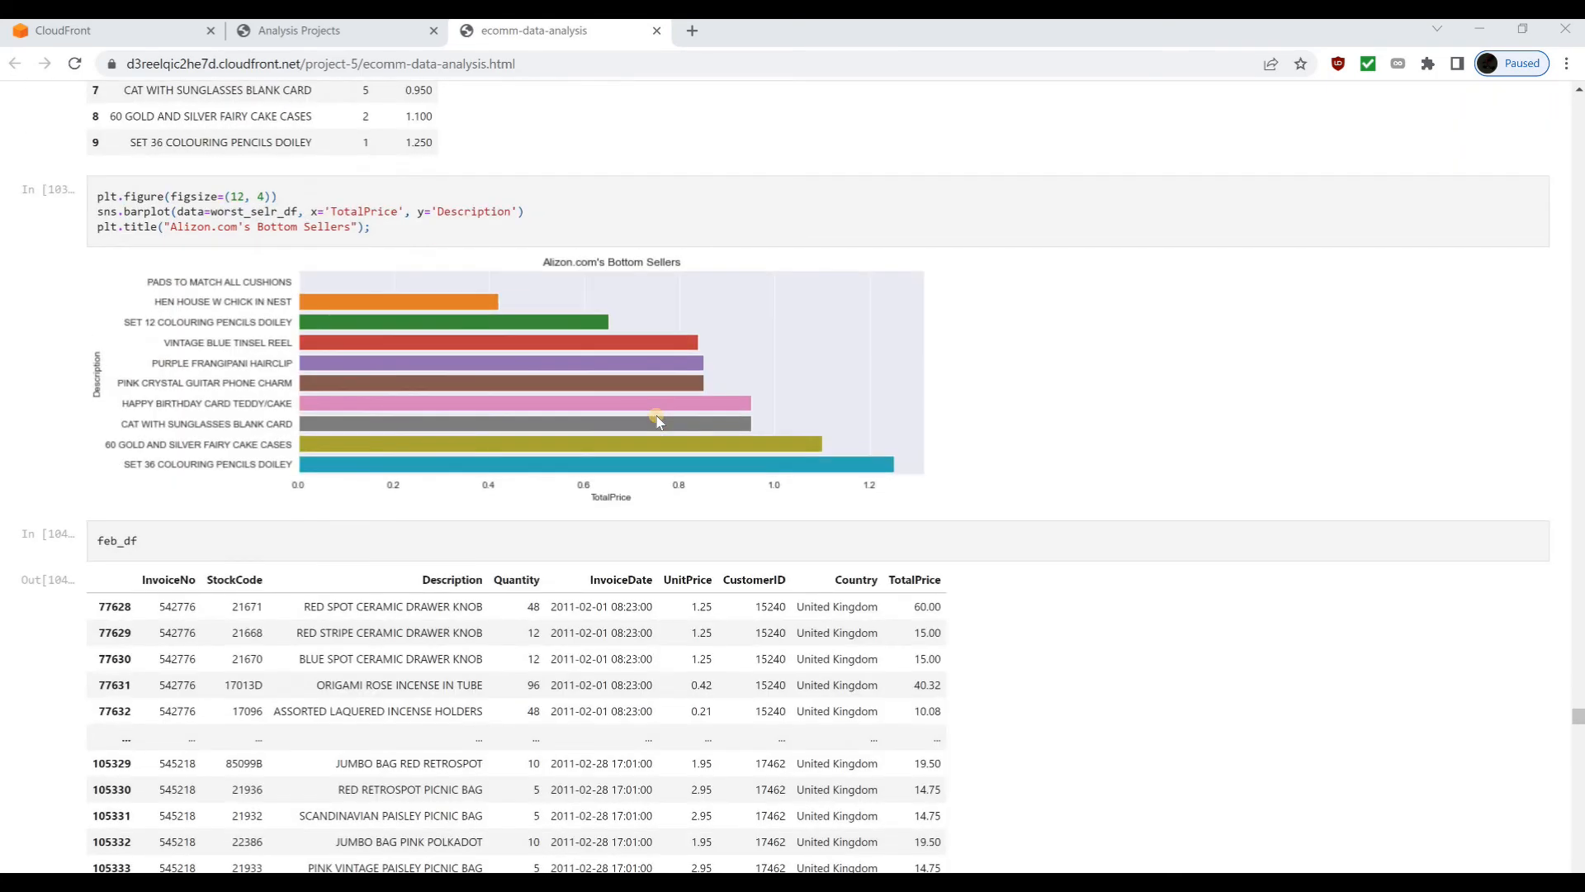
pyautogui.scroll(-20, 660, 422)
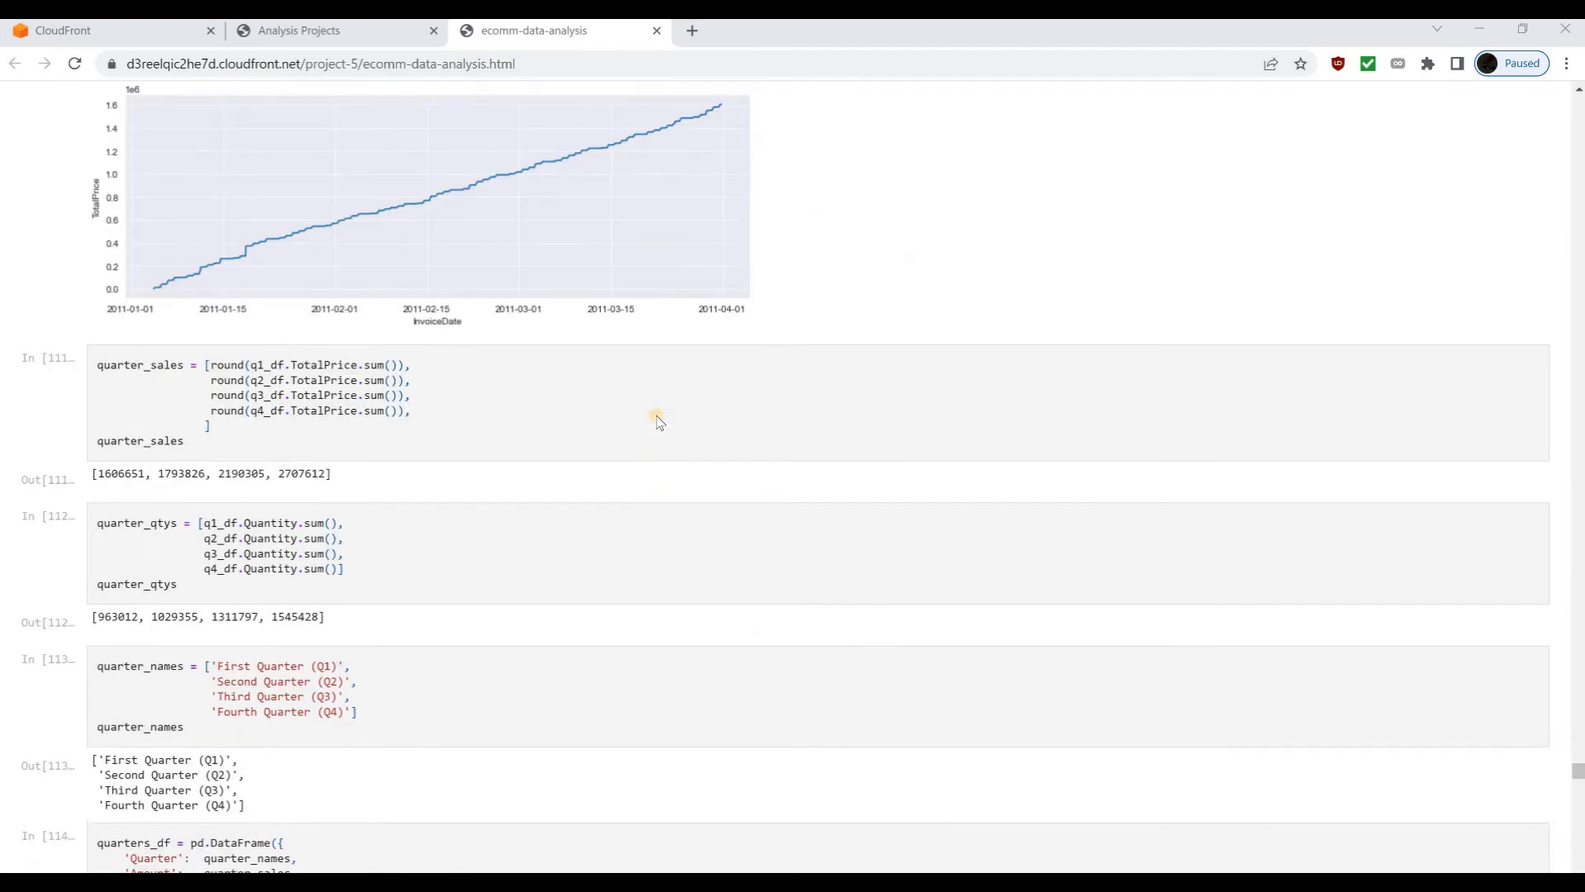
pyautogui.scroll(-13, 660, 422)
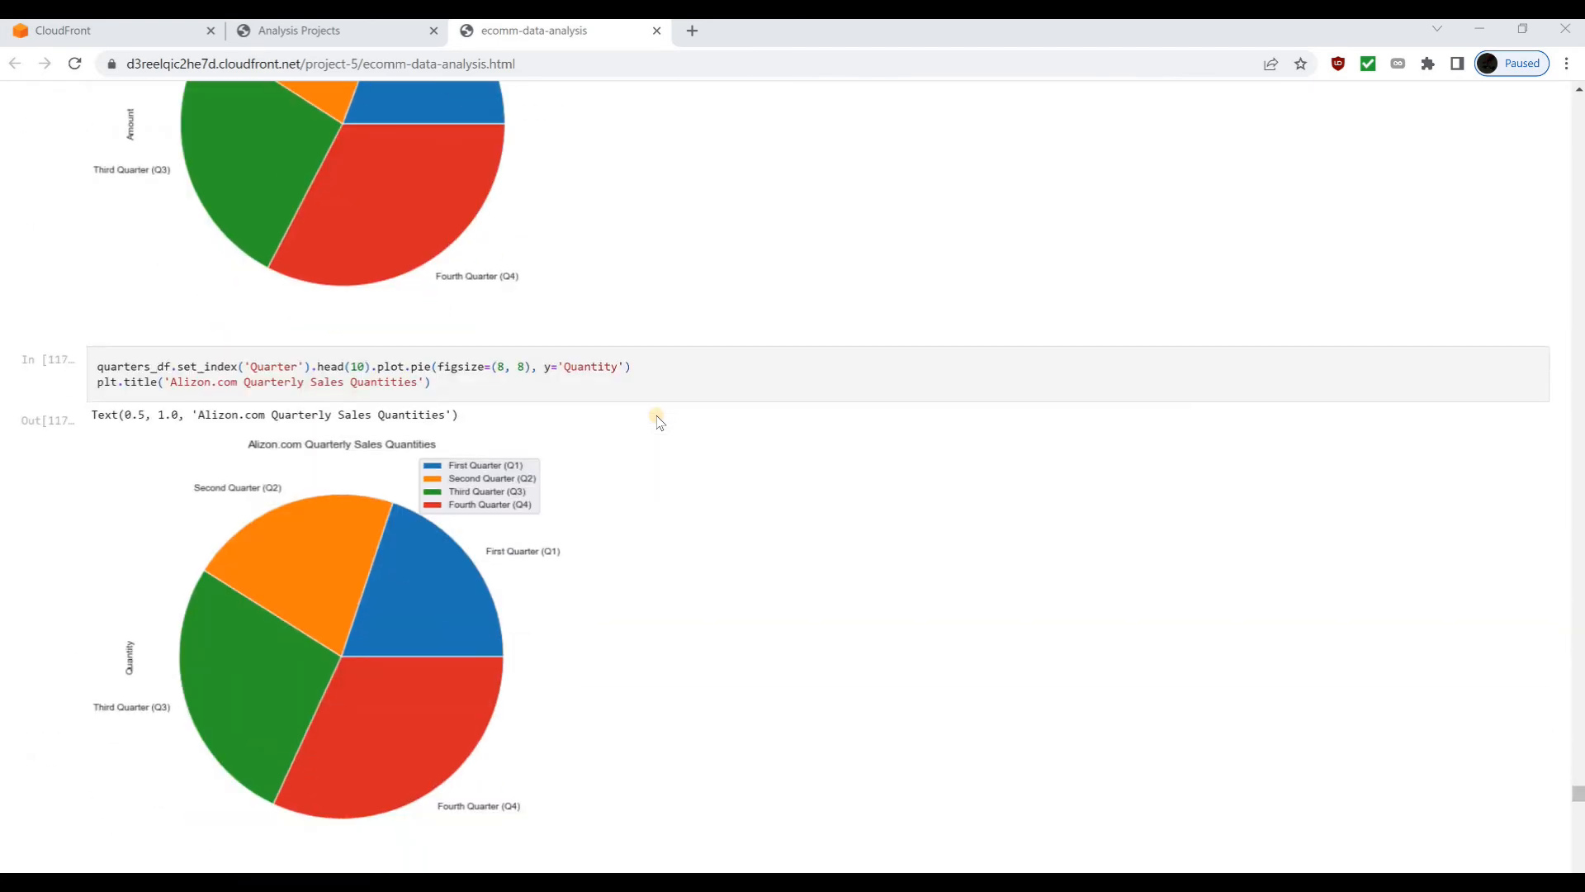
# Step: Save the linked project notebook from the end of the analysis page as ecomm-data-analysis.ipynb in Downloads and show it in its folder
pyautogui.scroll(-20, 659, 421)
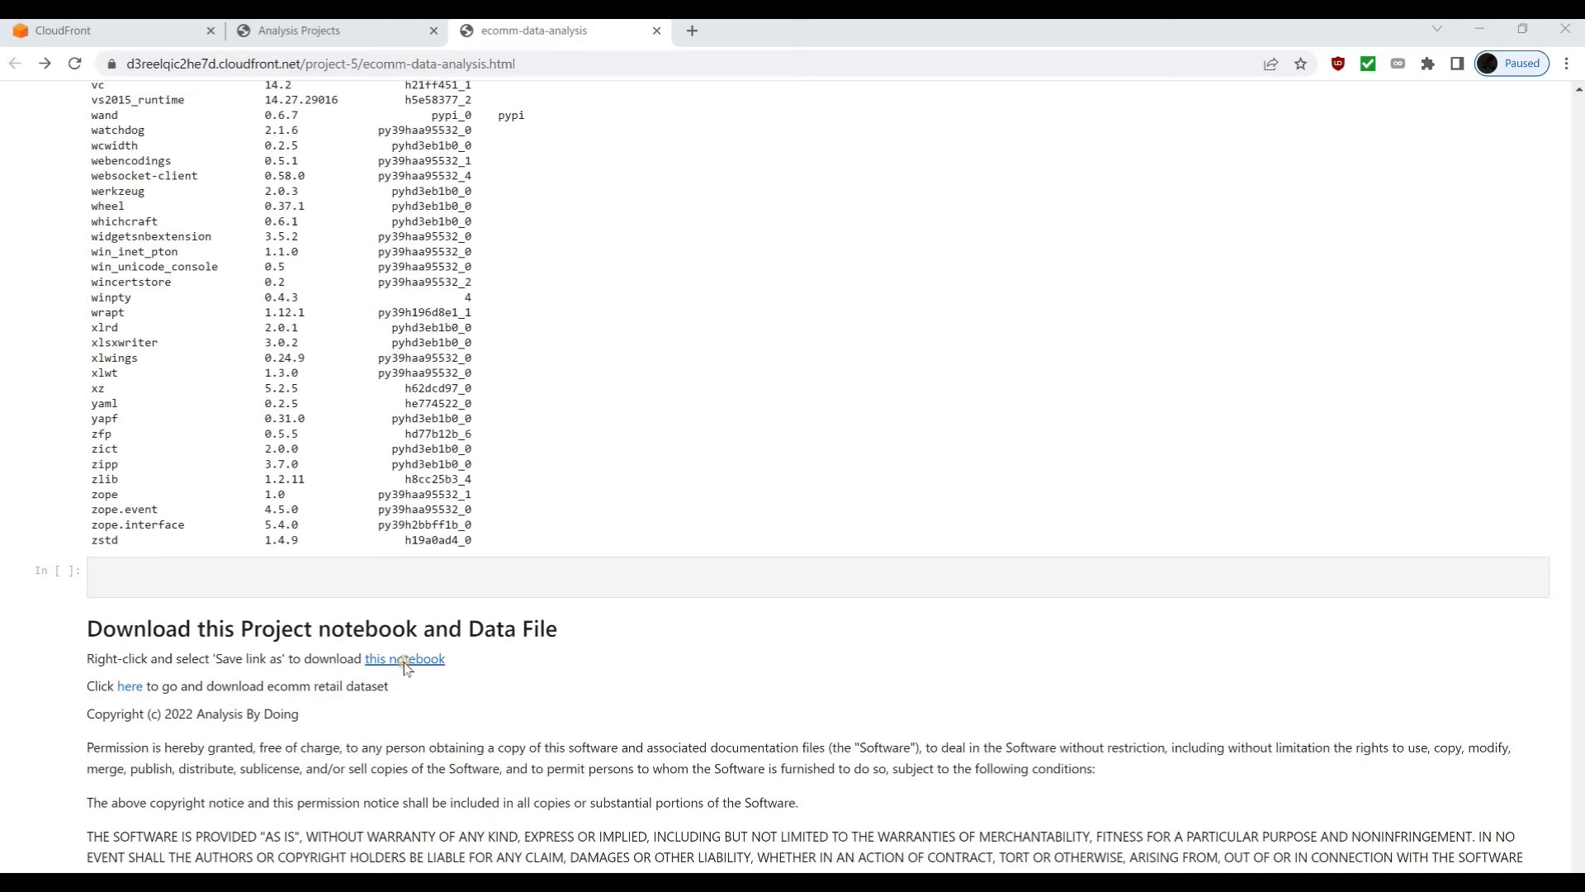
pyautogui.rightClick(407, 665)
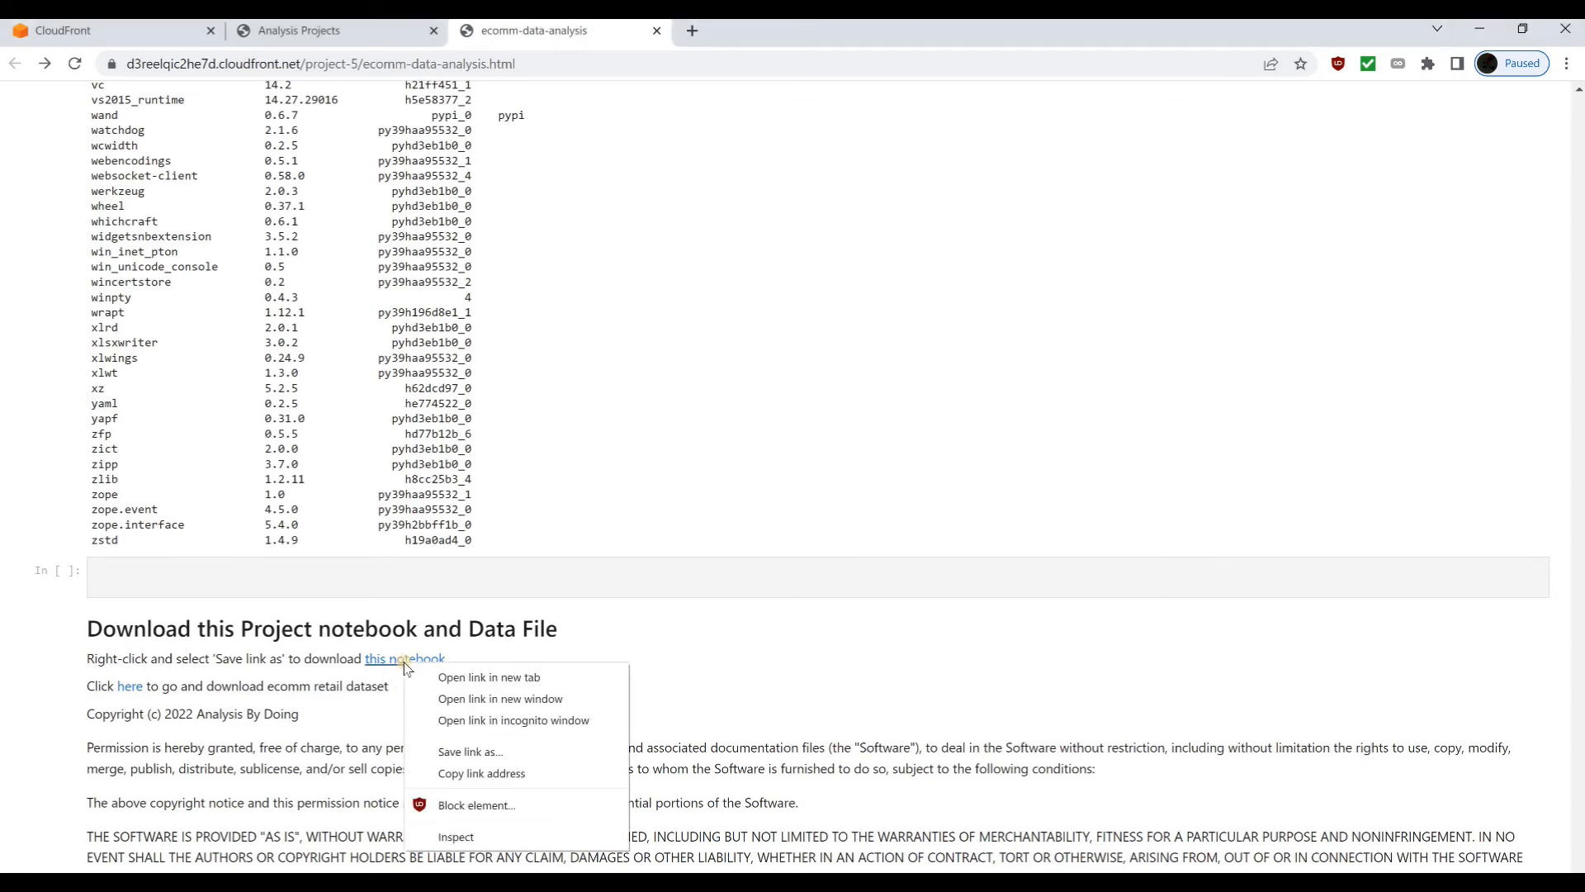
pyautogui.click(442, 753)
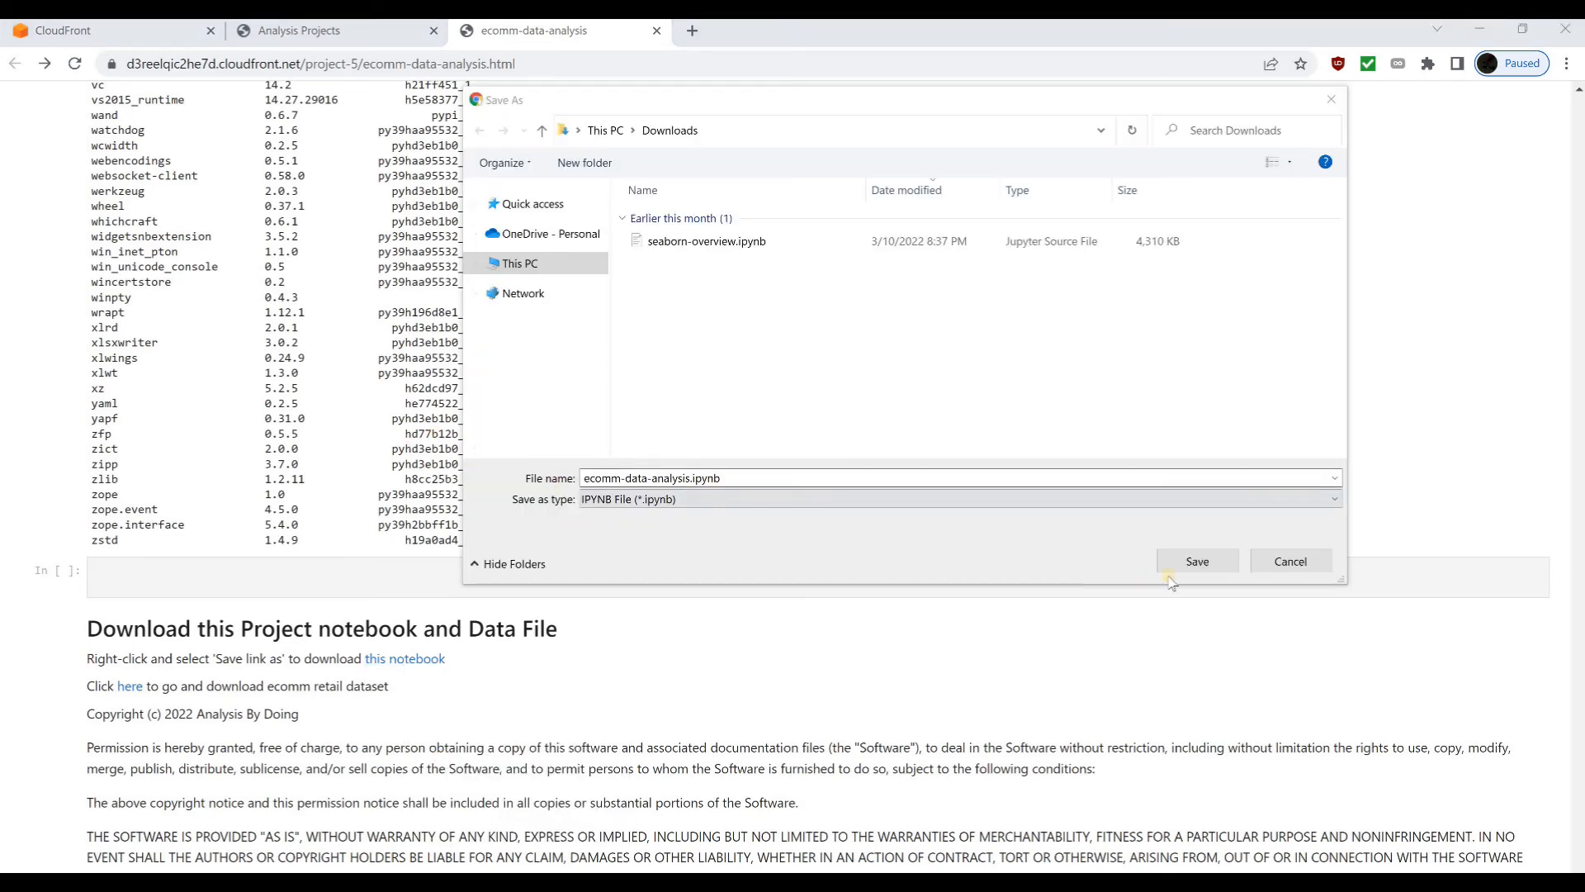
pyautogui.click(1194, 562)
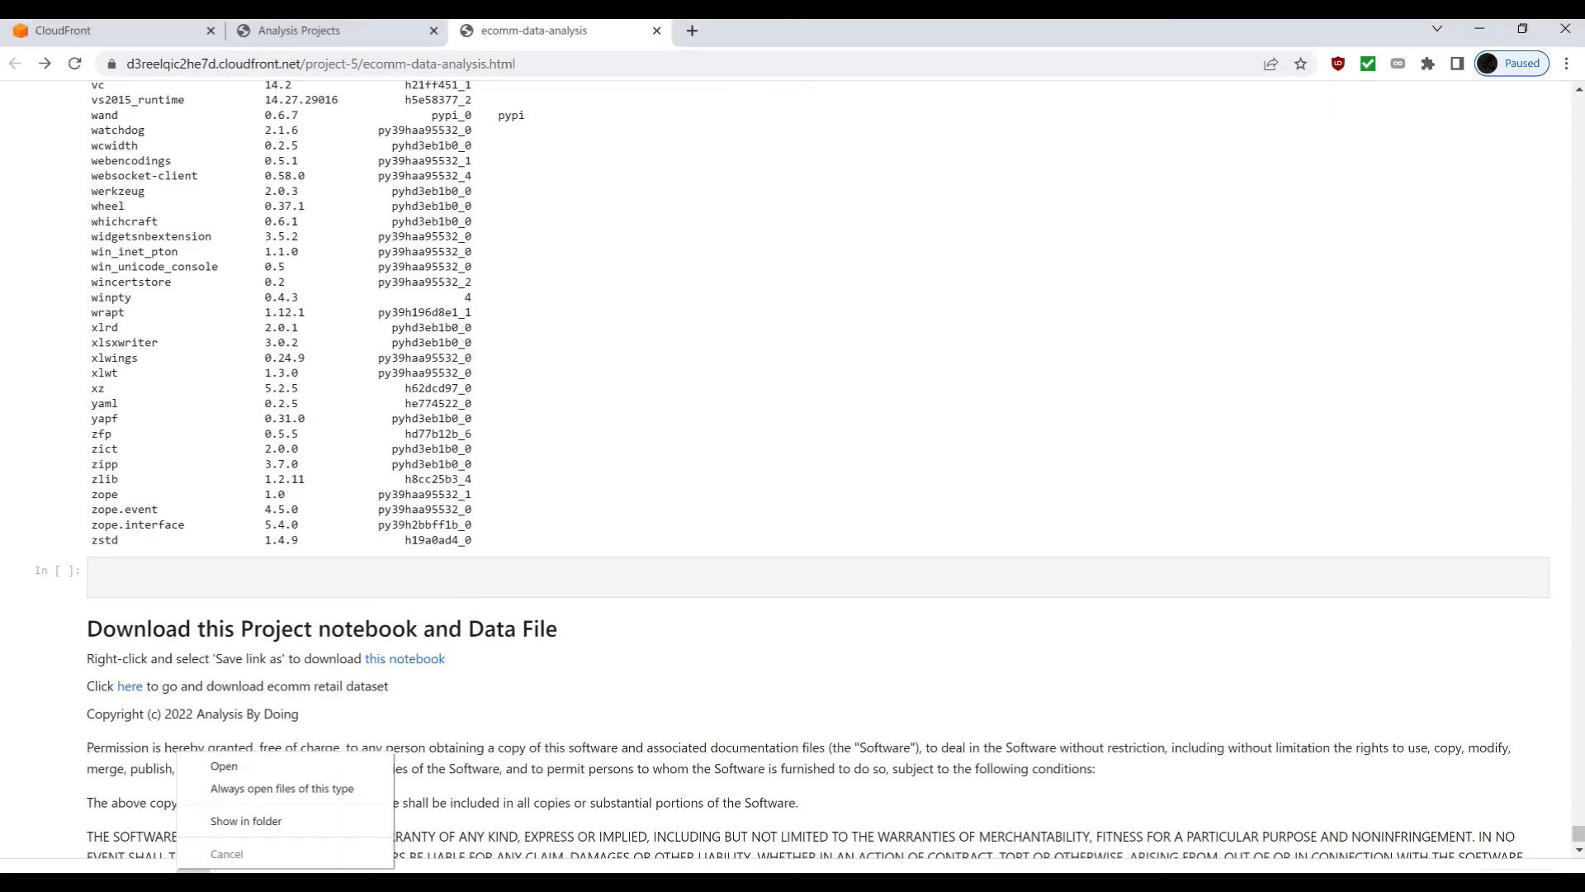
pyautogui.click(235, 820)
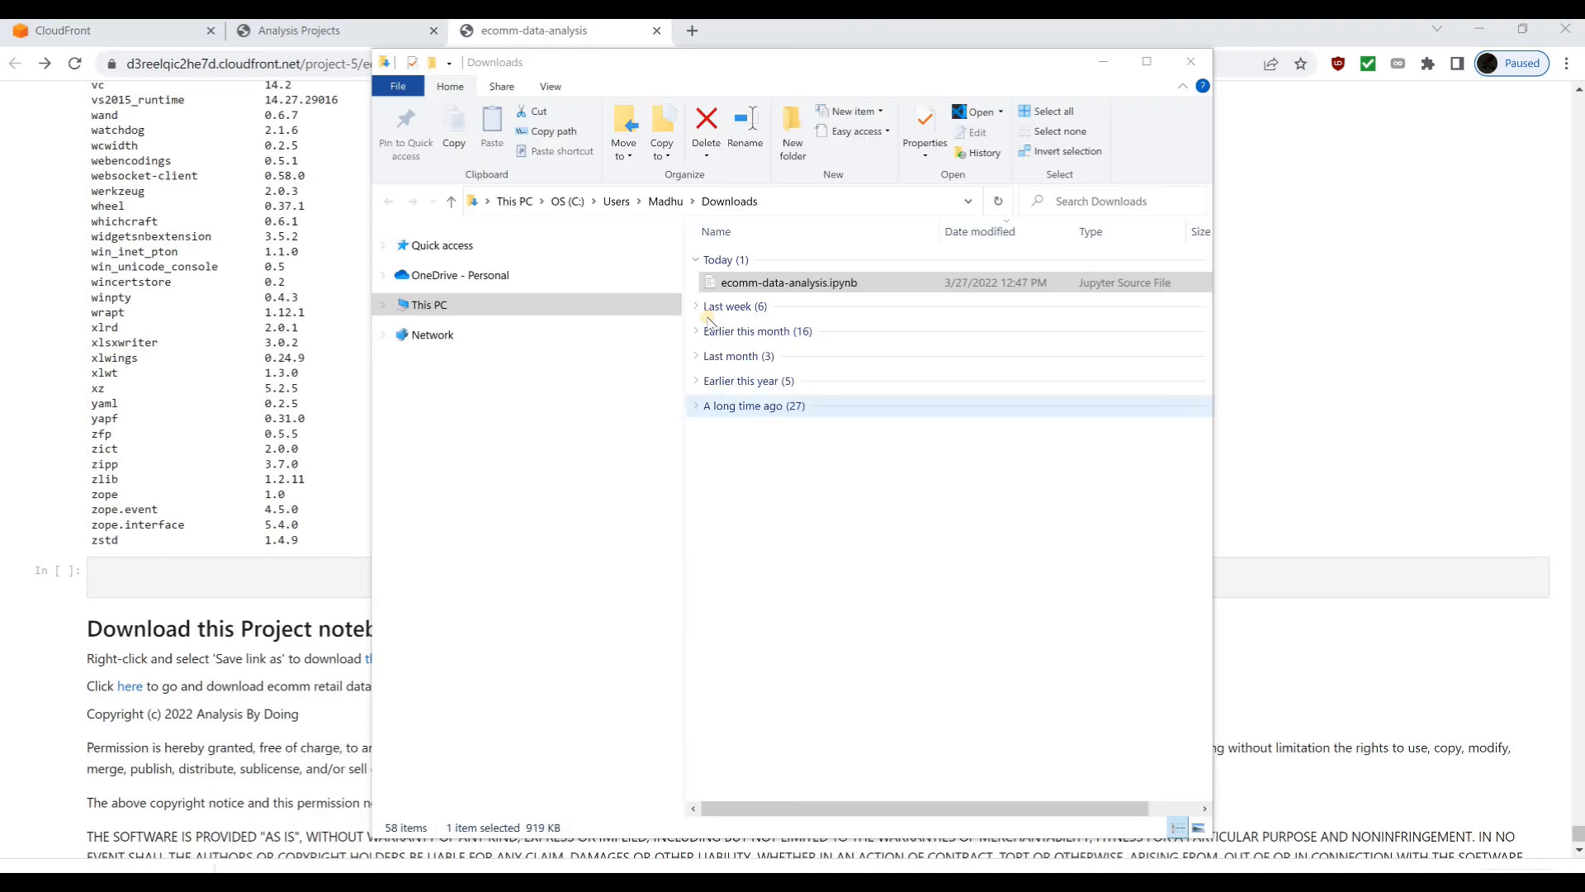
pyautogui.click(757, 286)
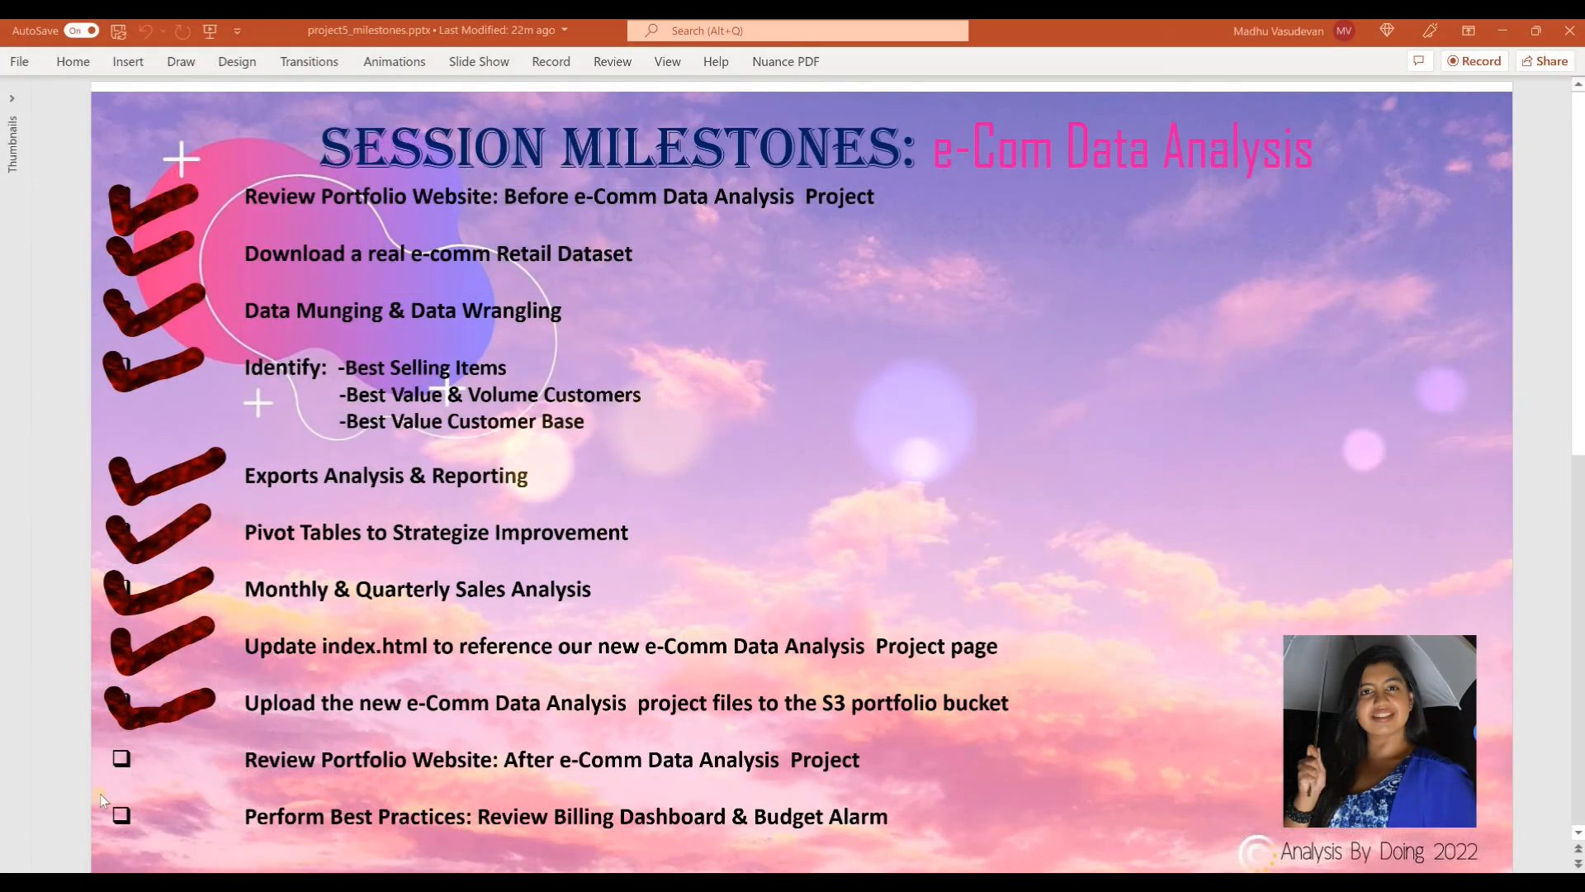
# Step: Draw a check mark beside the "Review Portfolio Website: After e-Comm Data Analysis Project" milestone on the PowerPoint slide
pyautogui.moveTo(109, 750)
pyautogui.mouseDown()
pyautogui.moveTo(124, 786)
pyautogui.moveTo(187, 744)
pyautogui.mouseUp()
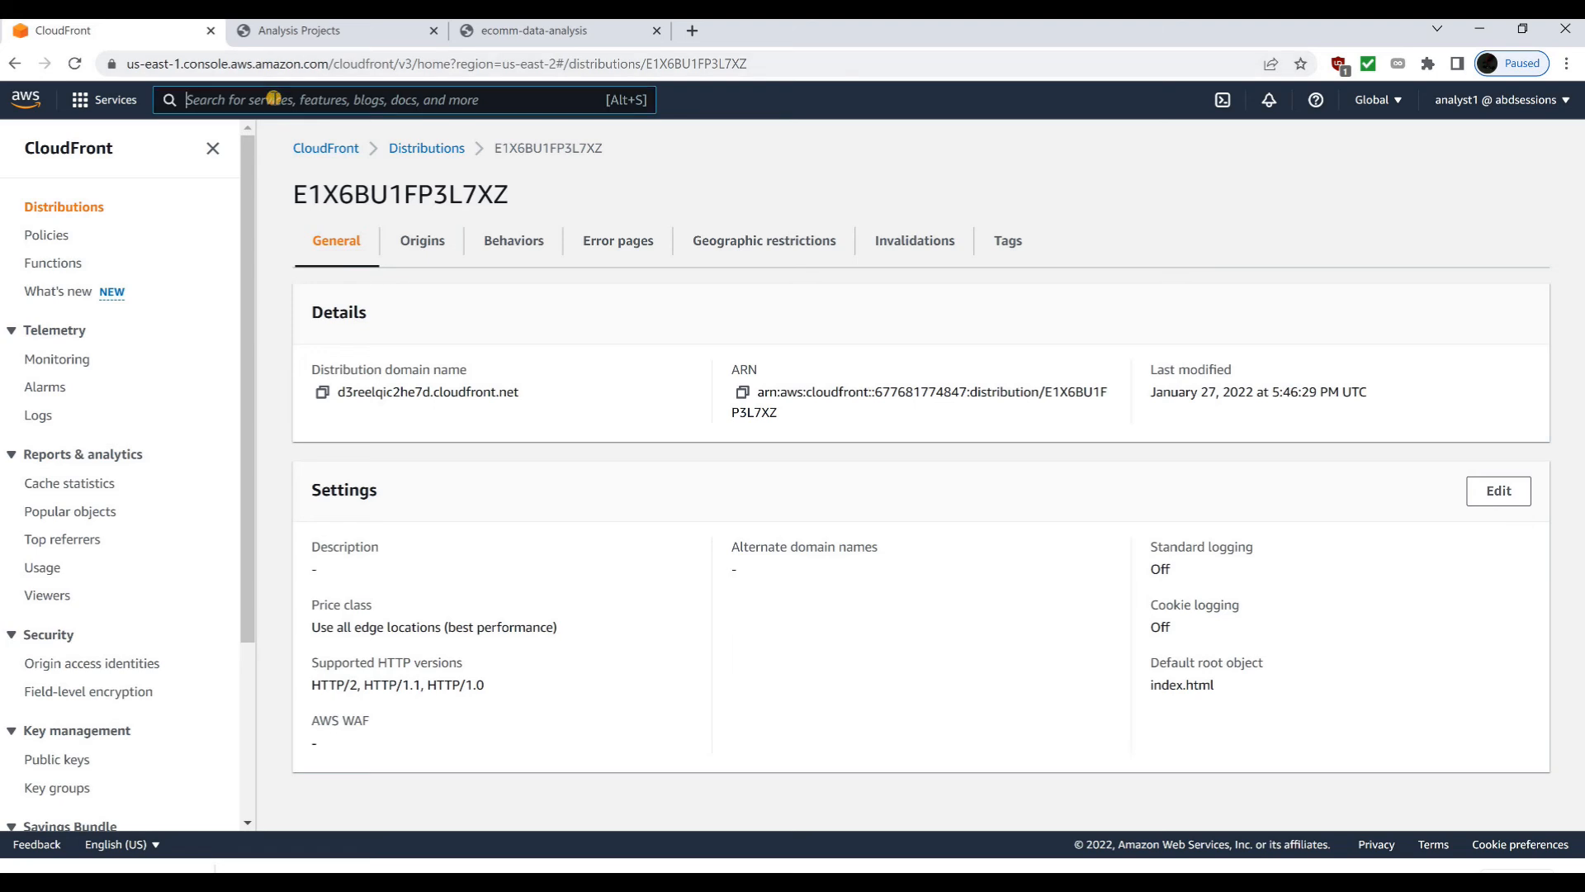
# Step: In the browser's AWS console, find the ec2 service and open its instances list for the US East (Ohio) region
pyautogui.write('ec2')
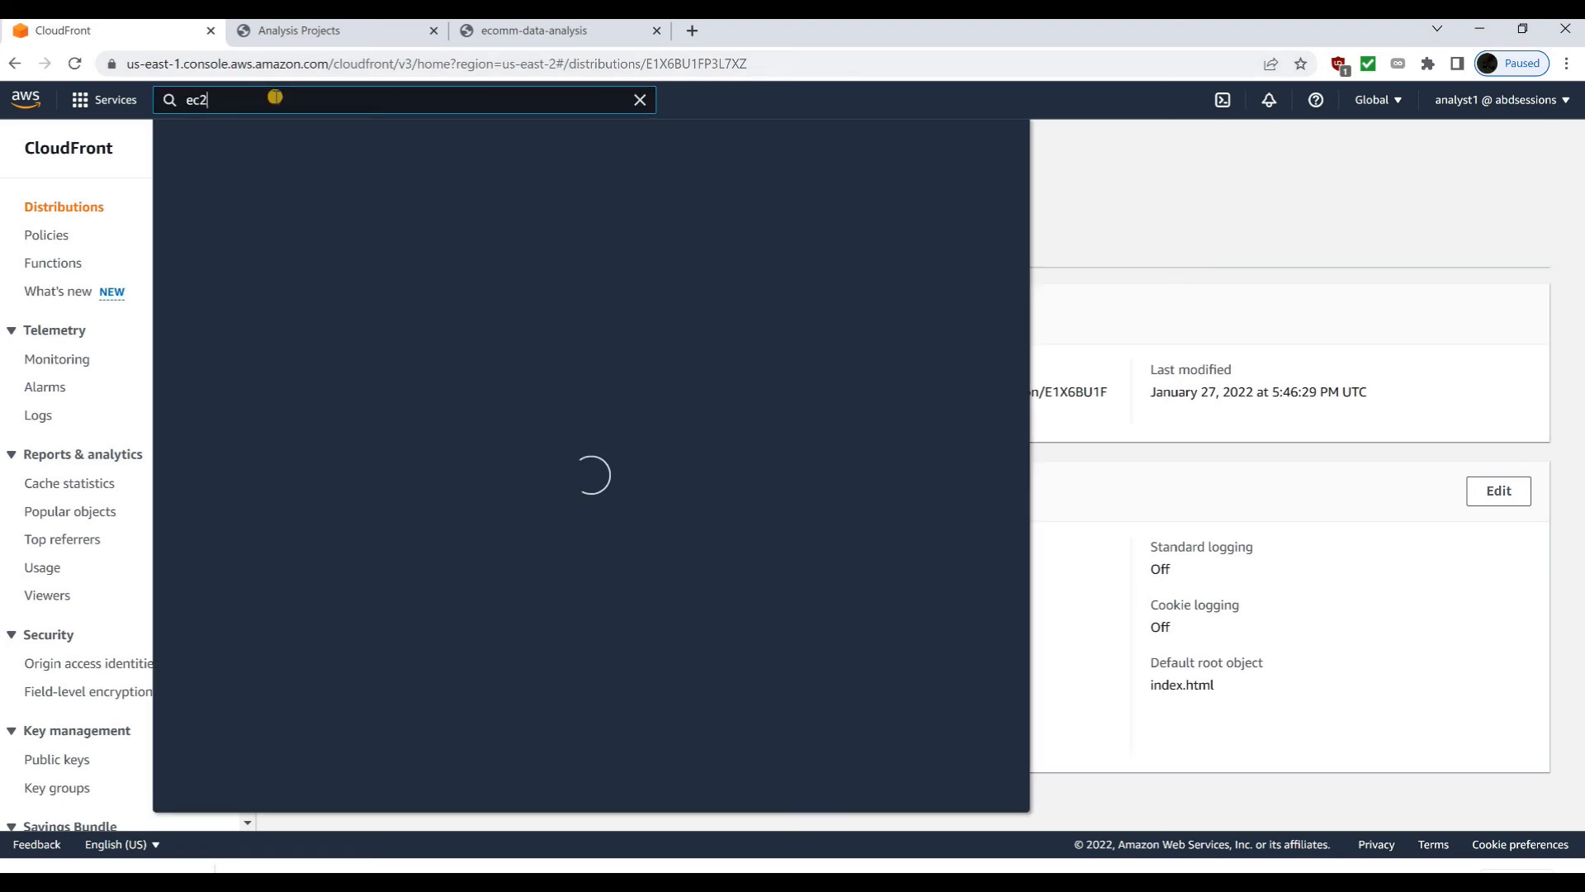
pyautogui.press('Return')
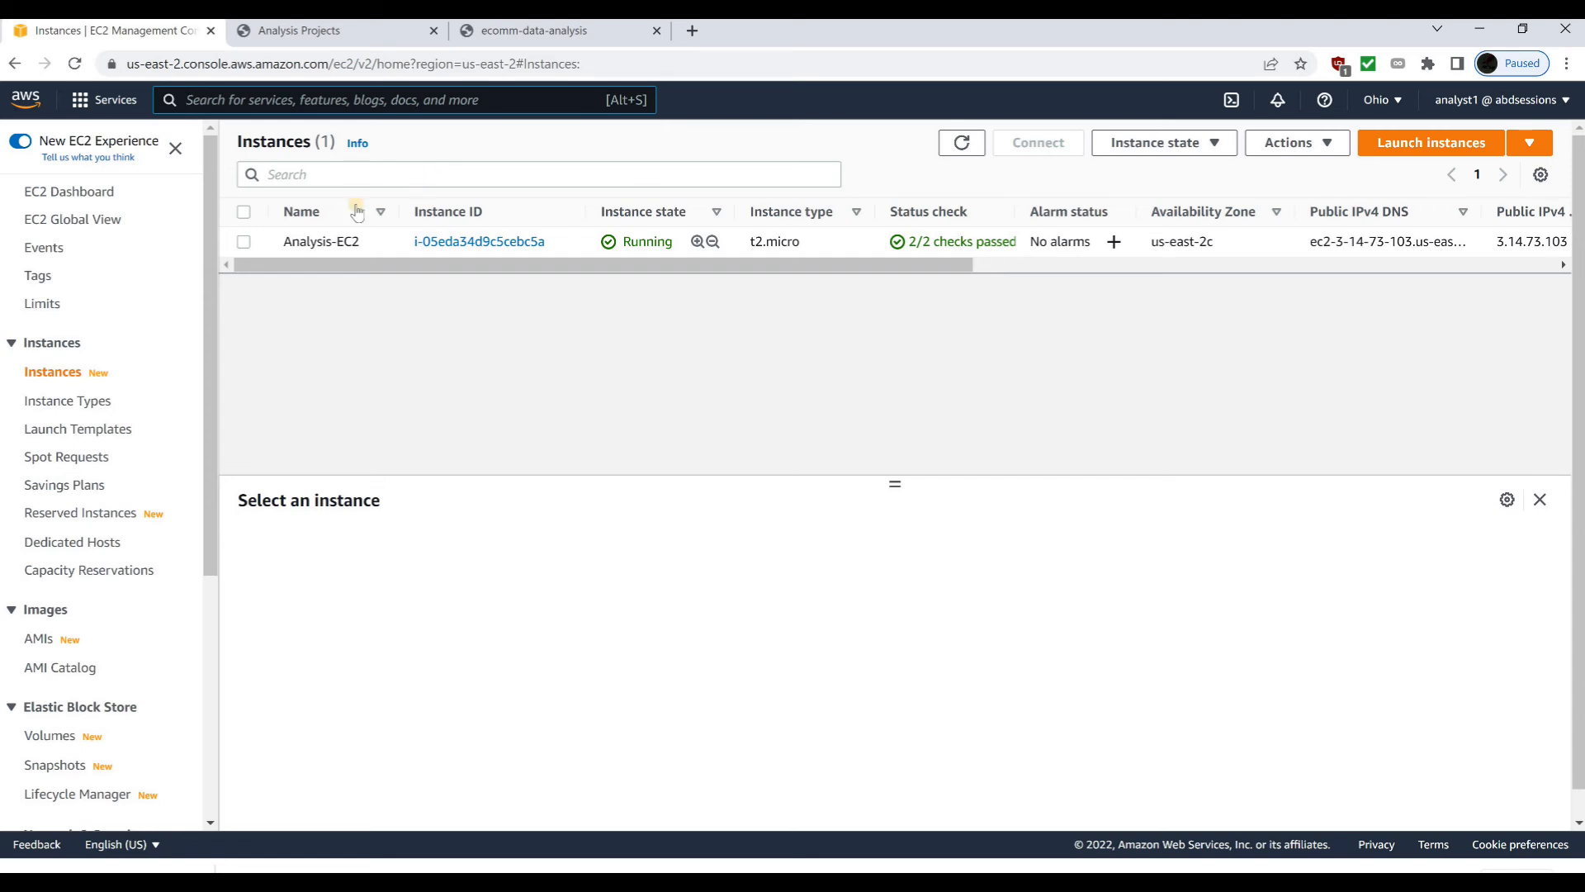
pyautogui.click(1362, 104)
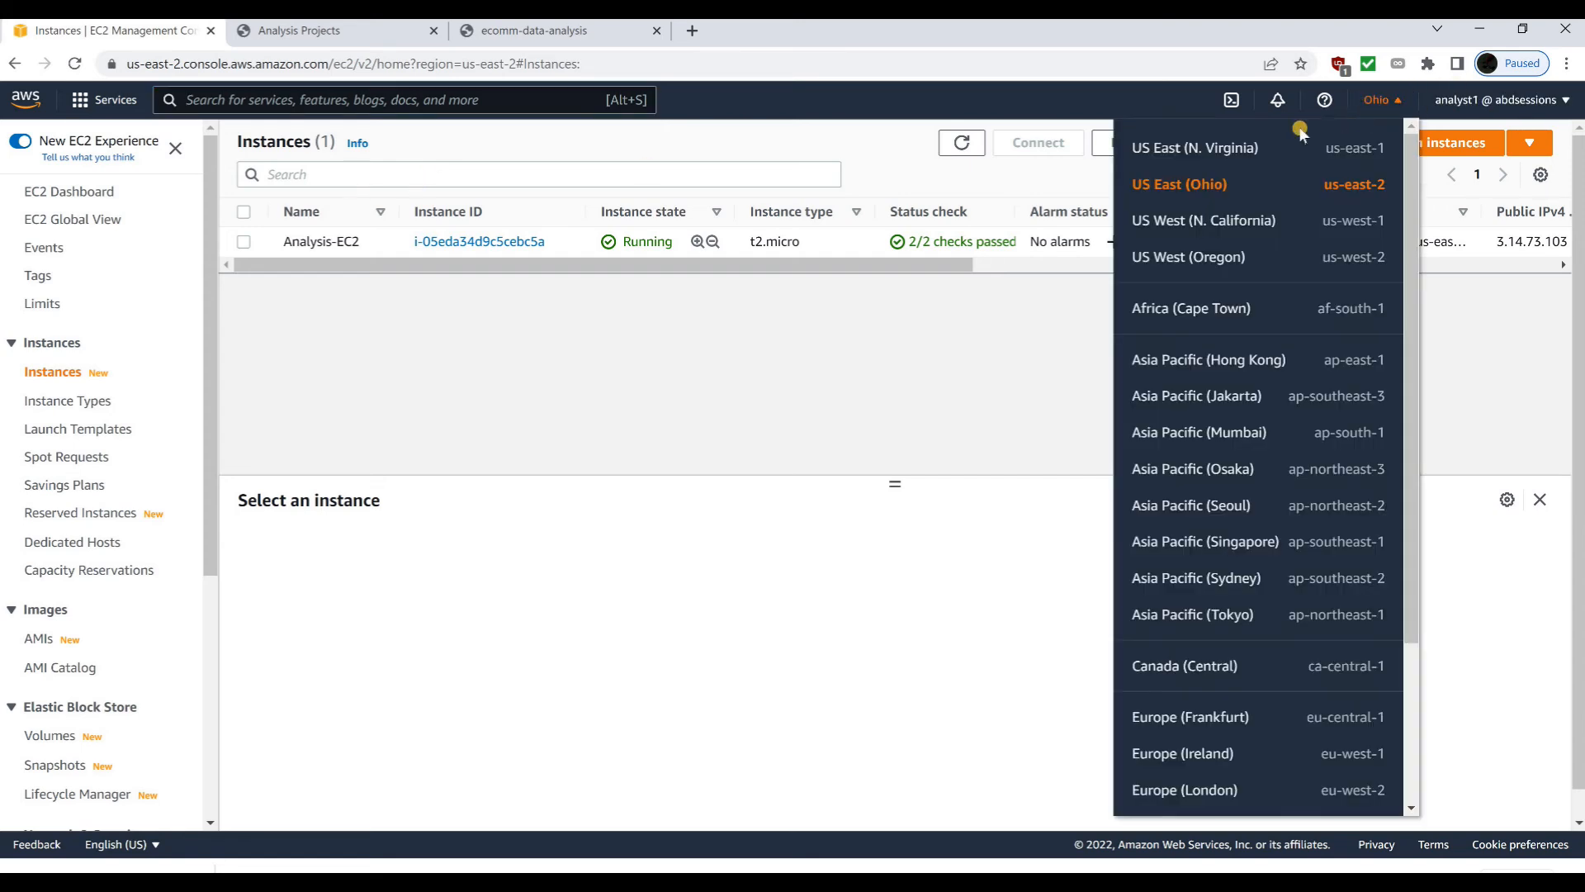
pyautogui.click(1175, 189)
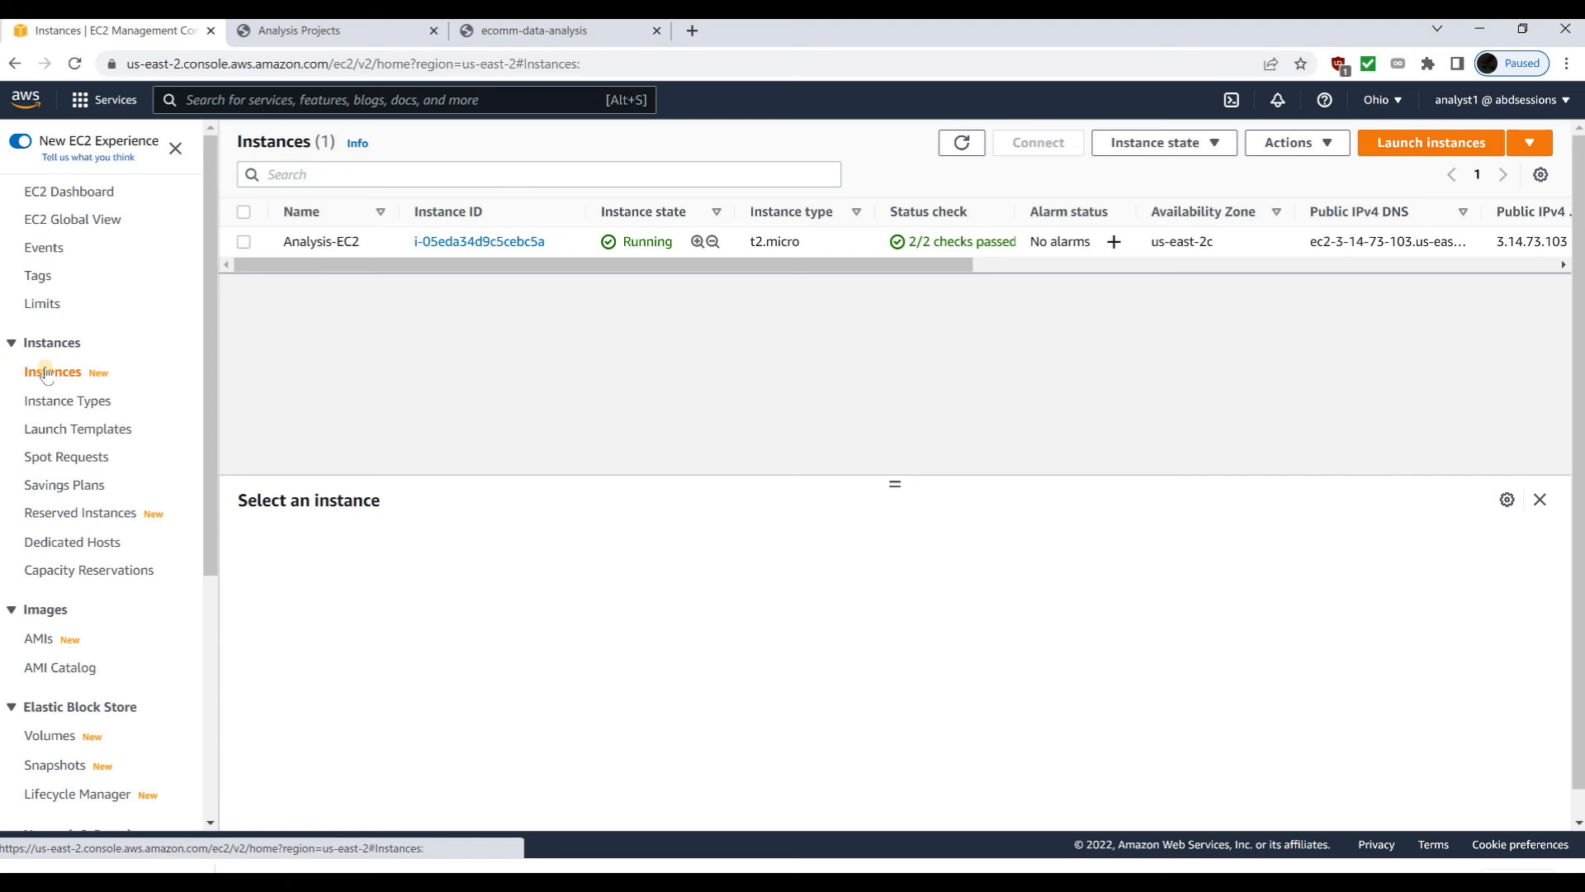
# Step: Stop the Analysis-EC2 instance and refresh the instances list
pyautogui.click(244, 241)
pyautogui.click(1140, 144)
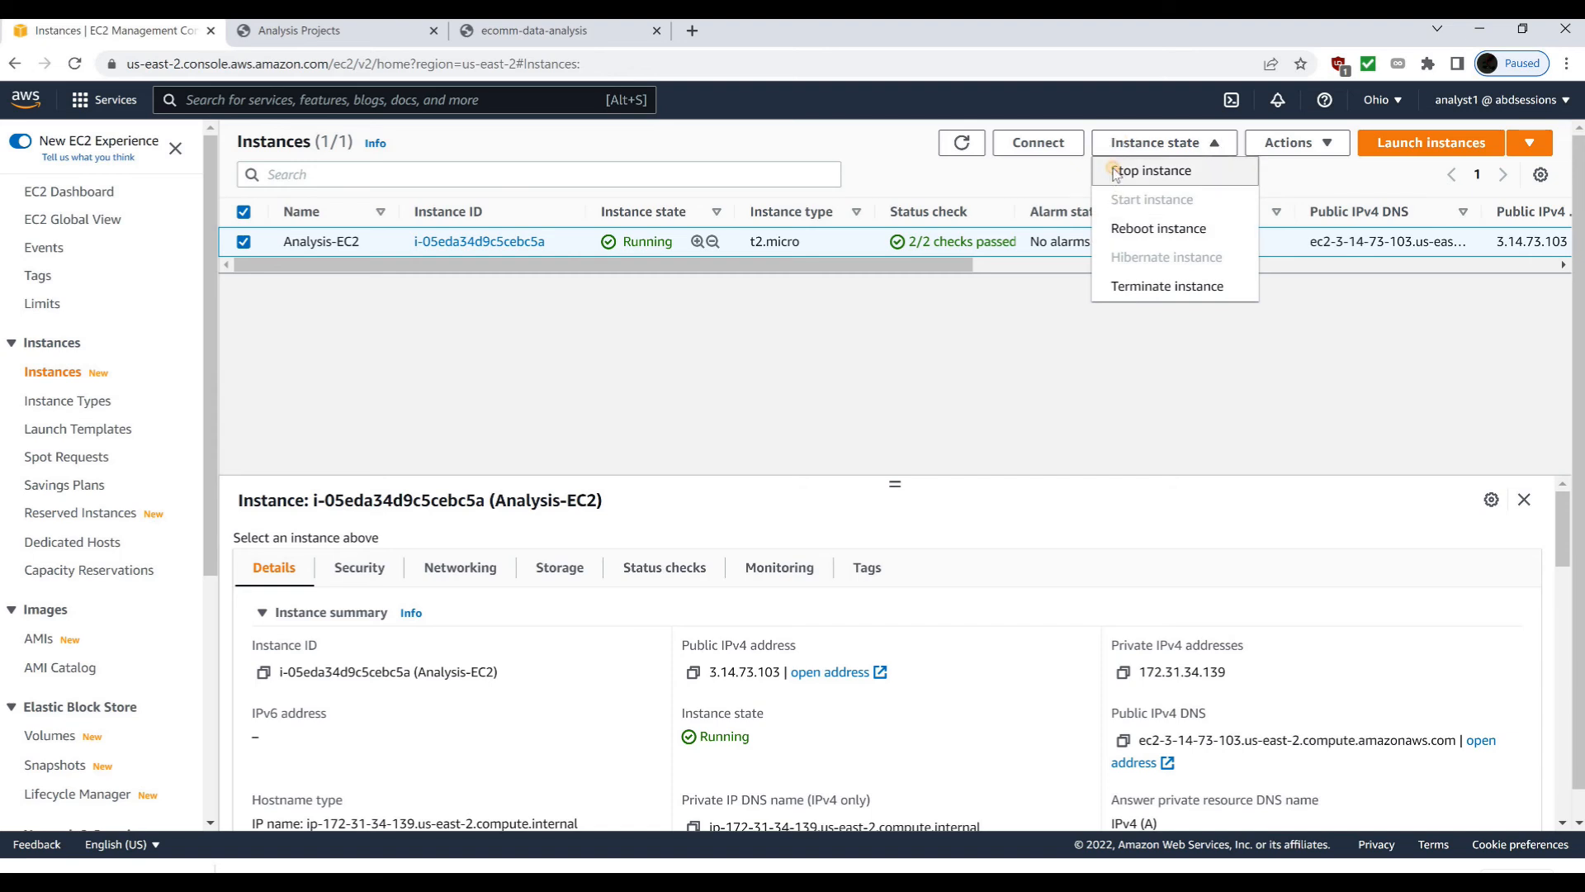
pyautogui.click(1114, 171)
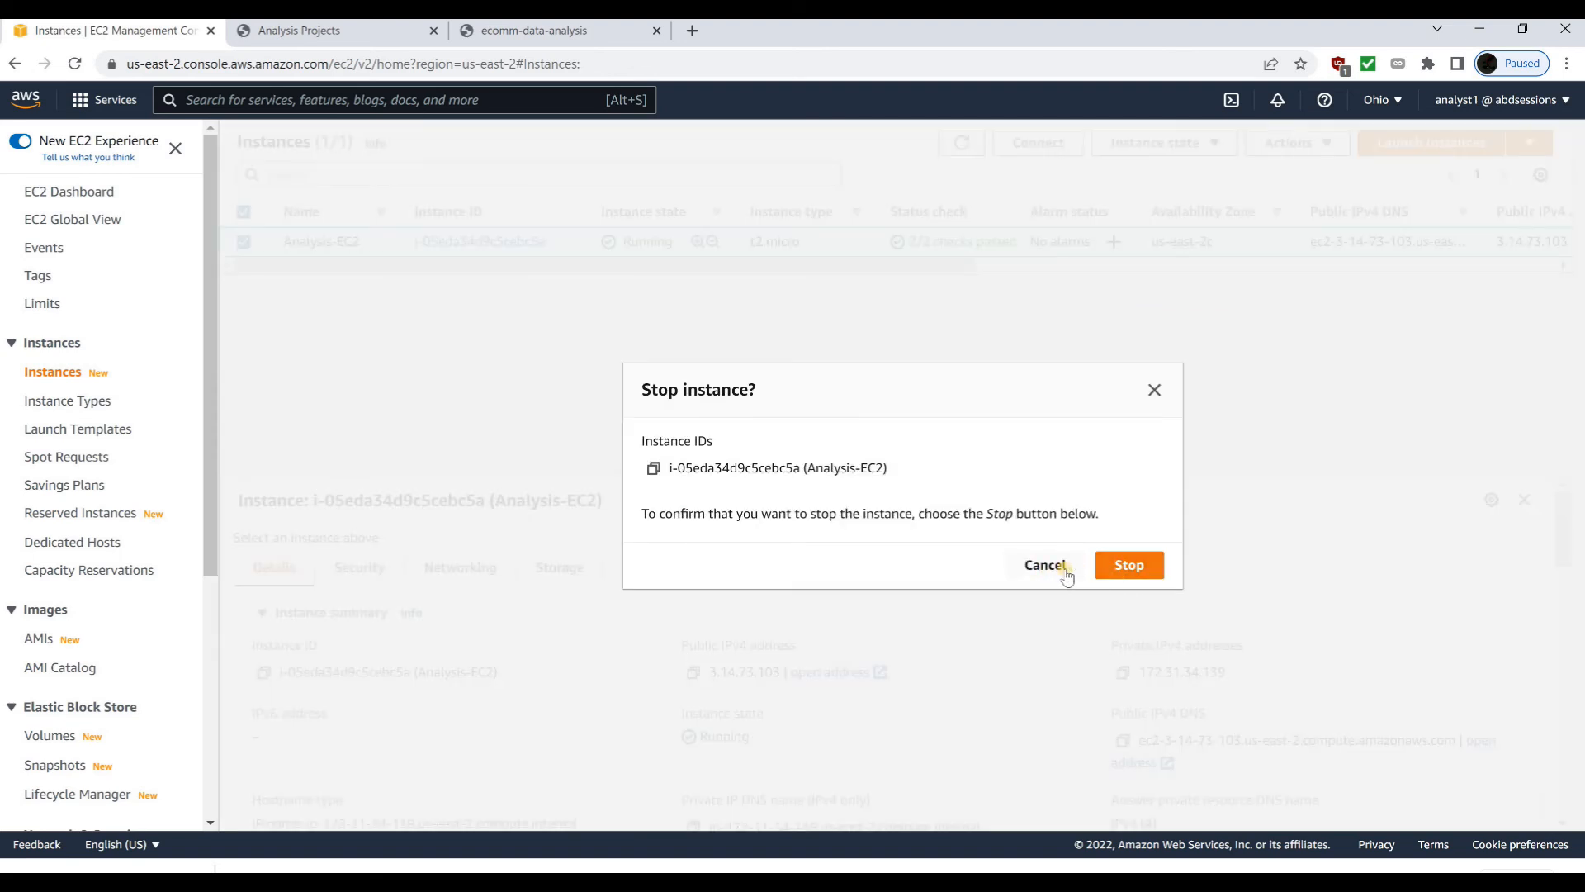
pyautogui.click(1131, 567)
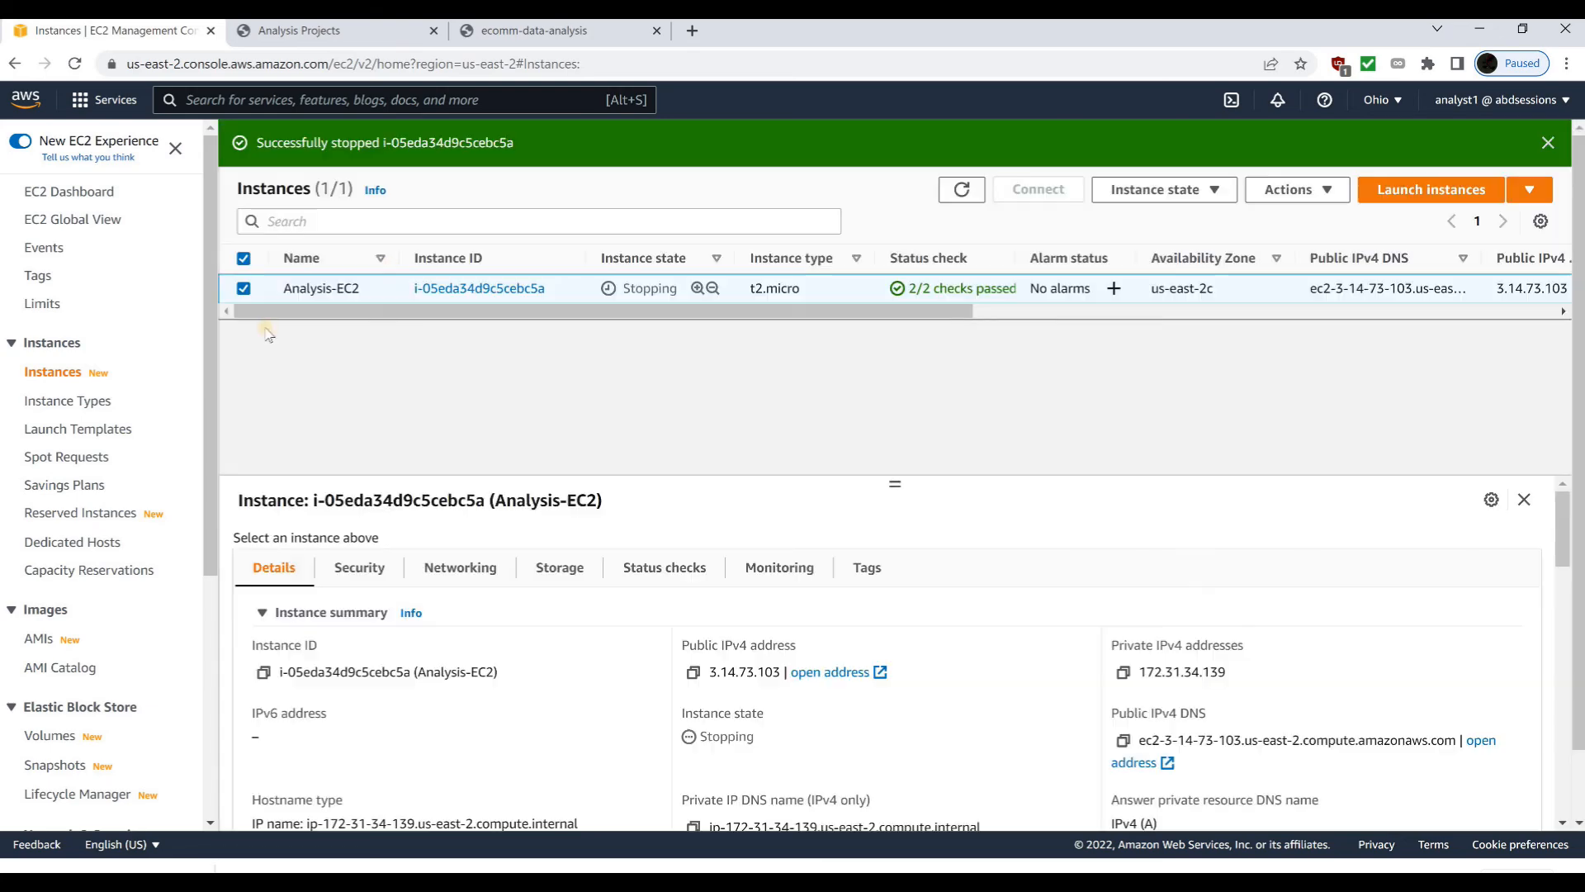
pyautogui.click(960, 190)
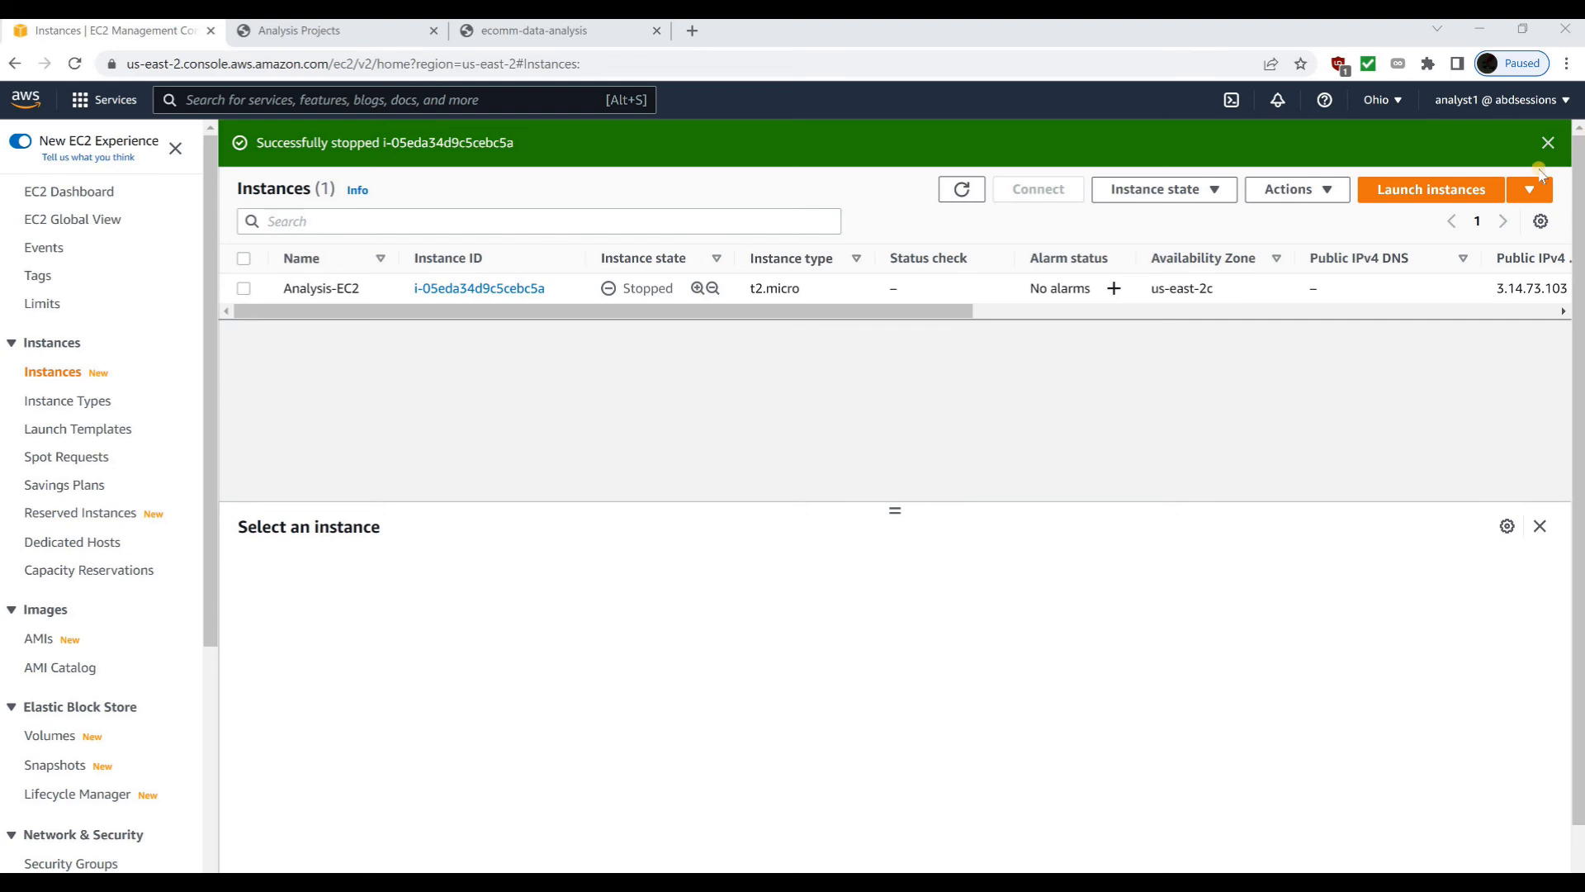
# Step: Open the account's Billing Dashboard and review the summary, highest cost, service cost and account cost trend sections
pyautogui.click(1499, 100)
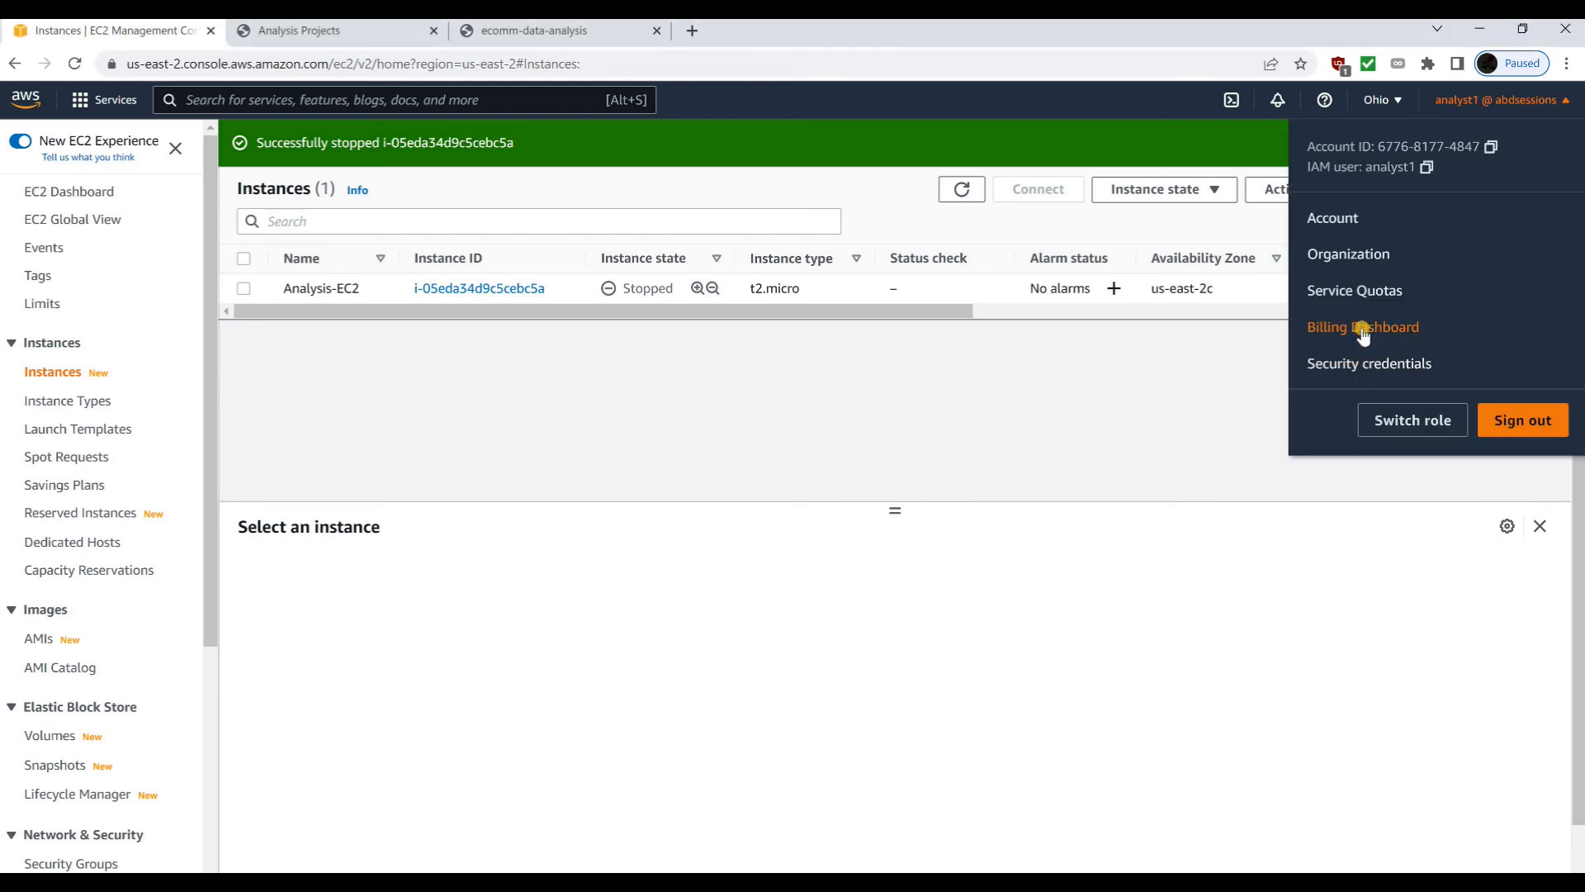
pyautogui.click(1362, 327)
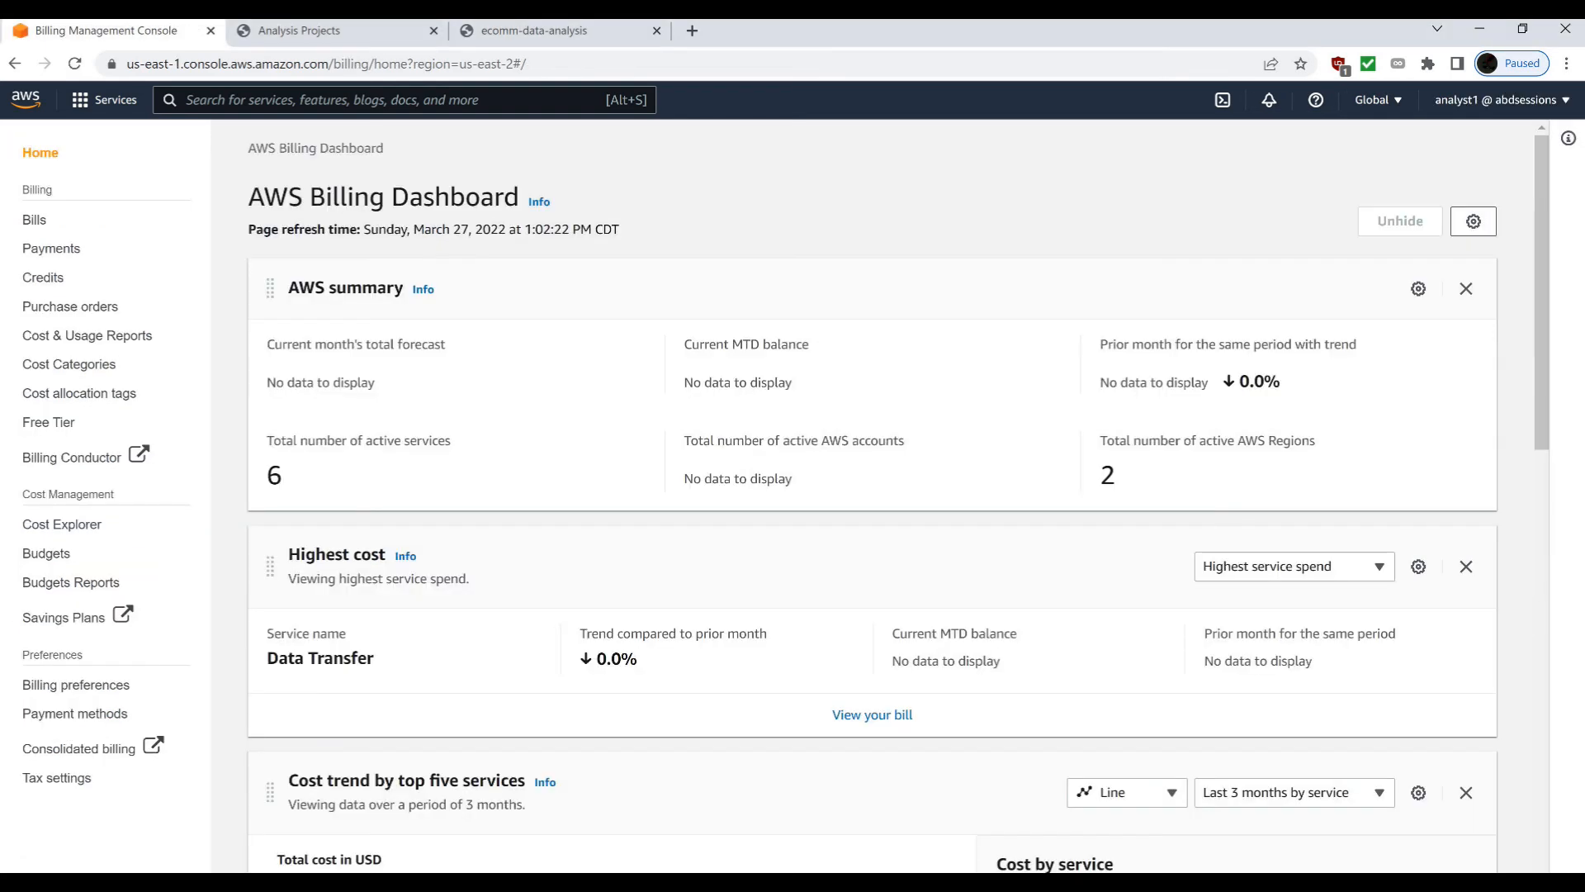
pyautogui.scroll(-5, 333, 667)
pyautogui.scroll(-6, 333, 669)
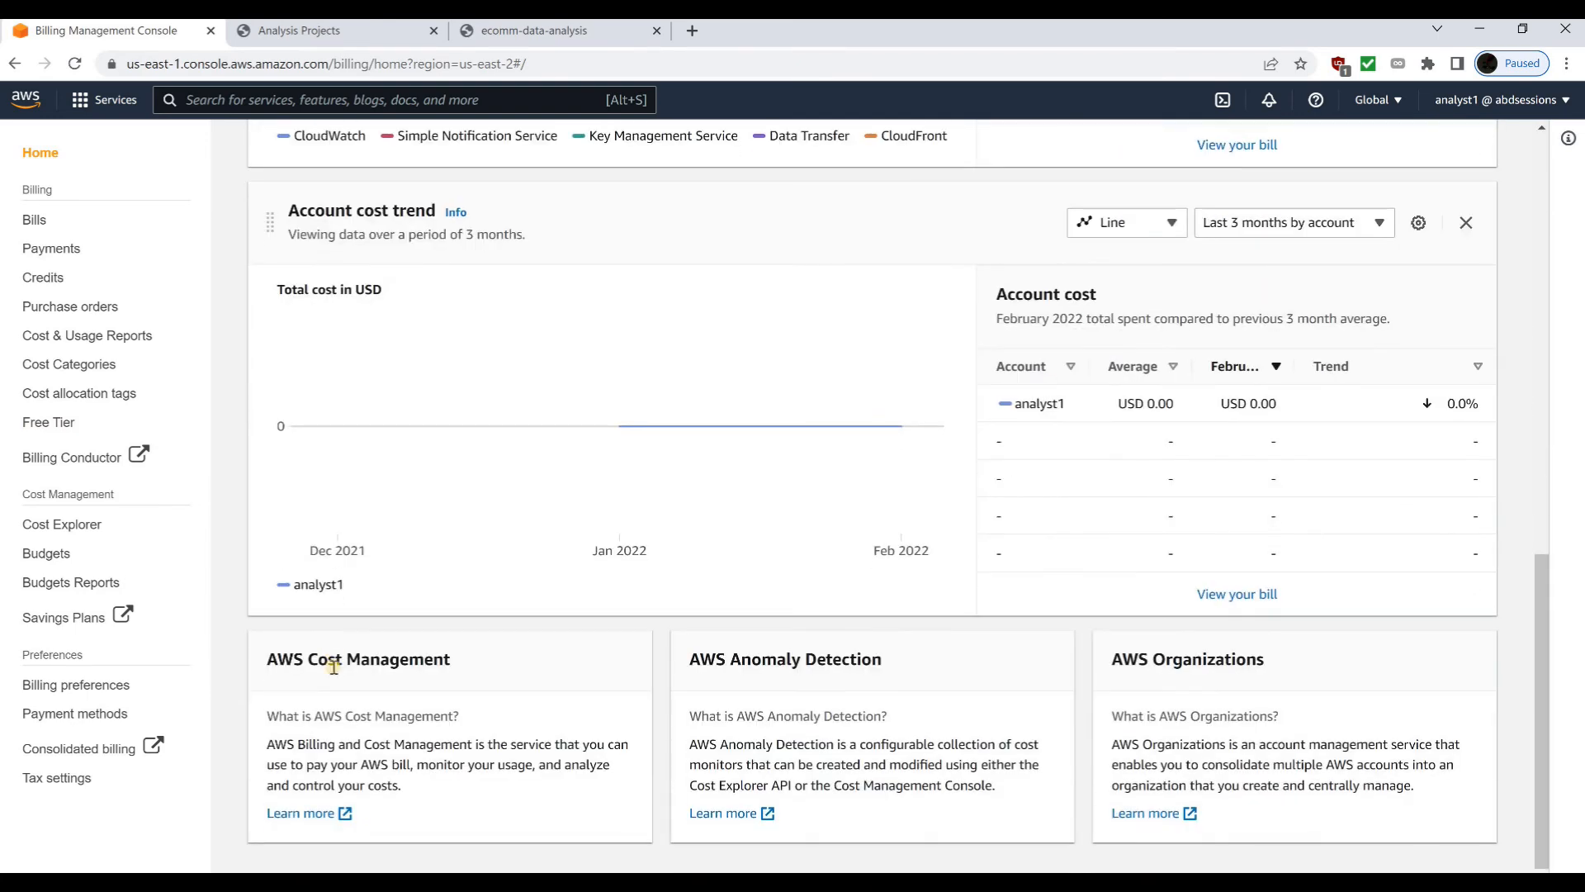
pyautogui.scroll(3, 333, 667)
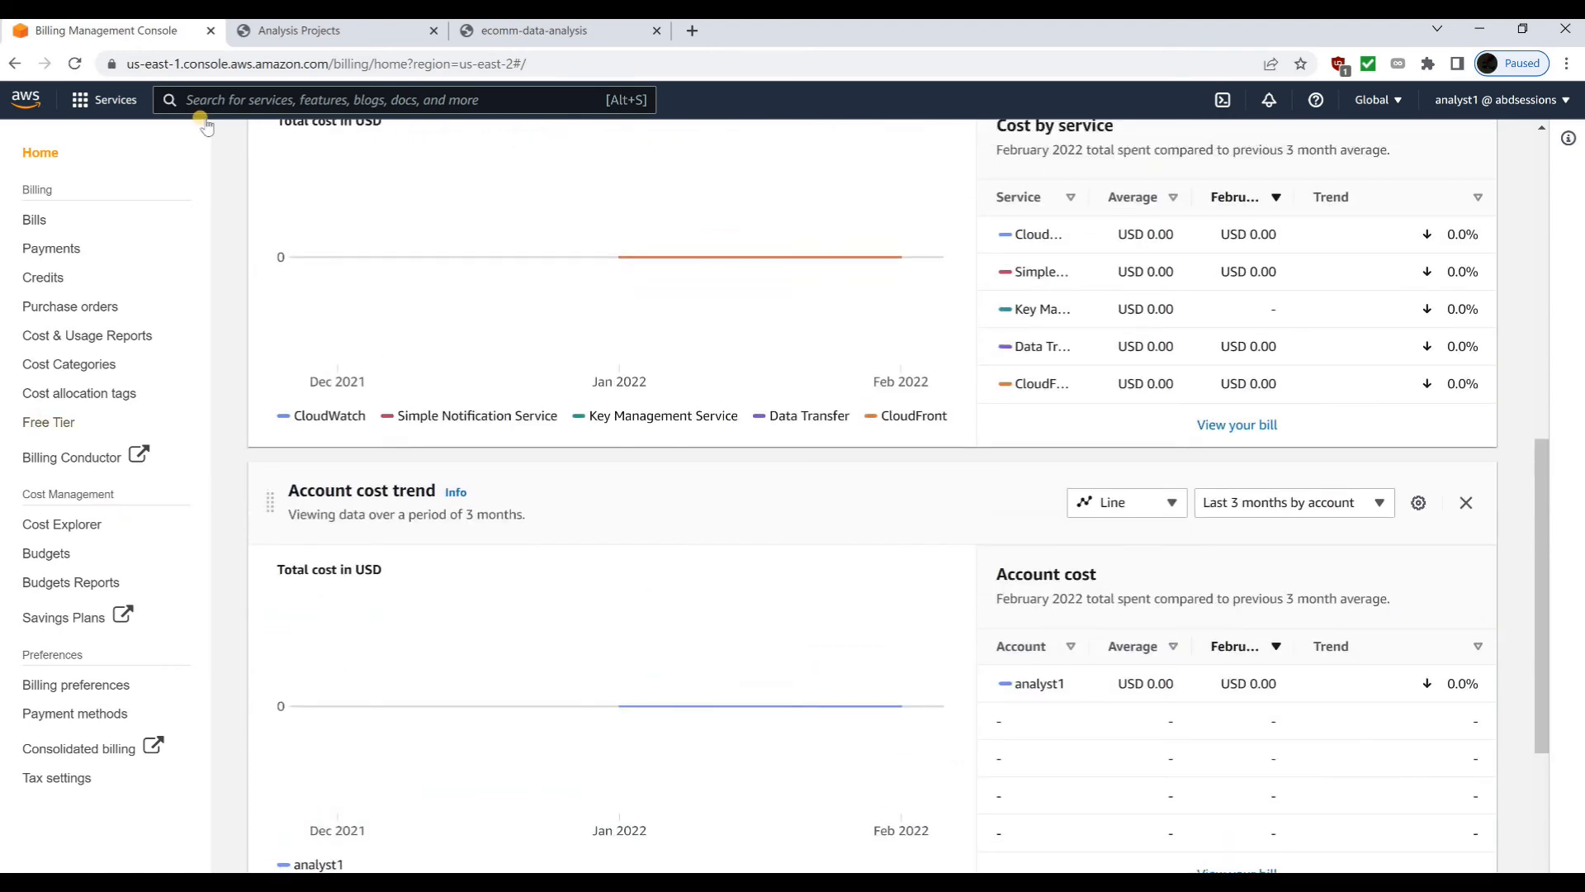
# Step: Open the CloudWatch service, switch its region to US East (N. Virginia) and dismiss the update notices
pyautogui.click(226, 100)
pyautogui.write('cloudwatcvh')
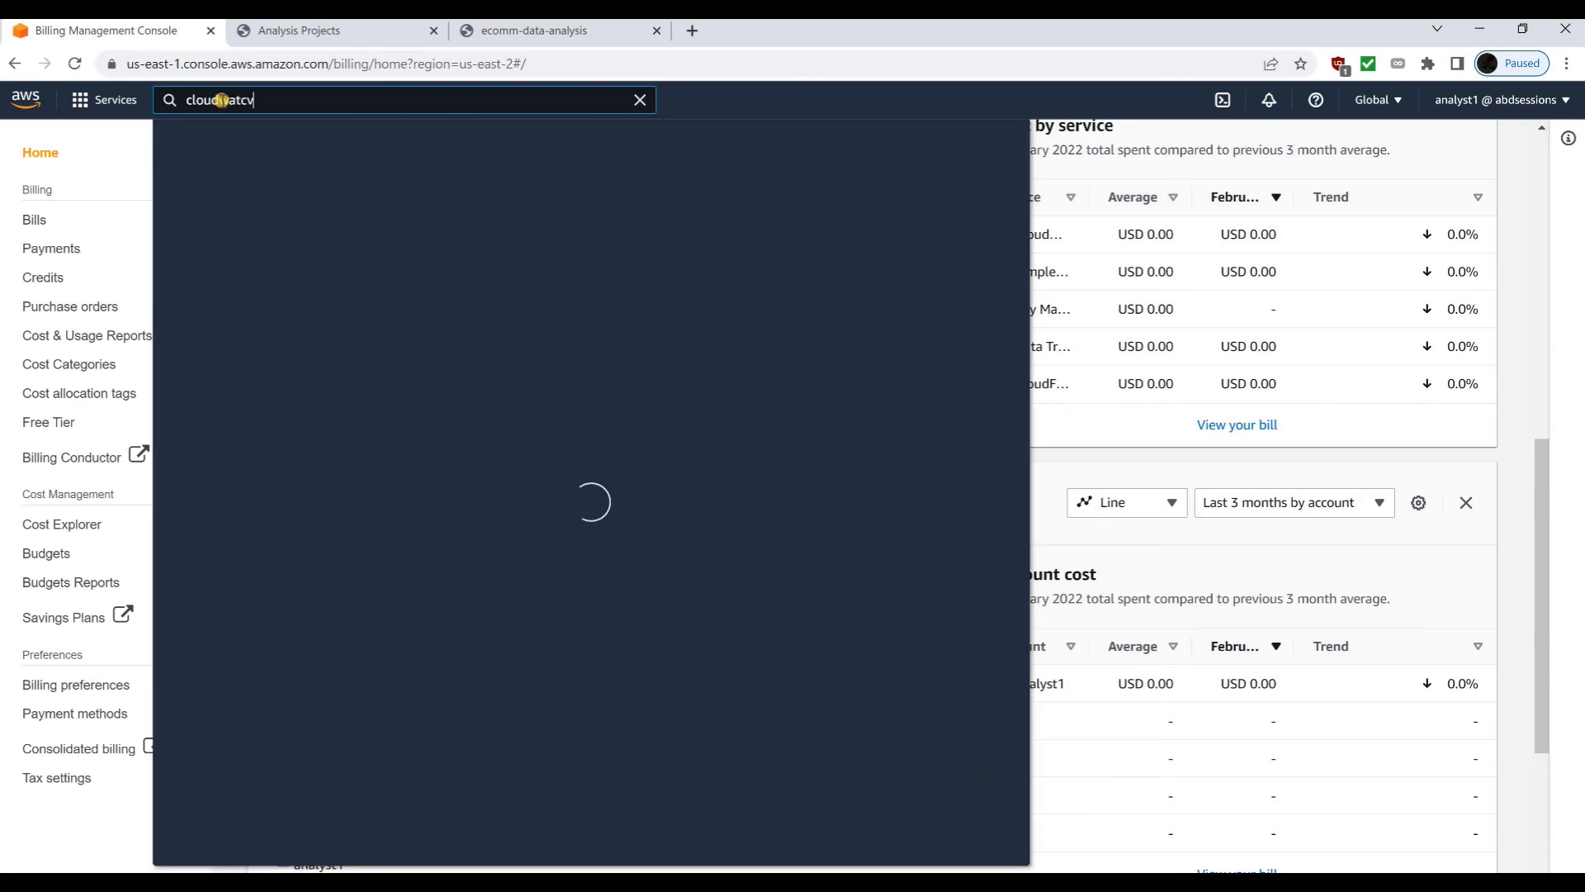
pyautogui.press('Return')
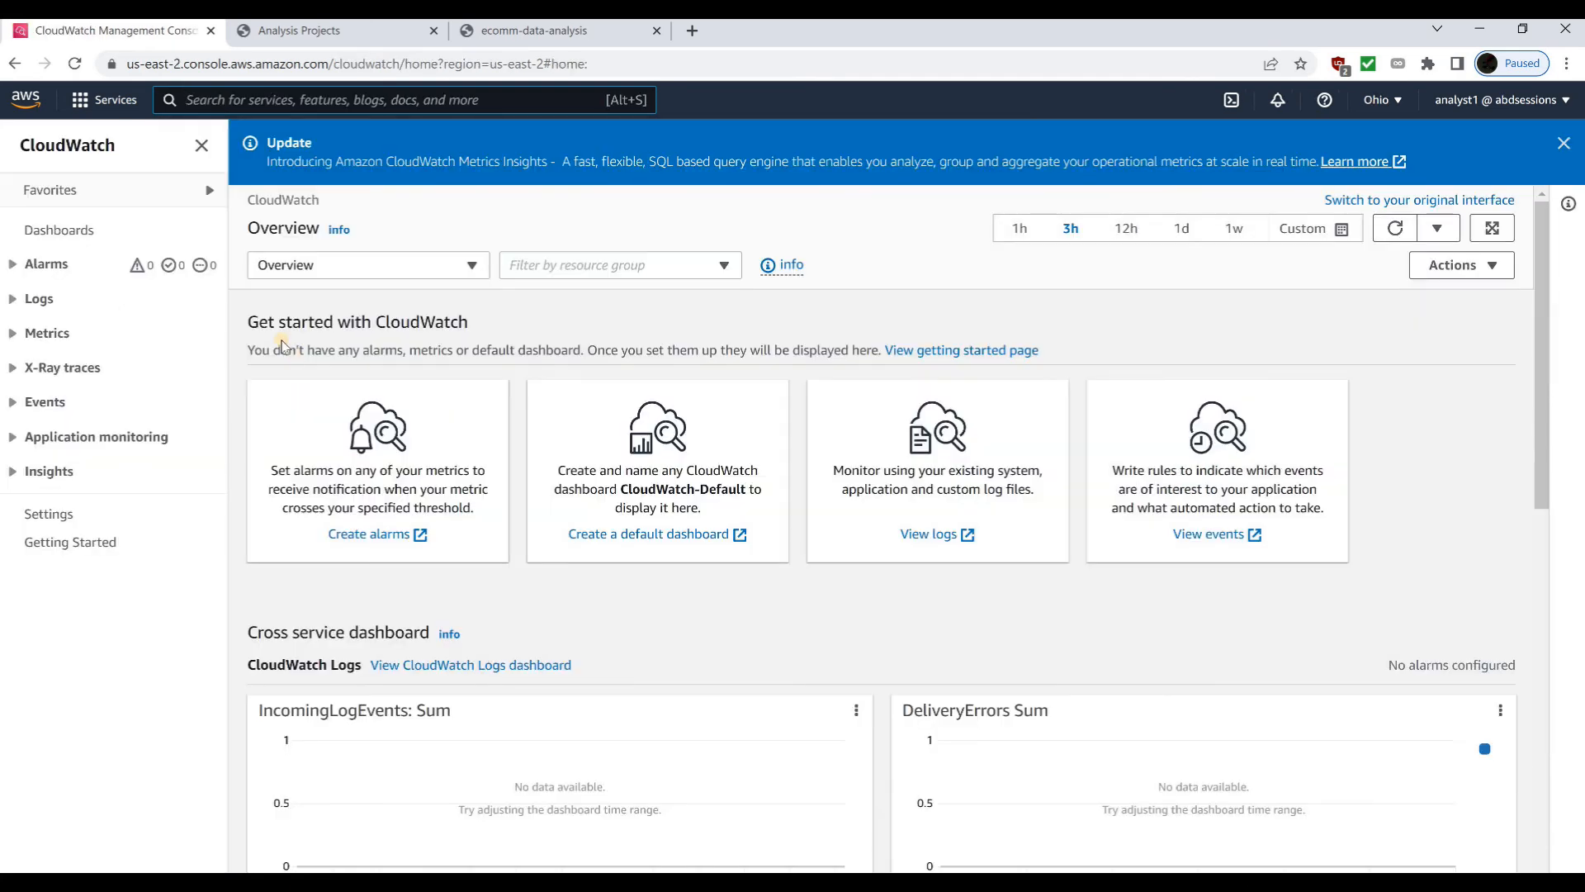
pyautogui.click(1564, 143)
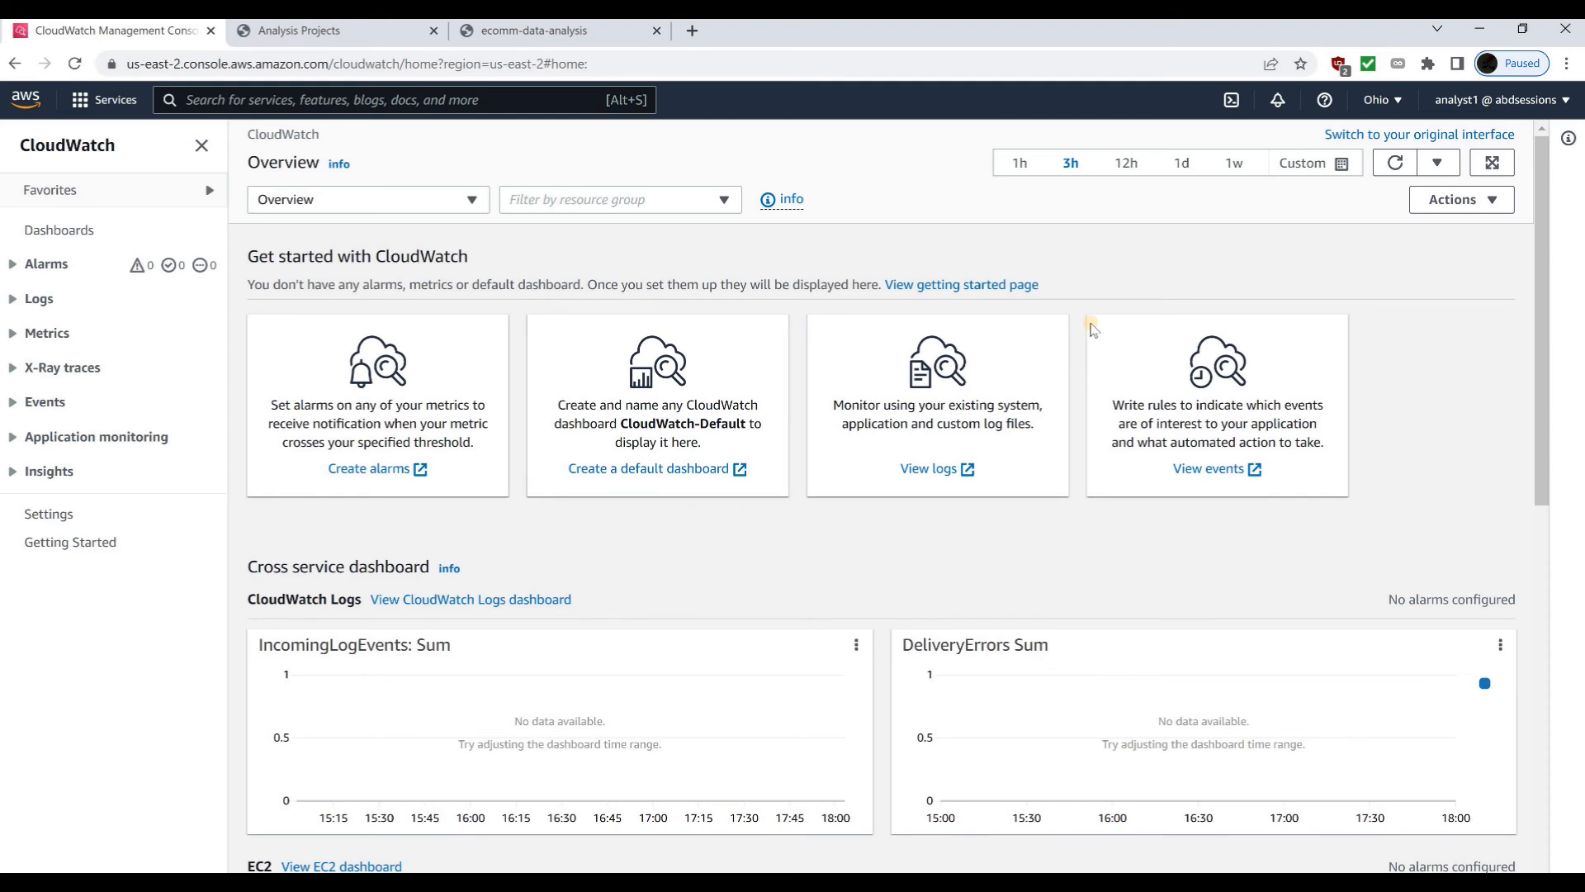
pyautogui.click(1375, 100)
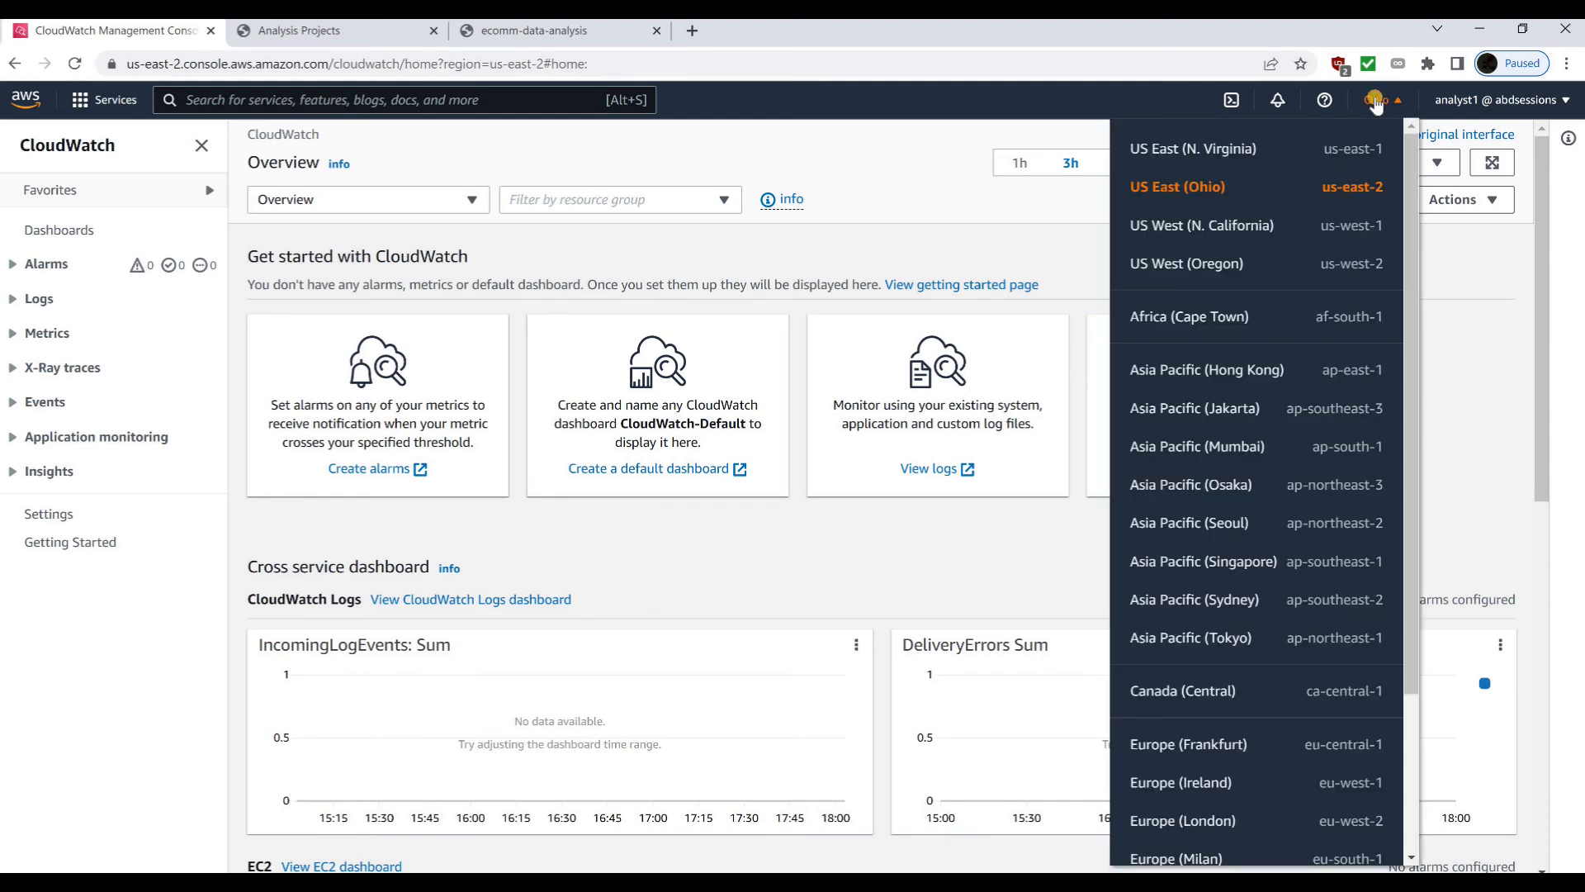
pyautogui.click(1234, 150)
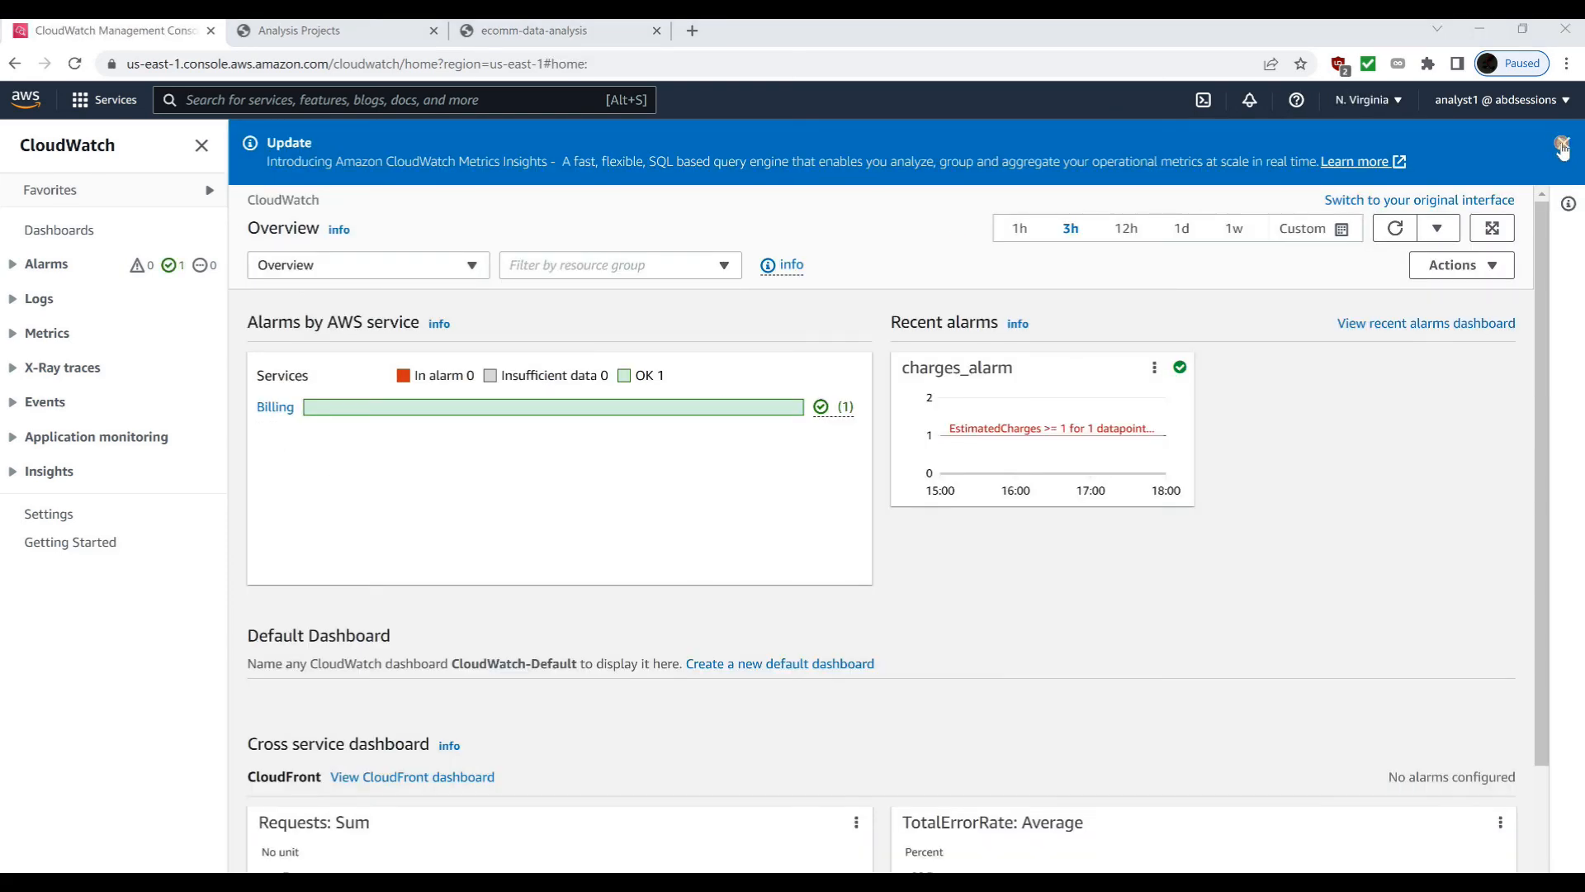
pyautogui.click(1562, 144)
# Step: Open the charges_alarm billing alarm and review its graph, details and history
pyautogui.scroll(-1, 1227, 418)
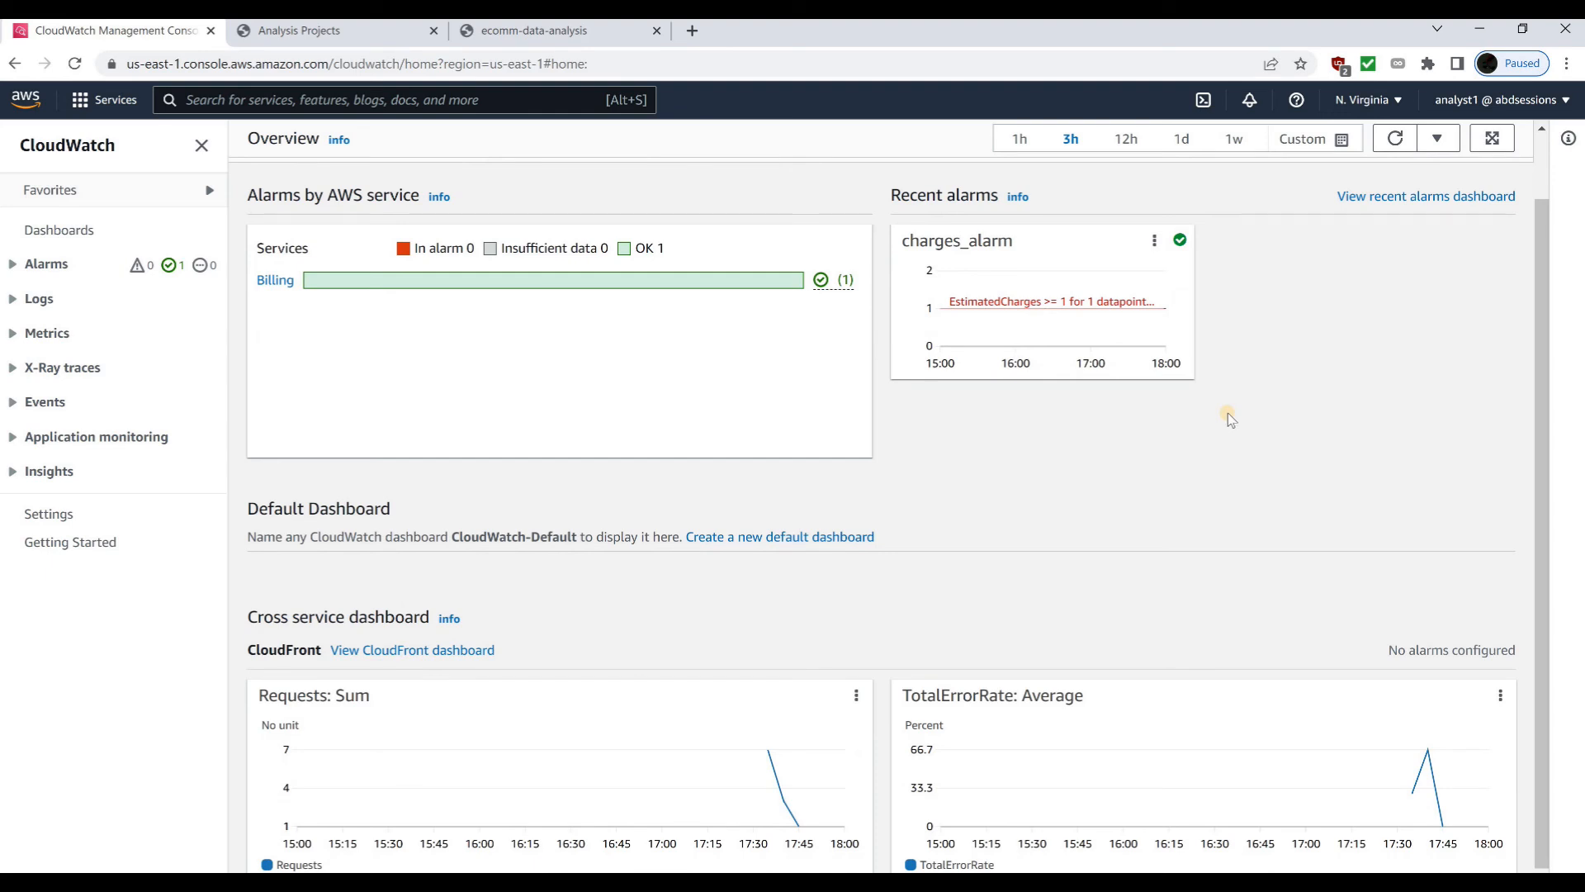
pyautogui.click(12, 264)
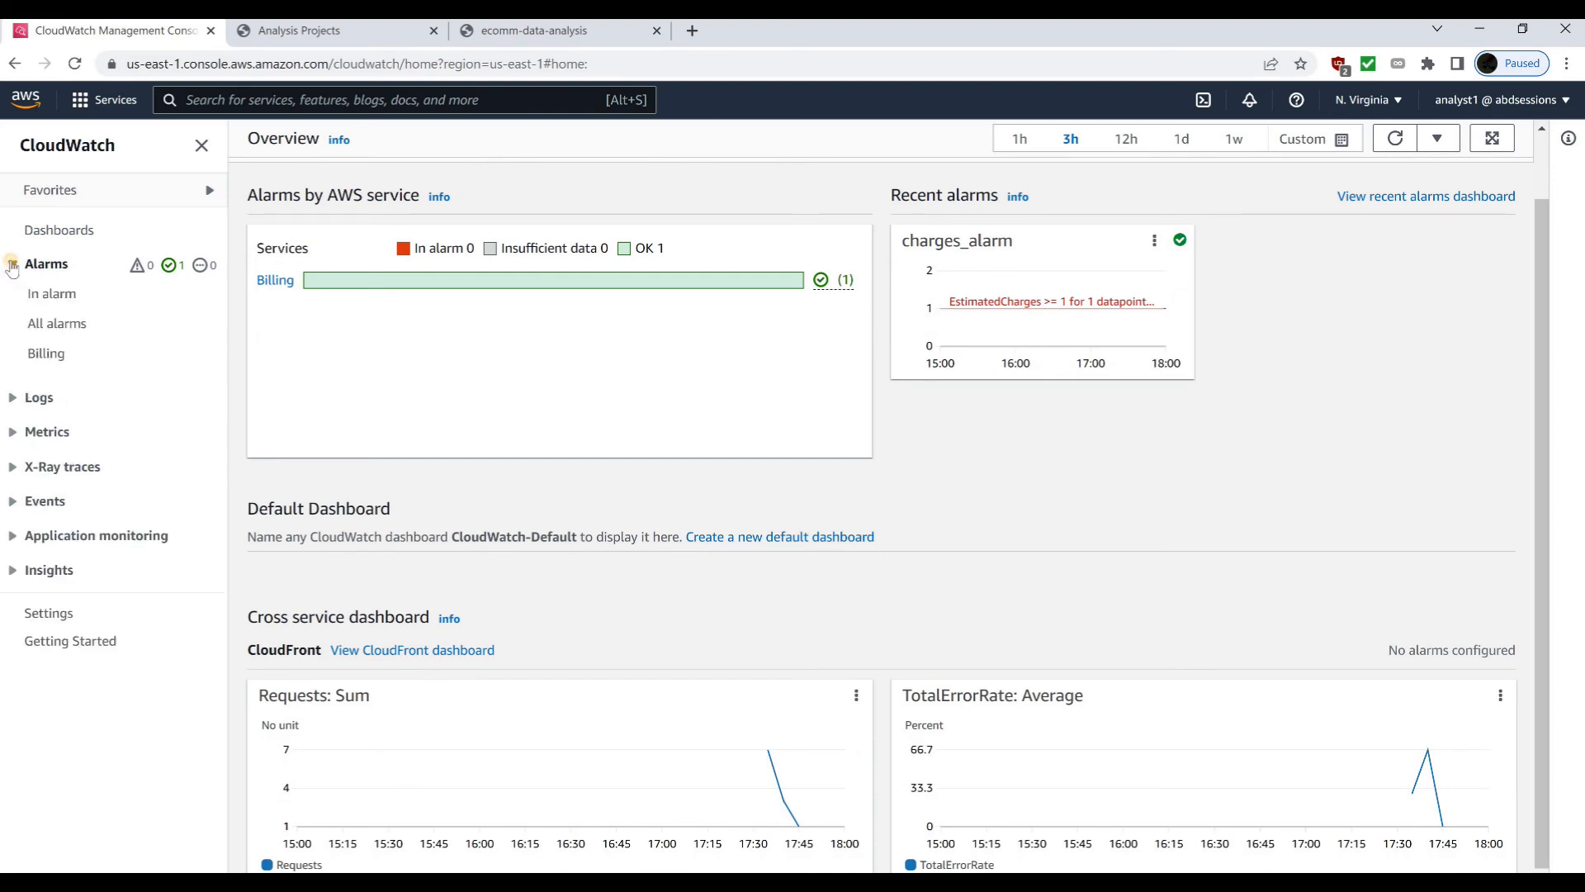
pyautogui.click(47, 353)
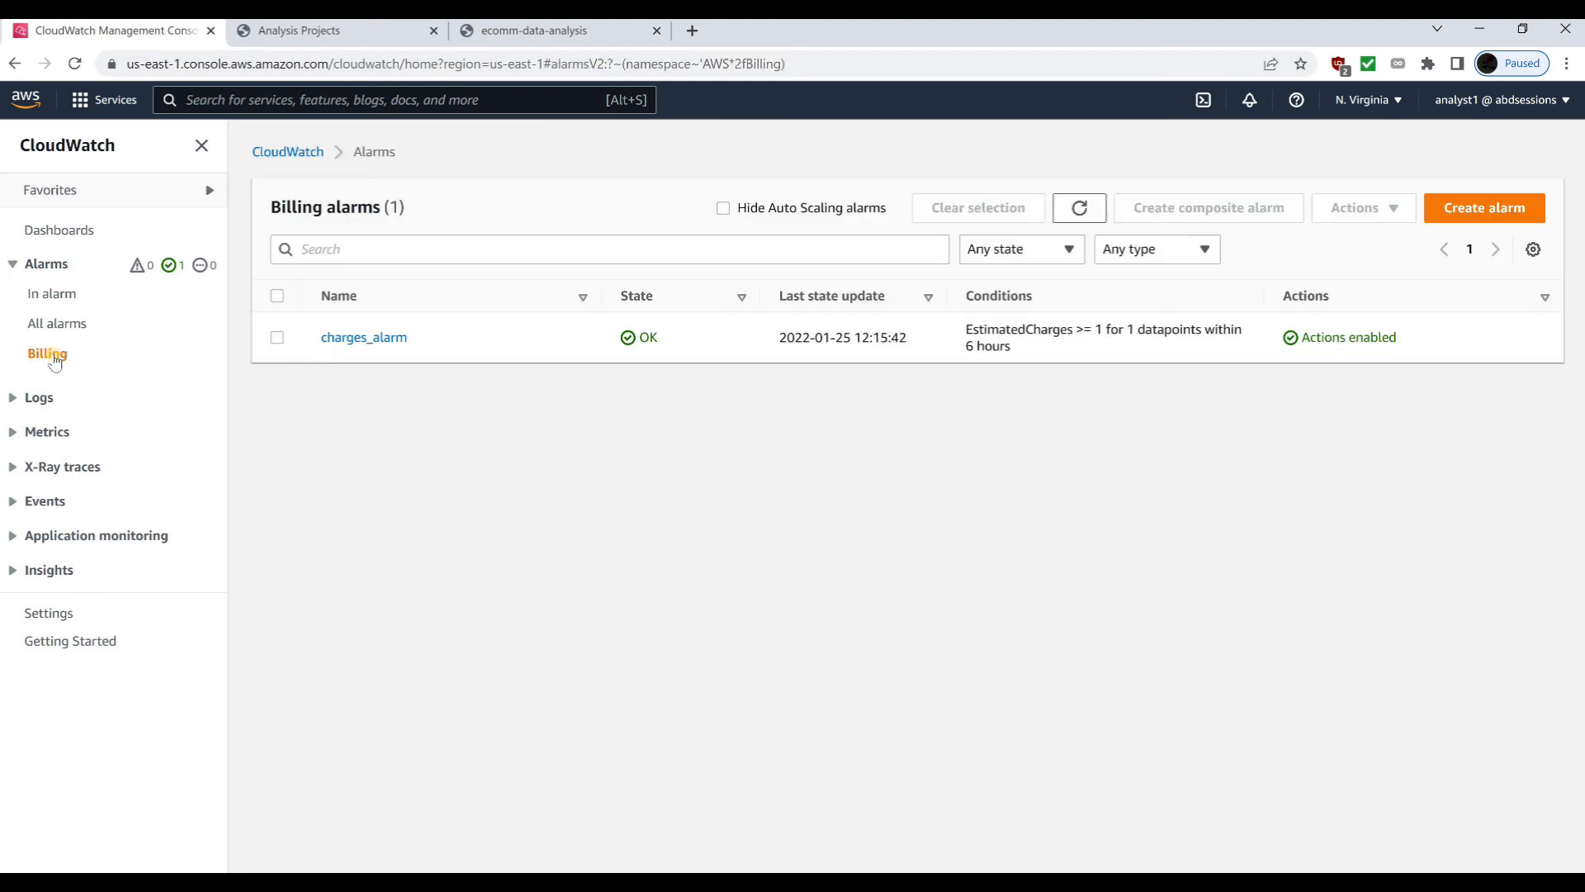
pyautogui.click(385, 339)
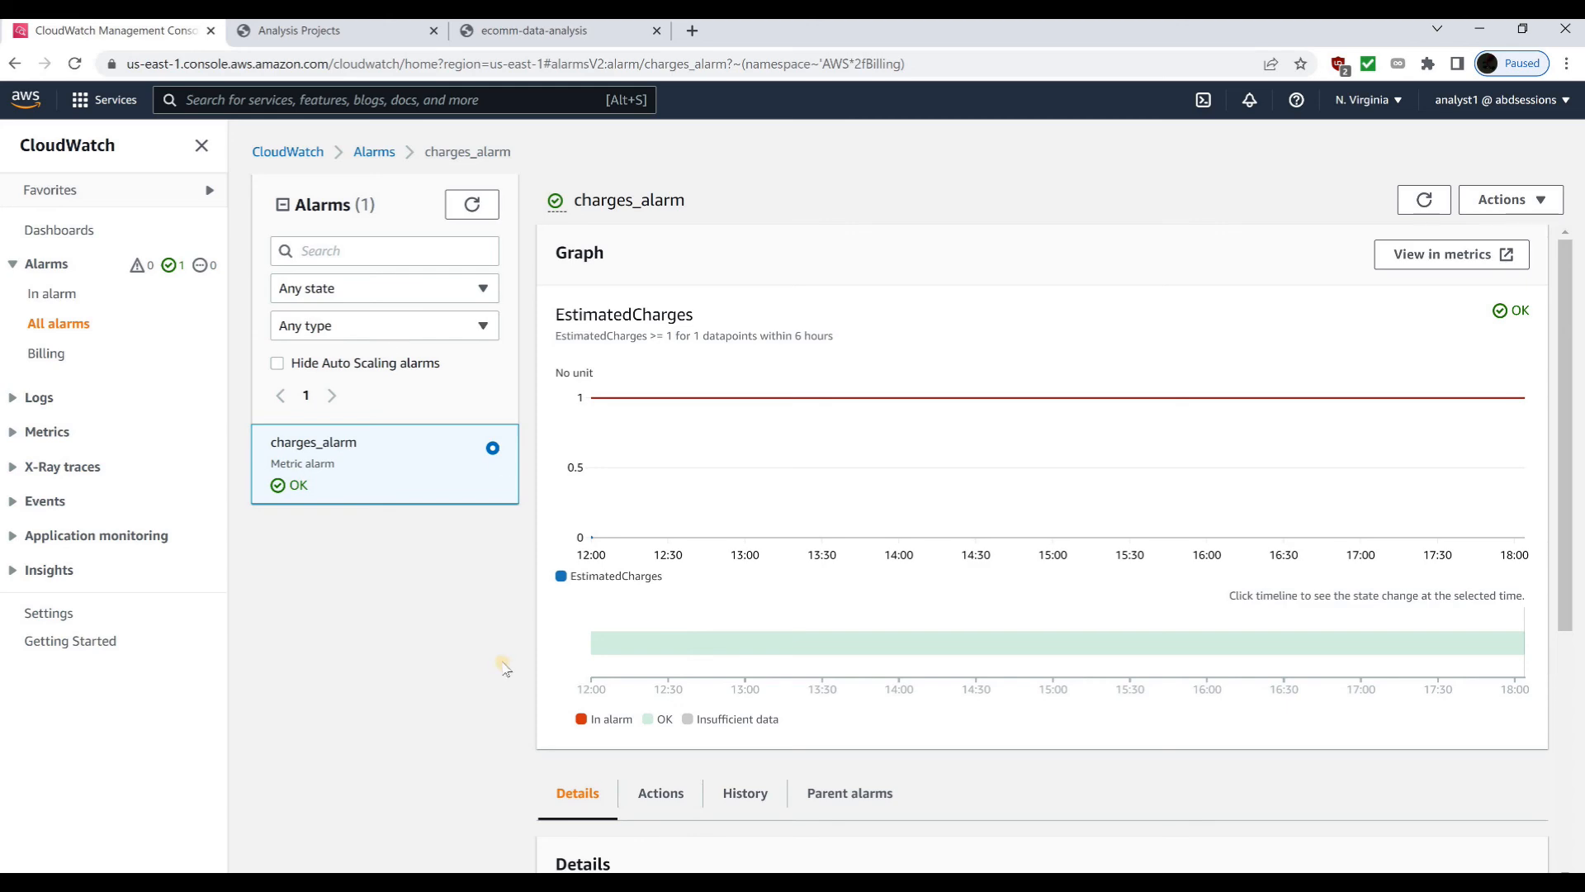
pyautogui.scroll(-2, 1413, 715)
pyautogui.scroll(2, 1414, 715)
pyautogui.scroll(-5, 1413, 715)
pyautogui.scroll(3, 1401, 710)
pyautogui.scroll(-2, 1399, 708)
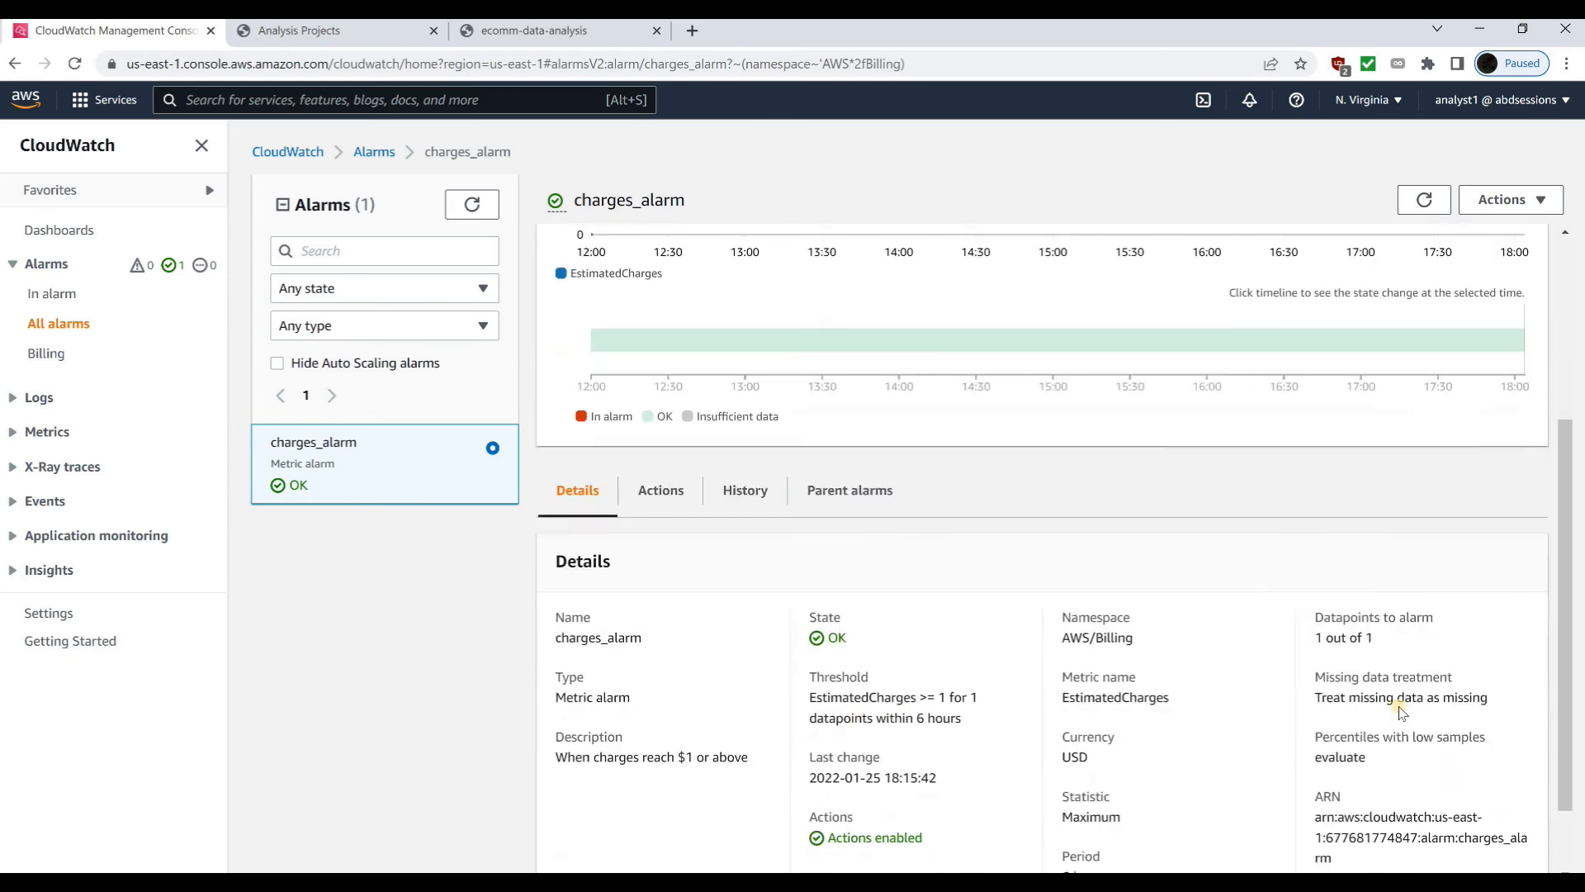
pyautogui.scroll(-1, 1399, 709)
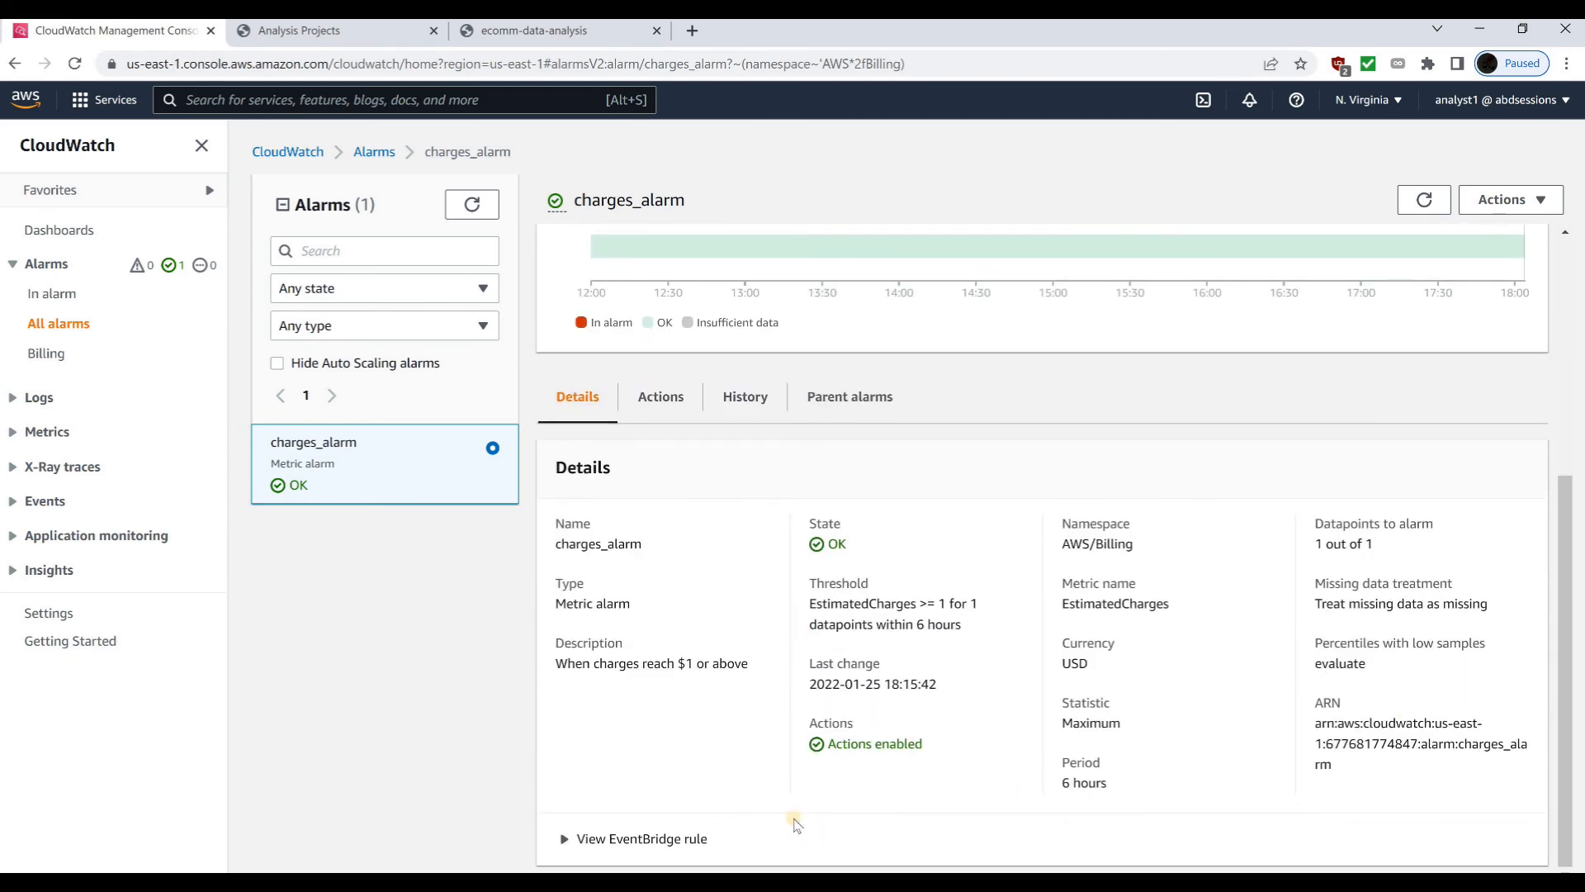
pyautogui.click(728, 401)
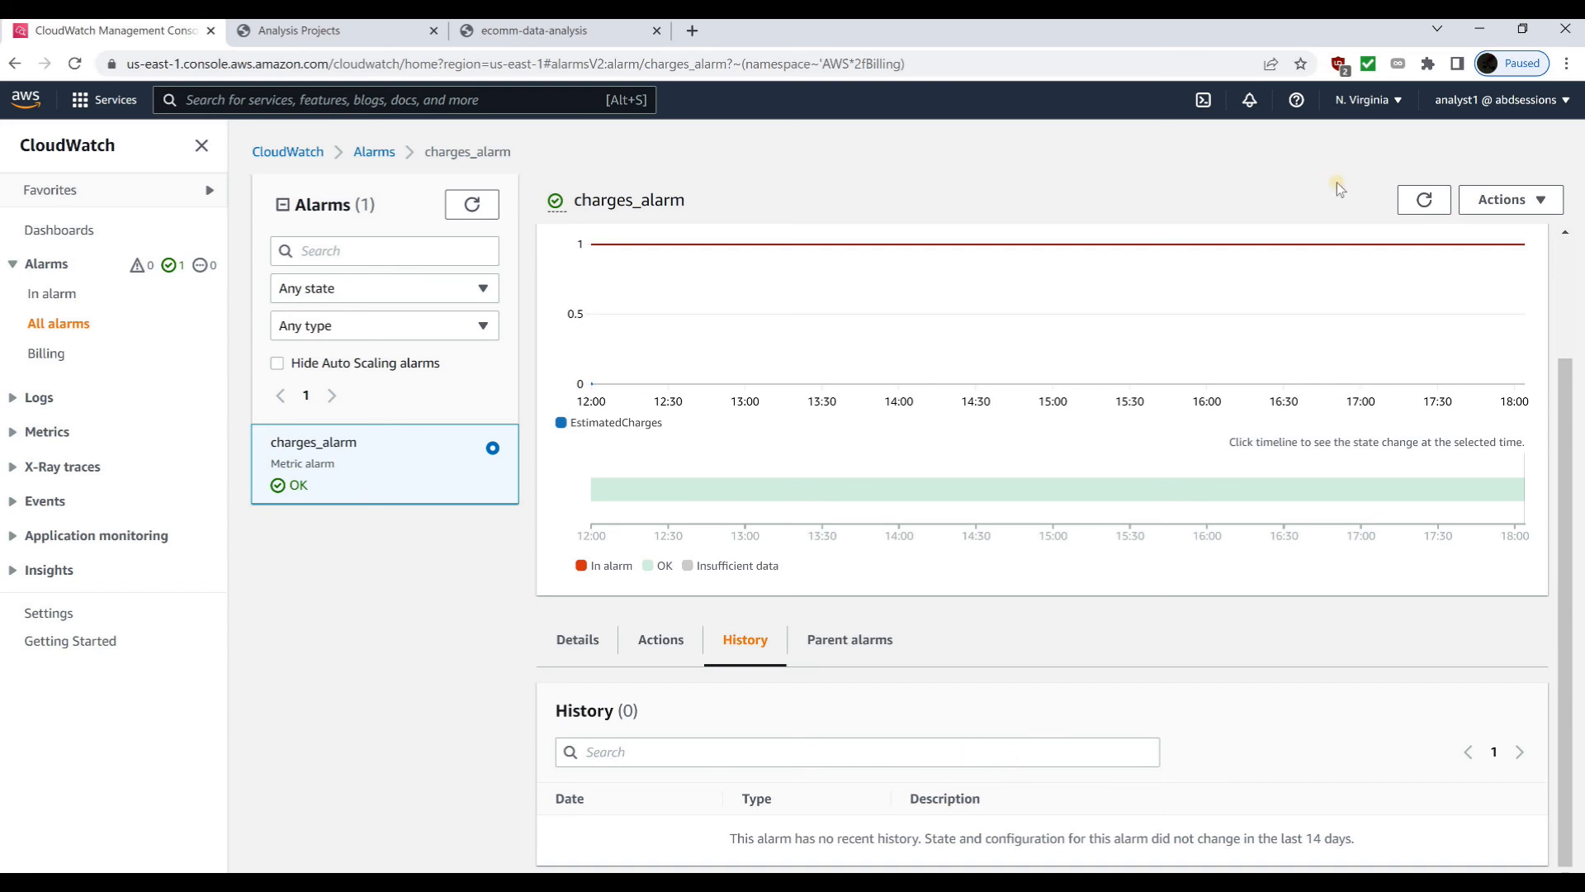
# Step: Sign out of the AWS console account
pyautogui.click(1493, 102)
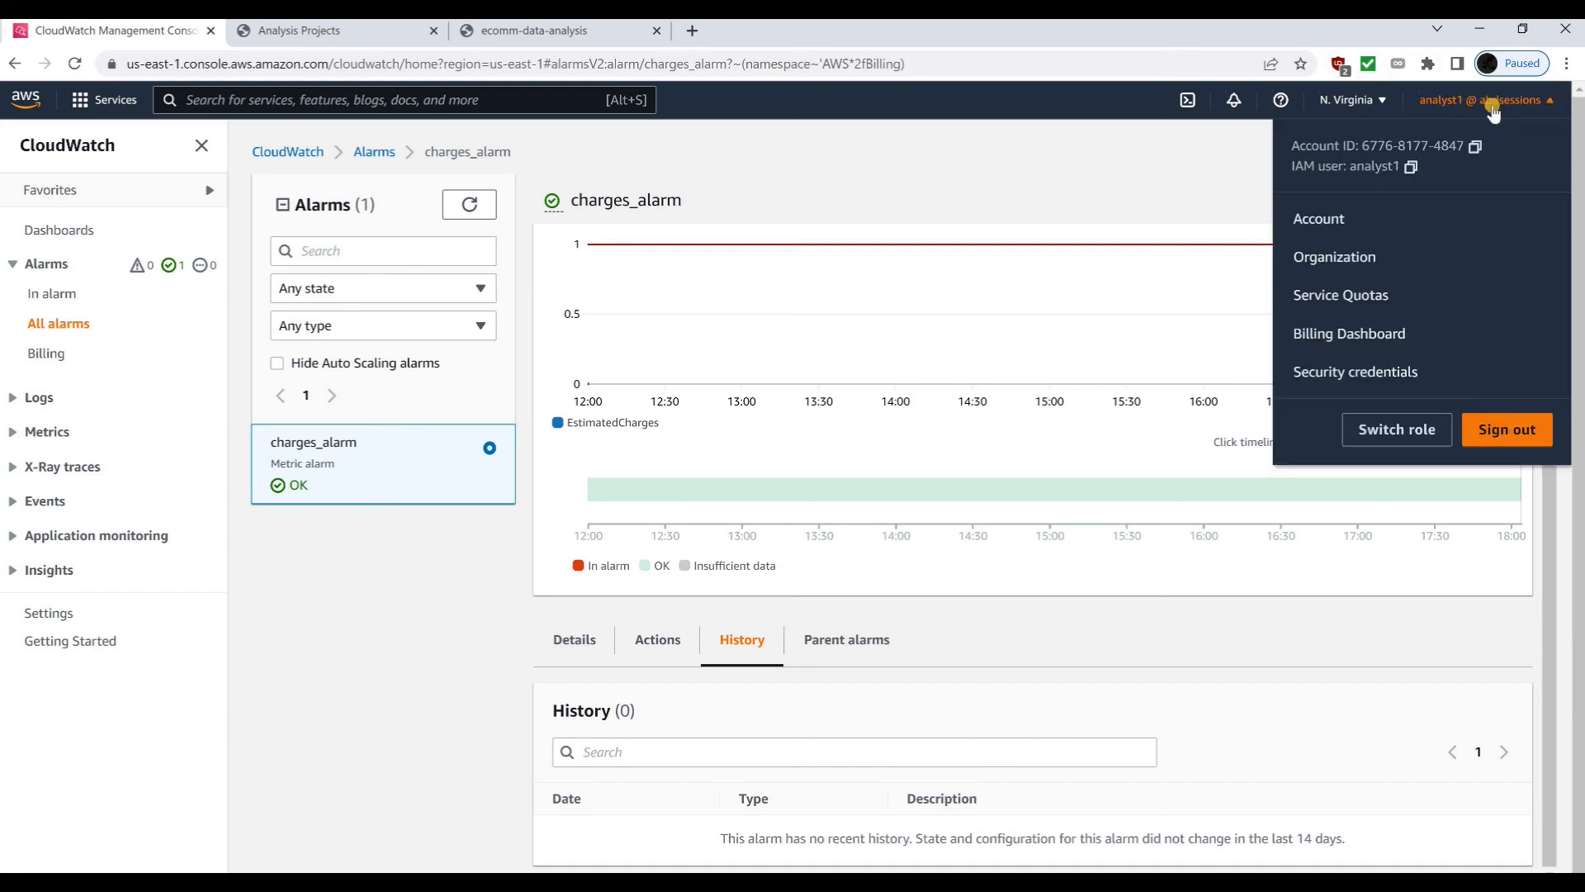
pyautogui.click(1498, 431)
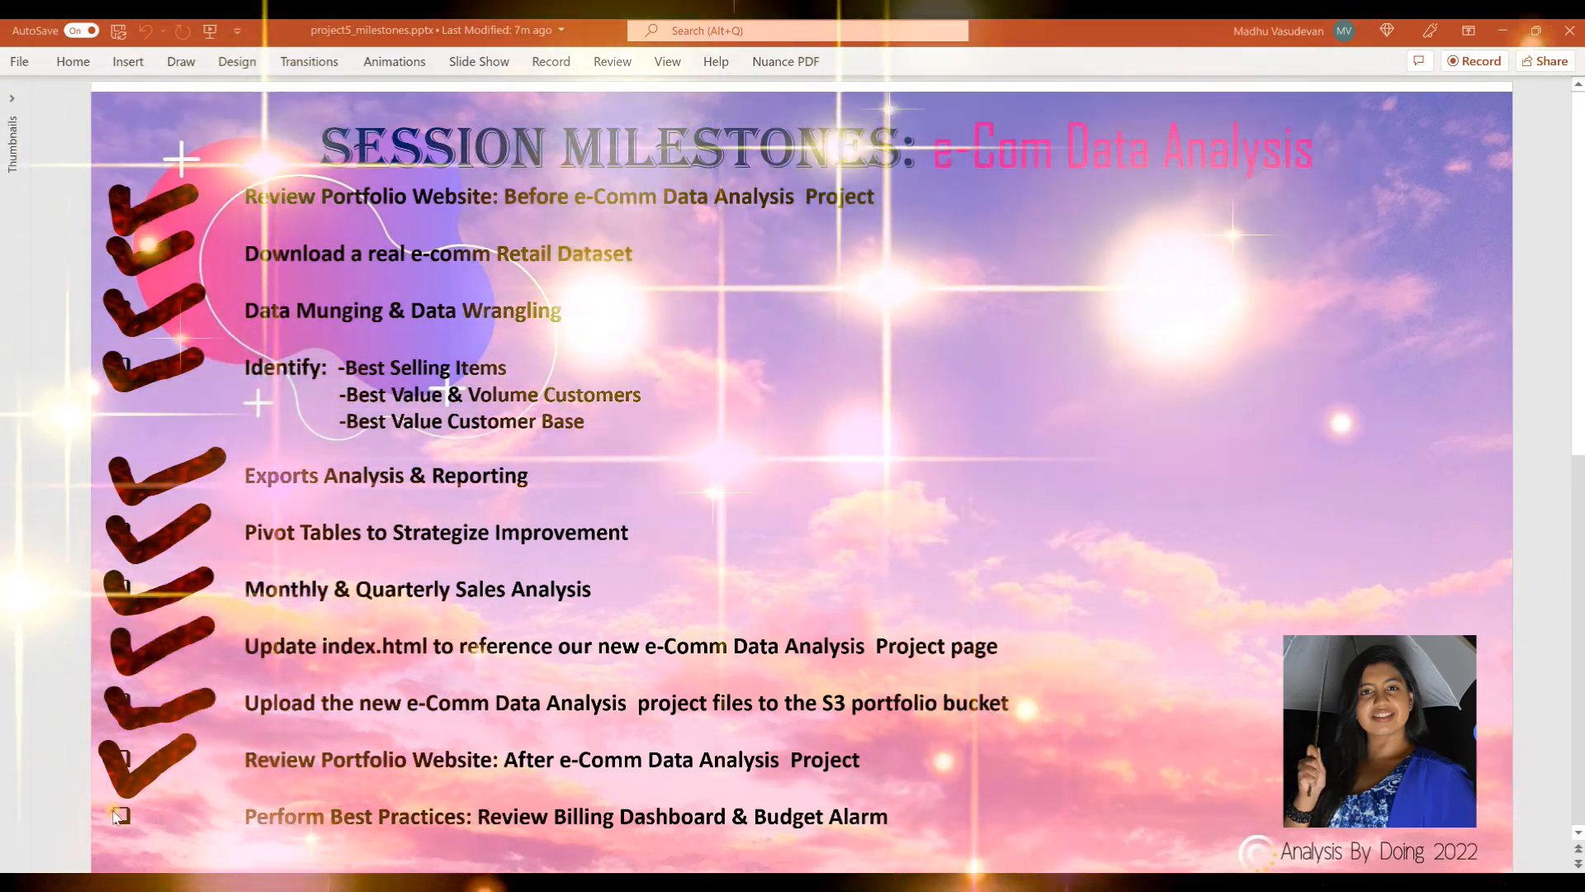
# Step: Draw a check mark beside the "Perform Best Practices: Review Billing Dashboard & Budget Alarm" milestone on the PowerPoint slide
pyautogui.moveTo(121, 835); pyautogui.dragTo(211, 794)
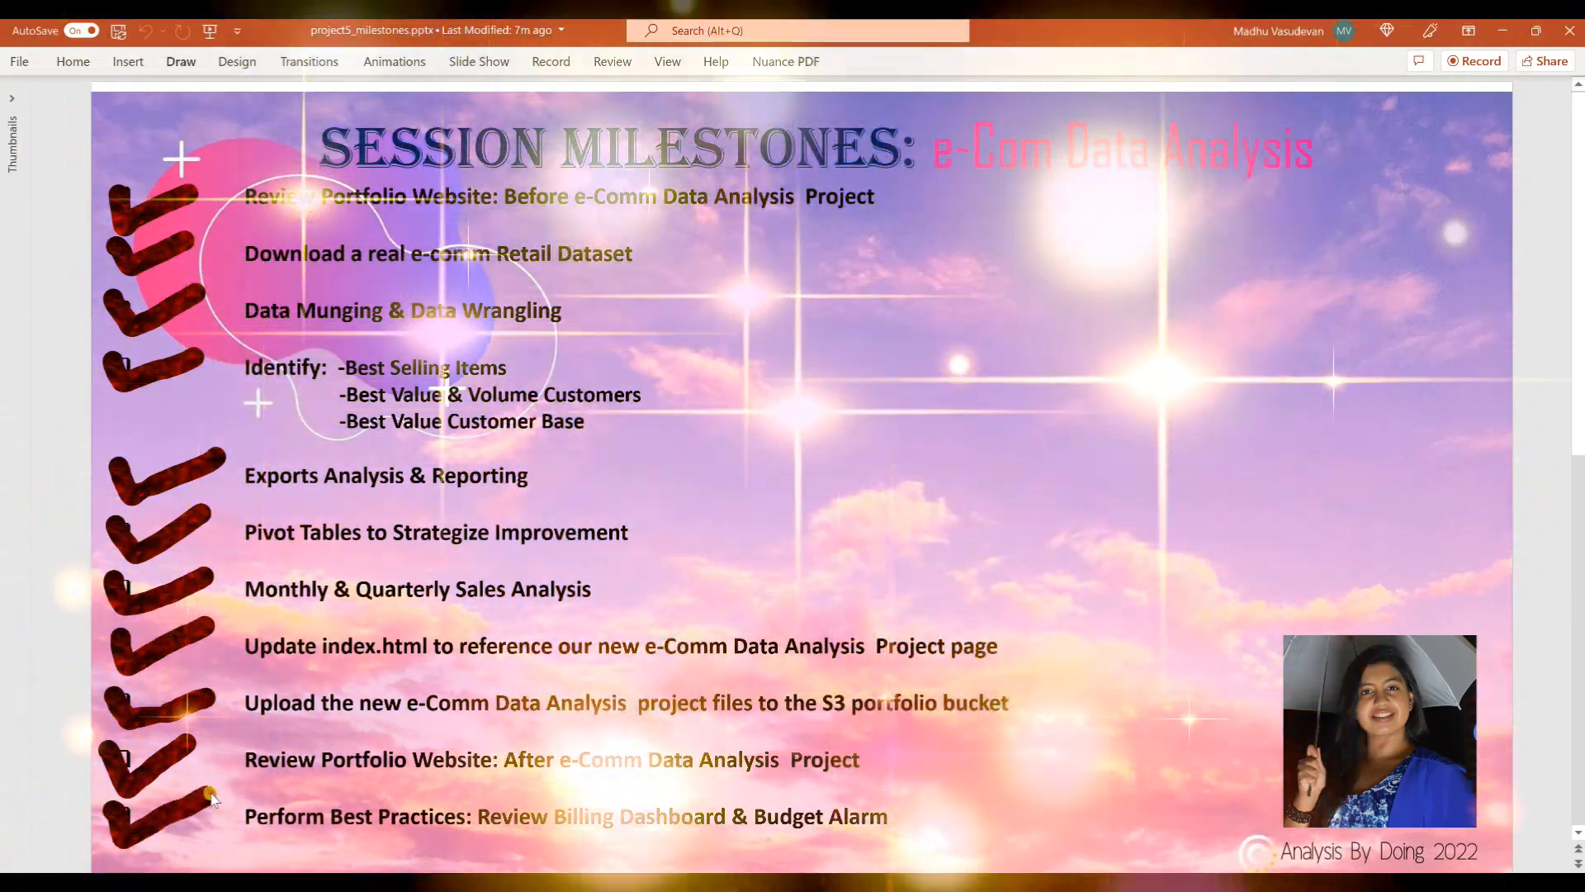